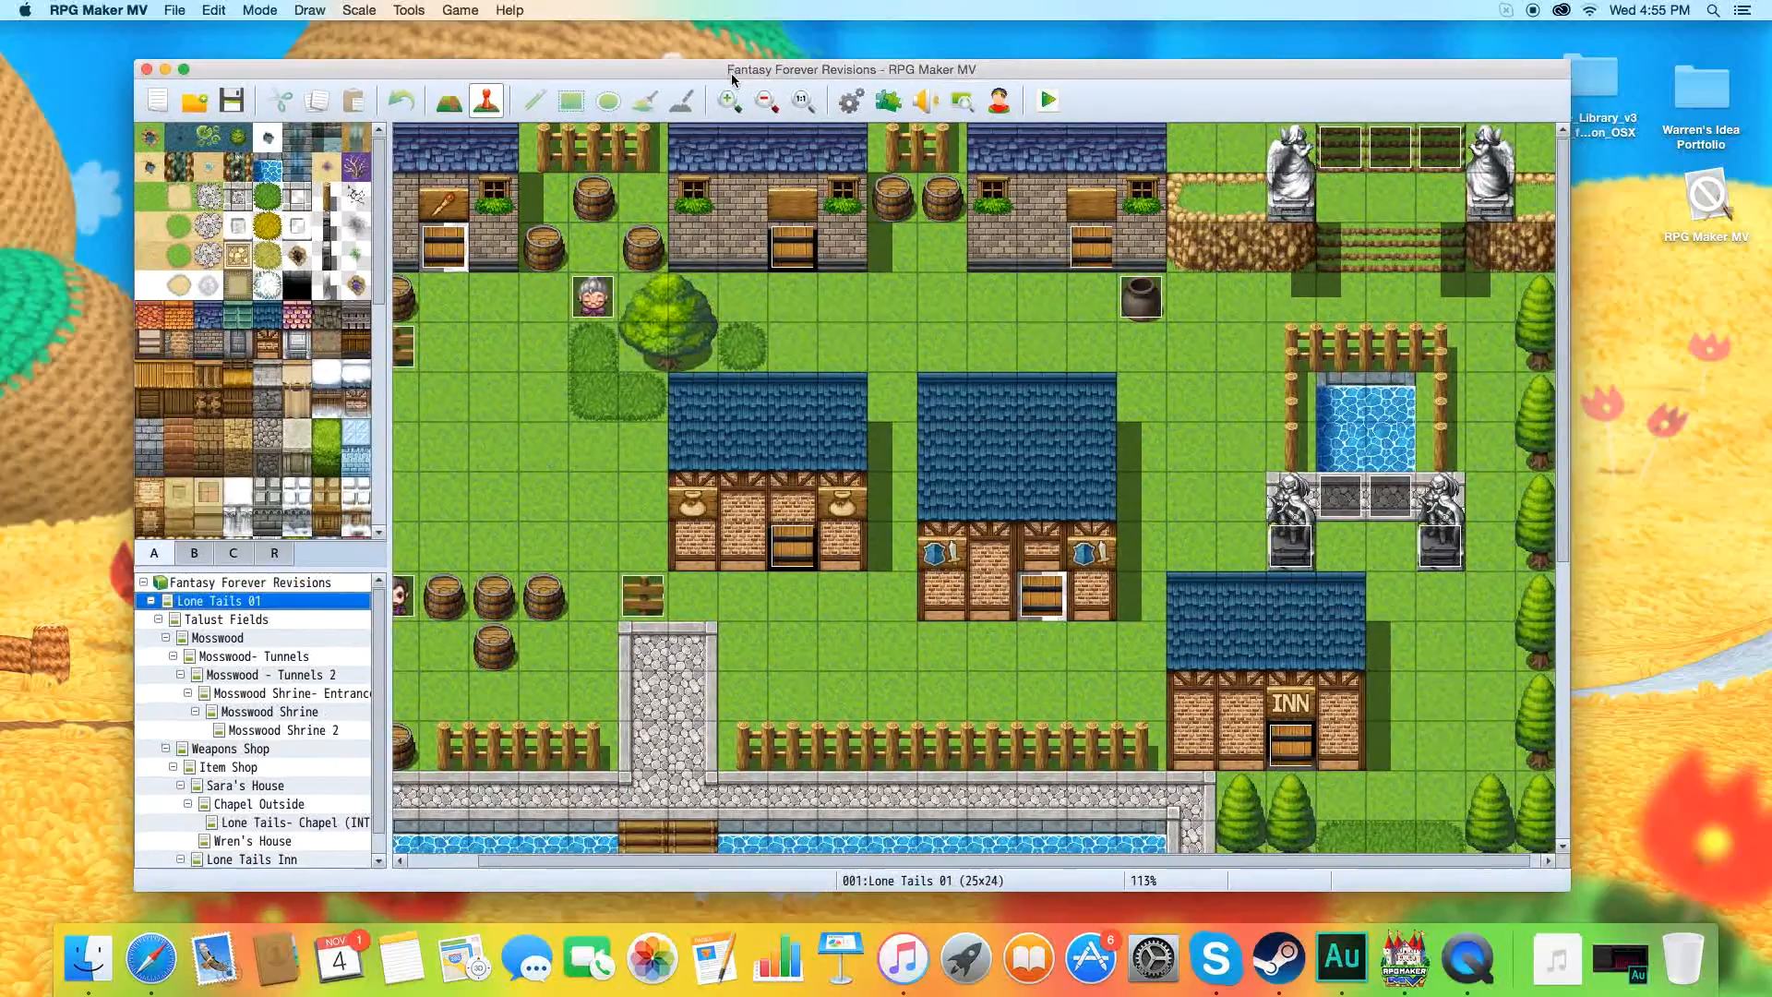
mouse_move(736, 64)
mouse_down()
mouse_move(957, 149)
mouse_move(717, 73)
mouse_up()
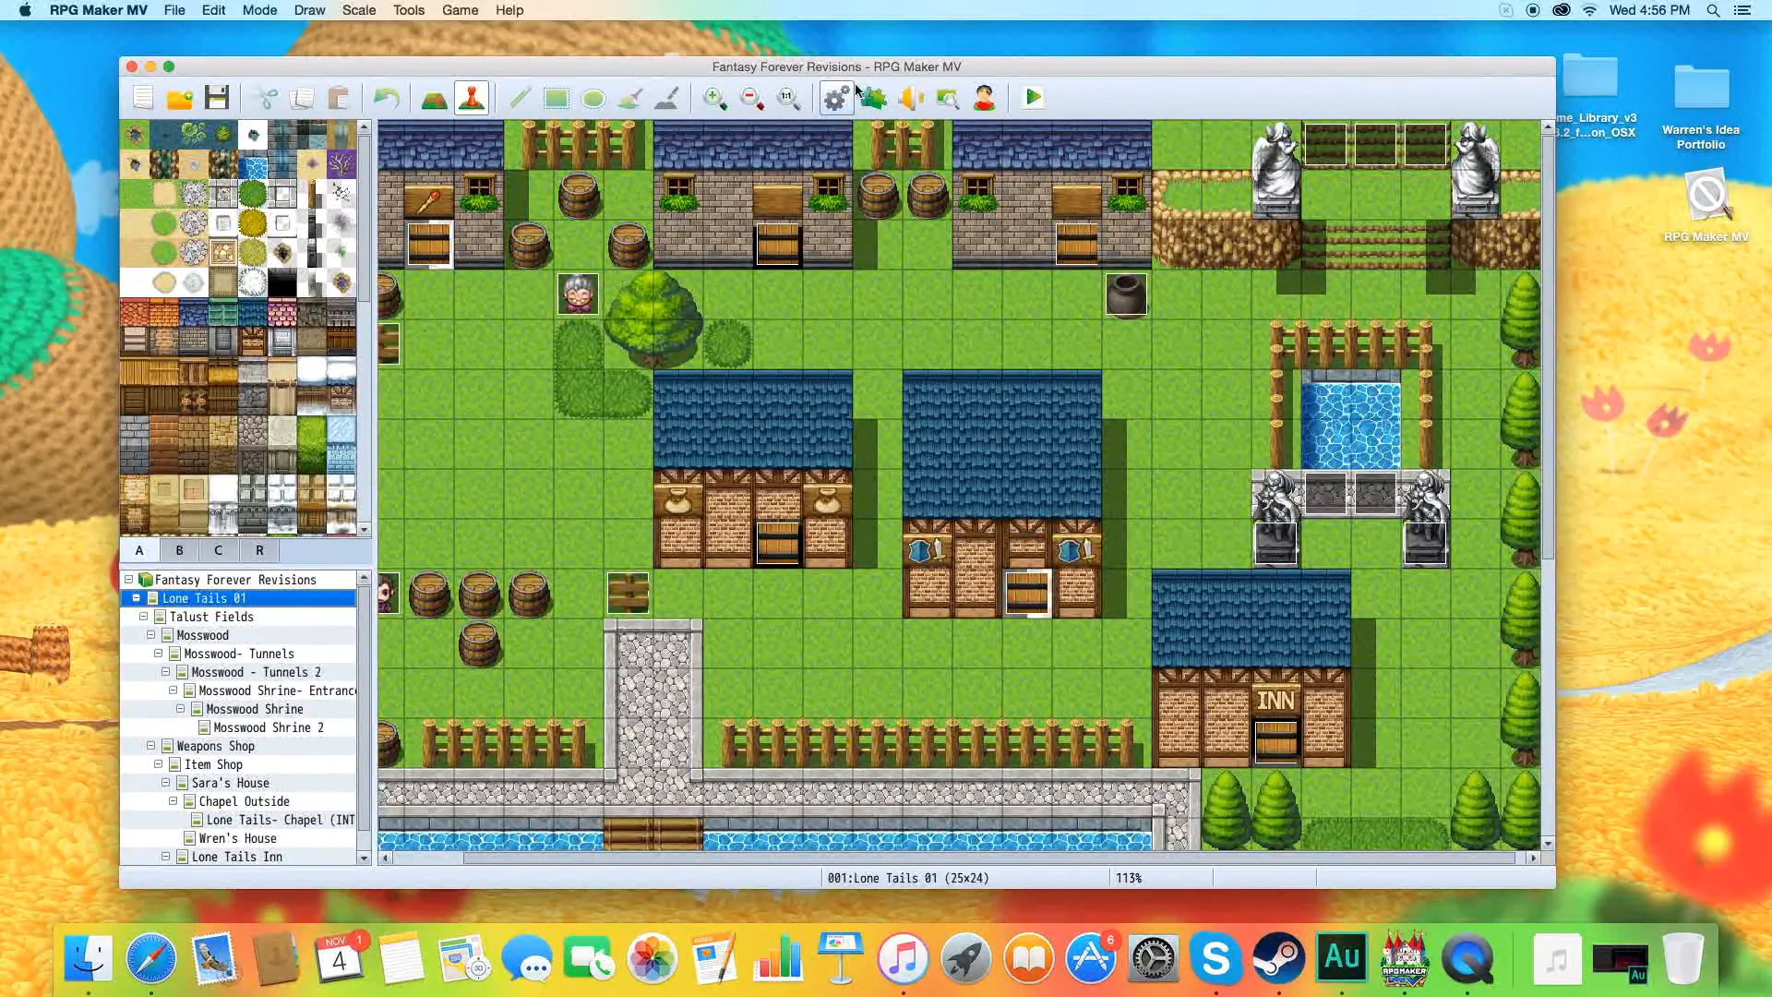
drag(888, 66, 870, 71)
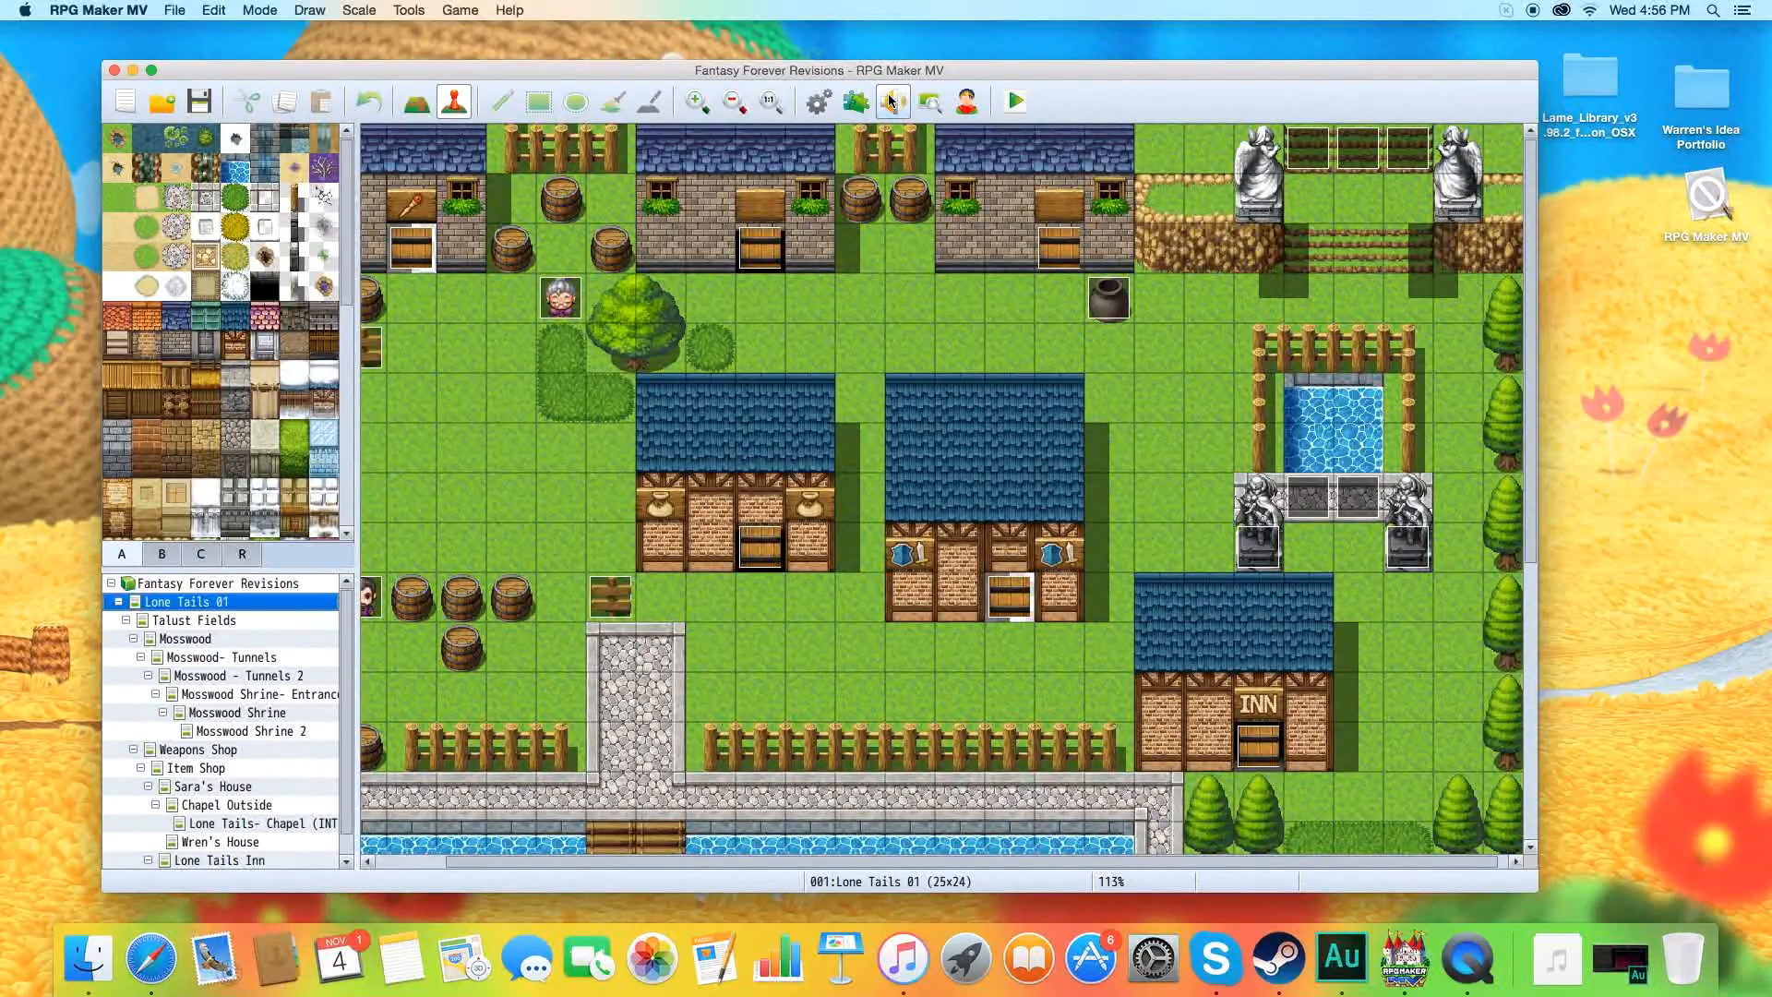
drag(661, 68, 666, 62)
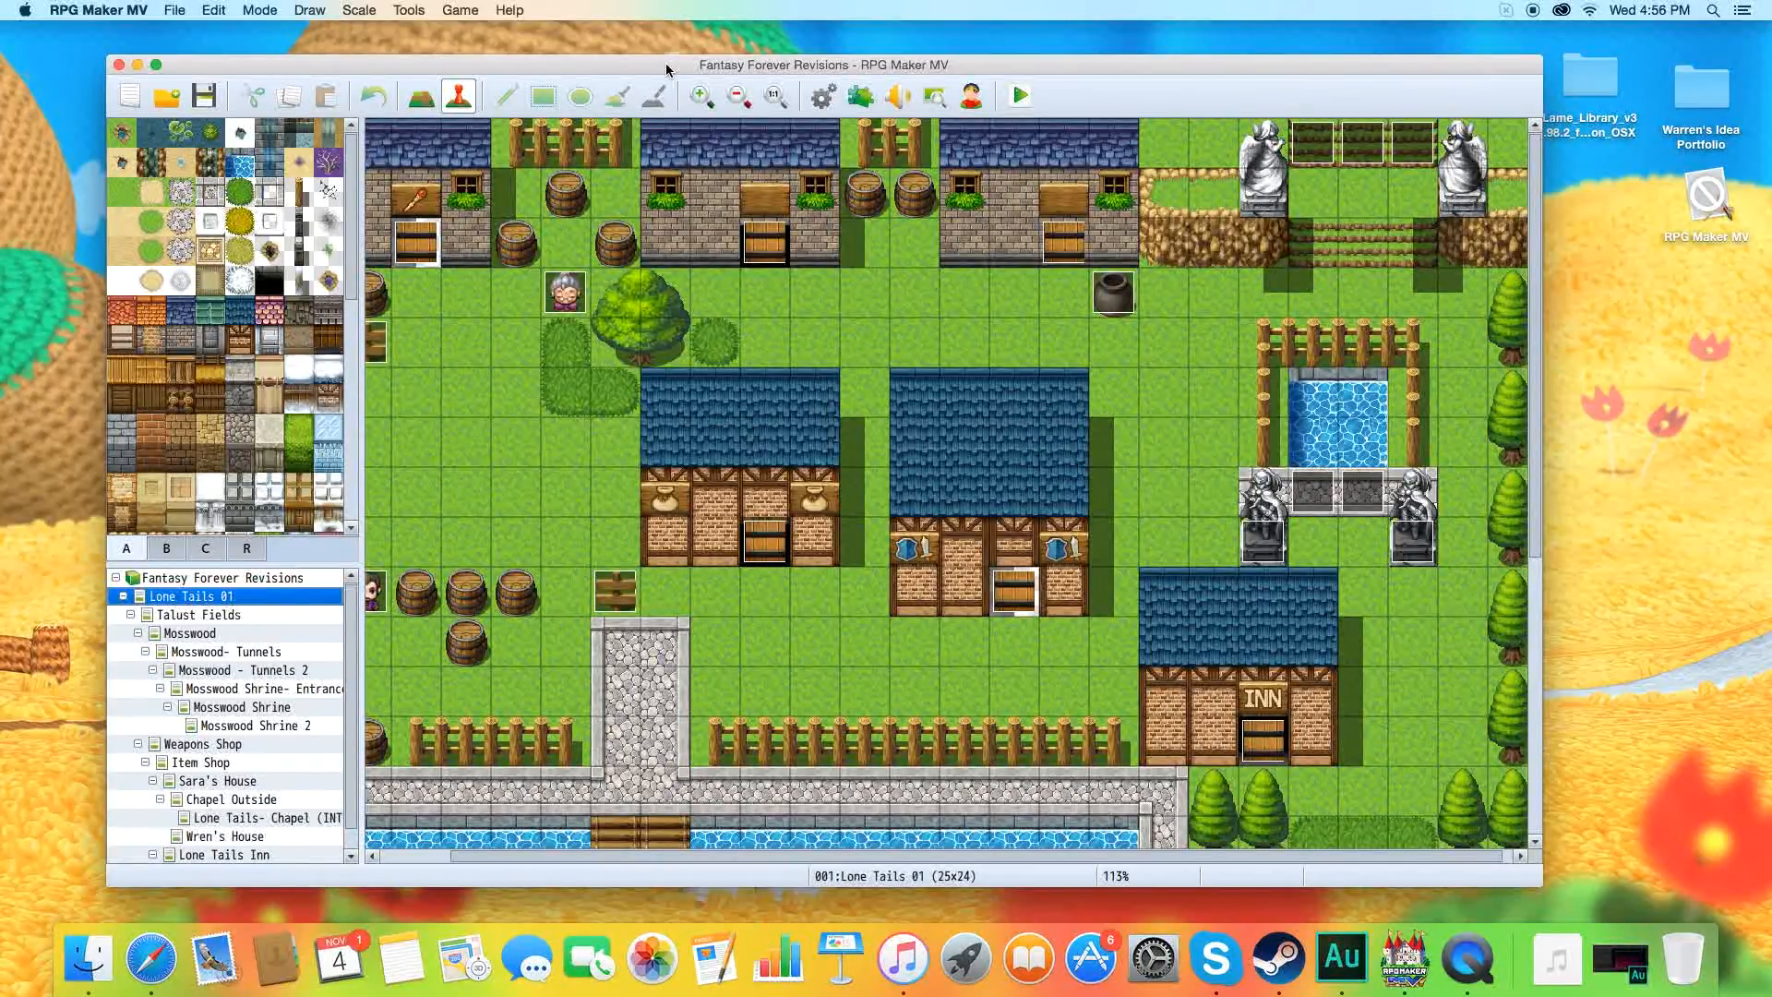
drag(667, 69, 665, 62)
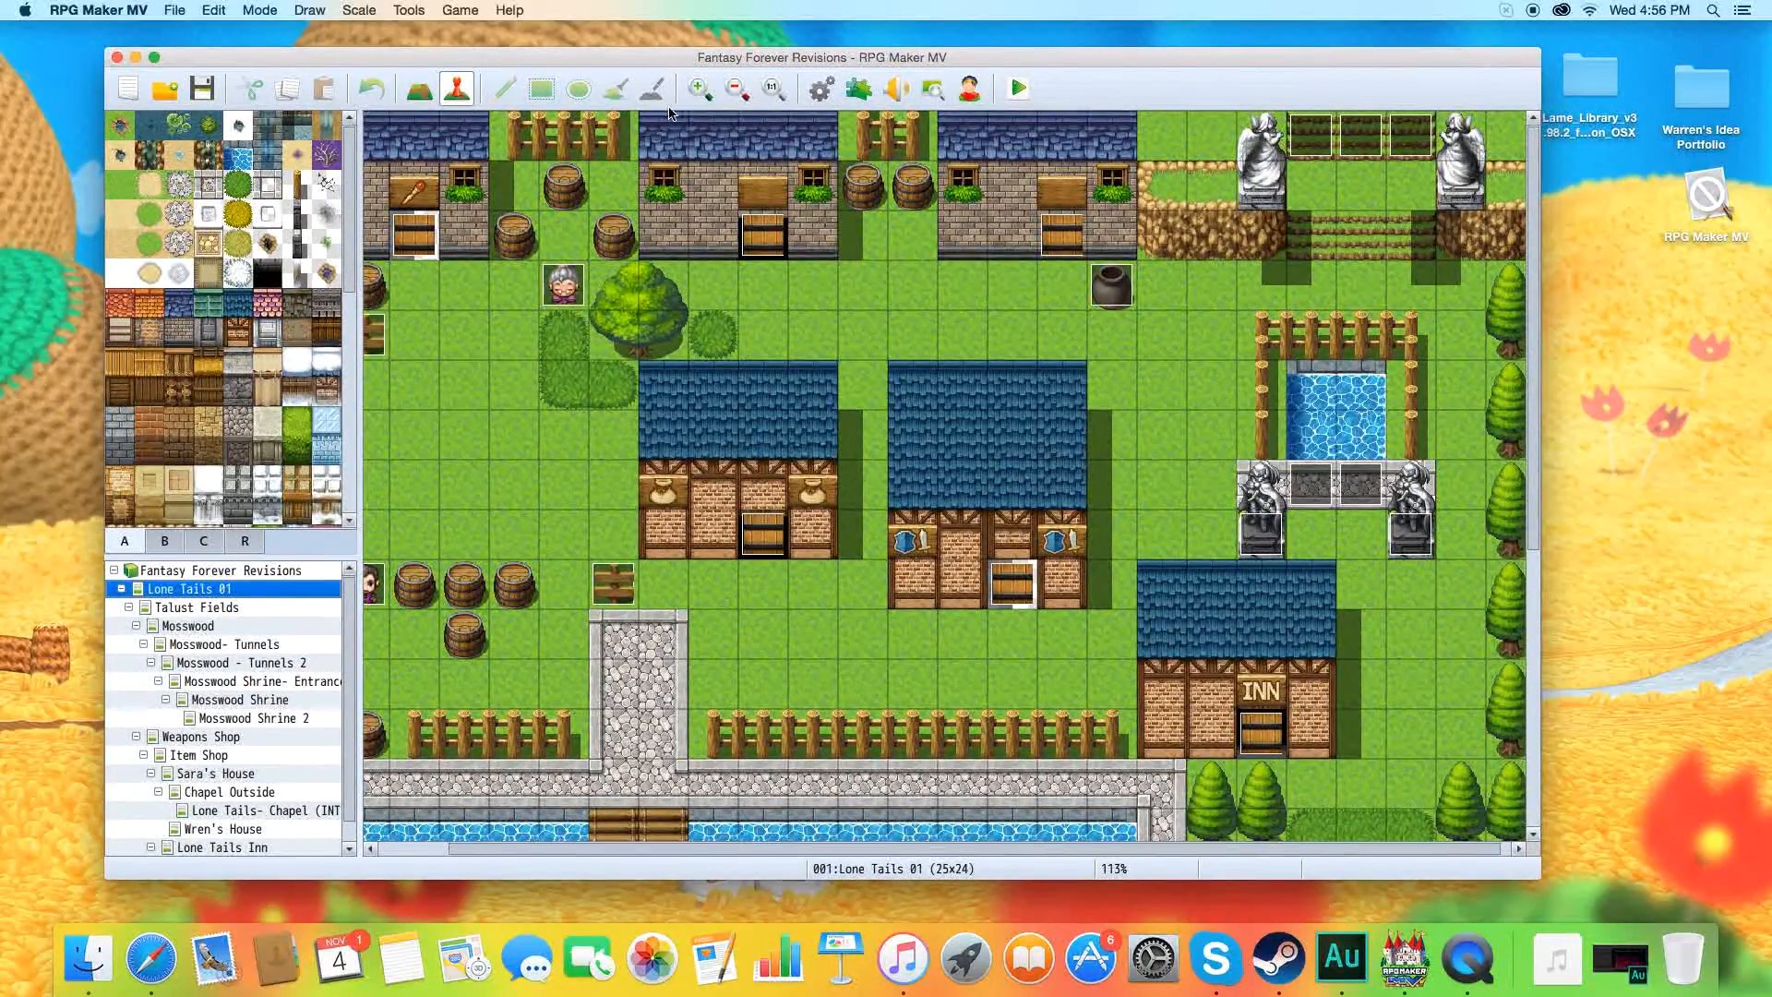
click(269, 582)
mouse_move(704, 63)
mouse_down()
mouse_move(709, 143)
mouse_move(737, 70)
mouse_up()
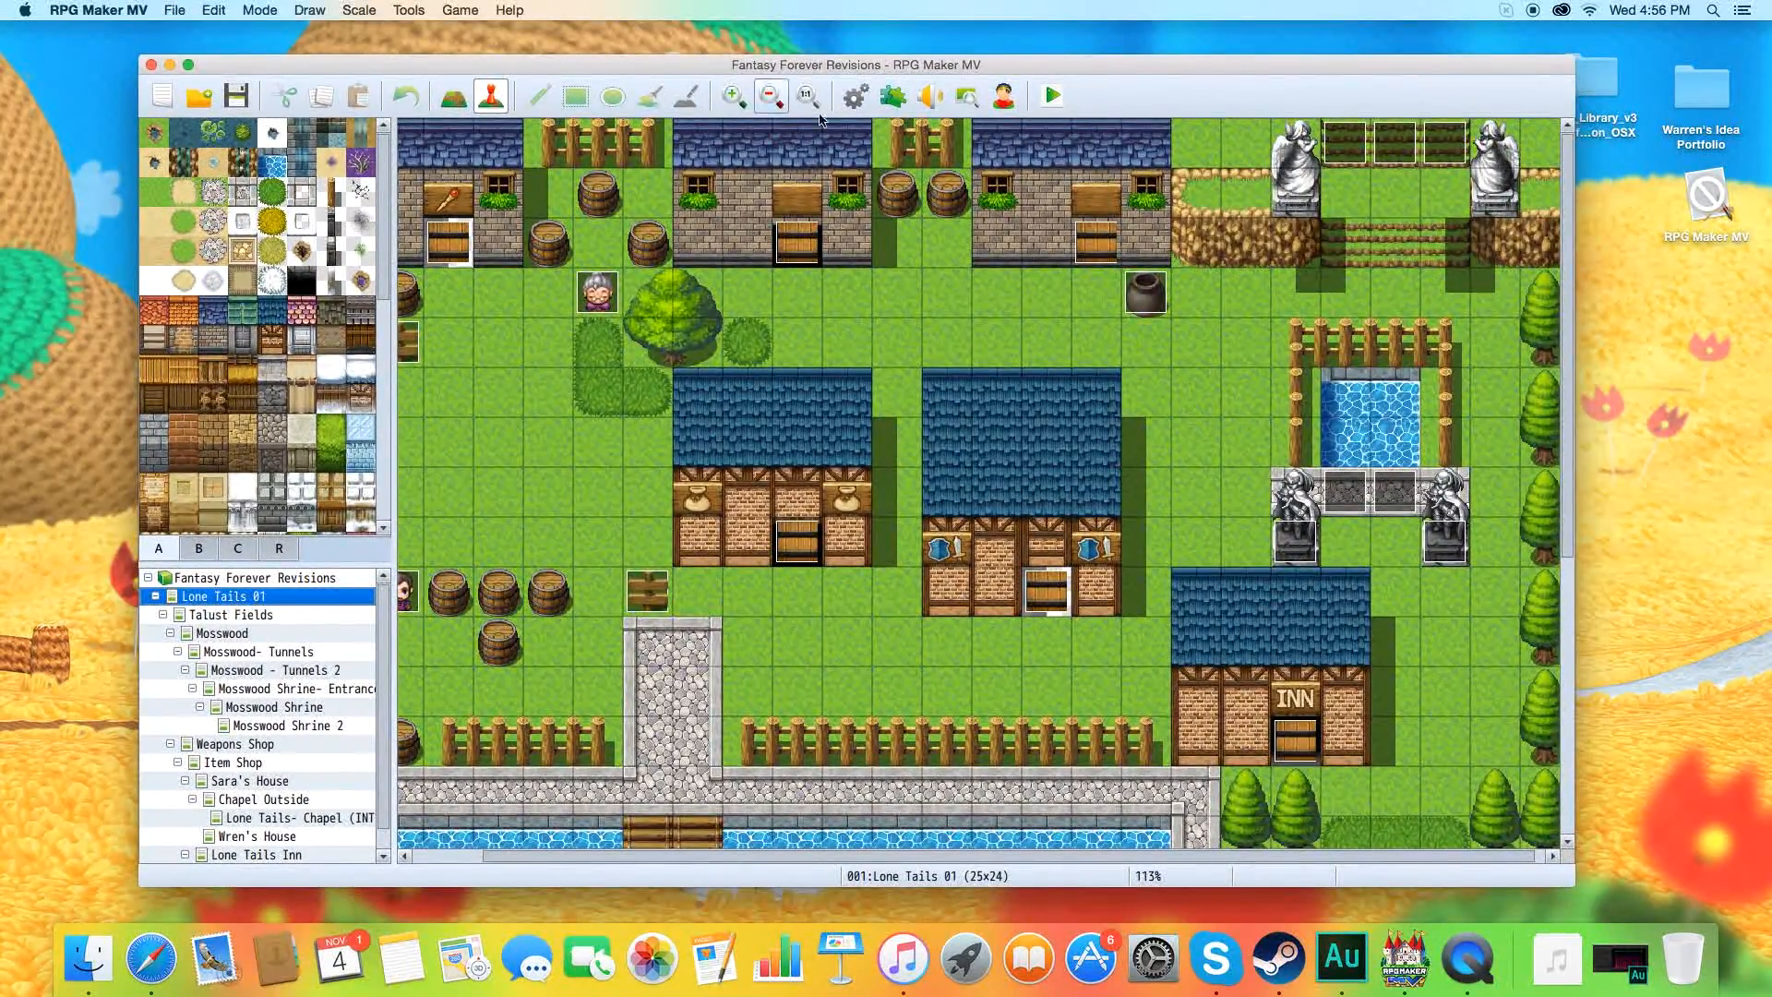
Preview the second male face variation in the Character Generator and close the generator.
click(894, 107)
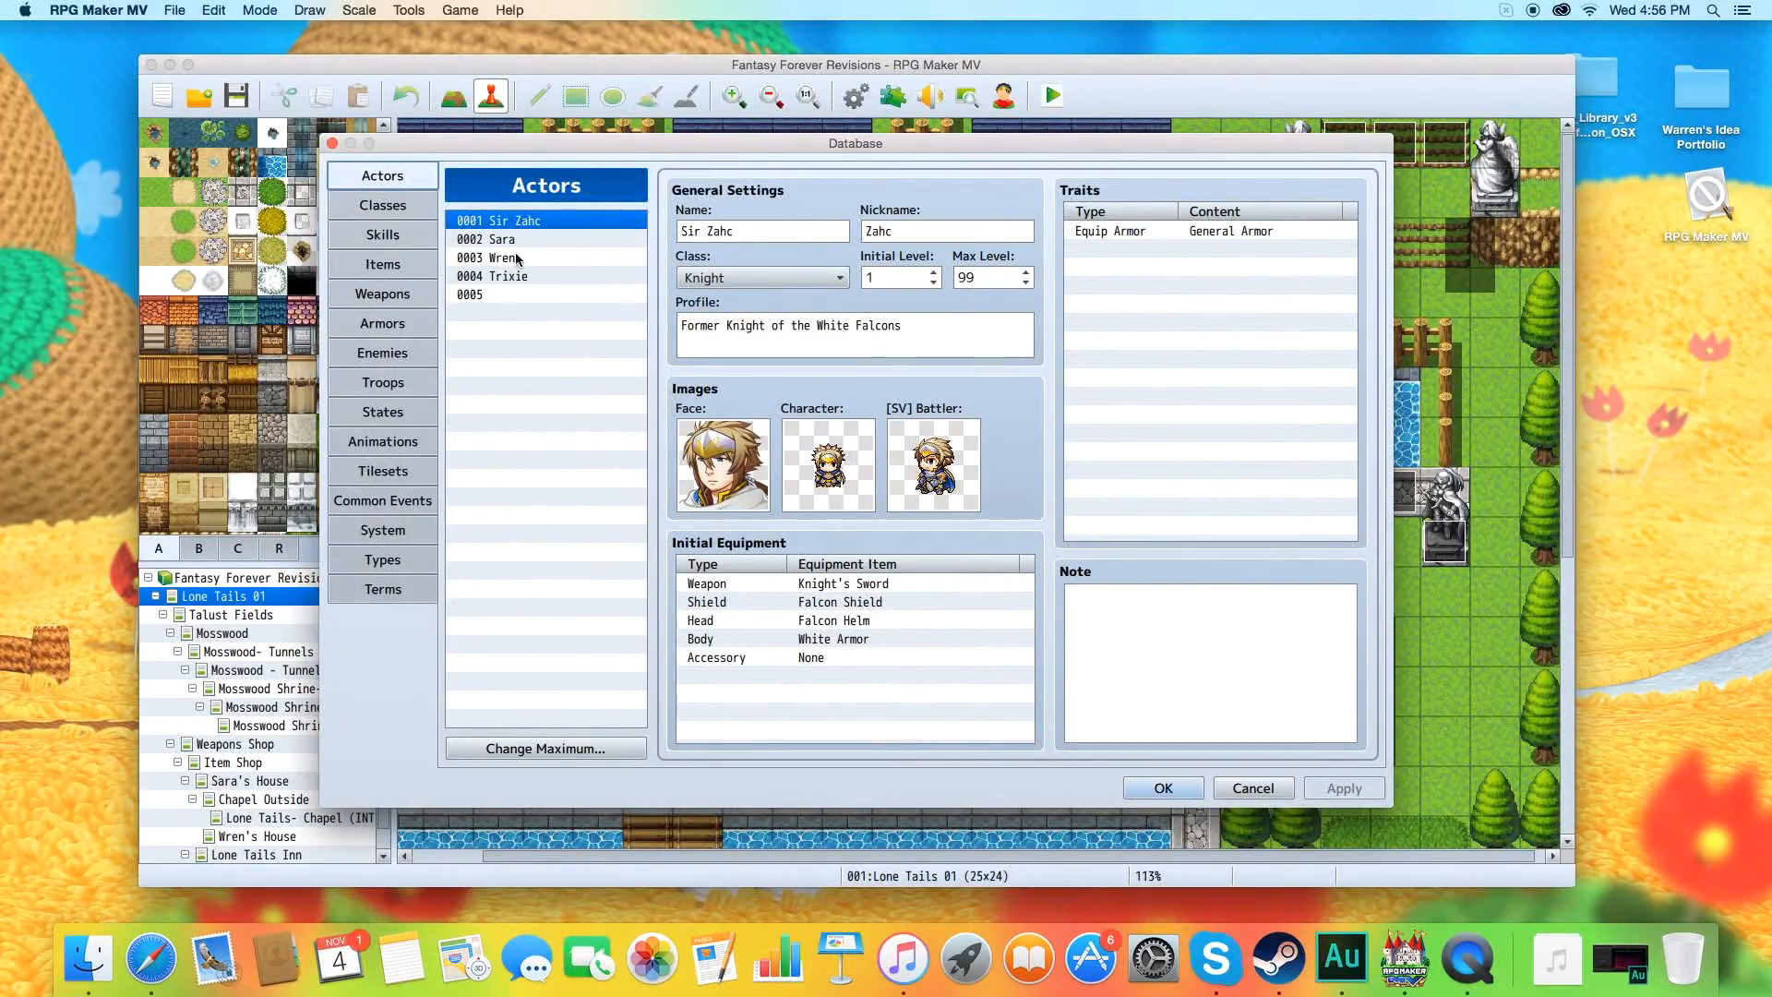
click(1252, 788)
click(1004, 96)
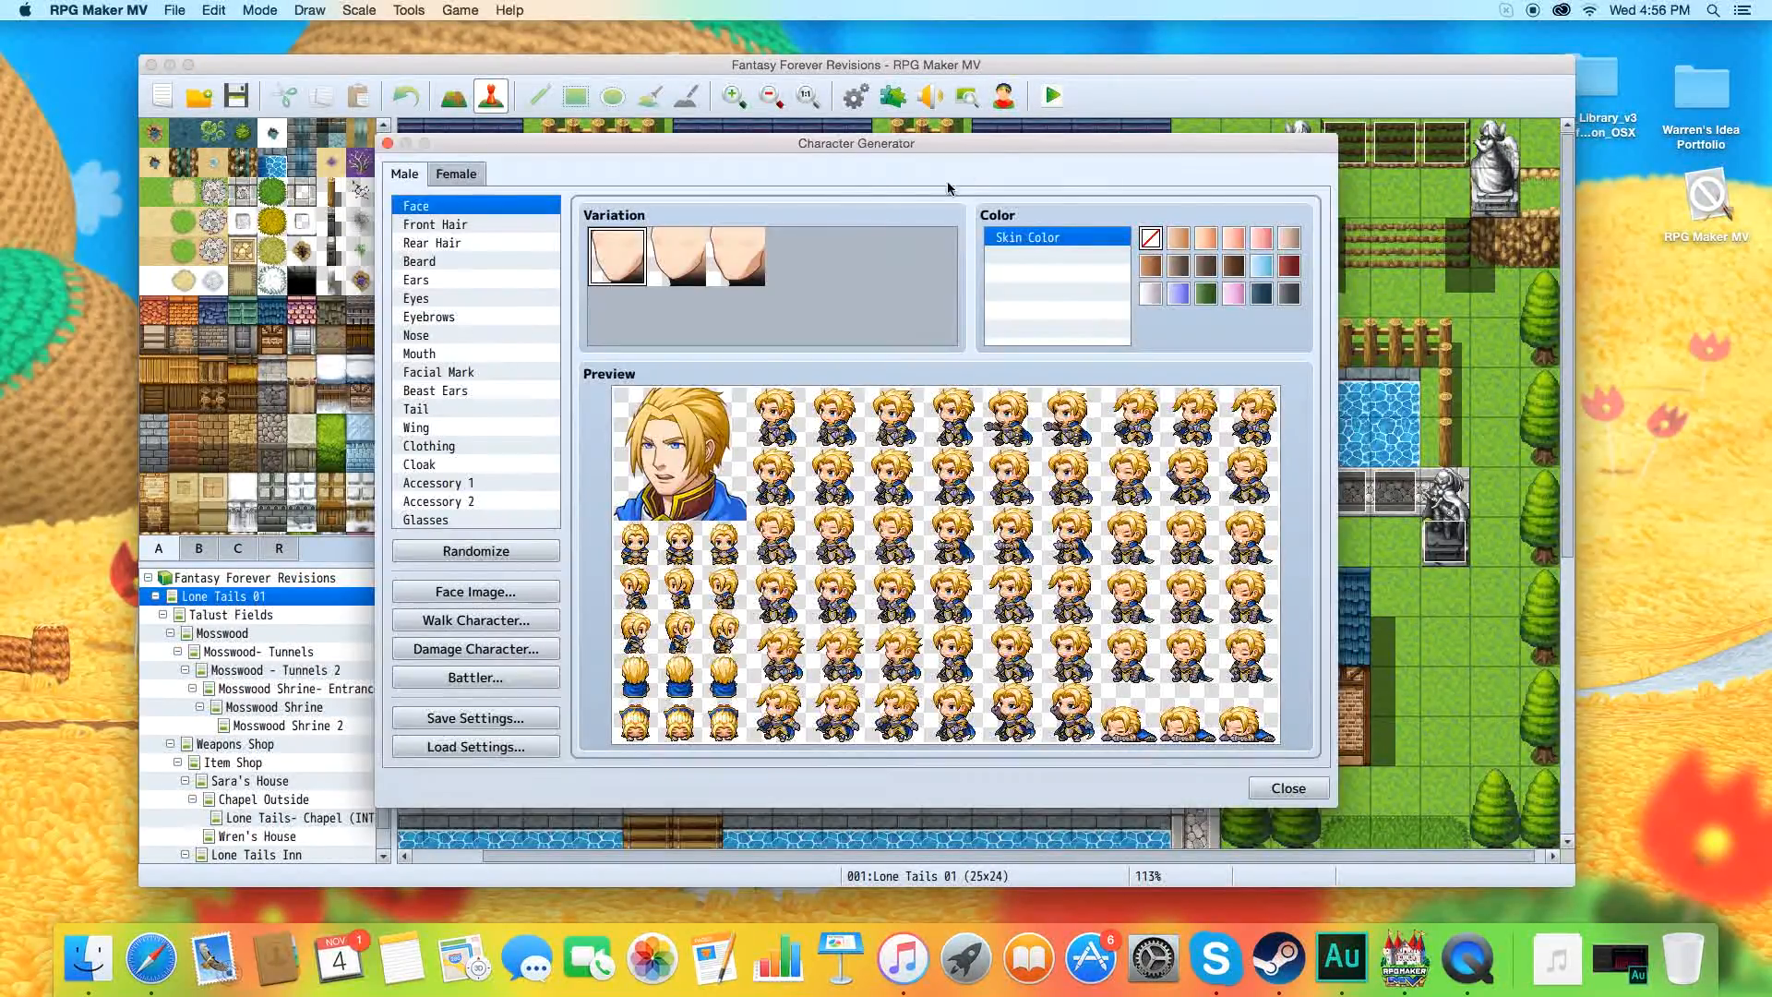
drag(772, 146, 758, 109)
click(663, 226)
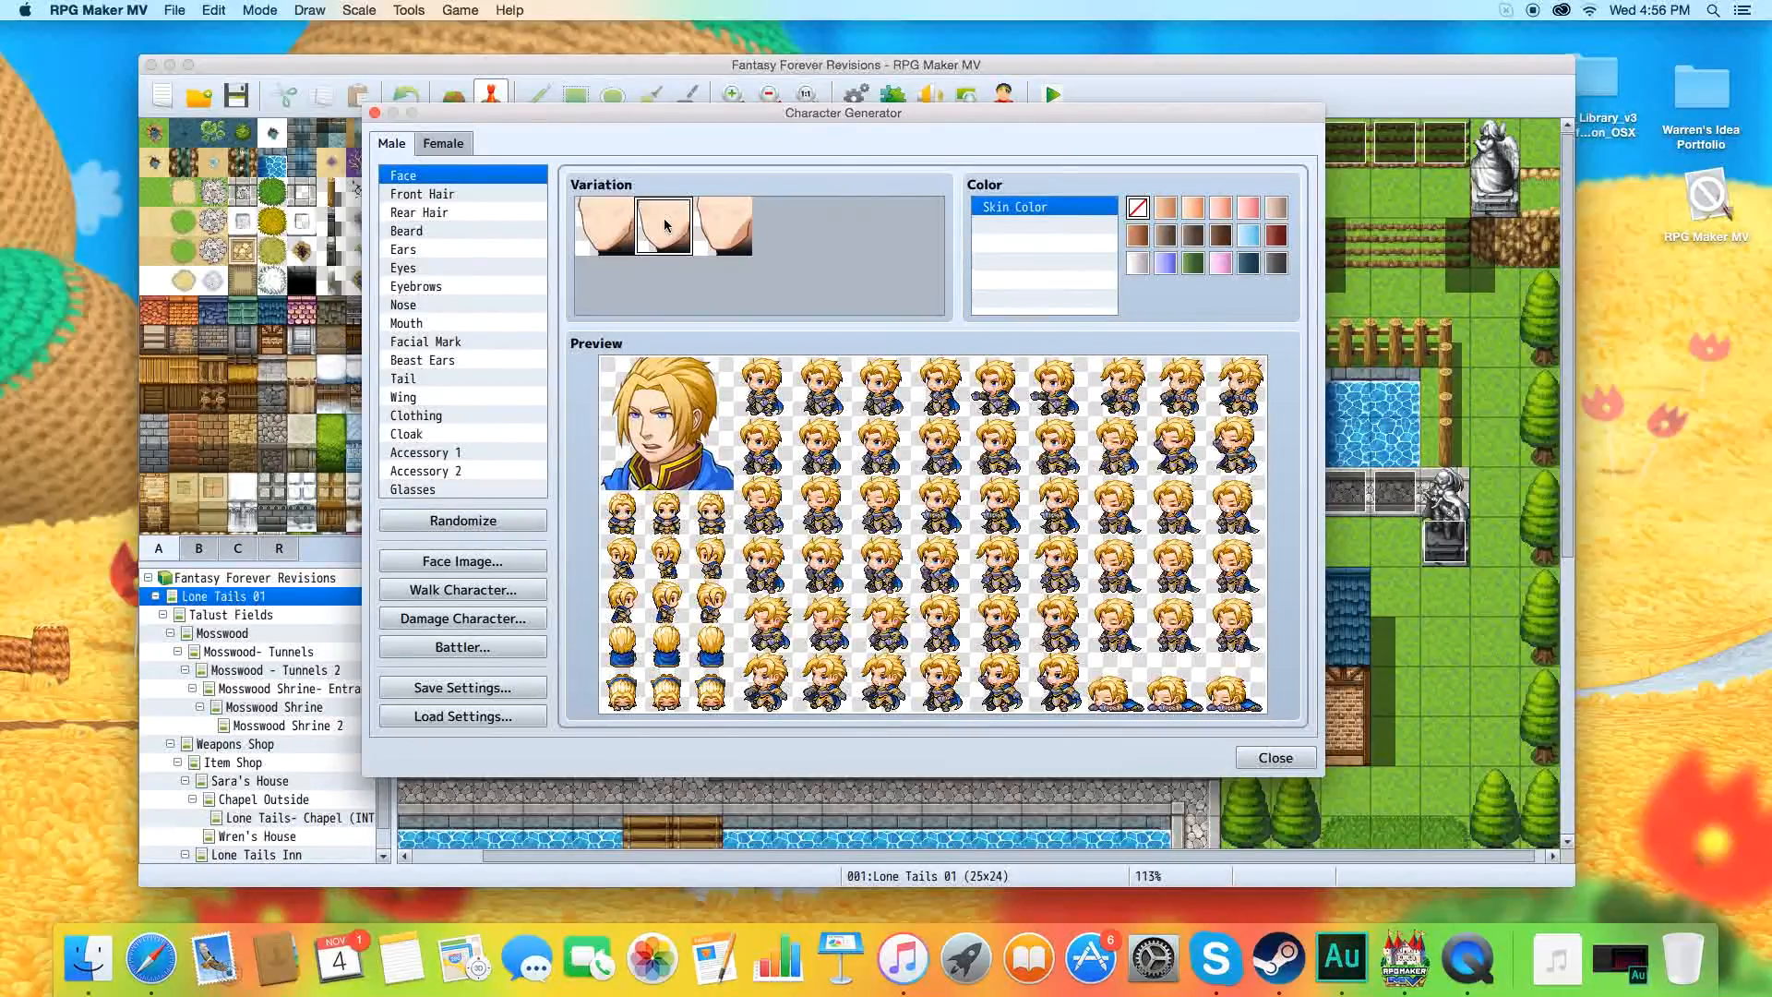
click(1273, 758)
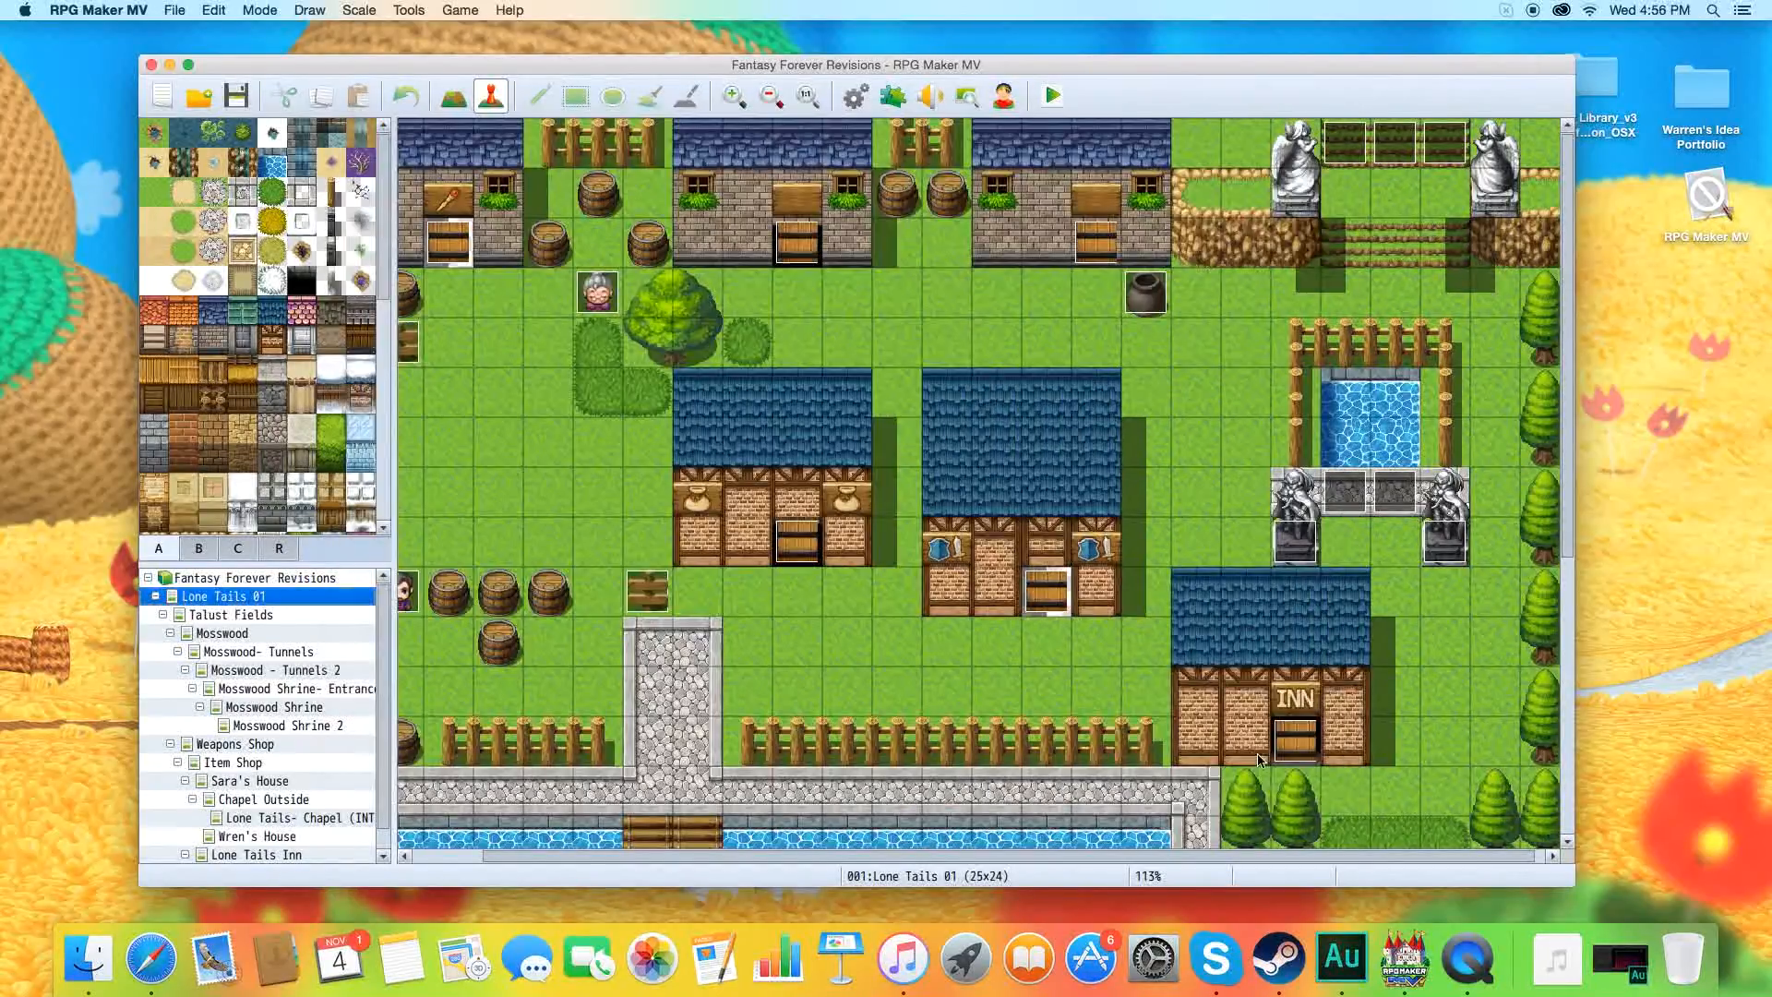
Review the database entries of the actors Sir Zahc, Sara, Wren and Trixie, including their face, character and battler images.
click(853, 97)
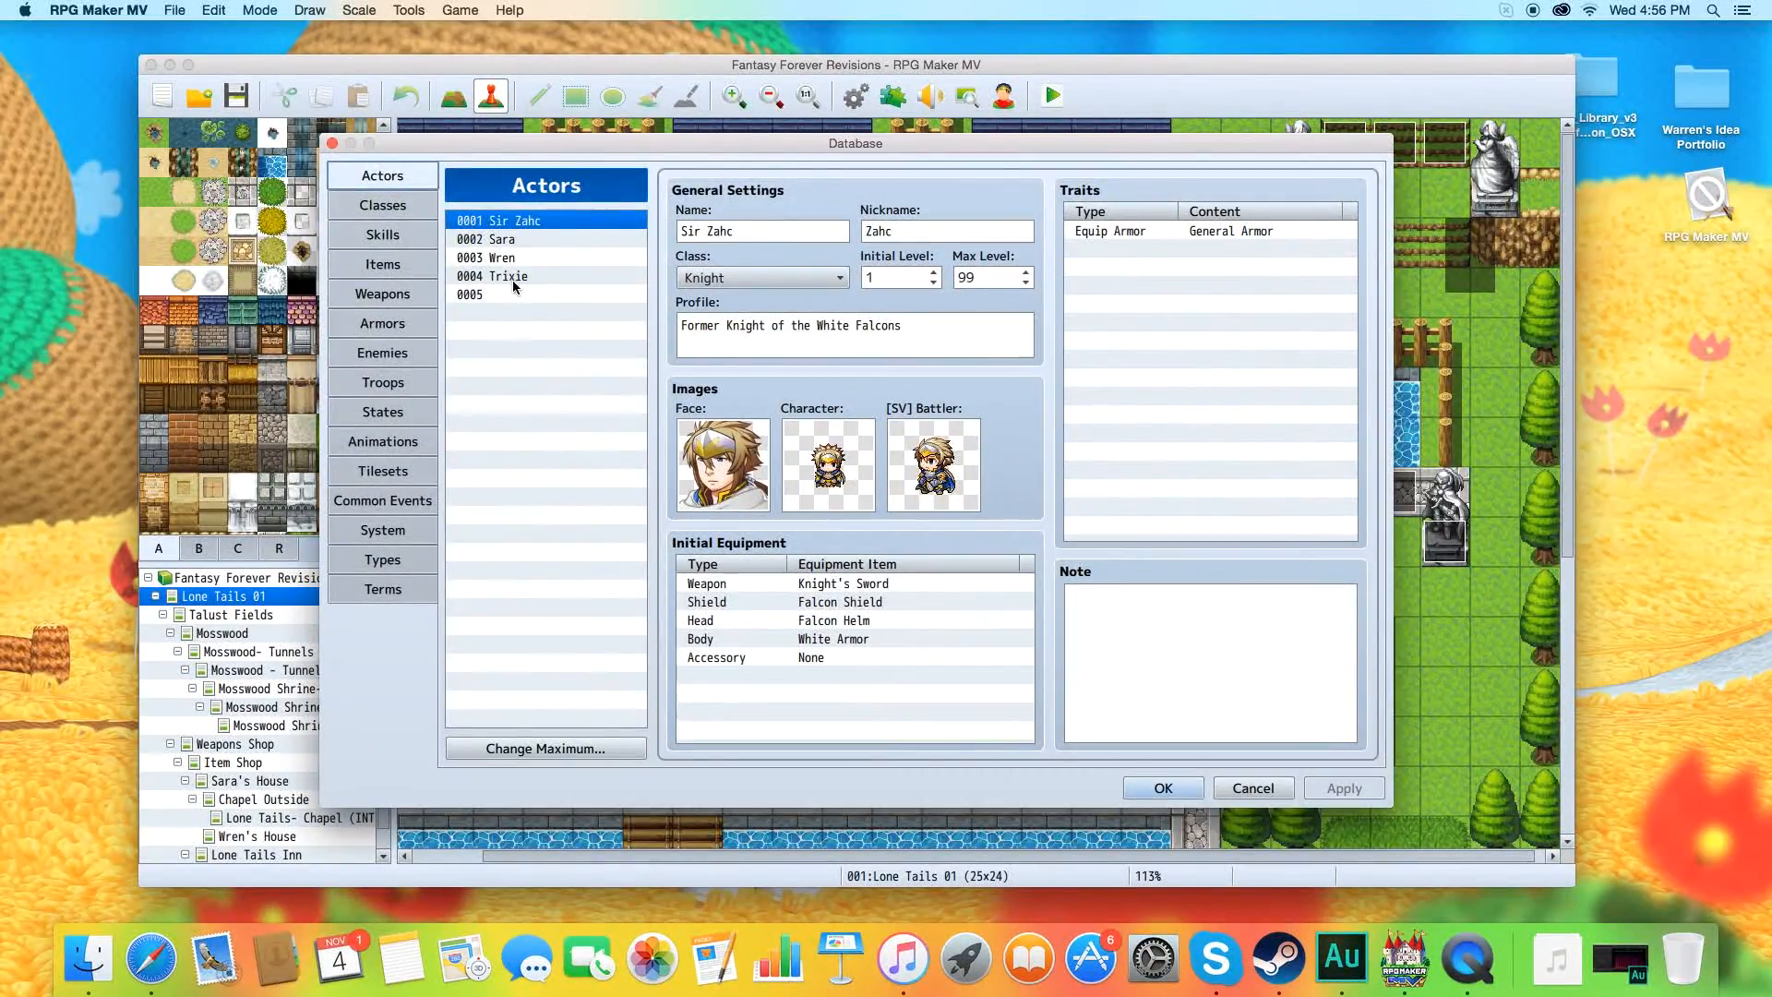
click(503, 240)
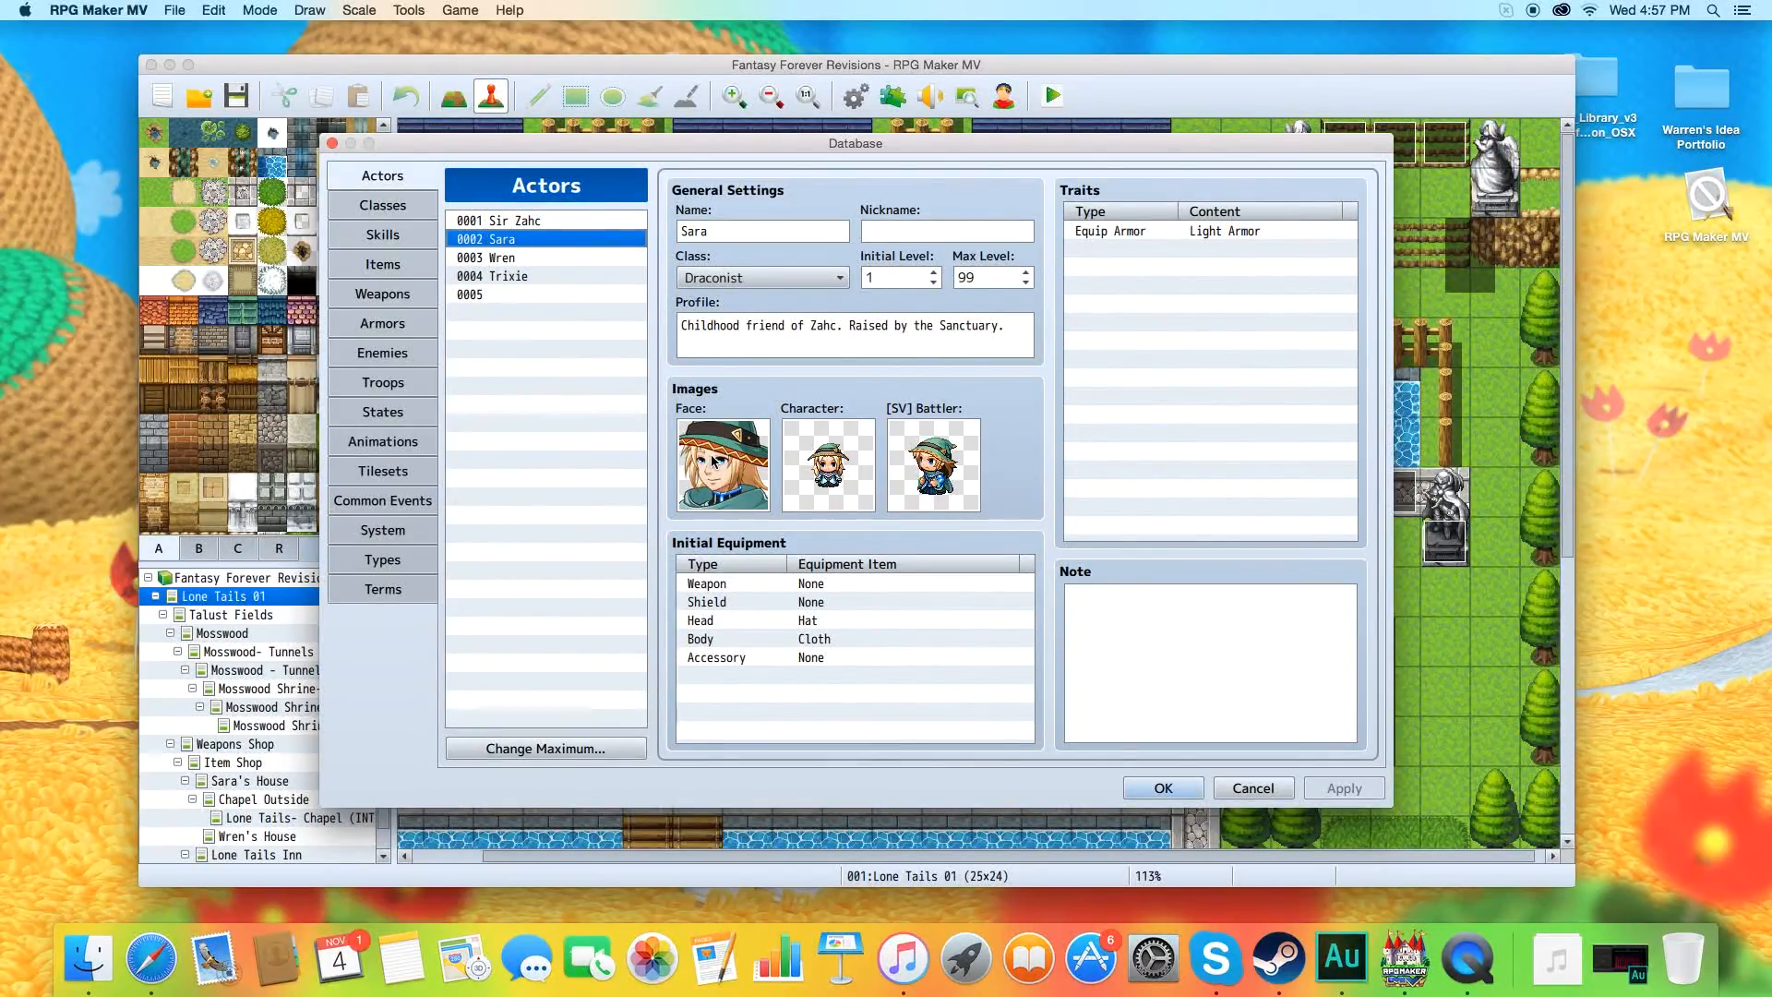
click(533, 258)
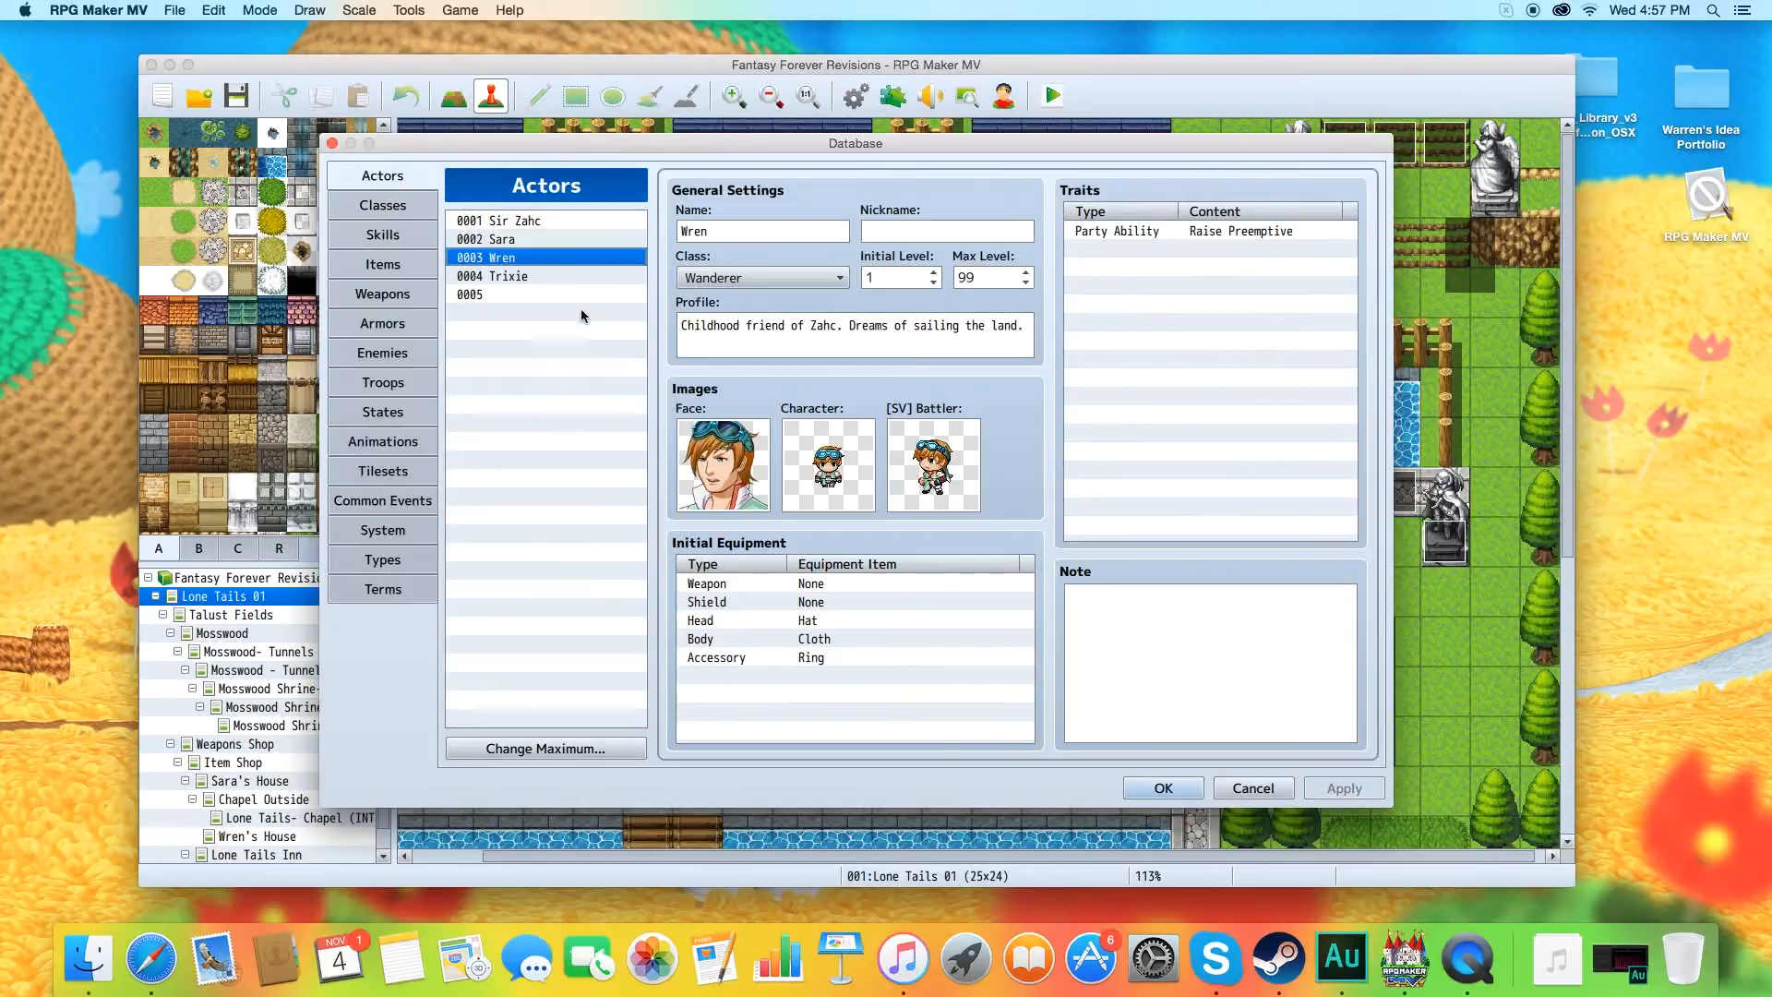
click(522, 277)
click(523, 240)
click(524, 222)
click(528, 260)
click(529, 279)
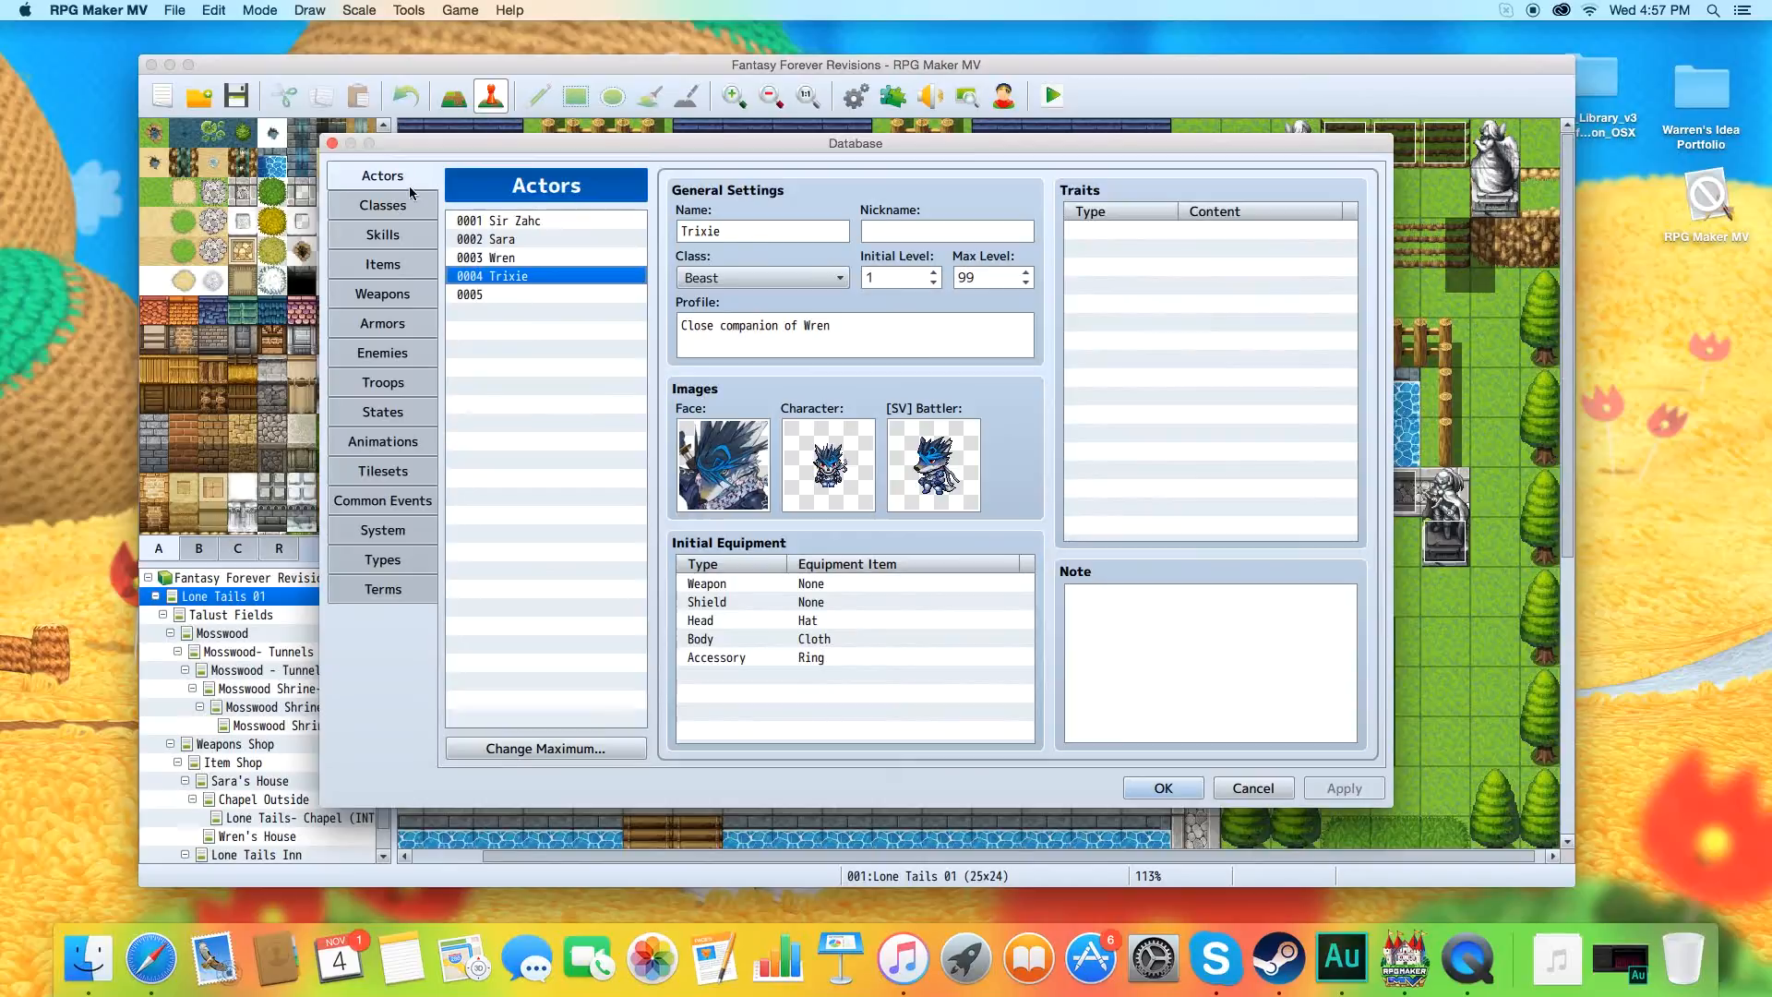
Browse the Nature sheet for Trixie's character image, preview its first sprite and cancel the selection.
double_click(818, 452)
scroll(641, 555, down, 2)
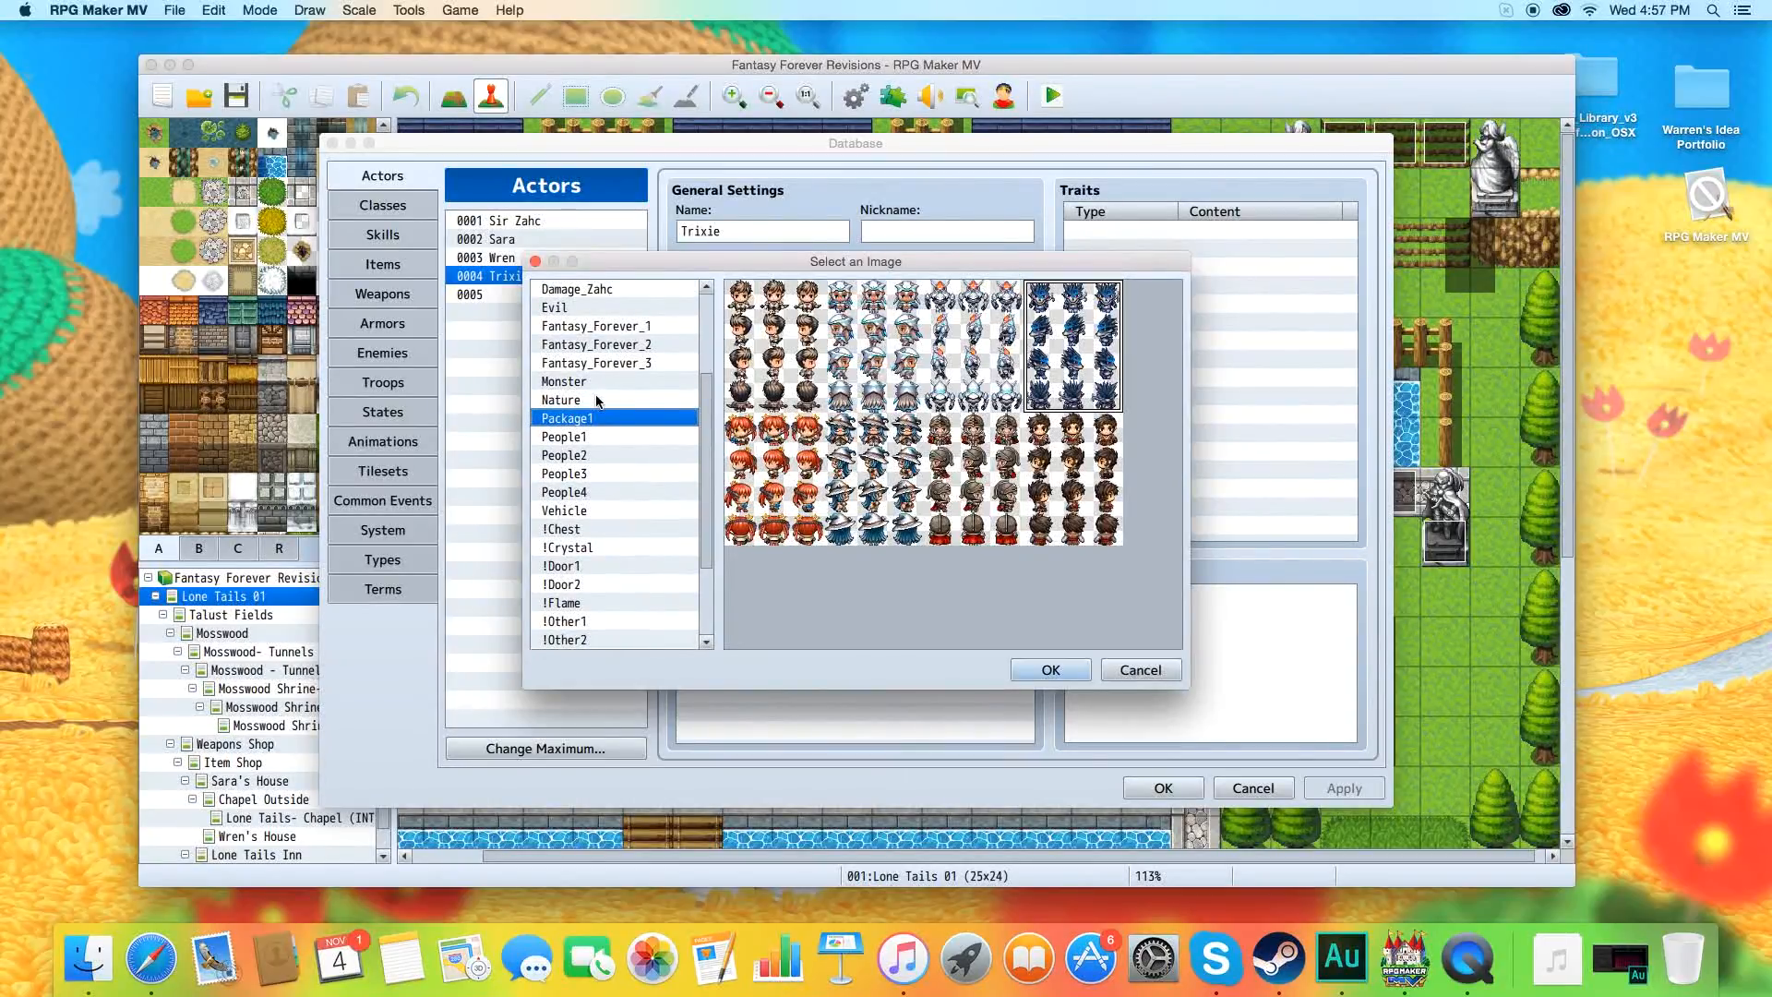
click(600, 400)
click(771, 302)
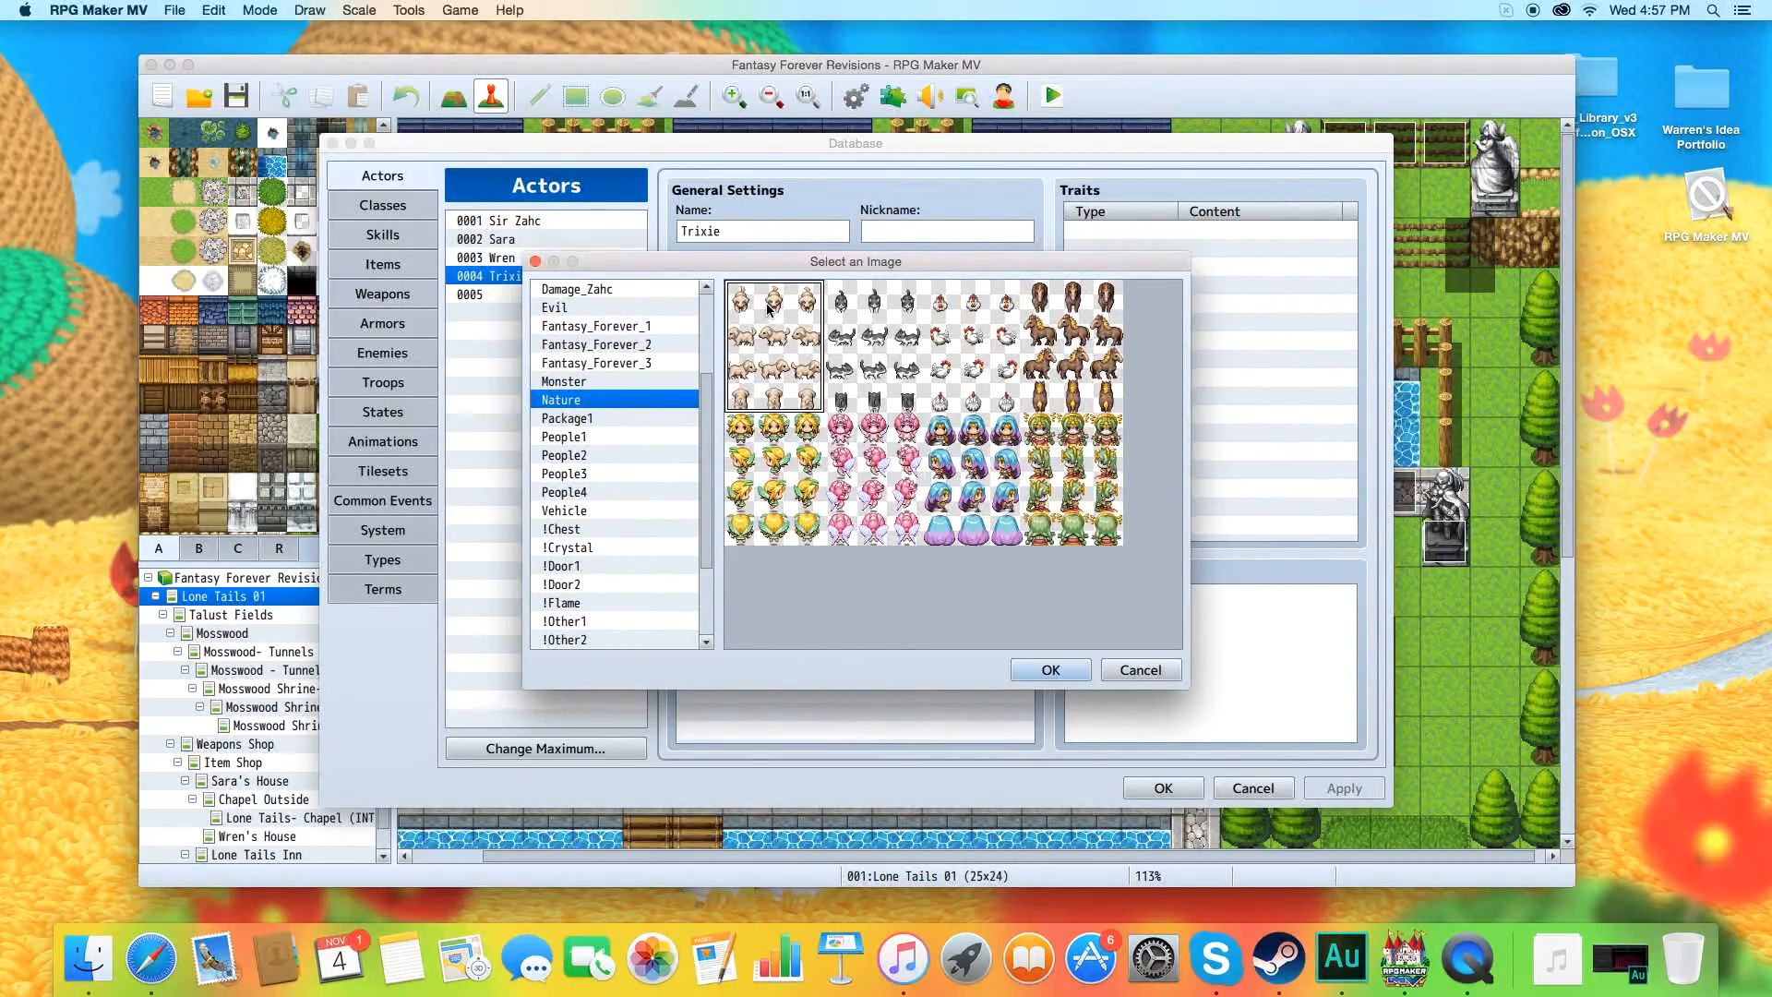
click(1133, 673)
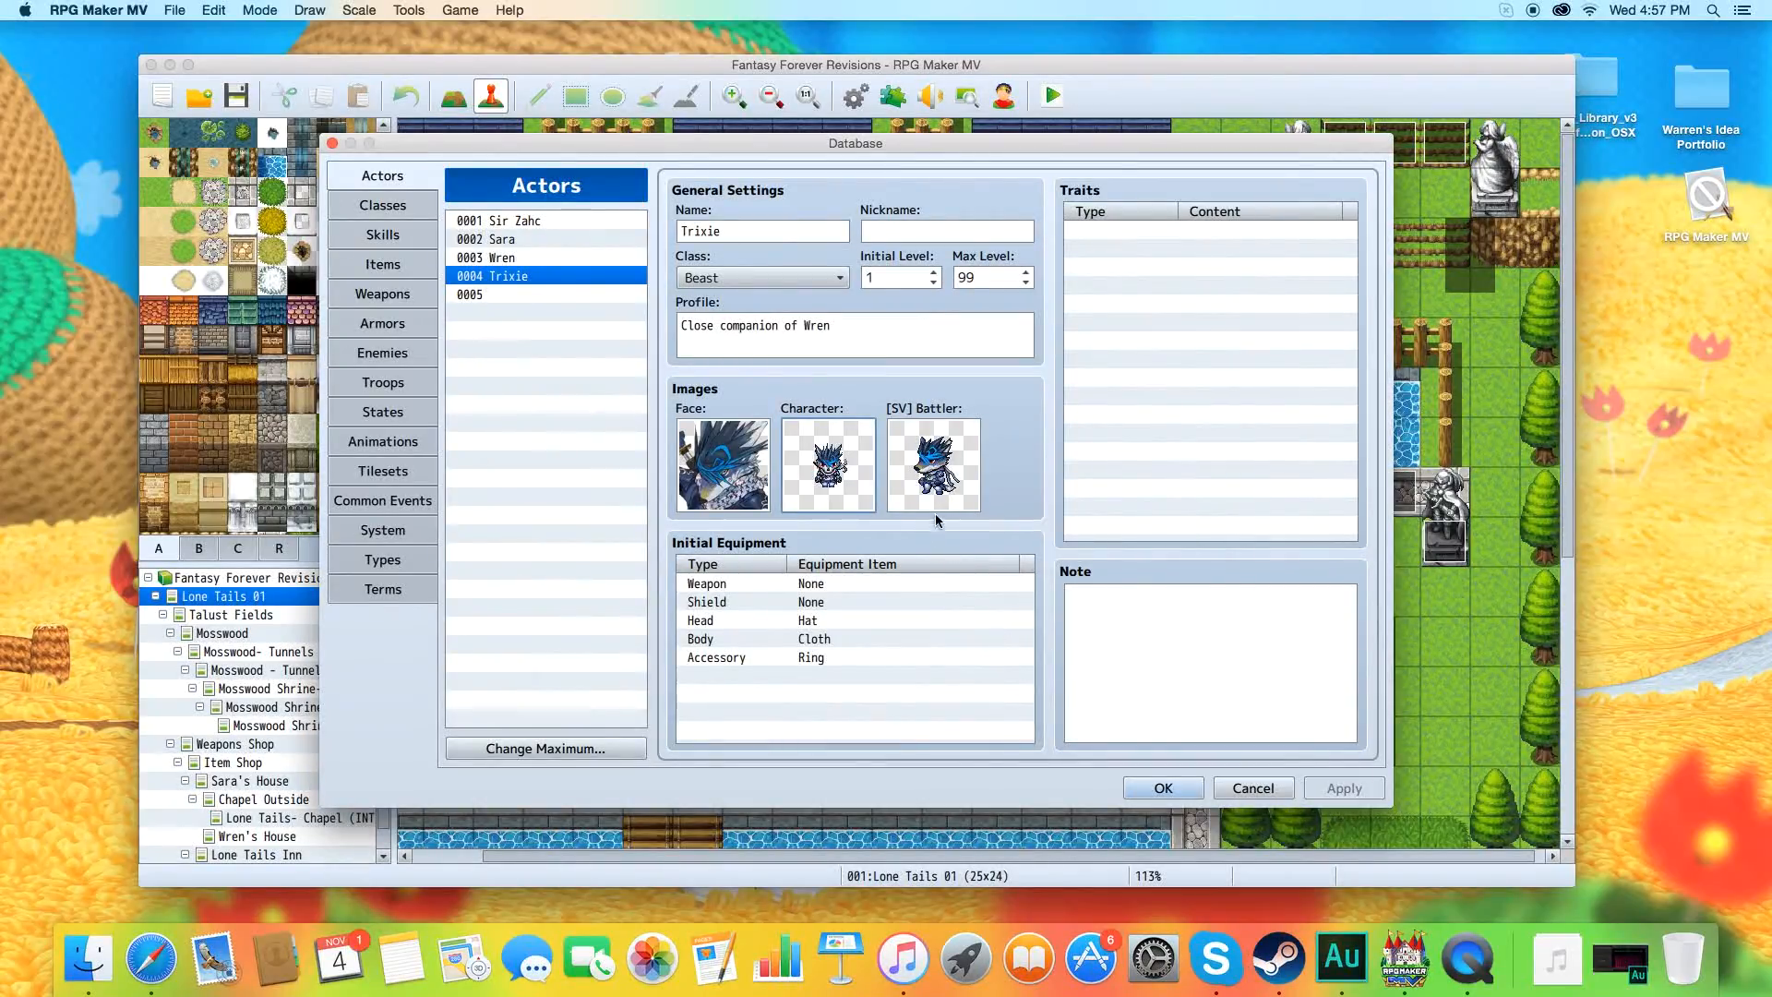
Browse the side-view battler images for Trixie from FF_3 up to Actor1_5, cancel the selection and close the database.
double_click(827, 464)
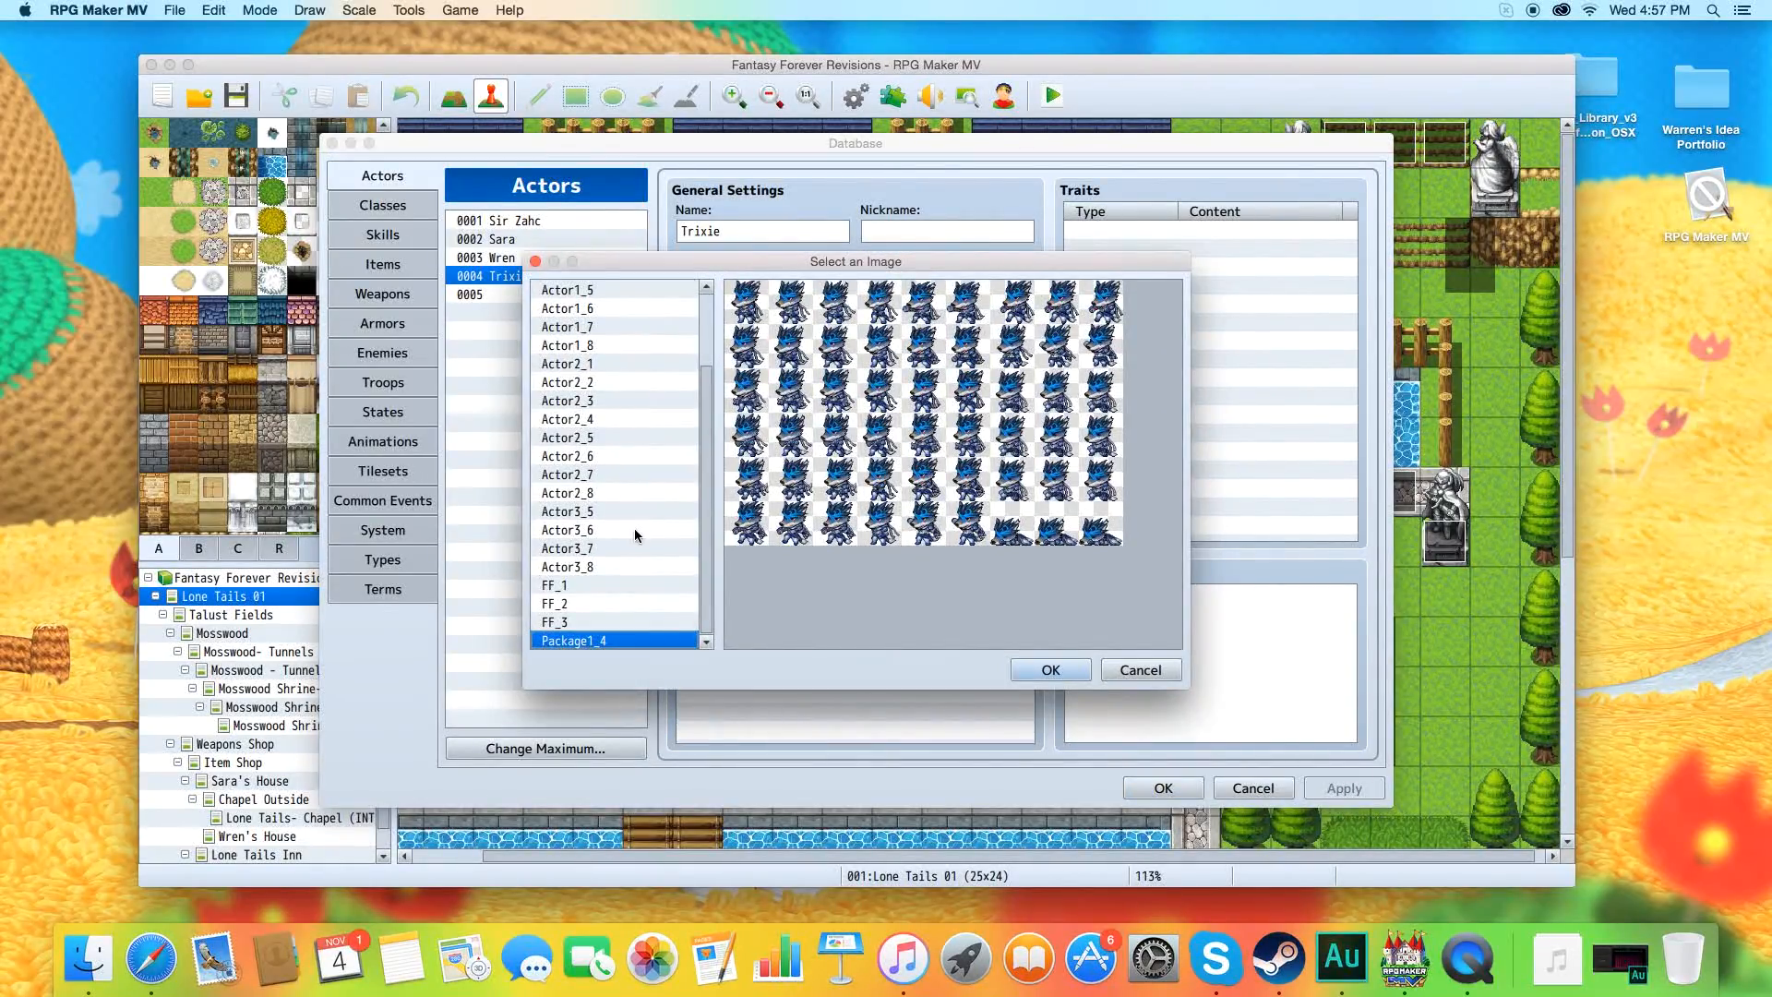
click(622, 624)
click(620, 603)
click(618, 548)
click(615, 511)
click(613, 419)
click(607, 345)
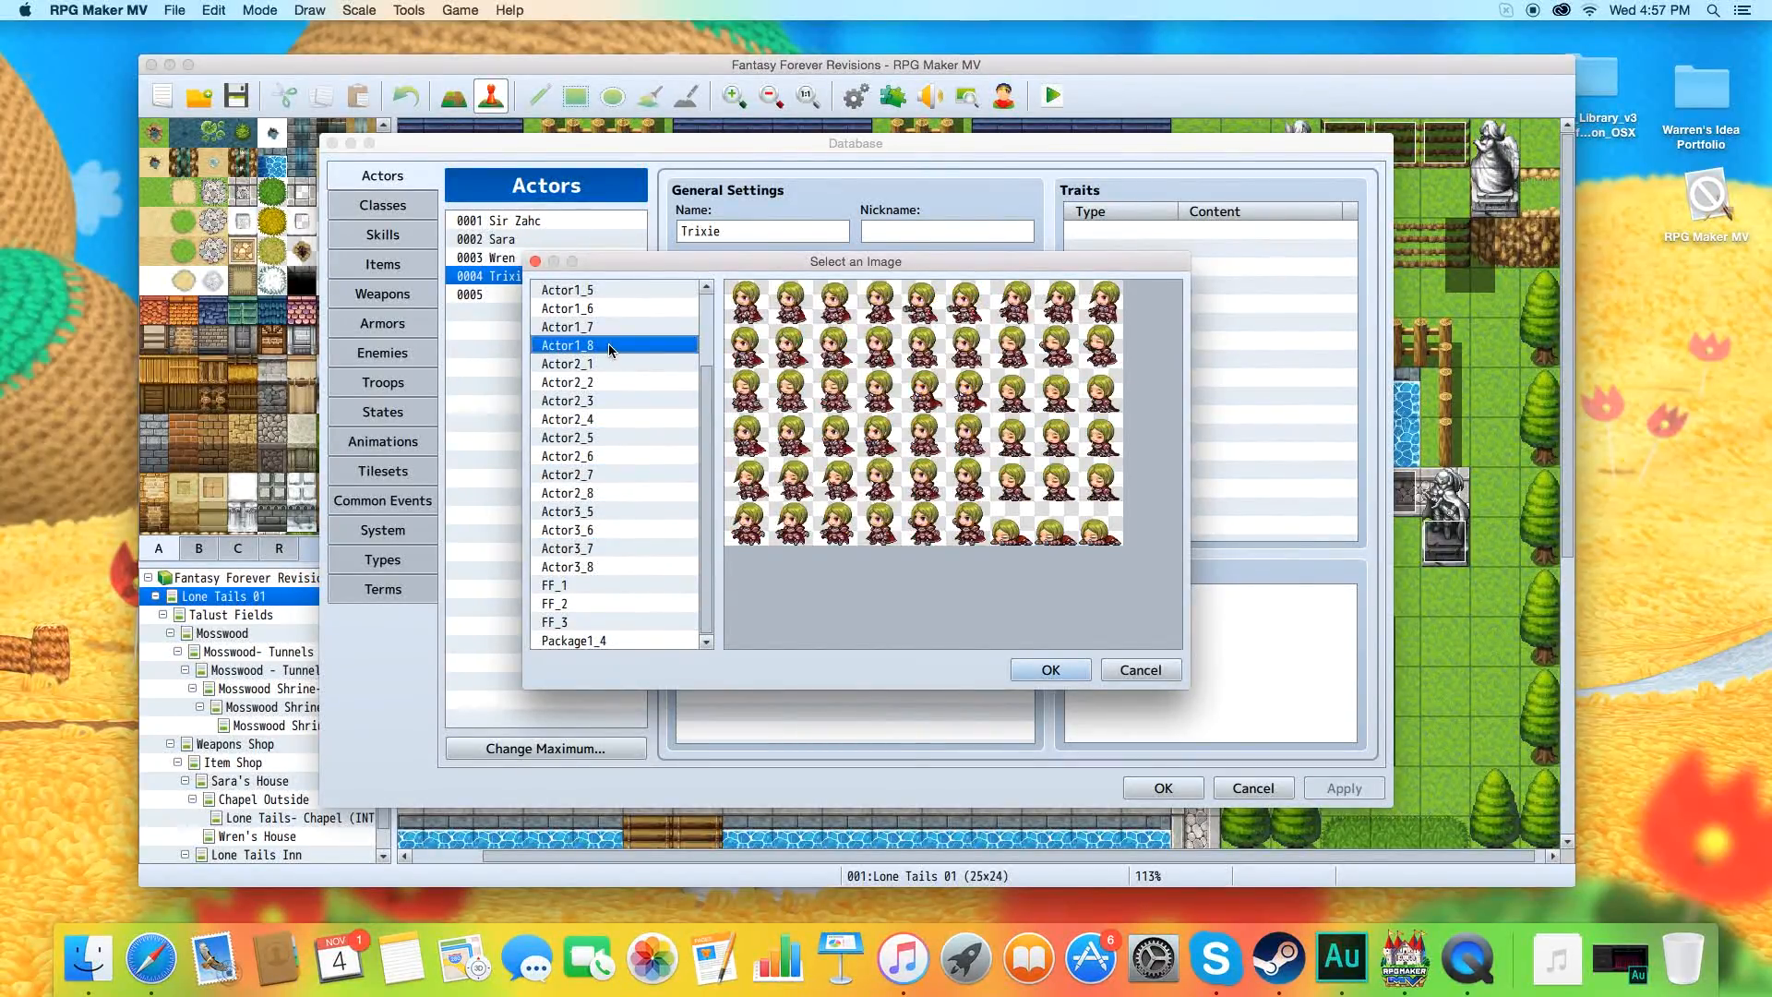
click(615, 293)
click(1141, 670)
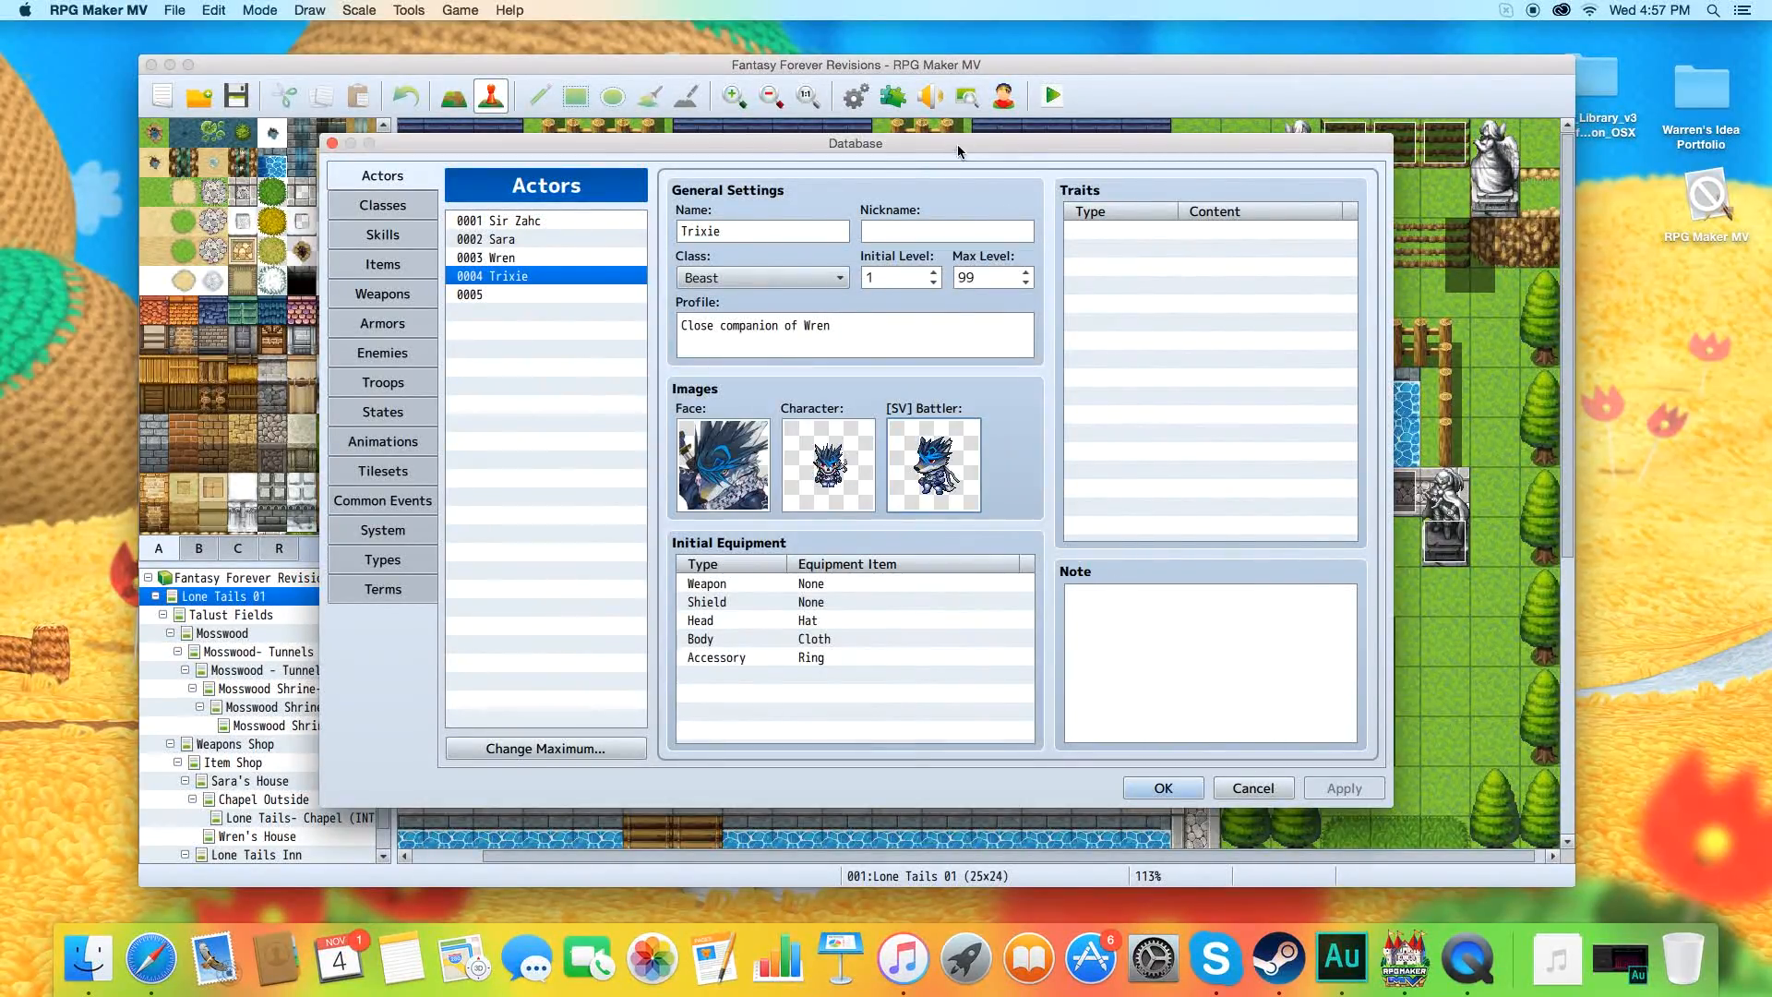
drag(956, 143, 942, 155)
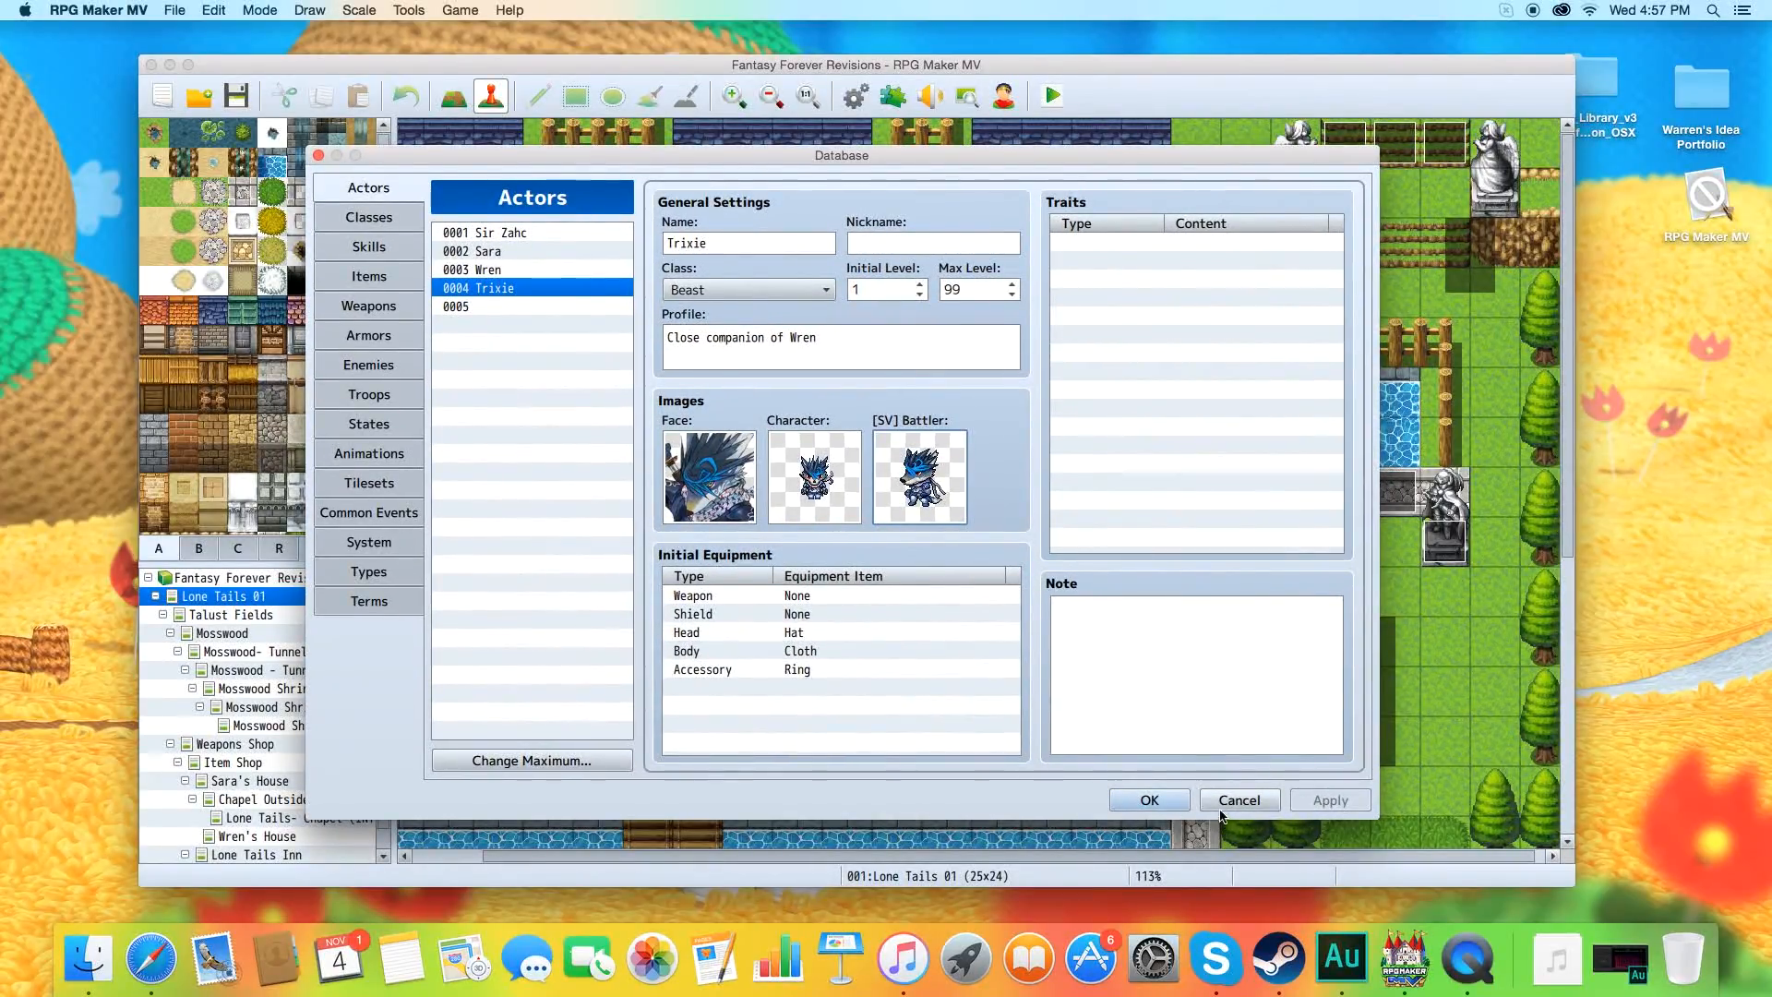
click(1222, 803)
Examine the female and male part options in the Character Generator and close it.
click(1004, 96)
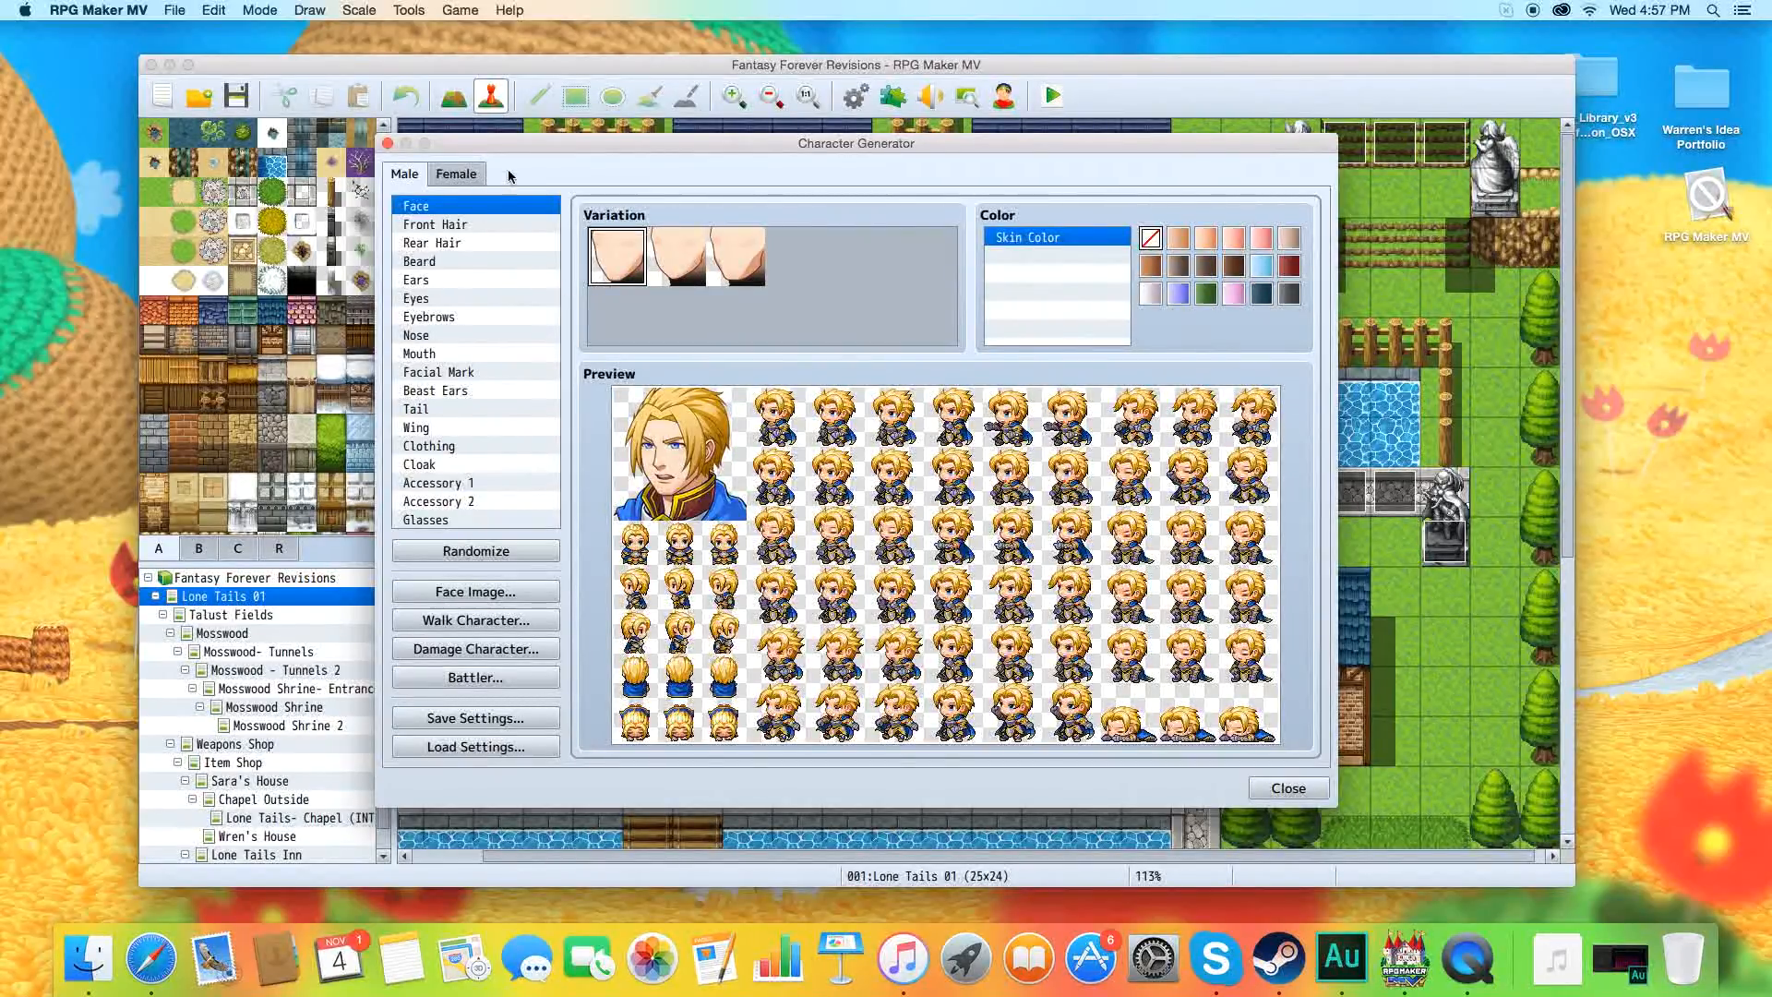
click(468, 174)
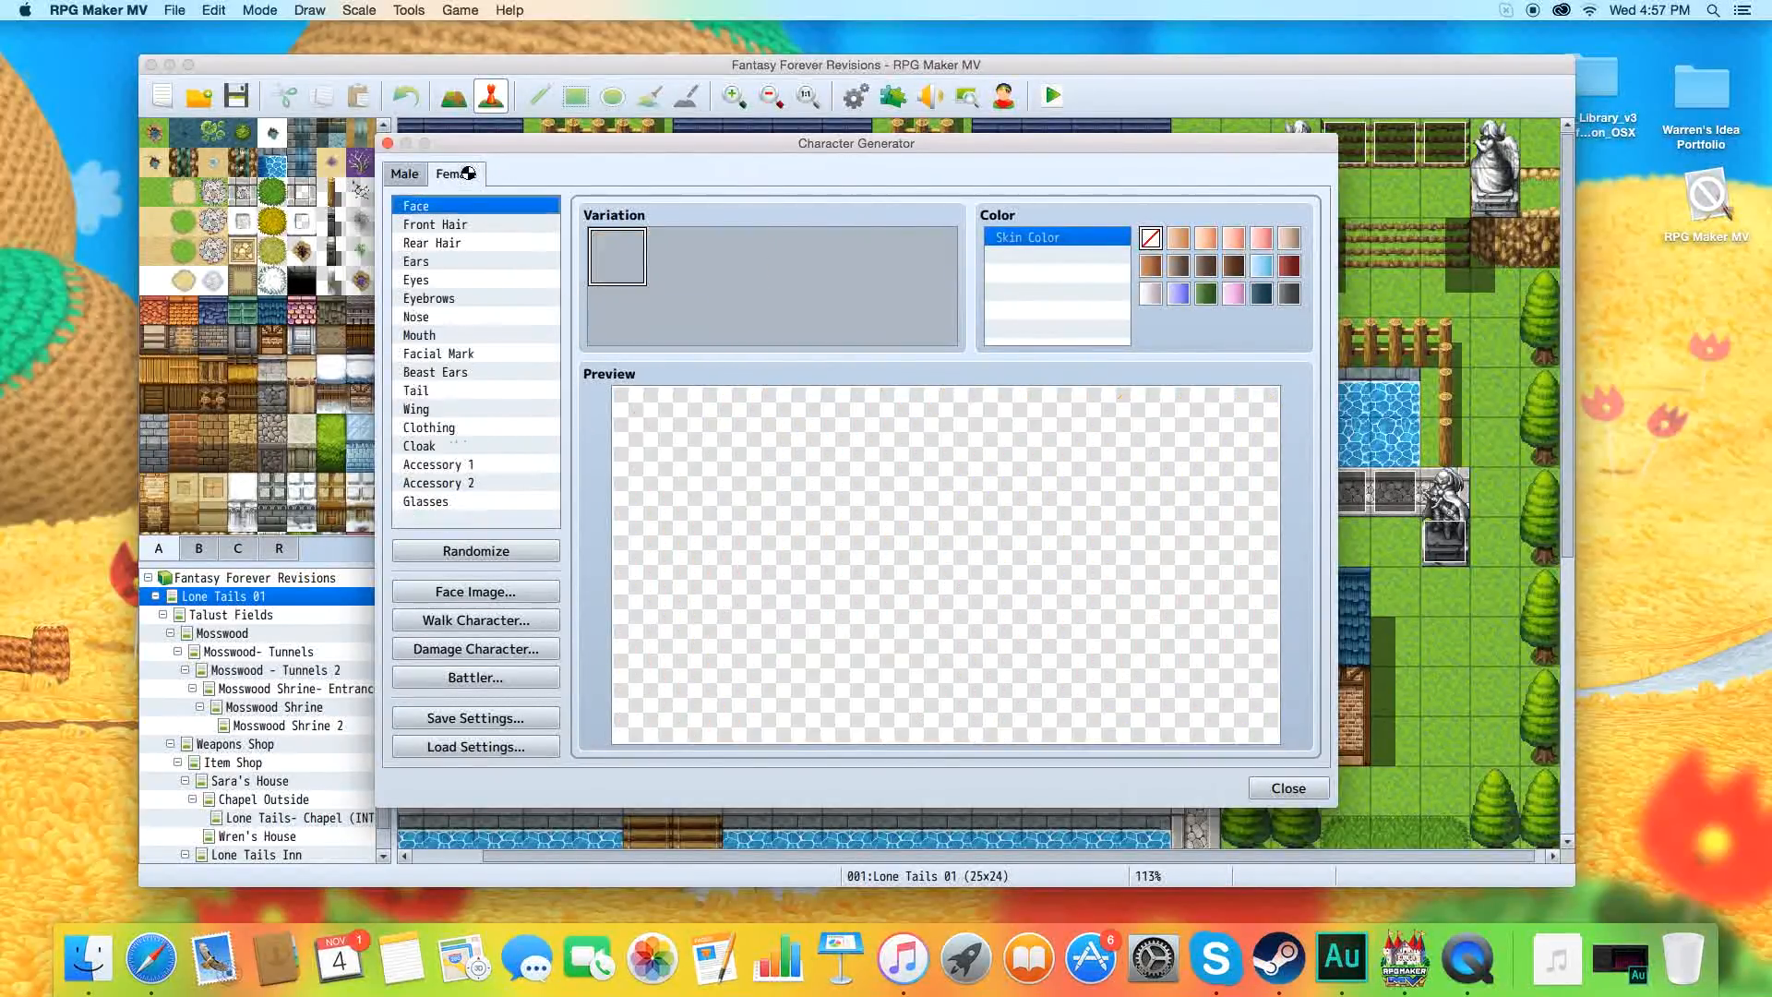
click(418, 175)
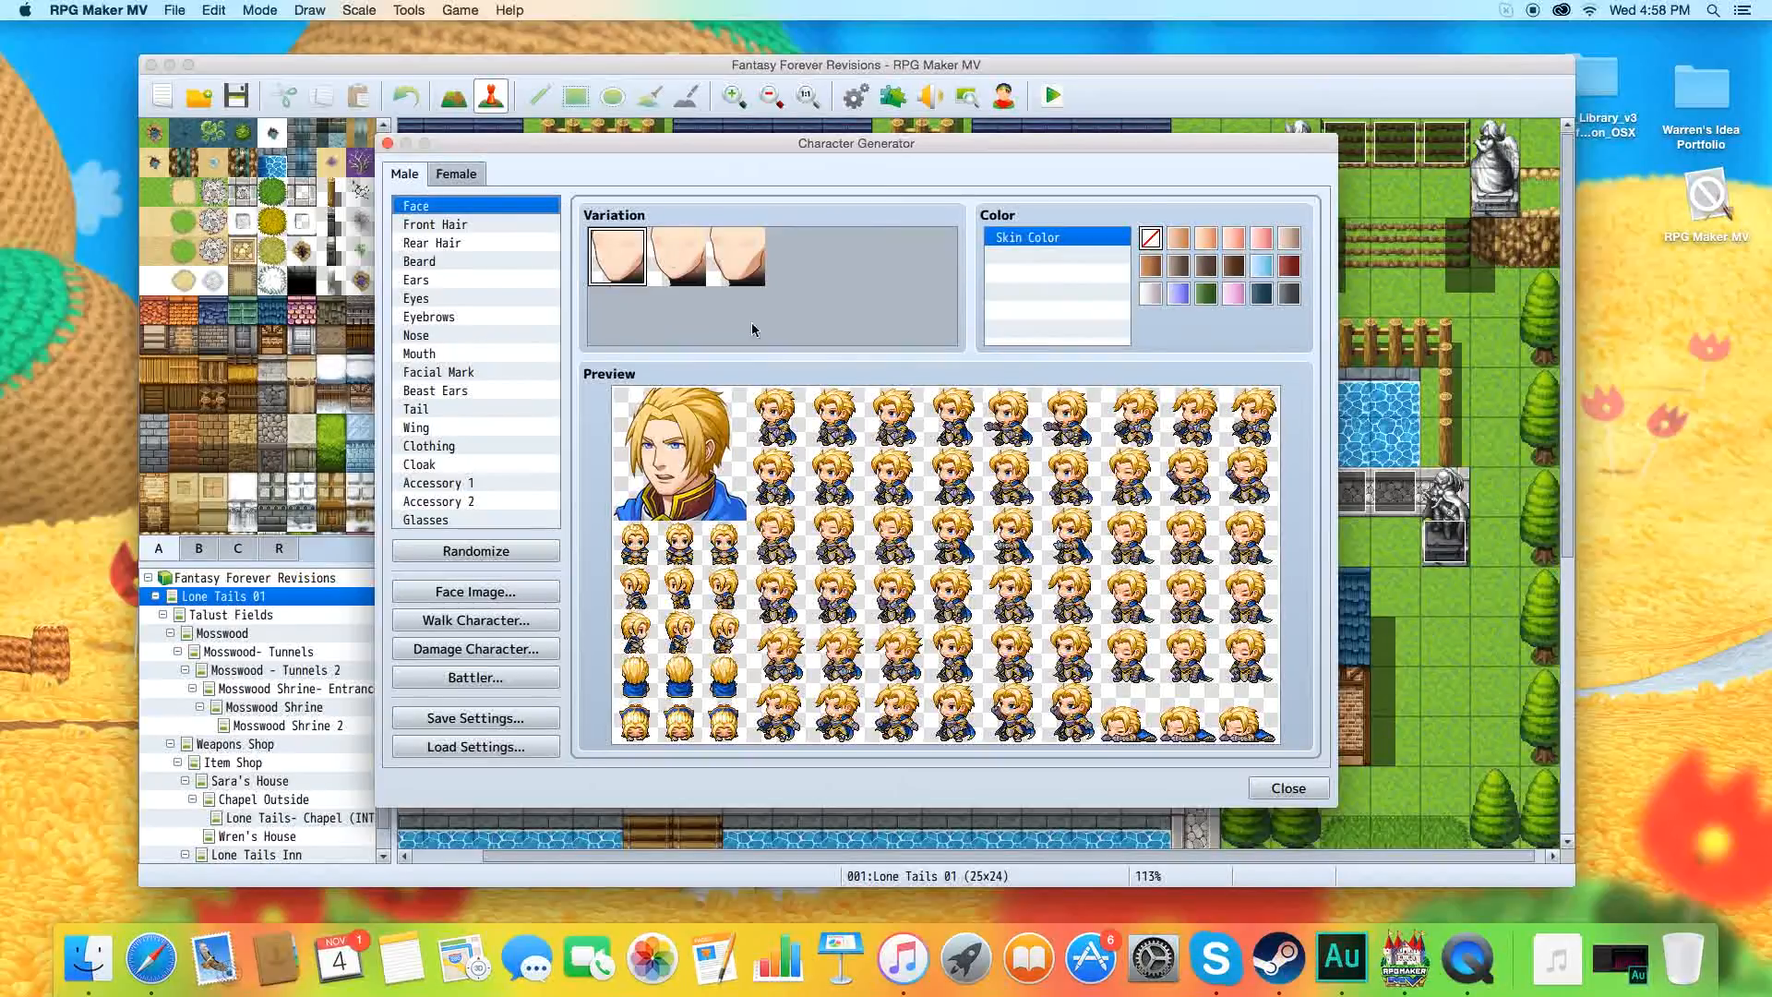
click(1282, 792)
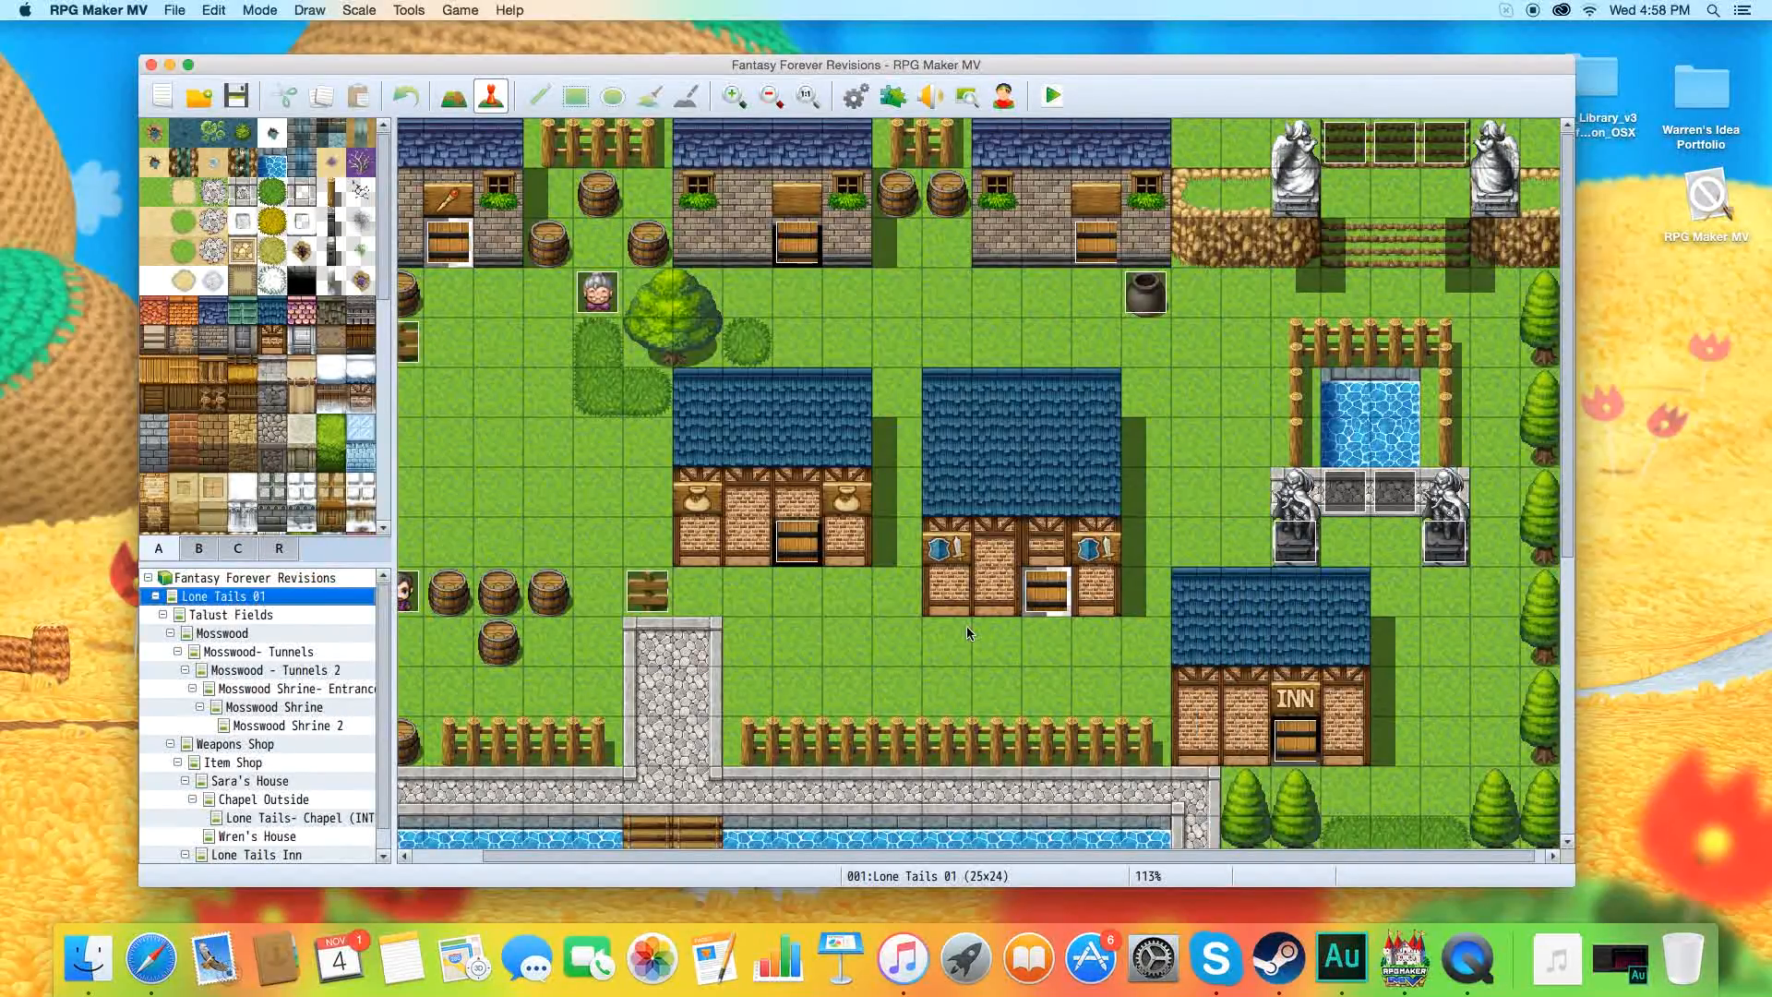
Check Trixie's side-view battler image and the Use Side-view Battle option in the database's System settings.
click(855, 96)
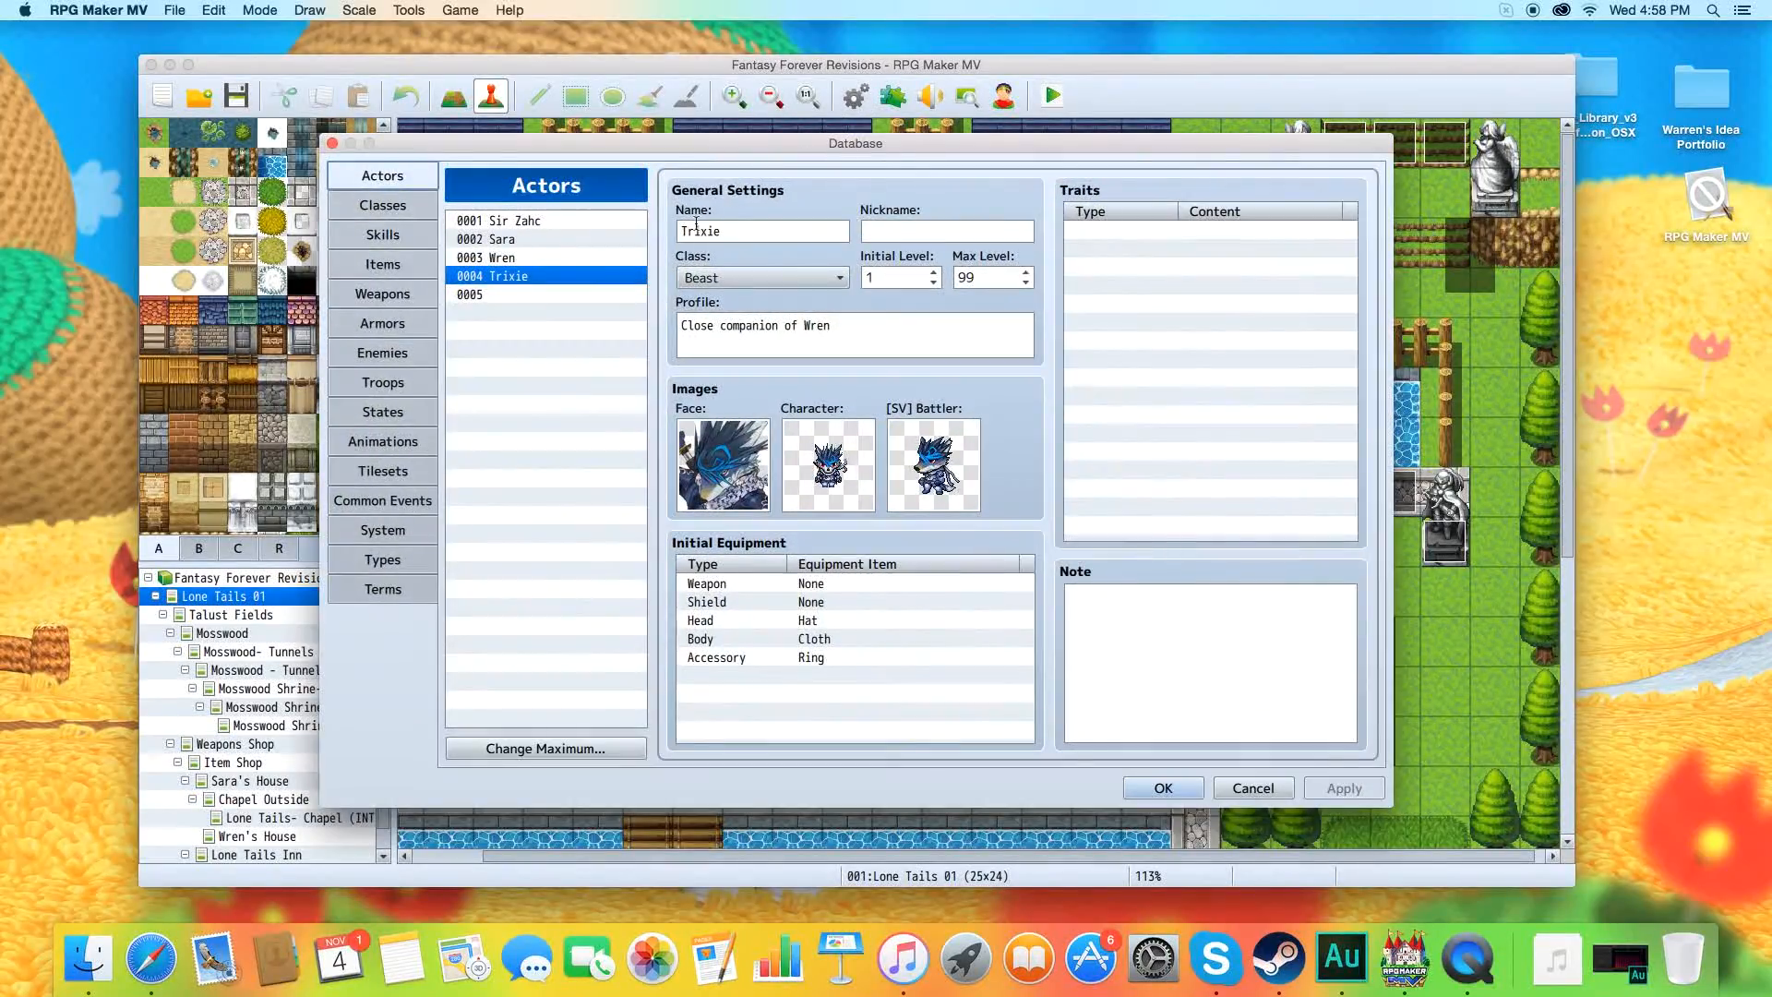
click(932, 466)
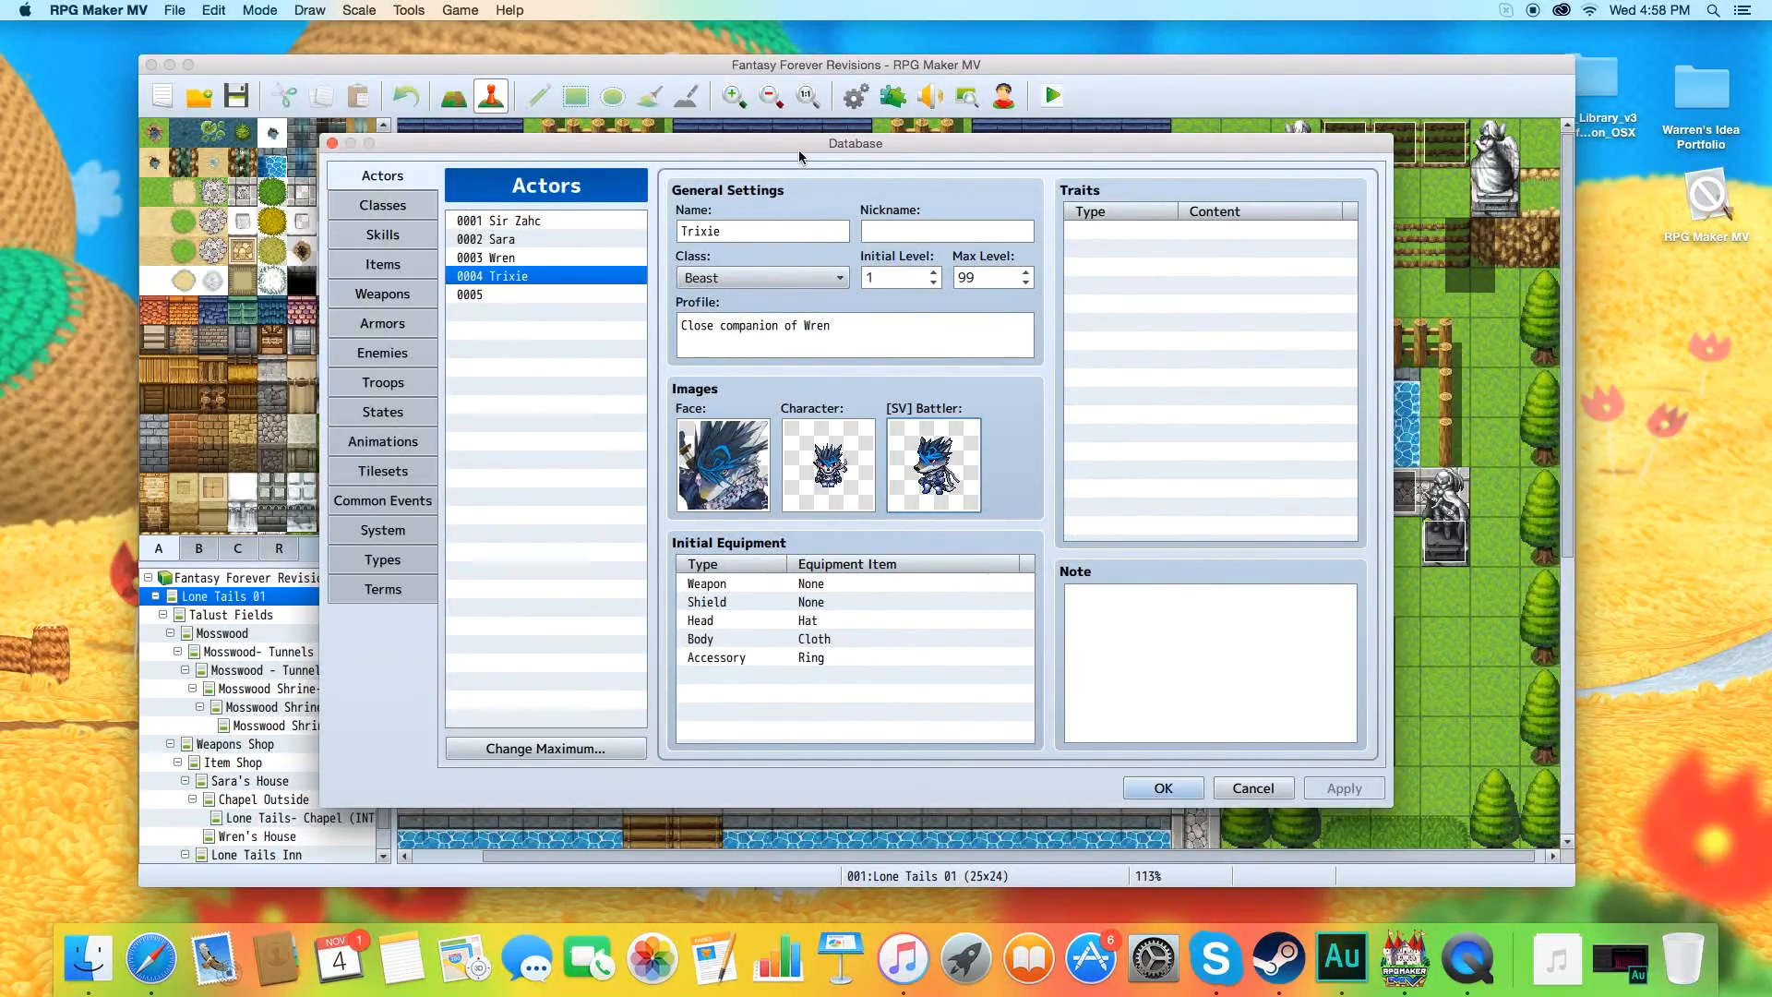
click(1156, 789)
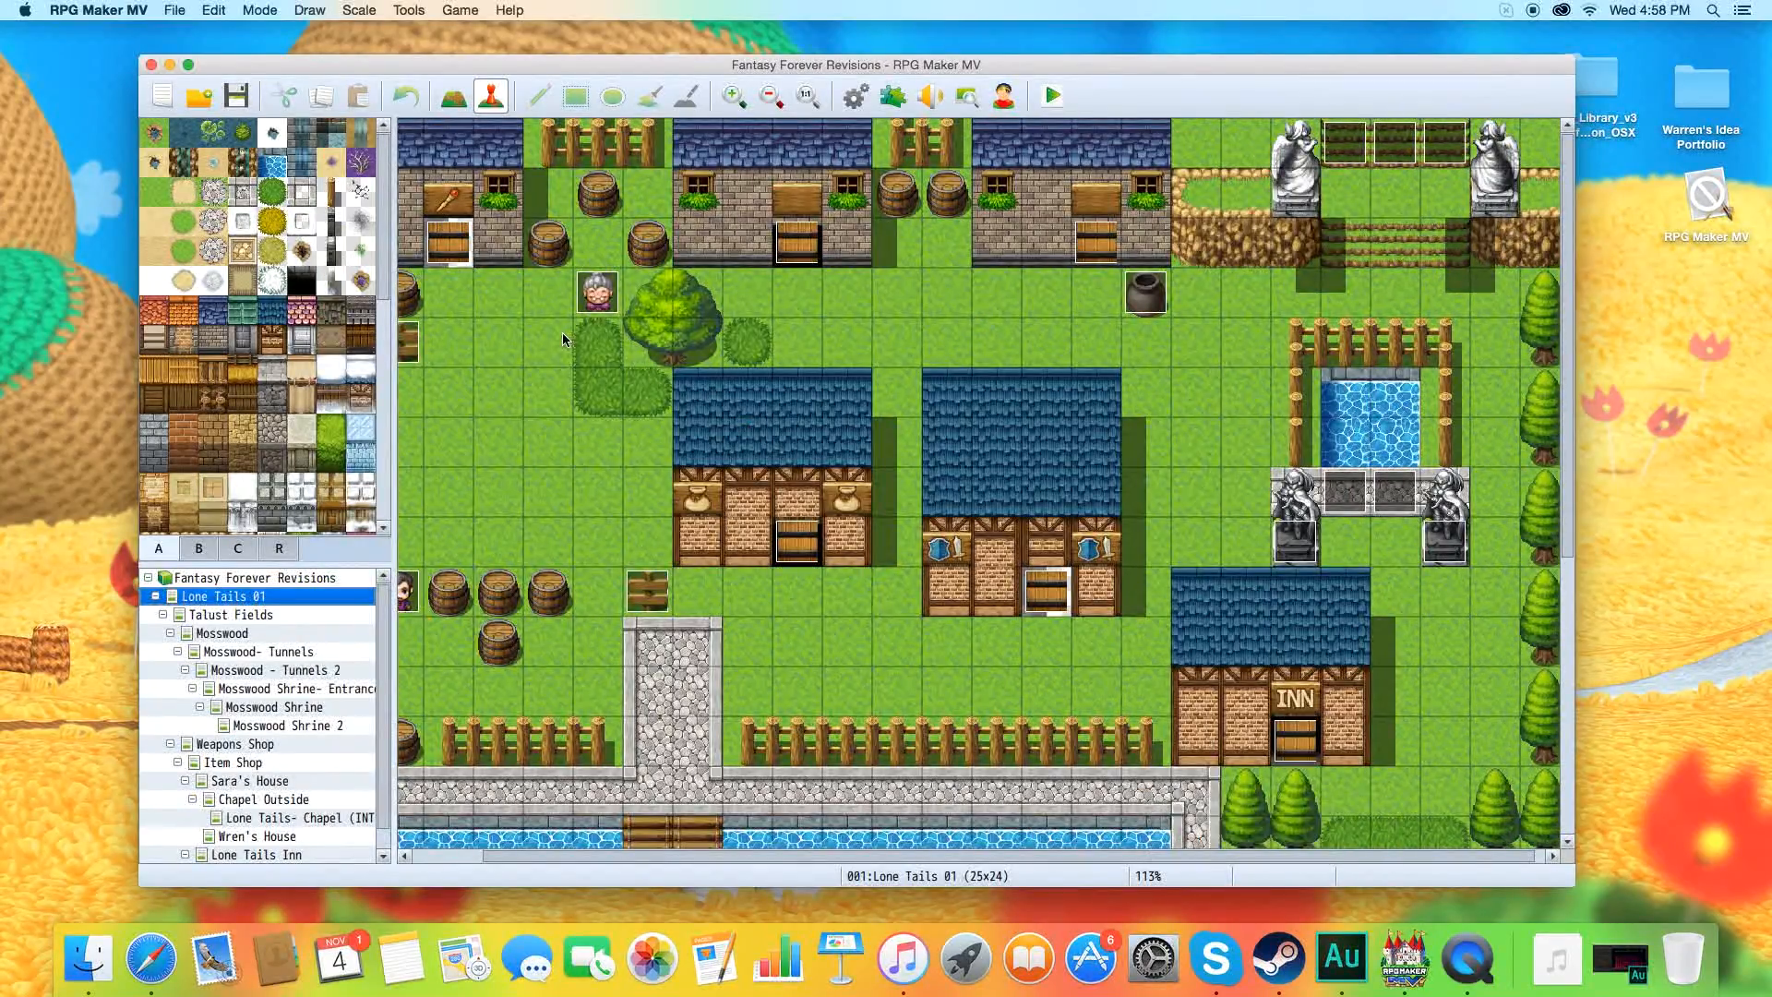
click(856, 96)
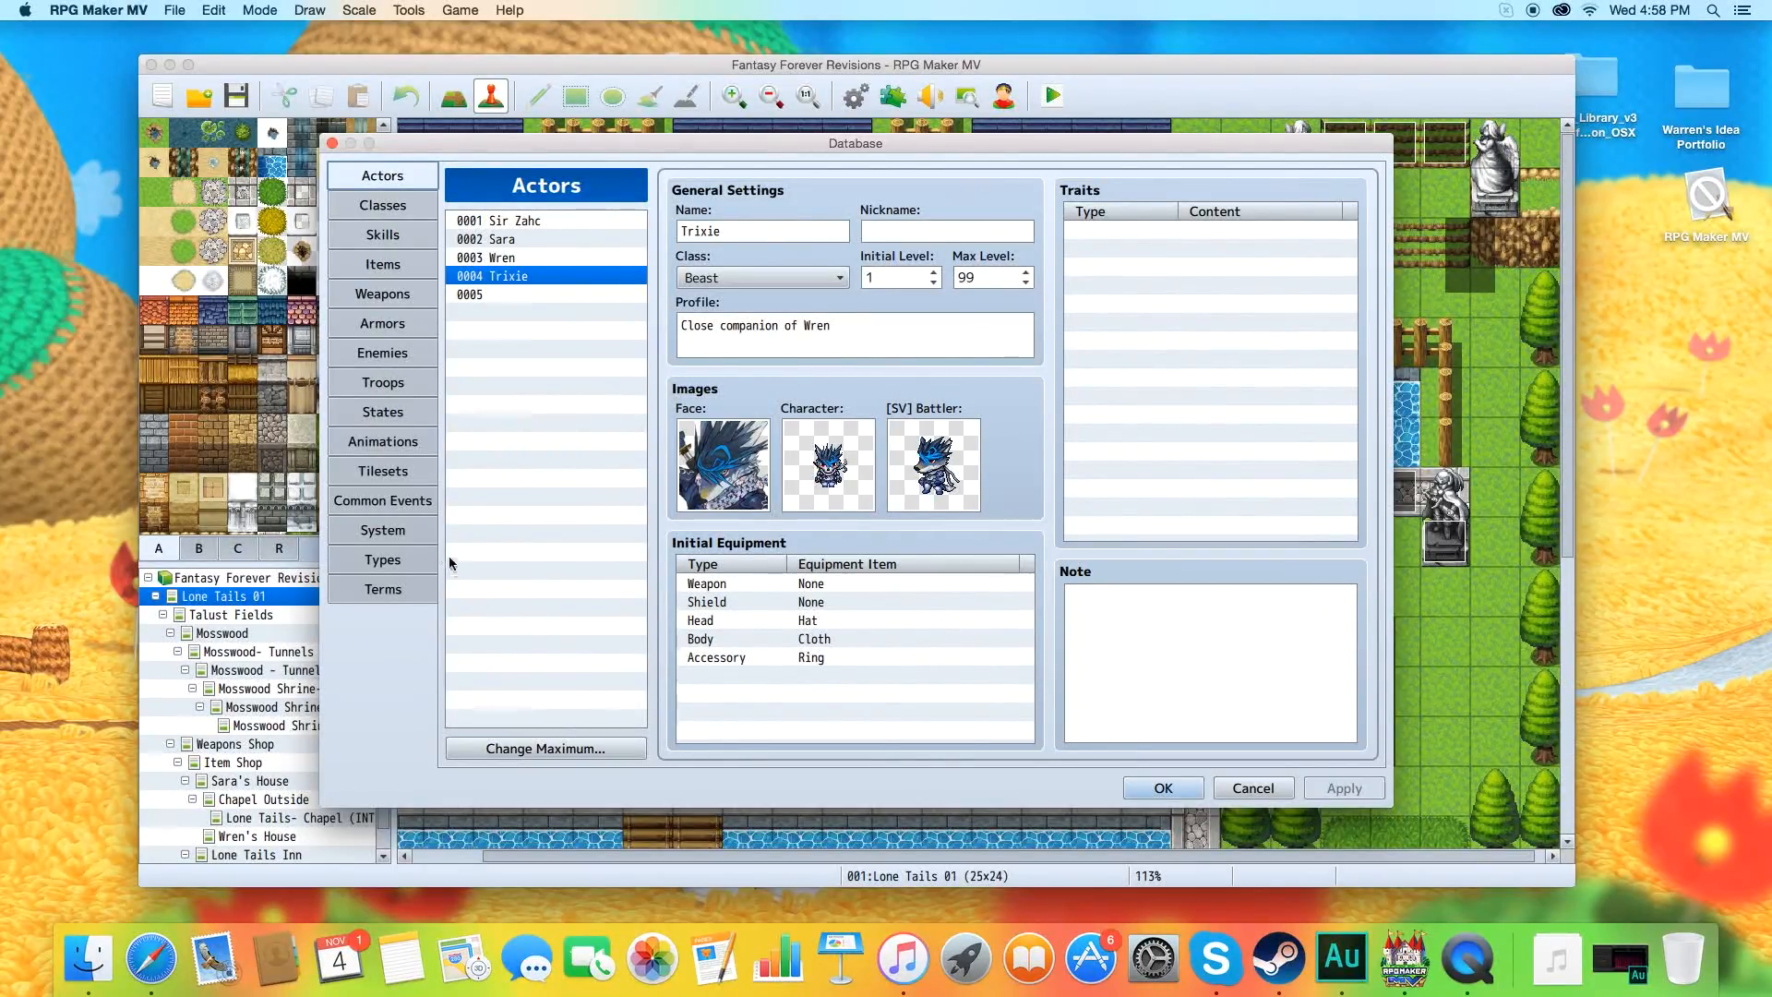
click(390, 539)
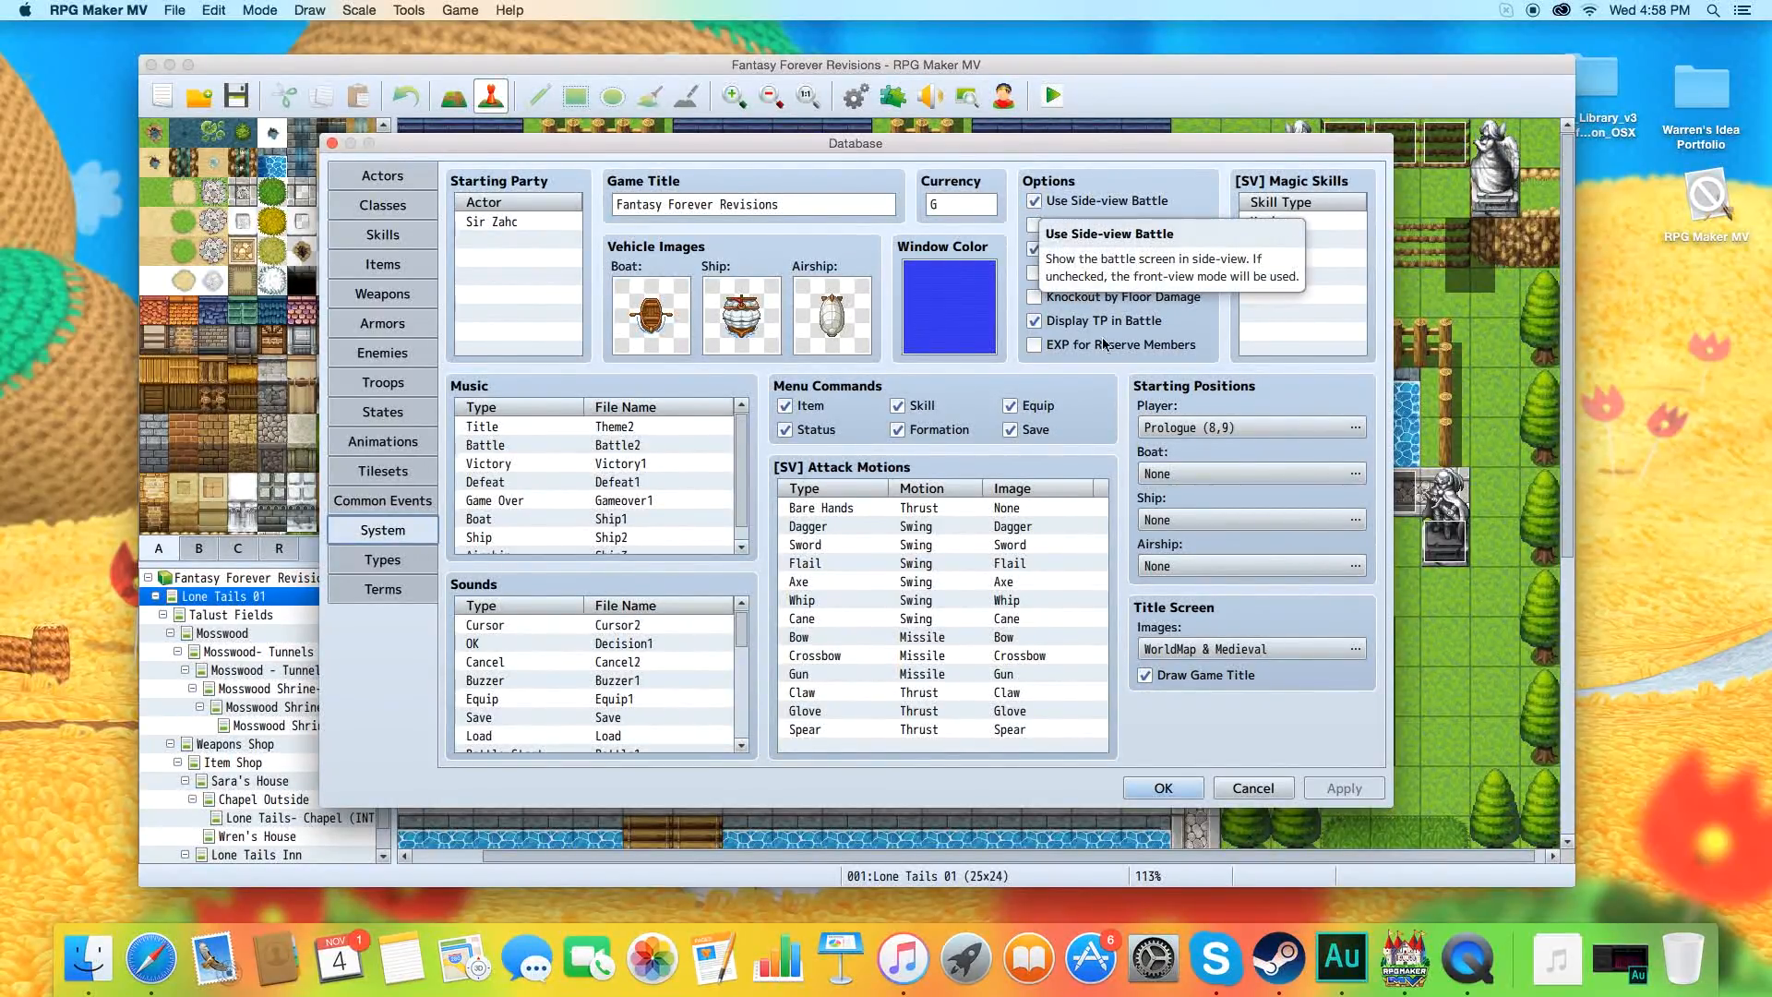
Start a battle test of the Slime*2 troop with the preset party.
click(387, 384)
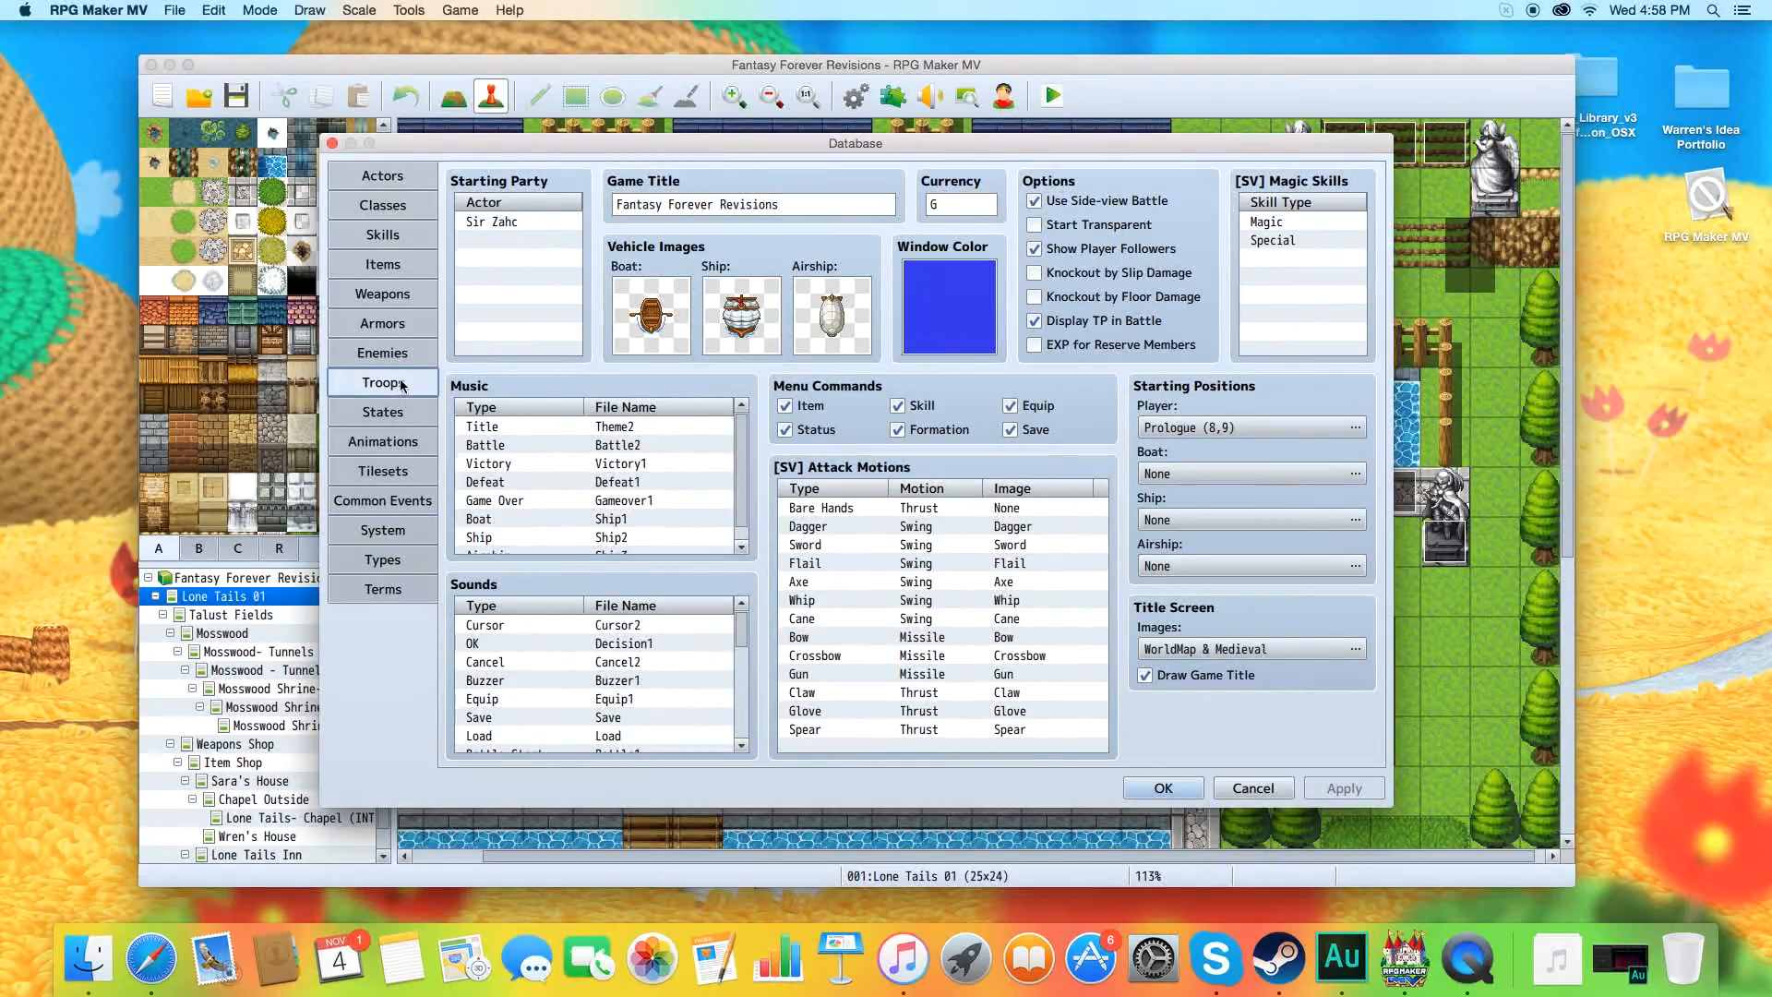
click(507, 239)
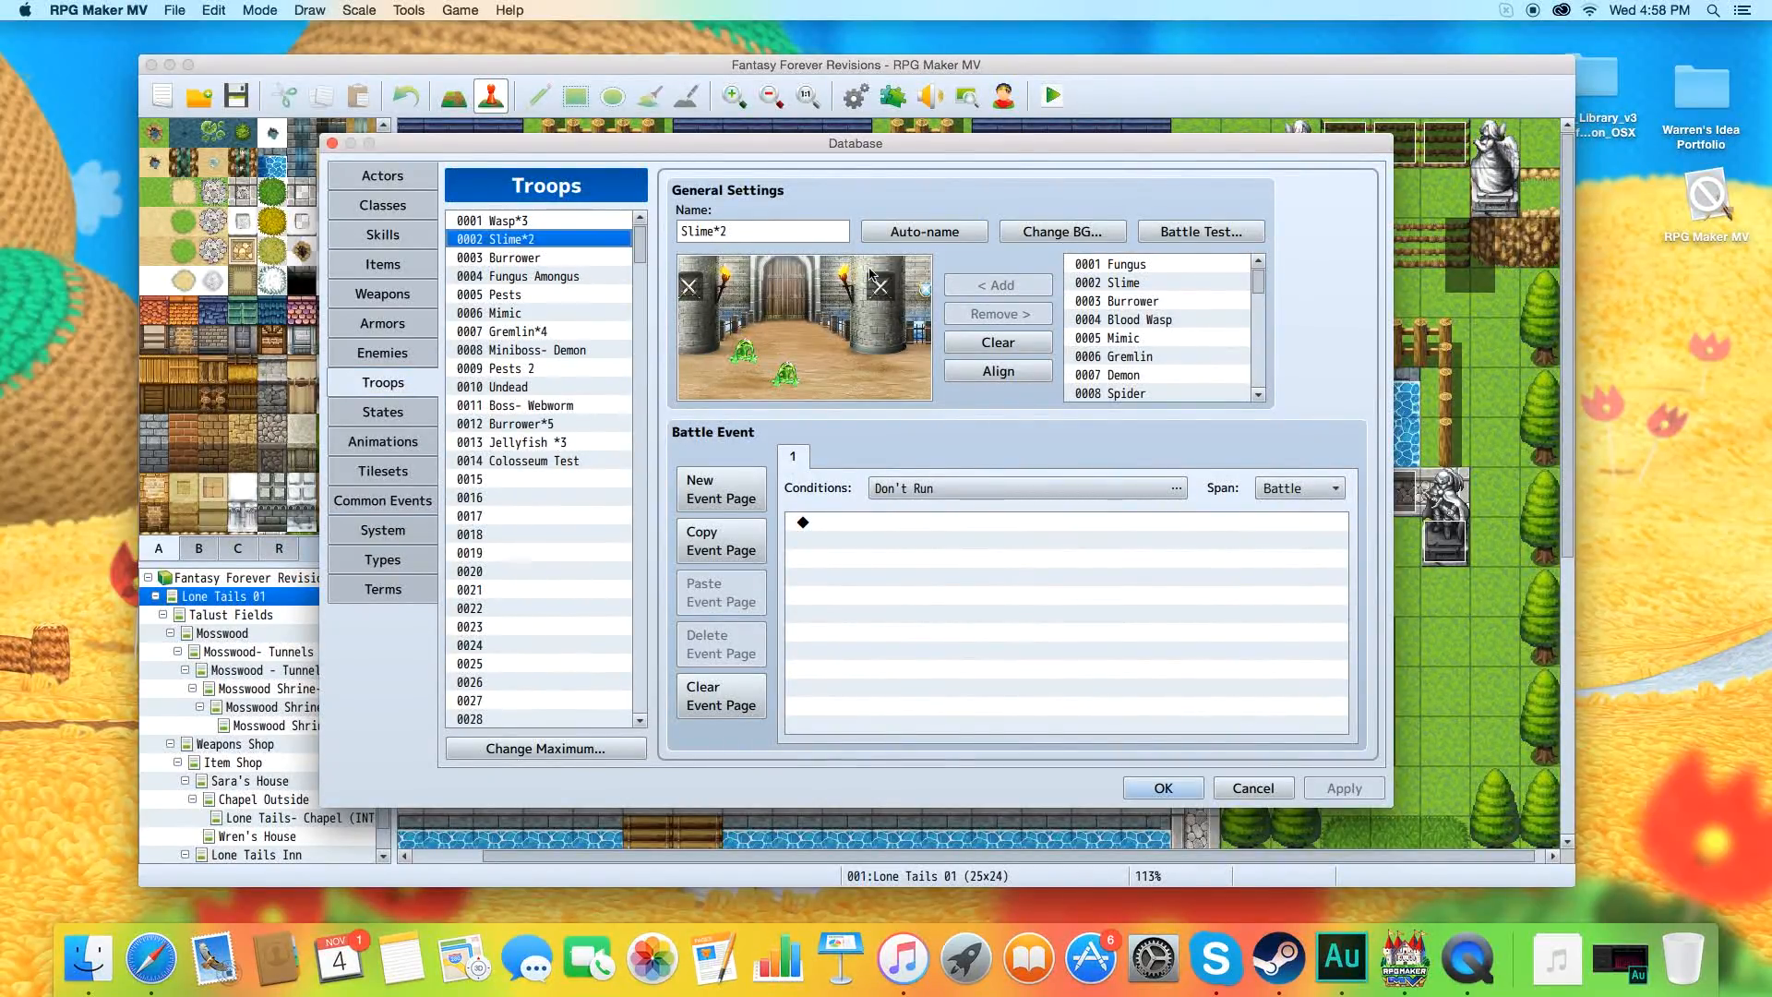
click(1171, 232)
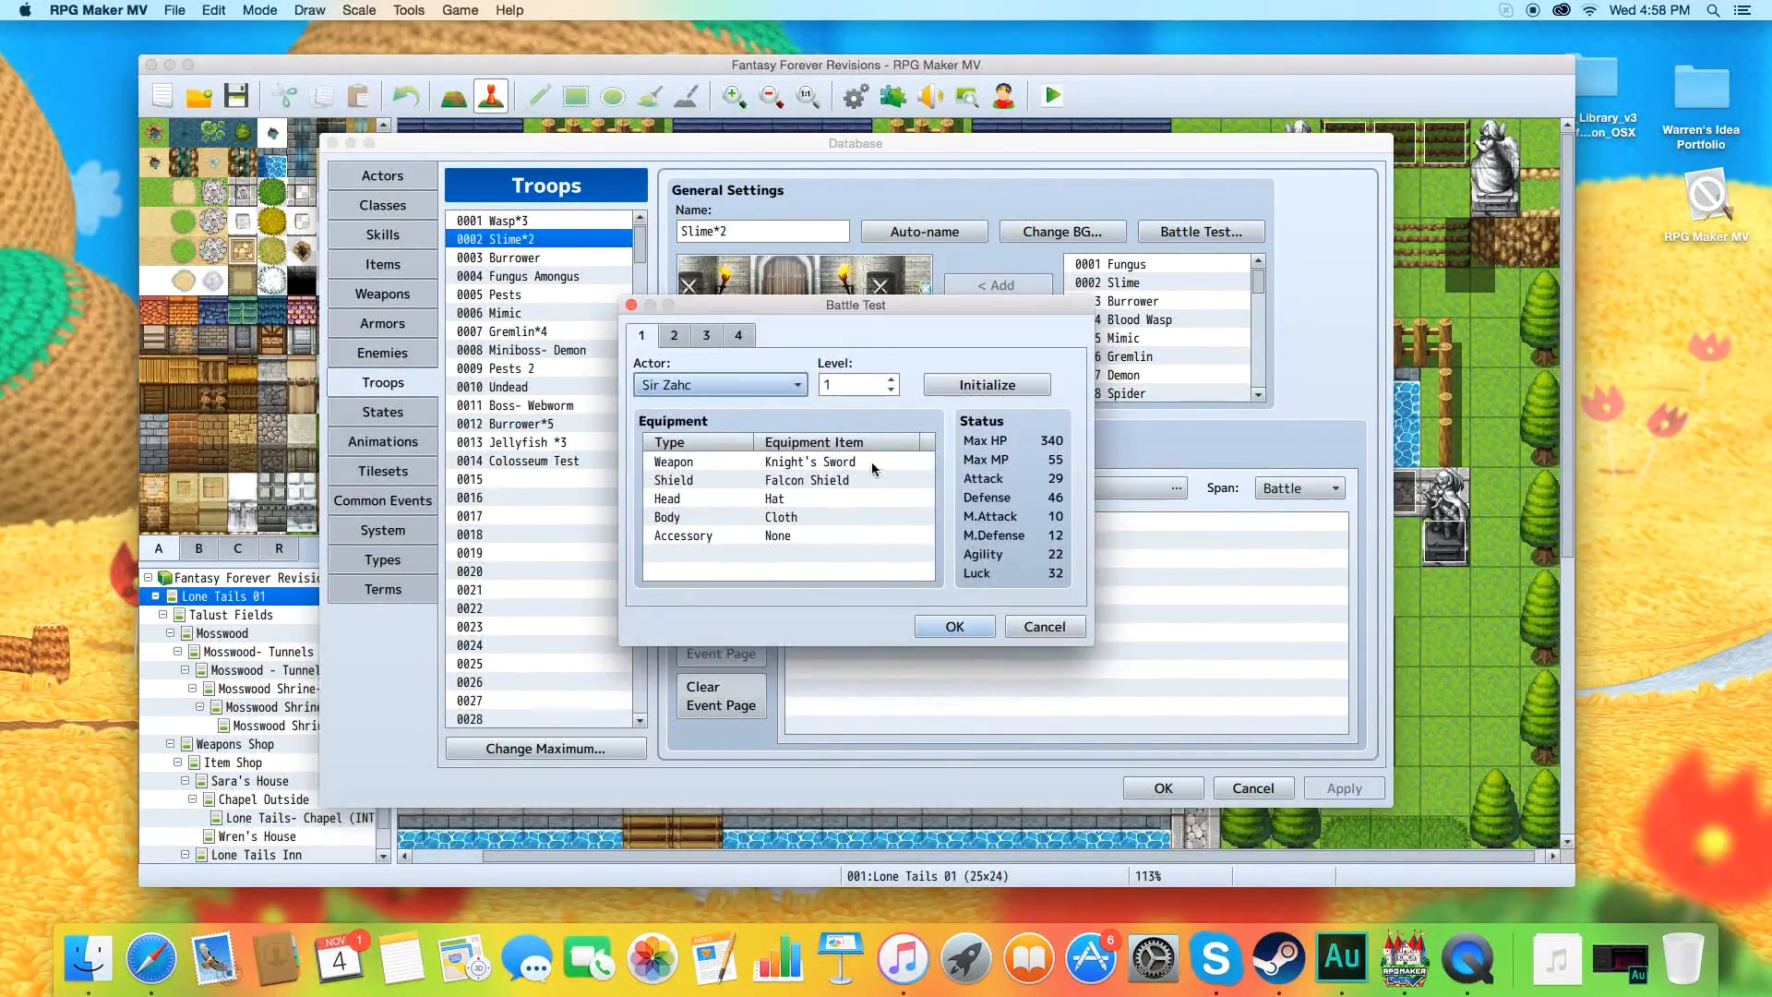
click(952, 626)
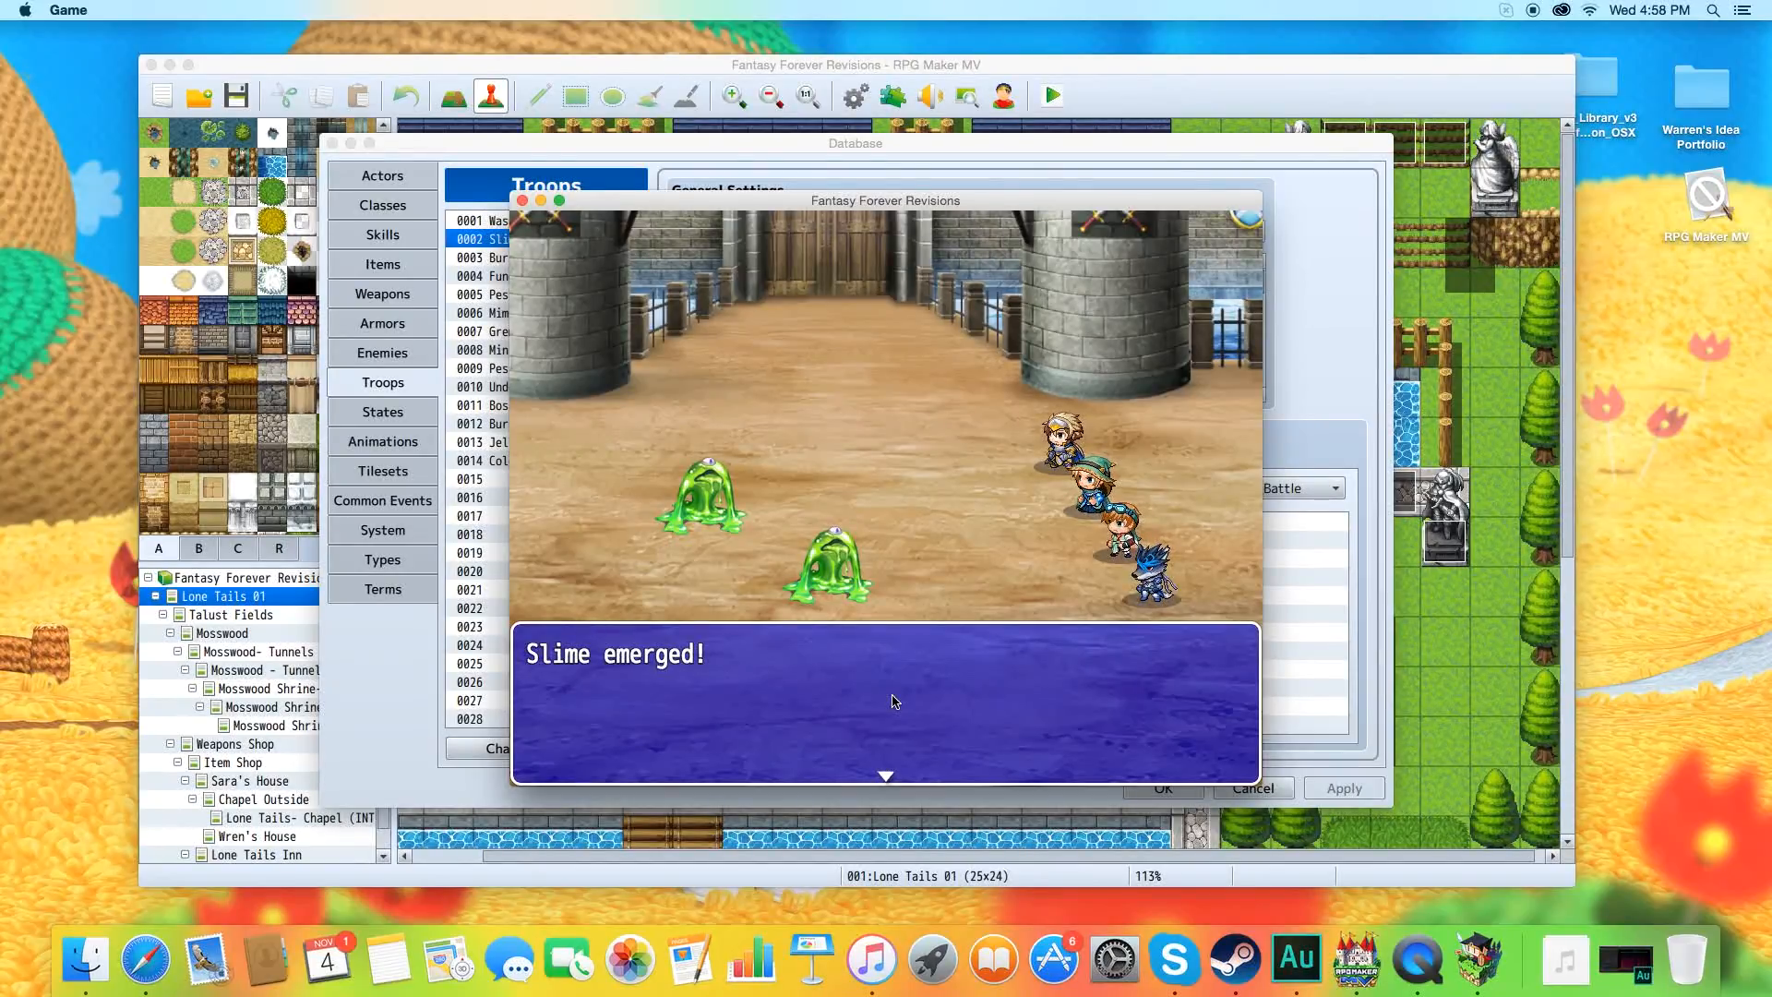
Lower the system volume and advance the test battle past its opening message to Sir Zahc's battle commands.
key(XF86AudioRaiseVolume)
key(XF86AudioLowerVolume)
key(XF86AudioLowerVolume)
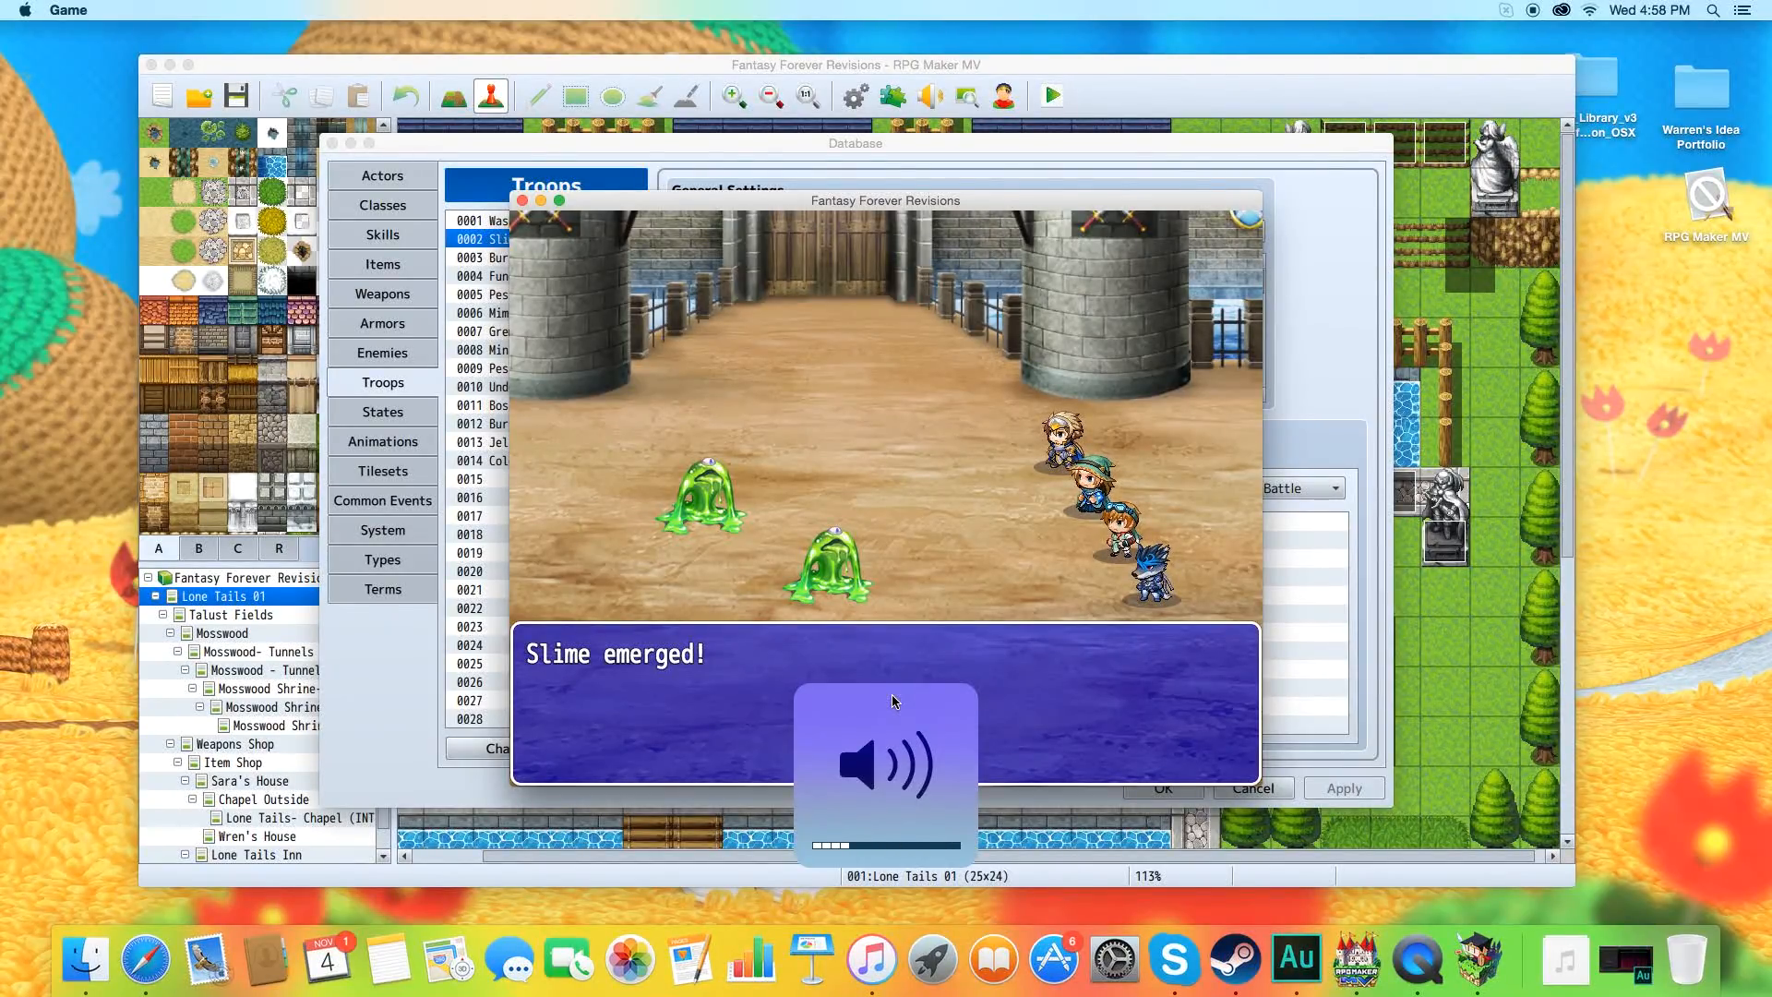
key(Return)
key(Return)
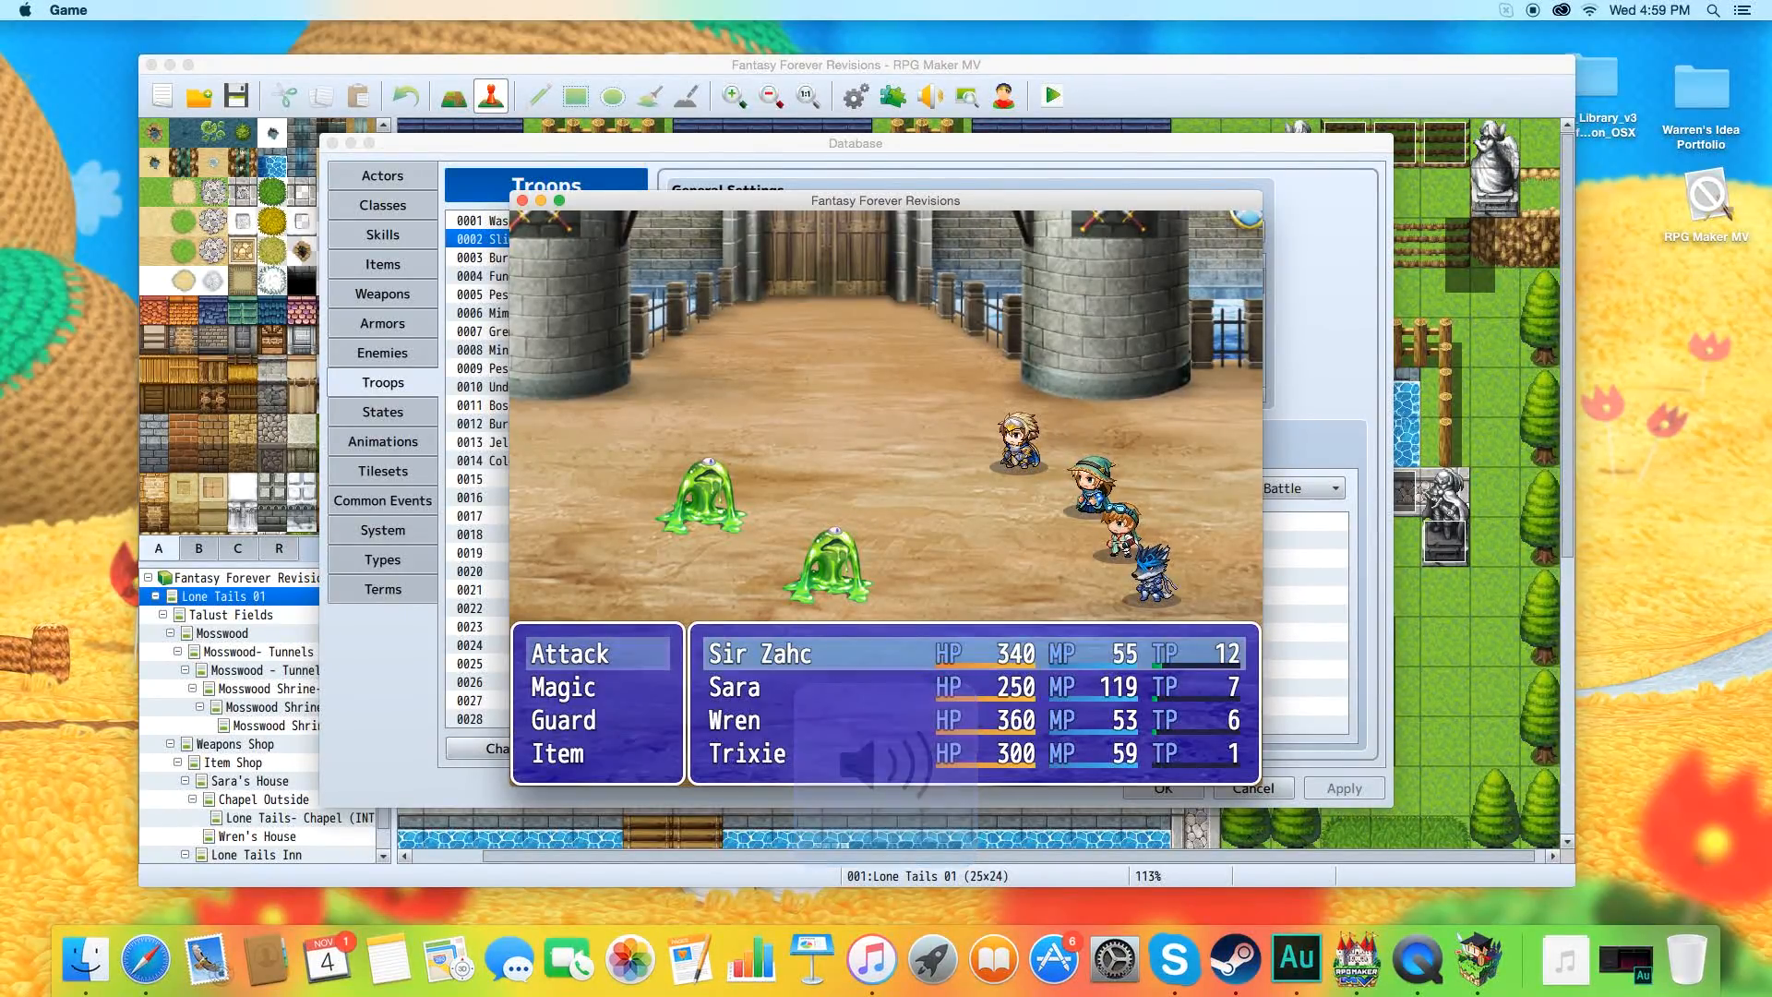
Cast Light Spark with Sir Zahc, enter attack commands for the other party members, and close the battle test.
key(Down)
key(Return)
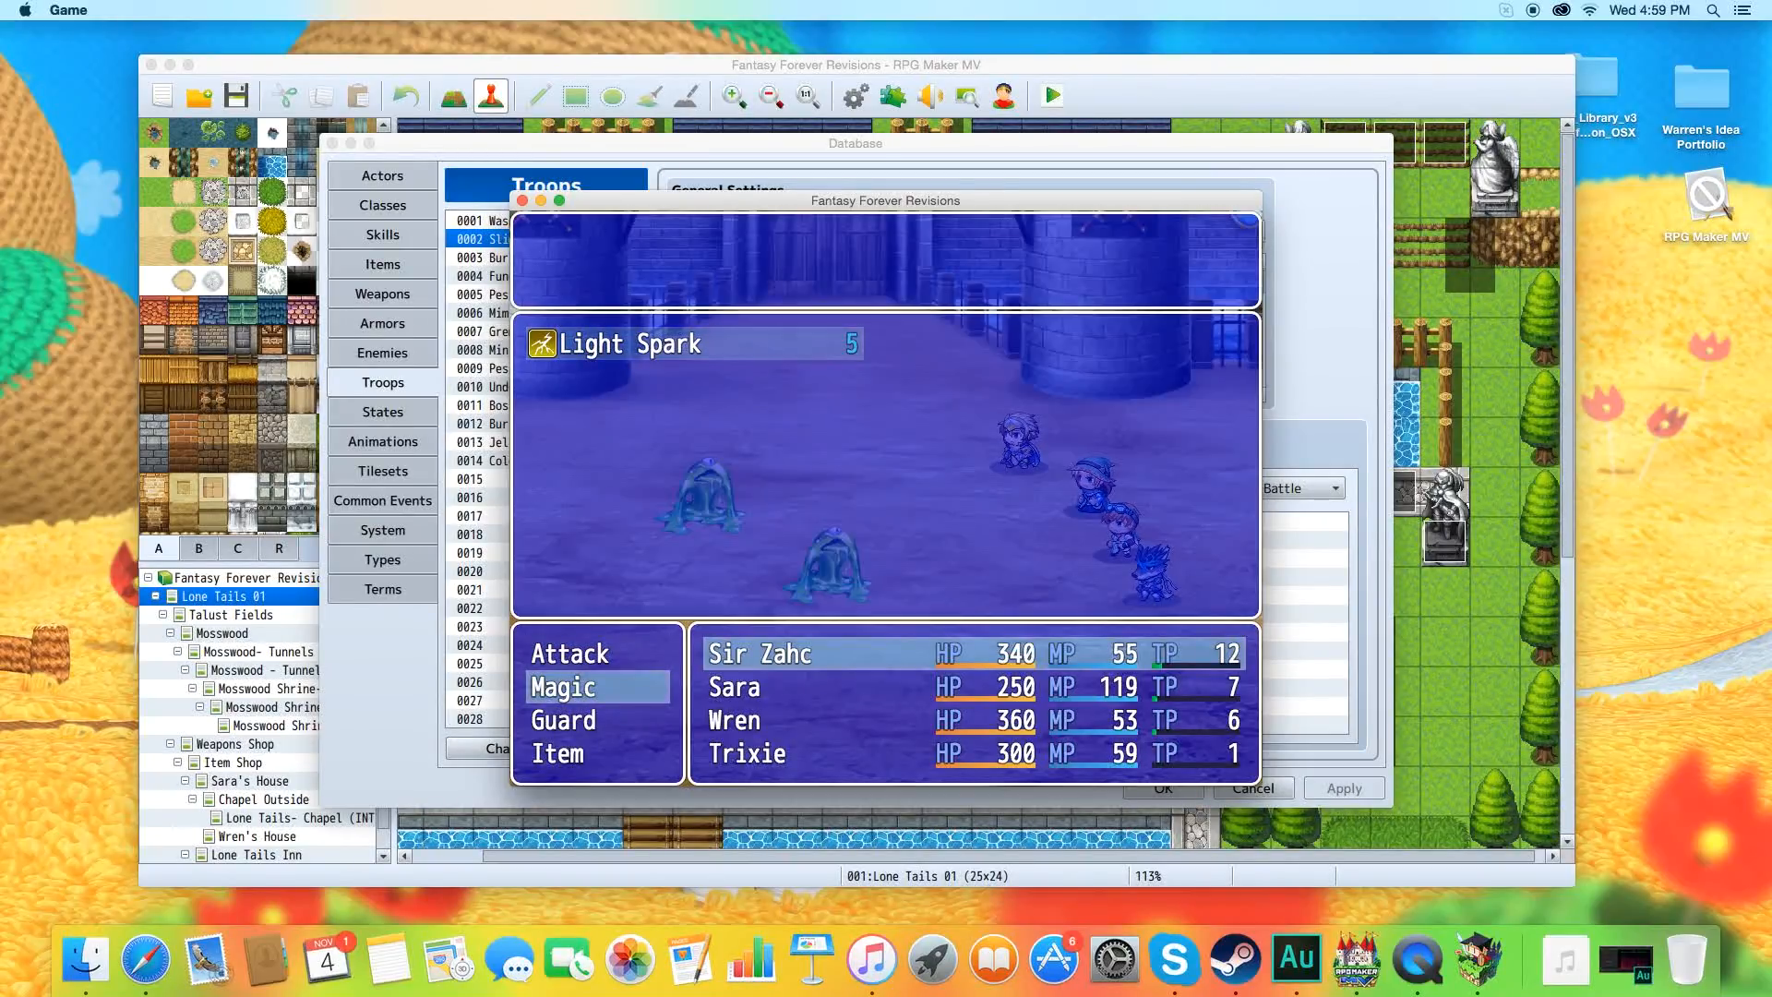
key(Return)
key(Return)
key(Return)
key(Return)
key(Return)
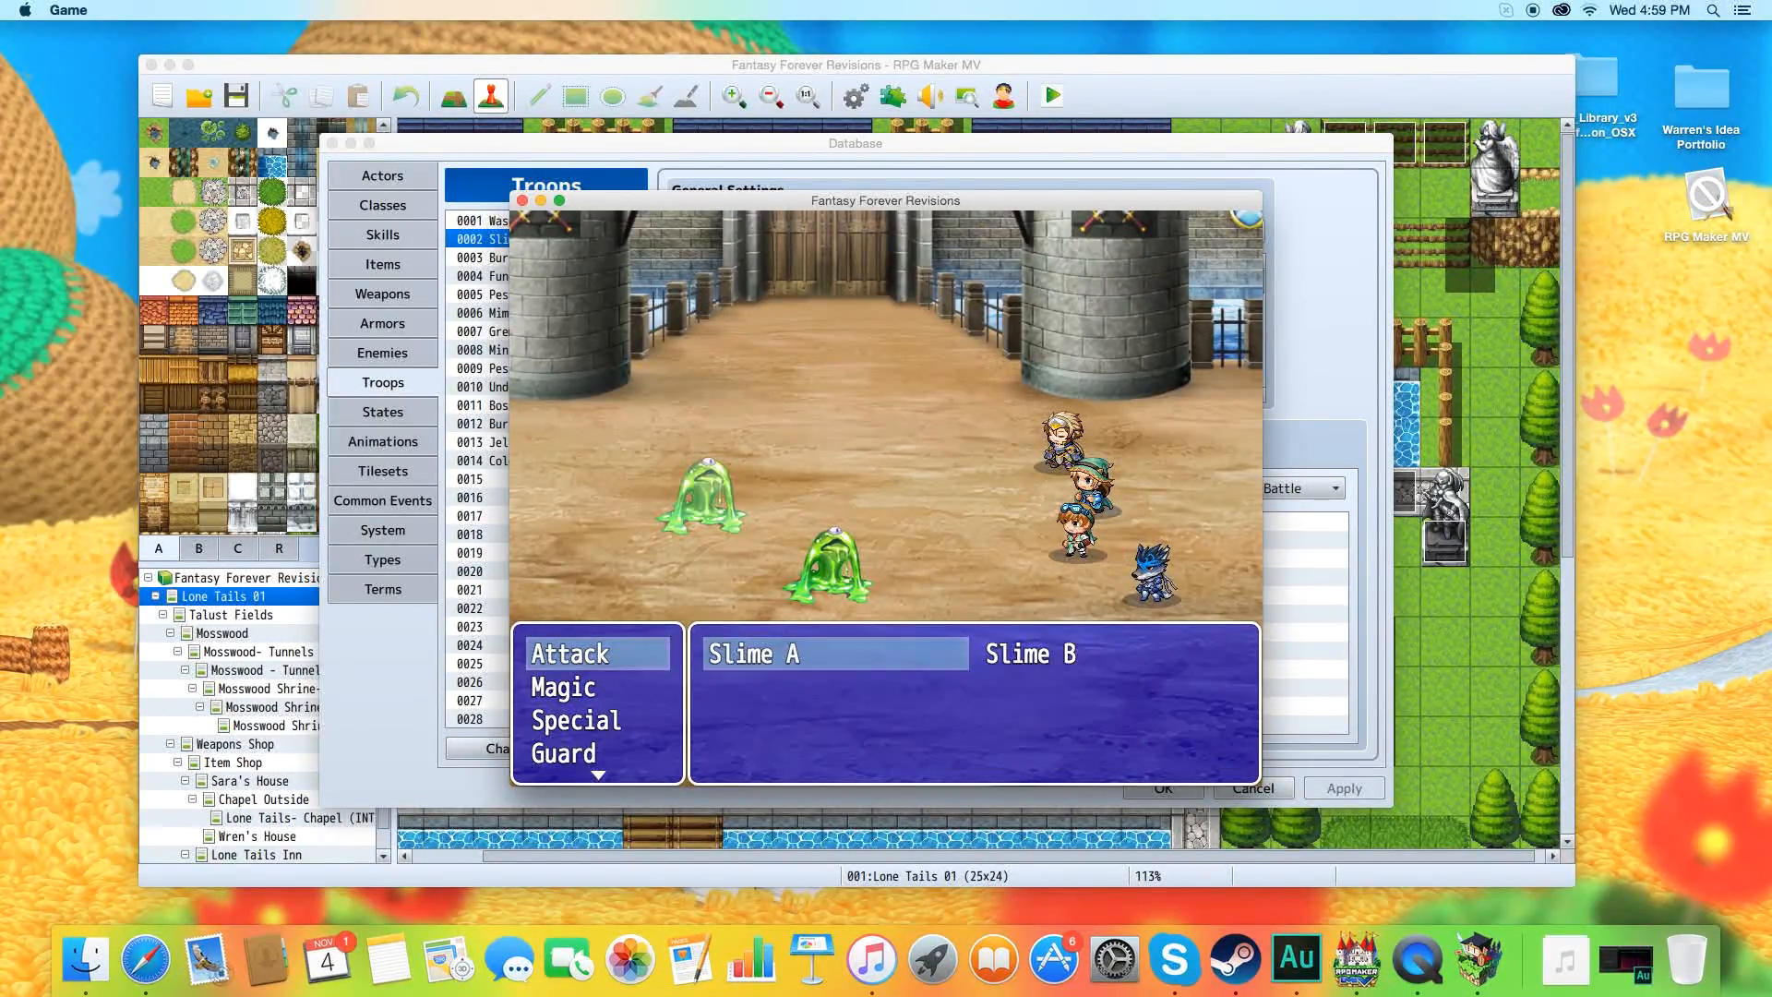
click(522, 201)
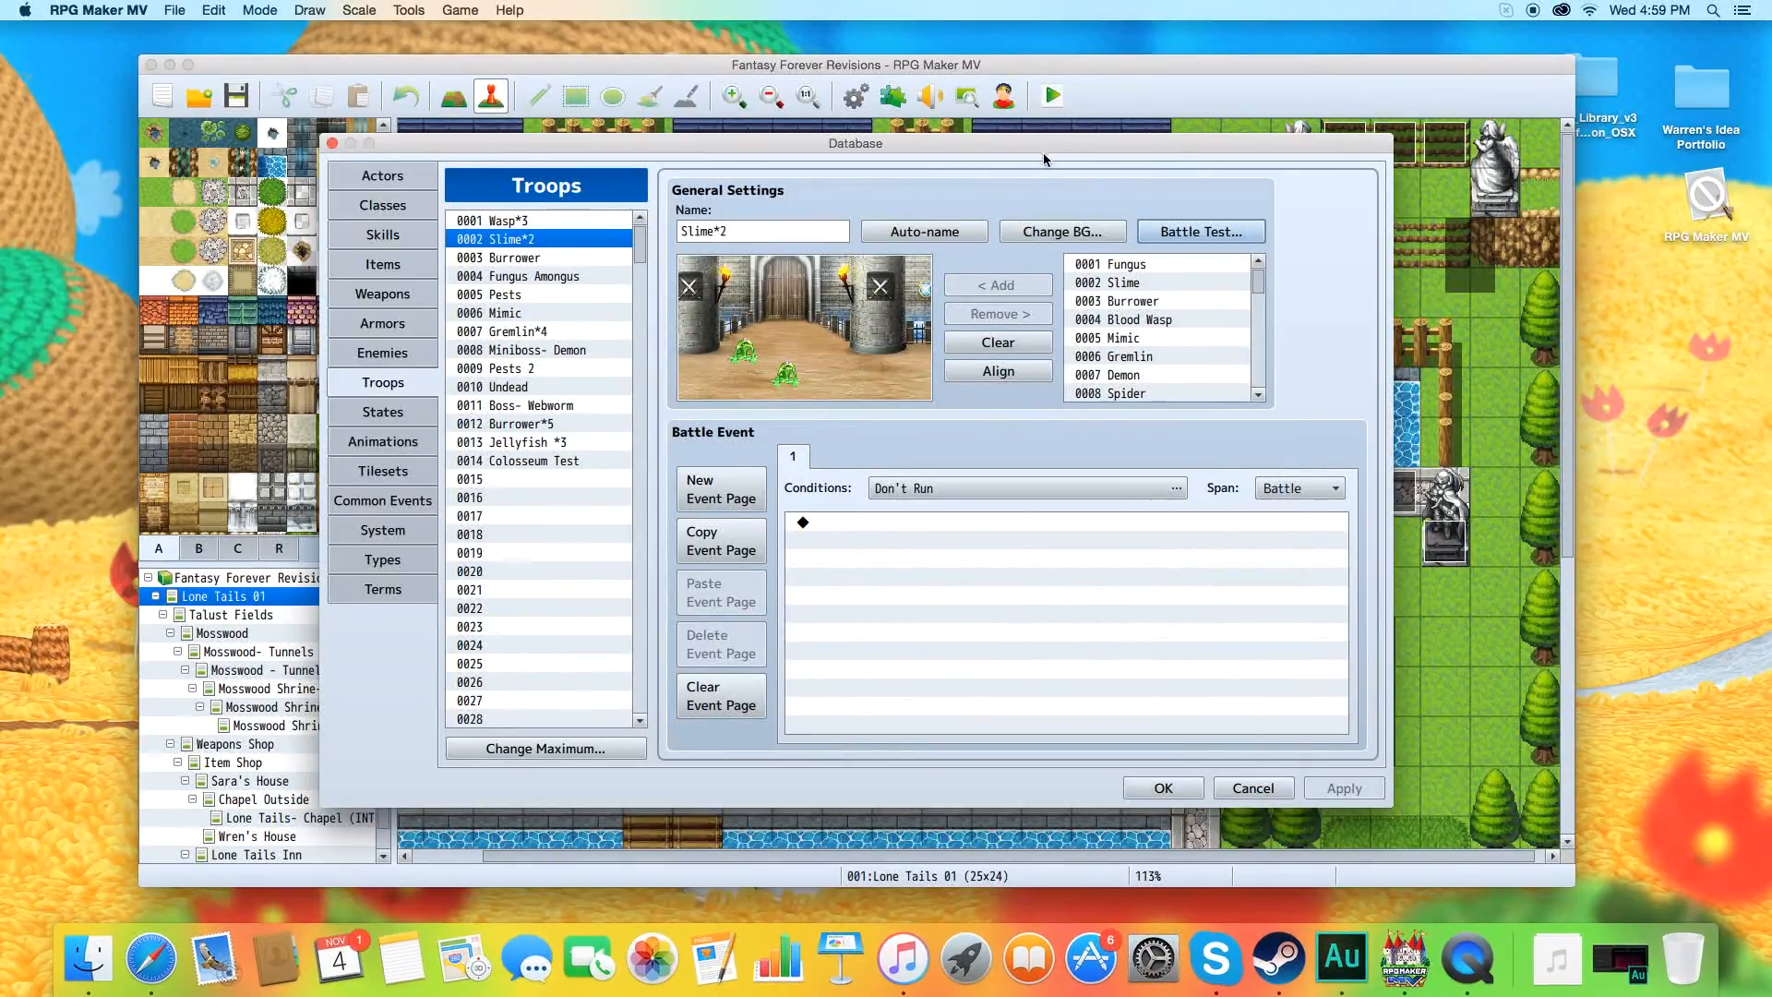
Turn off Use Side-view Battle in the System settings and move both slimes of the Slime*2 troop toward the middle of the battlefield.
click(382, 531)
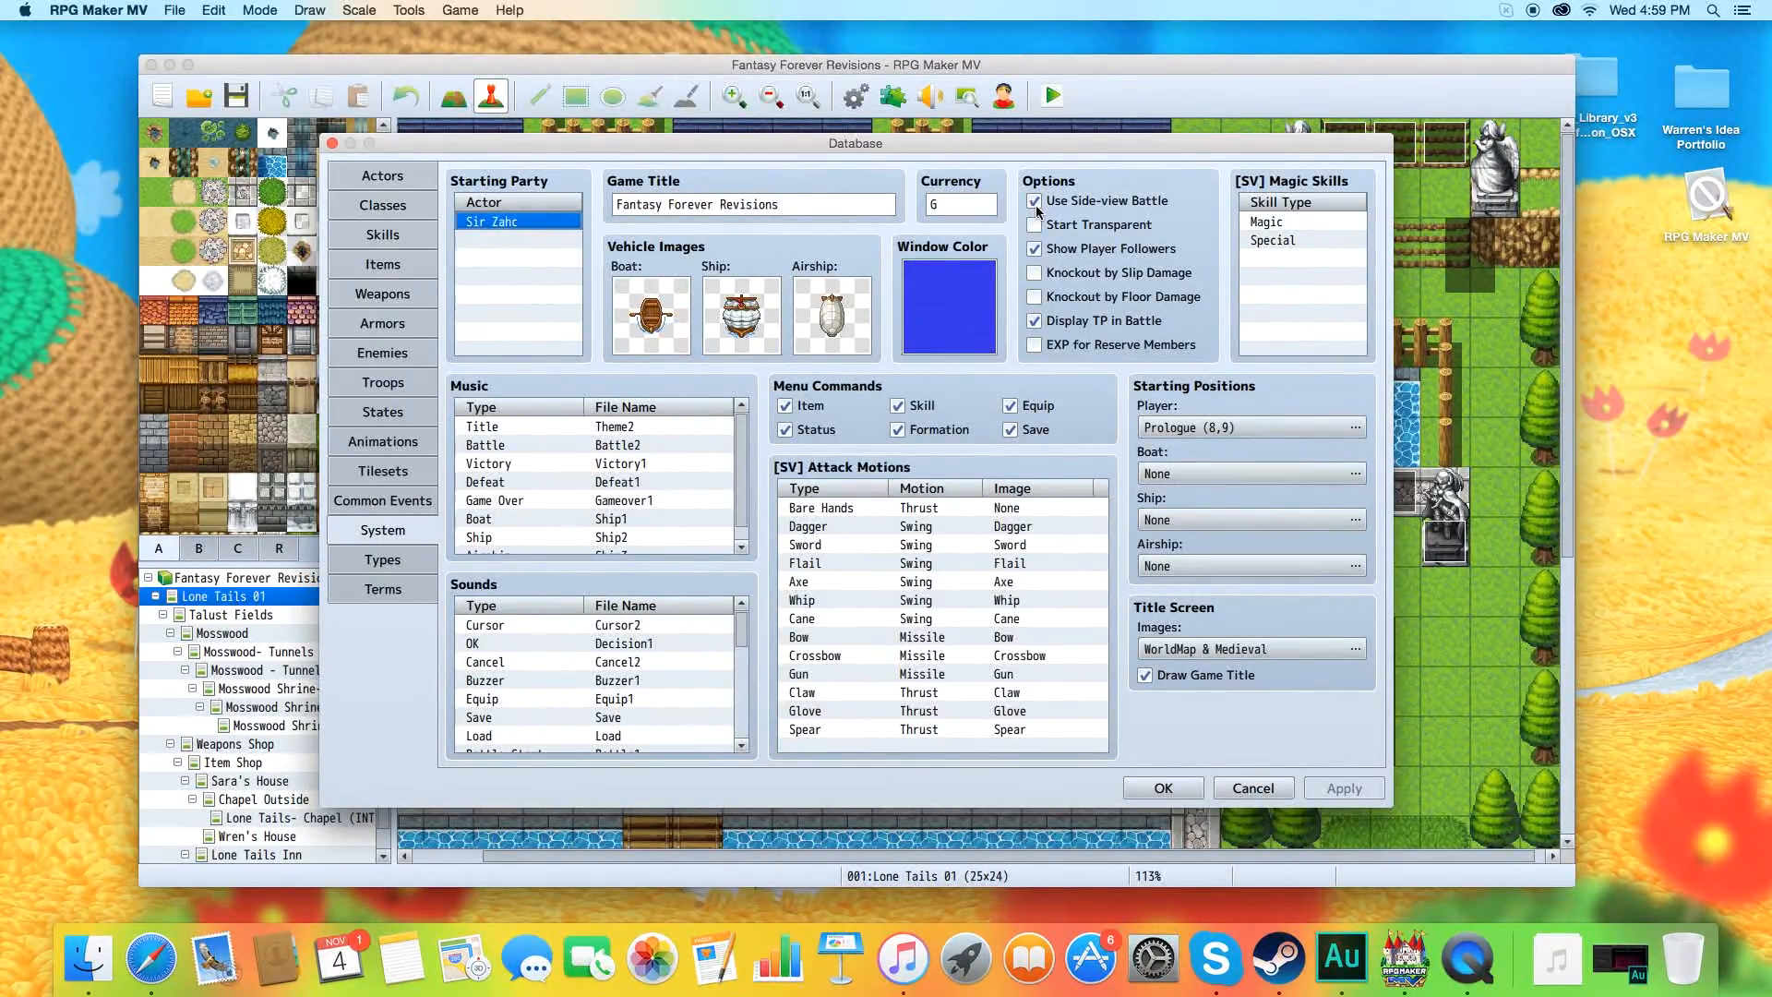
mouse_move(1037, 211)
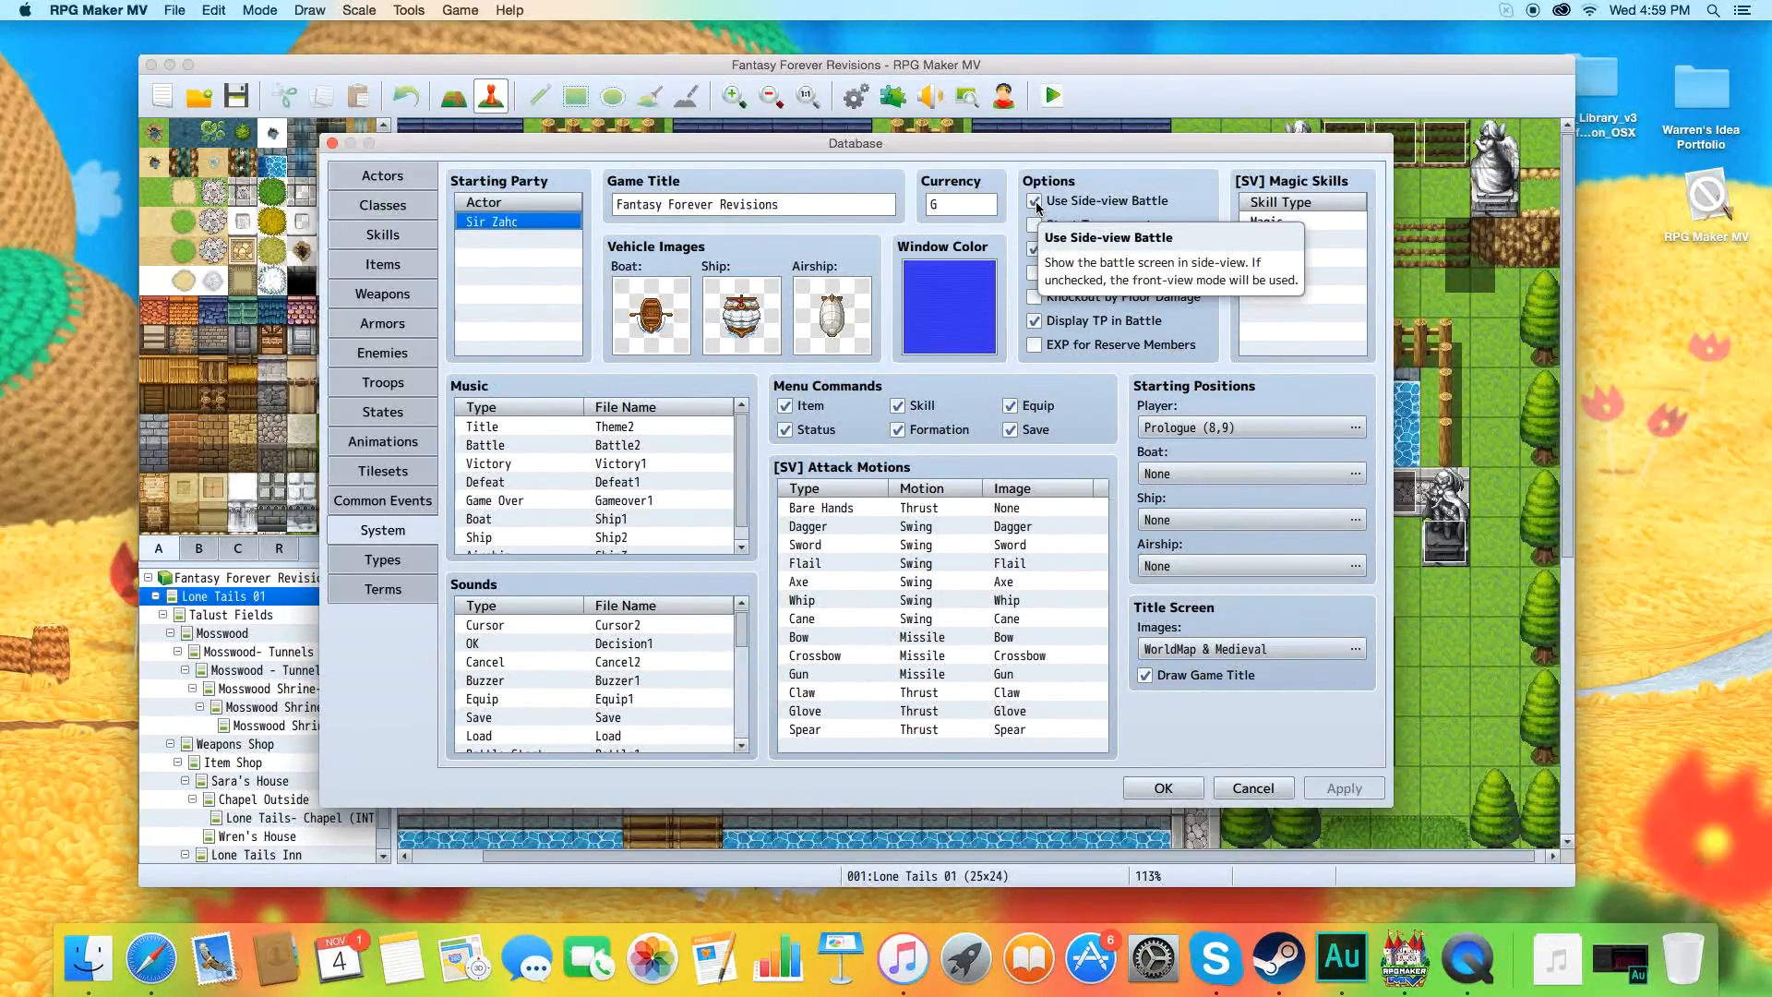
click(1033, 201)
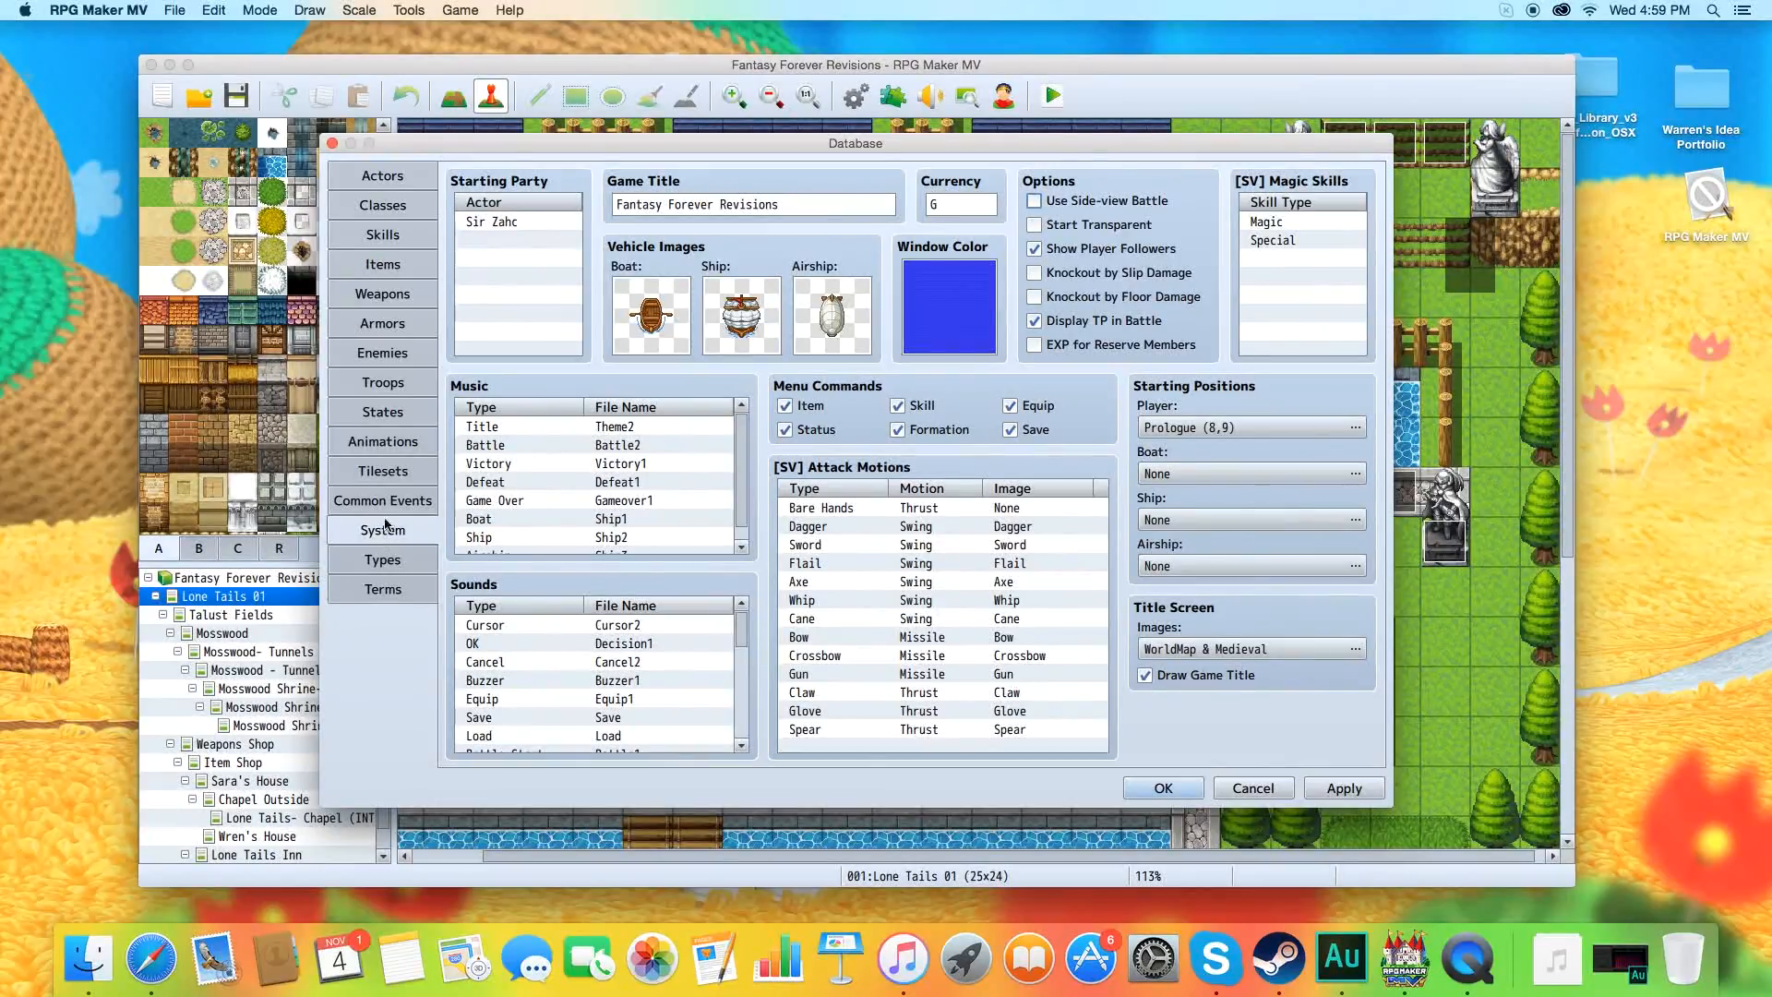
click(387, 385)
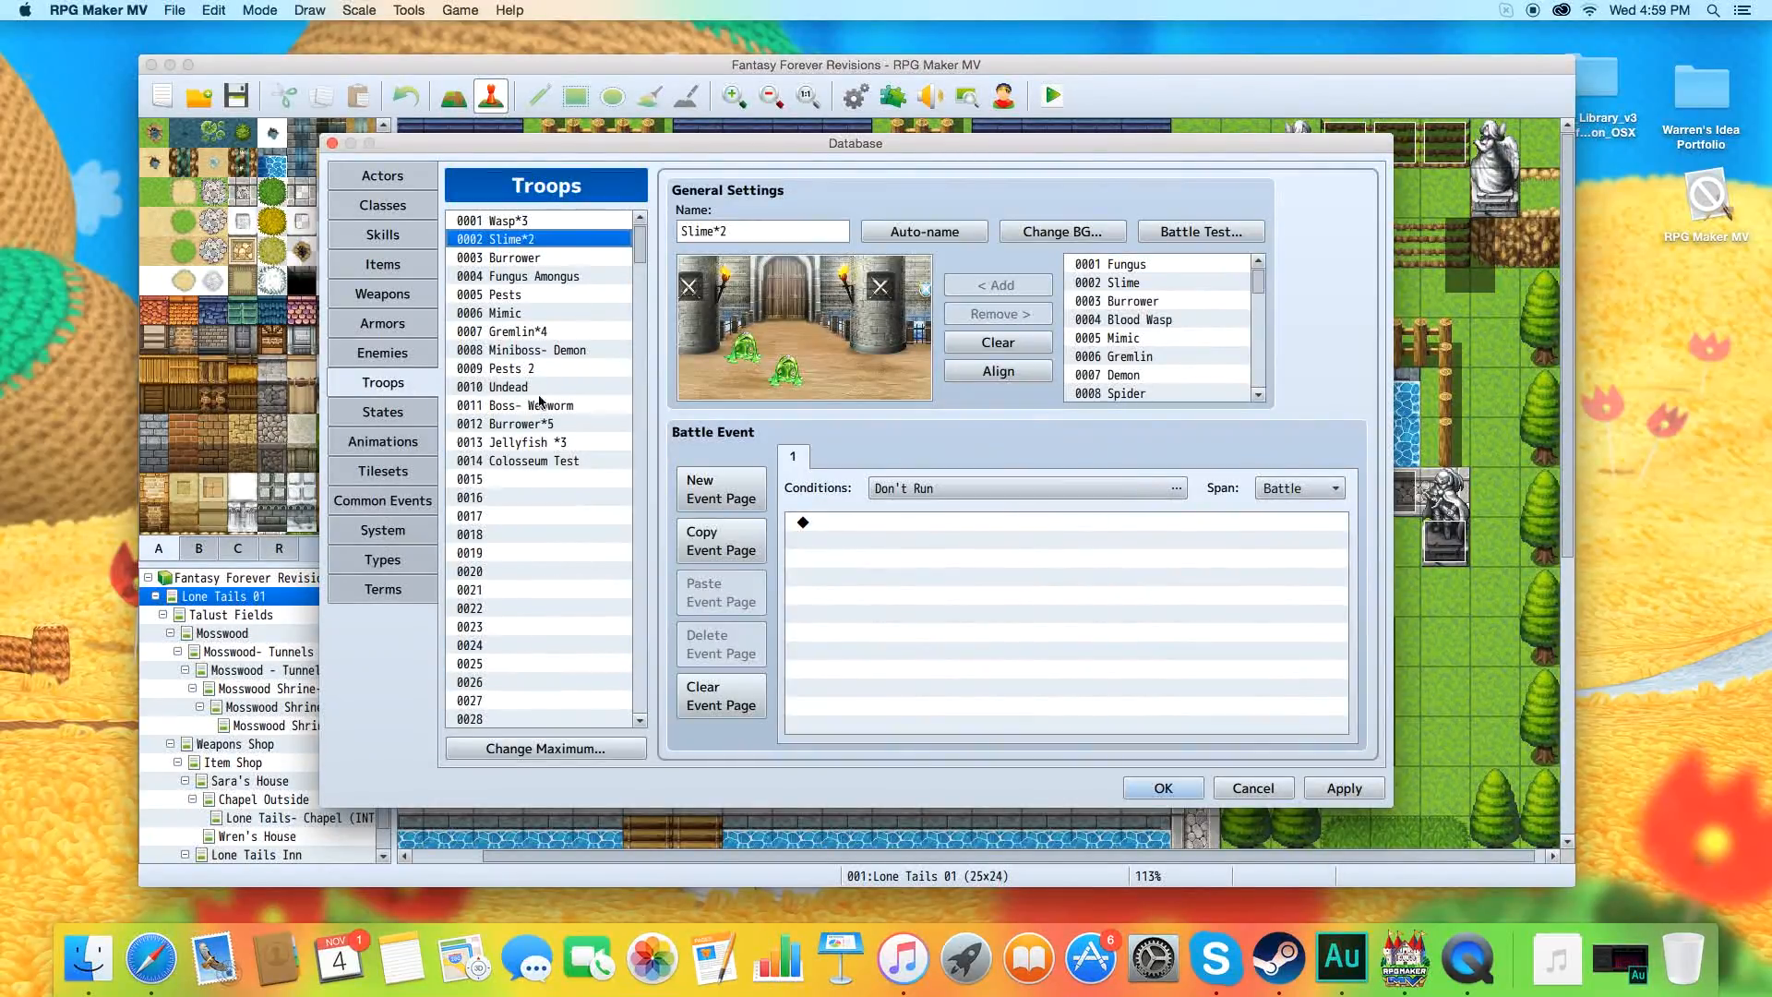
mouse_move(791, 371)
mouse_down()
mouse_move(843, 374)
mouse_move(761, 349)
mouse_move(784, 346)
mouse_up()
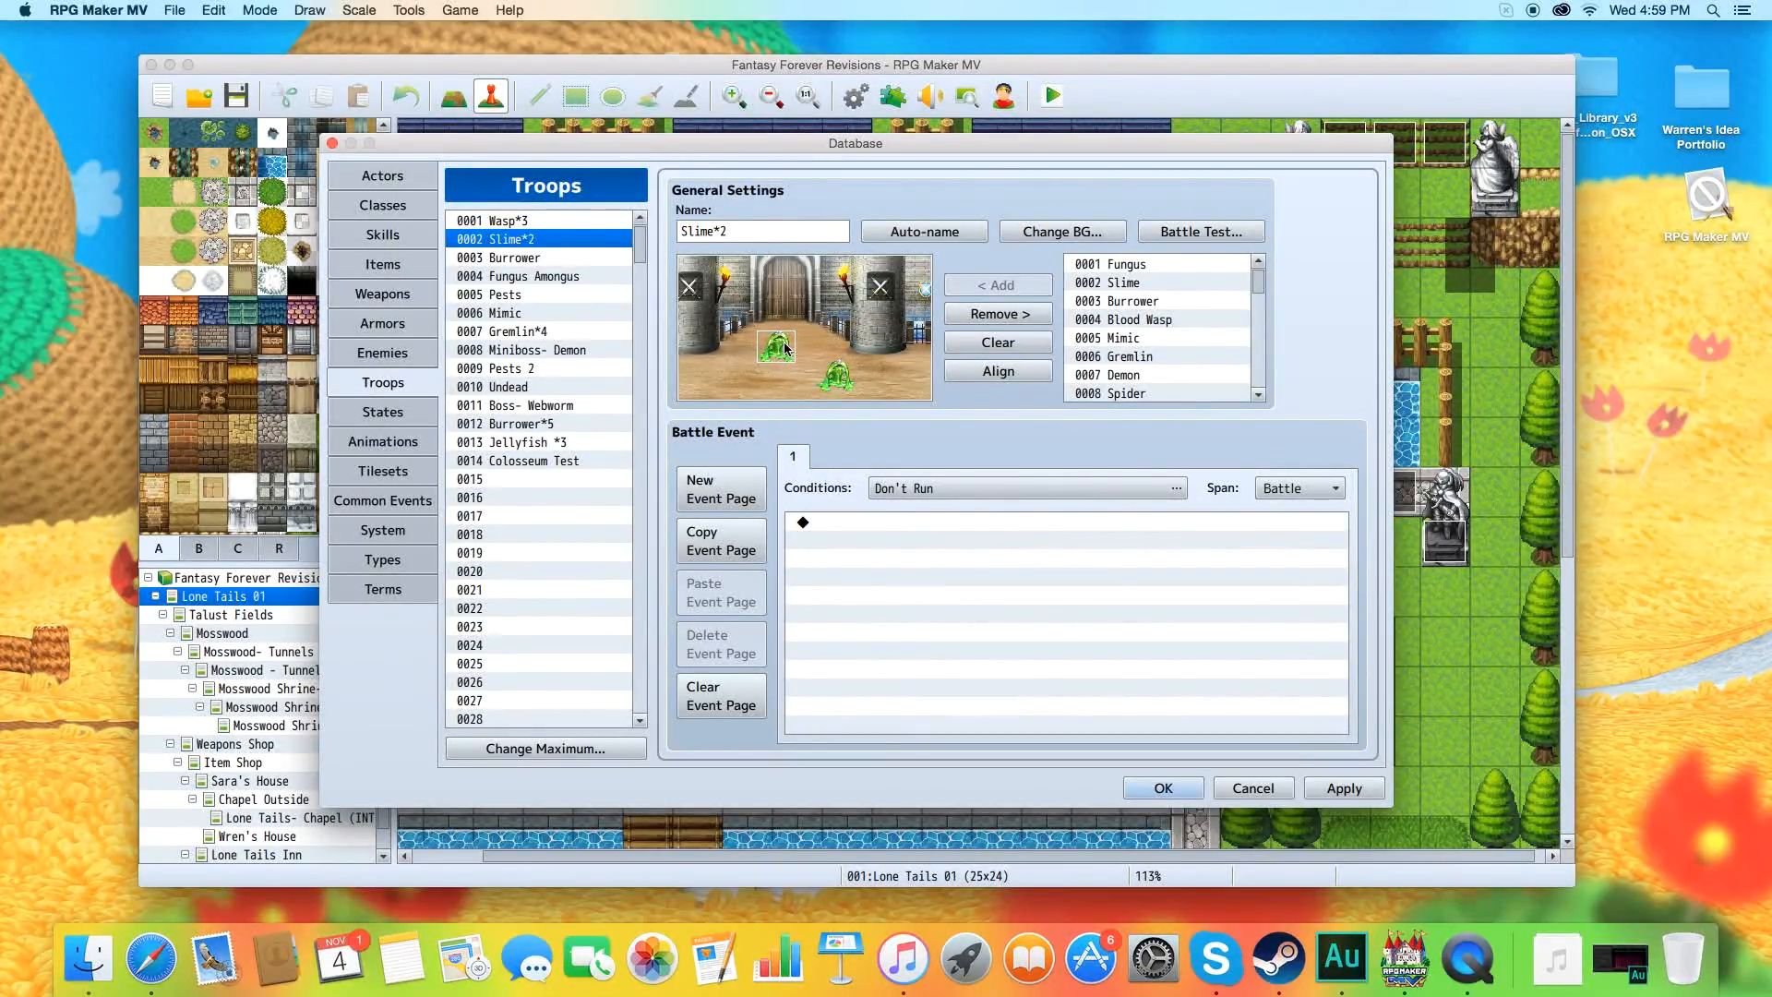
Start another battle test of the Slime*2 troop in front view and advance past its opening message.
click(1167, 230)
click(953, 628)
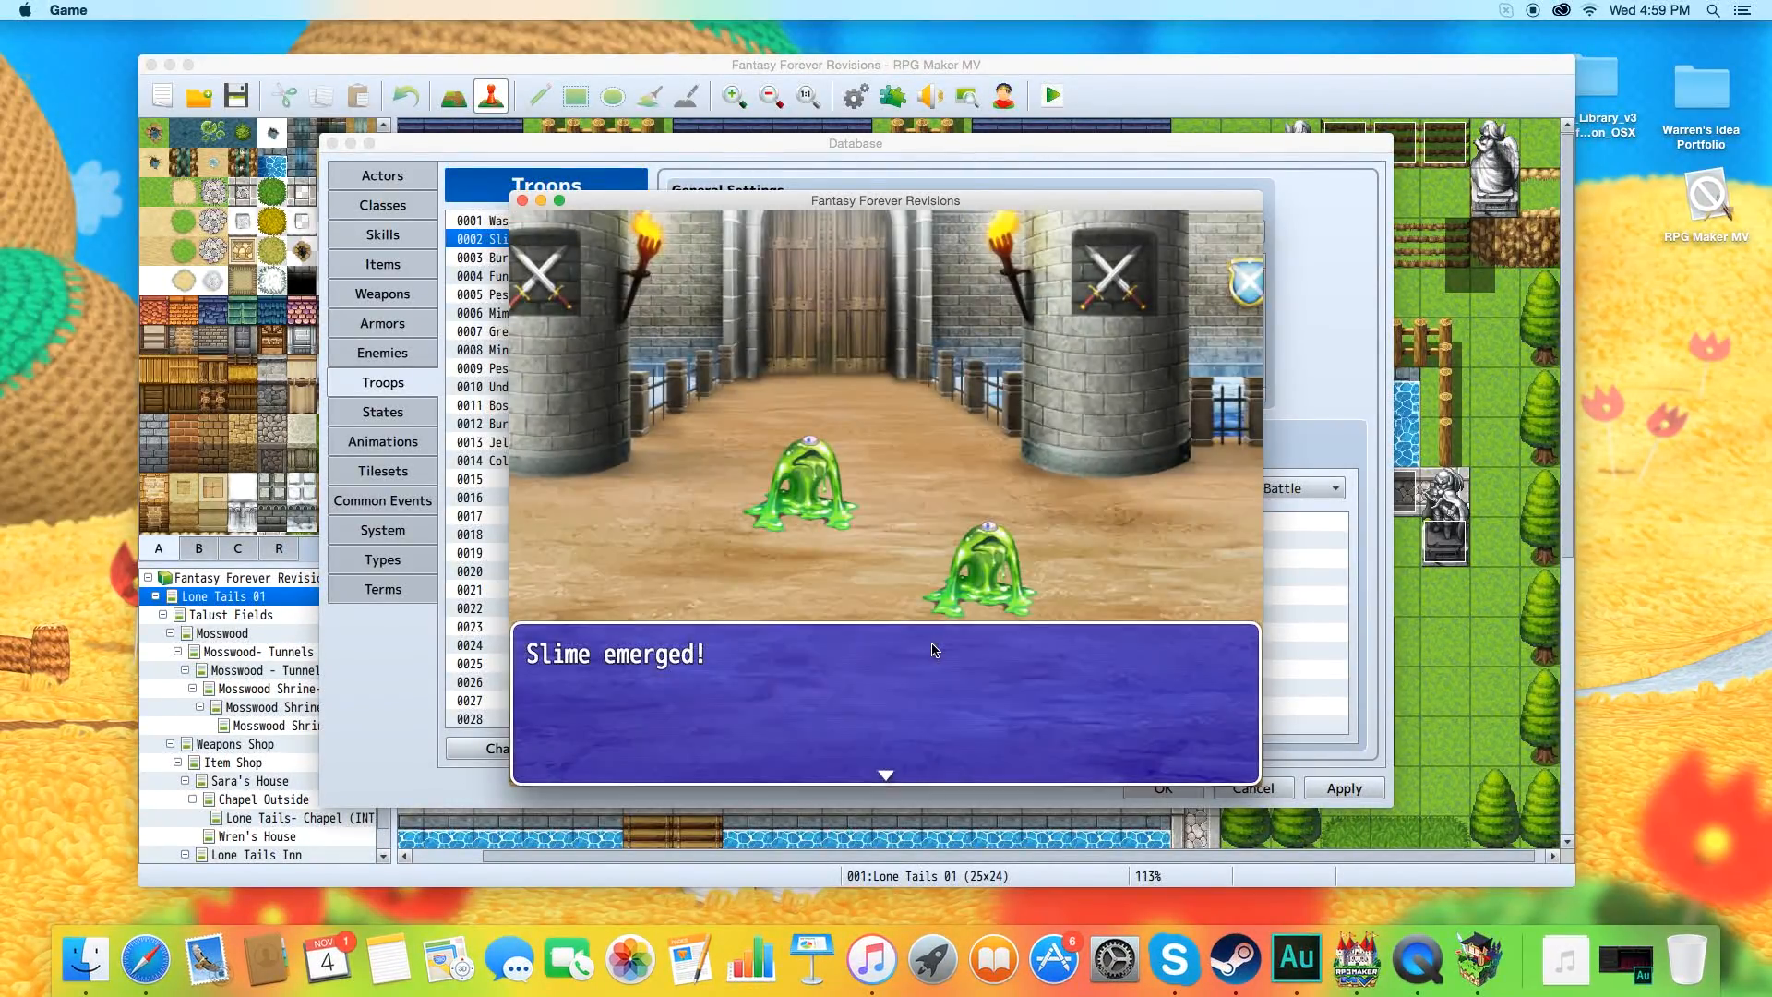
key(Return)
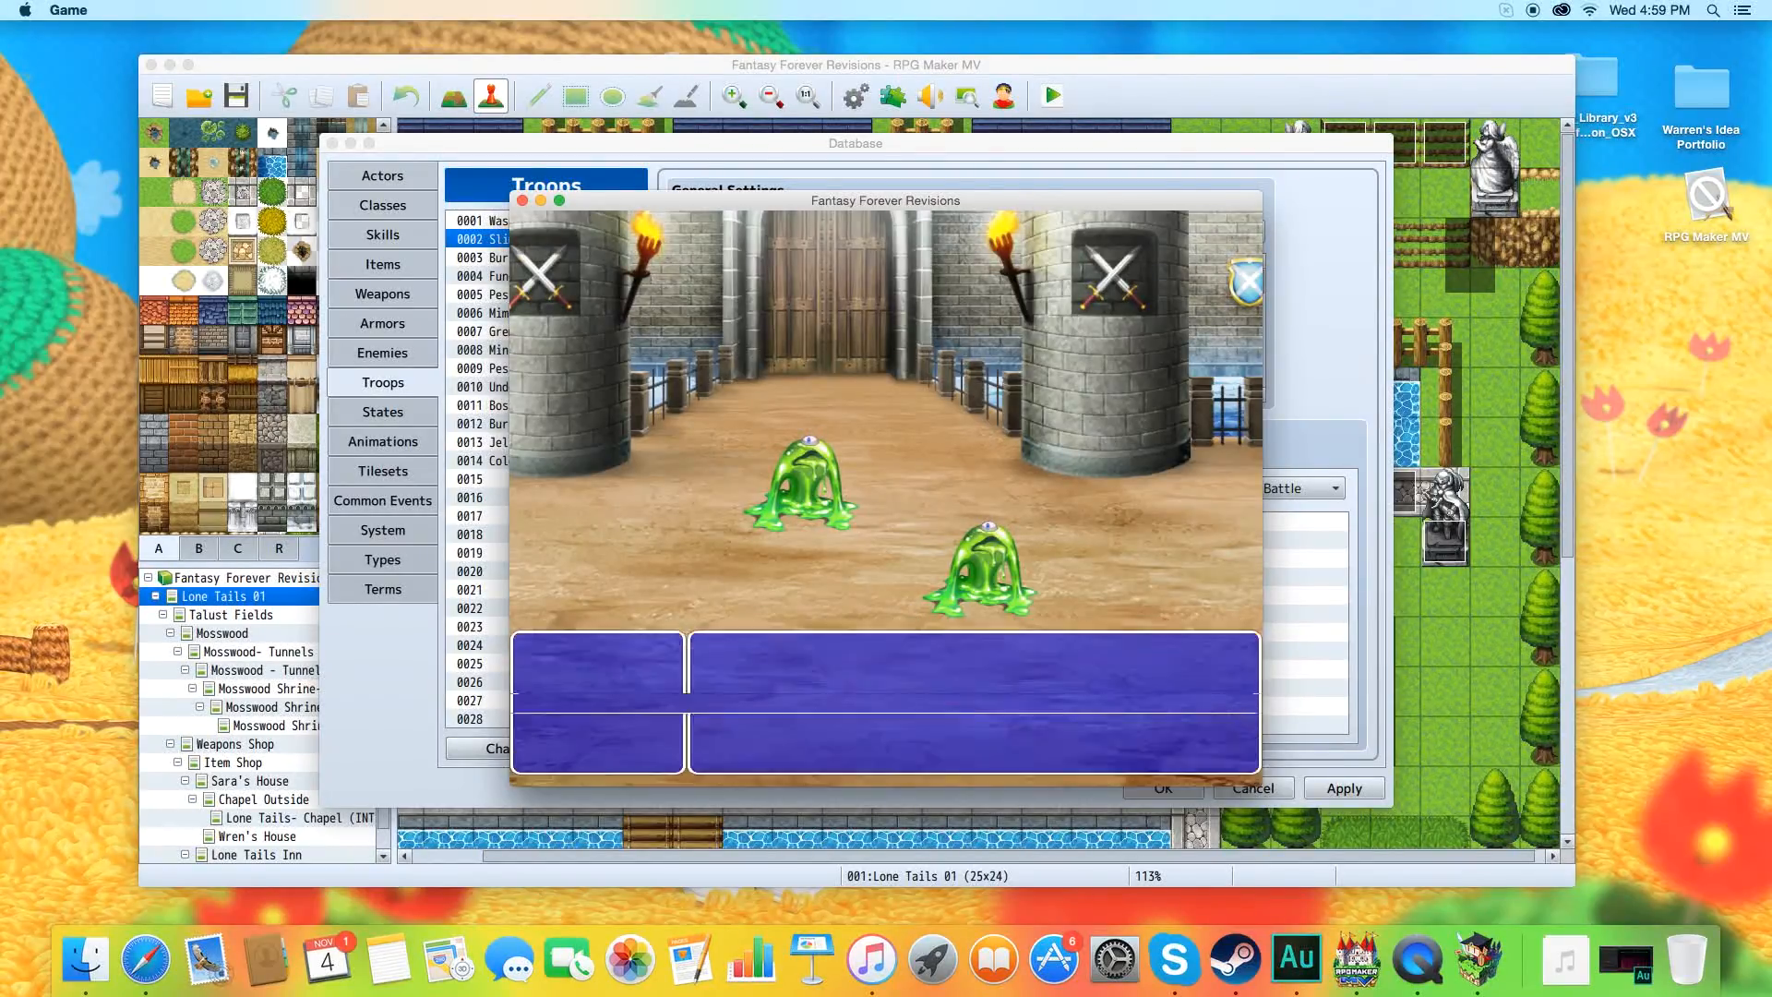
Order the party to attack Slime A and Slime B, play out the round, and close the battle test.
key(Return)
key(Return)
key(Return)
key(Return)
key(Right)
key(Return)
key(Return)
key(Return)
key(Return)
key(Return)
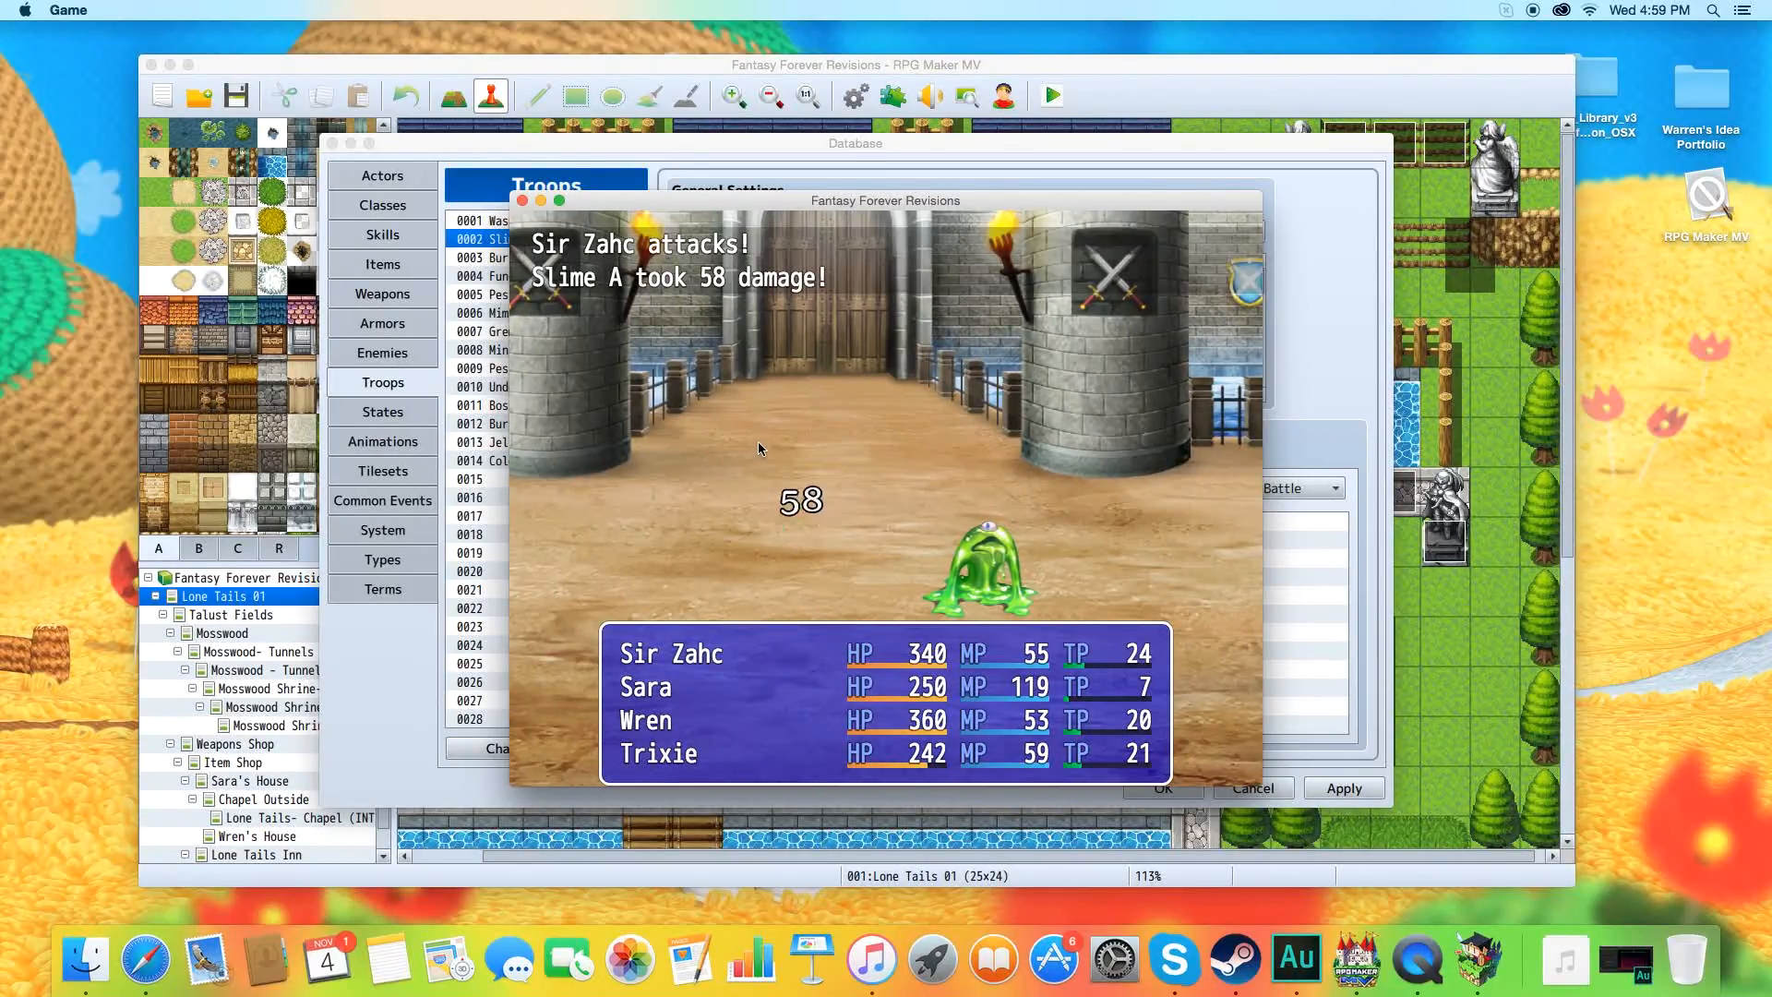
click(522, 200)
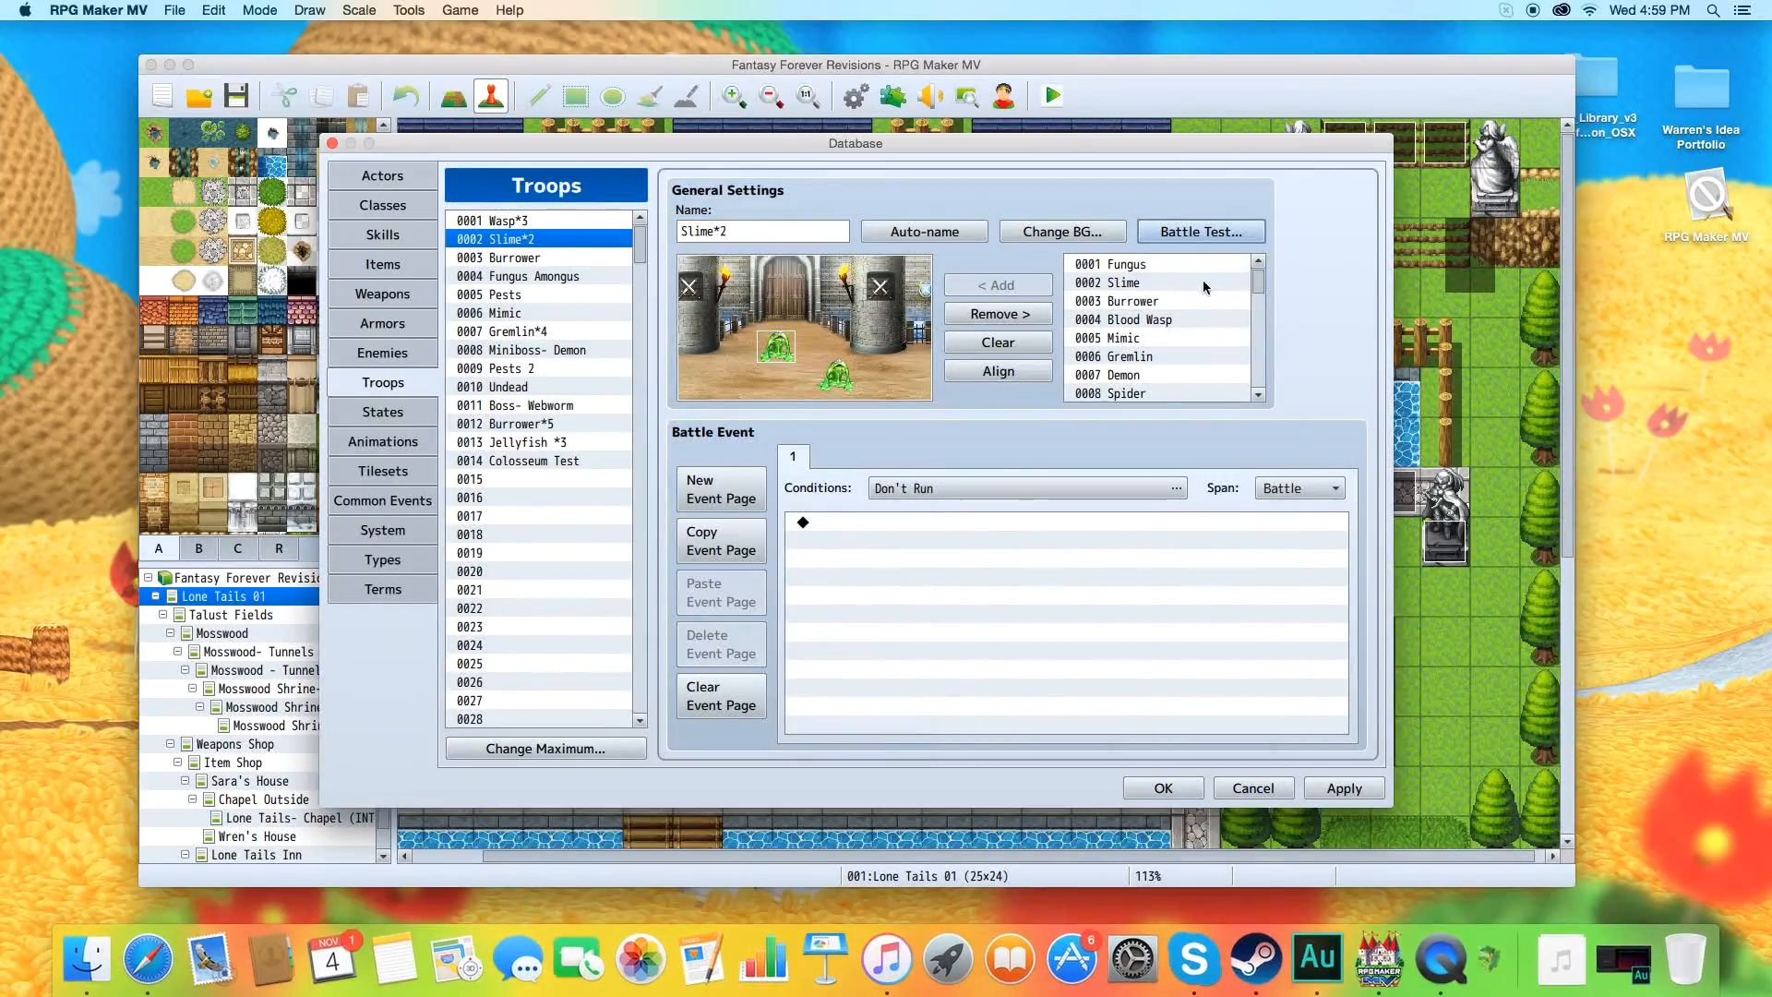
Turn Use Side-view Battle back on, return both Slime*2 slimes to the left side of the battlefield, and save the database changes.
click(413, 533)
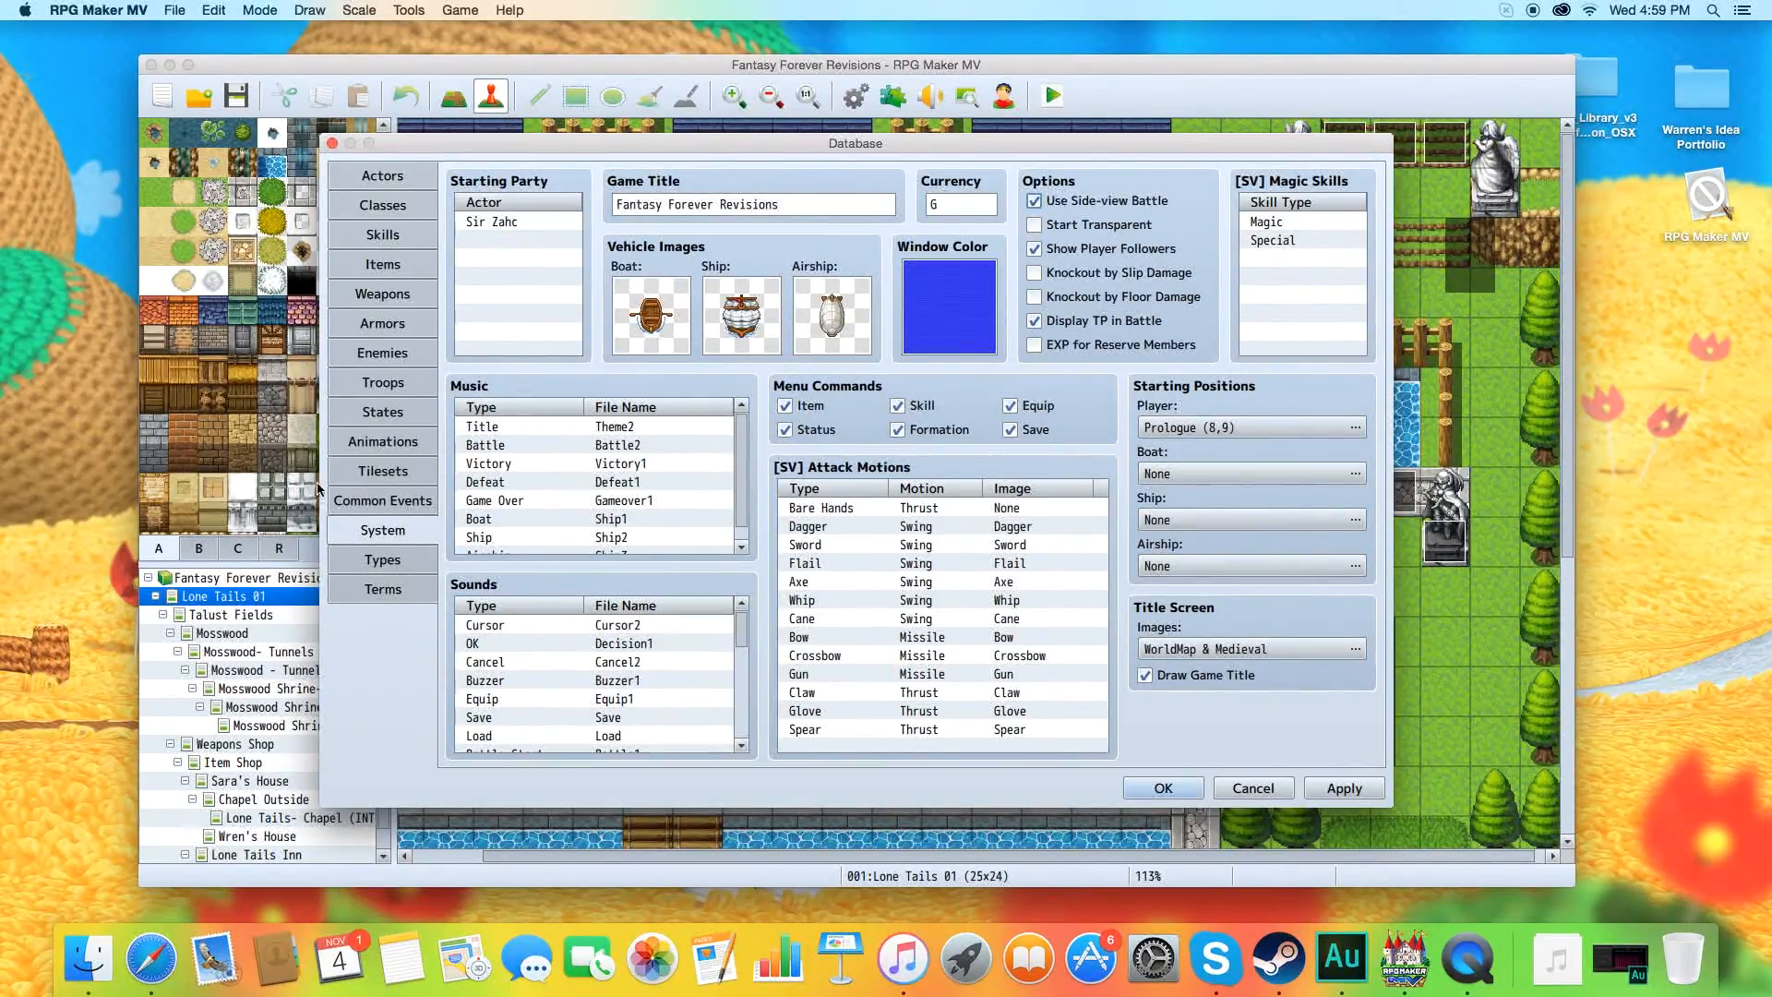
click(392, 386)
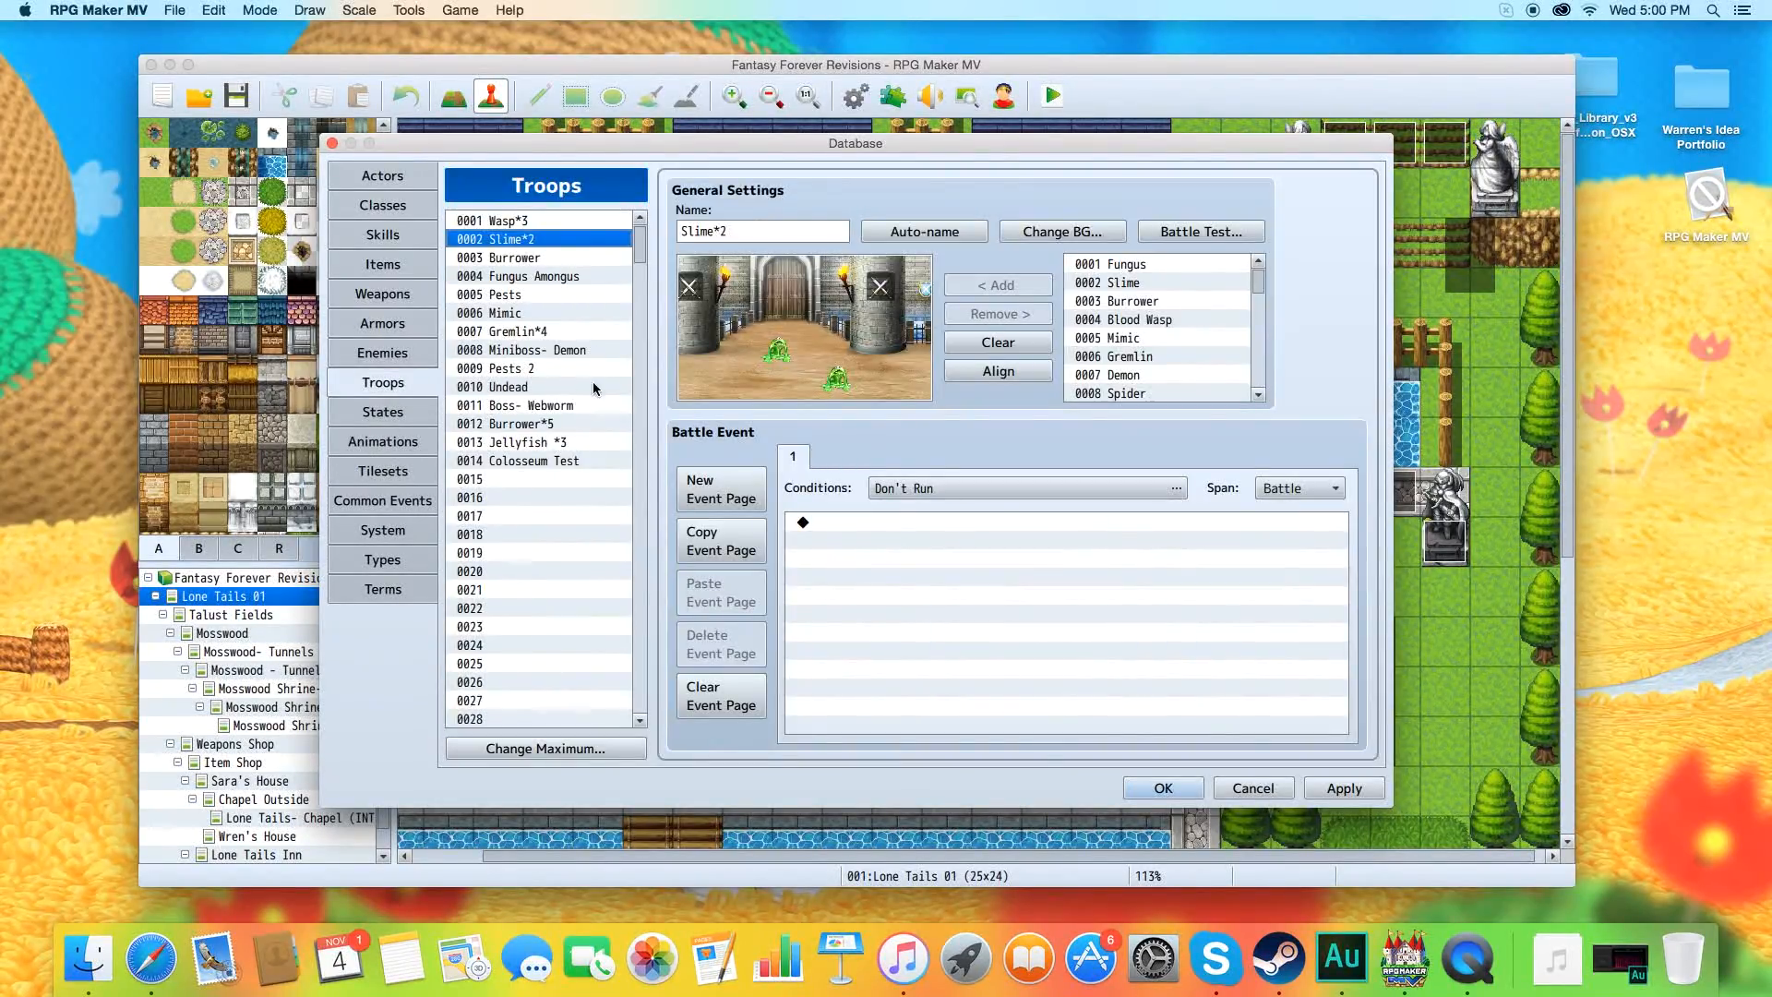
drag(778, 350, 717, 347)
drag(840, 374, 773, 371)
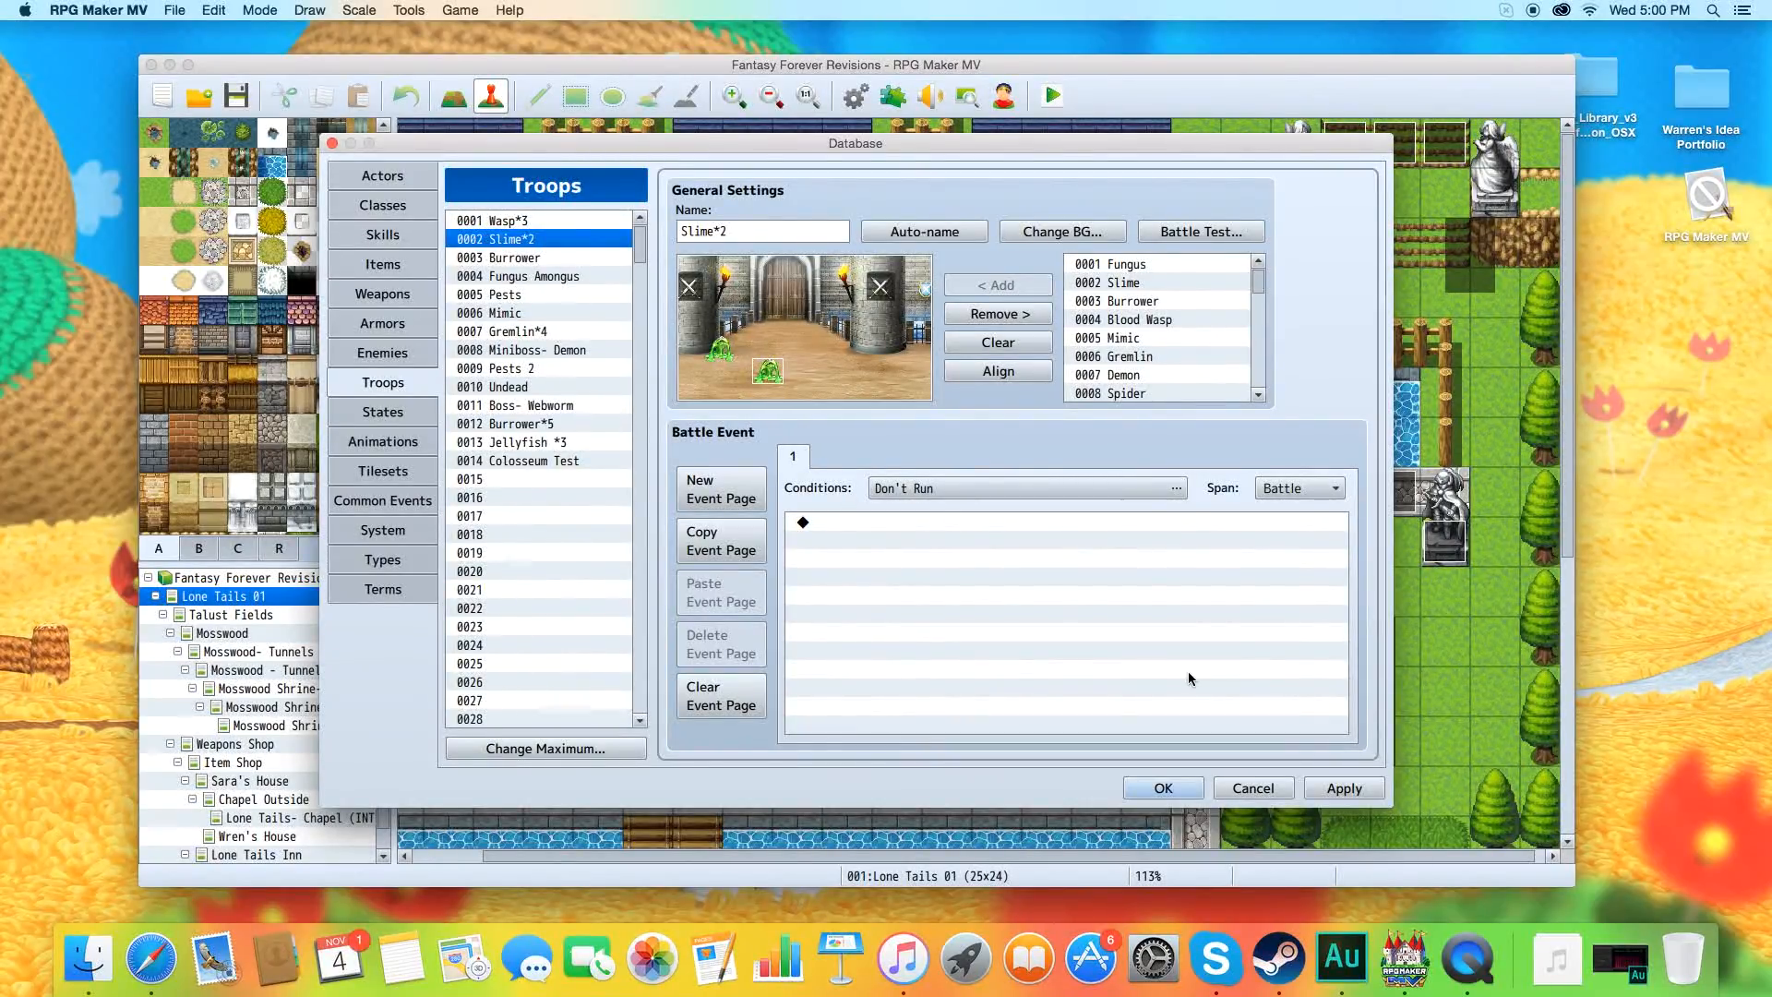
click(1329, 789)
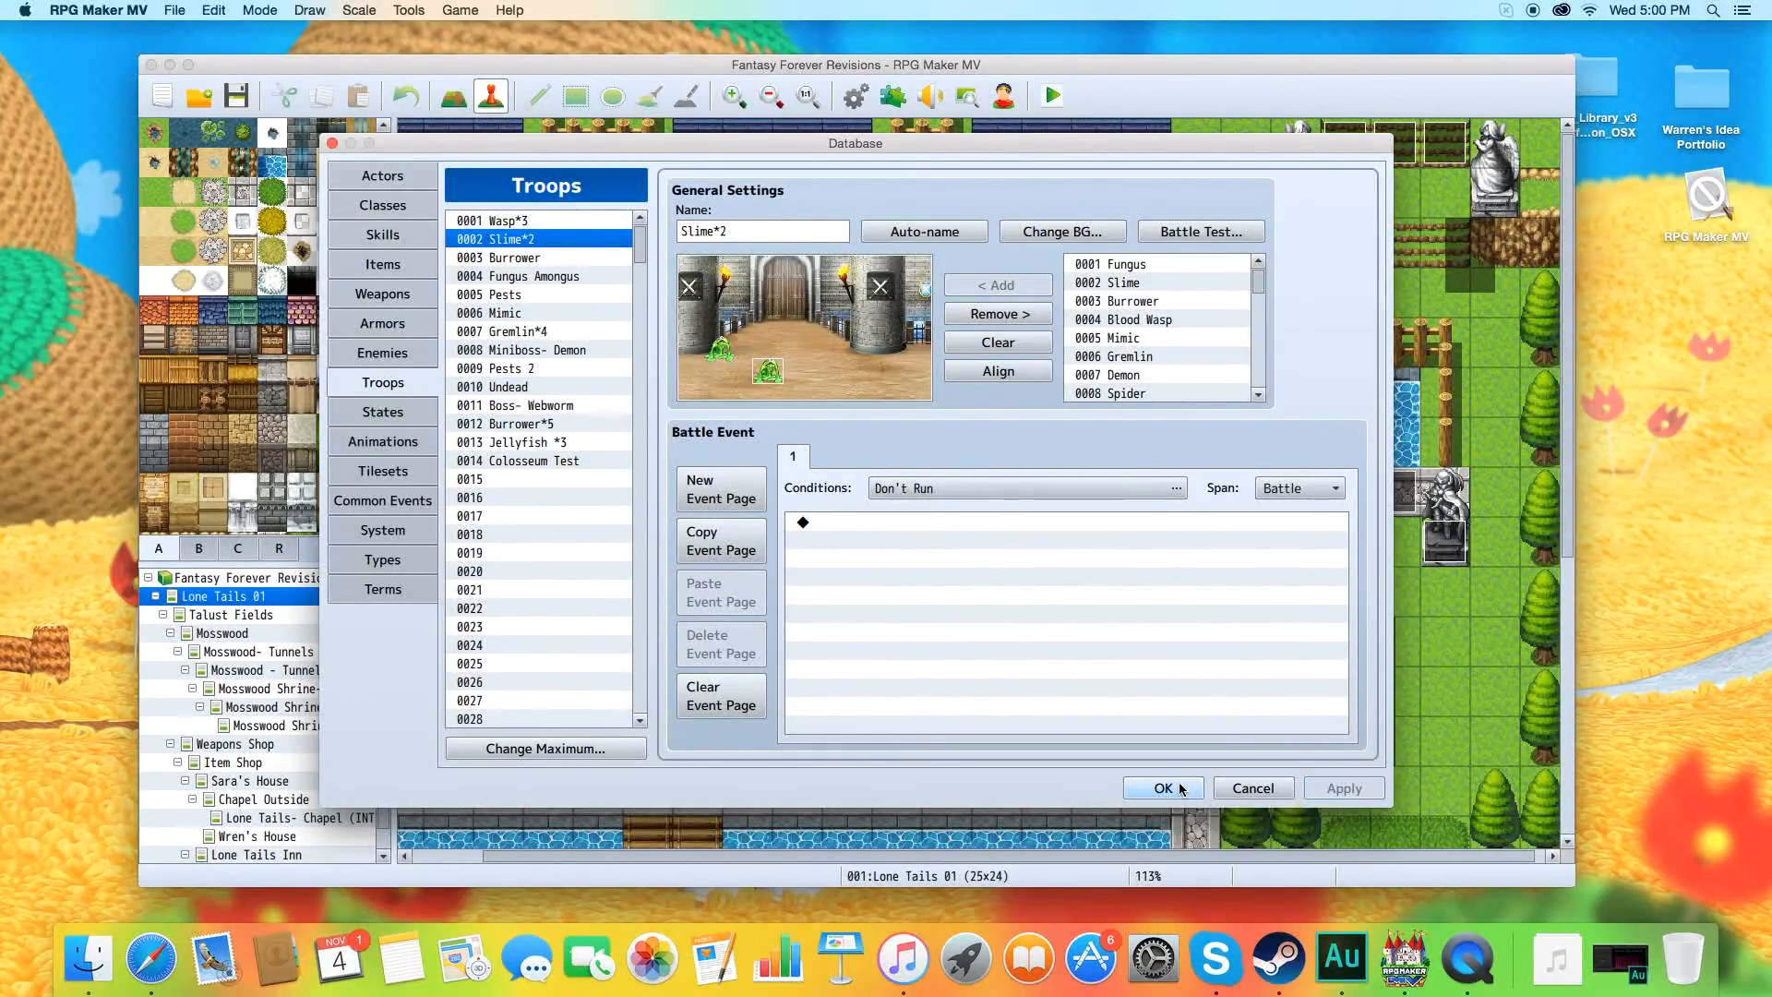
click(1180, 788)
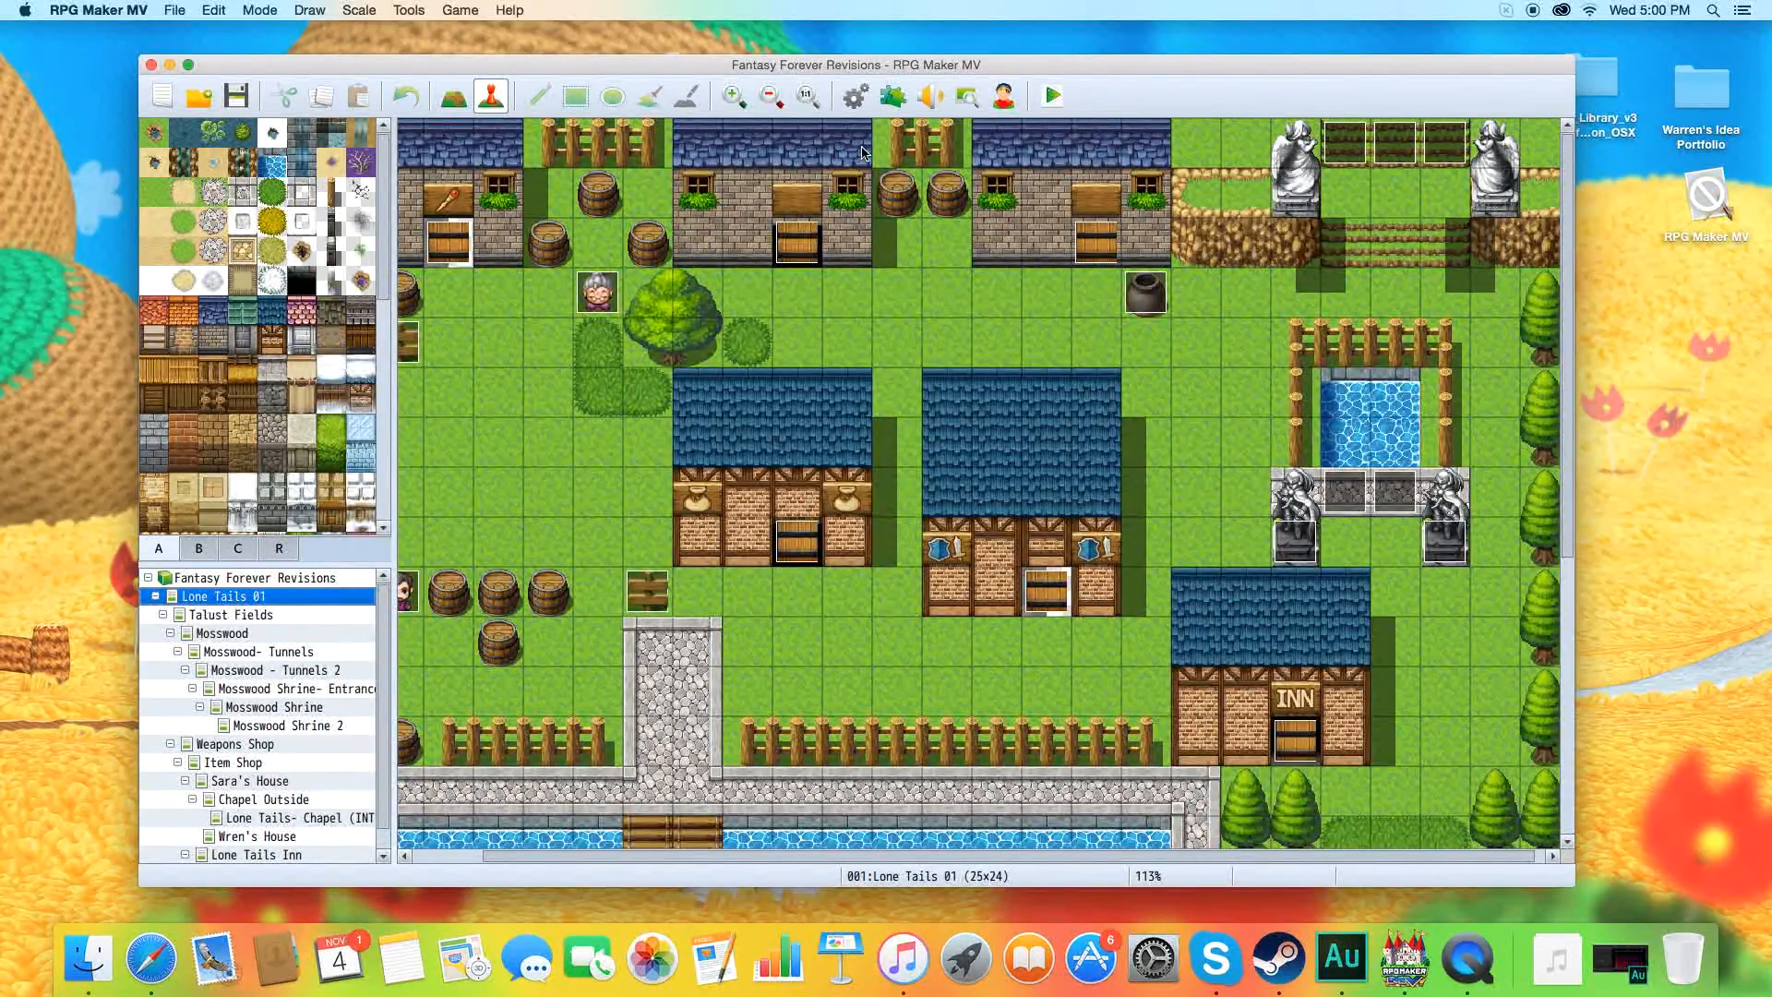
Switch to Finder and open the img folder of the Fantasy Forever Revisions project inside the Games folder in Documents.
drag(928, 70, 922, 61)
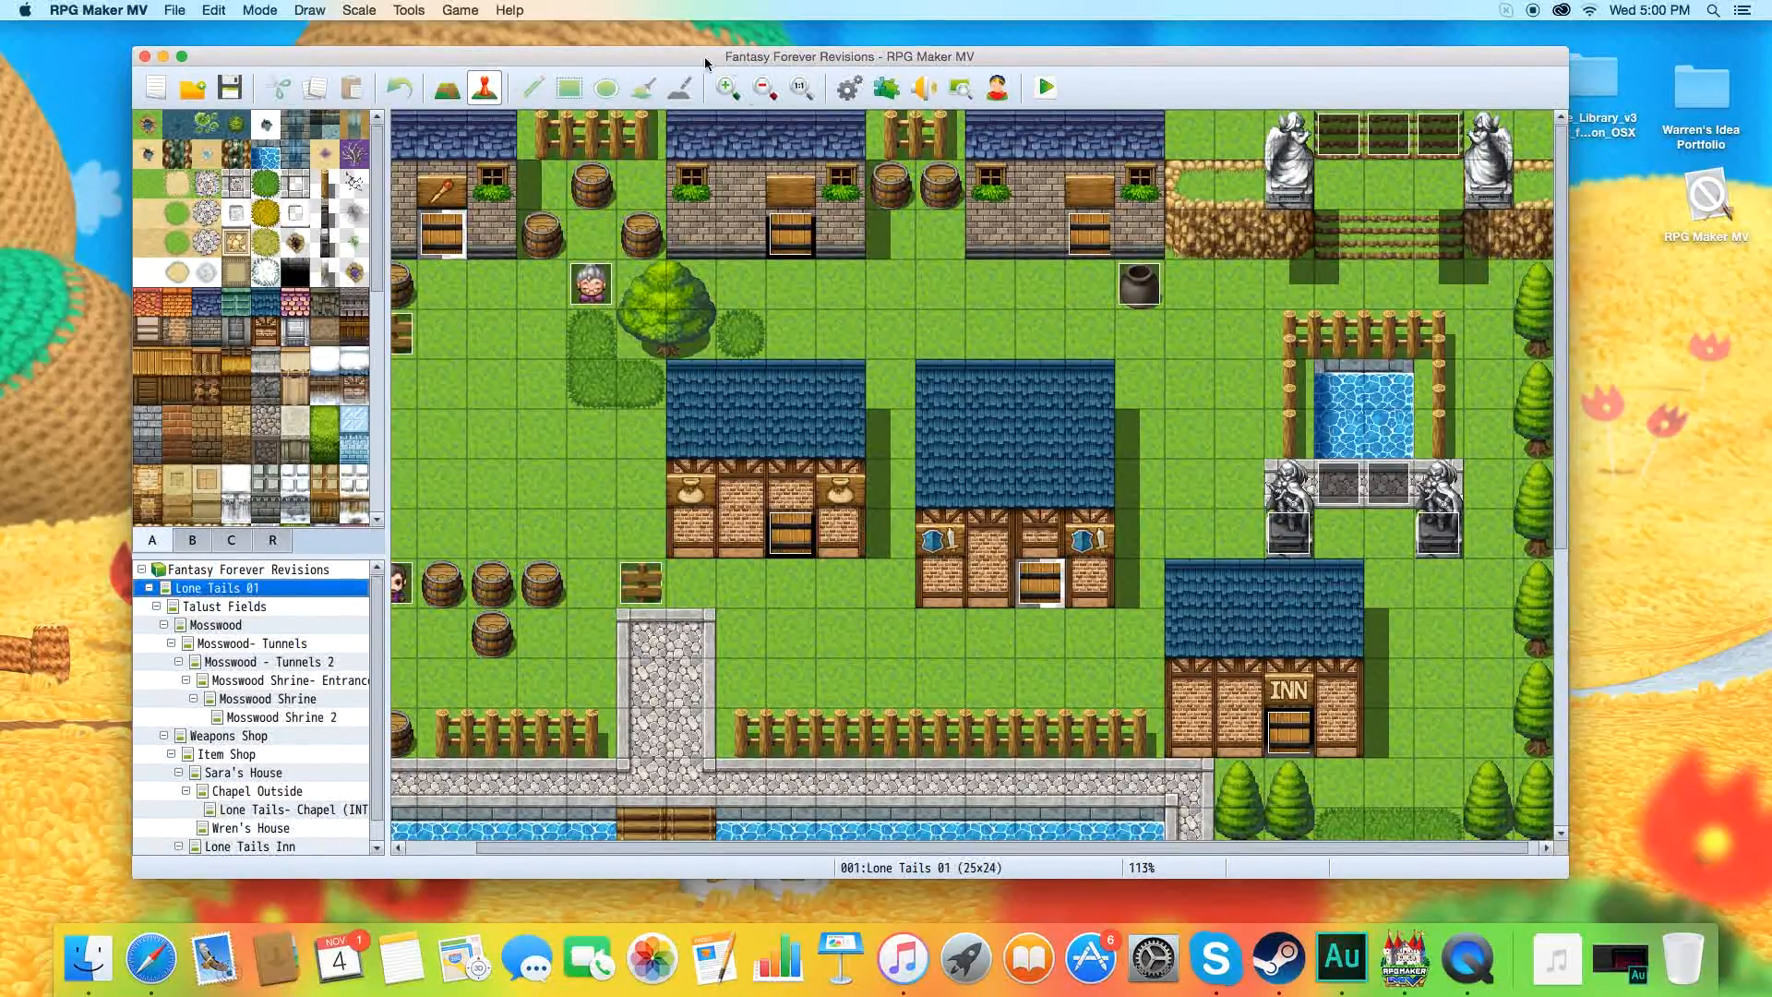
click(35, 89)
click(242, 10)
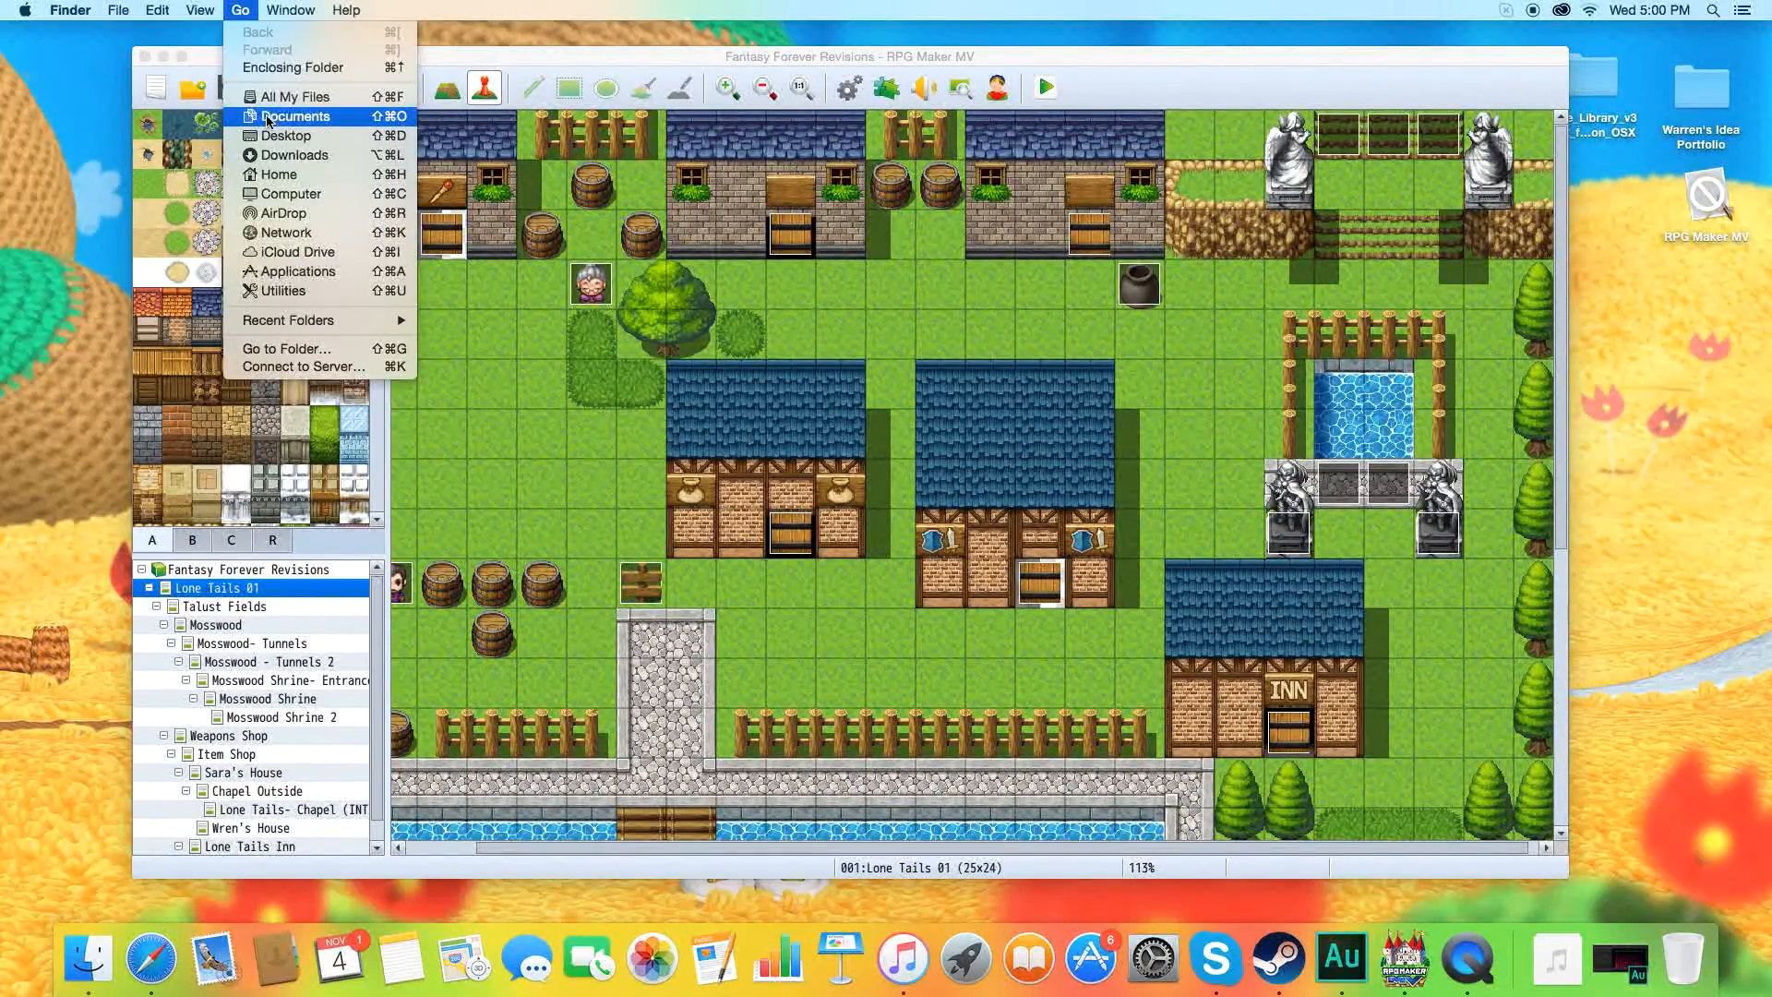
click(277, 116)
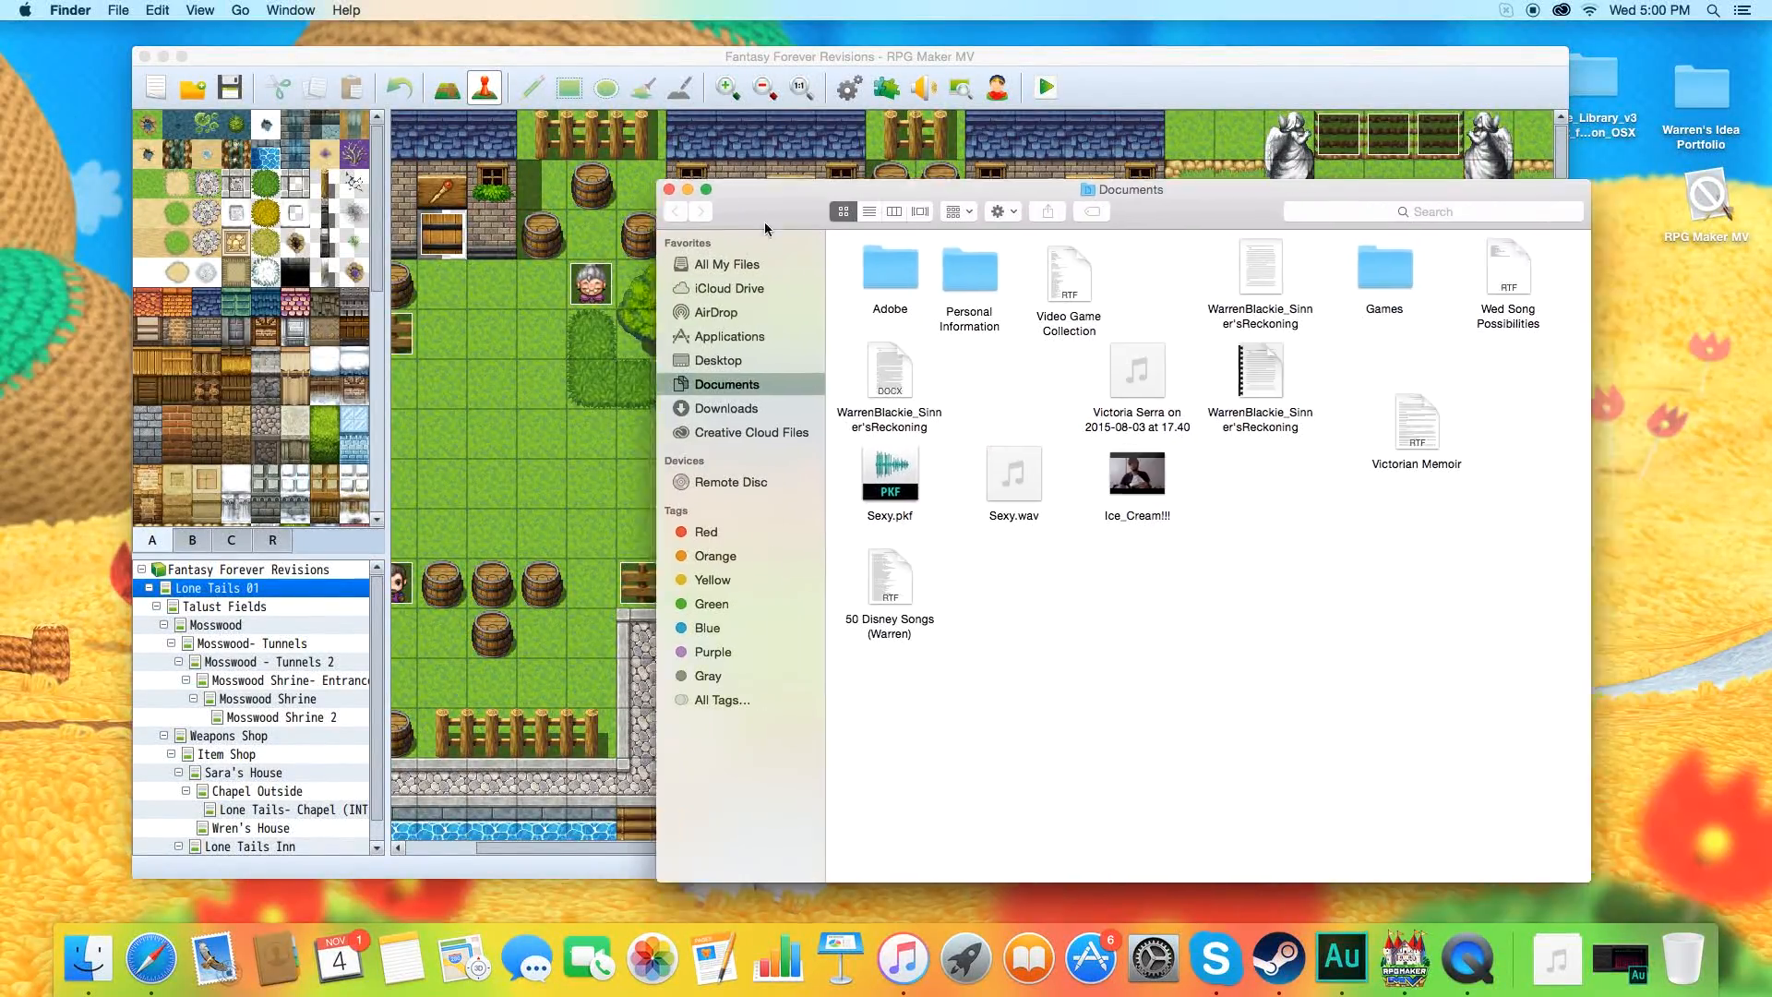
drag(800, 224, 450, 216)
double_click(1048, 244)
double_click(560, 268)
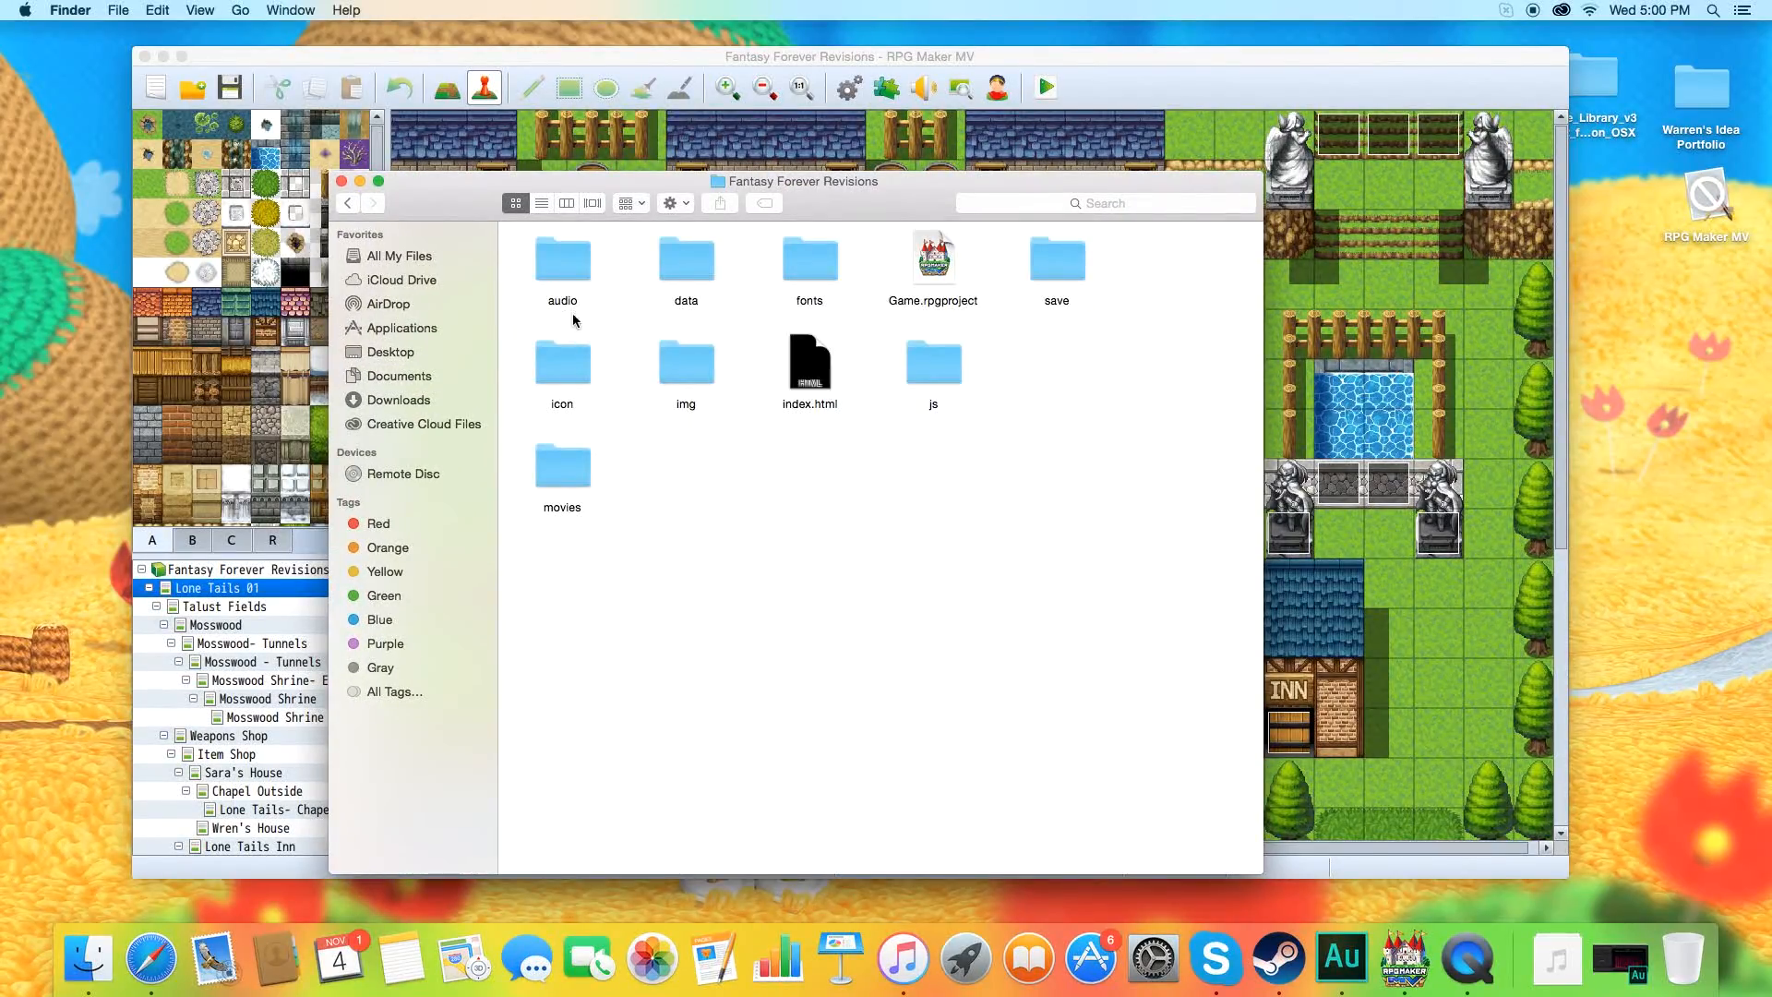
double_click(700, 375)
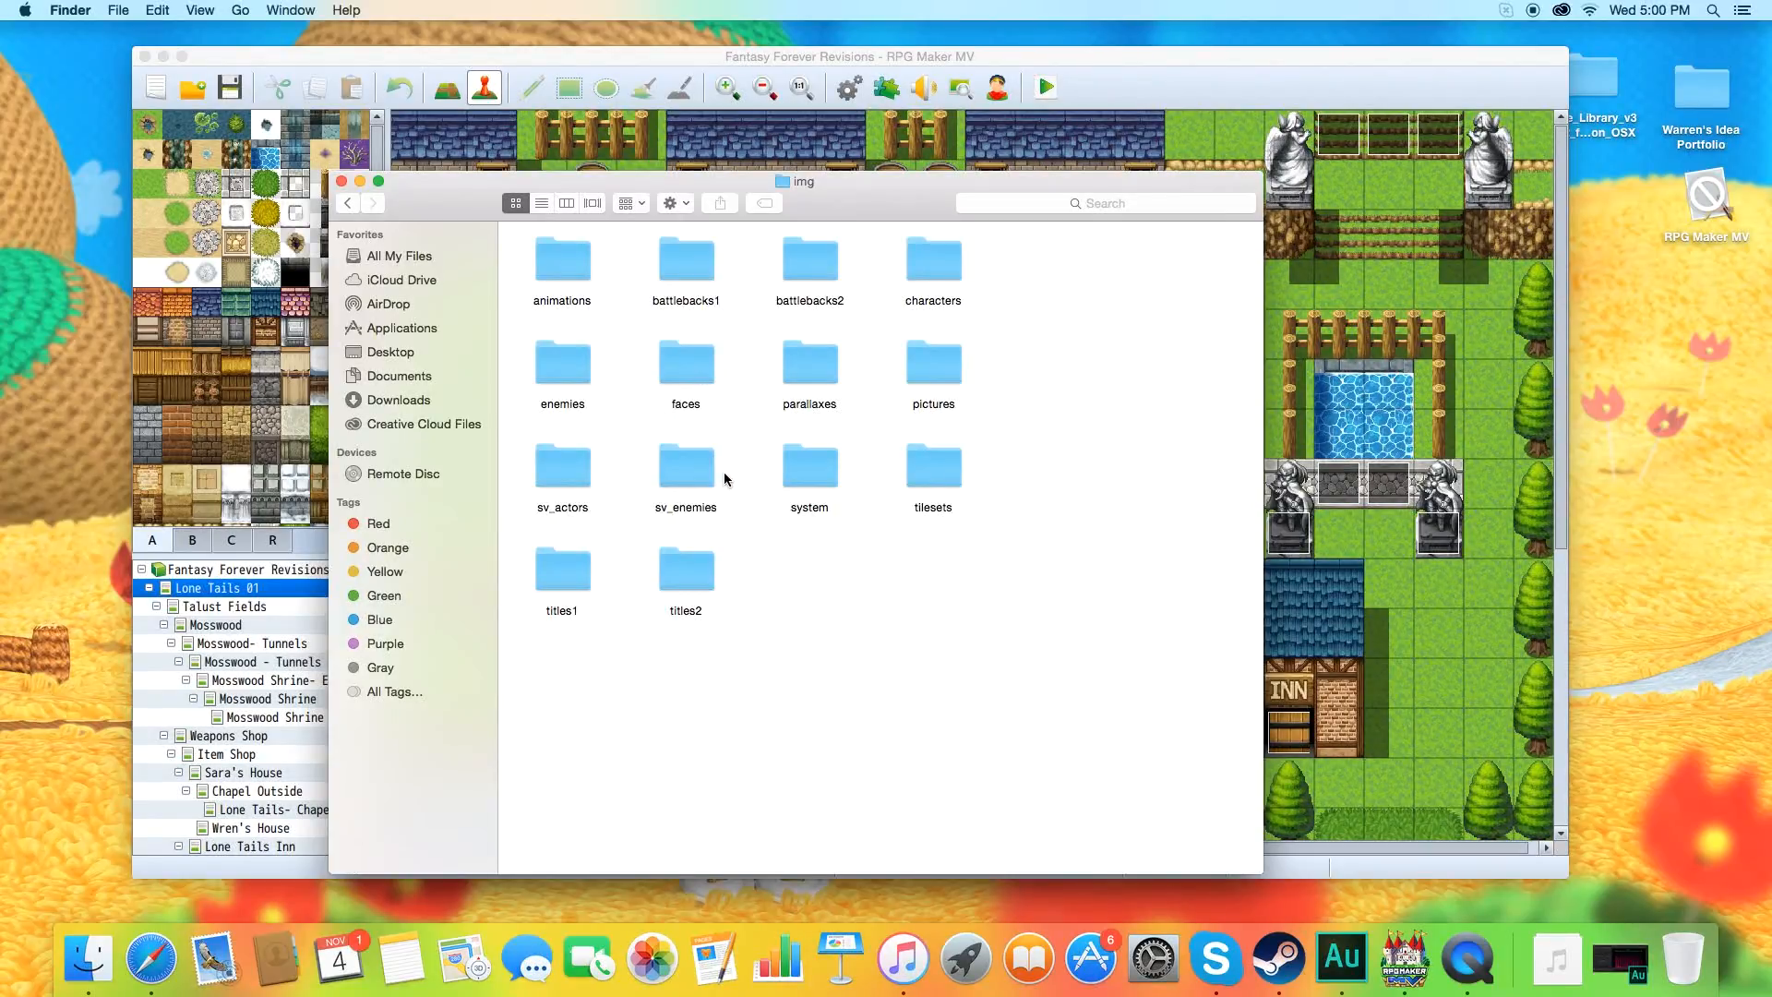
Look through the battler images in the enemies folder and return to the img folder.
double_click(589, 385)
scroll(819, 403, down, 10)
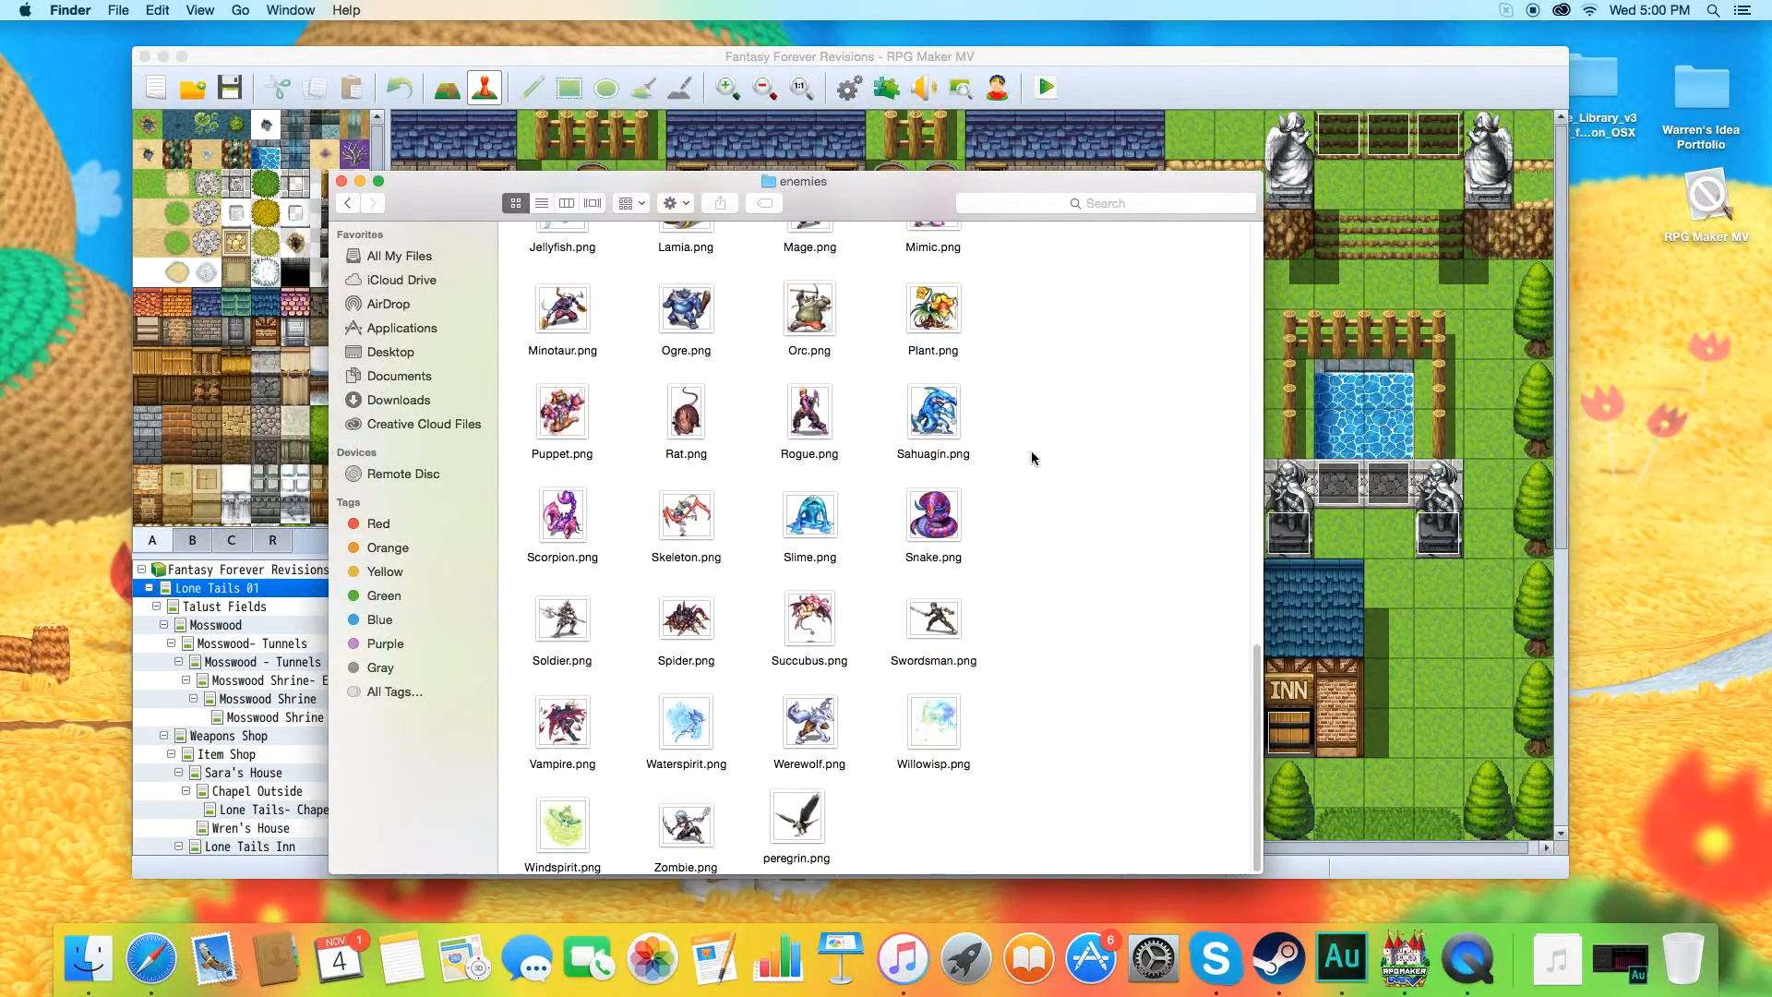
scroll(1032, 457, up, 10)
click(349, 203)
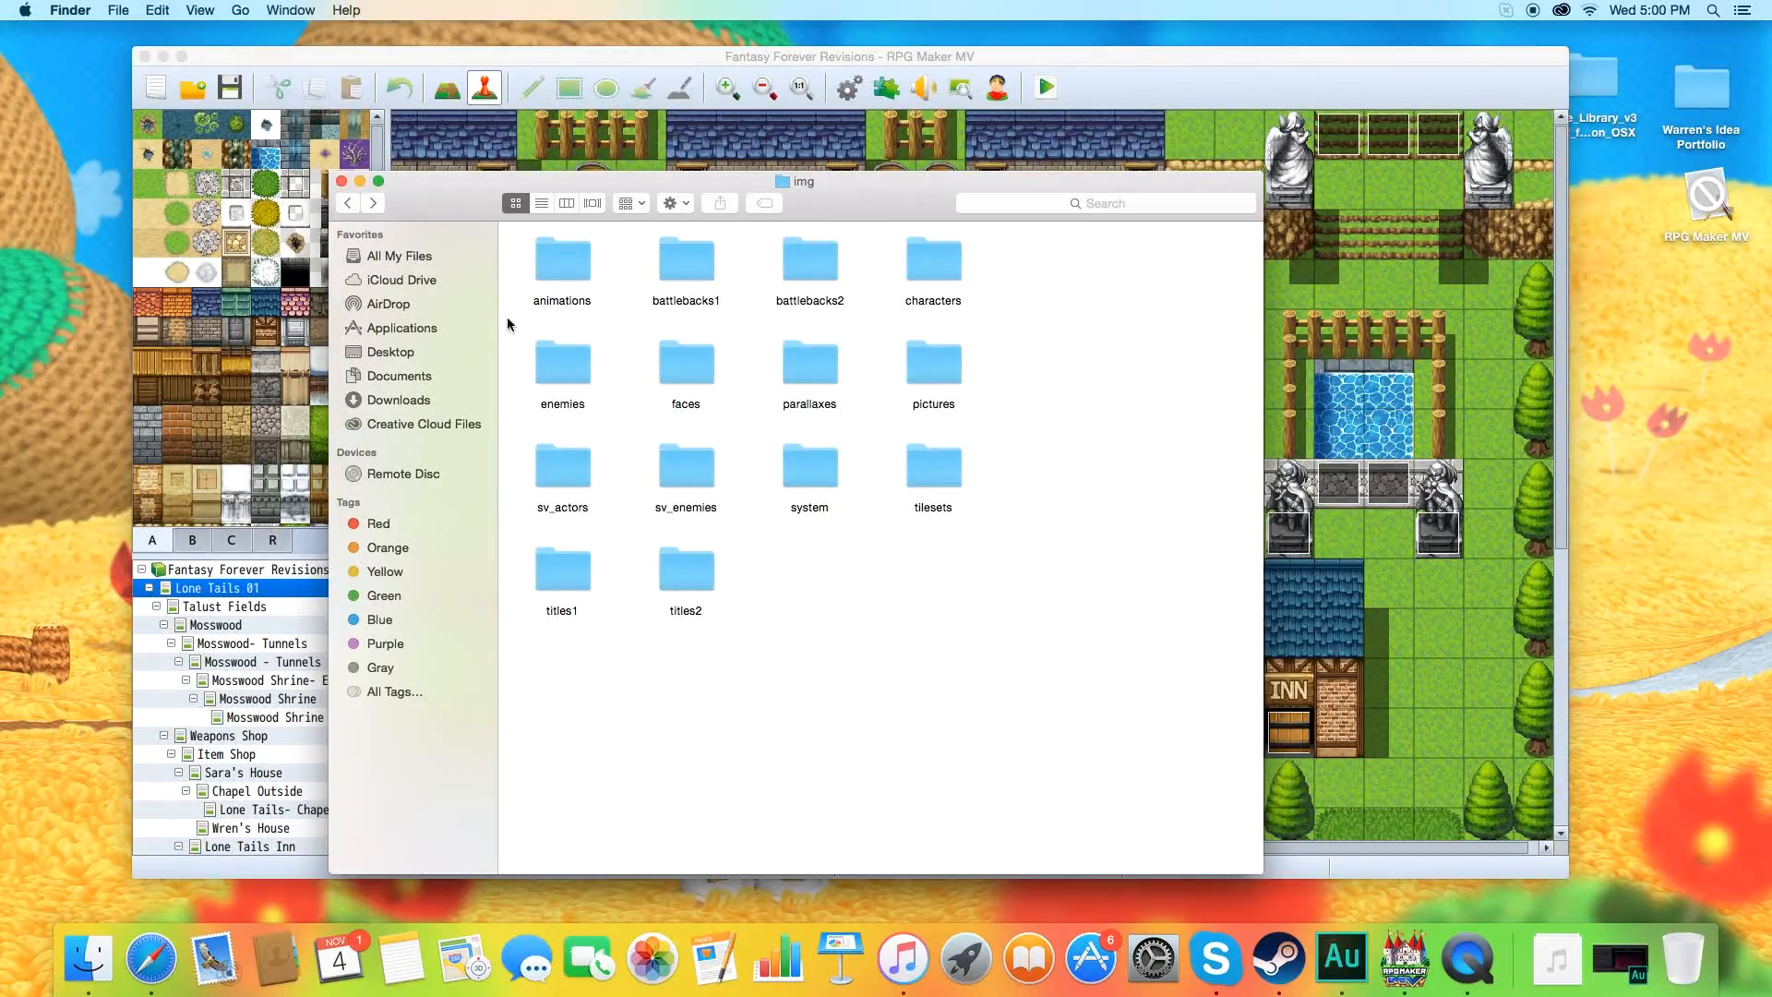
Examine the side-view battler images in the sv_enemies folder and return to the img folder.
double_click(686, 466)
scroll(735, 474, down, 10)
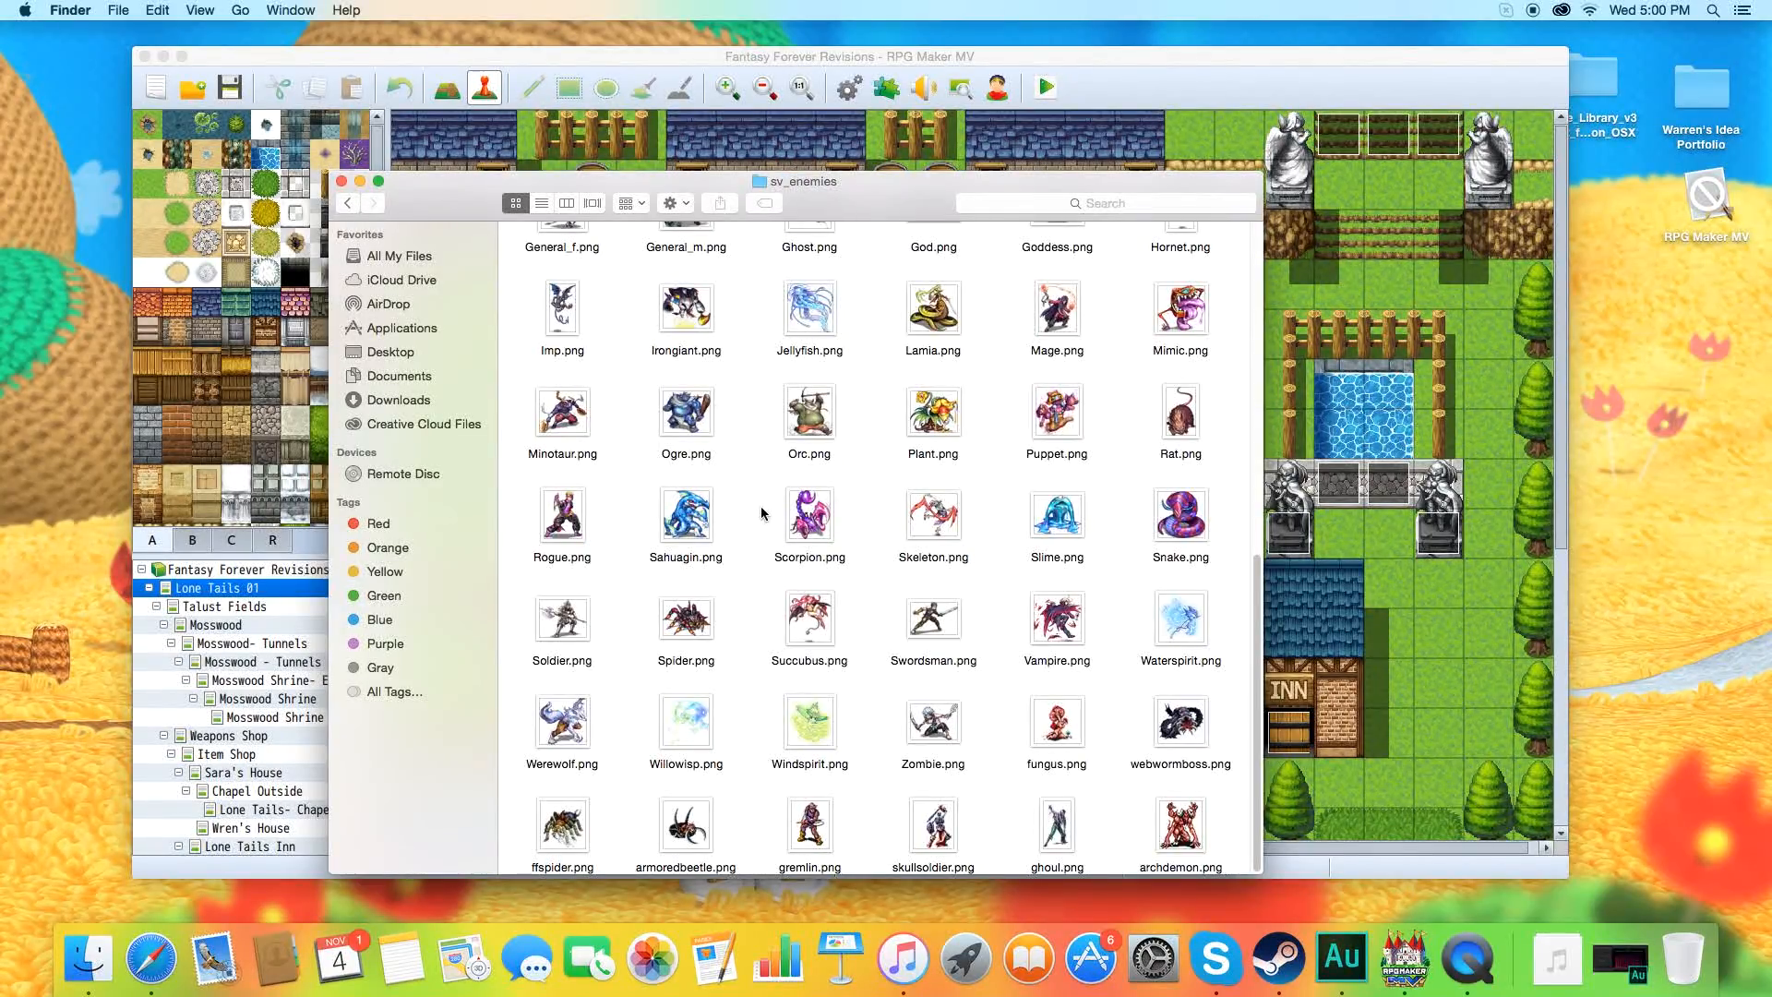
scroll(767, 508, up, 8)
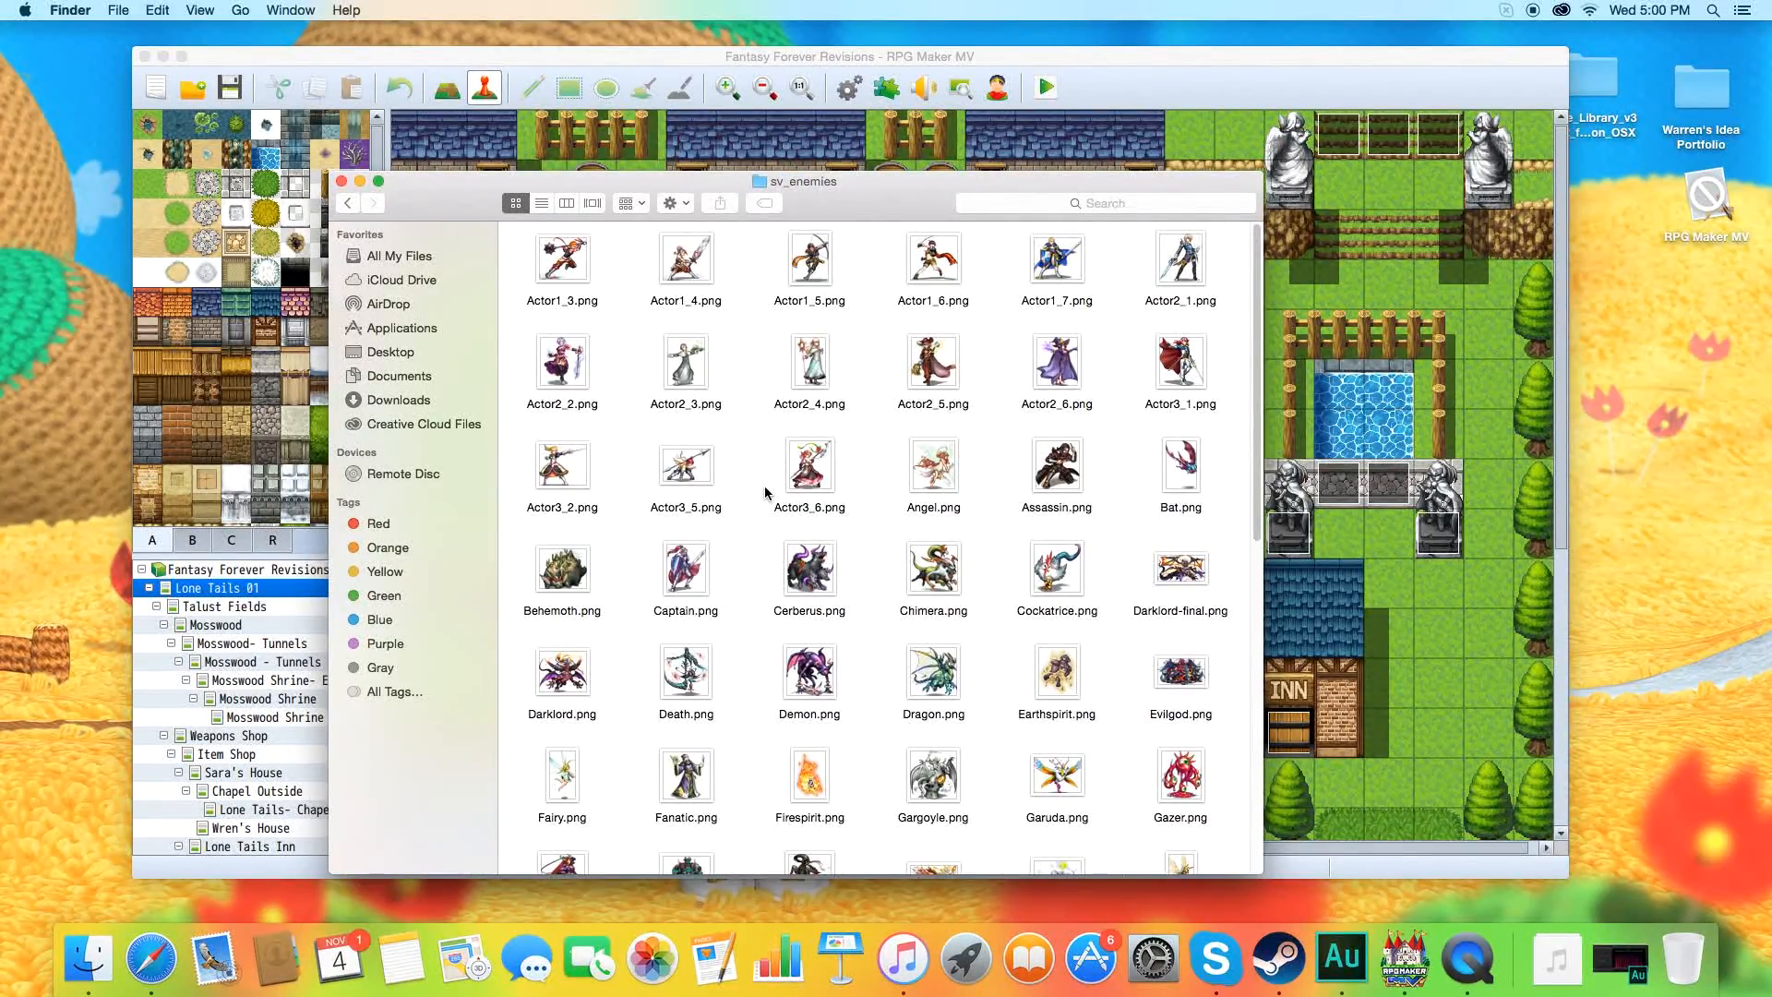
scroll(767, 498, down, 8)
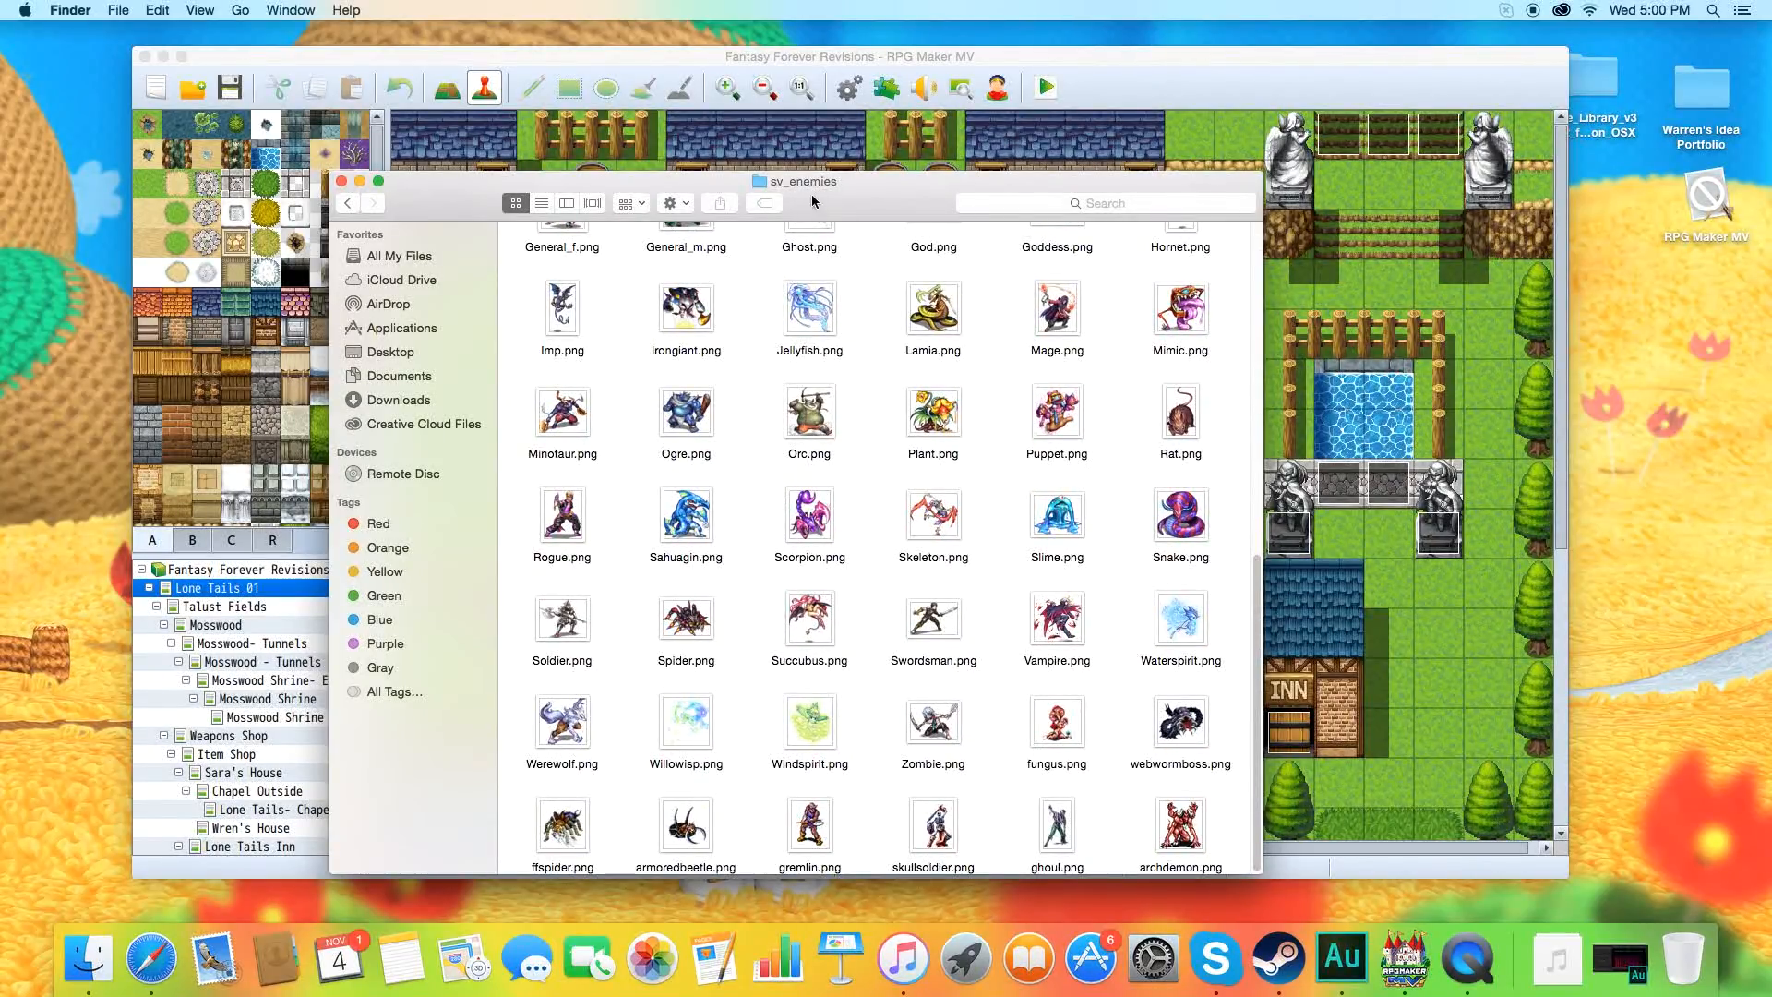
click(347, 204)
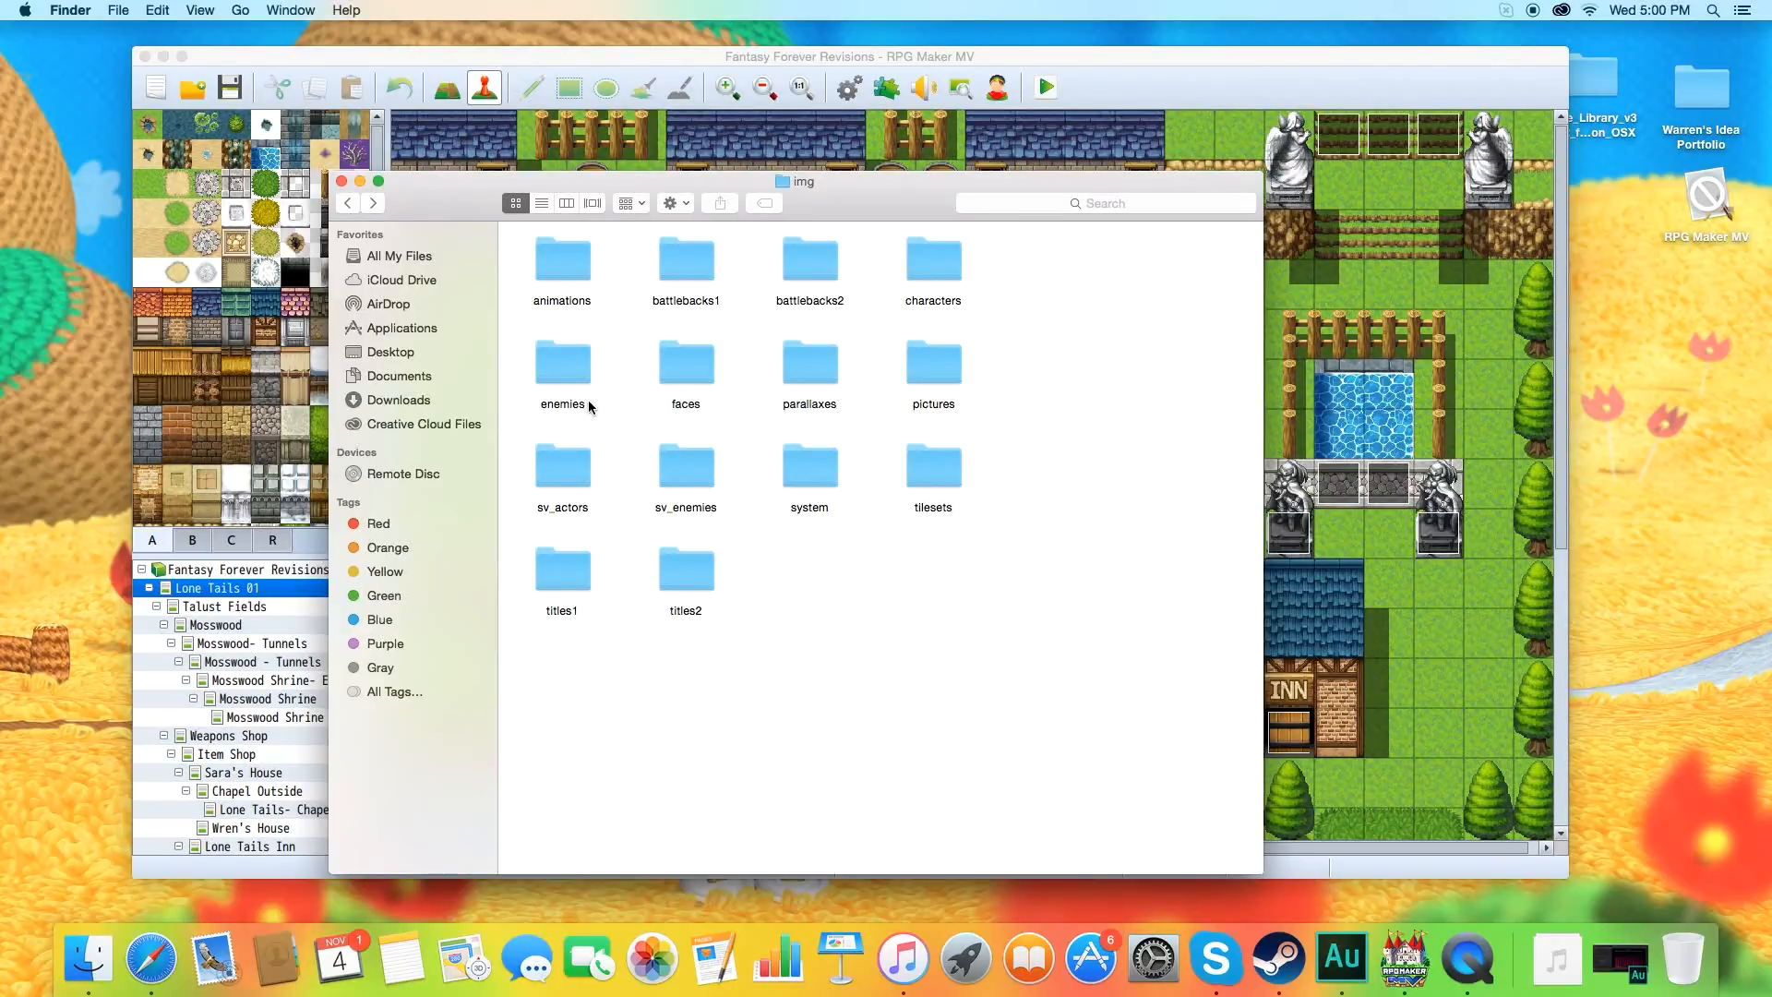
double_click(685, 471)
scroll(720, 484, up, 10)
scroll(719, 484, down, 10)
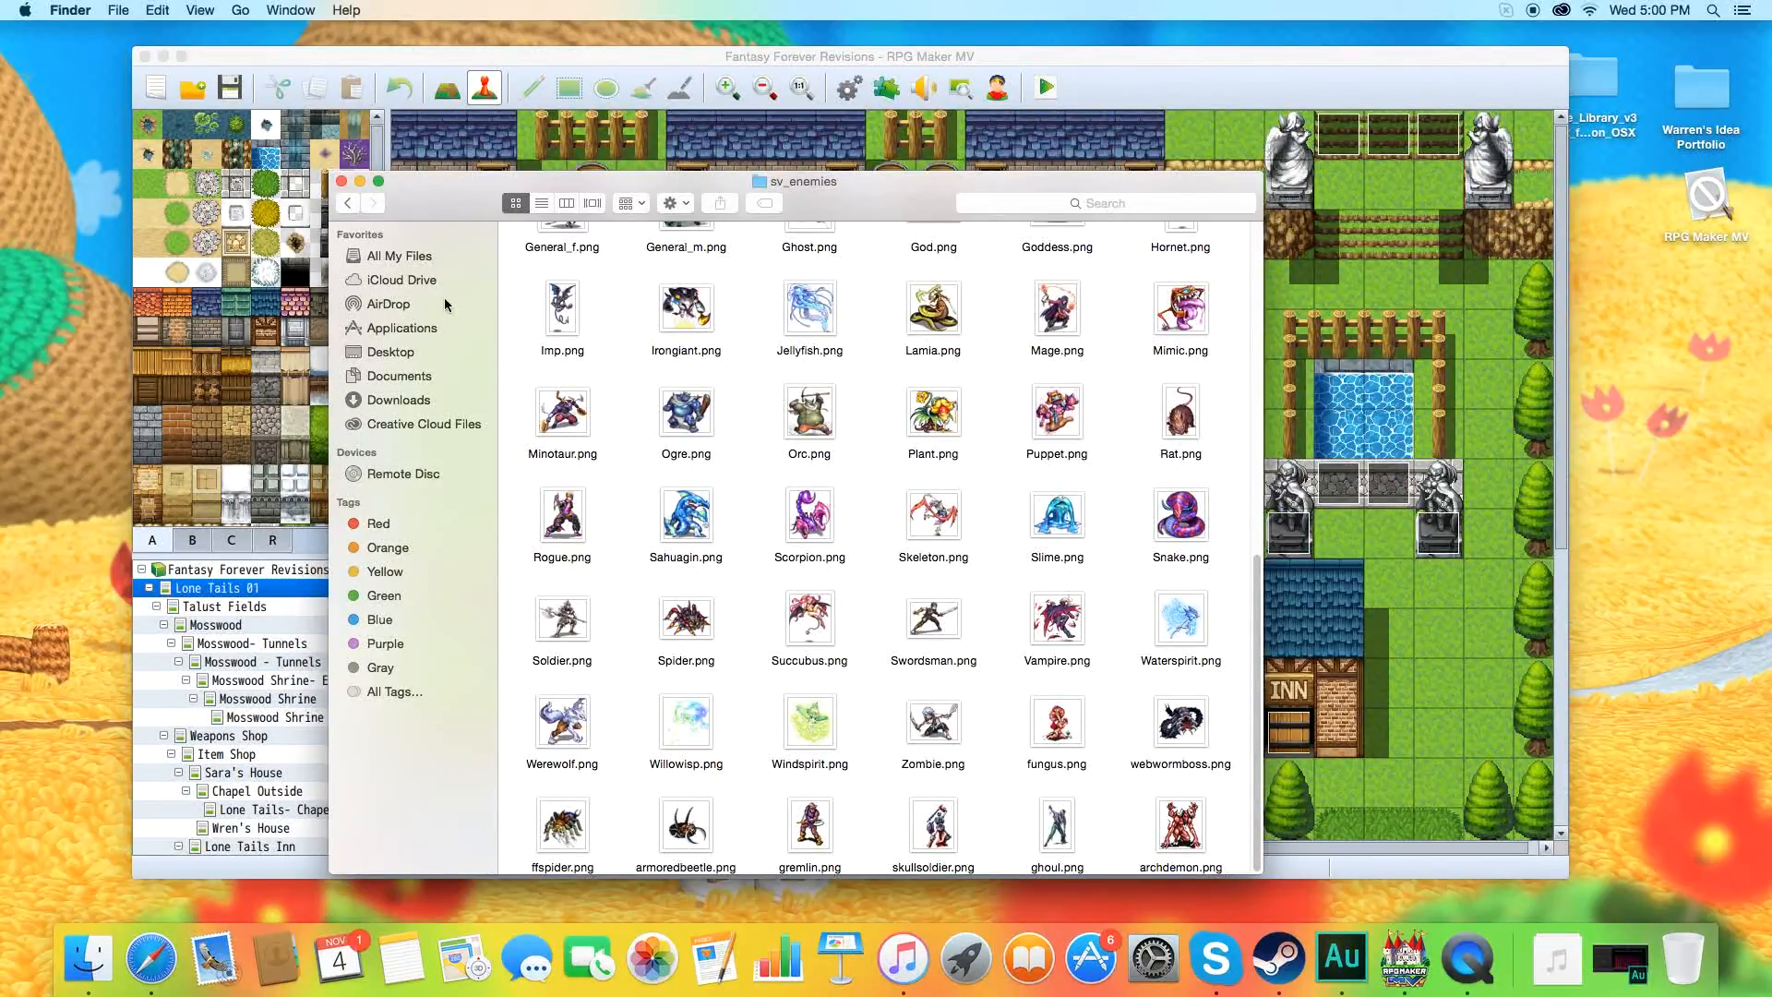
click(355, 209)
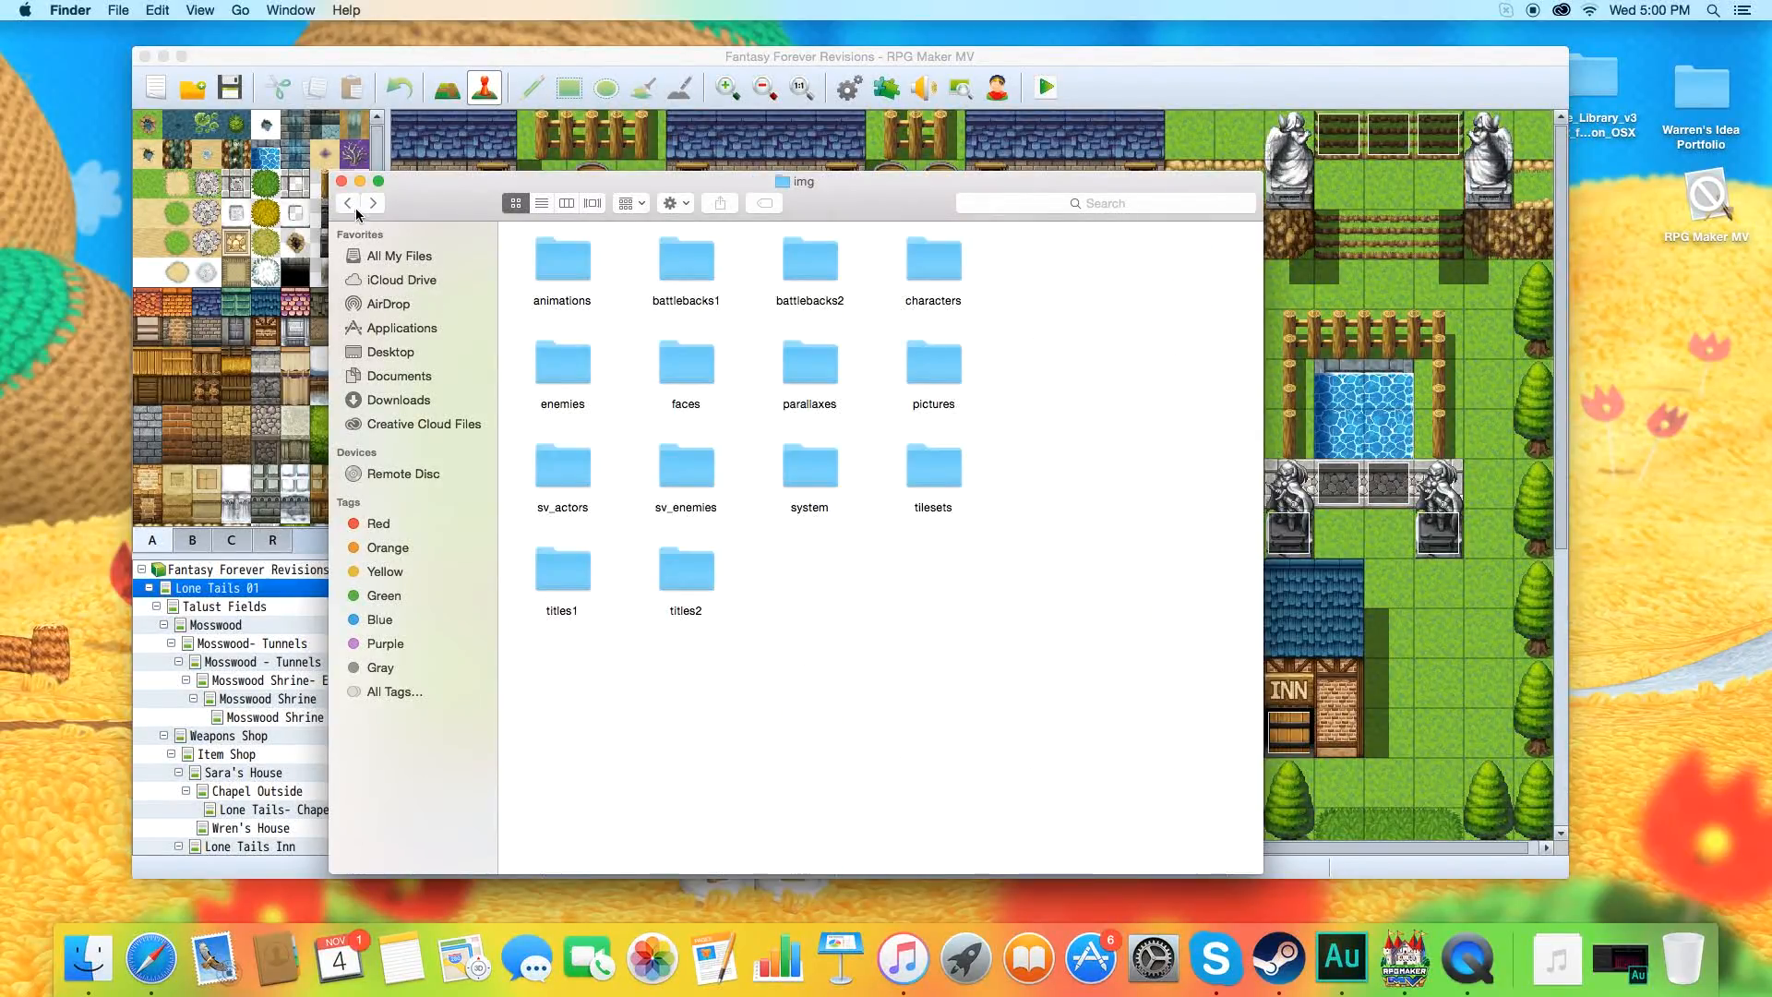
Locate peregrin.png in the enemies folder and close the Finder window.
double_click(563, 365)
scroll(806, 543, down, 10)
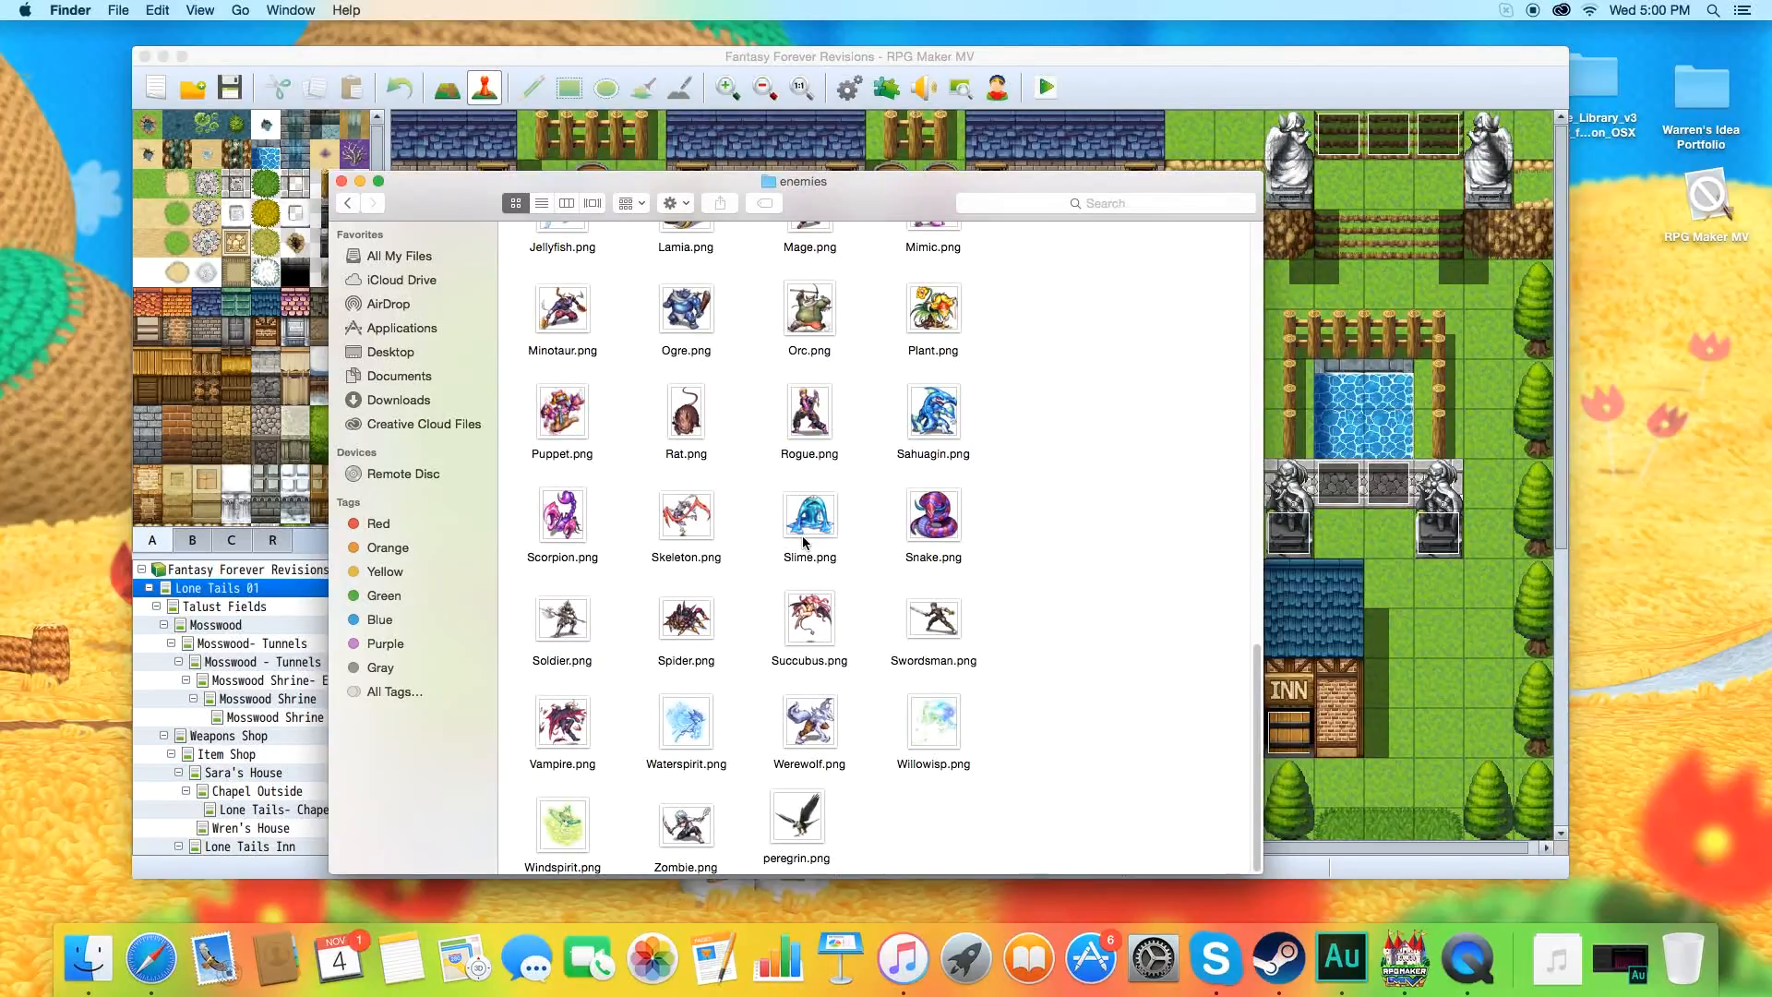
click(816, 821)
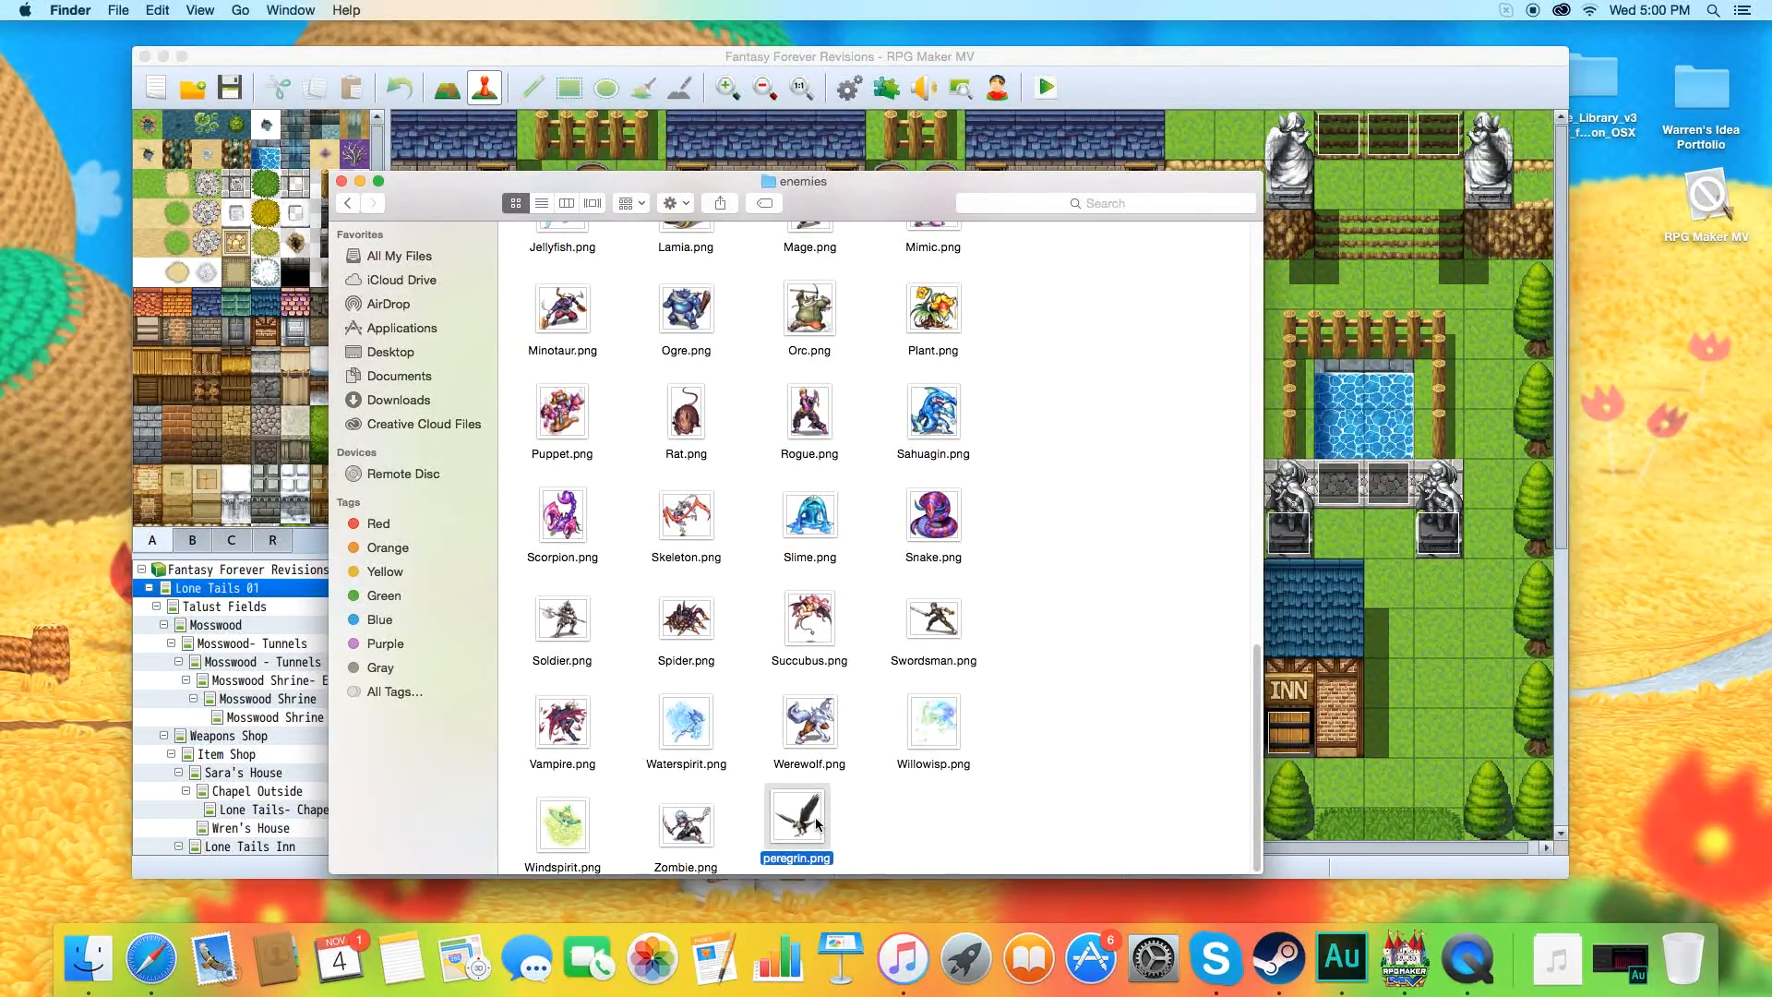
click(343, 183)
Open the database's Enemies section and browse the battler image choices for blank enemy entry 0014 without picking one.
click(851, 90)
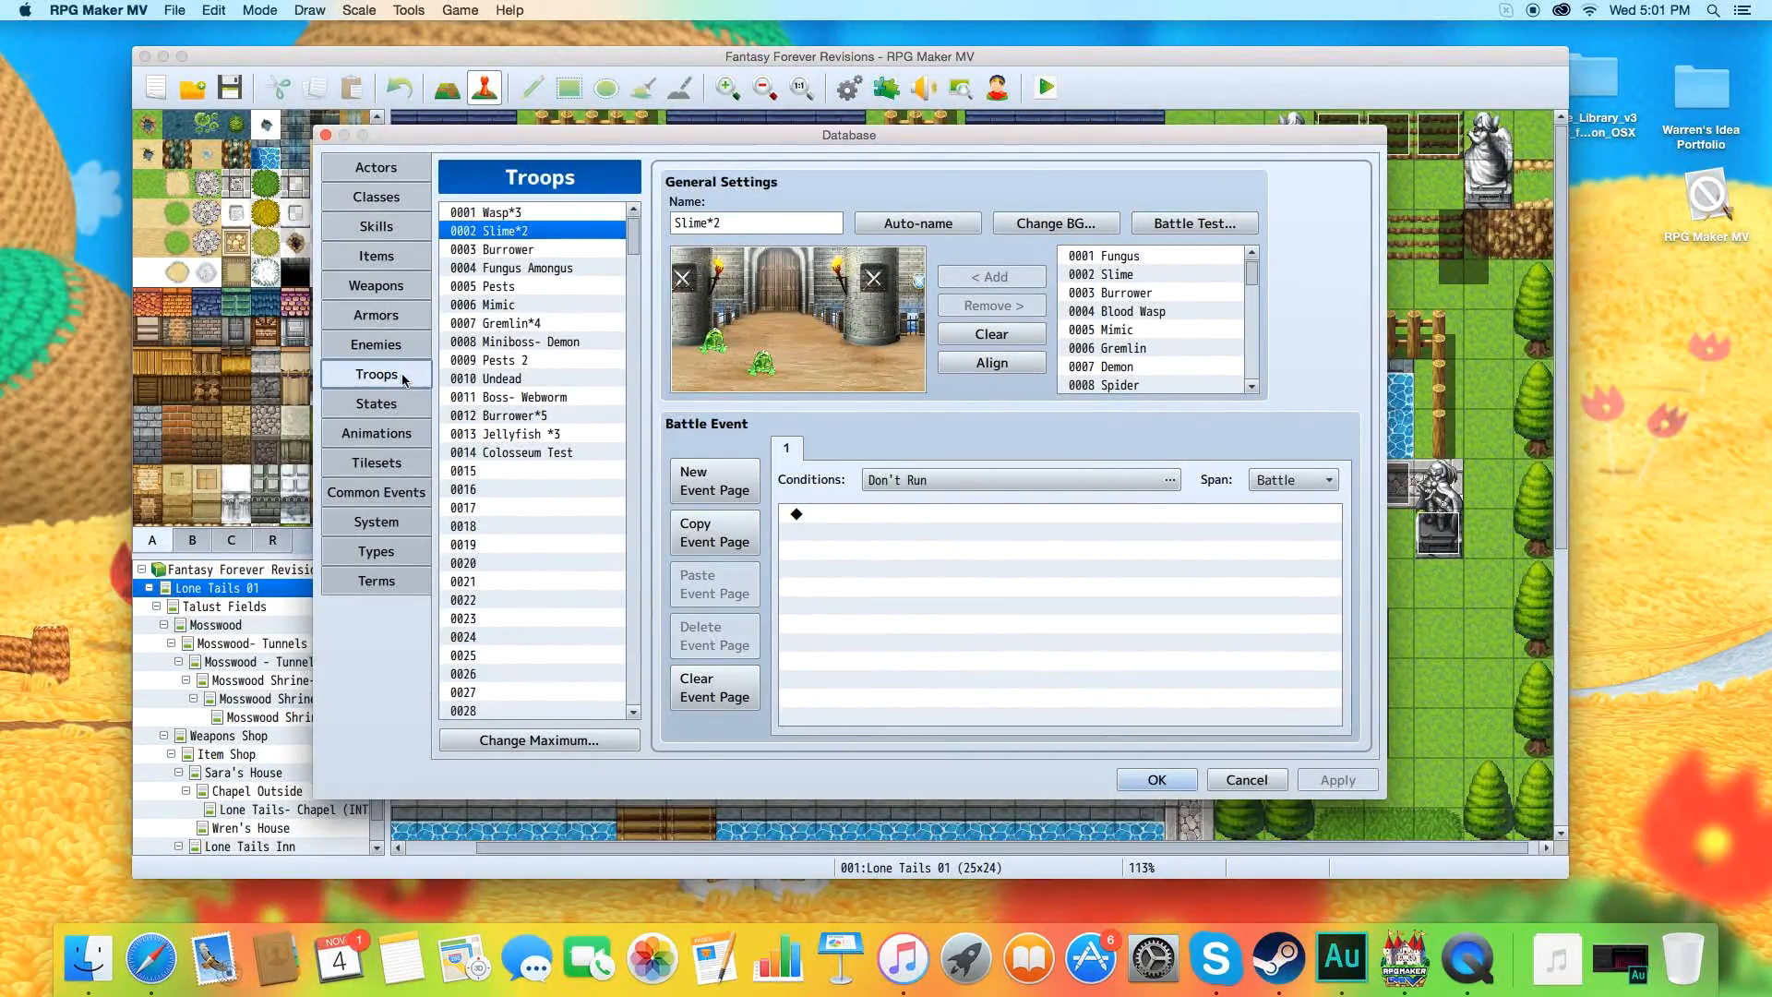
click(369, 348)
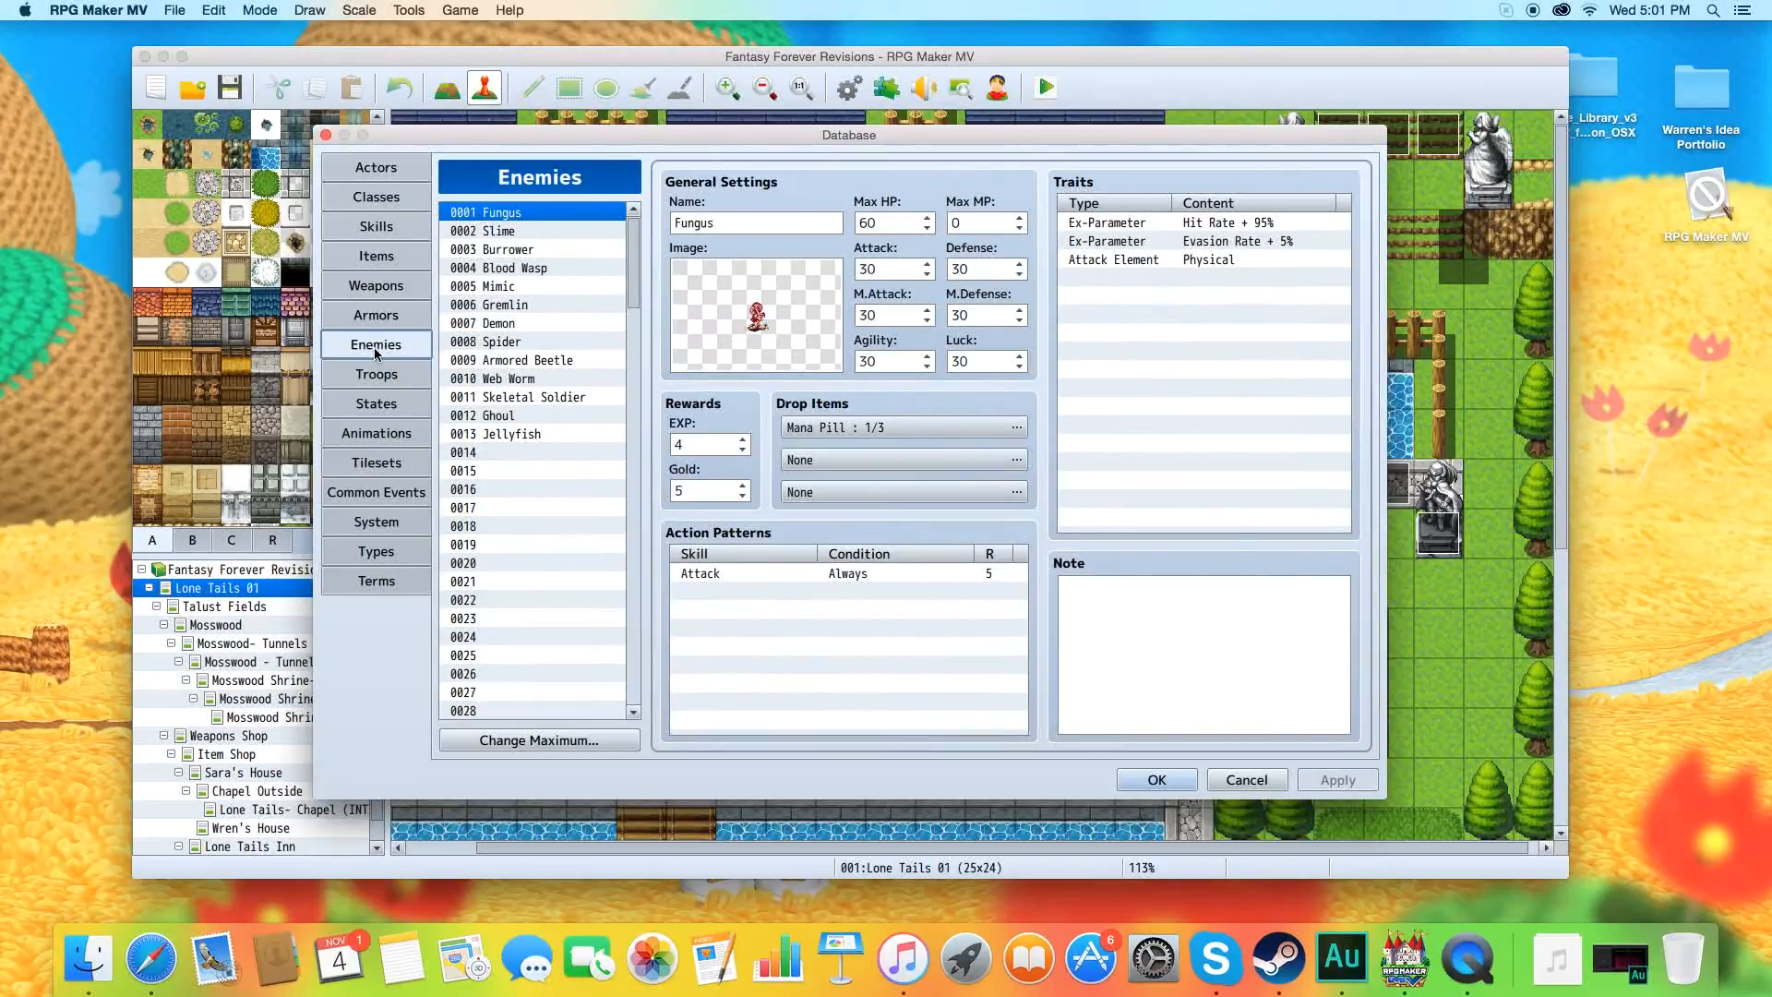
click(501, 452)
double_click(735, 337)
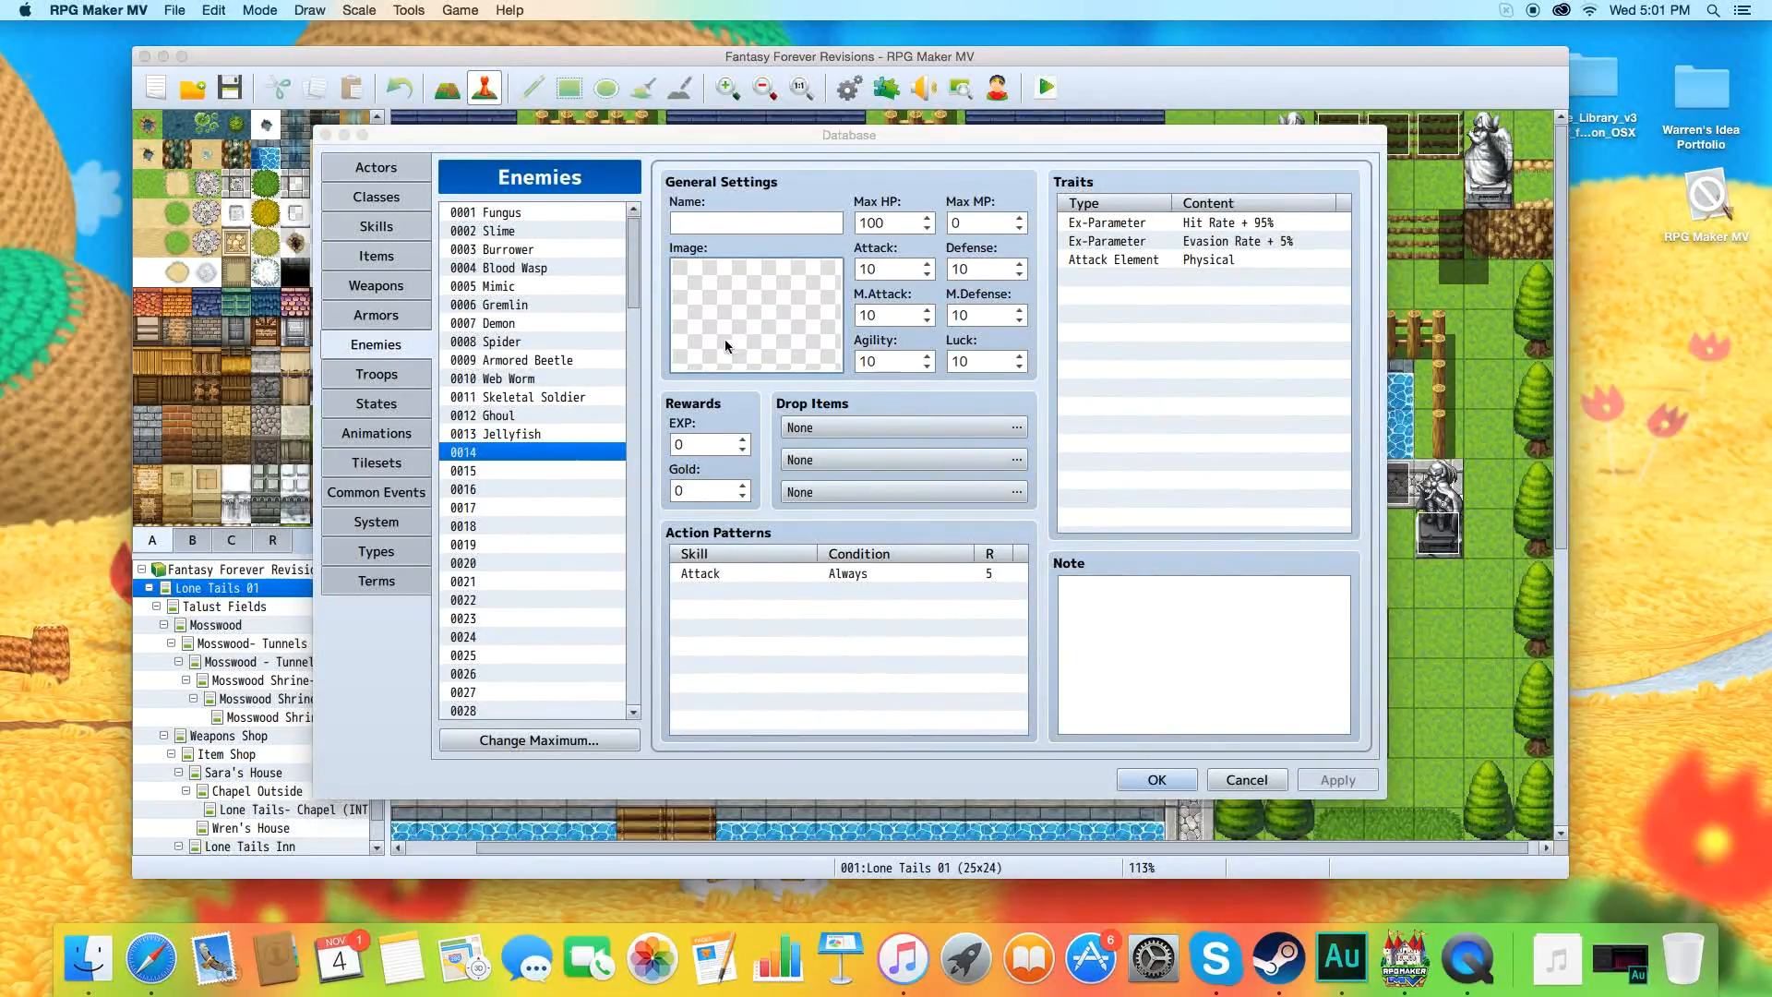
drag(700, 349, 697, 604)
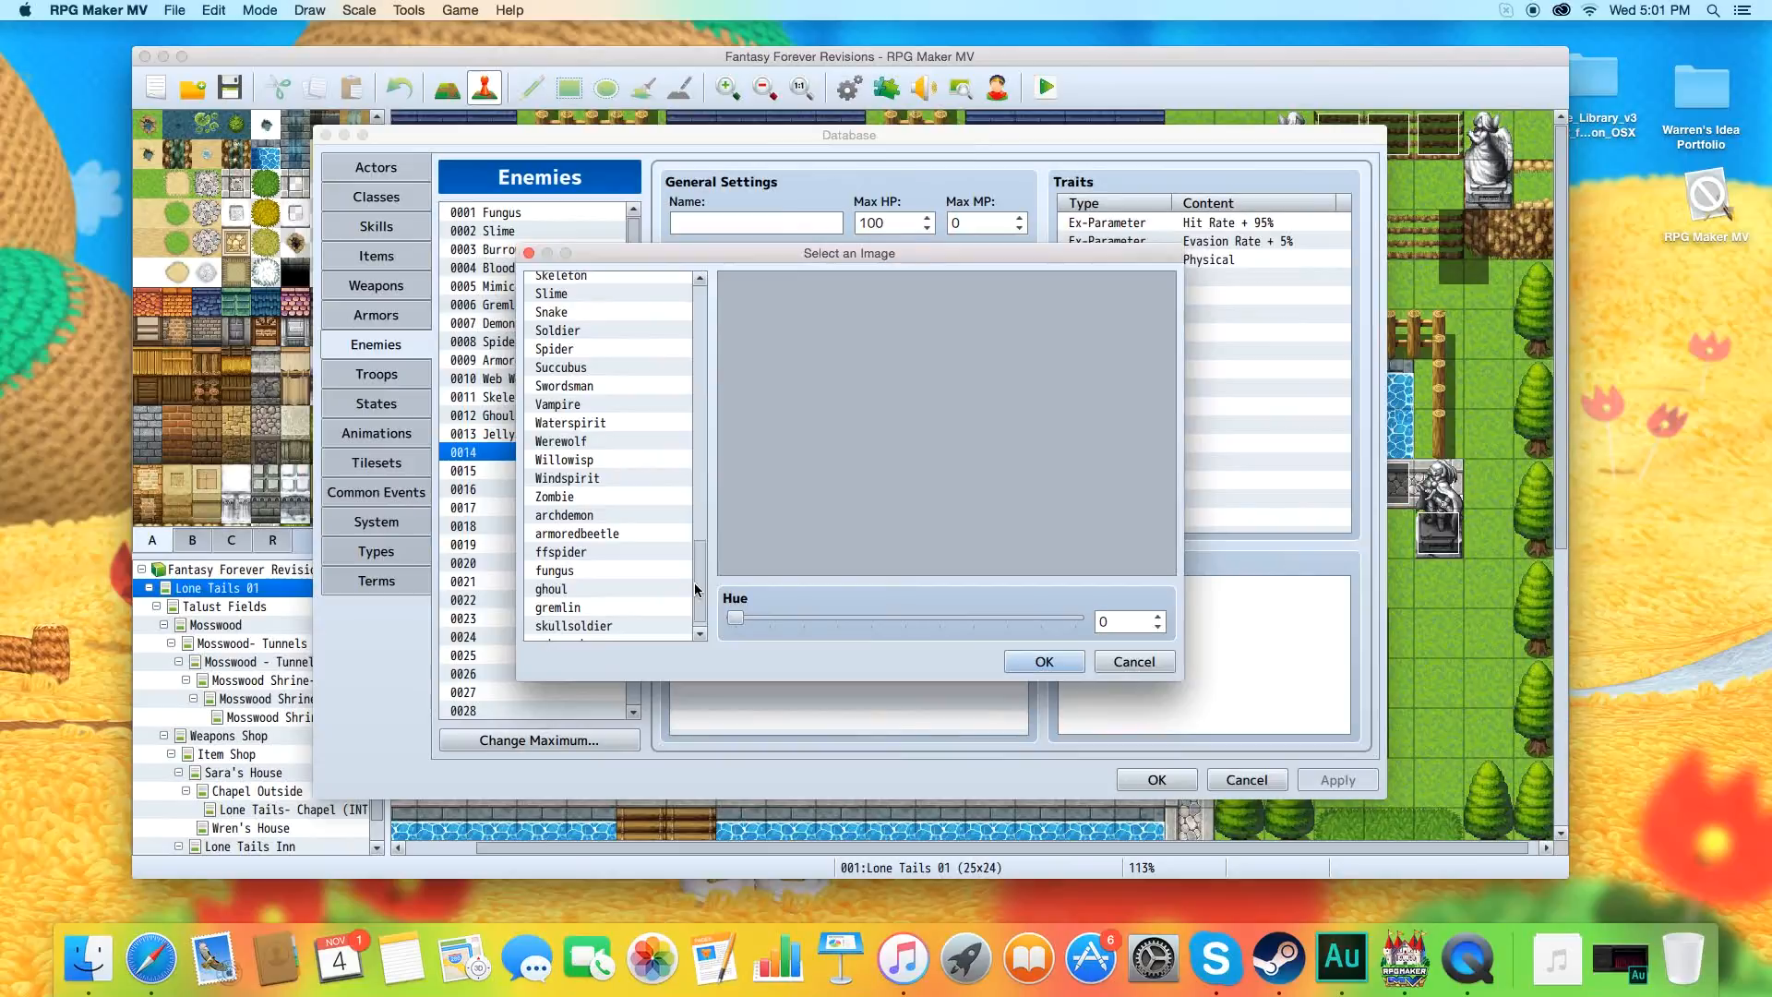
drag(694, 589, 686, 428)
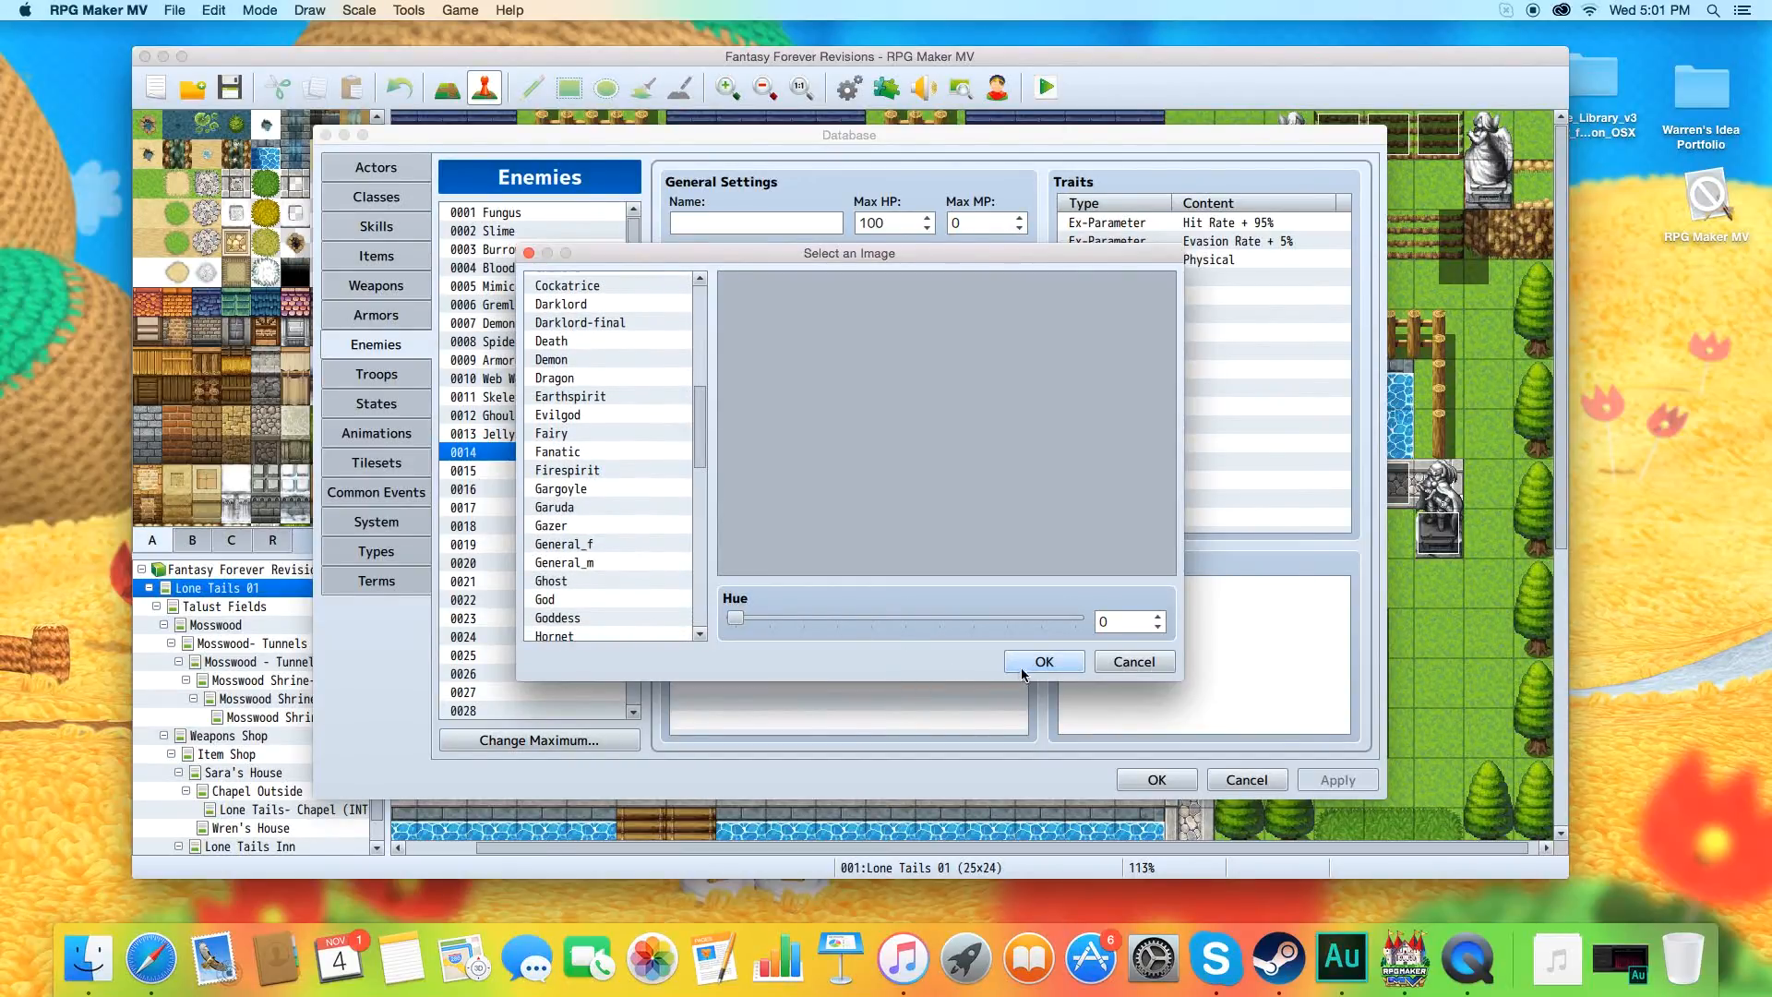
click(1131, 662)
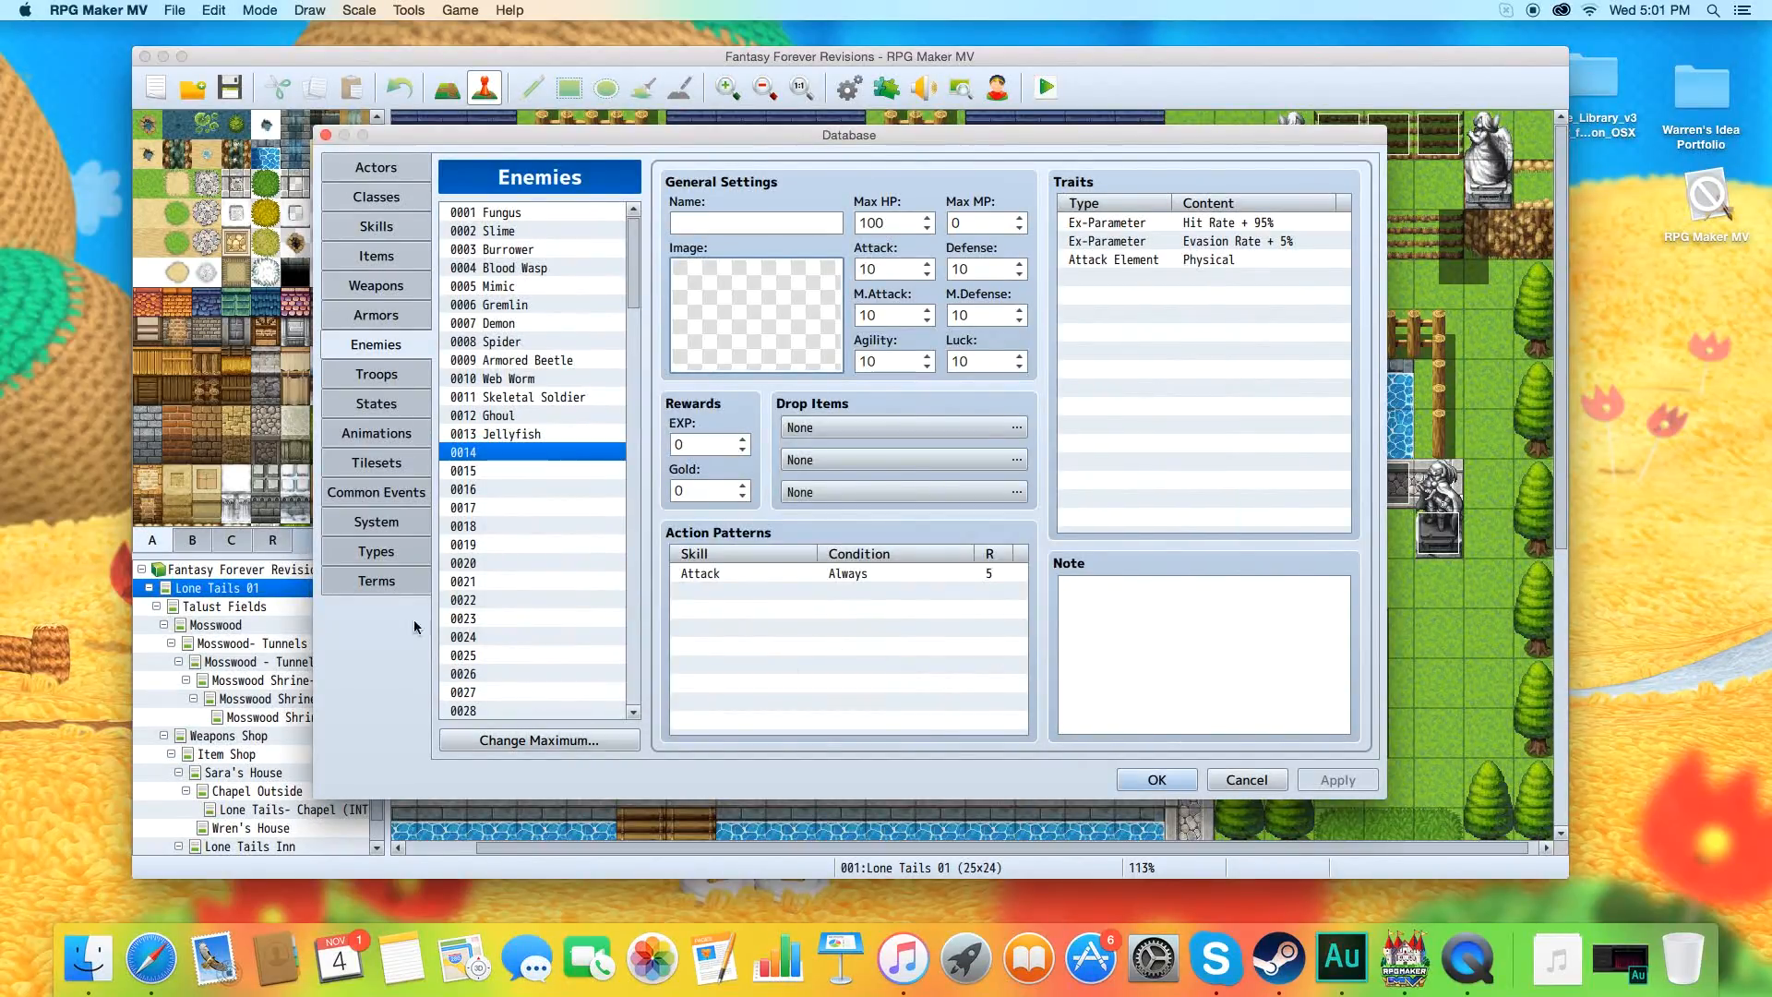
Turn off Use Side-view Battle in the database's System settings.
click(364, 524)
click(1028, 194)
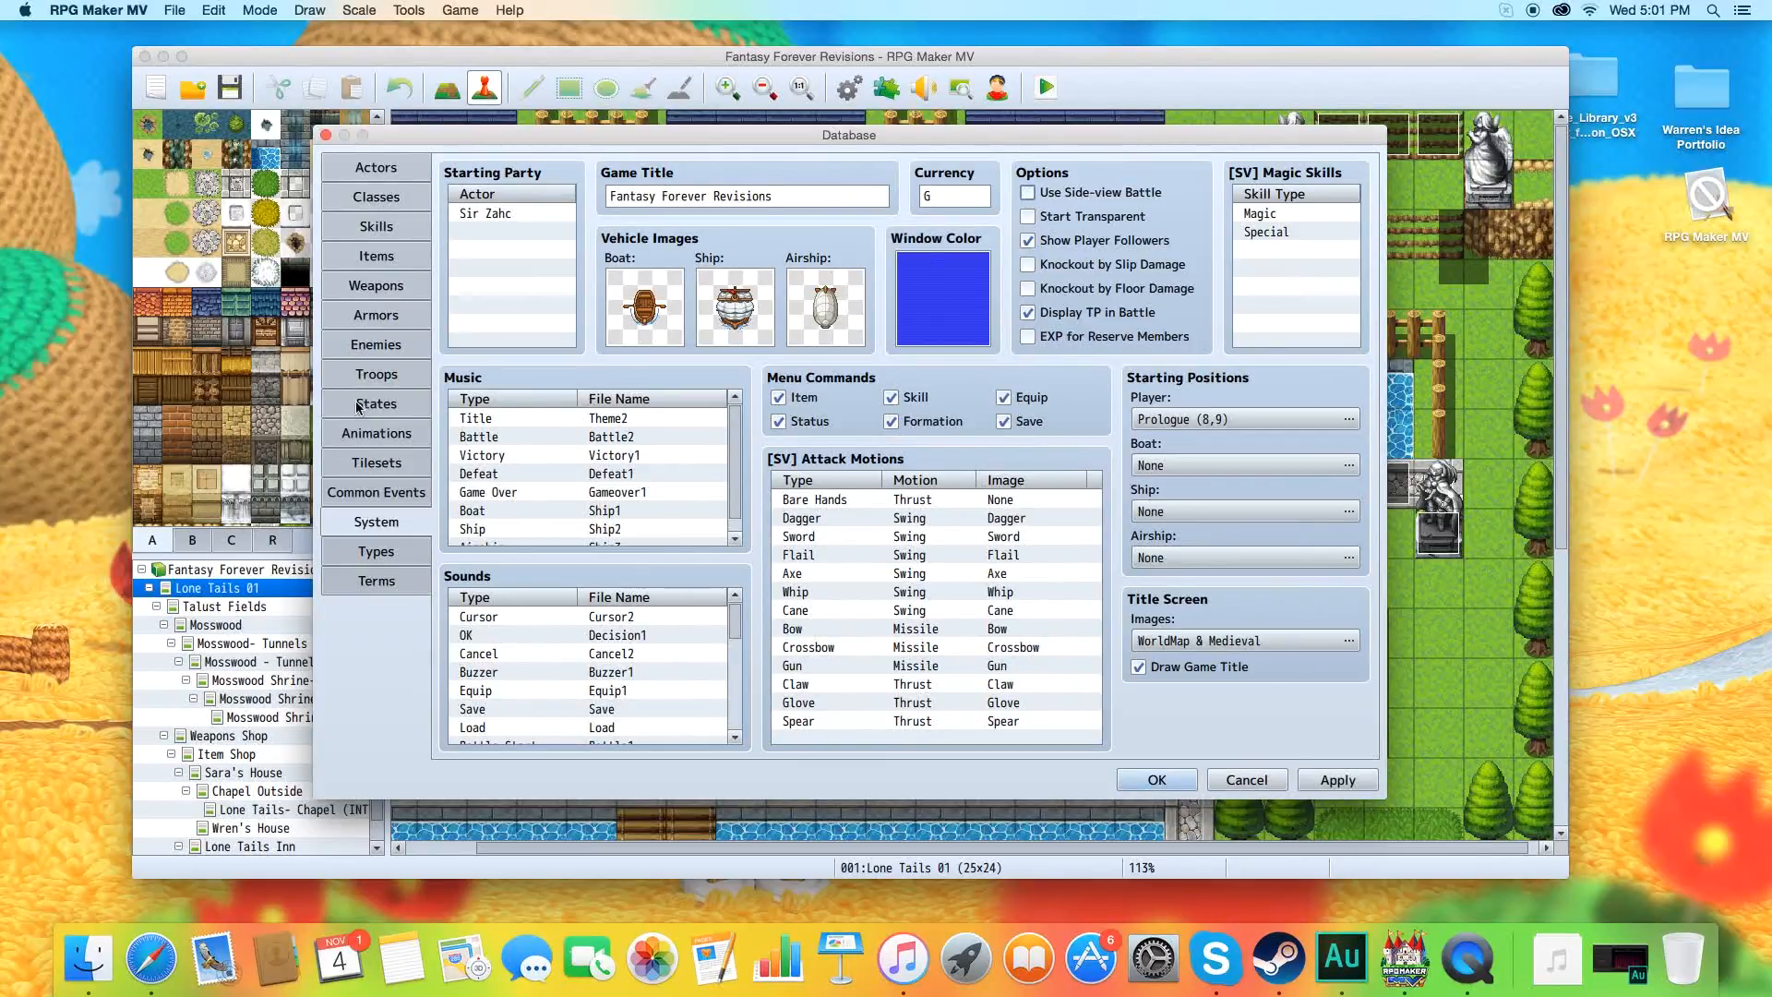
Assign the peregrin battler image to blank enemy entry 0014 in the Enemies section.
click(380, 347)
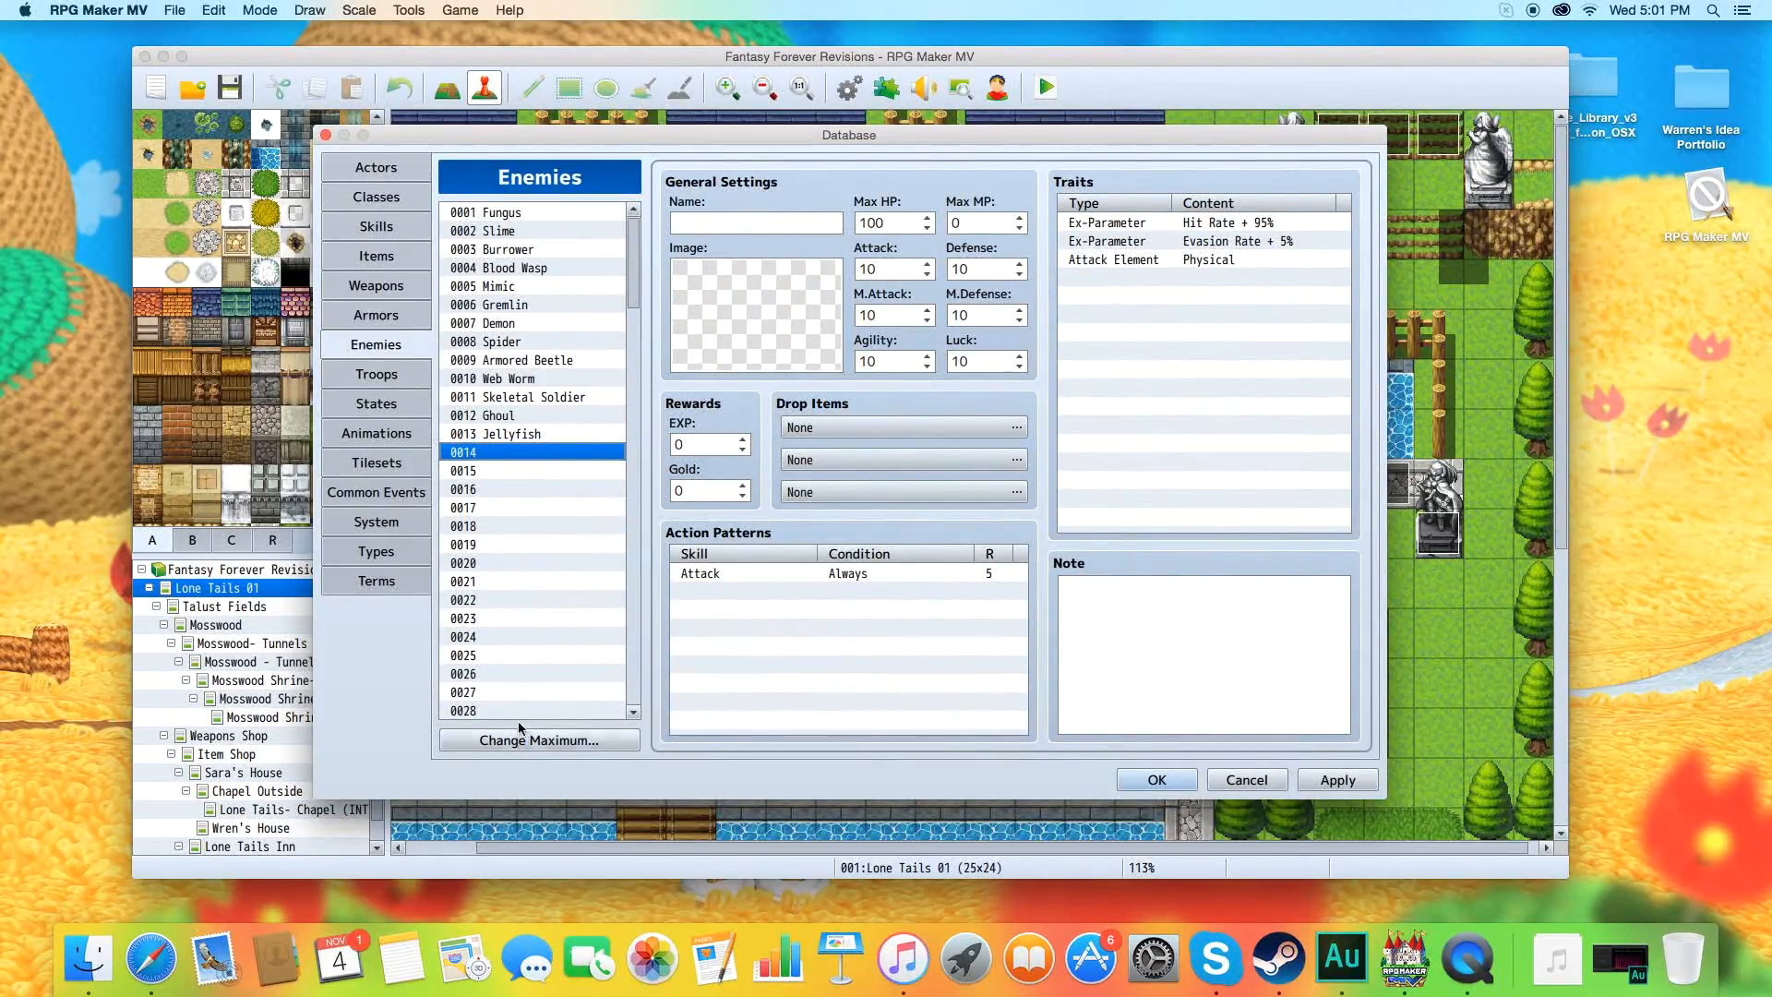
double_click(734, 334)
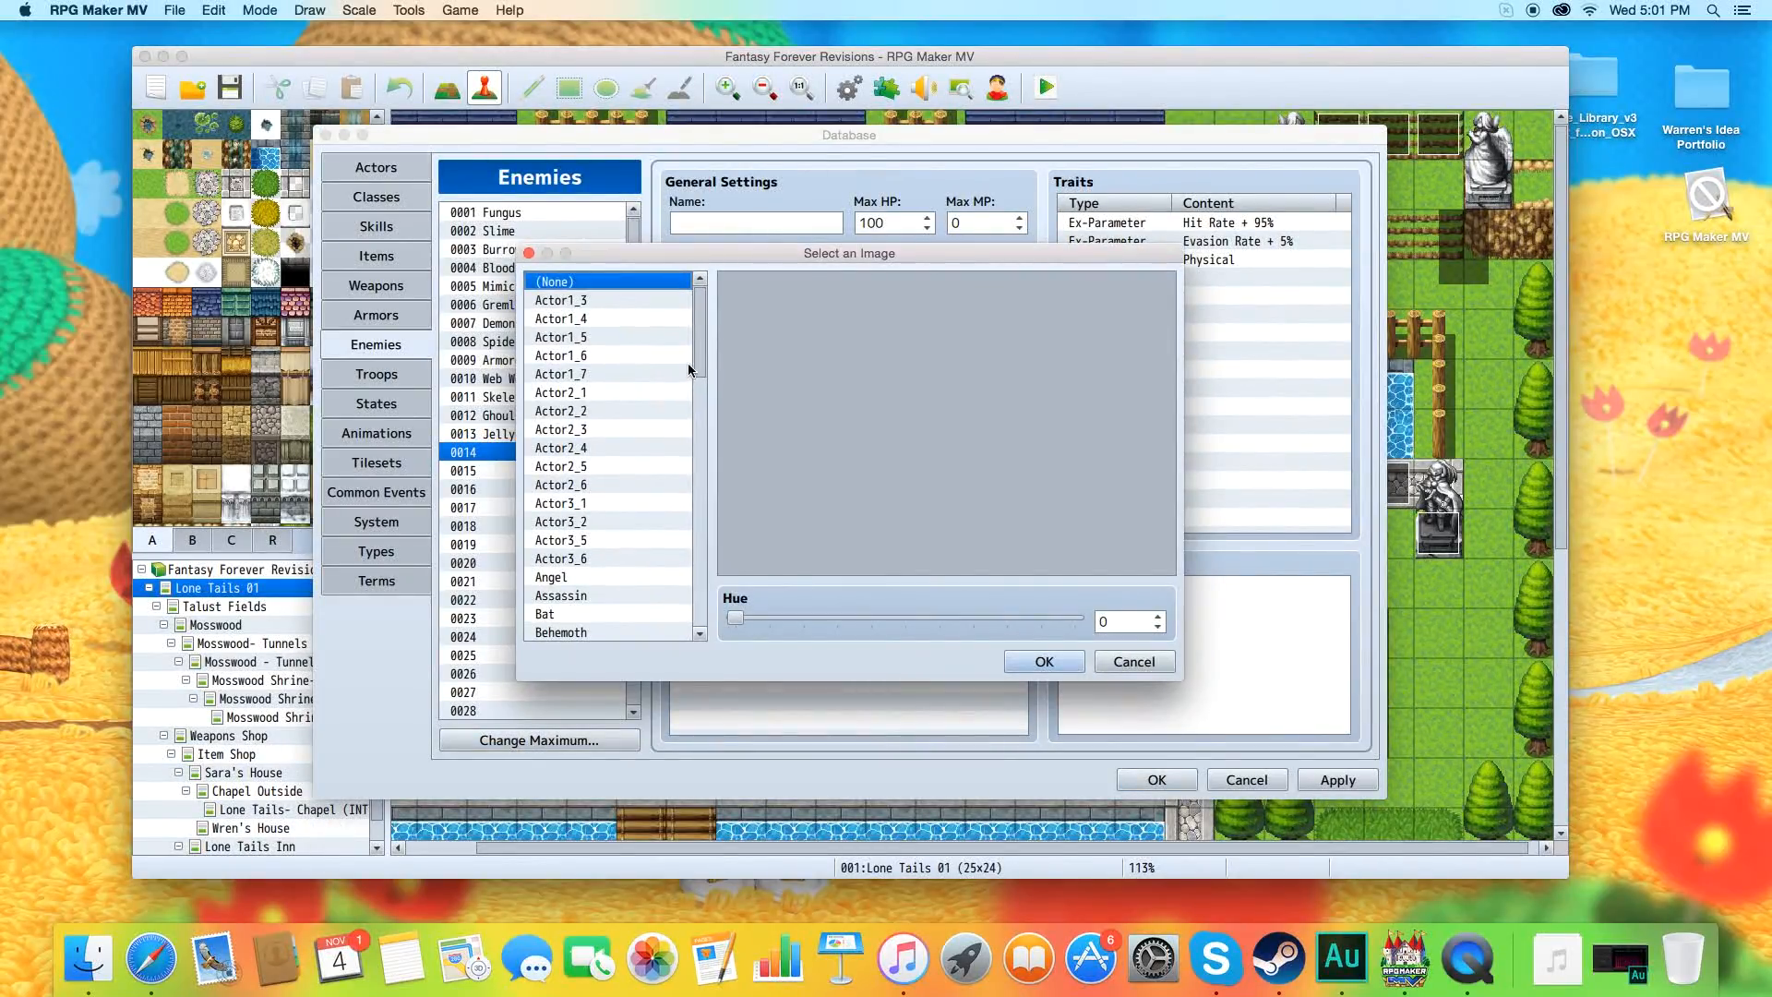
scroll(690, 388, down, 10)
scroll(688, 489, down, 5)
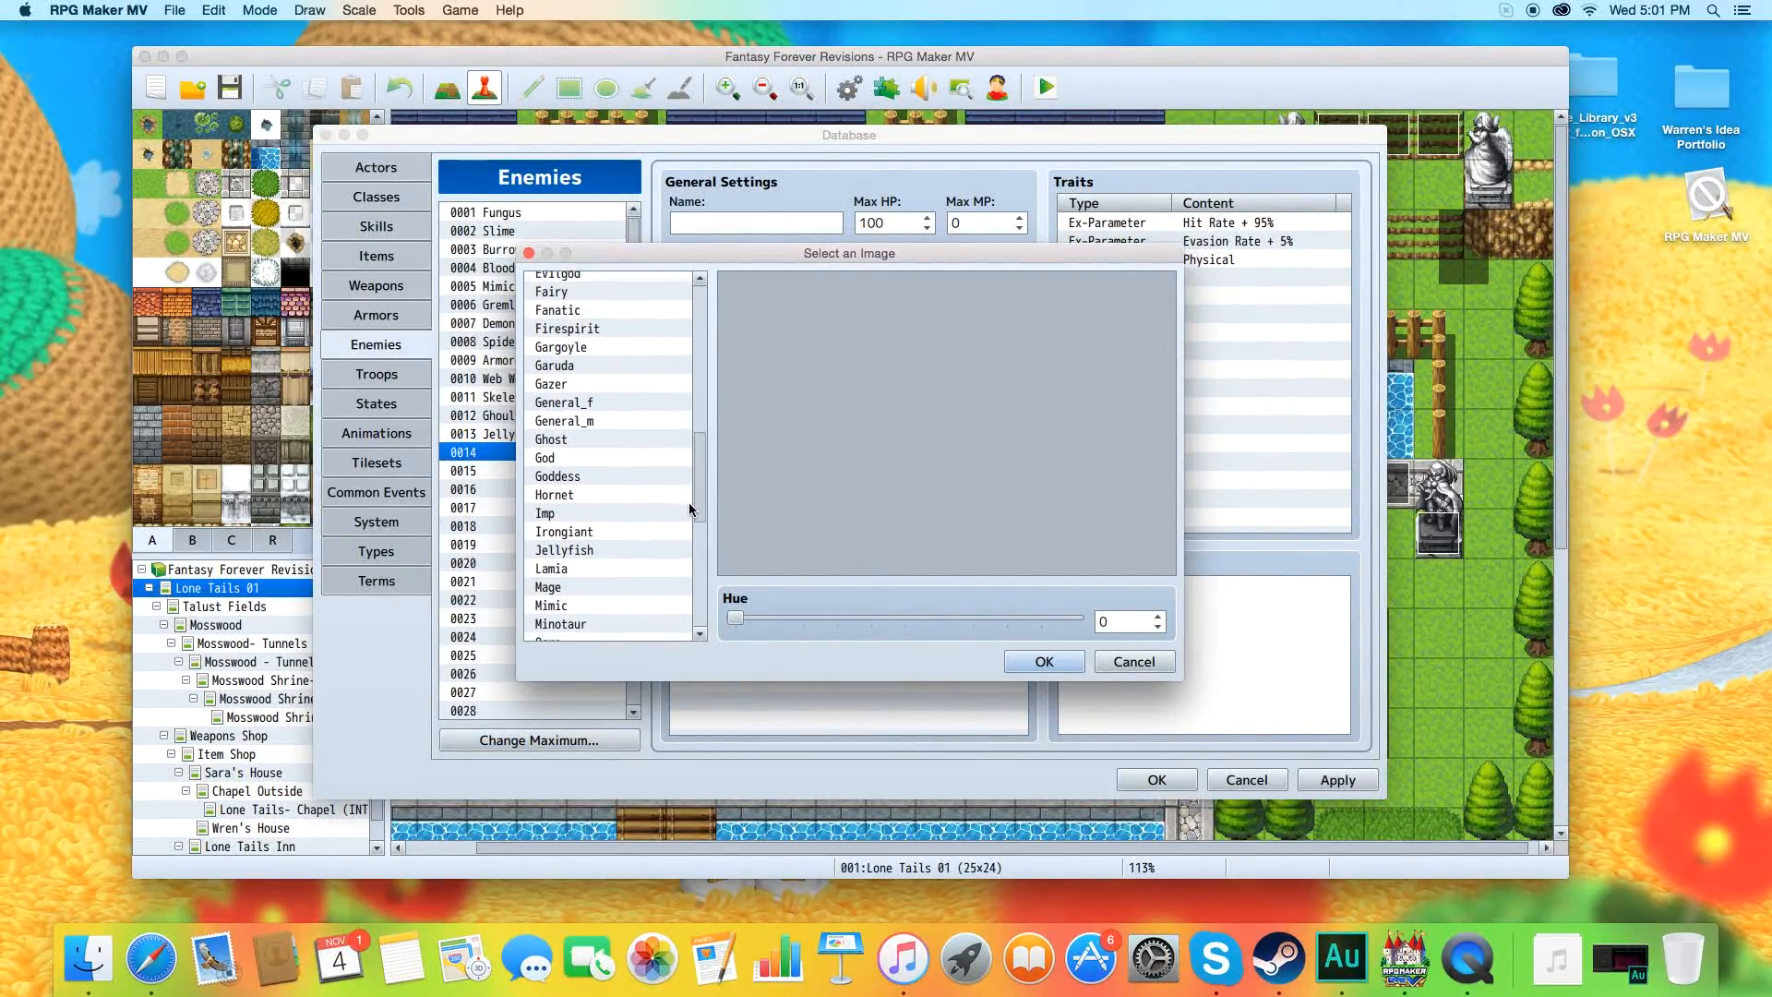
scroll(688, 539, down, 5)
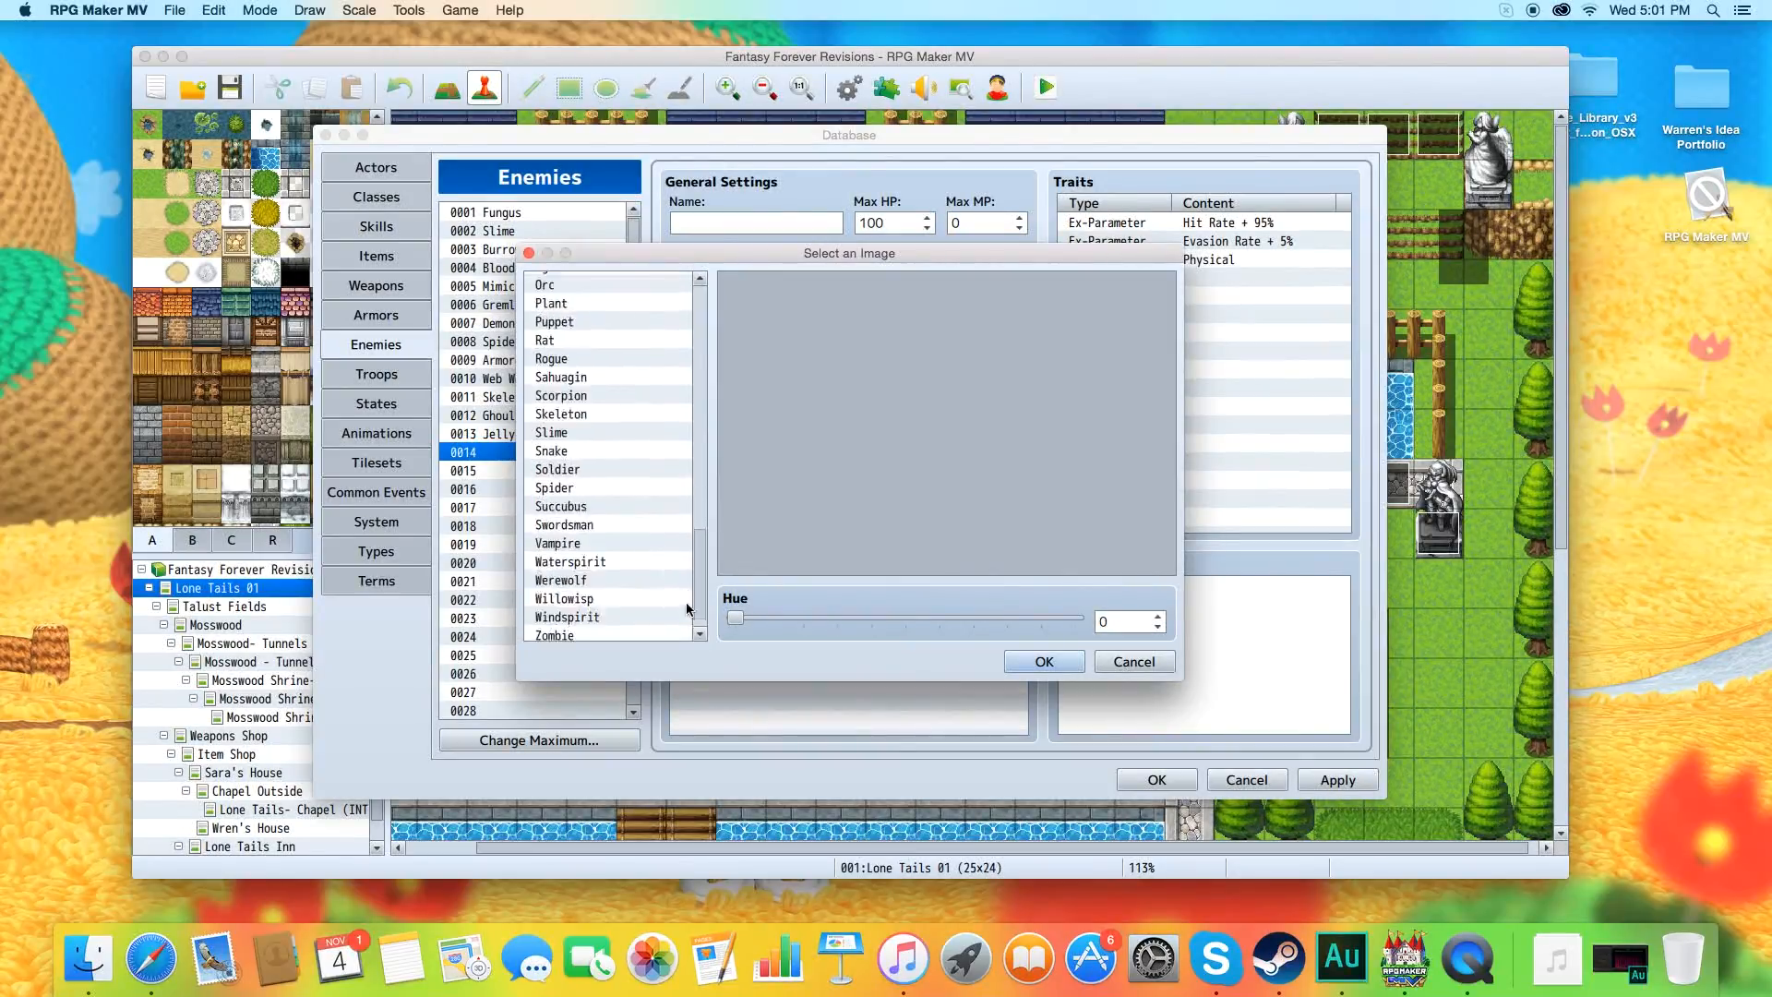
click(649, 633)
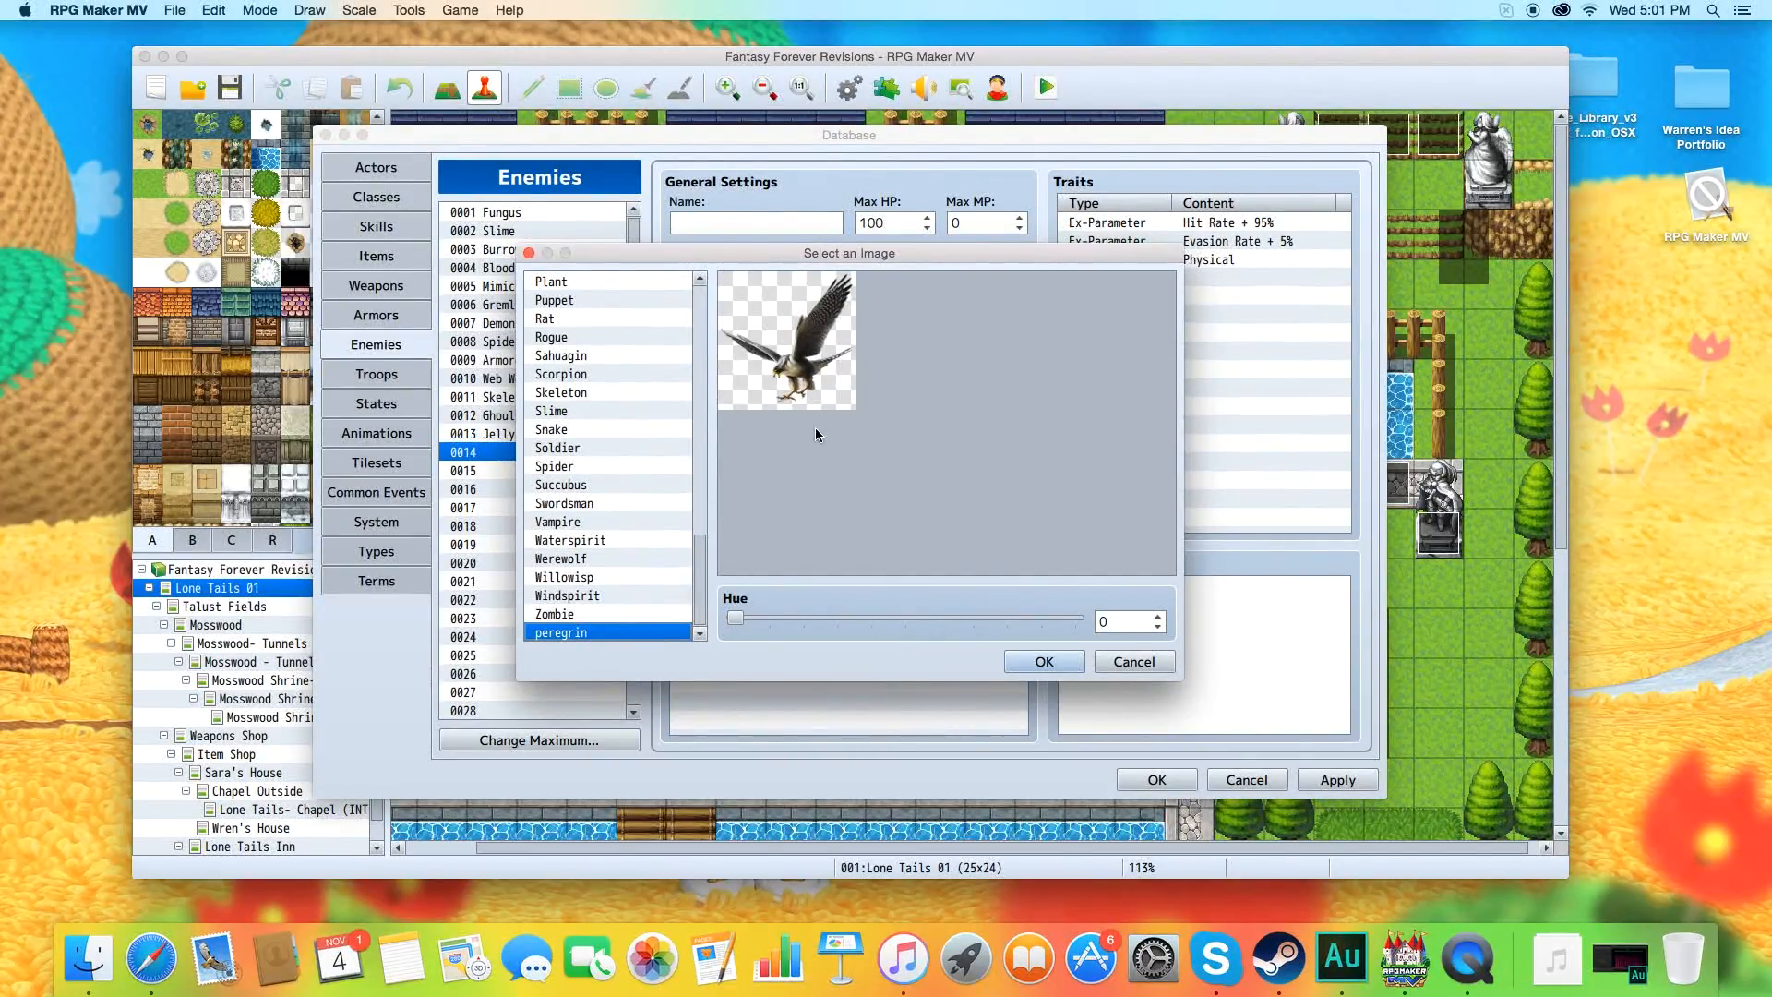
click(1043, 662)
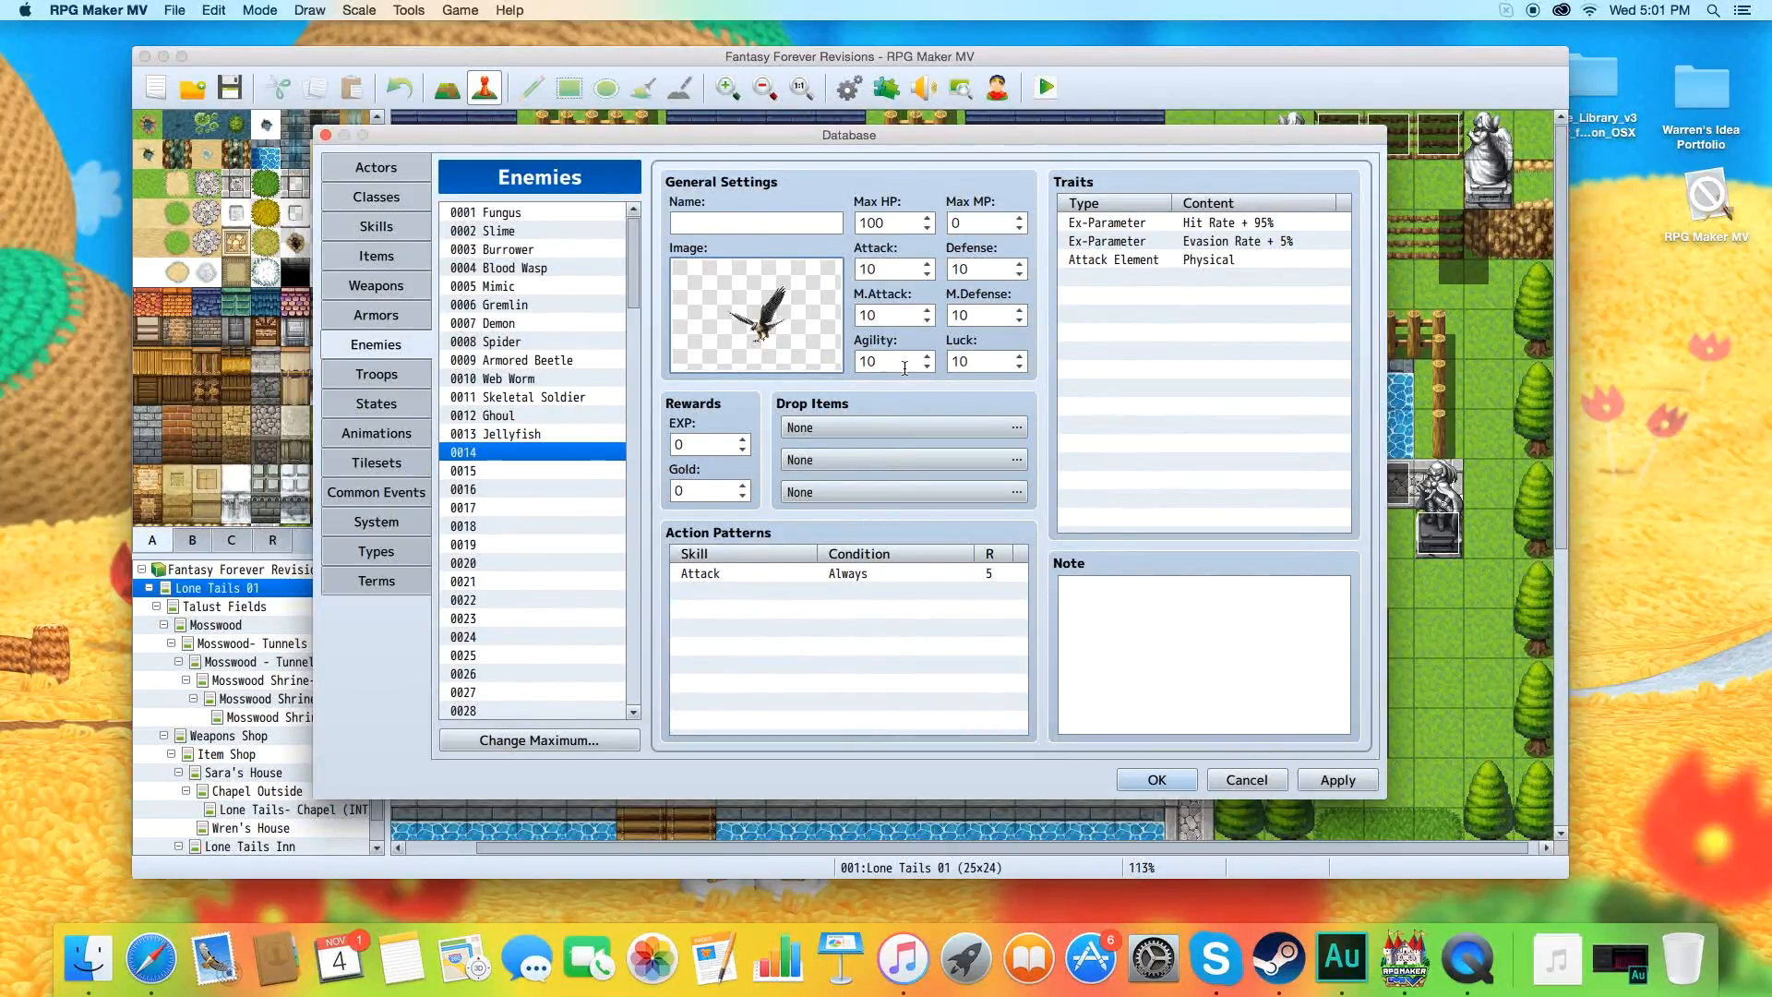
Name enemy 0014 Hawk and apply the database changes.
click(784, 223)
text(Hawk)
click(1311, 781)
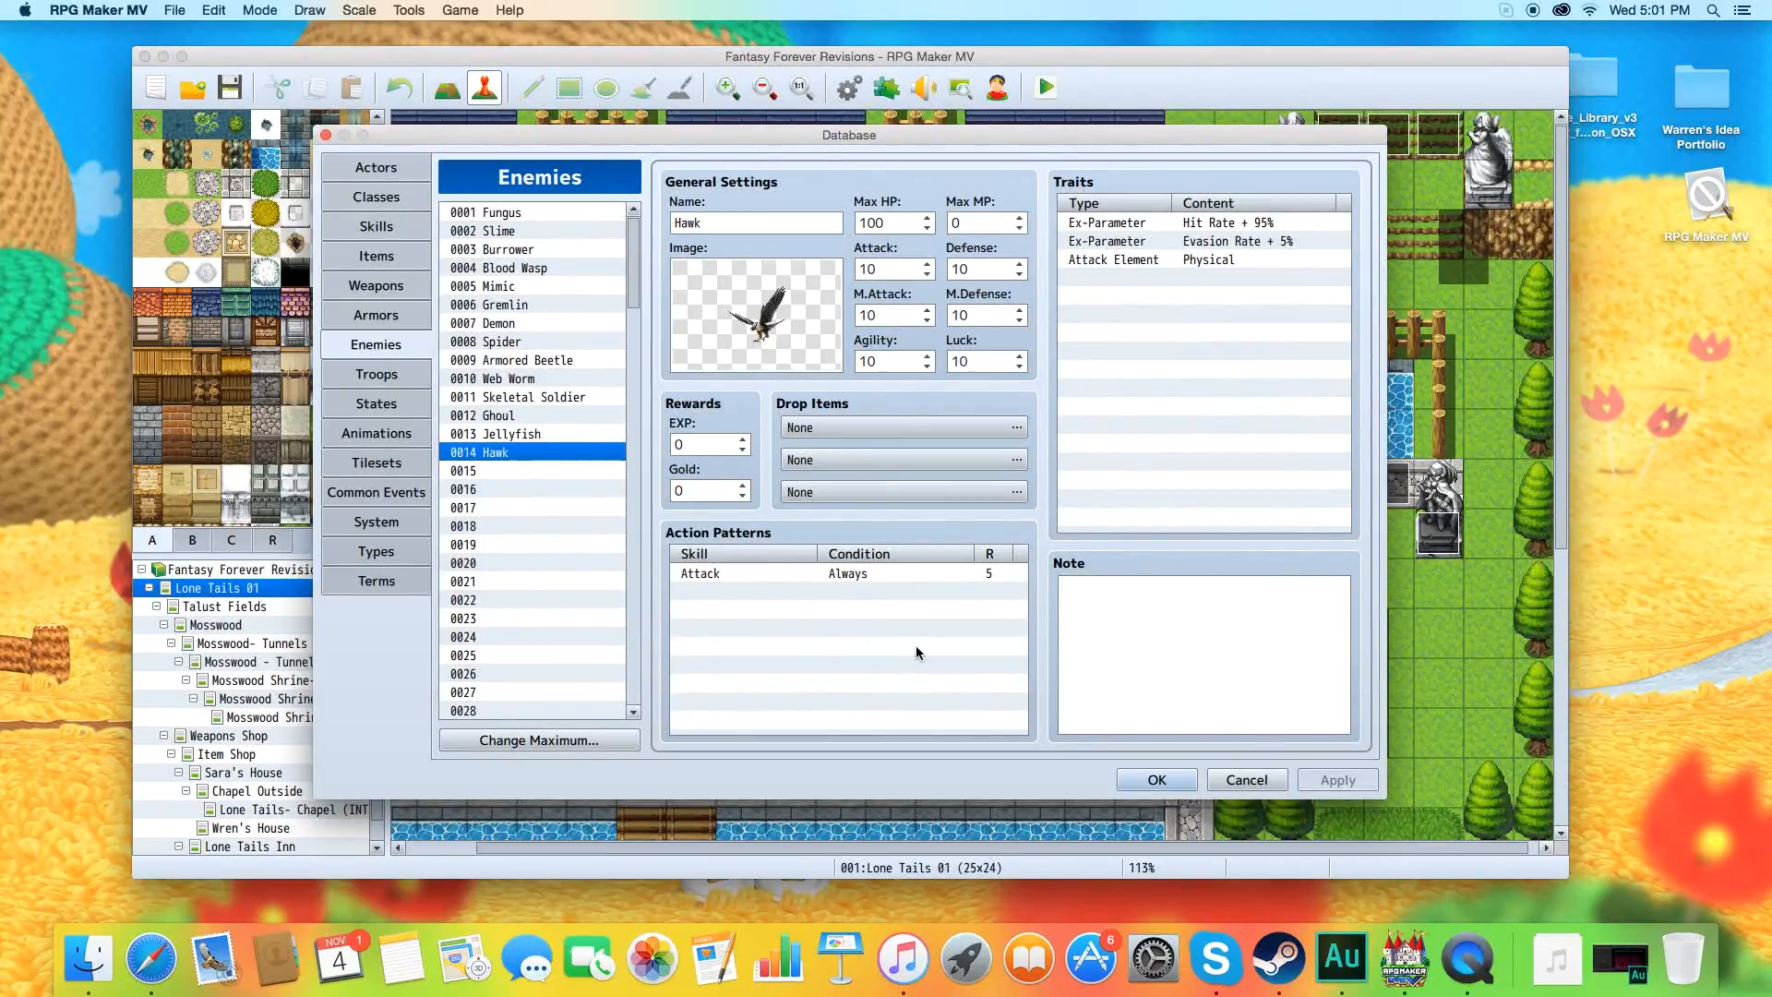
Add the Hawk enemy to blank troop 0015, place it slightly higher on the battlefield, and apply the change.
click(372, 377)
click(508, 473)
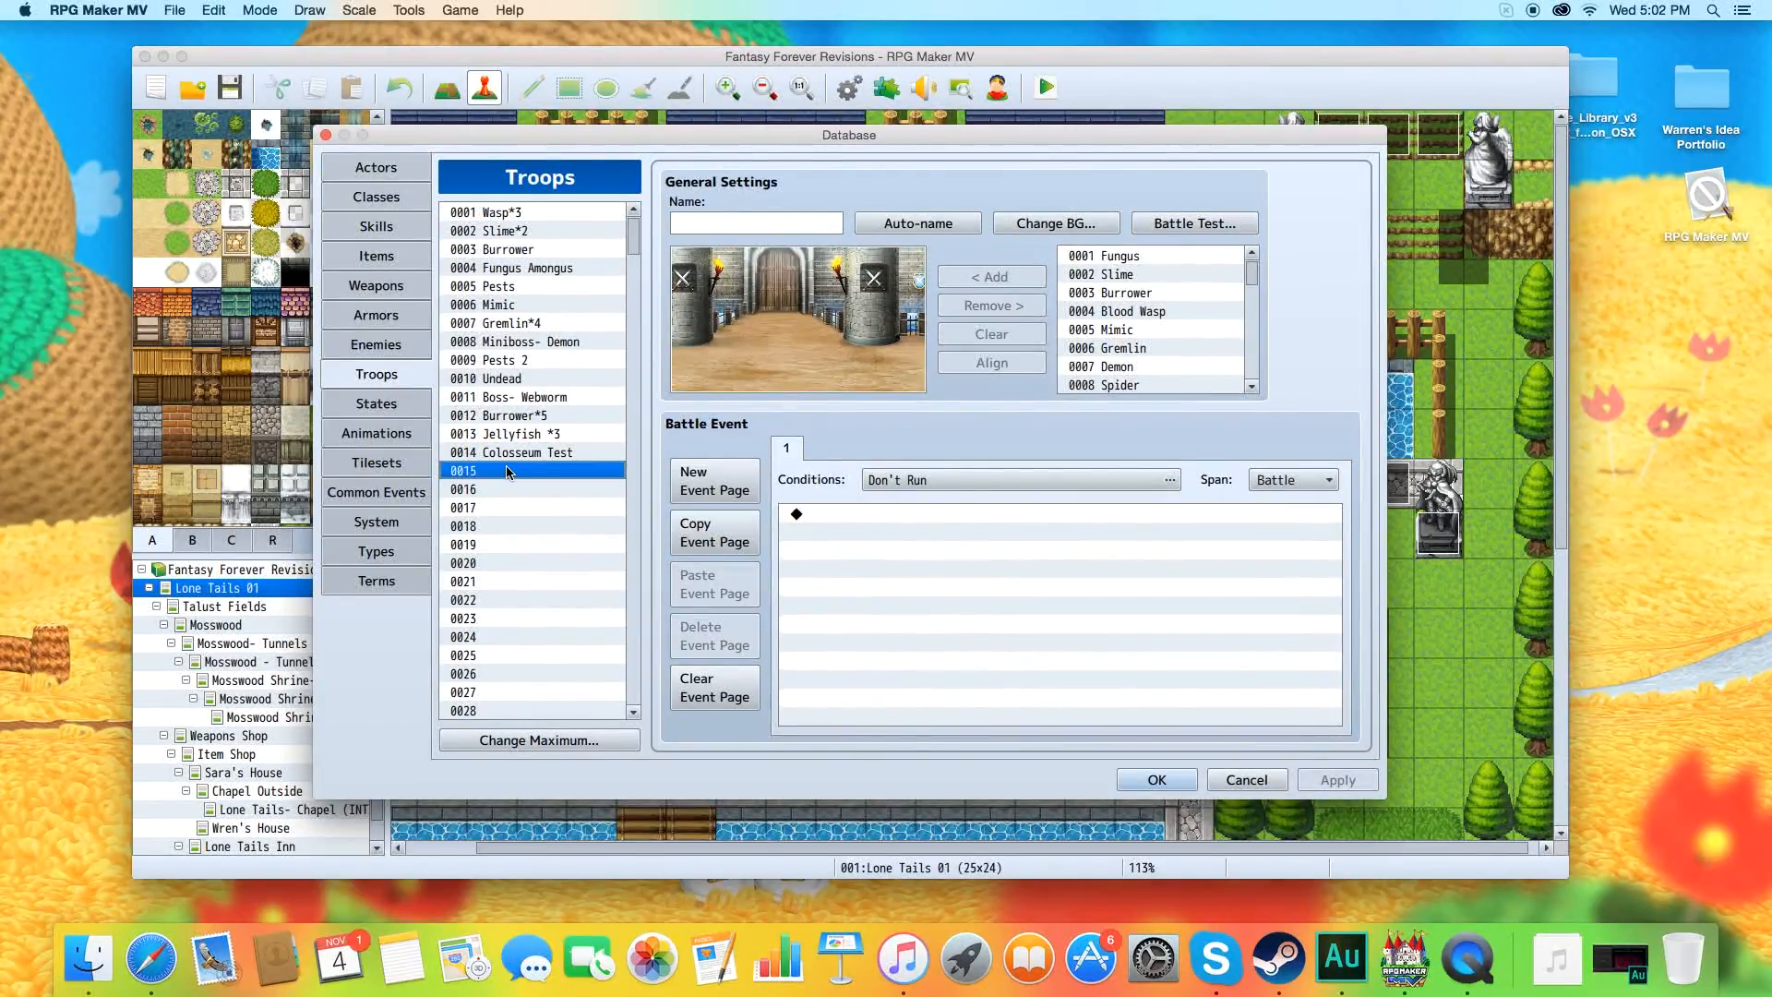
scroll(1149, 367, down, 5)
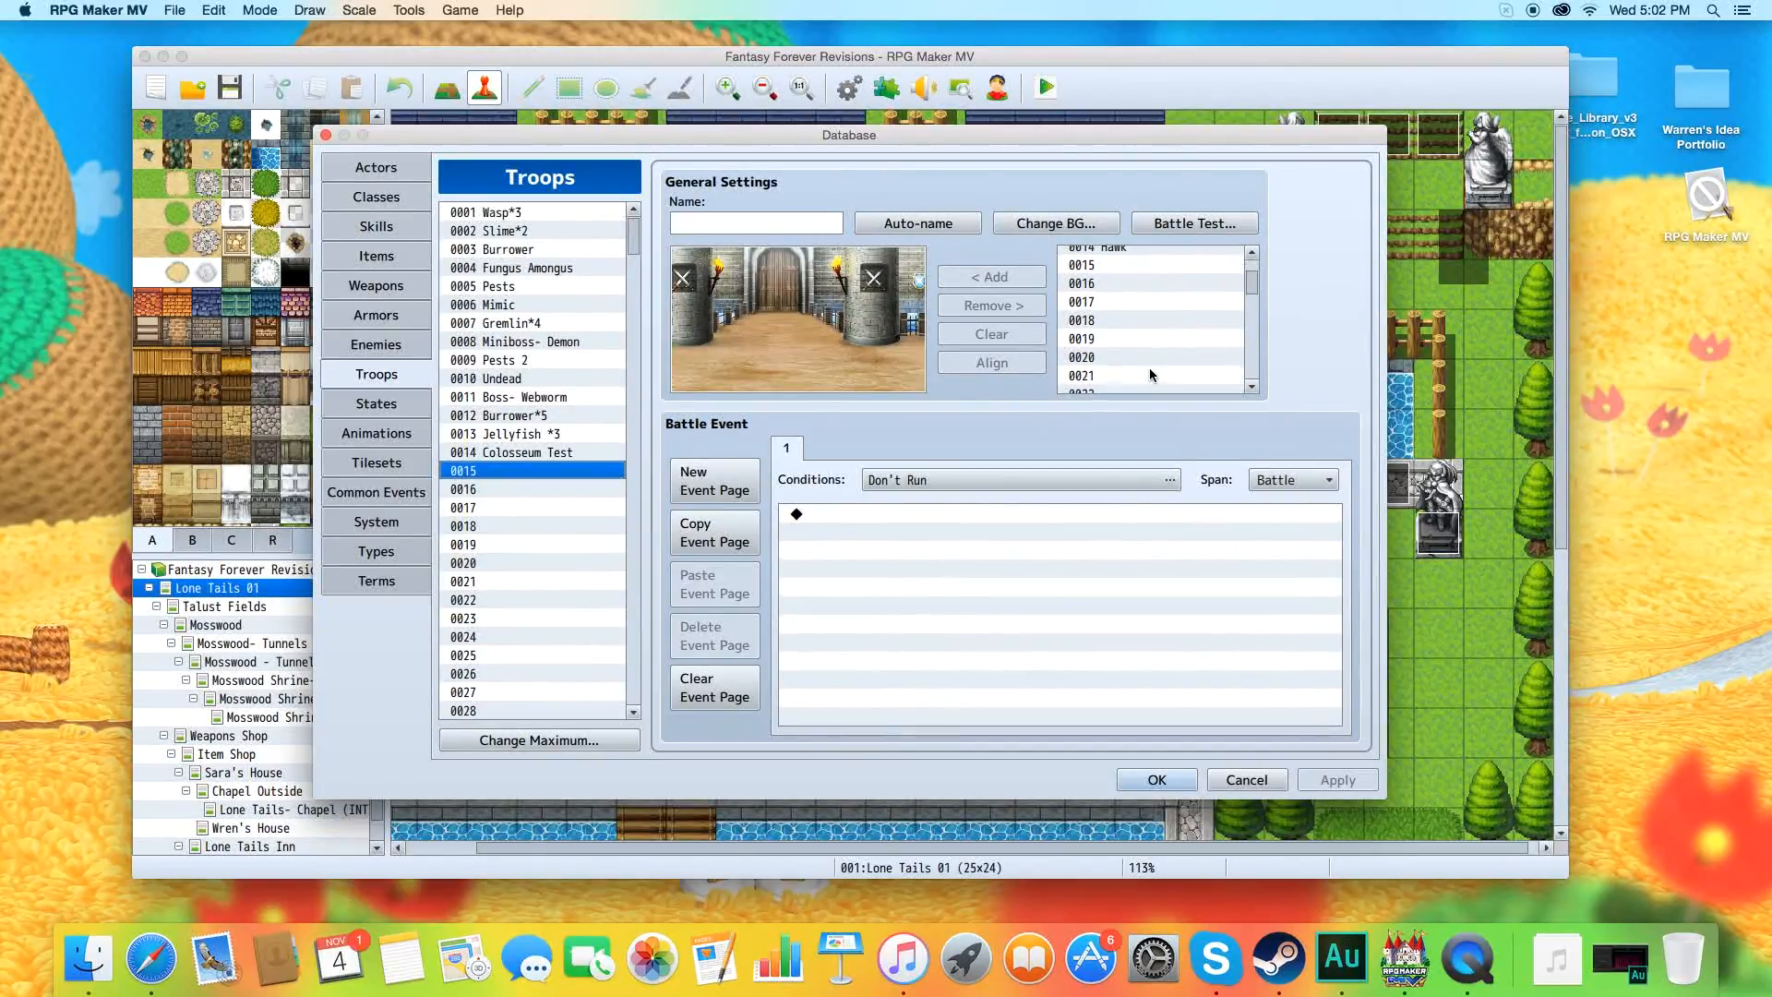
click(1133, 280)
click(1019, 289)
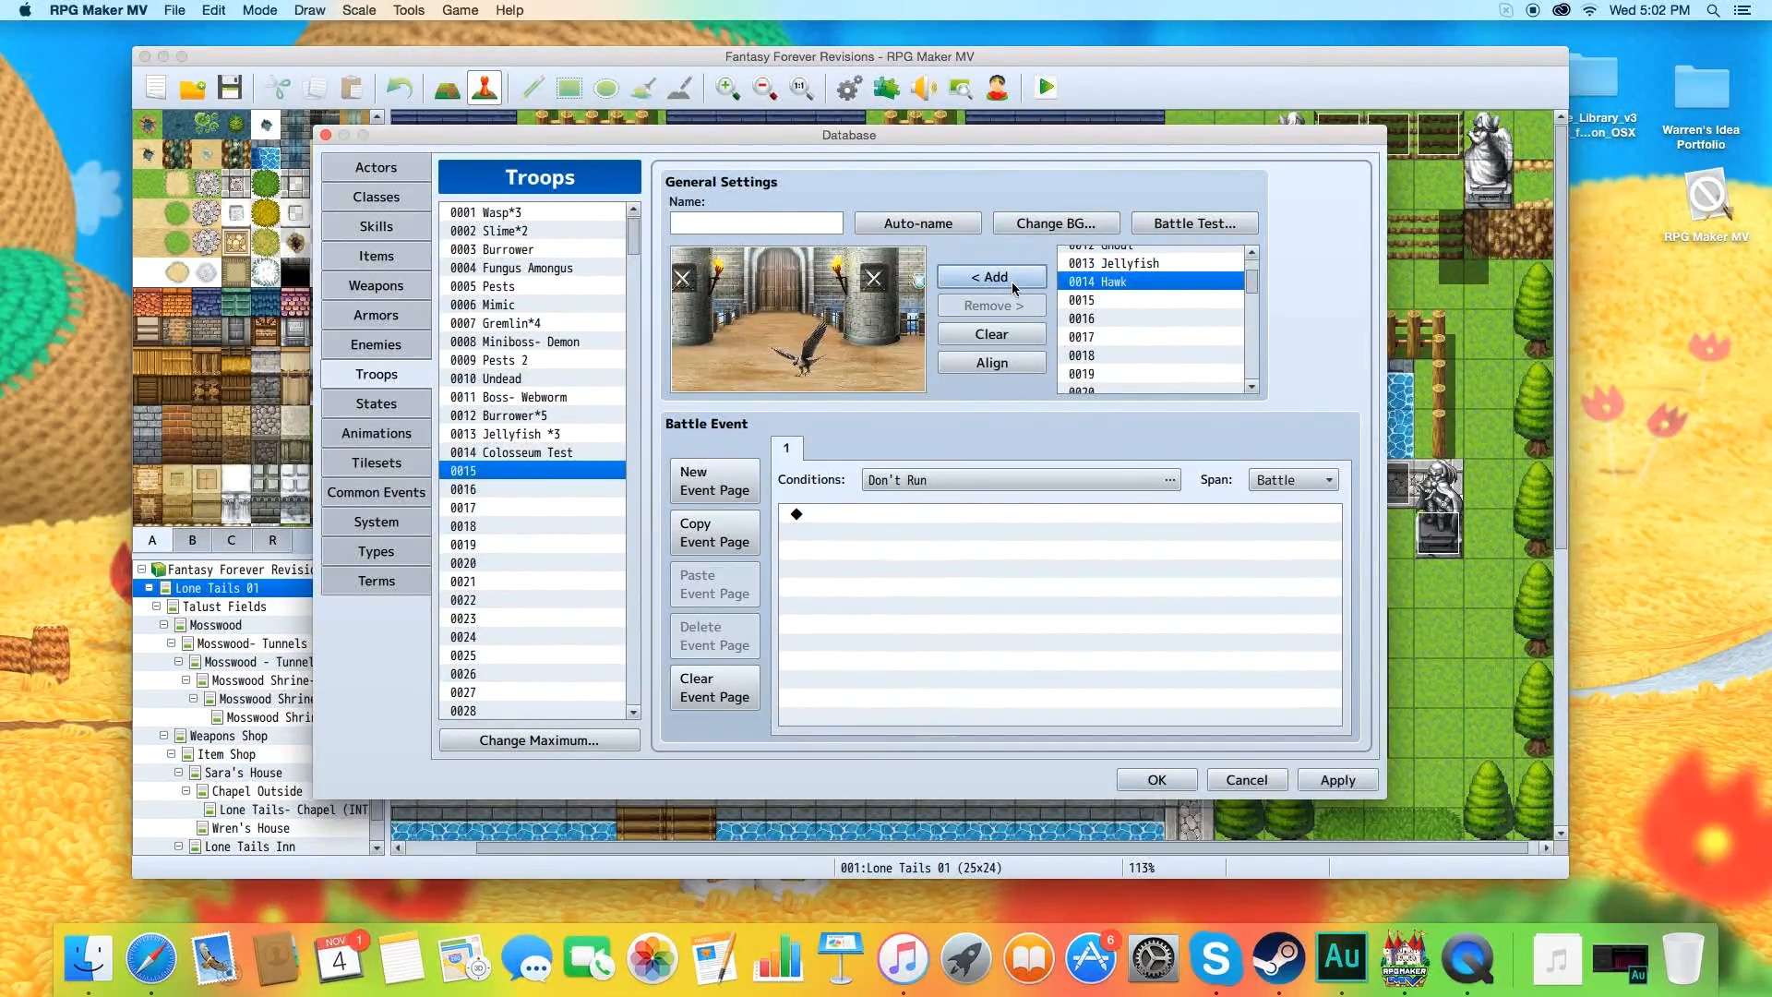
drag(795, 373, 789, 330)
click(1329, 779)
Run a front-view battle test of troop 0015, have the party attack the Hawk, and close the test window.
click(1225, 223)
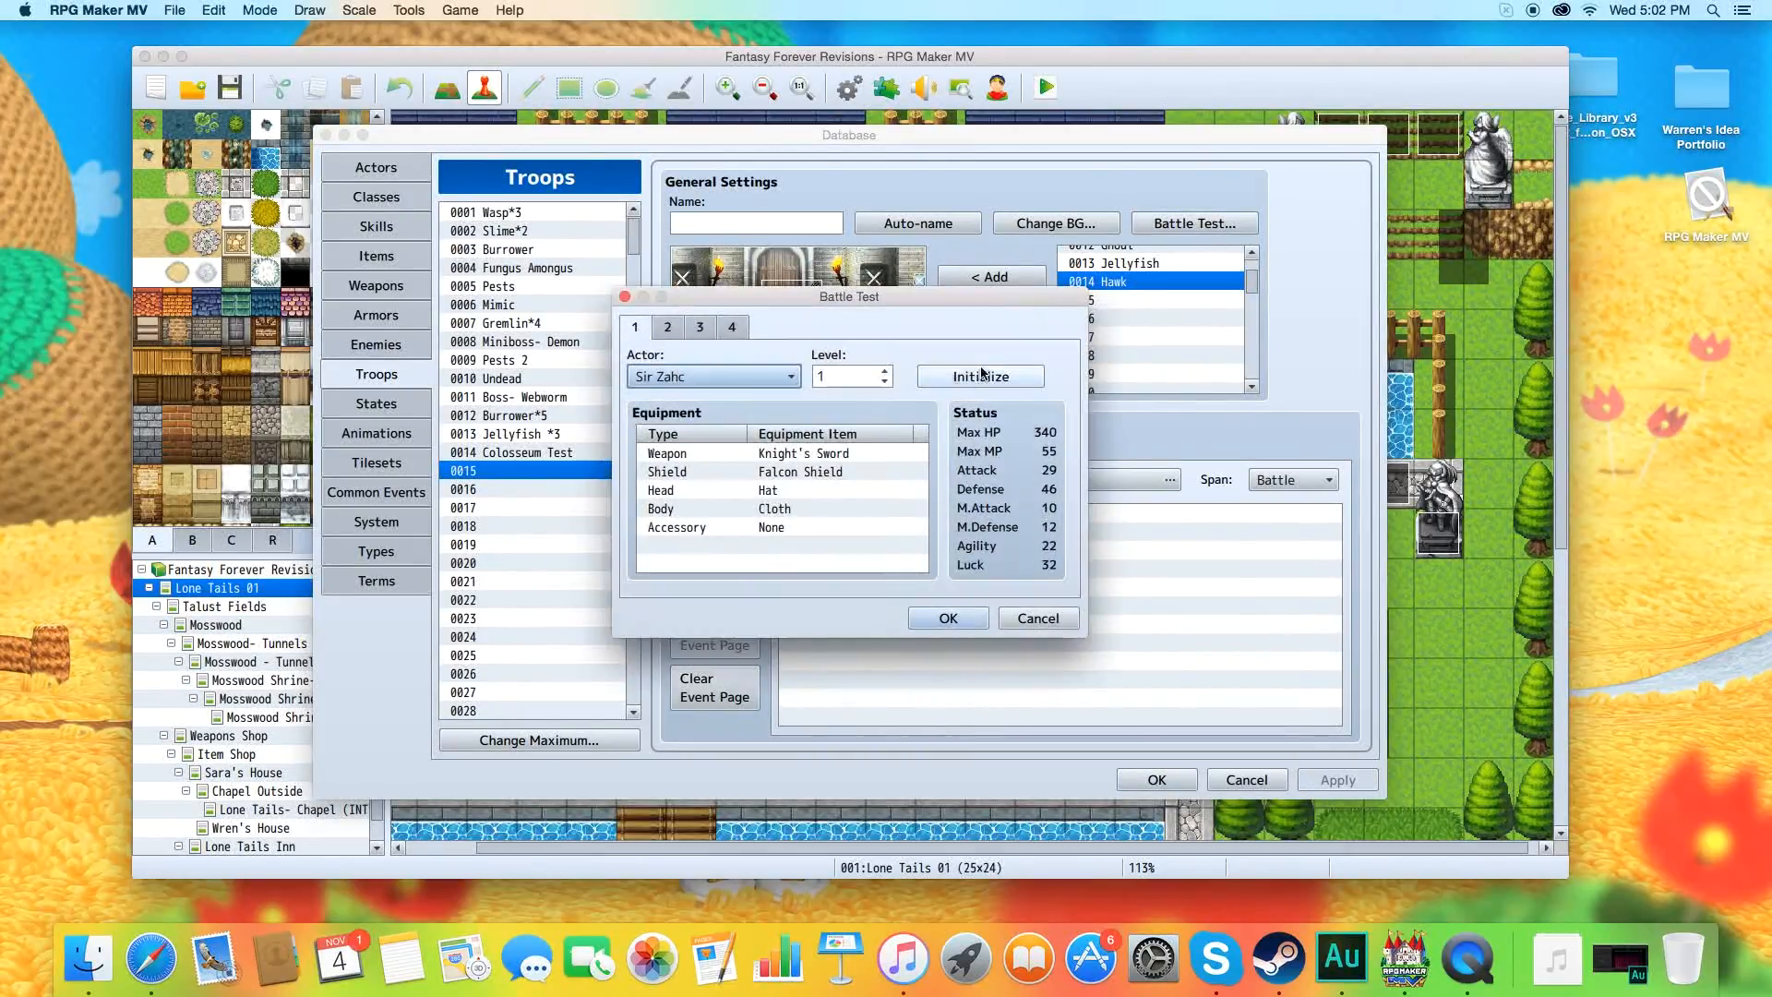
click(928, 612)
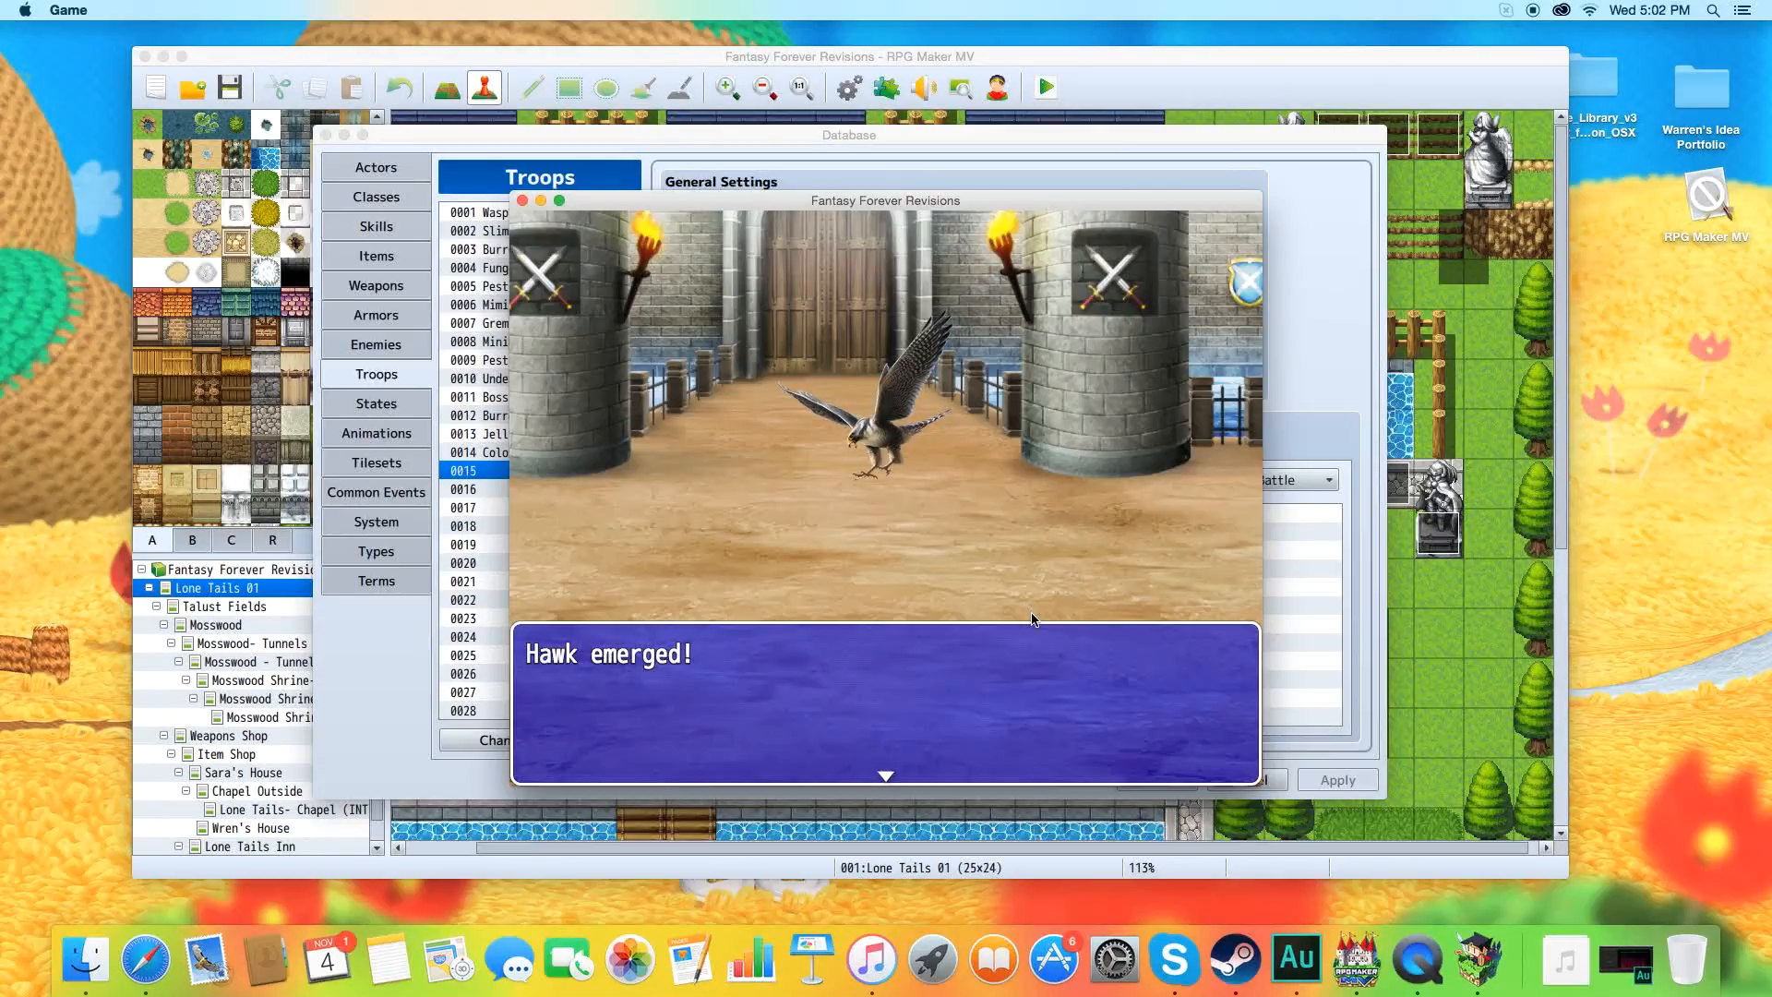
key(Return)
key(Return)
key(Return)
key(Return)
key(Return)
key(Return)
key(Return)
key(Return)
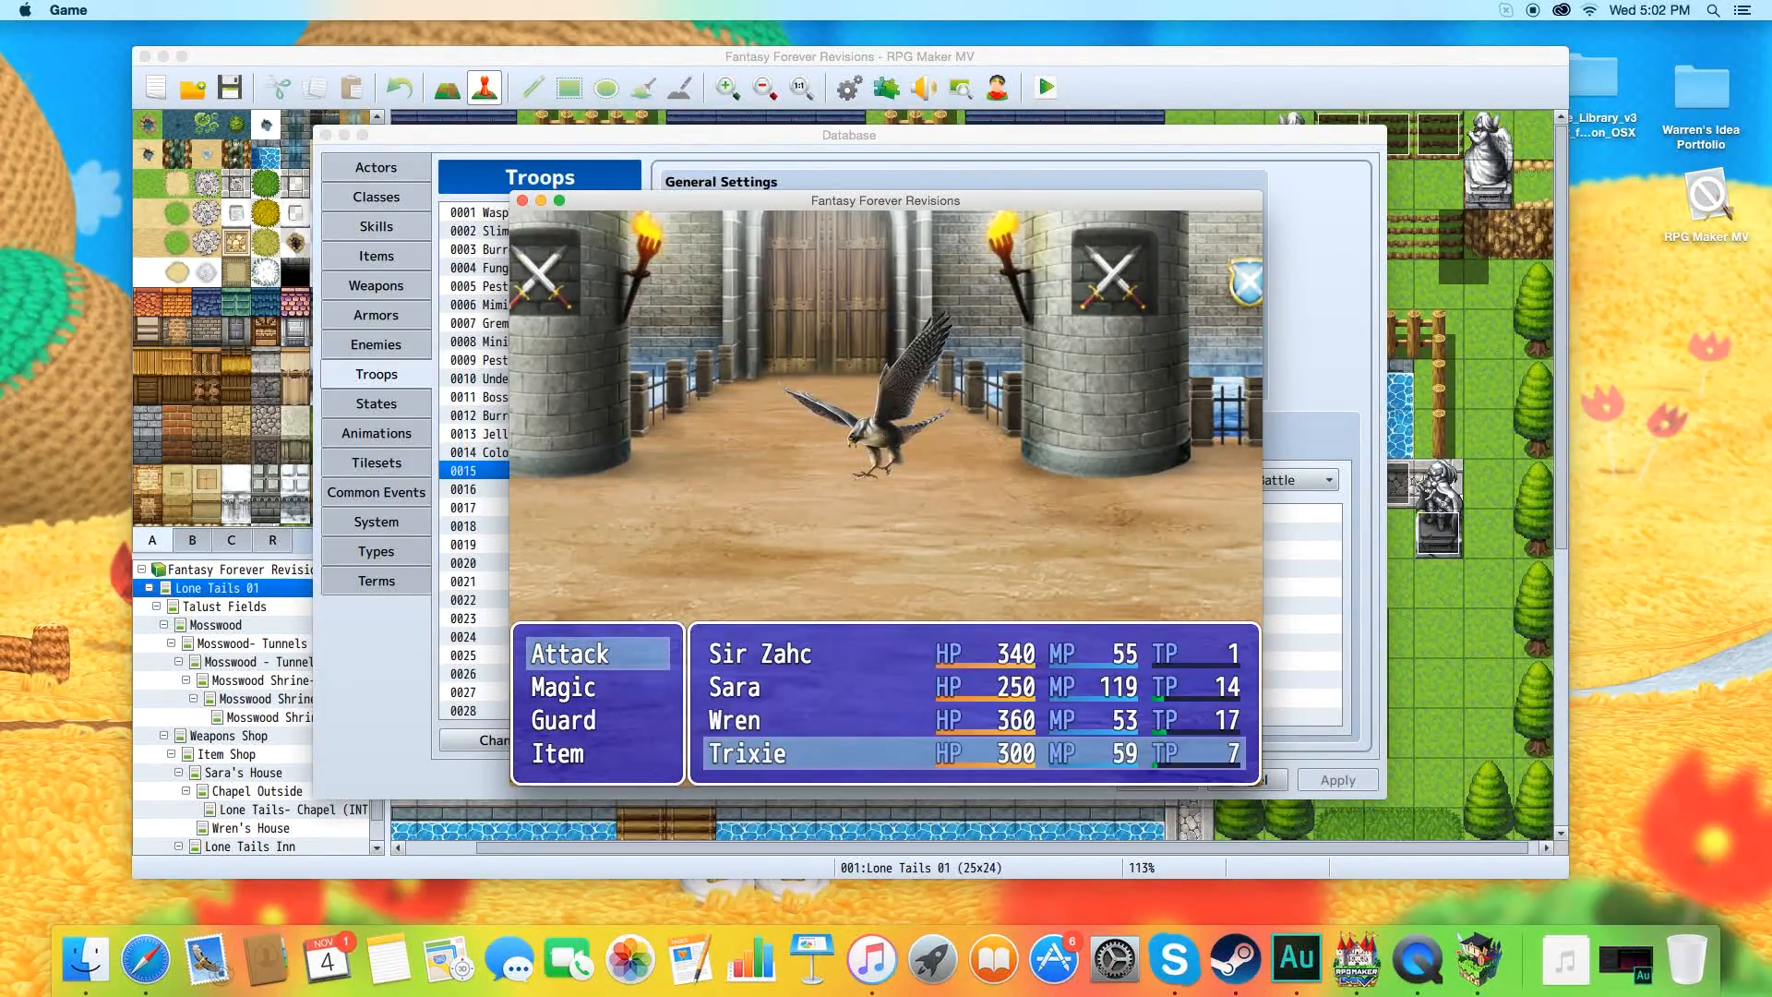
key(Return)
key(Return)
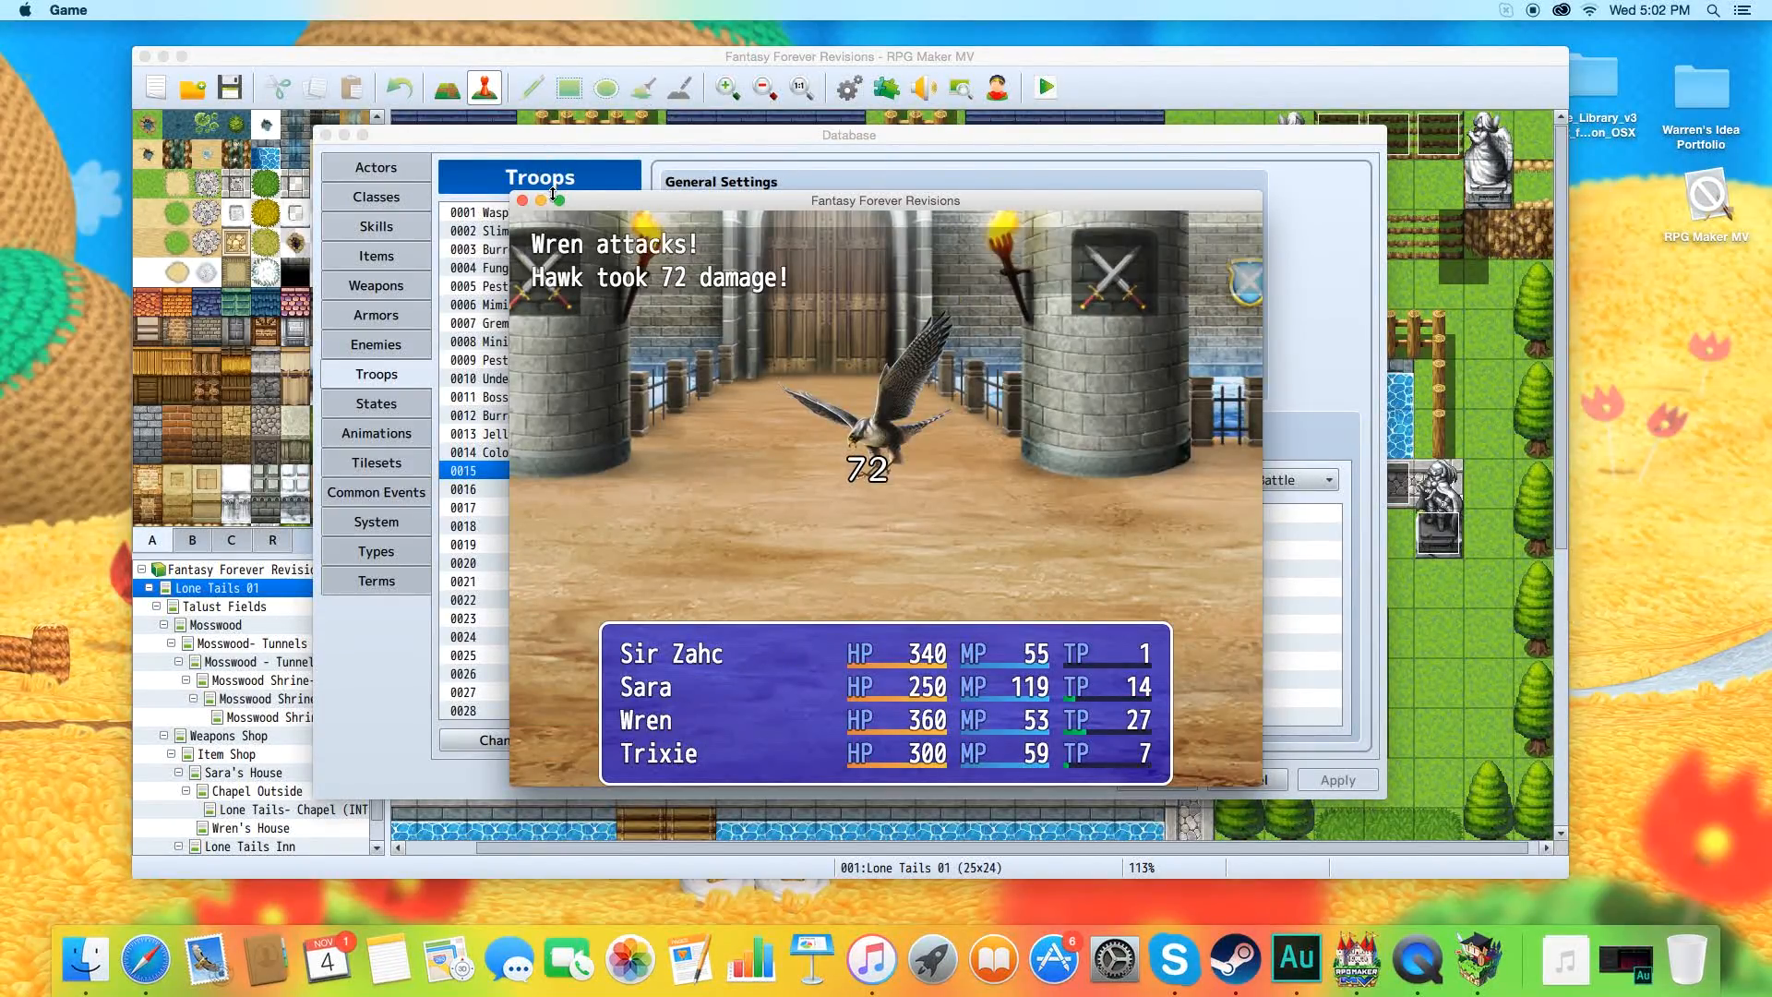
click(522, 200)
Enable Use Side-view Battle in the System settings, apply it, and view troop 0015 again.
drag(486, 137, 501, 120)
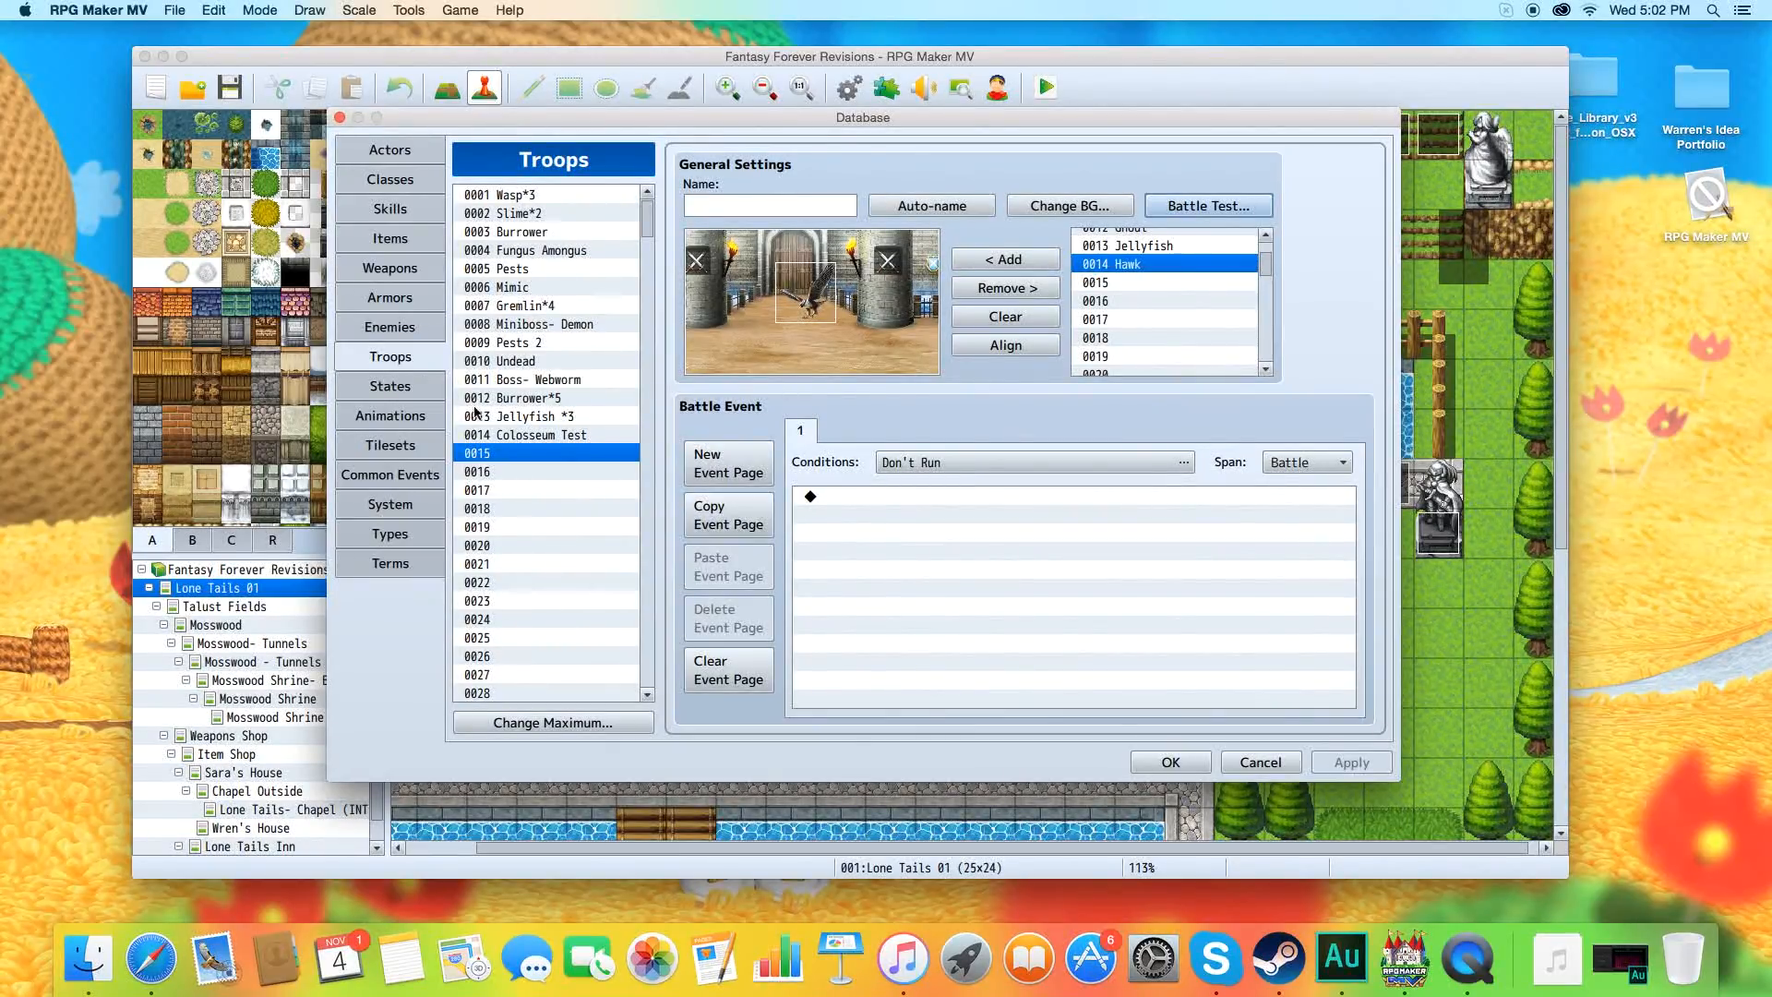
click(390, 504)
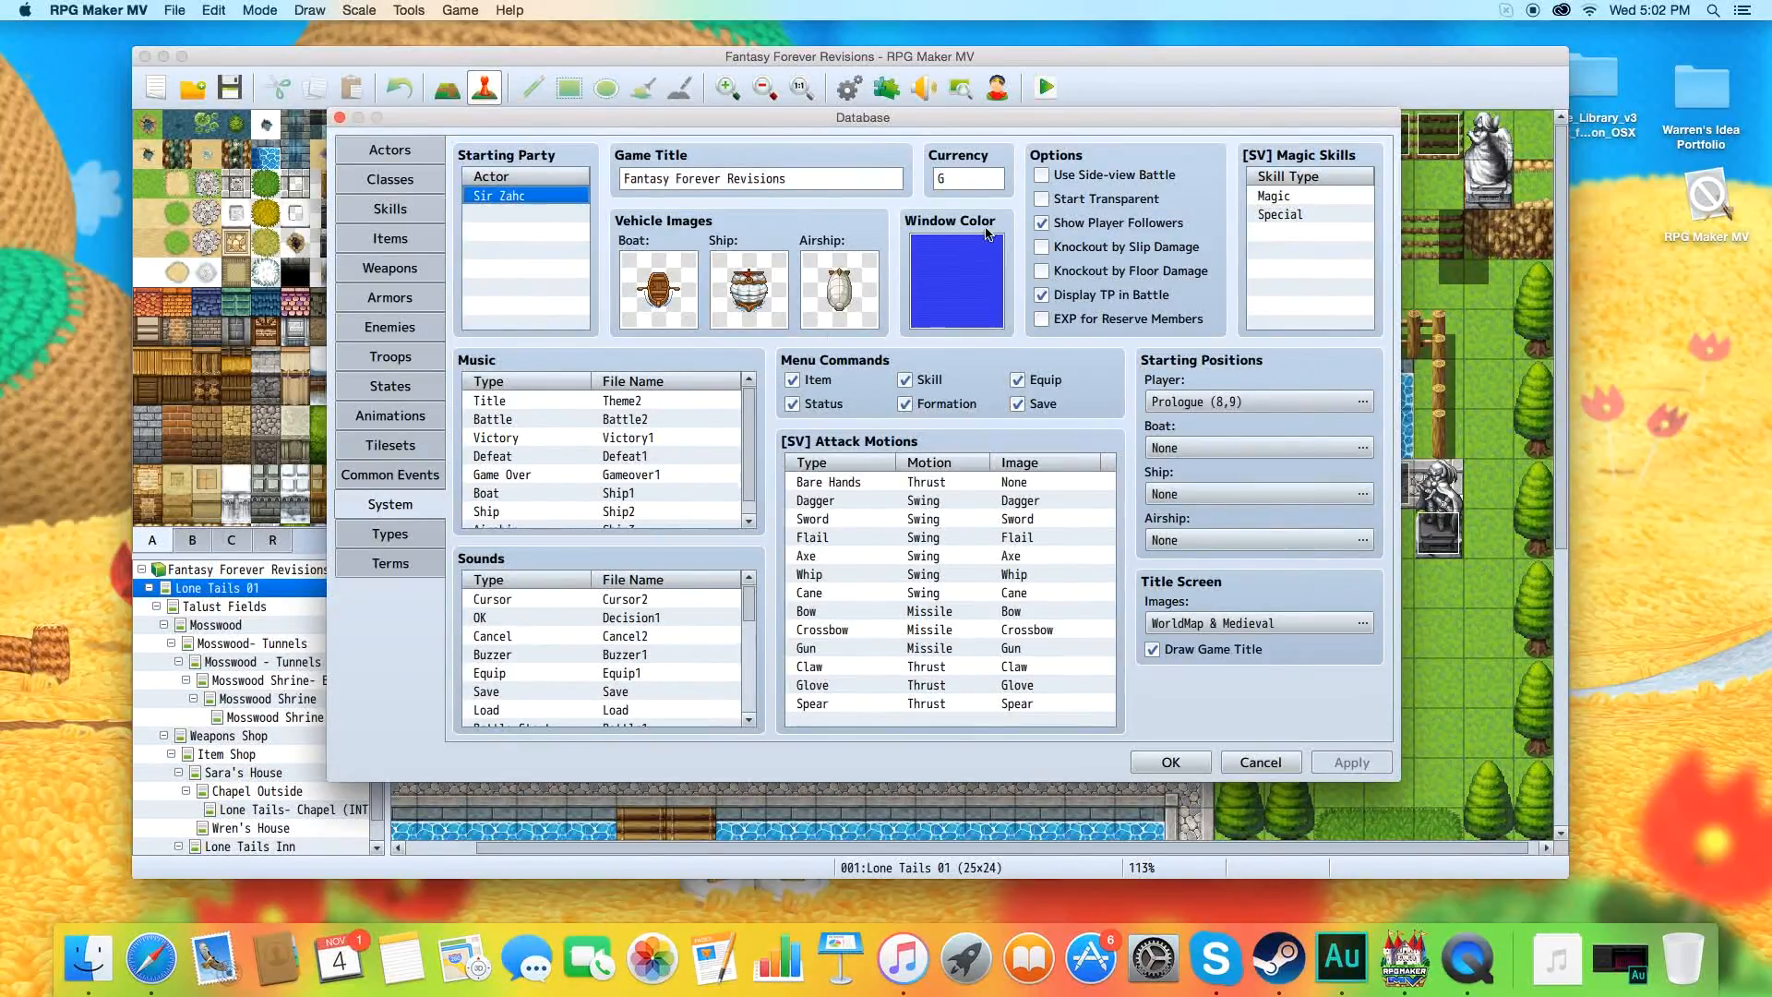
click(1041, 176)
click(1351, 762)
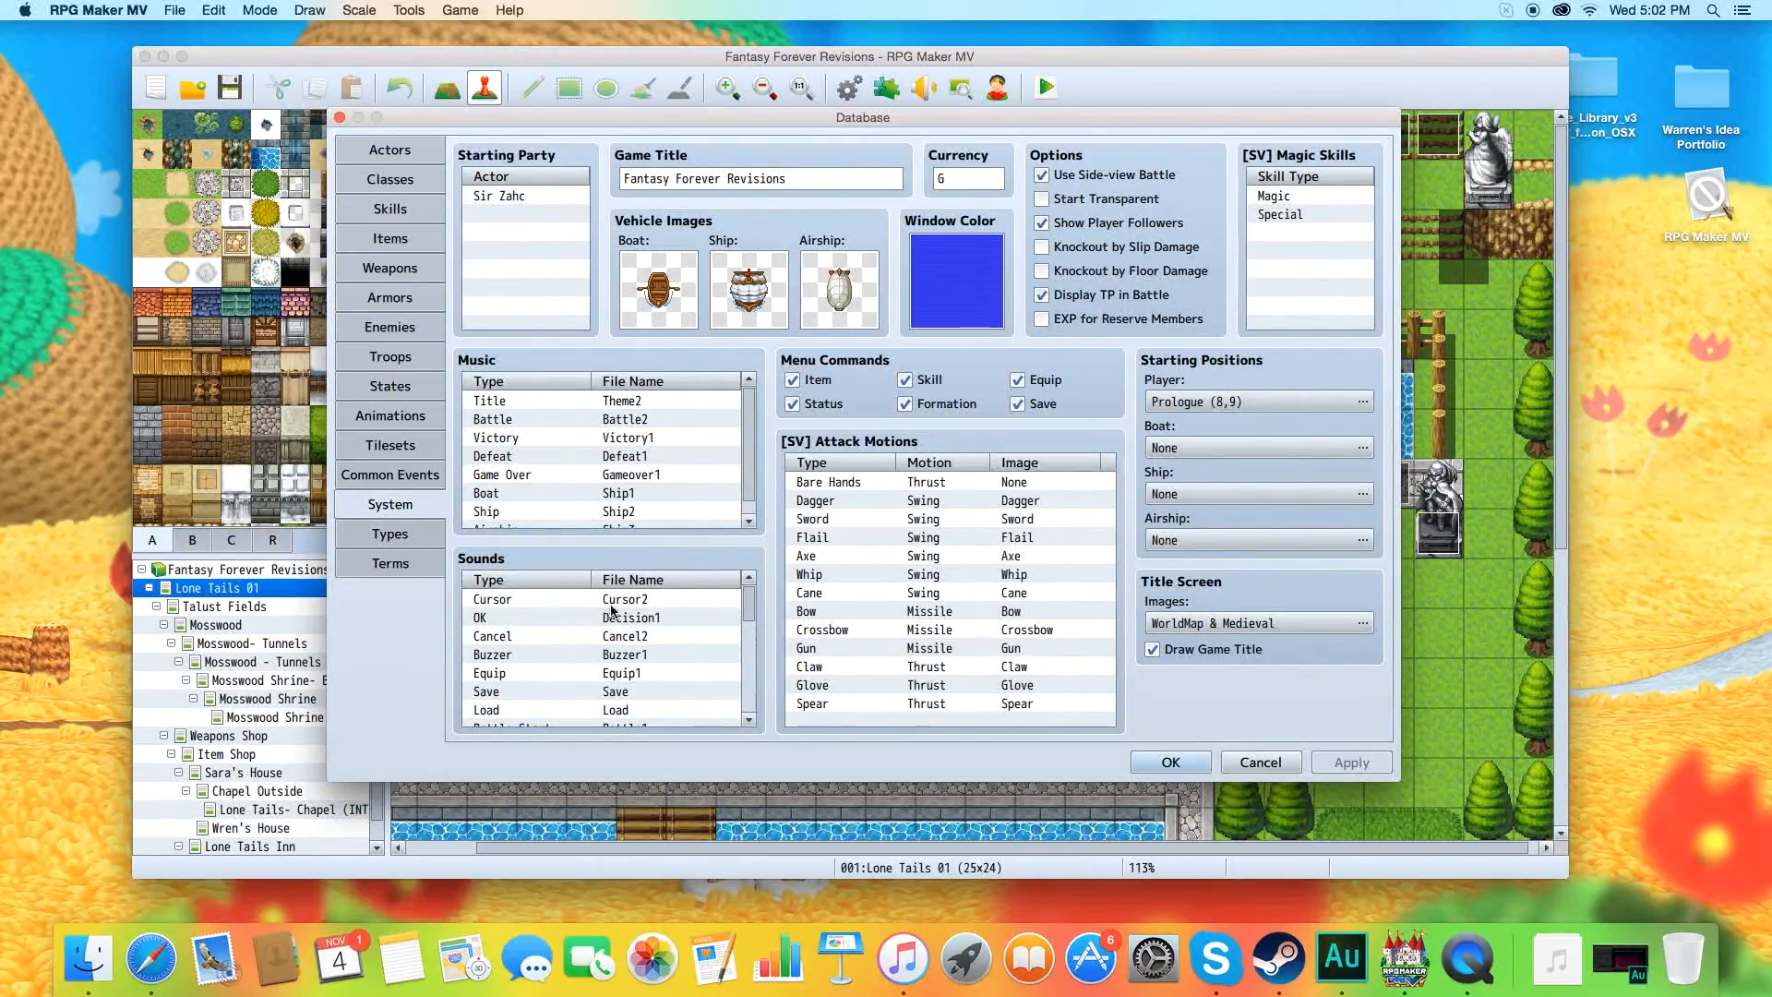
click(383, 359)
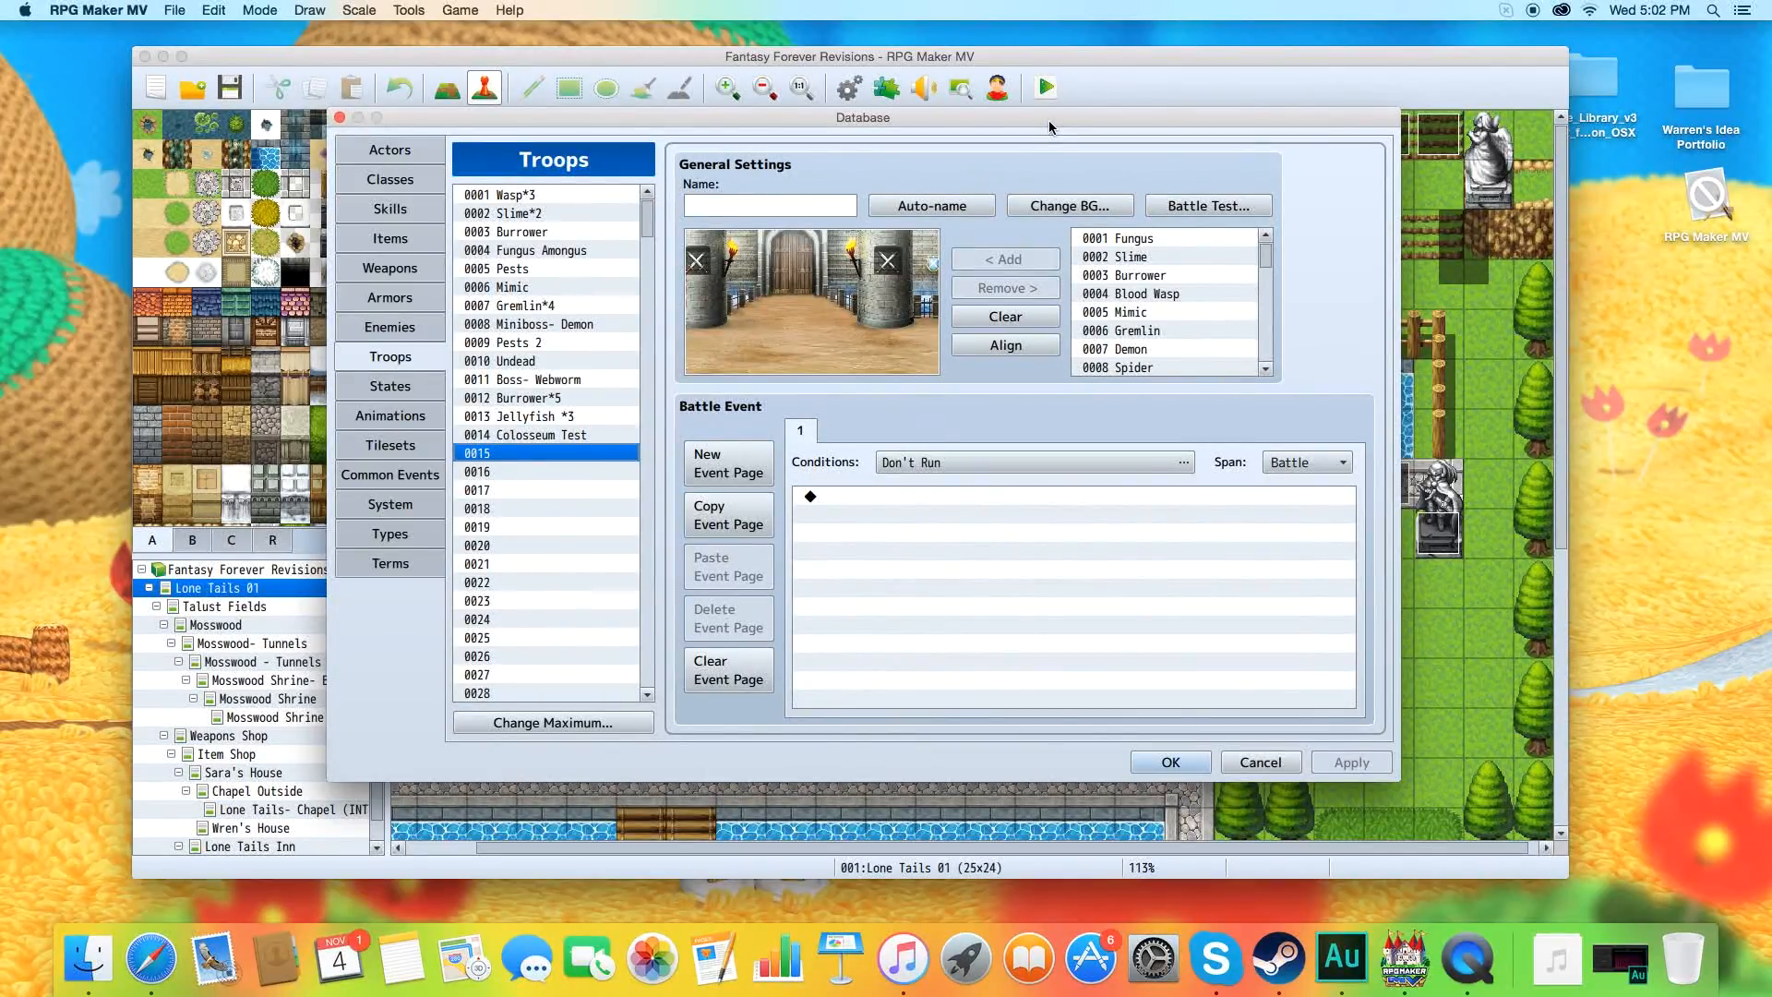
Switch to Finder and open the GuardiansoftheCrystal folder inside Fake Guides and Game Ideas in the desktop's Idea Portfolio folder.
double_click(1703, 97)
drag(932, 111, 1090, 131)
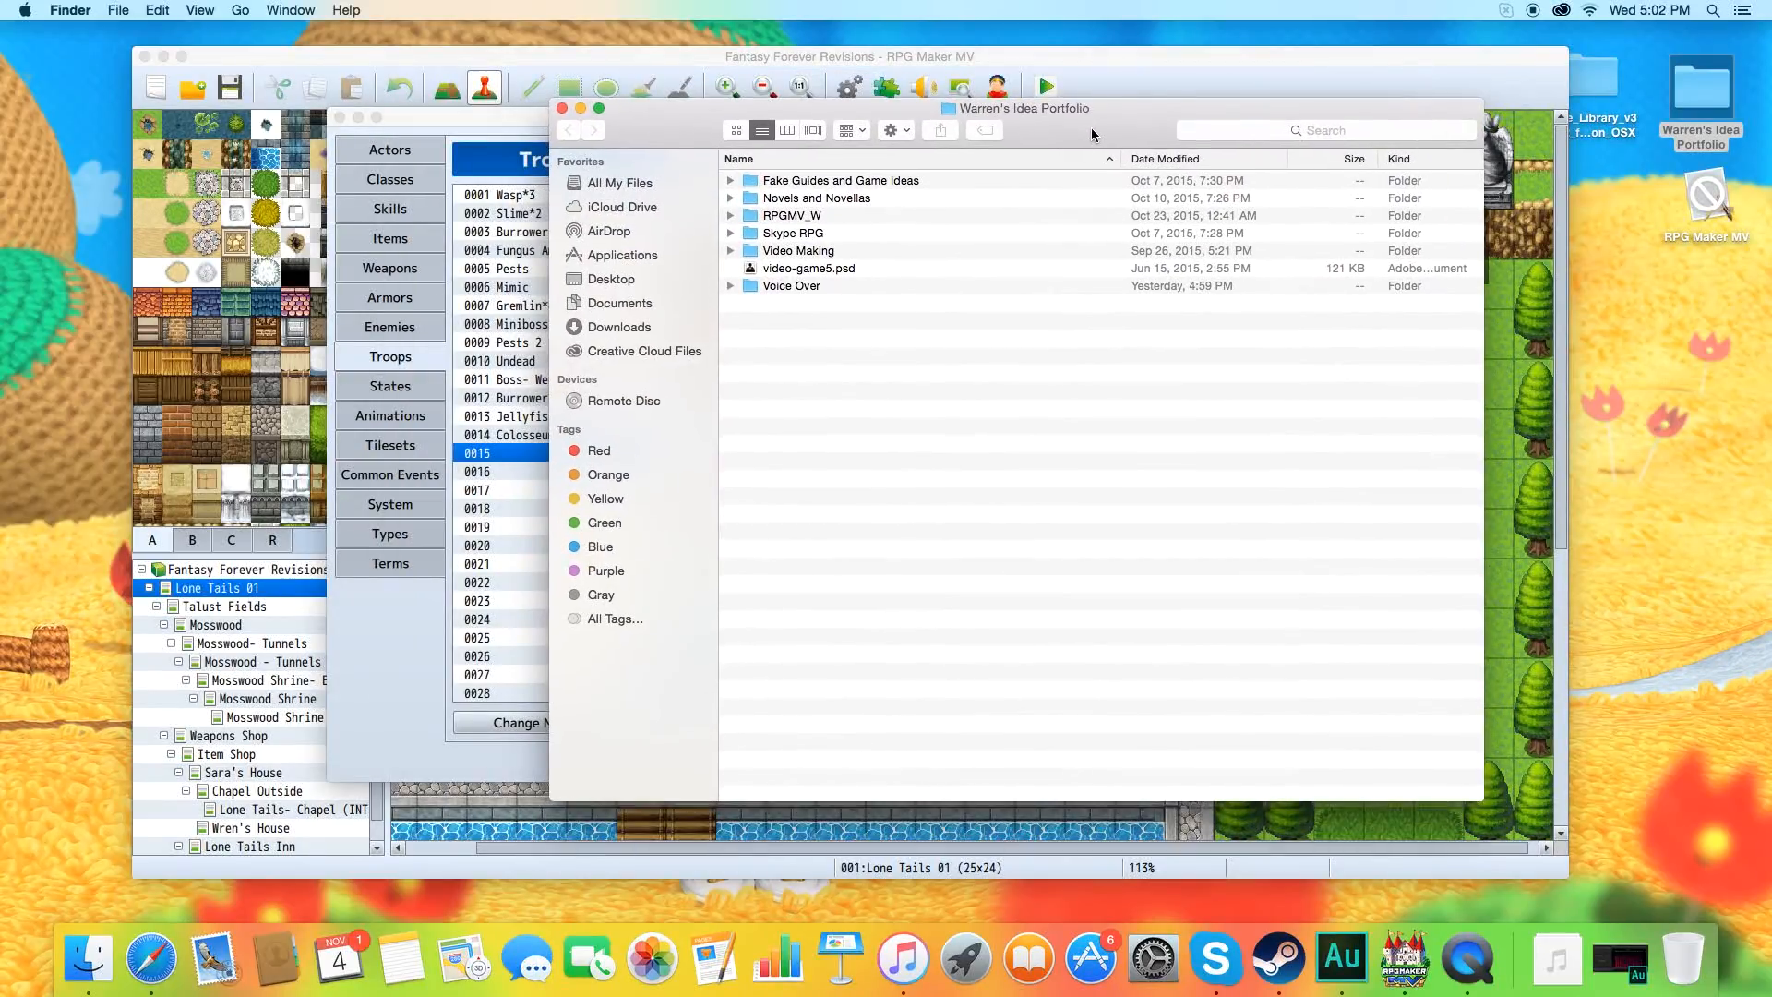
double_click(873, 247)
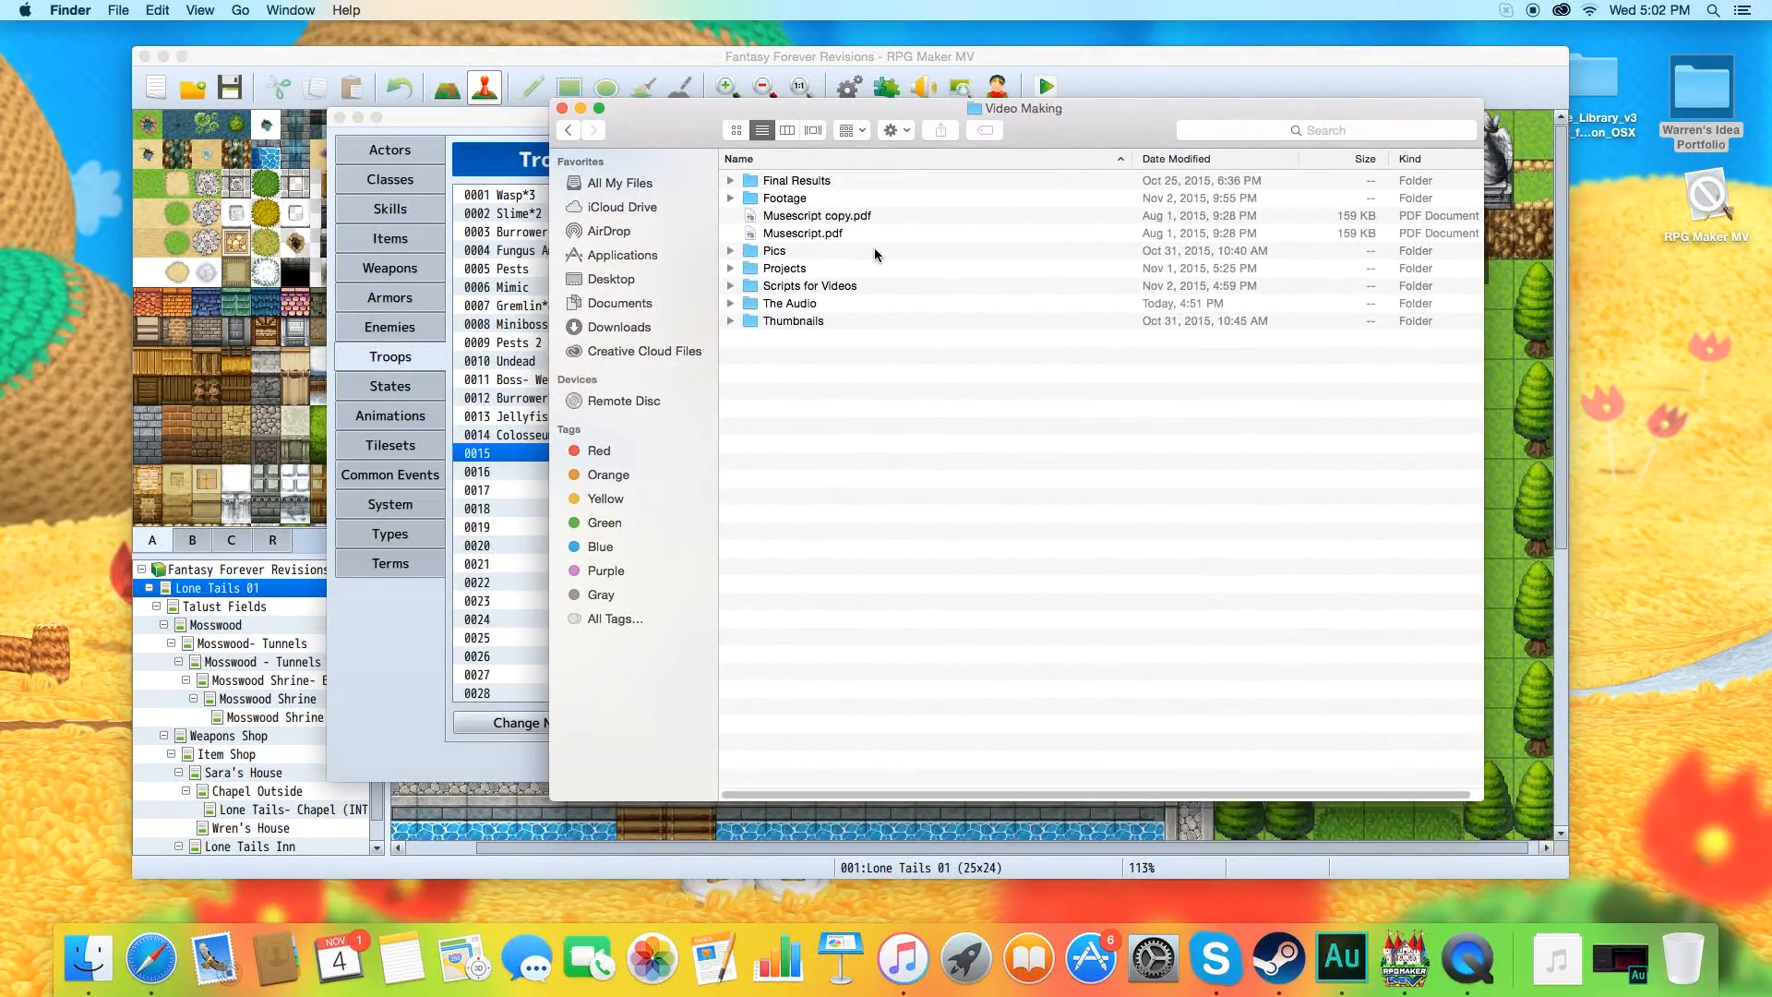
click(570, 133)
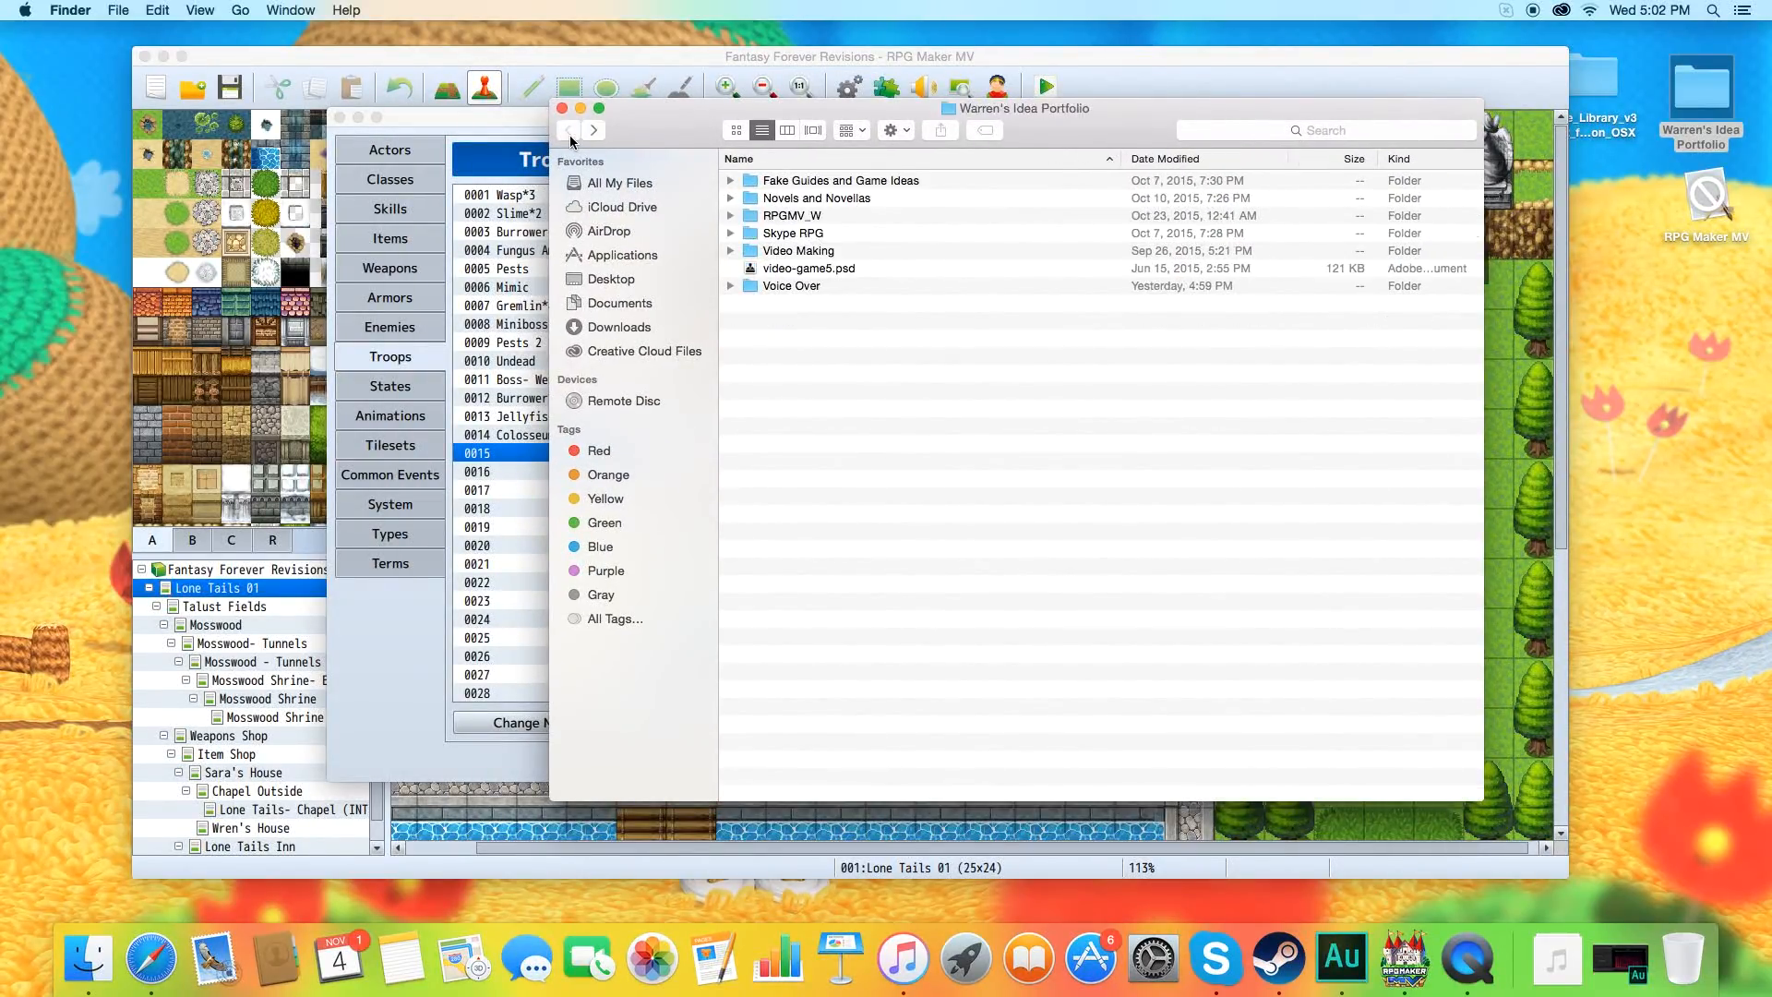
double_click(822, 183)
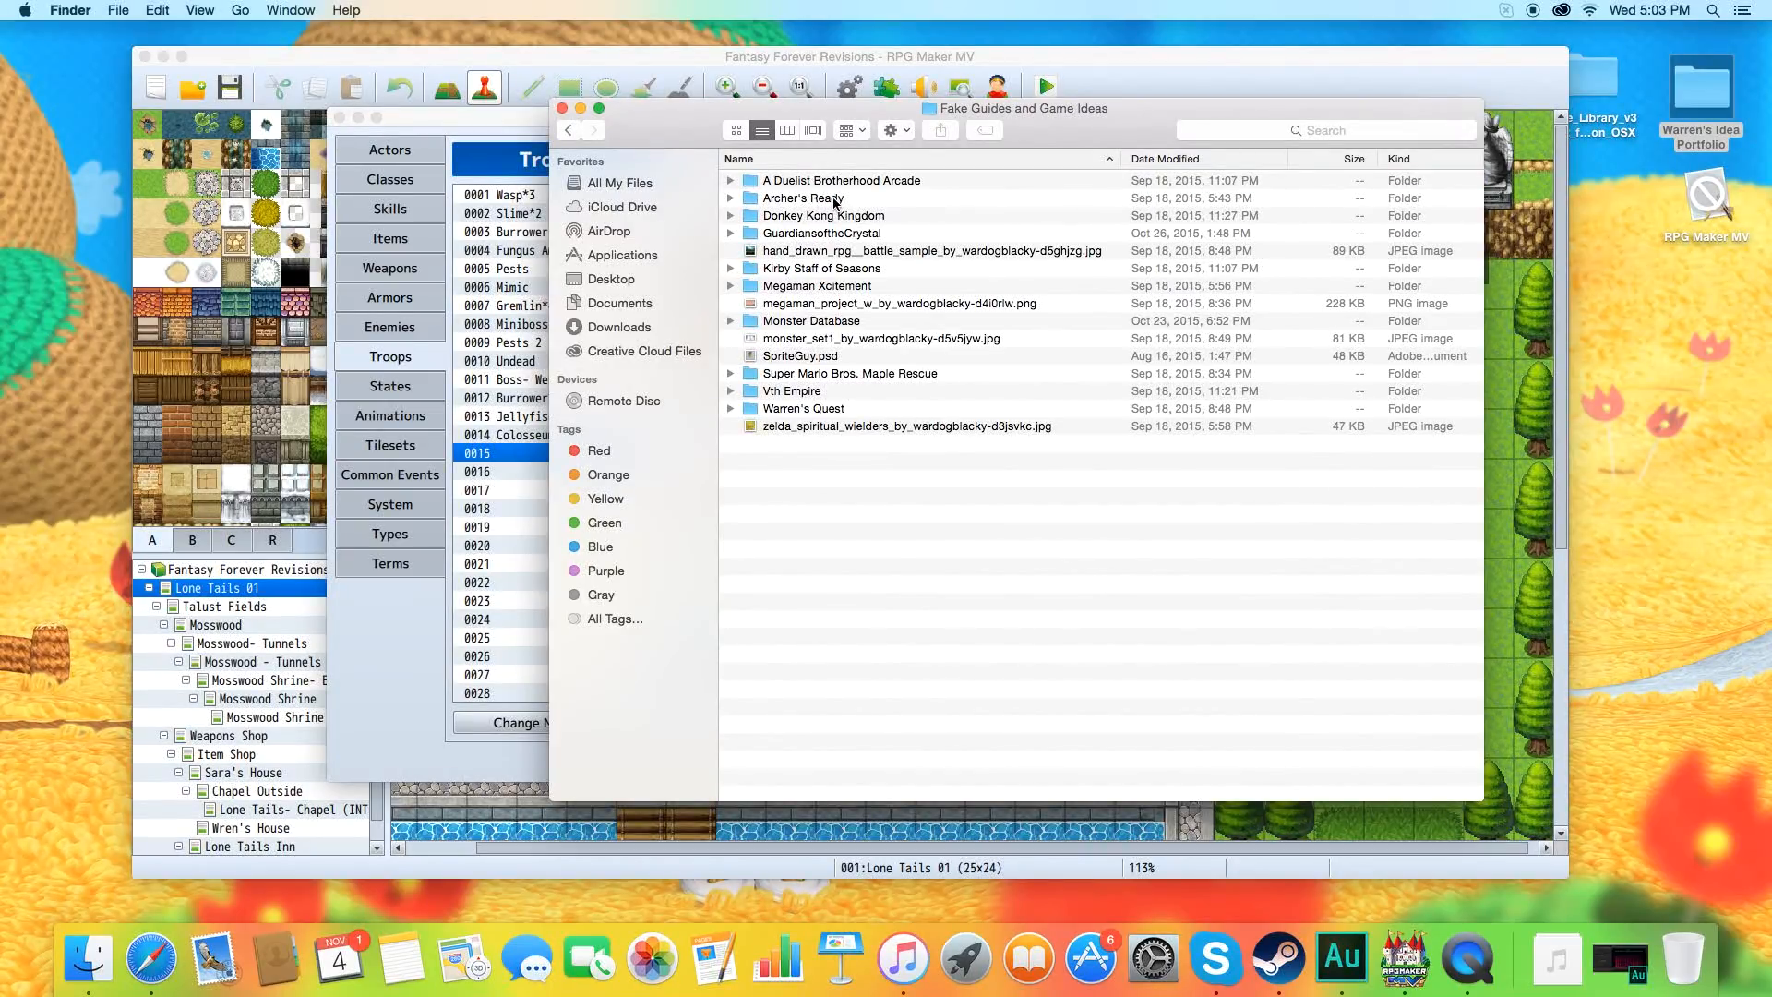
double_click(826, 232)
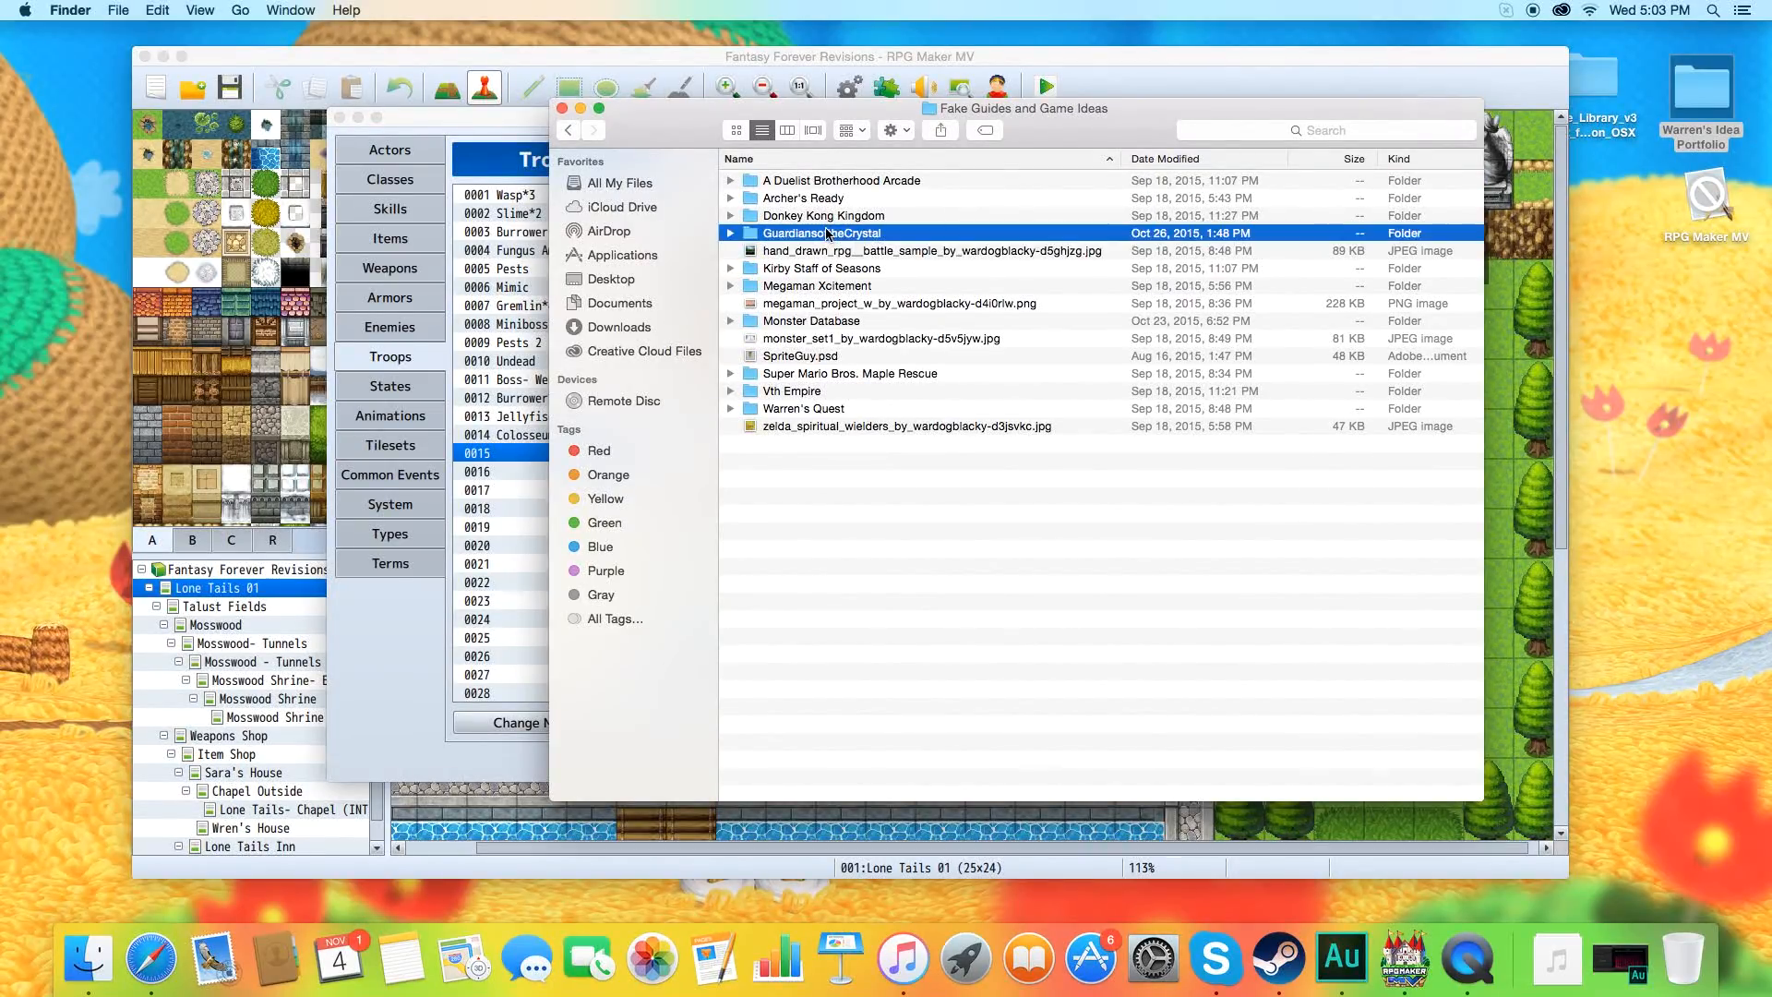
Open 35761.png from the GuardiansoftheCrystal folder in Adobe Photoshop CC 2015.
click(794, 184)
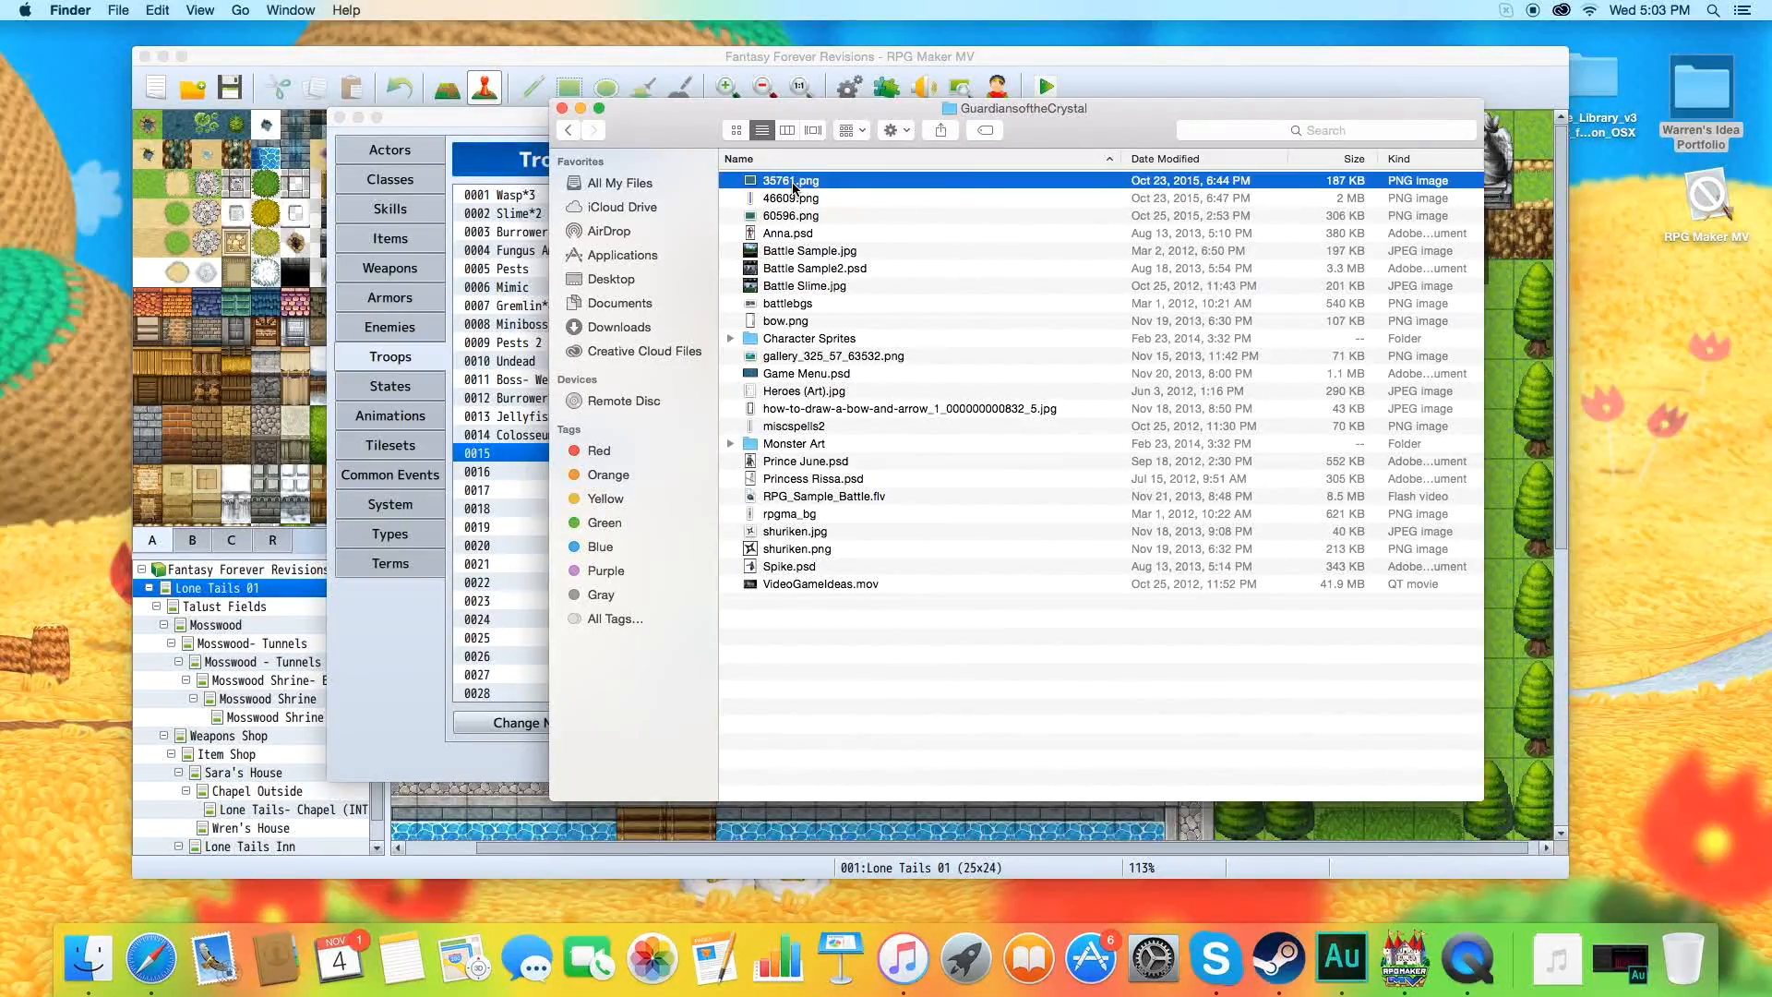
right_click(803, 186)
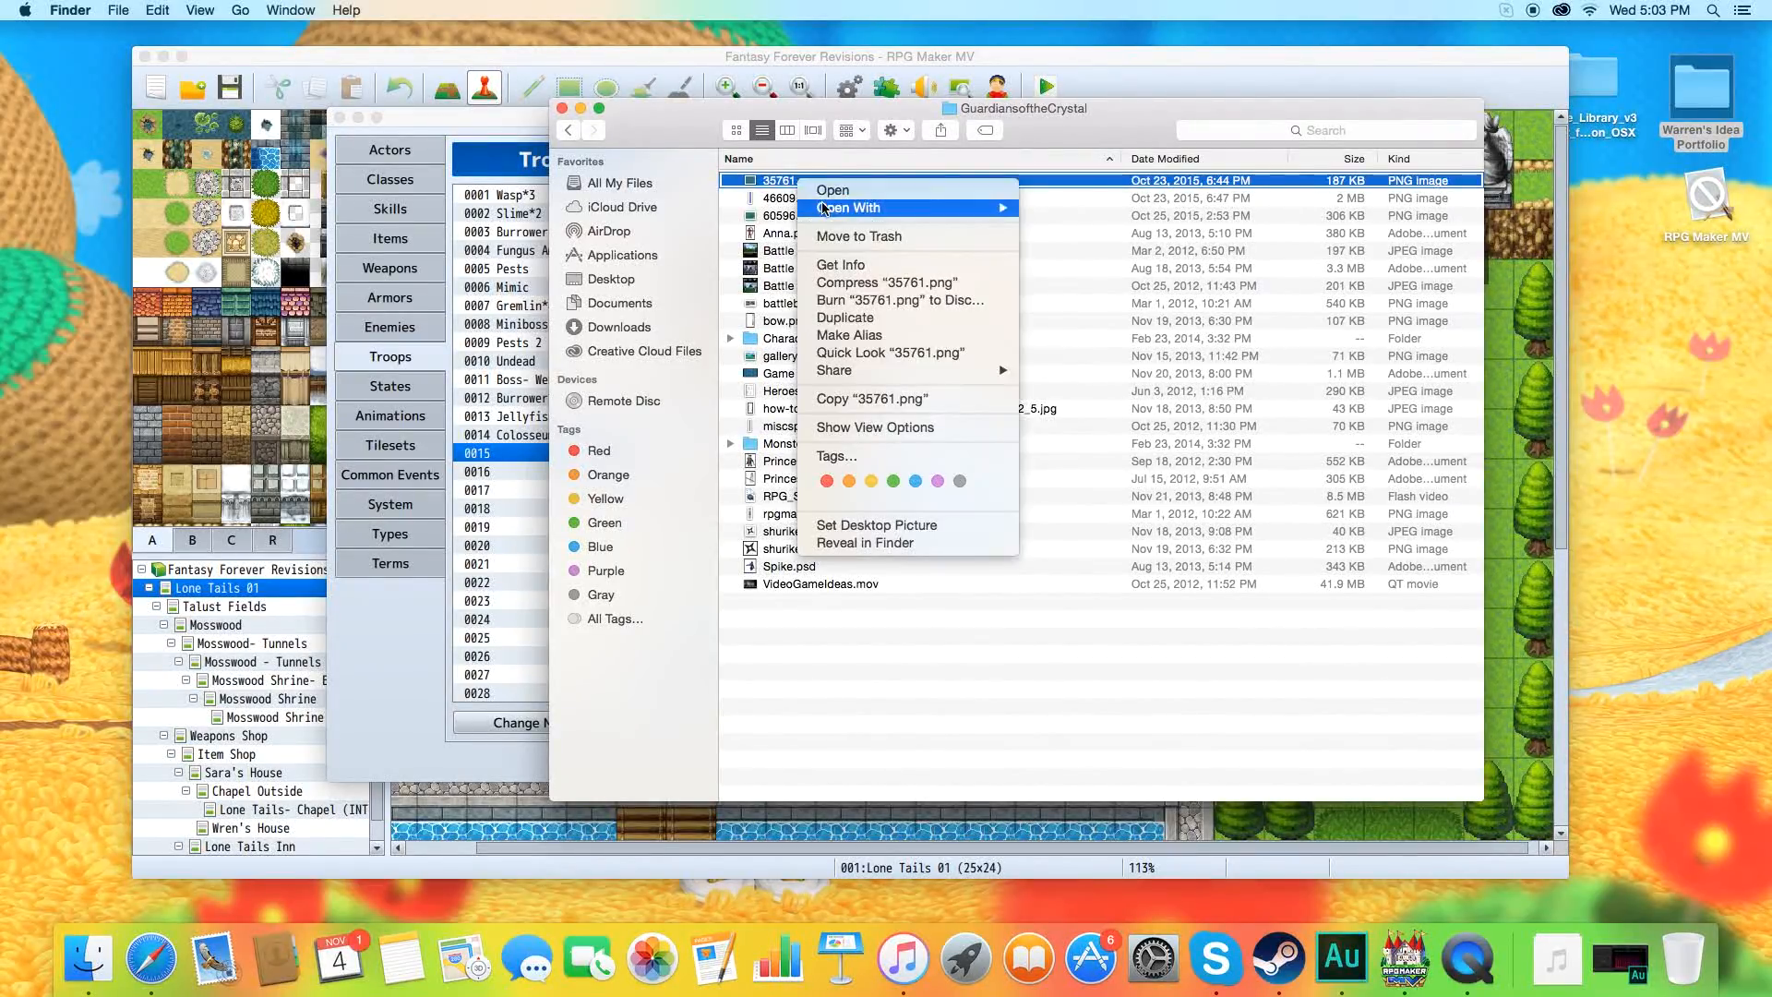
mouse_move(900, 209)
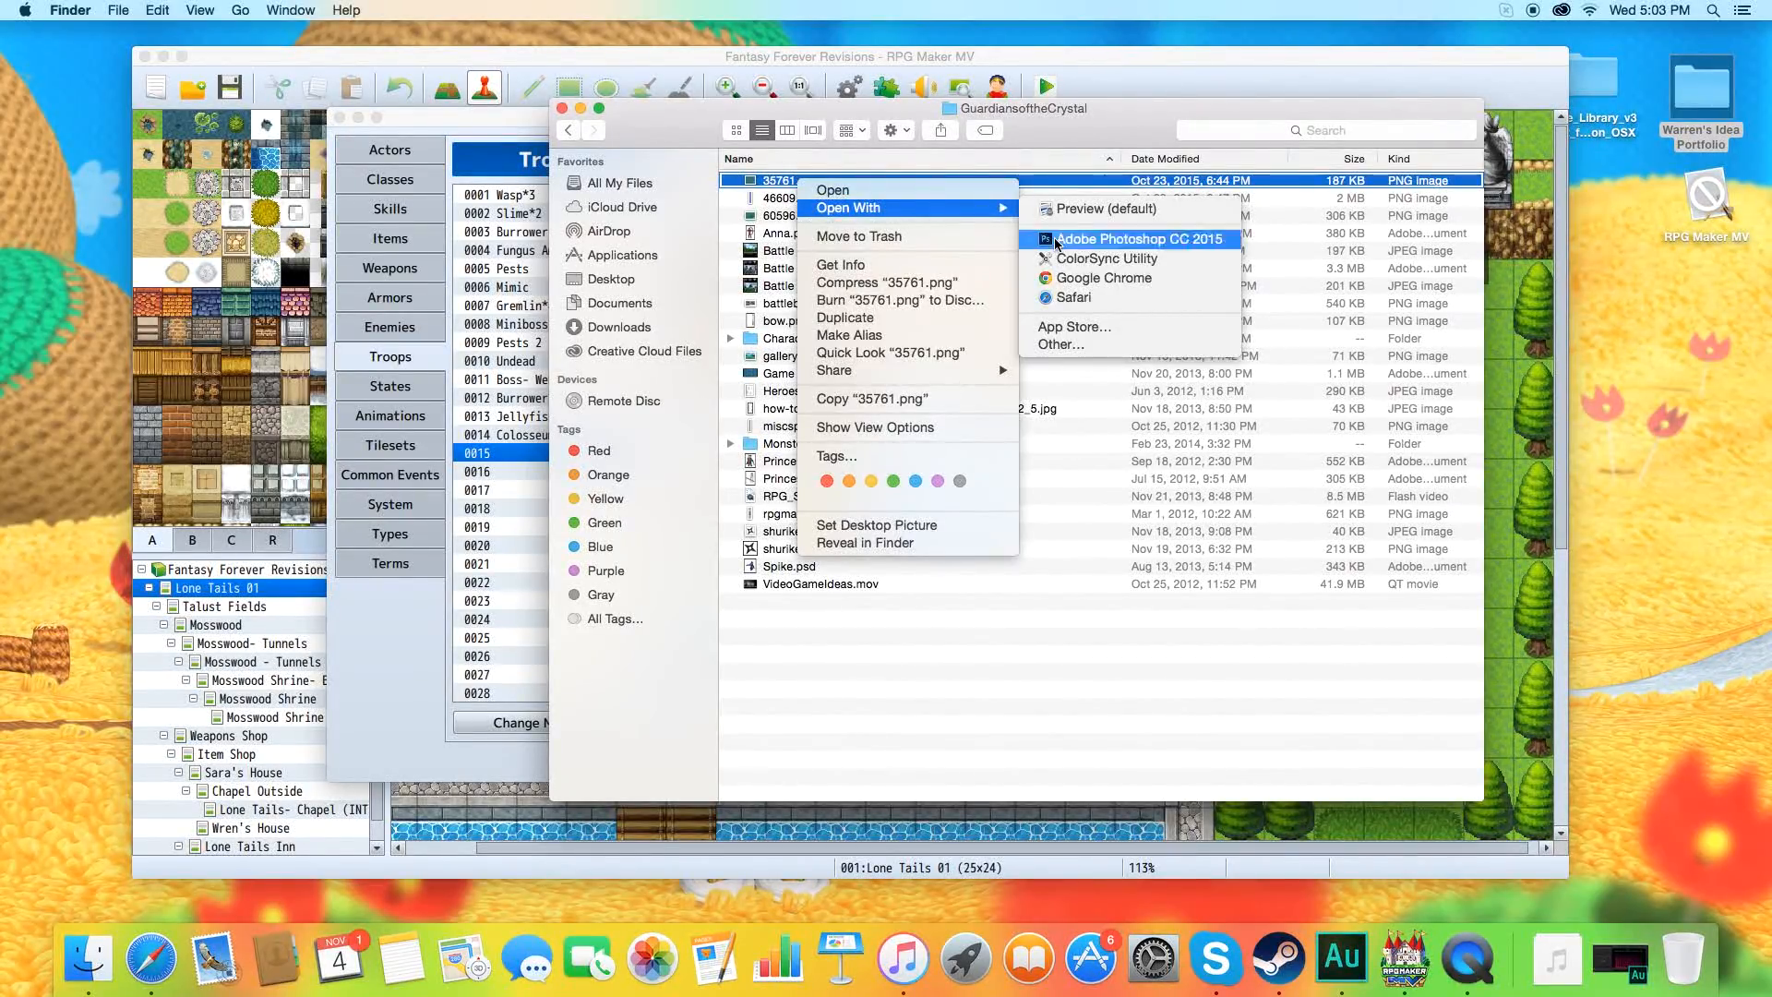
click(1138, 239)
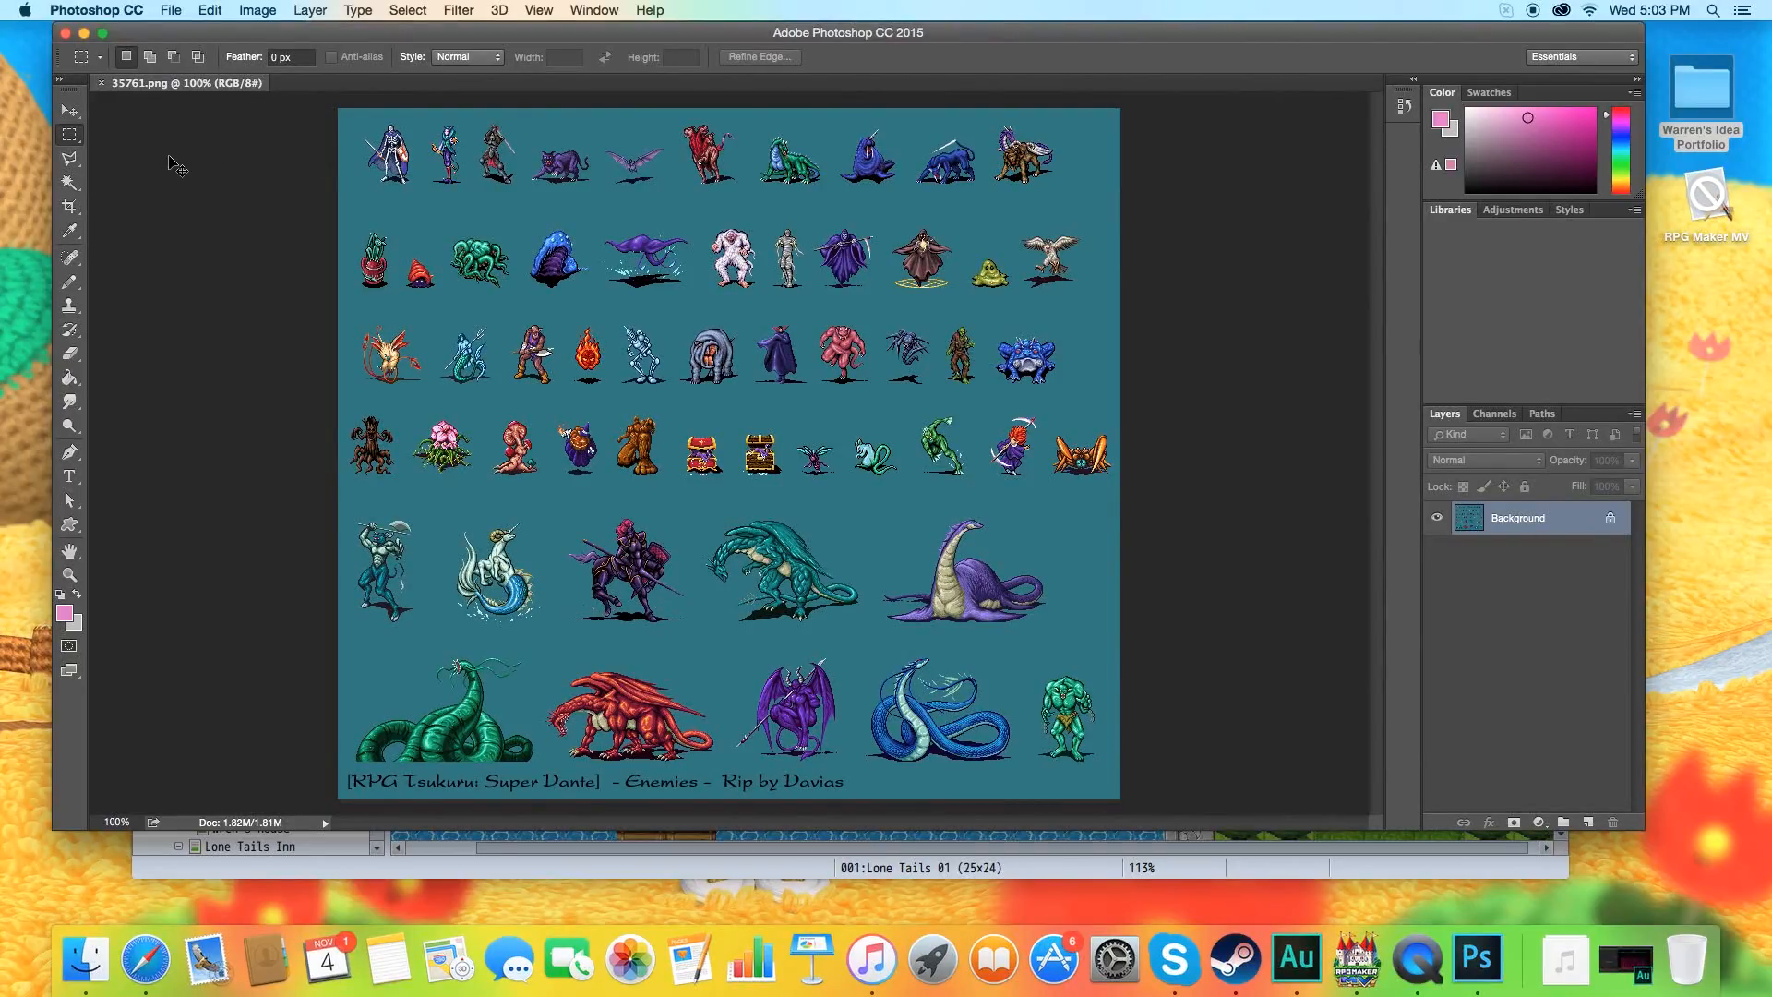
Examine the enemy sprites on the 35761.png sheet up close at 400% magnification.
key(super+plus)
key(super+plus)
key(super+plus)
scroll(577, 568, up, 5)
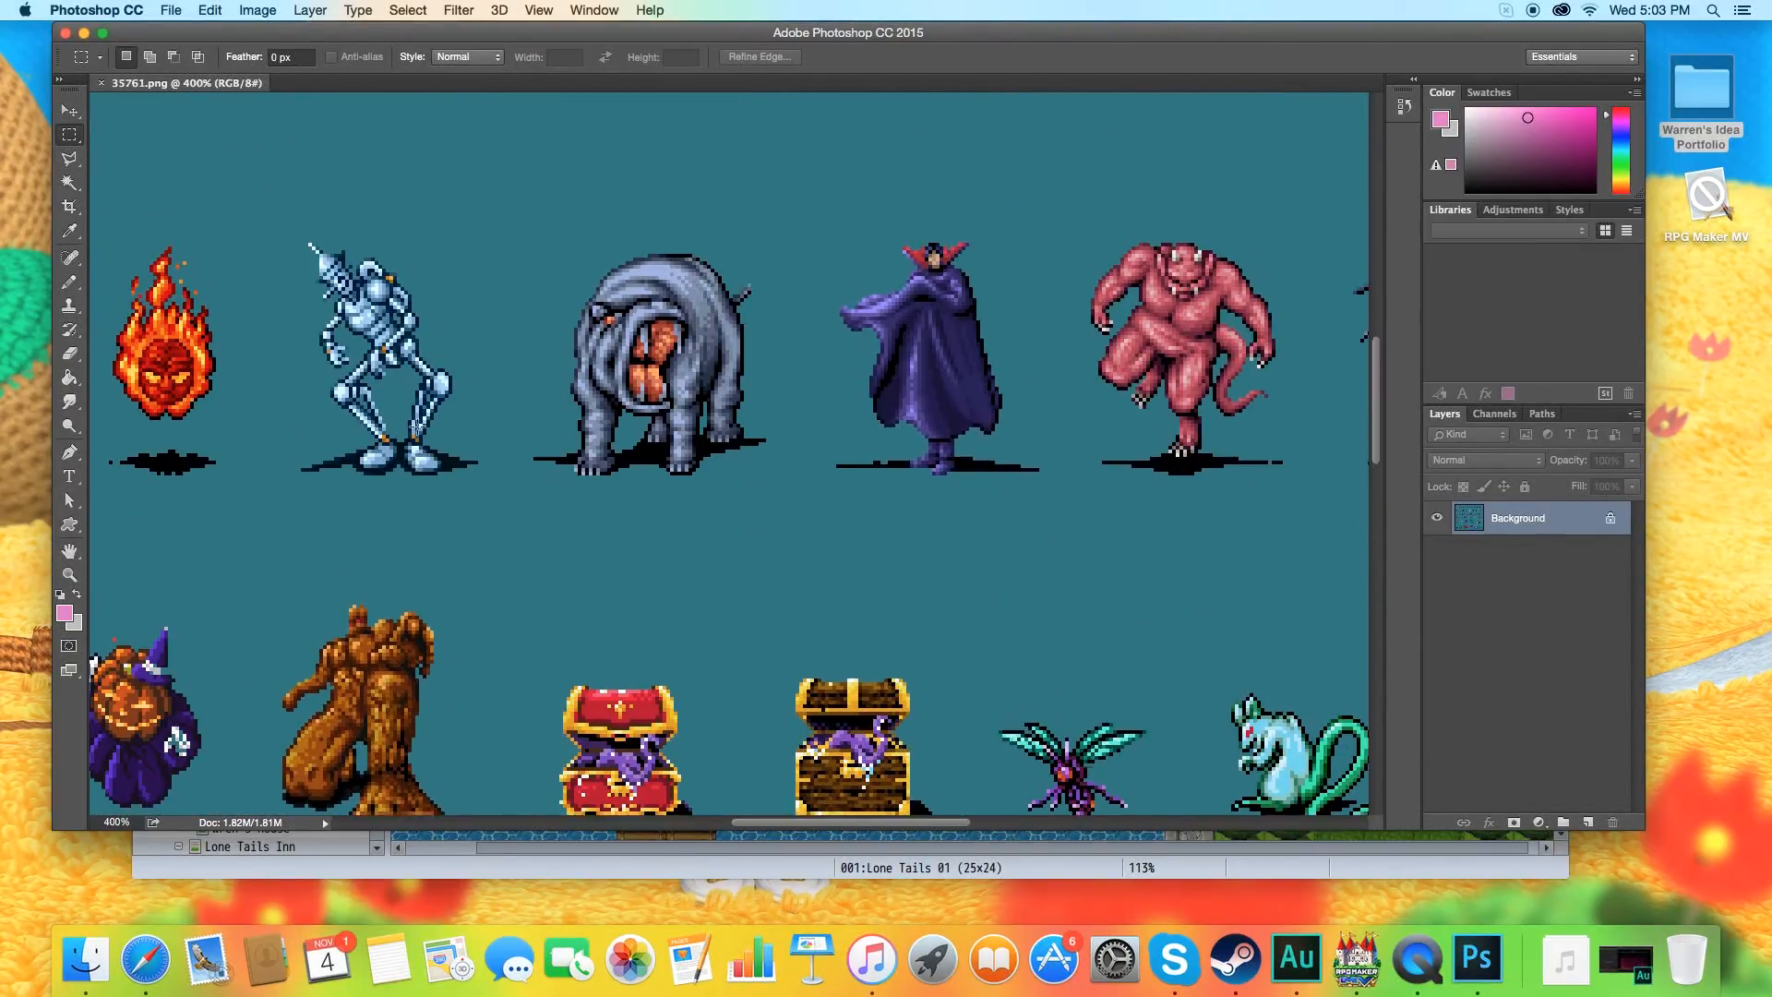
Marquee-select the tin-man robot sprite between the flame and the hippo, about 66 × 80 px, and copy it.
drag(752, 821, 672, 826)
drag(677, 251, 920, 545)
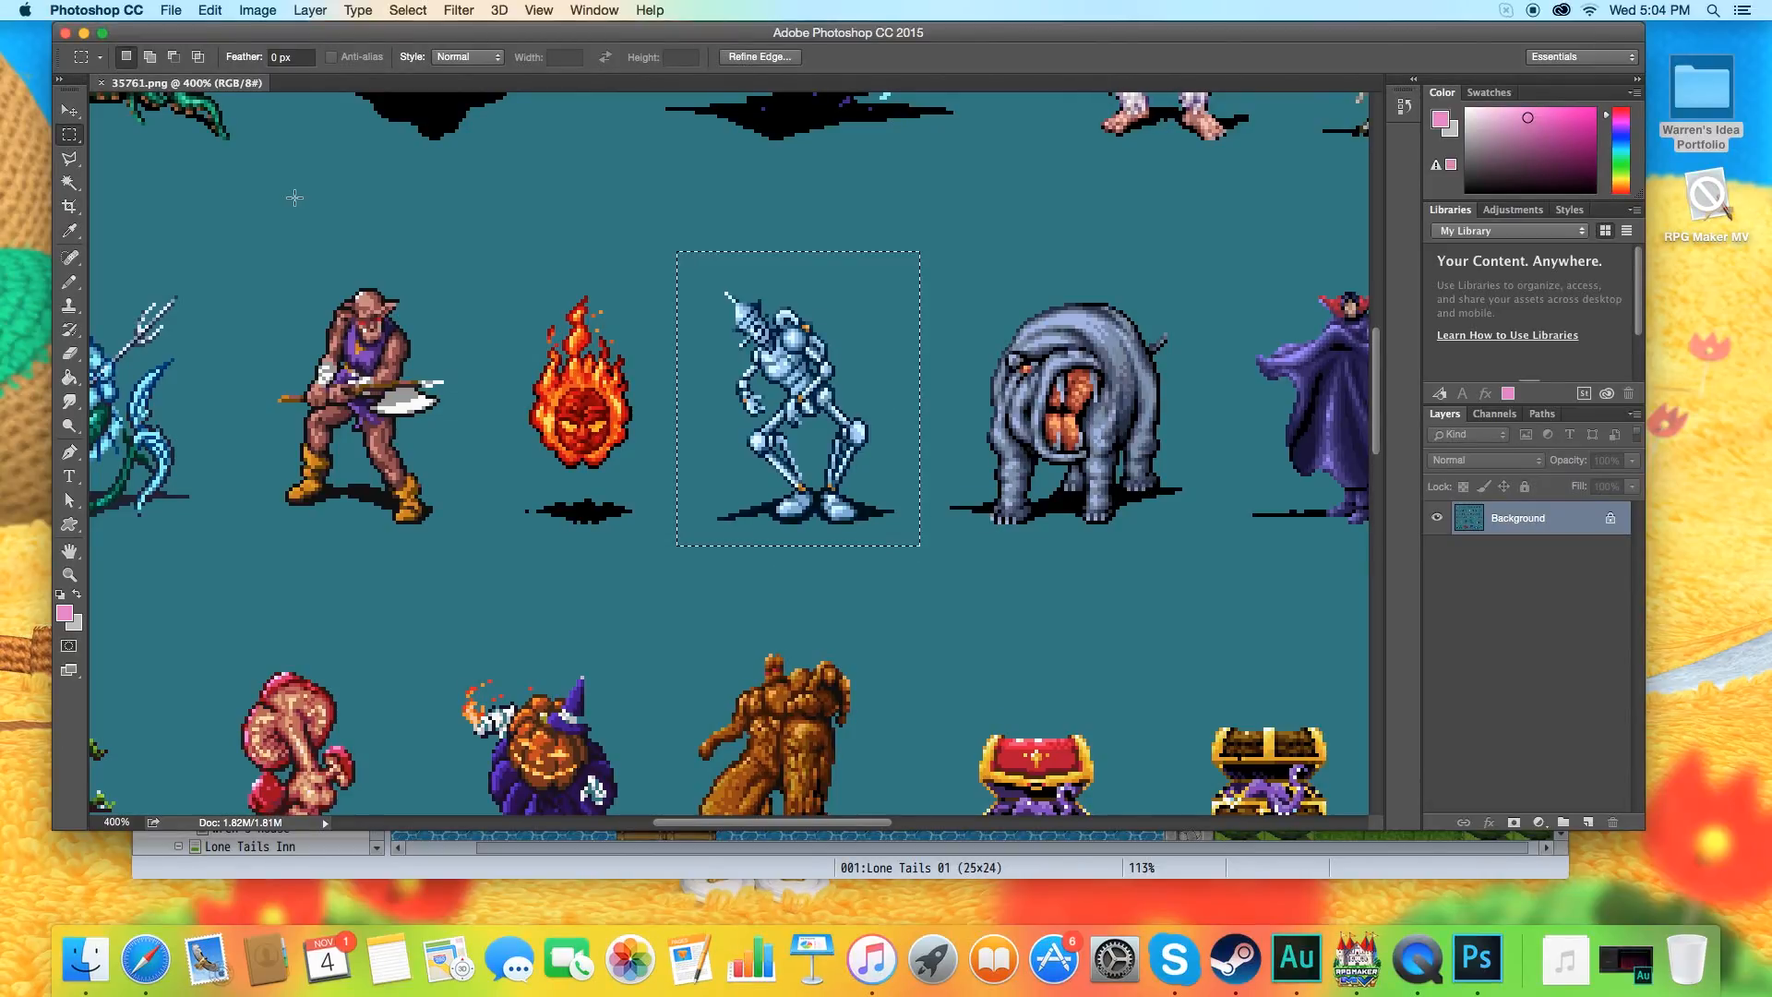
click(245, 10)
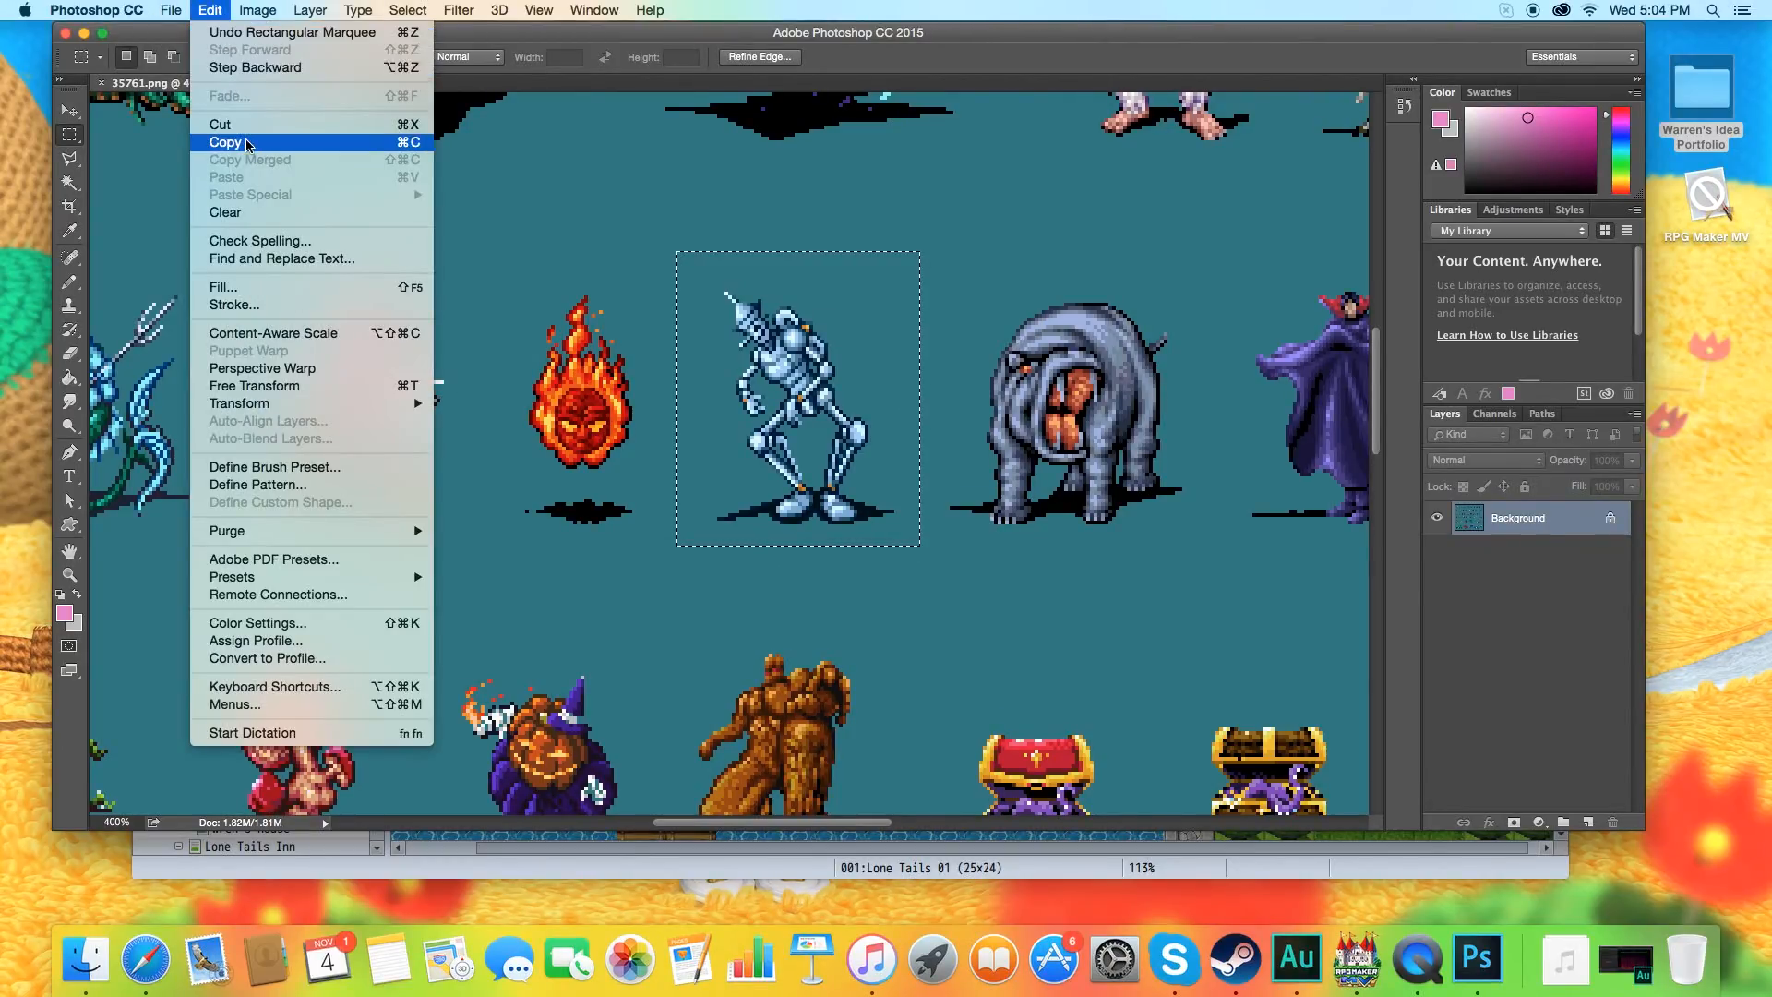
click(247, 136)
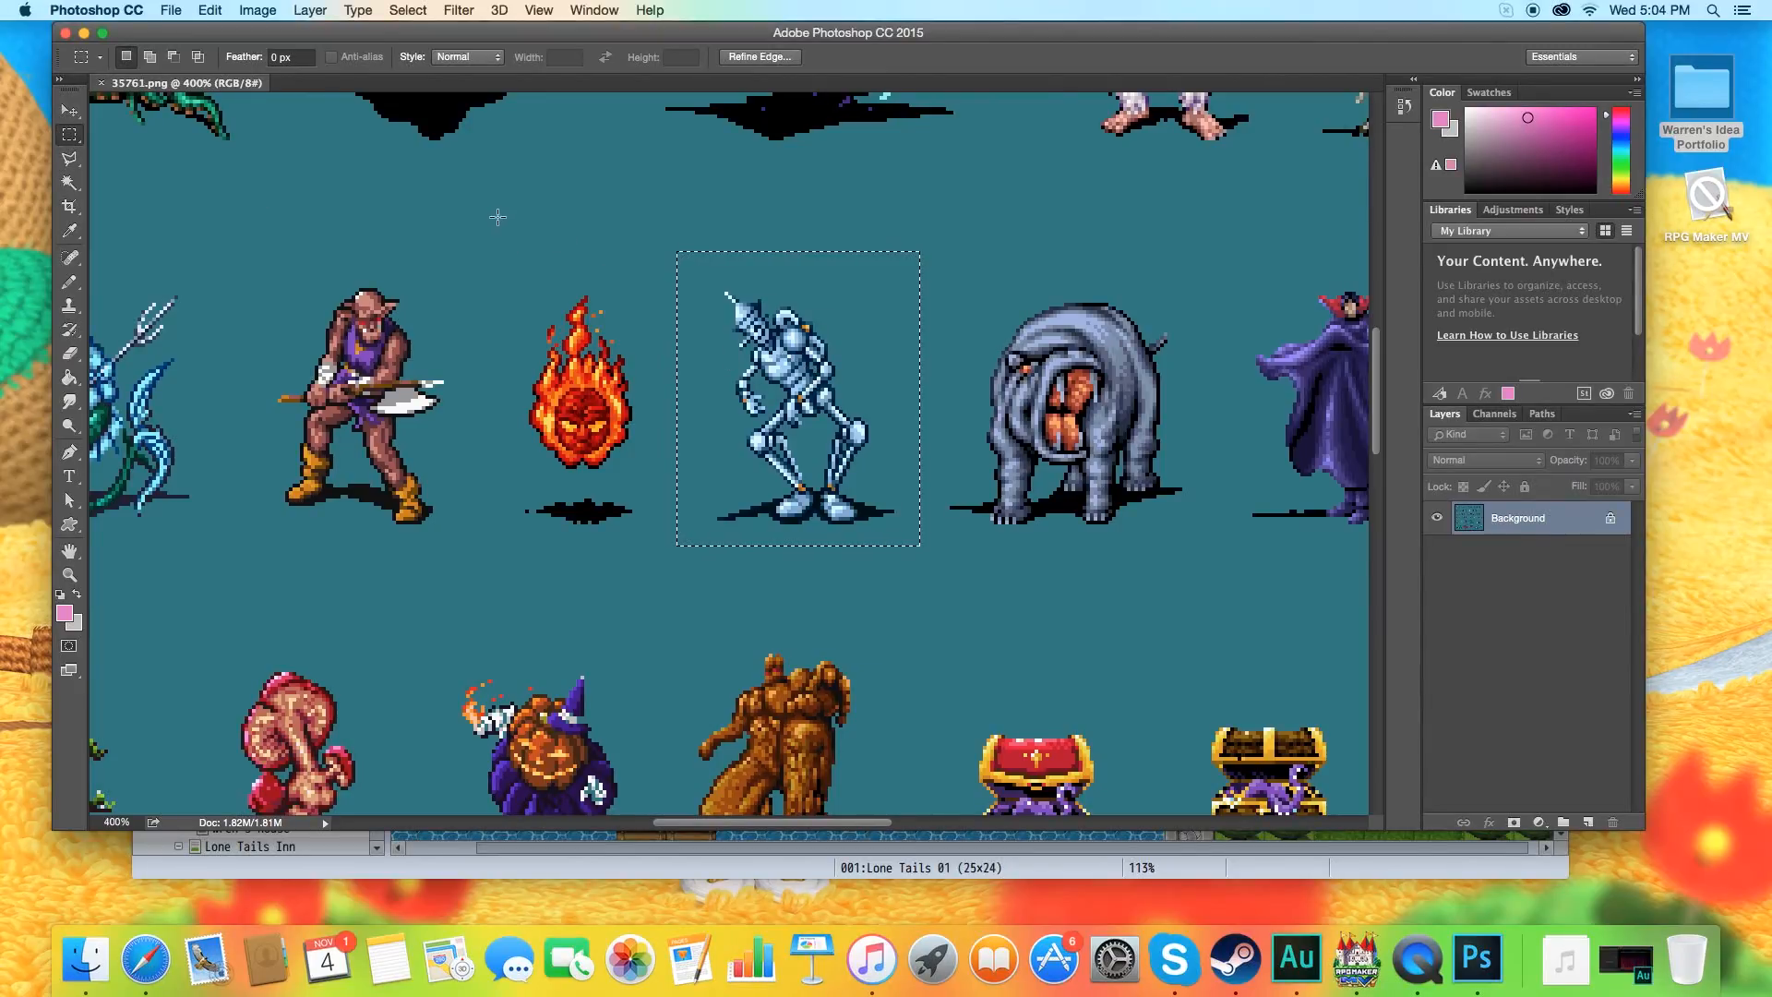
Convert the sprite sheet's Background into a regular layer and copy the selected robot sprite again.
double_click(1543, 522)
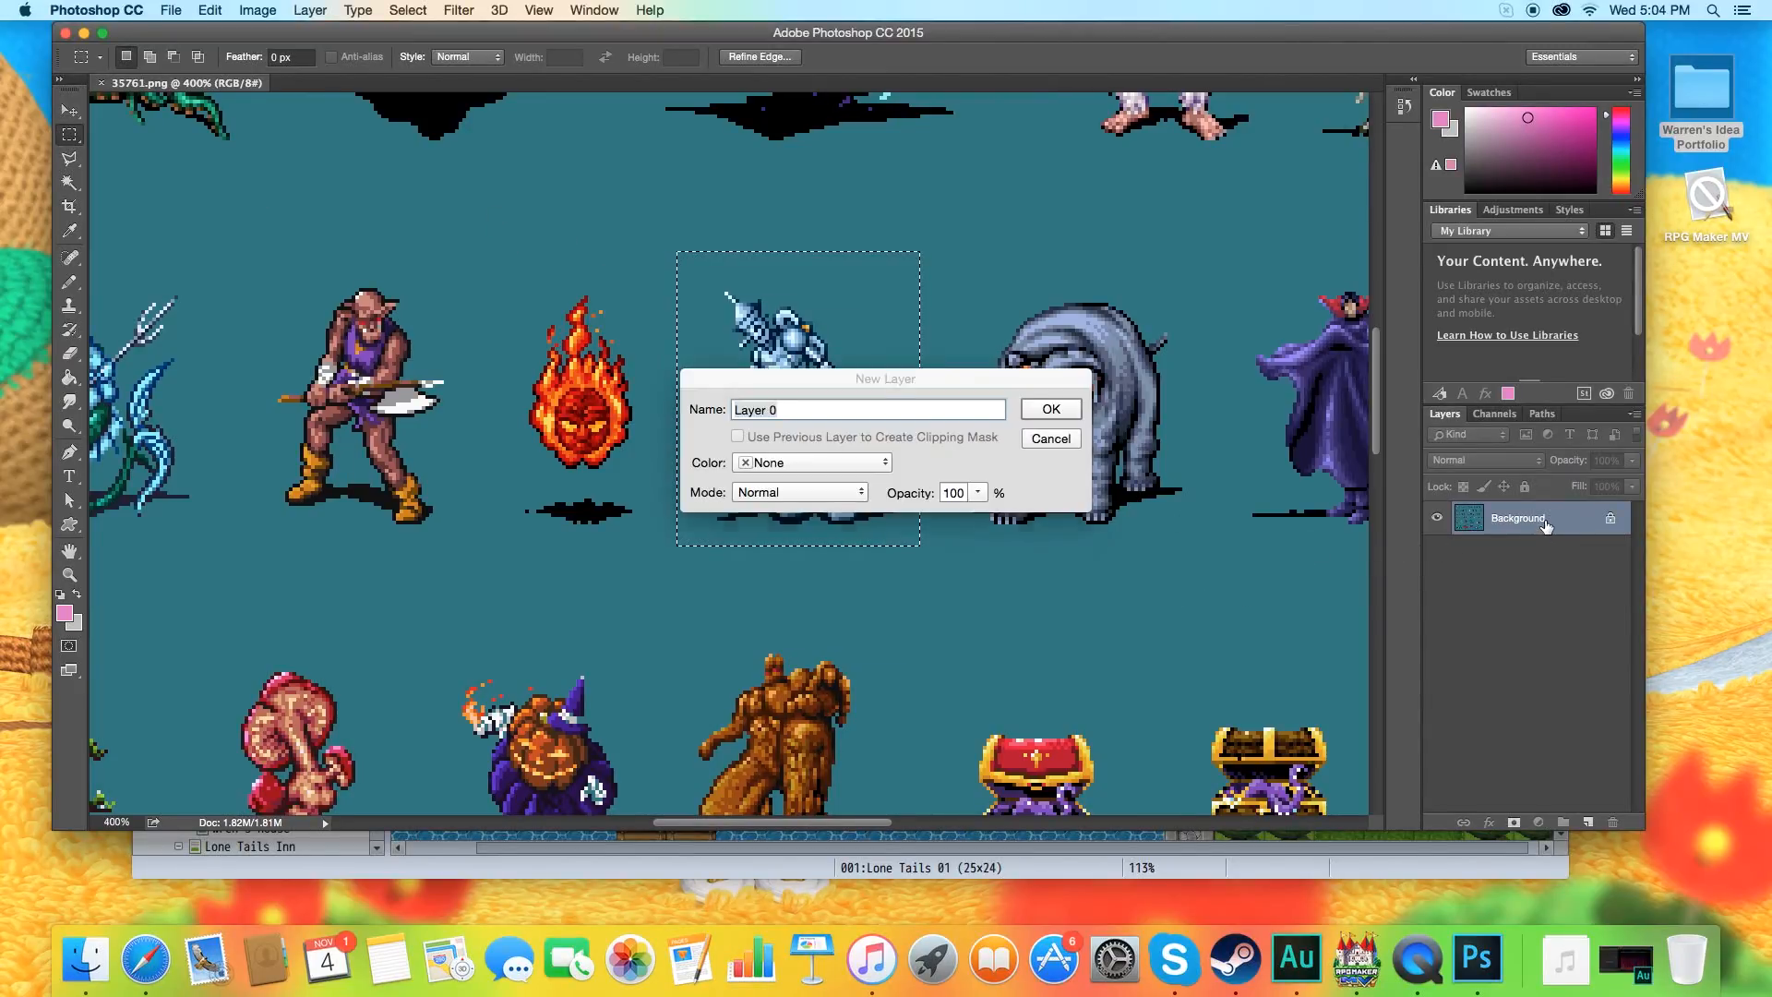
click(1068, 406)
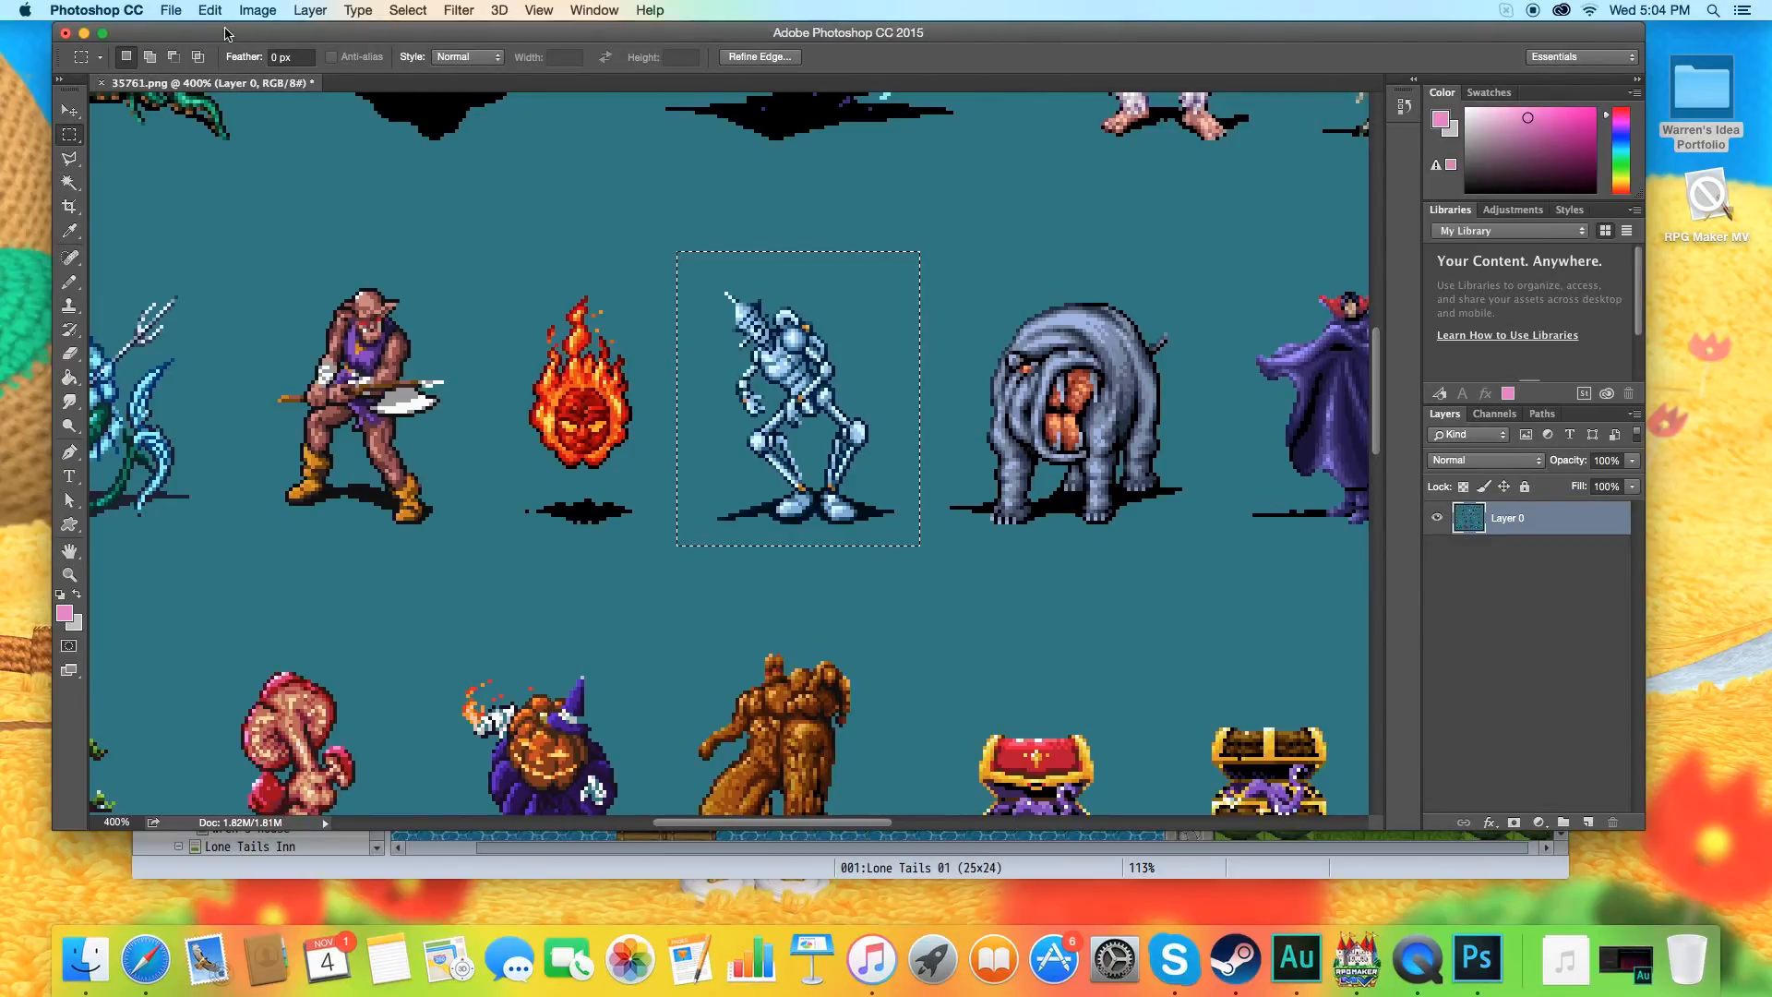
click(219, 18)
click(242, 142)
Create a new blank document 166 px wide and 180 px high with a white background.
click(169, 10)
click(184, 29)
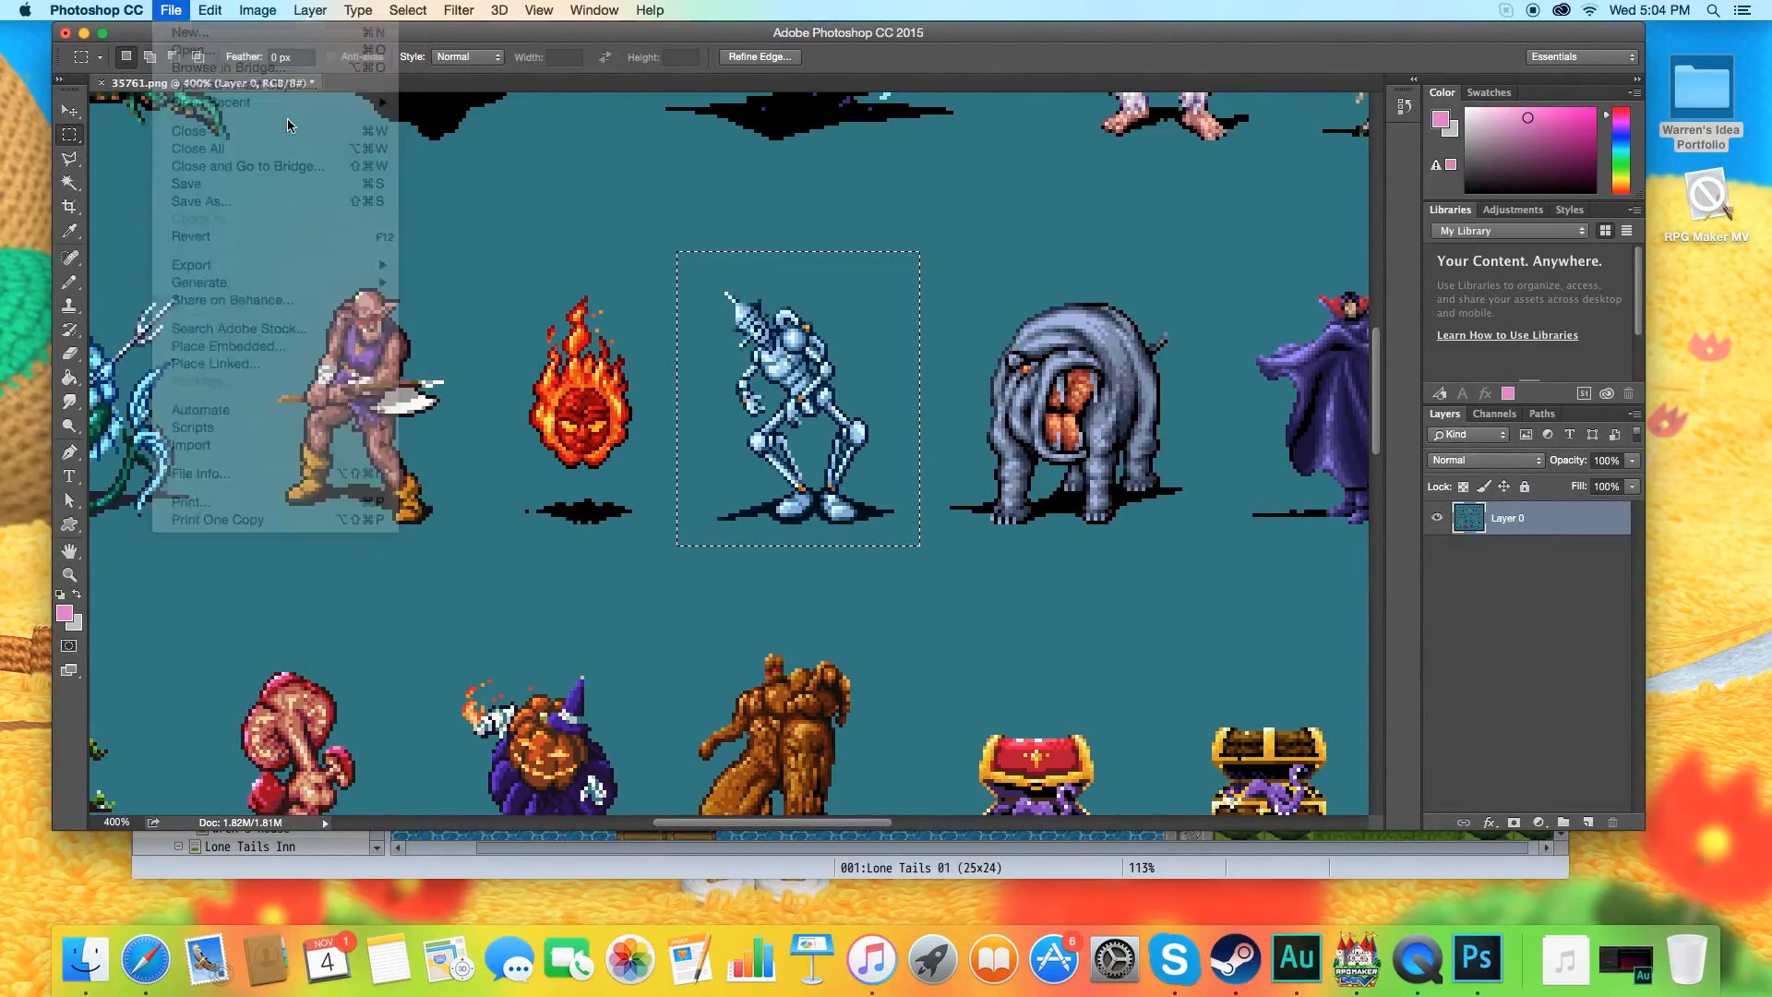
double_click(773, 377)
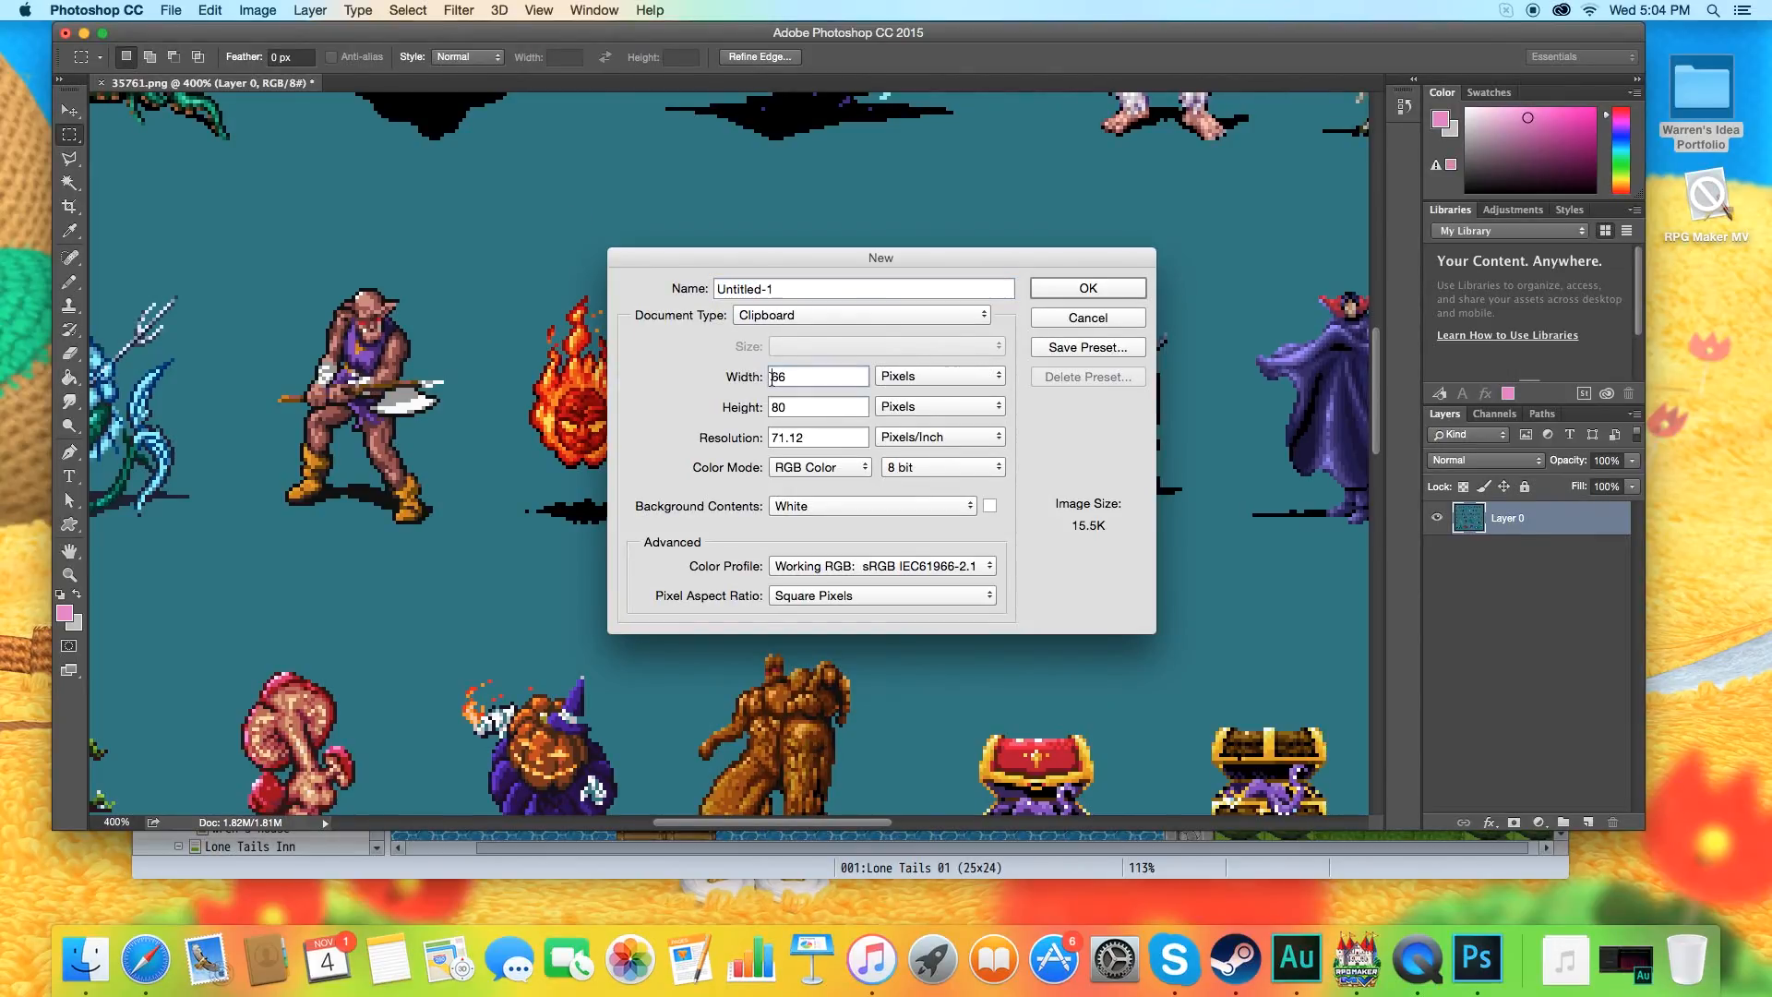
click(774, 379)
text(1)
double_click(772, 409)
text(1)
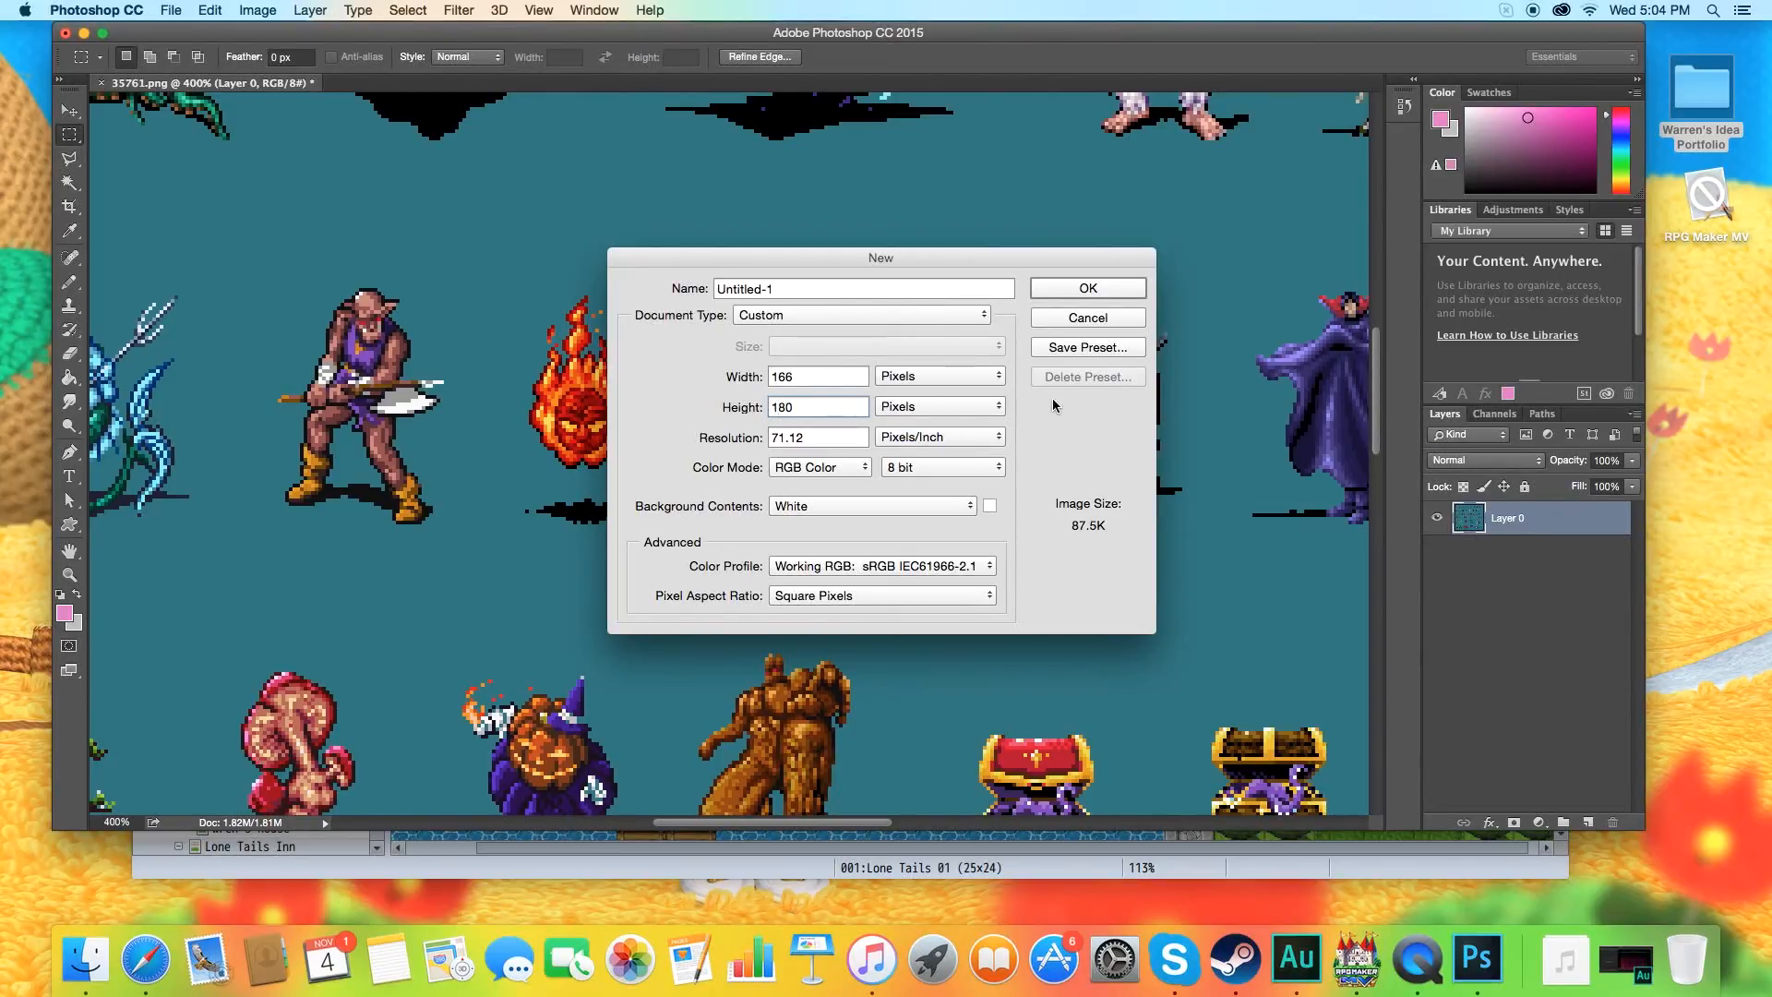
click(1089, 292)
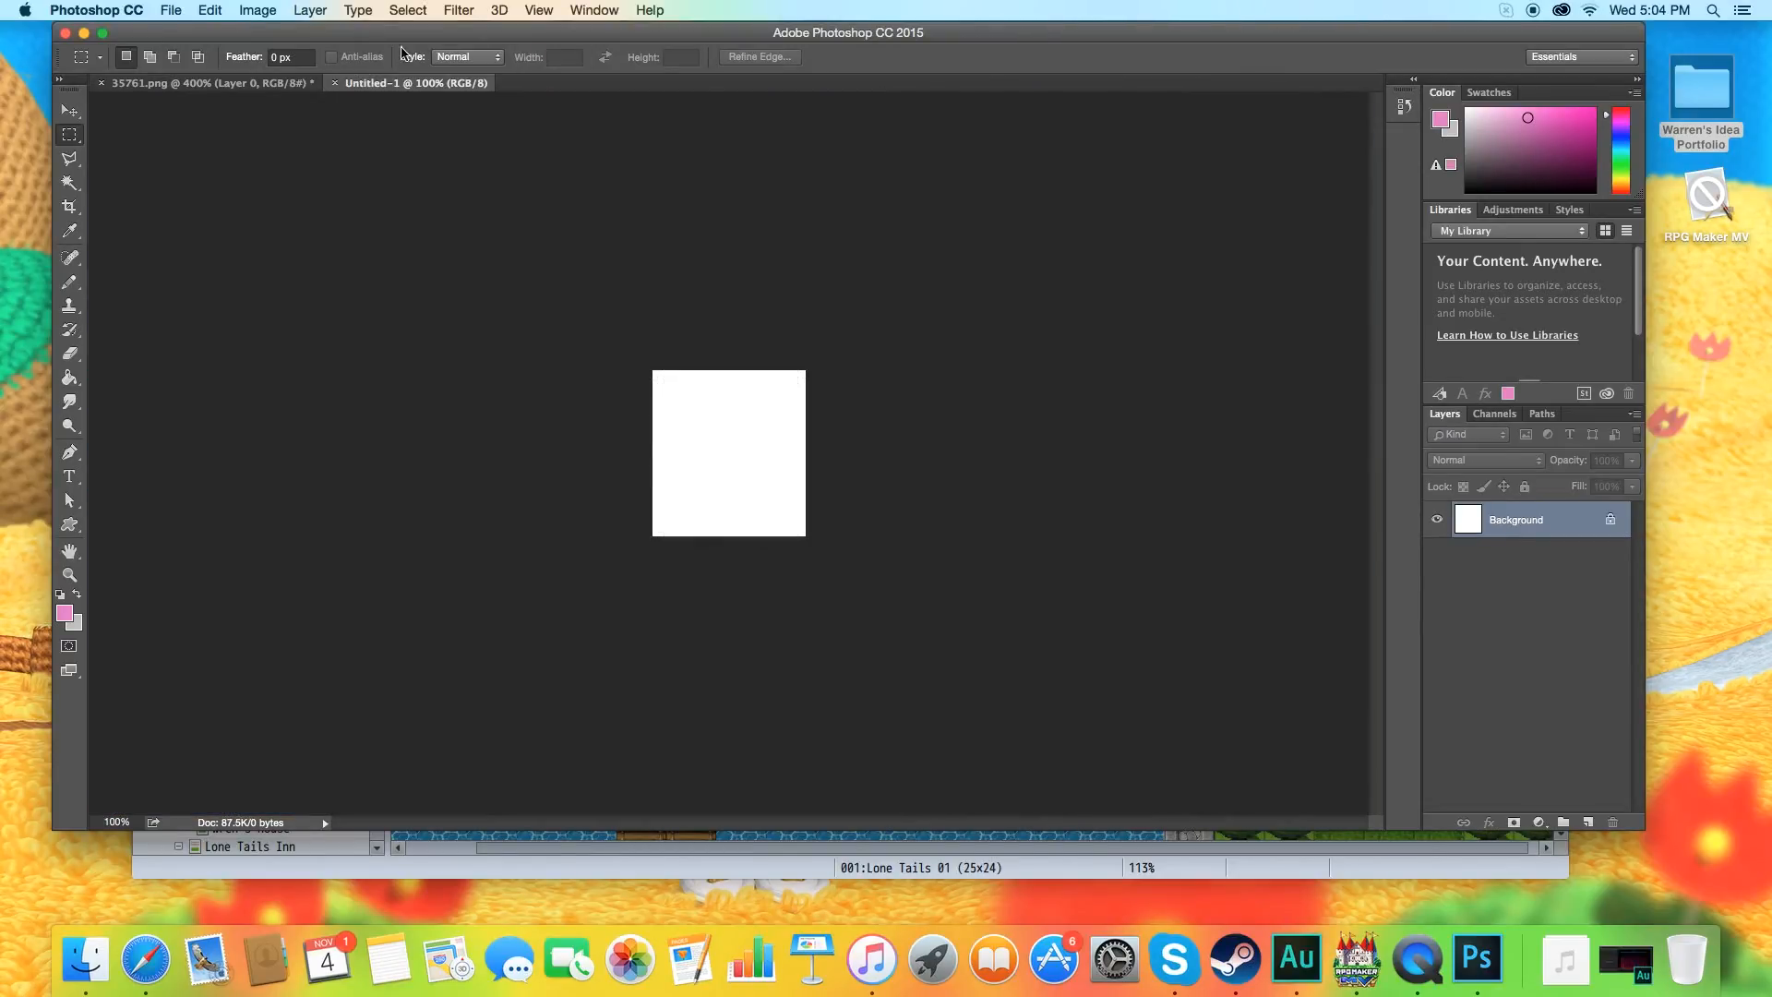
Try pasting the robot sprite into the enlarged blank document, and discard that document without saving.
click(207, 11)
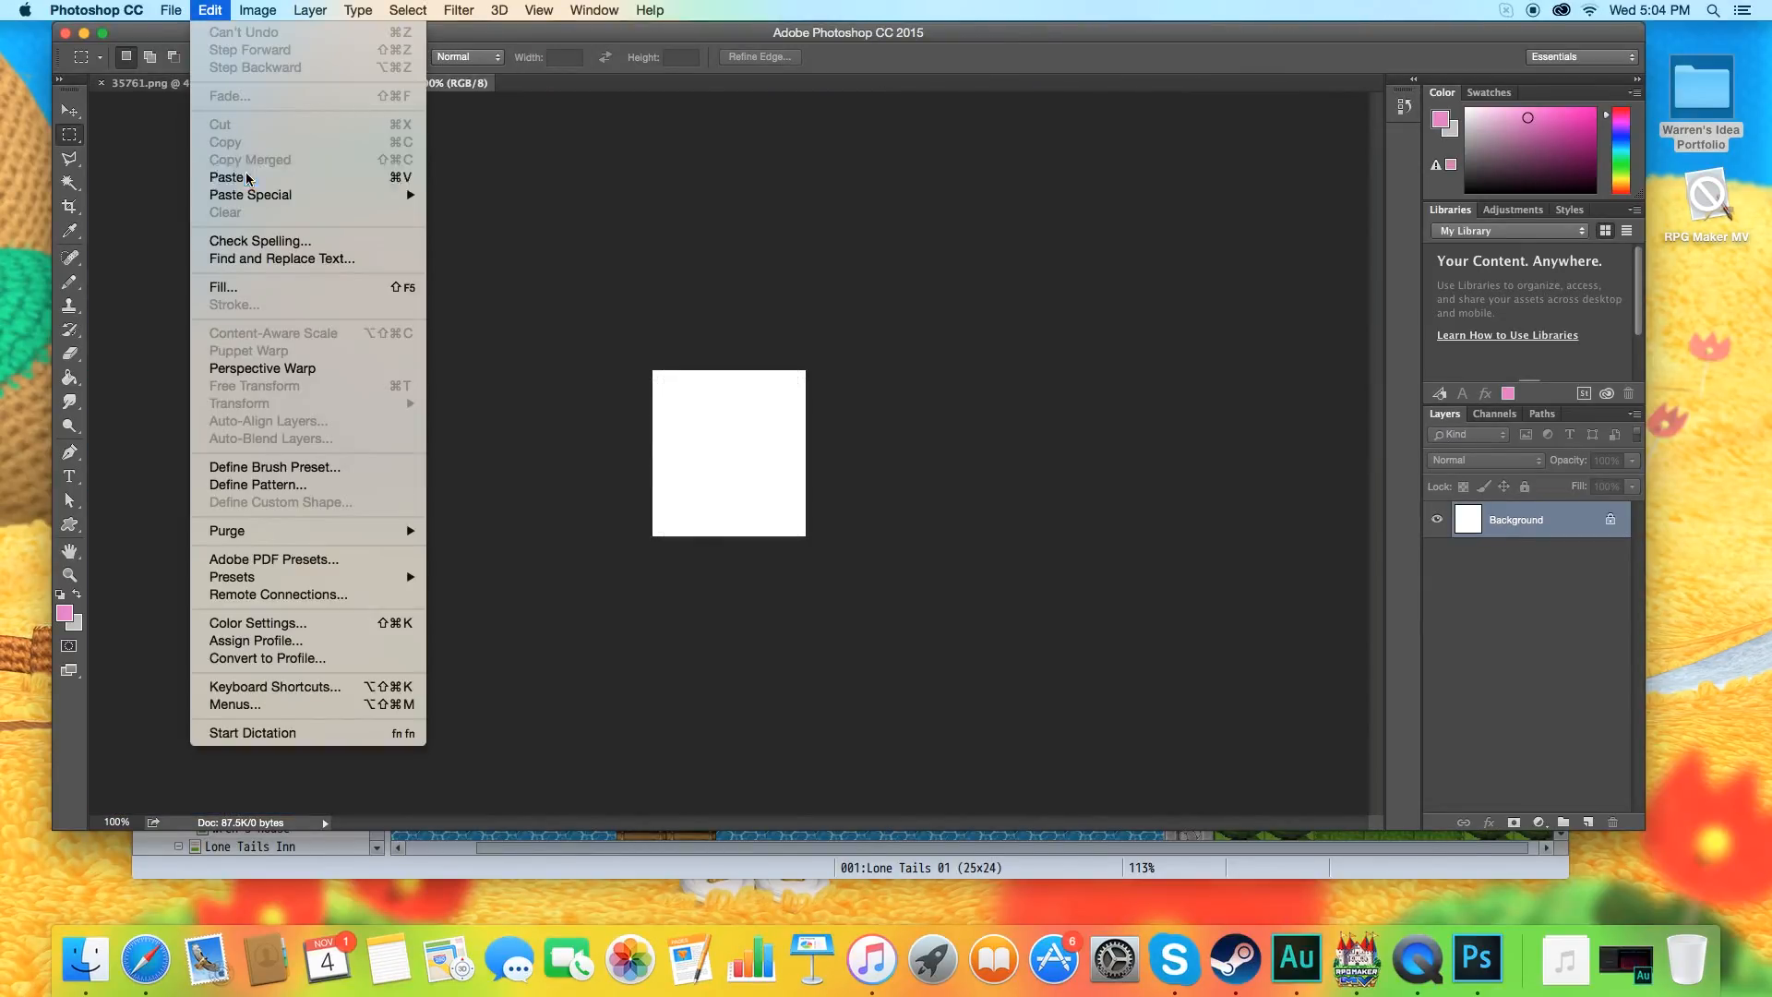
click(247, 178)
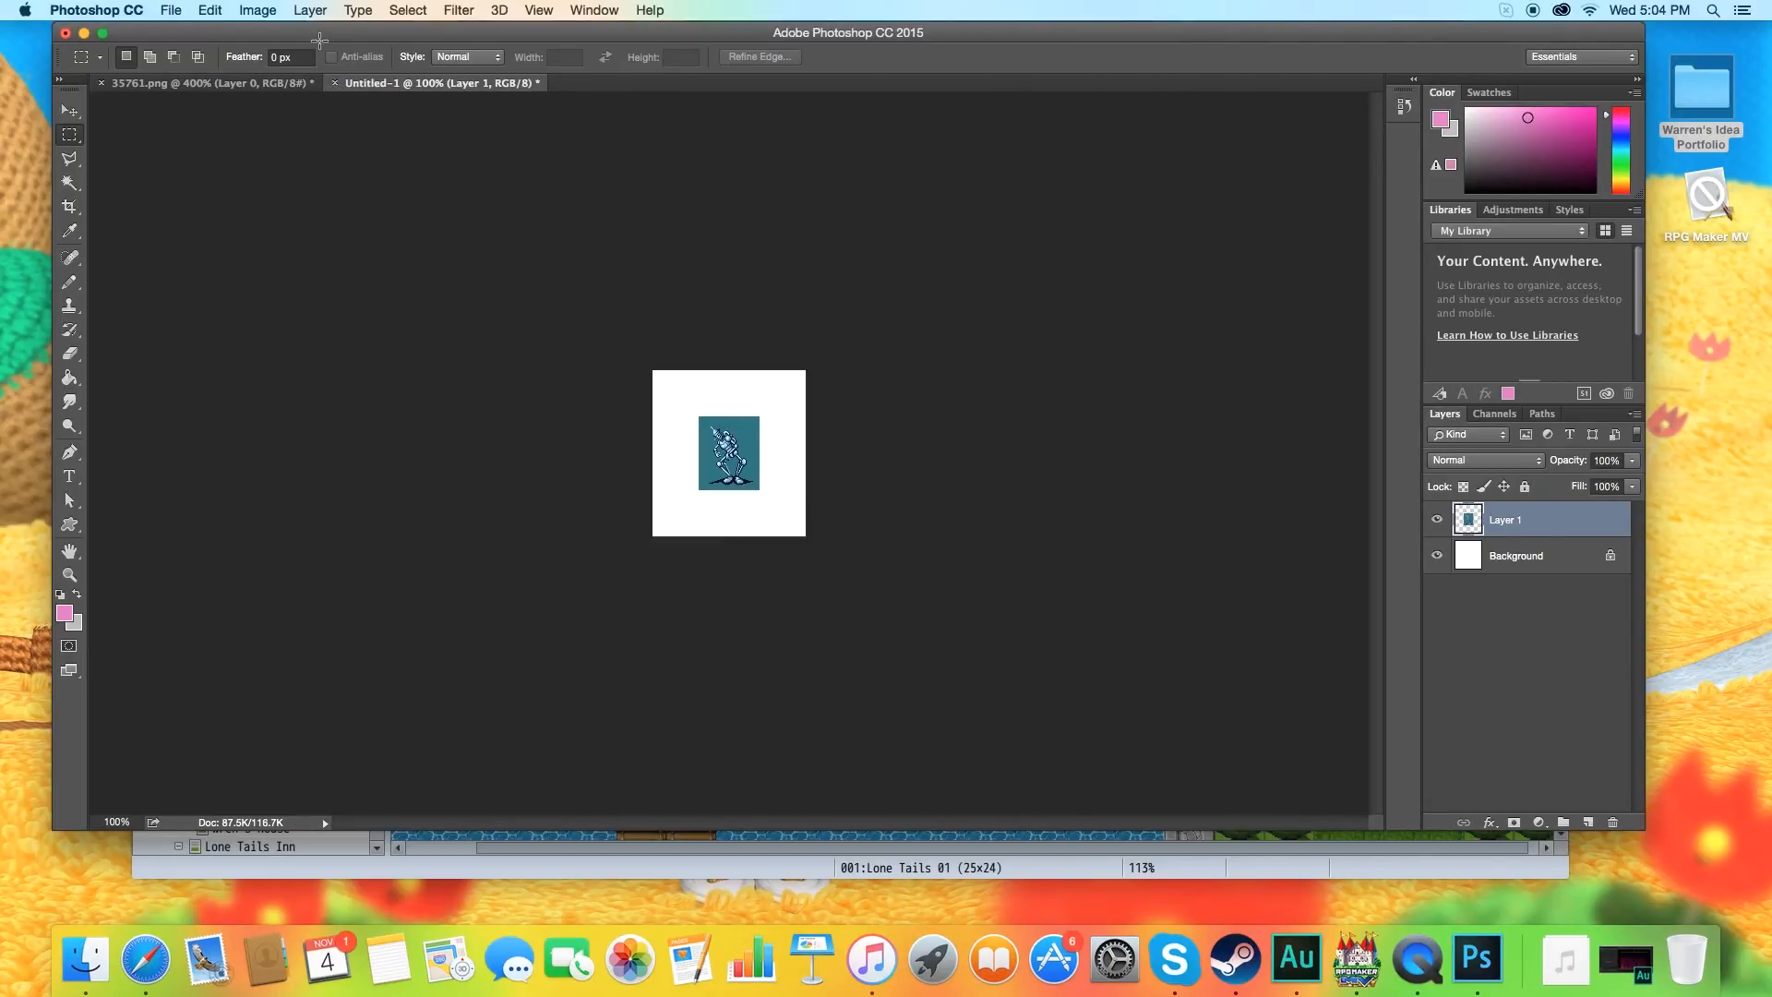
key(Delete)
click(335, 83)
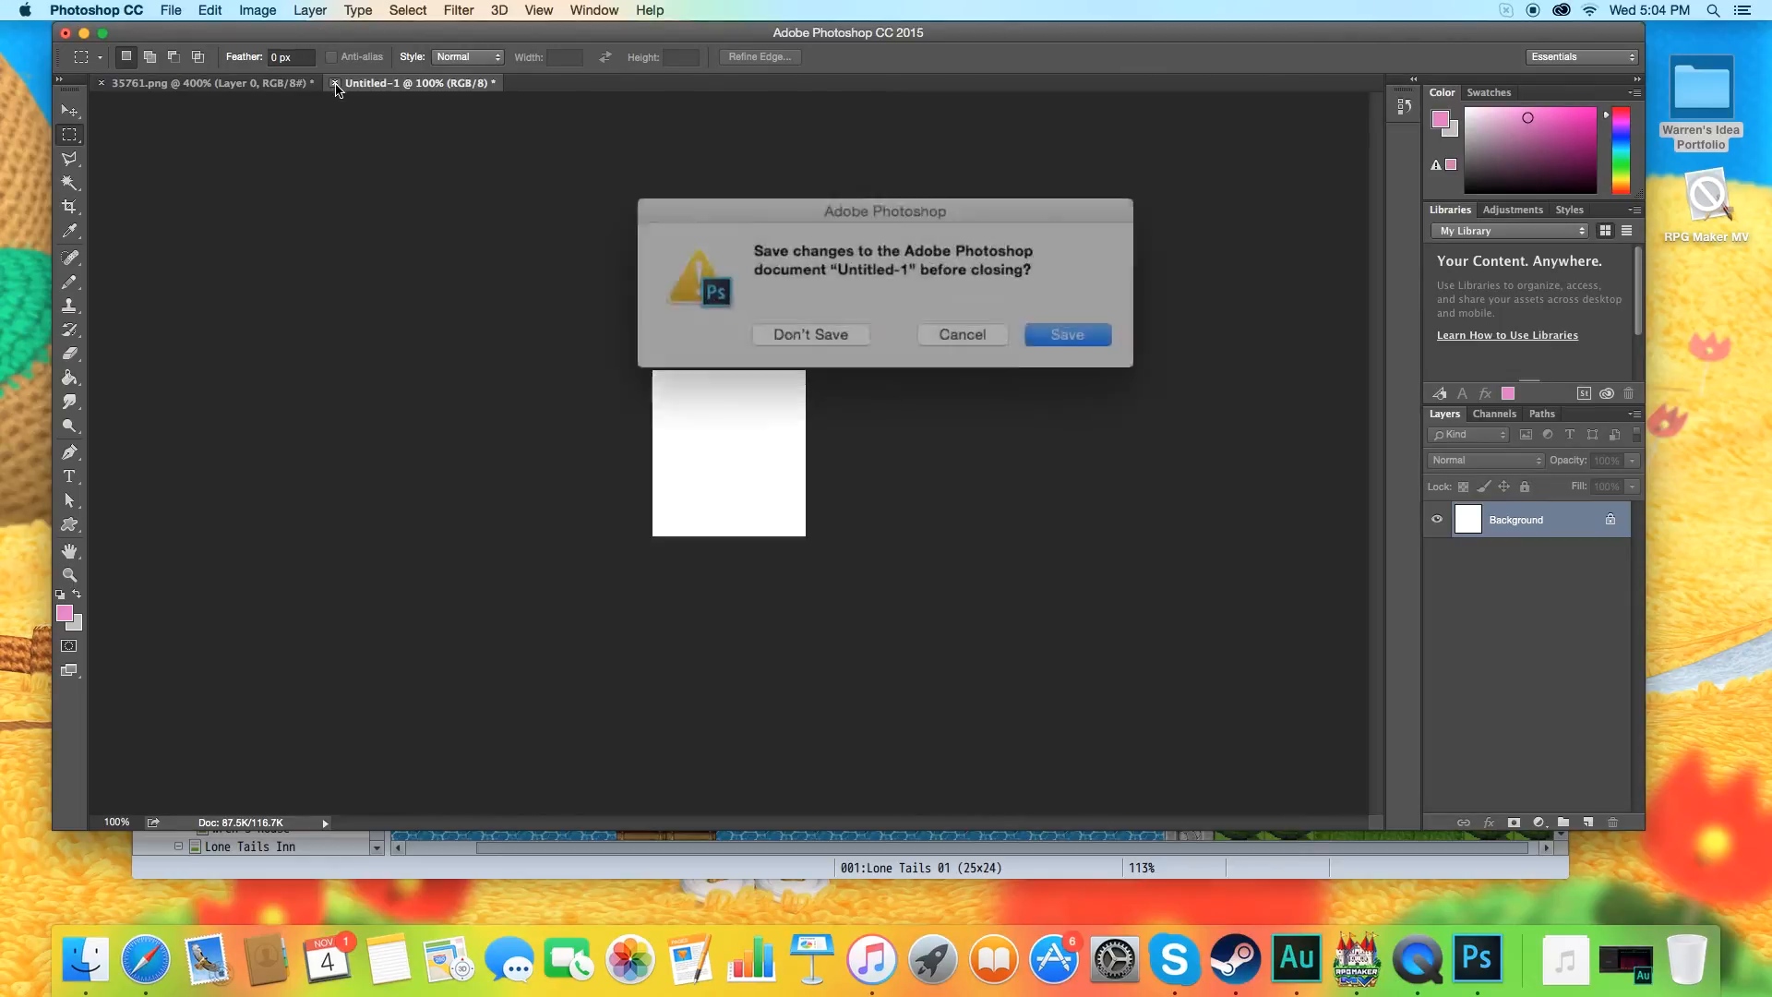
click(846, 328)
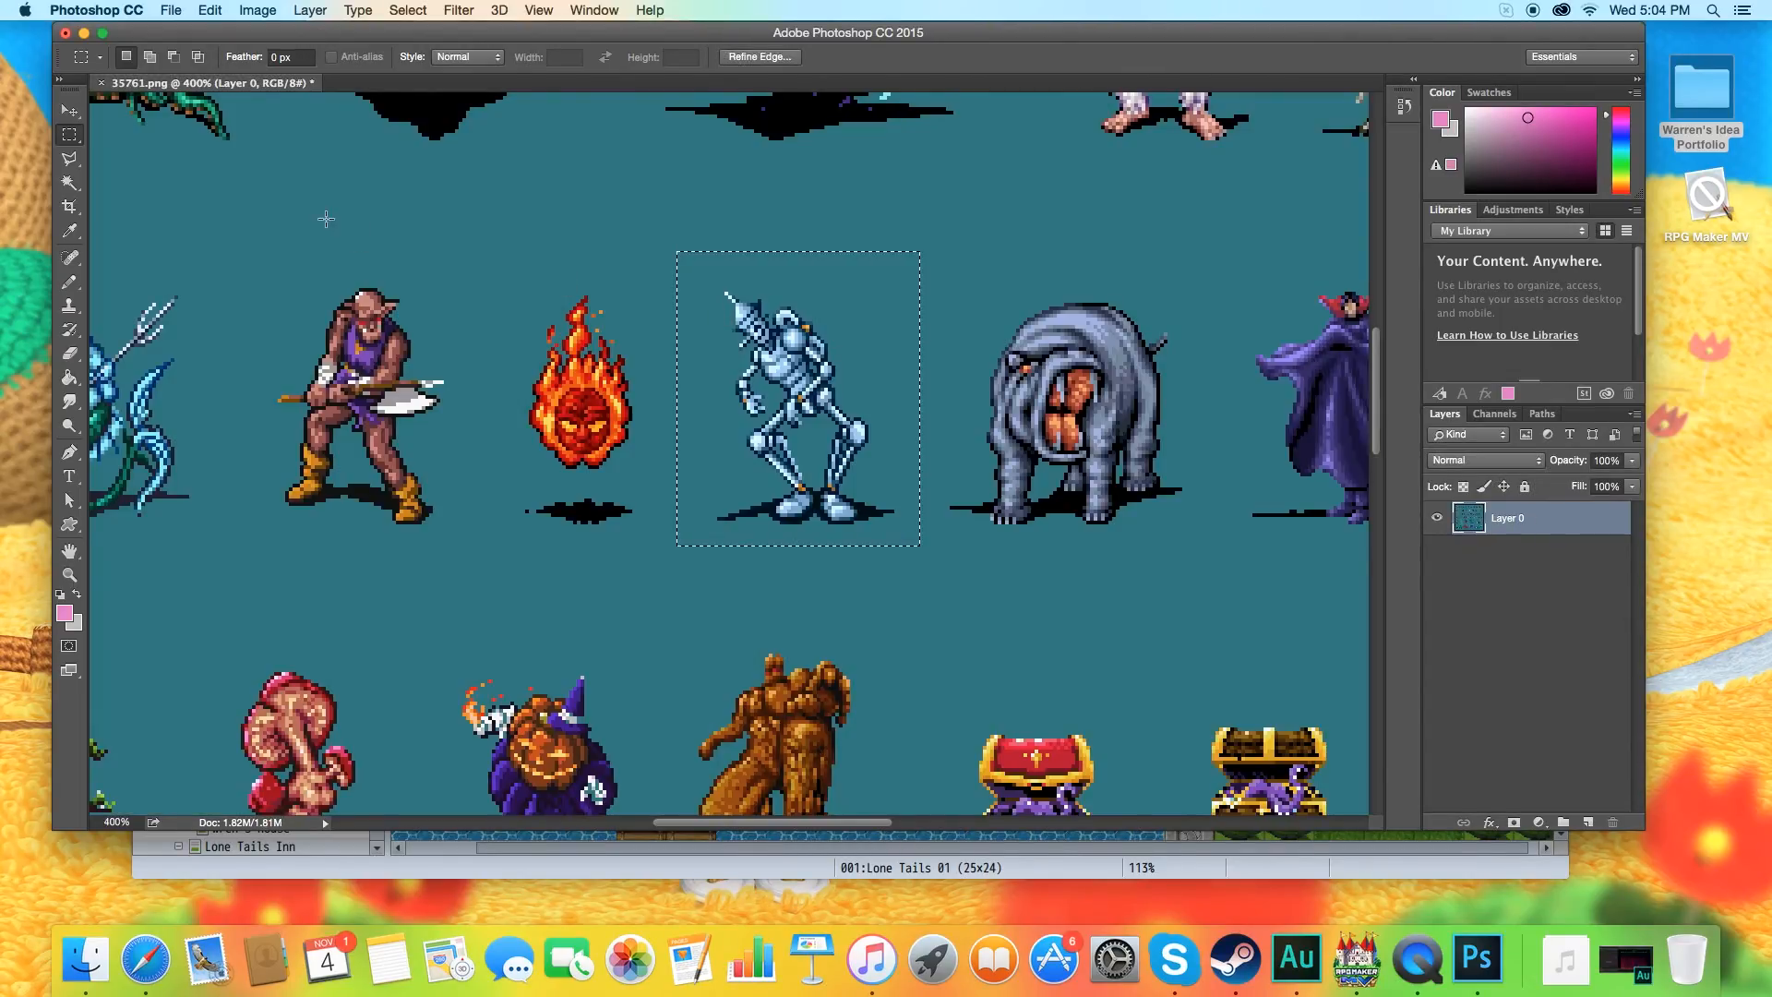
Create a new 66 × 80 px document matching the clipboard size and paste the robot sprite into it.
click(171, 10)
click(189, 30)
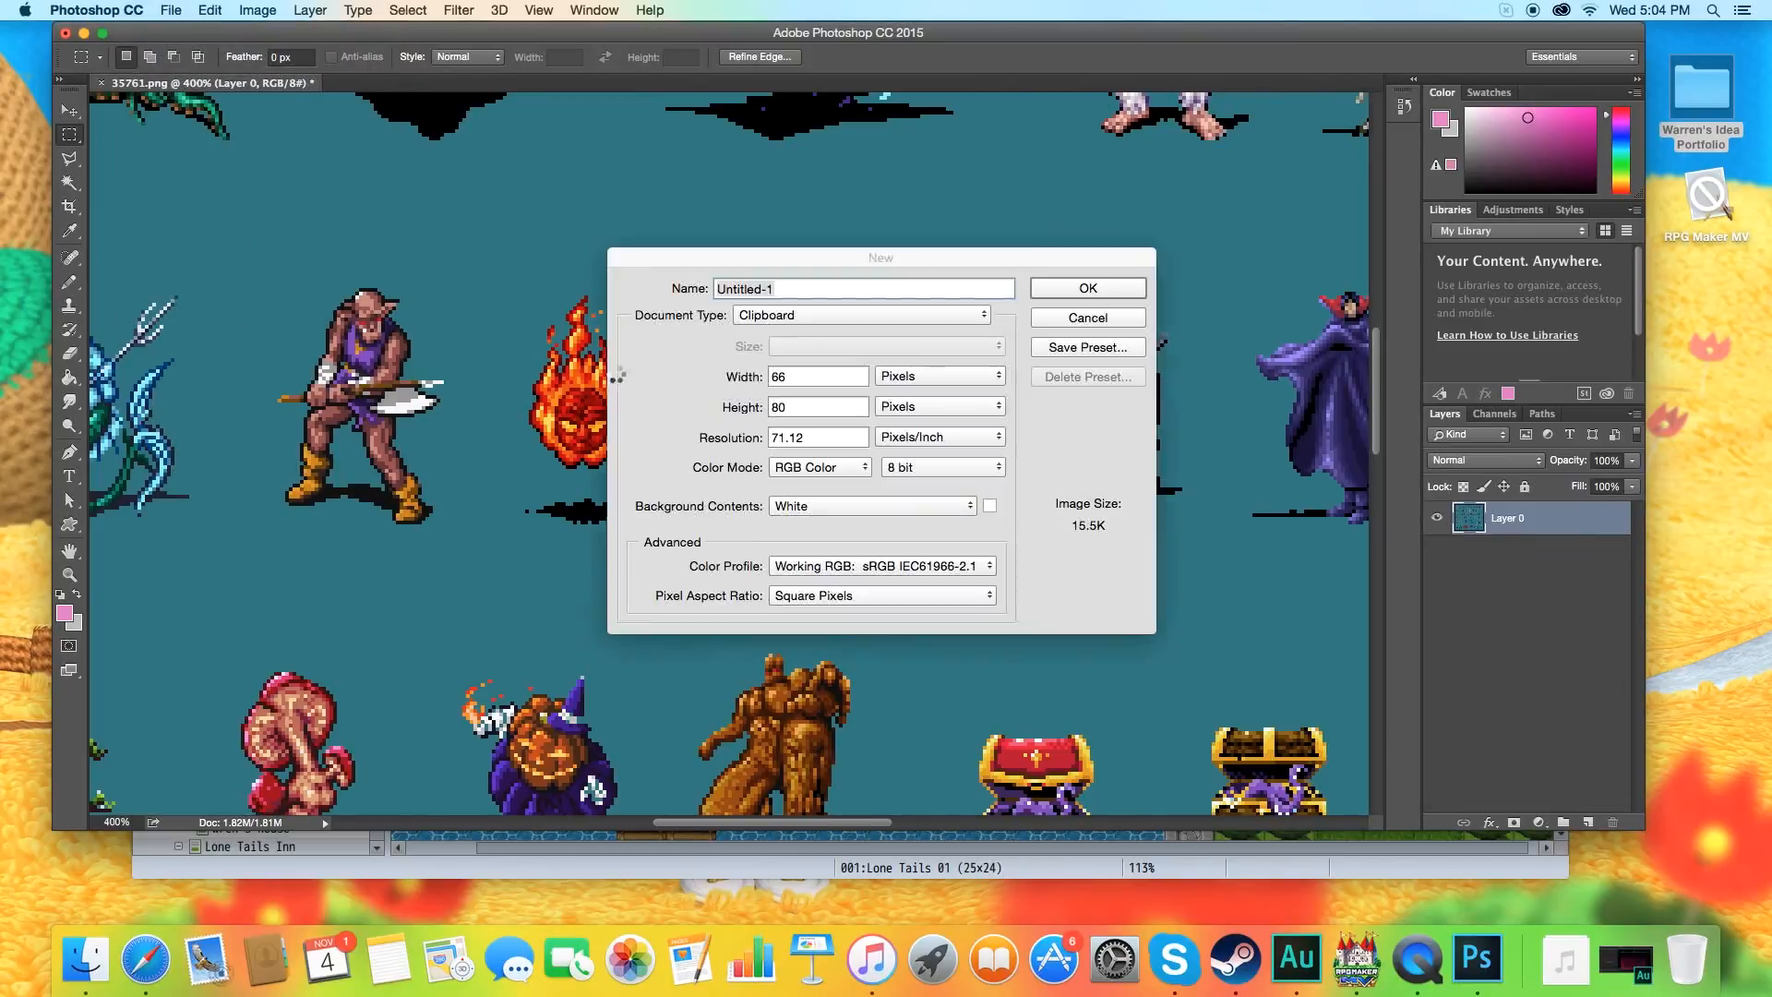
click(1089, 289)
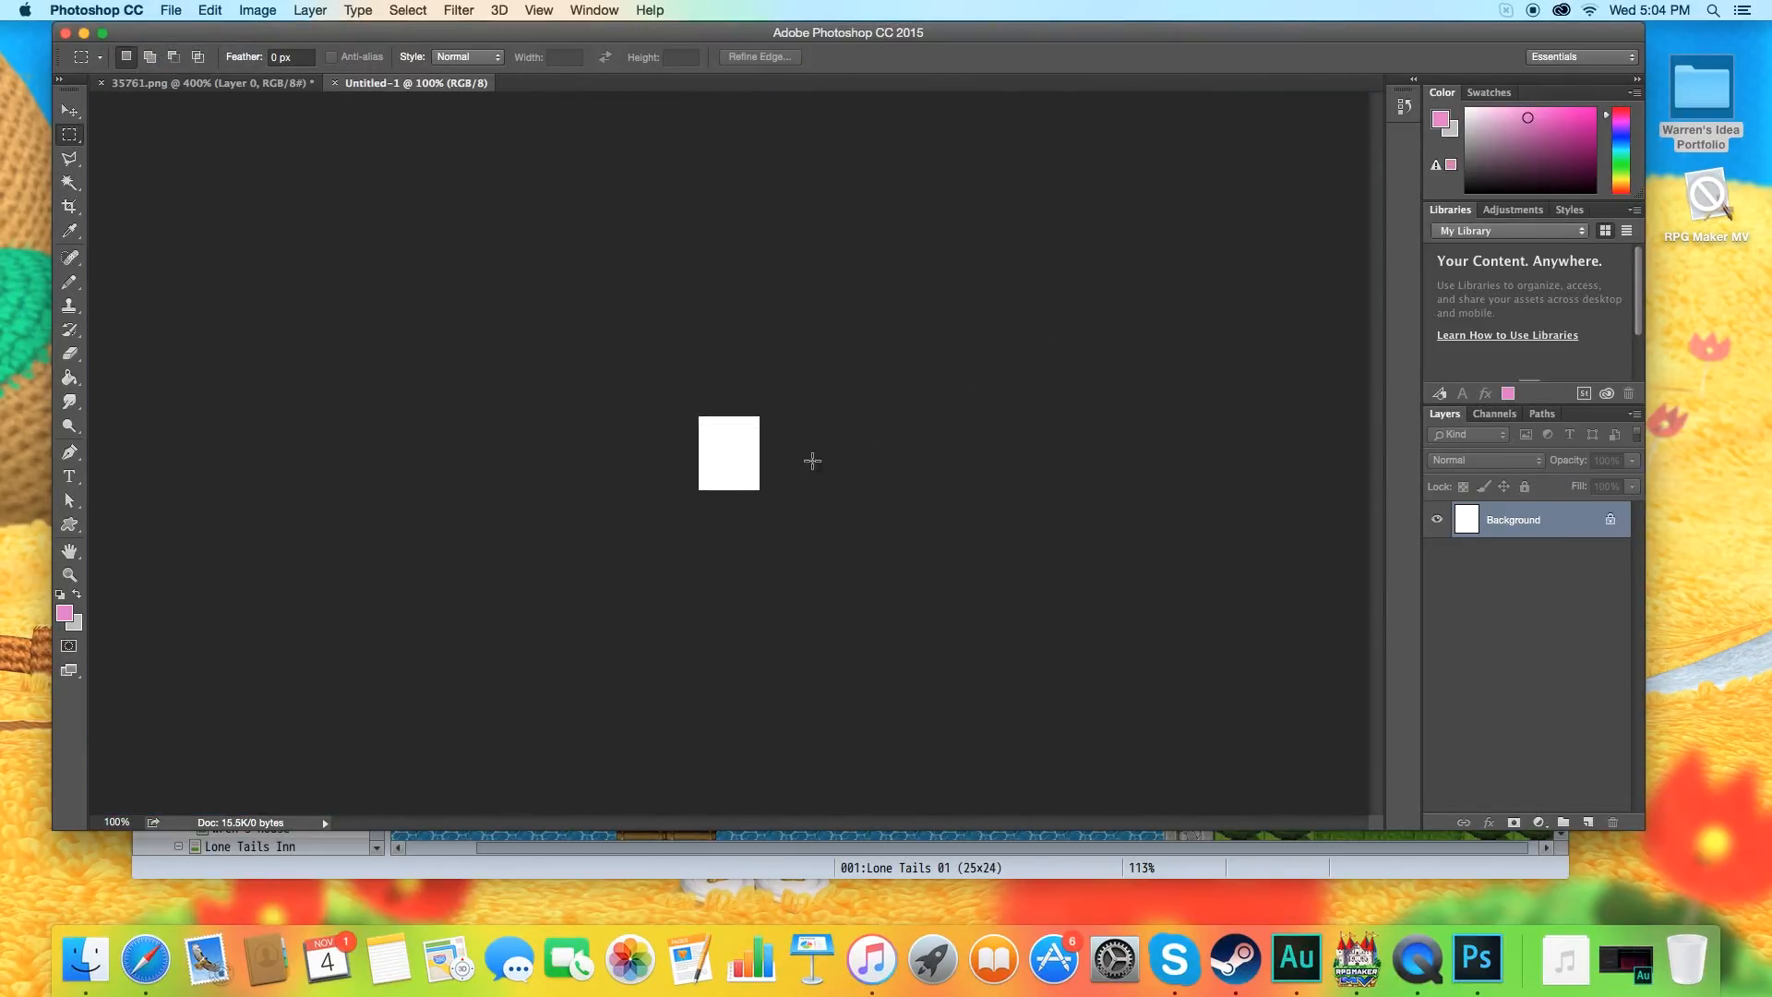
click(210, 10)
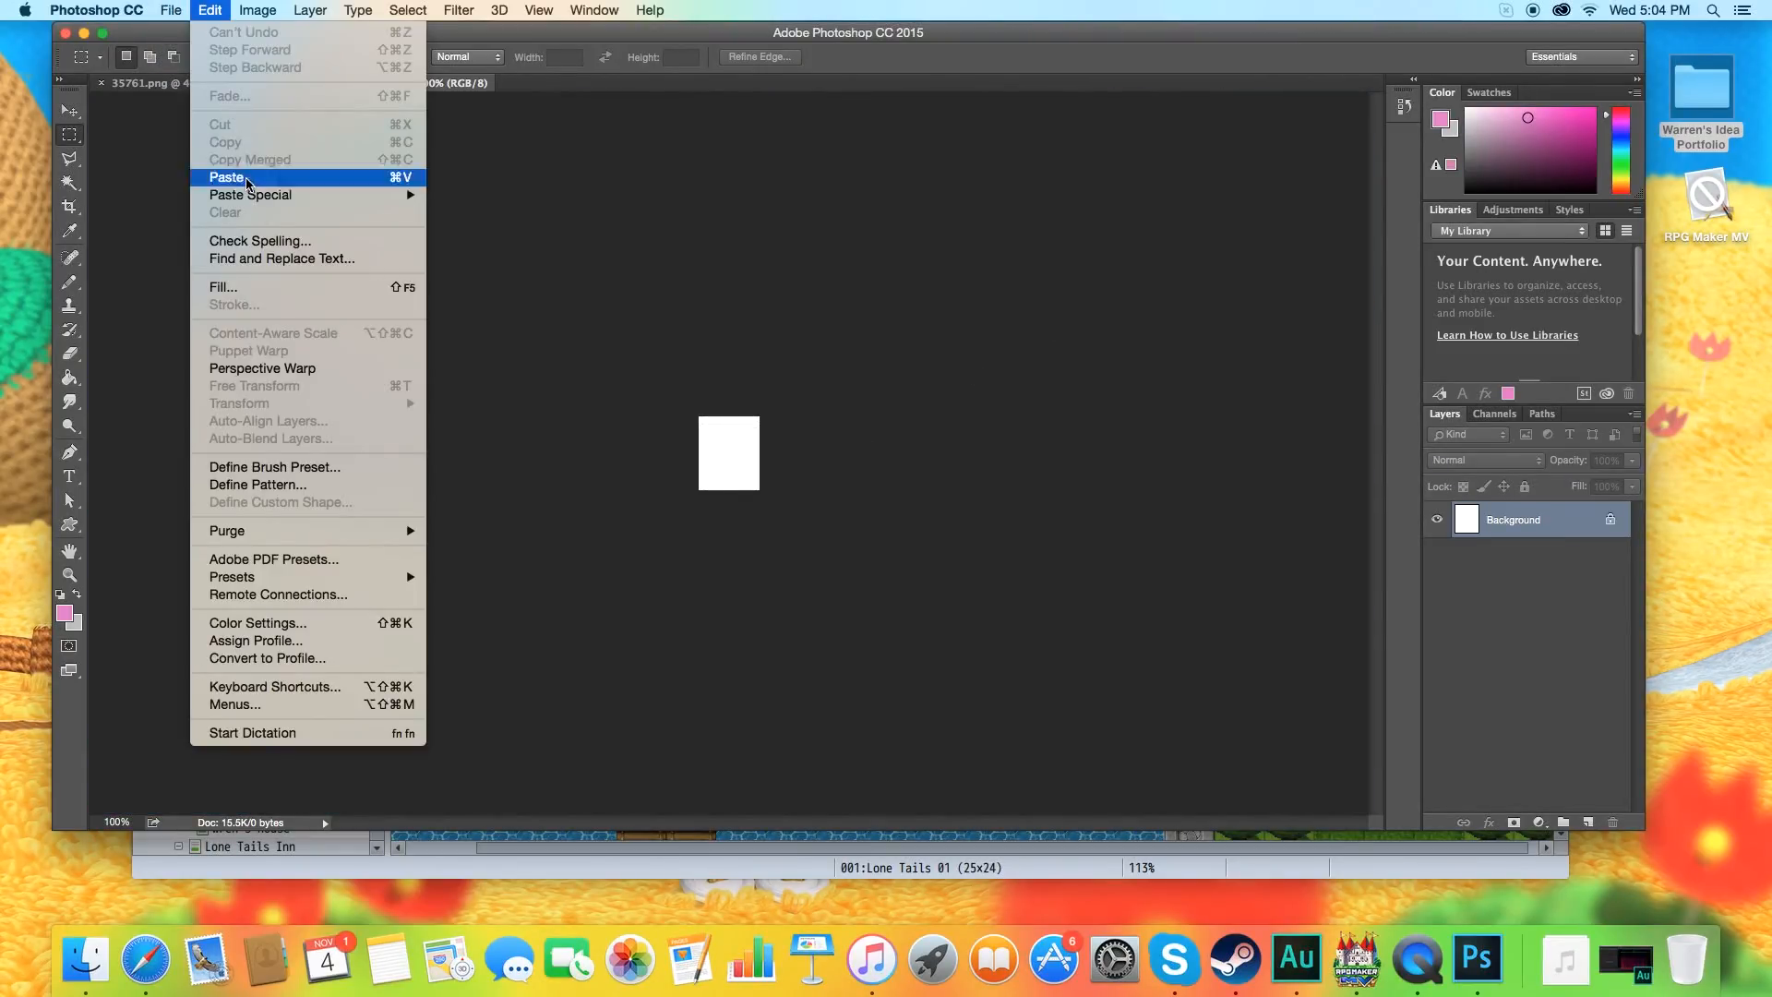
click(222, 176)
Convert the white Background beneath the pasted sprite into a regular layer and delete it.
double_click(1504, 556)
click(1050, 408)
key(Delete)
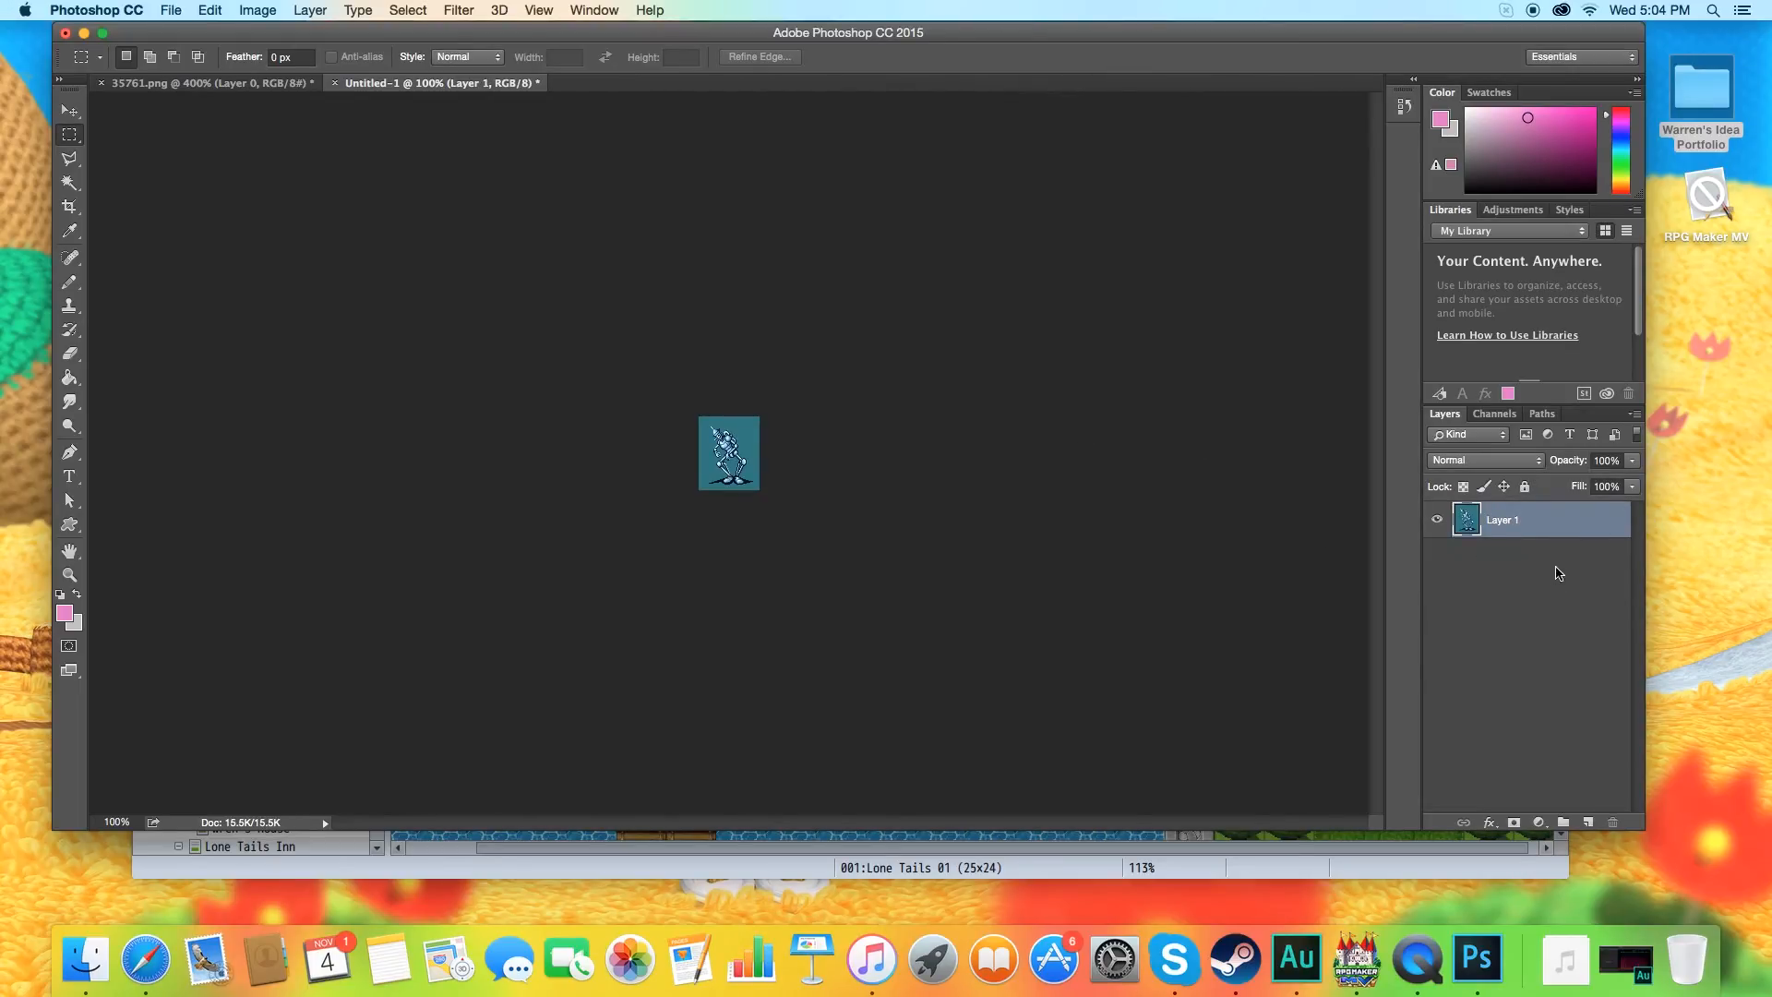
Resize the robot image proportionally to 156 × 189 px.
click(257, 10)
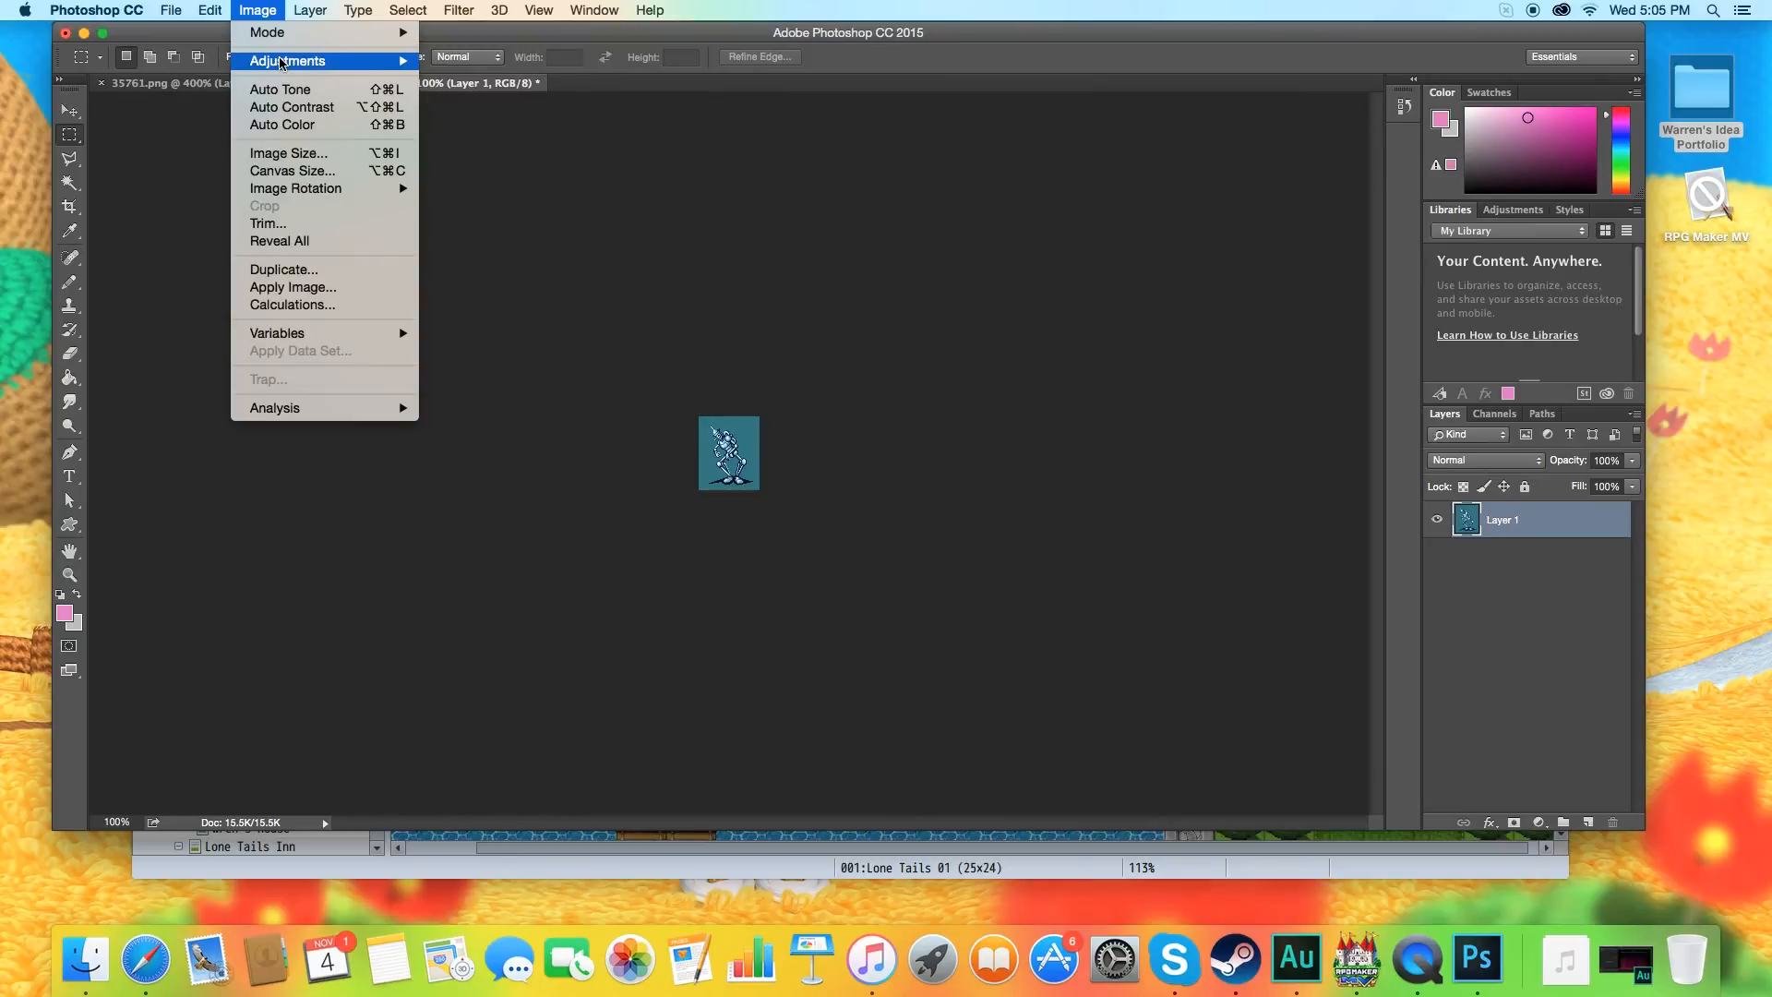
mouse_move(282, 62)
click(288, 153)
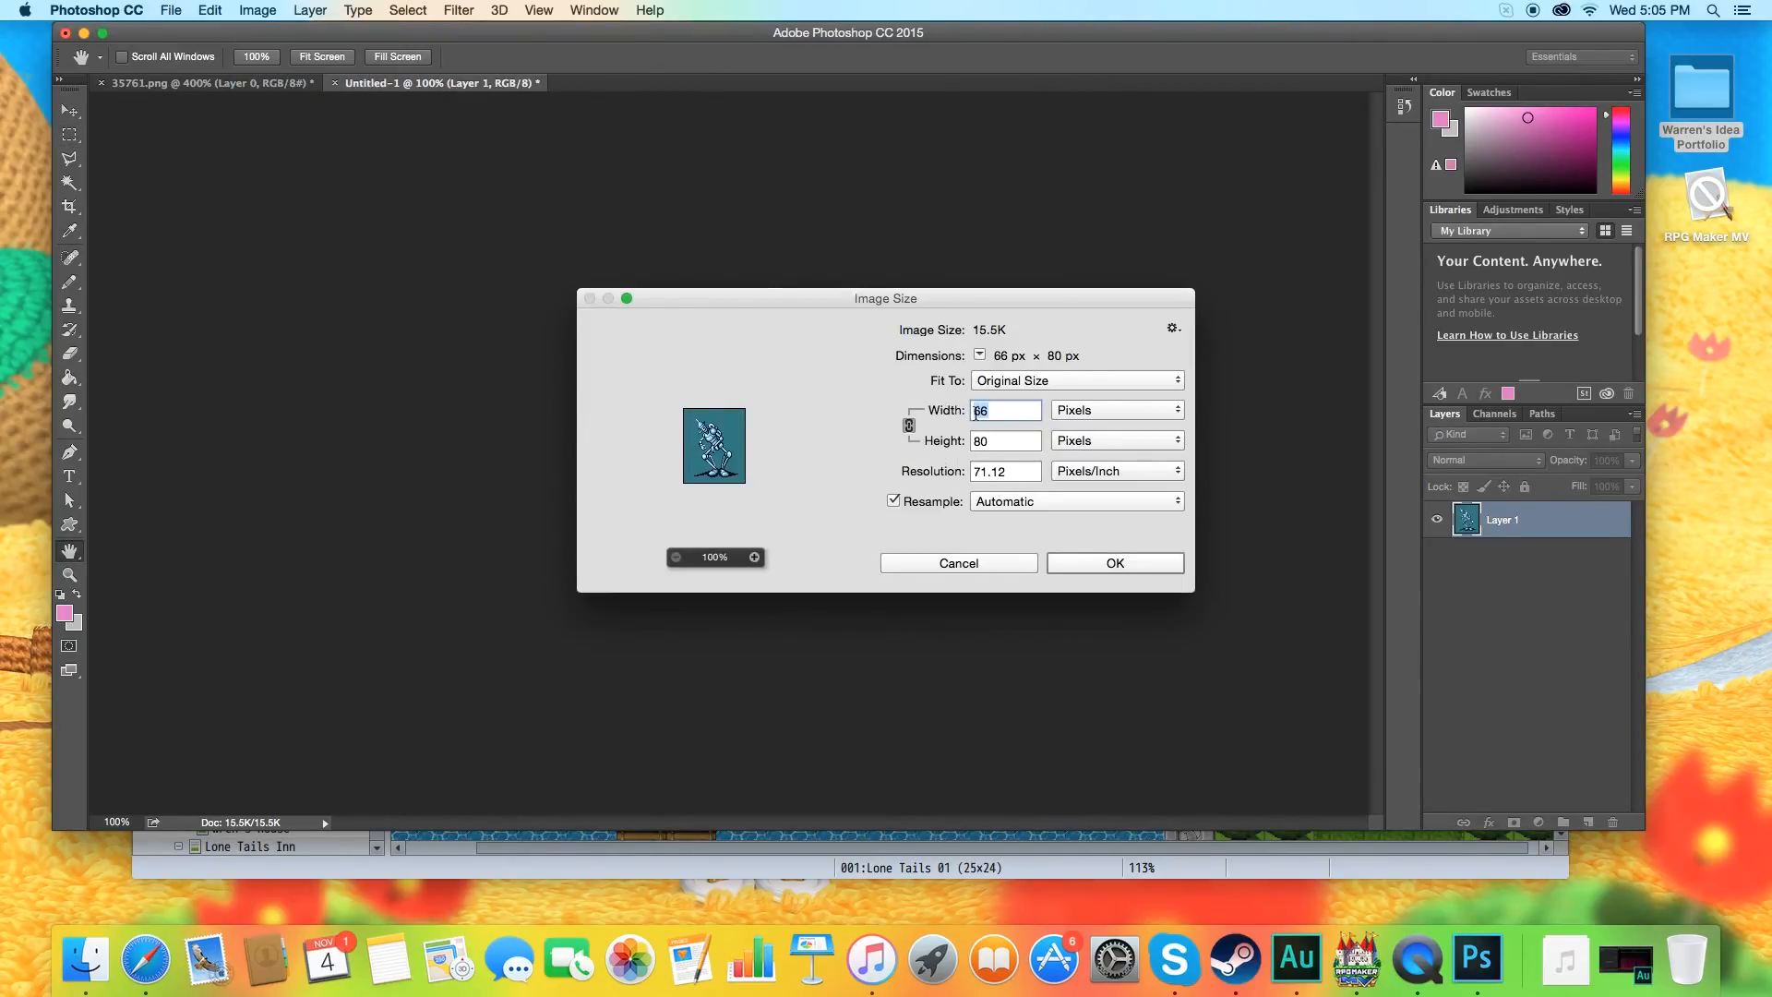
click(976, 412)
text(1)
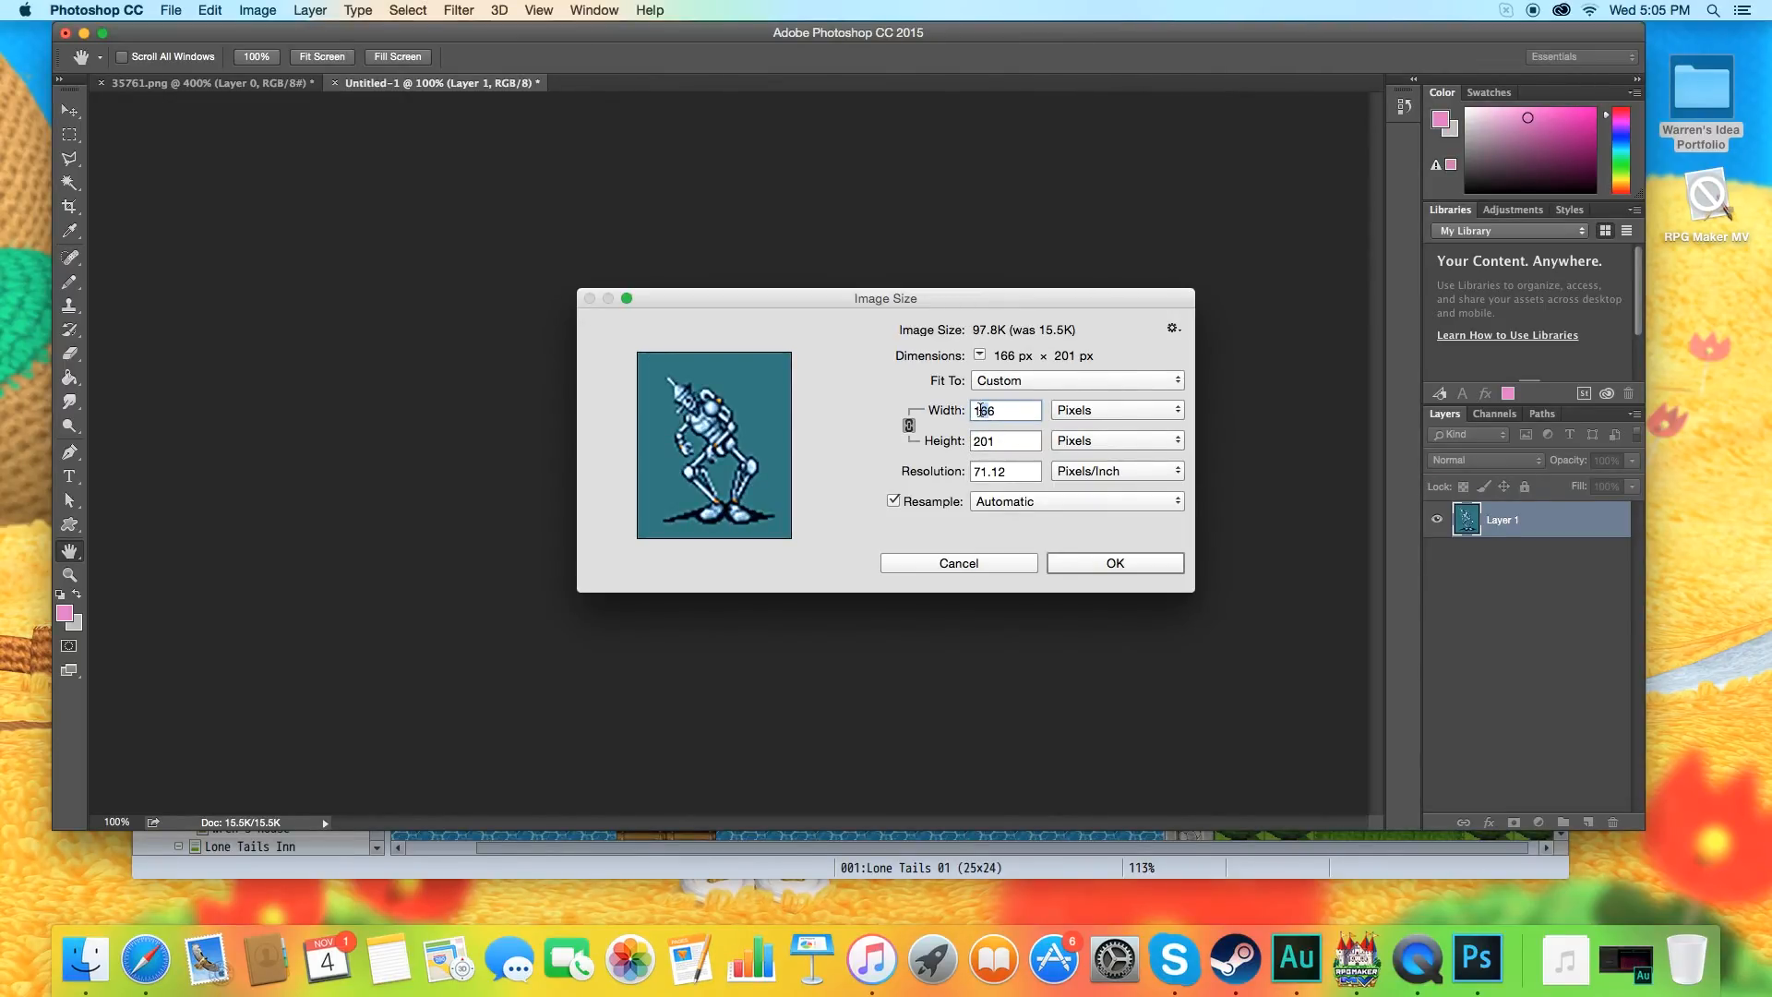
key(Delete)
text(5)
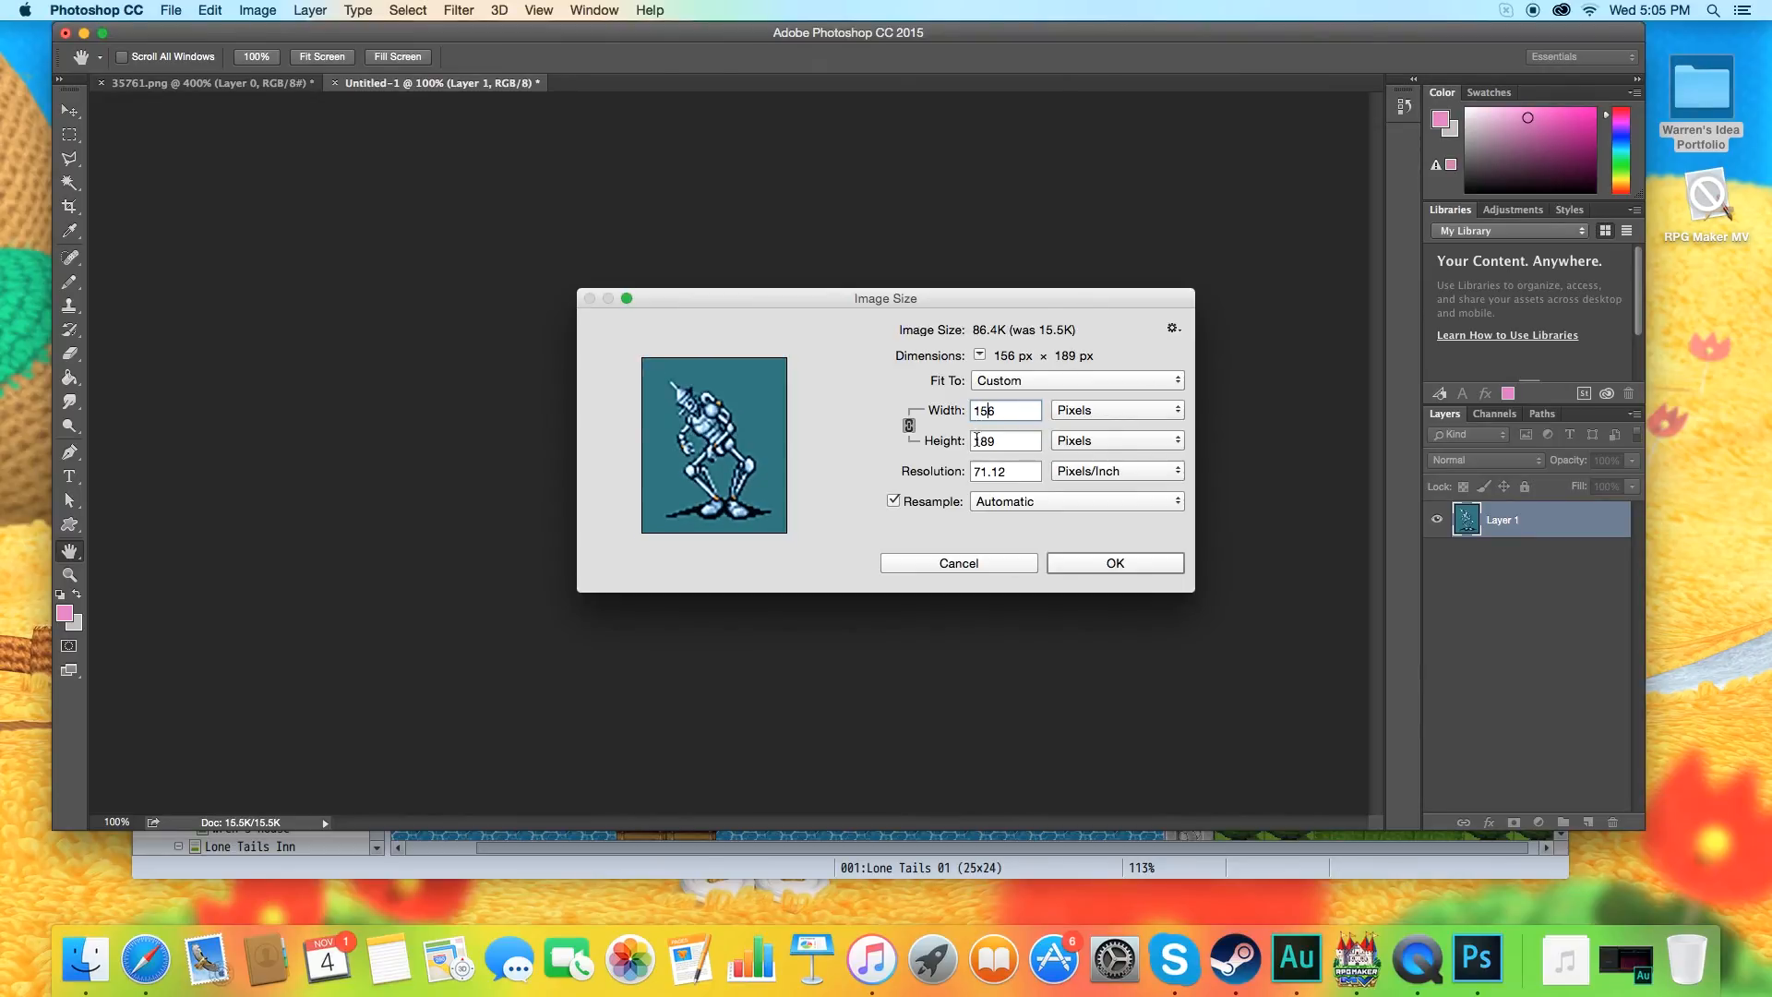
click(1068, 564)
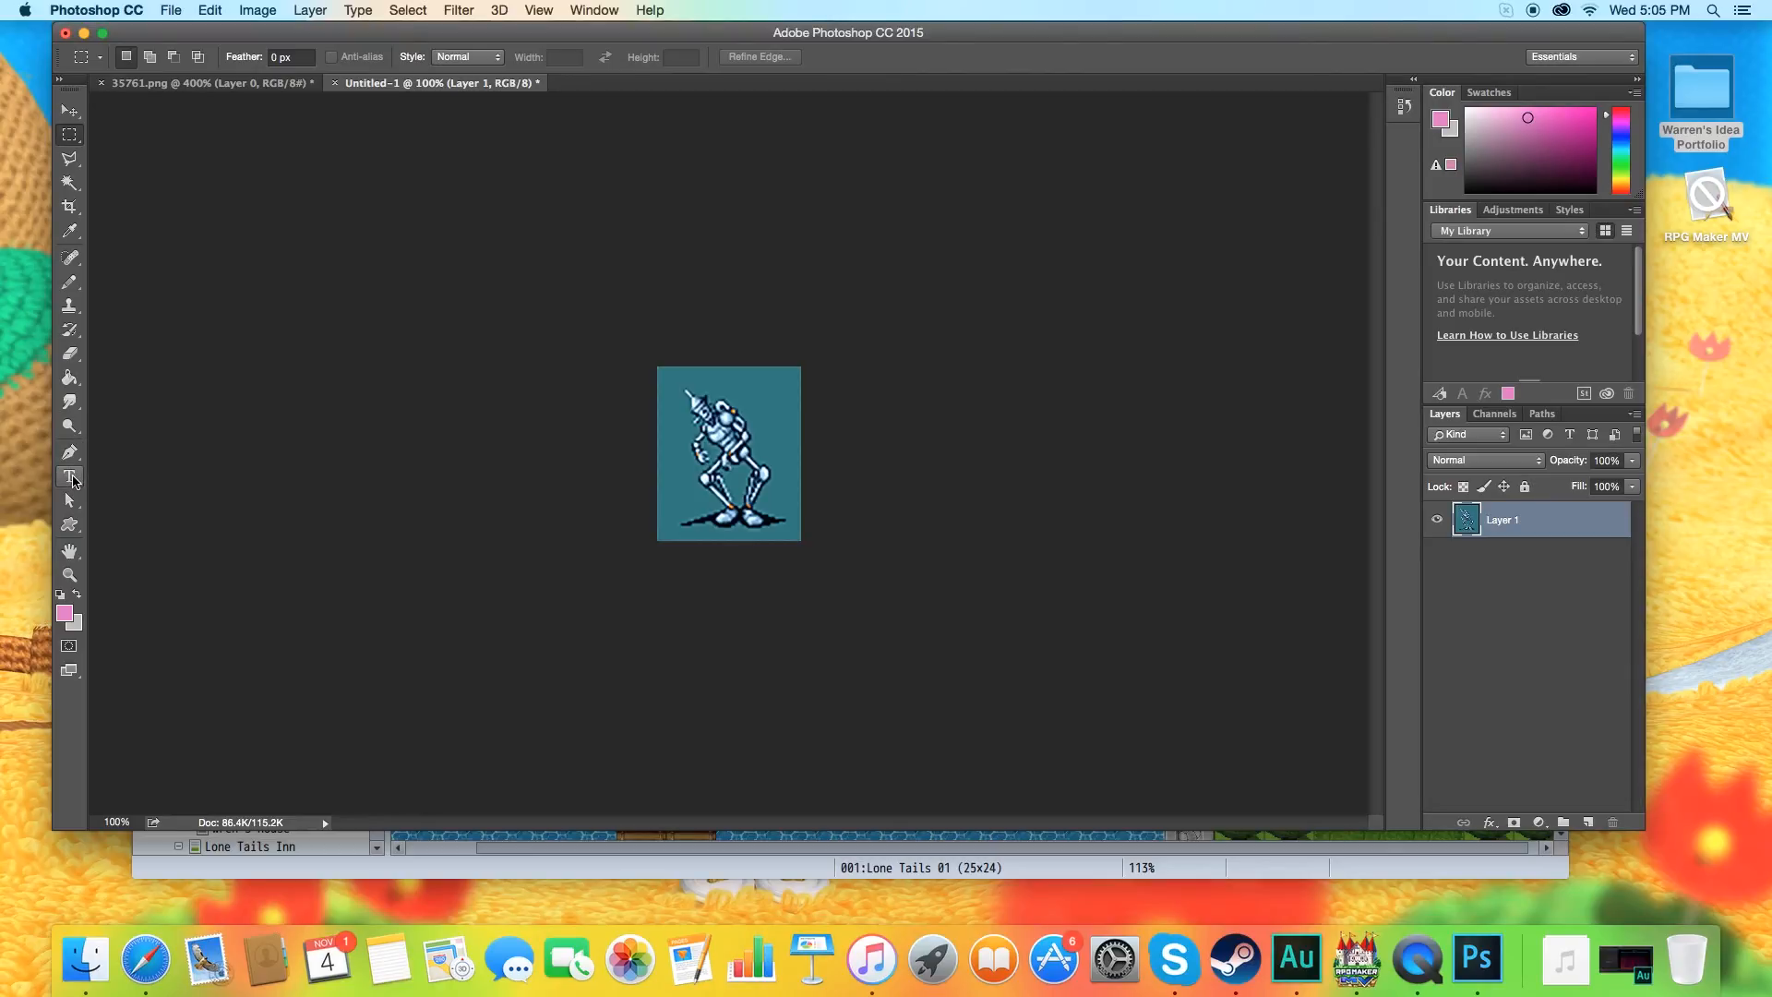
Check the interpolation options of a Scale transform on the robot layer and close the transform without changing the size.
click(210, 10)
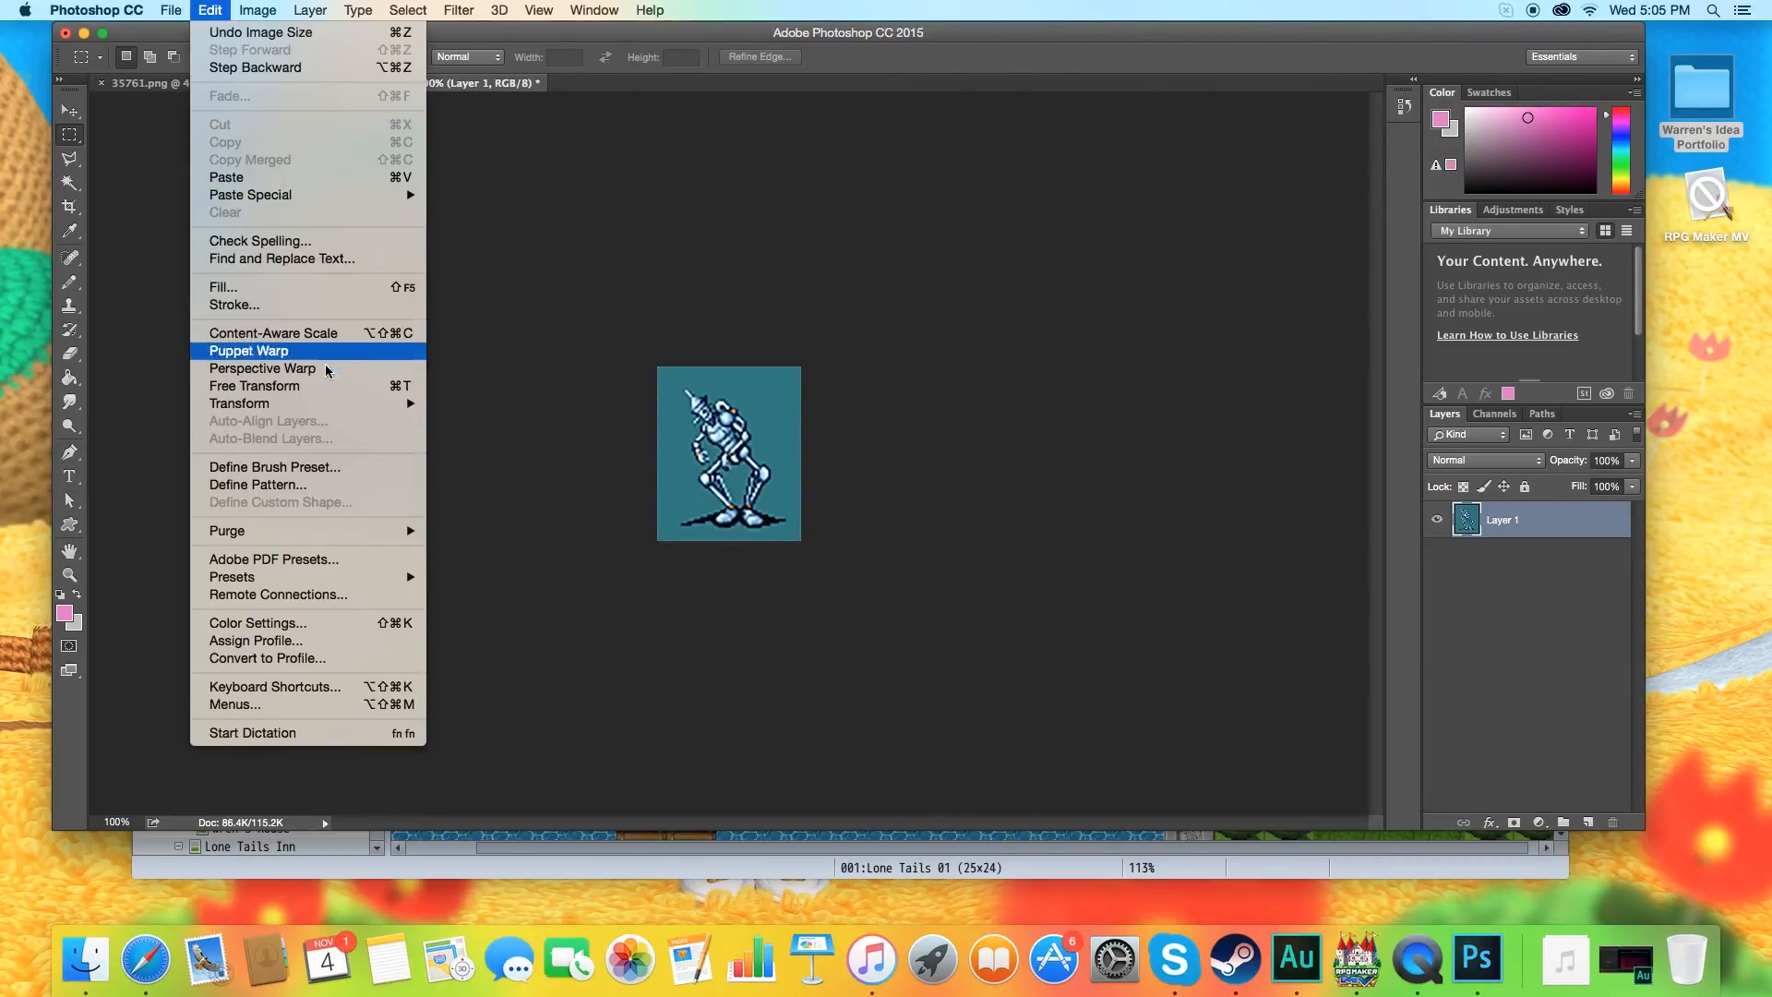
mouse_move(340, 404)
click(466, 431)
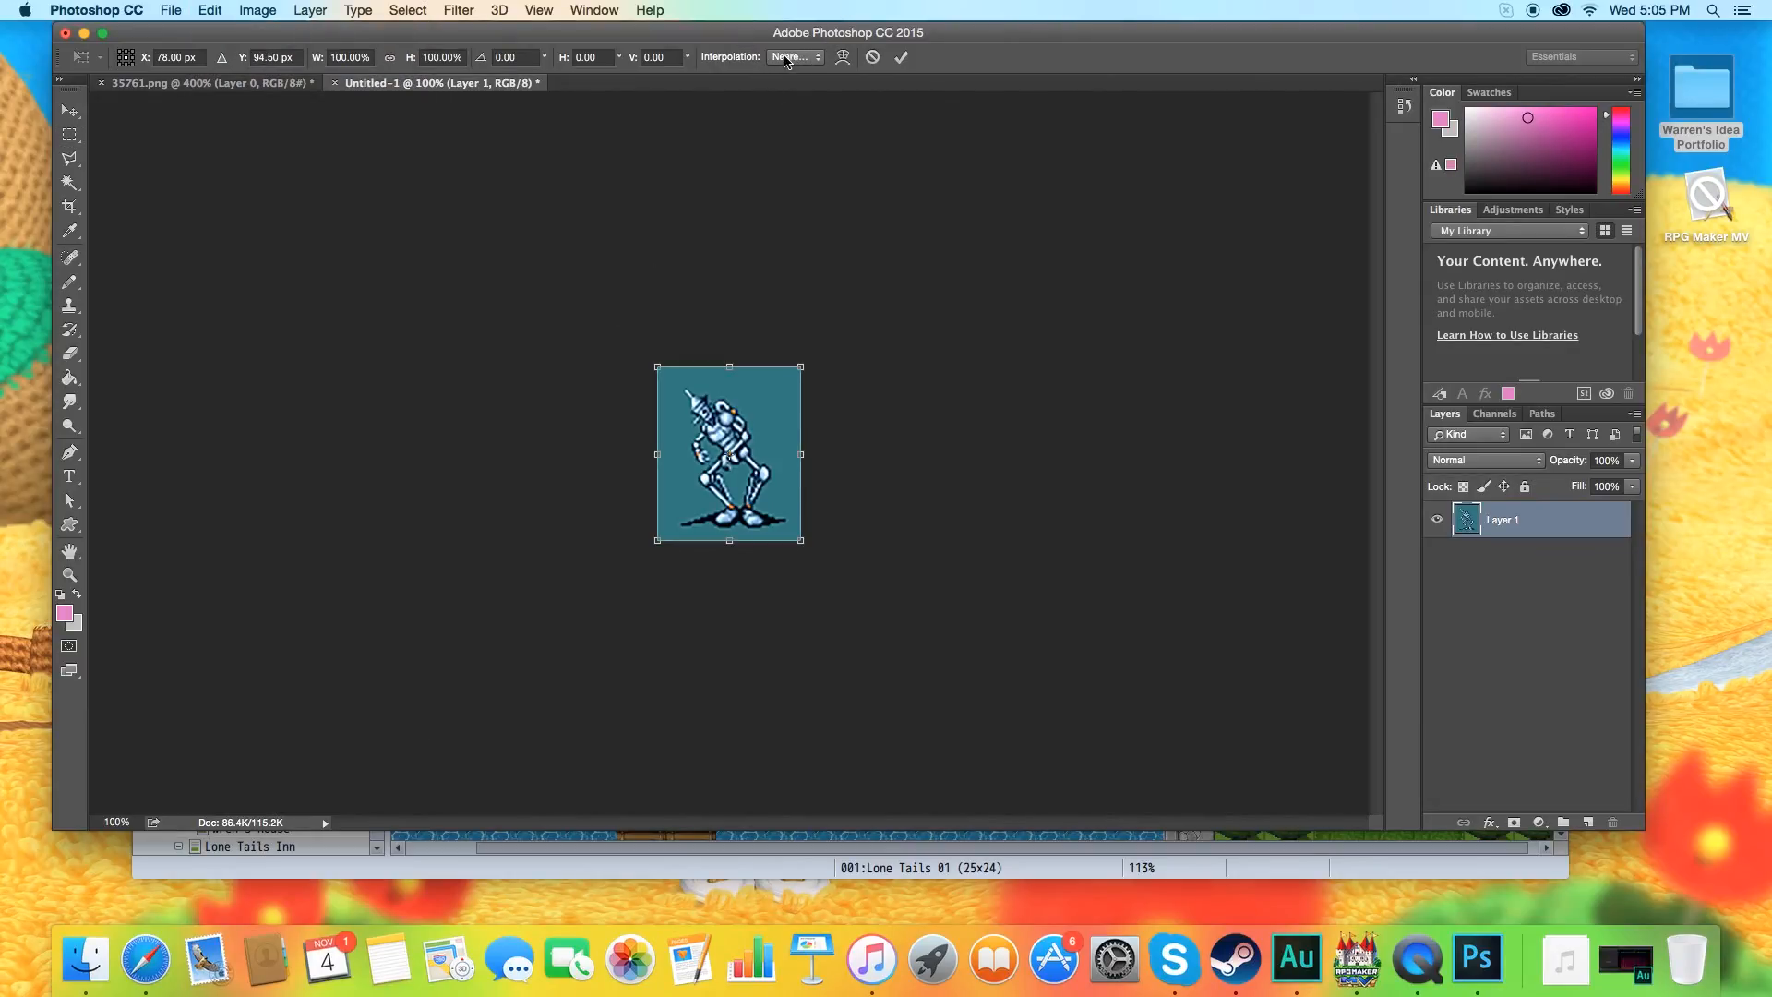
click(792, 57)
click(741, 41)
click(900, 57)
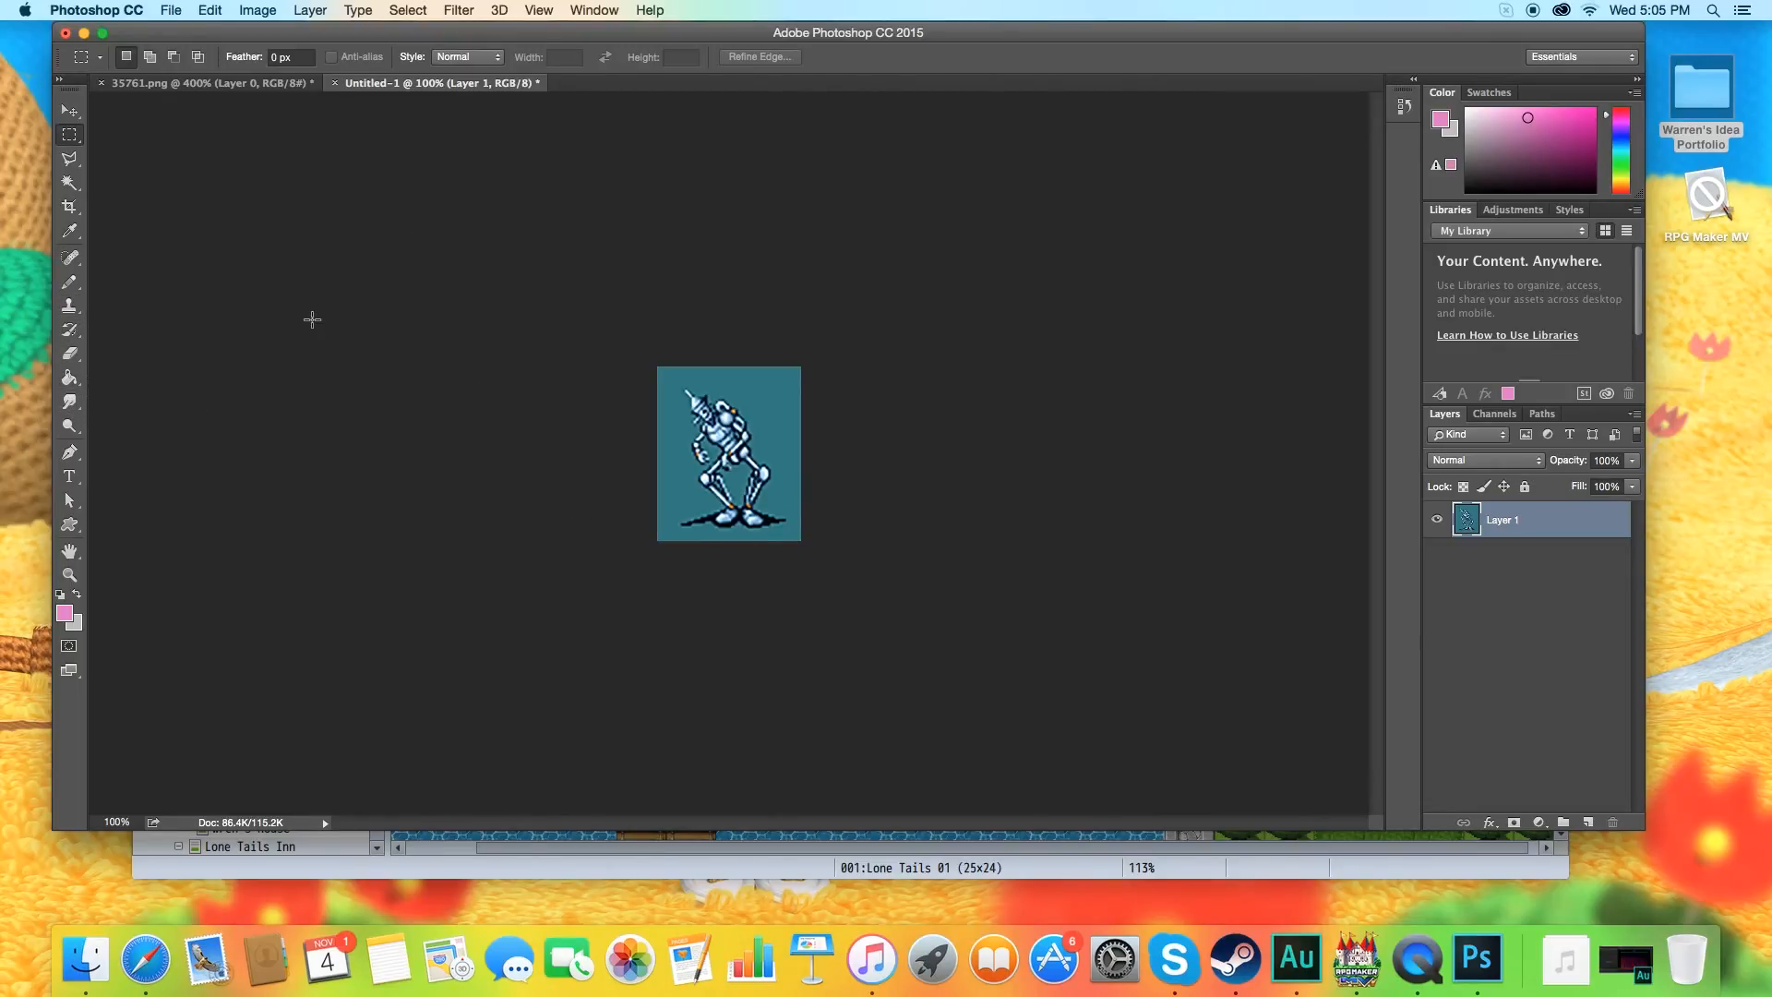
Add a new empty layer and place it beneath the robot sprite's layer.
click(1588, 822)
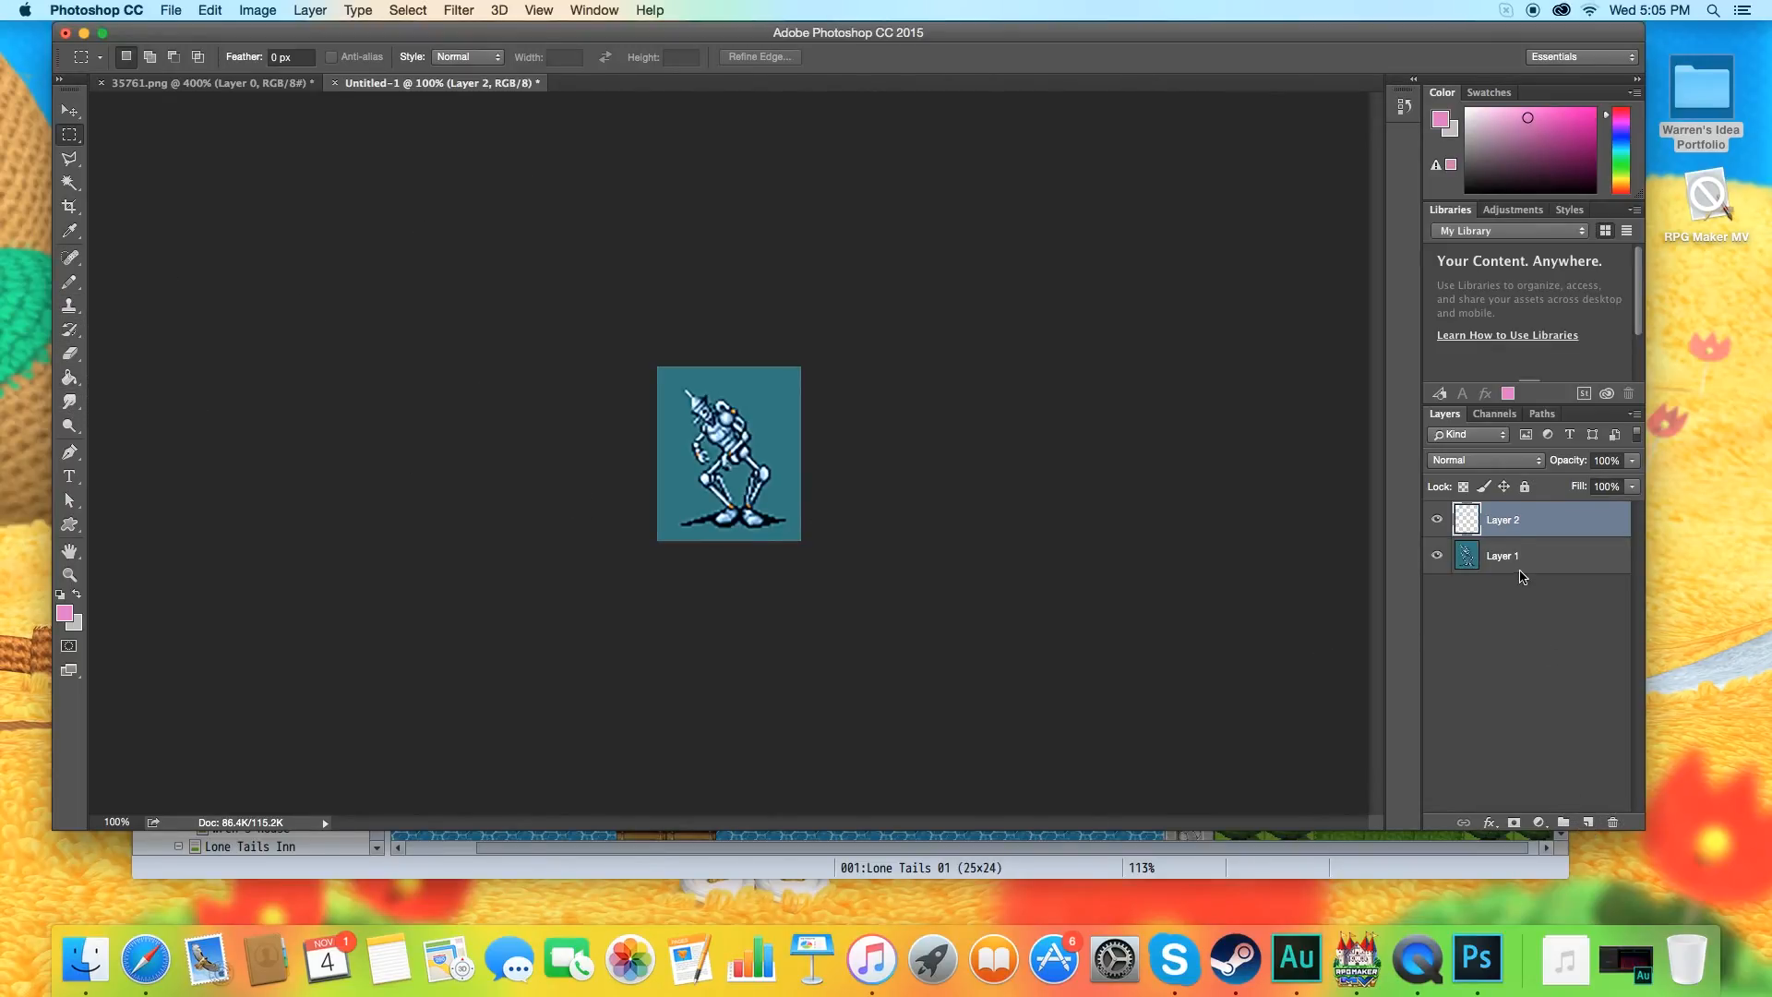
click(1518, 559)
drag(1518, 562, 1518, 522)
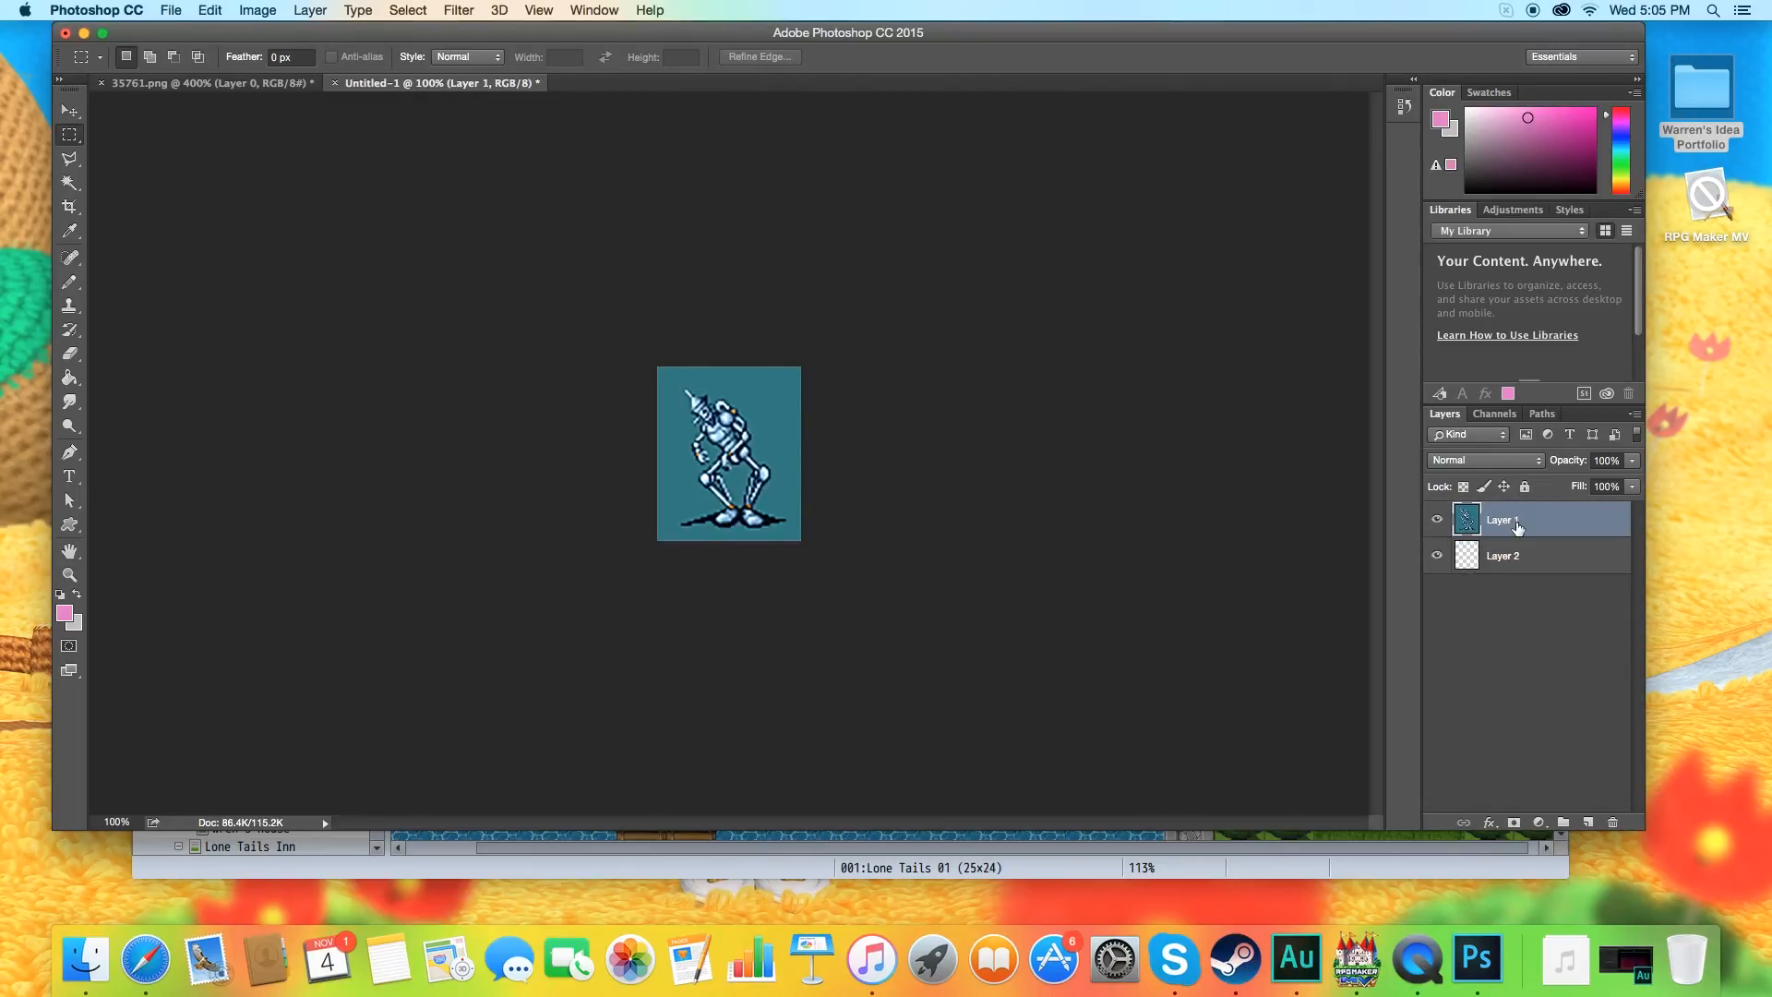
Try removing the teal background around the robot and between its legs with the Magic Wand, Anti-alias off.
click(69, 182)
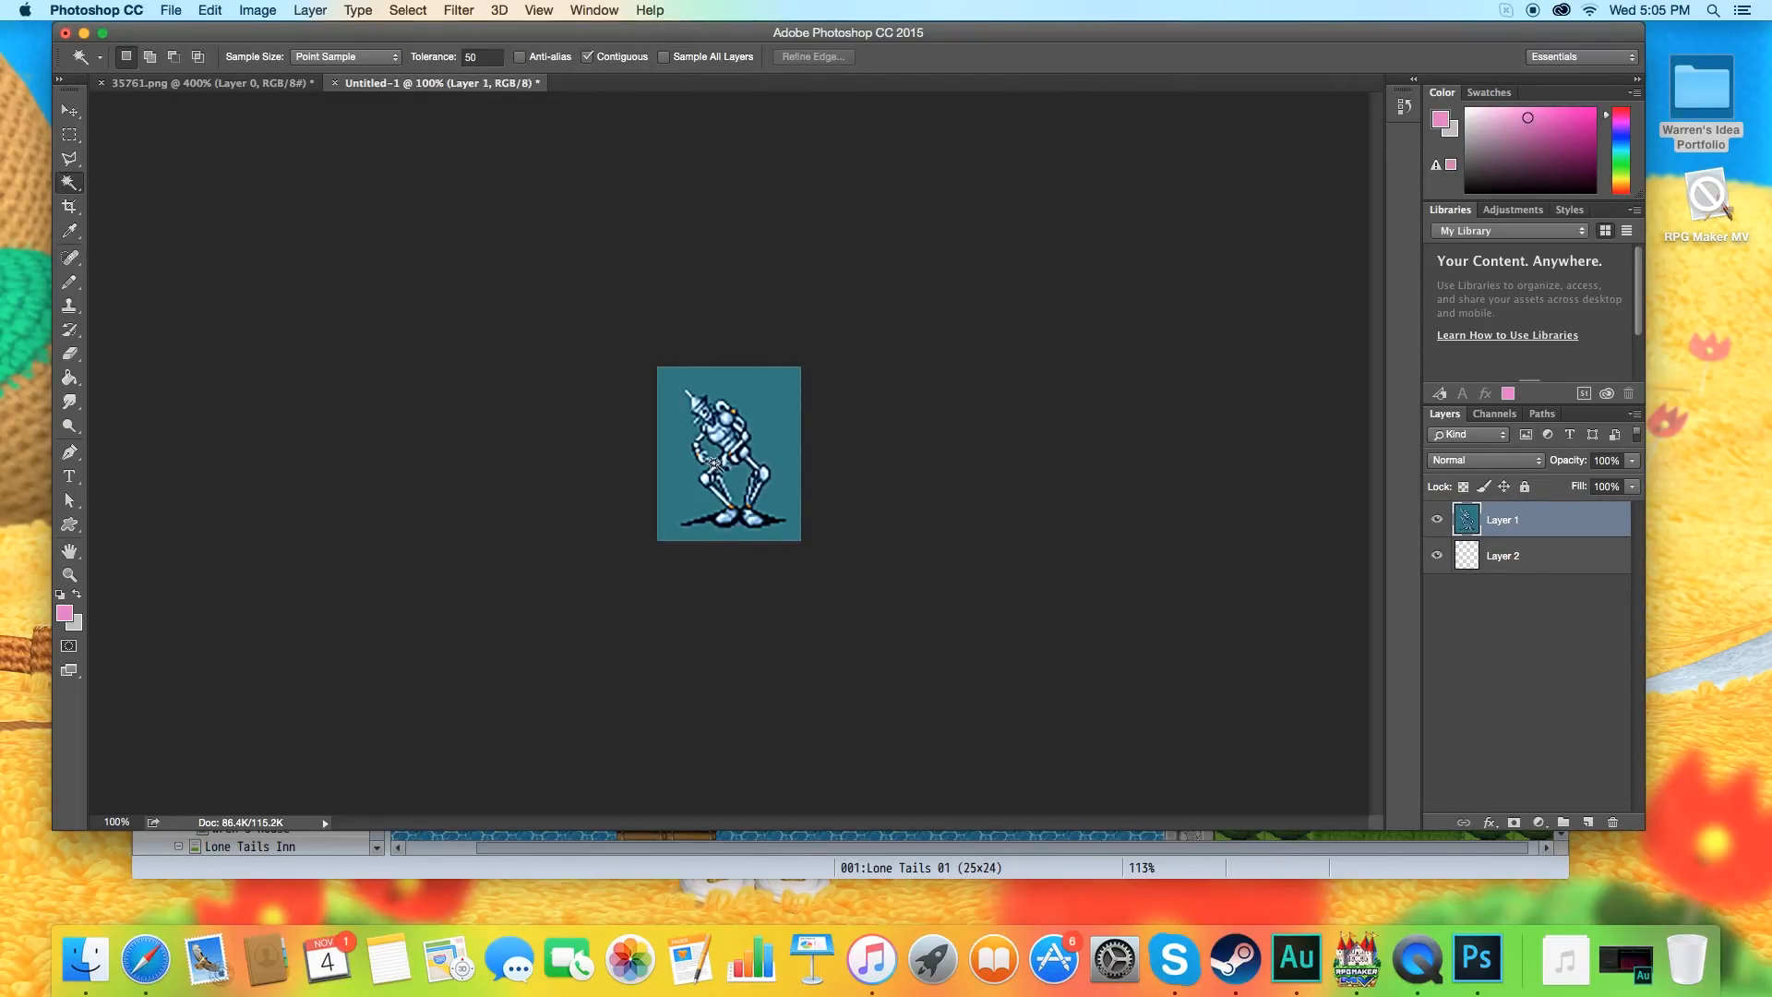
key(super+plus)
key(super+plus)
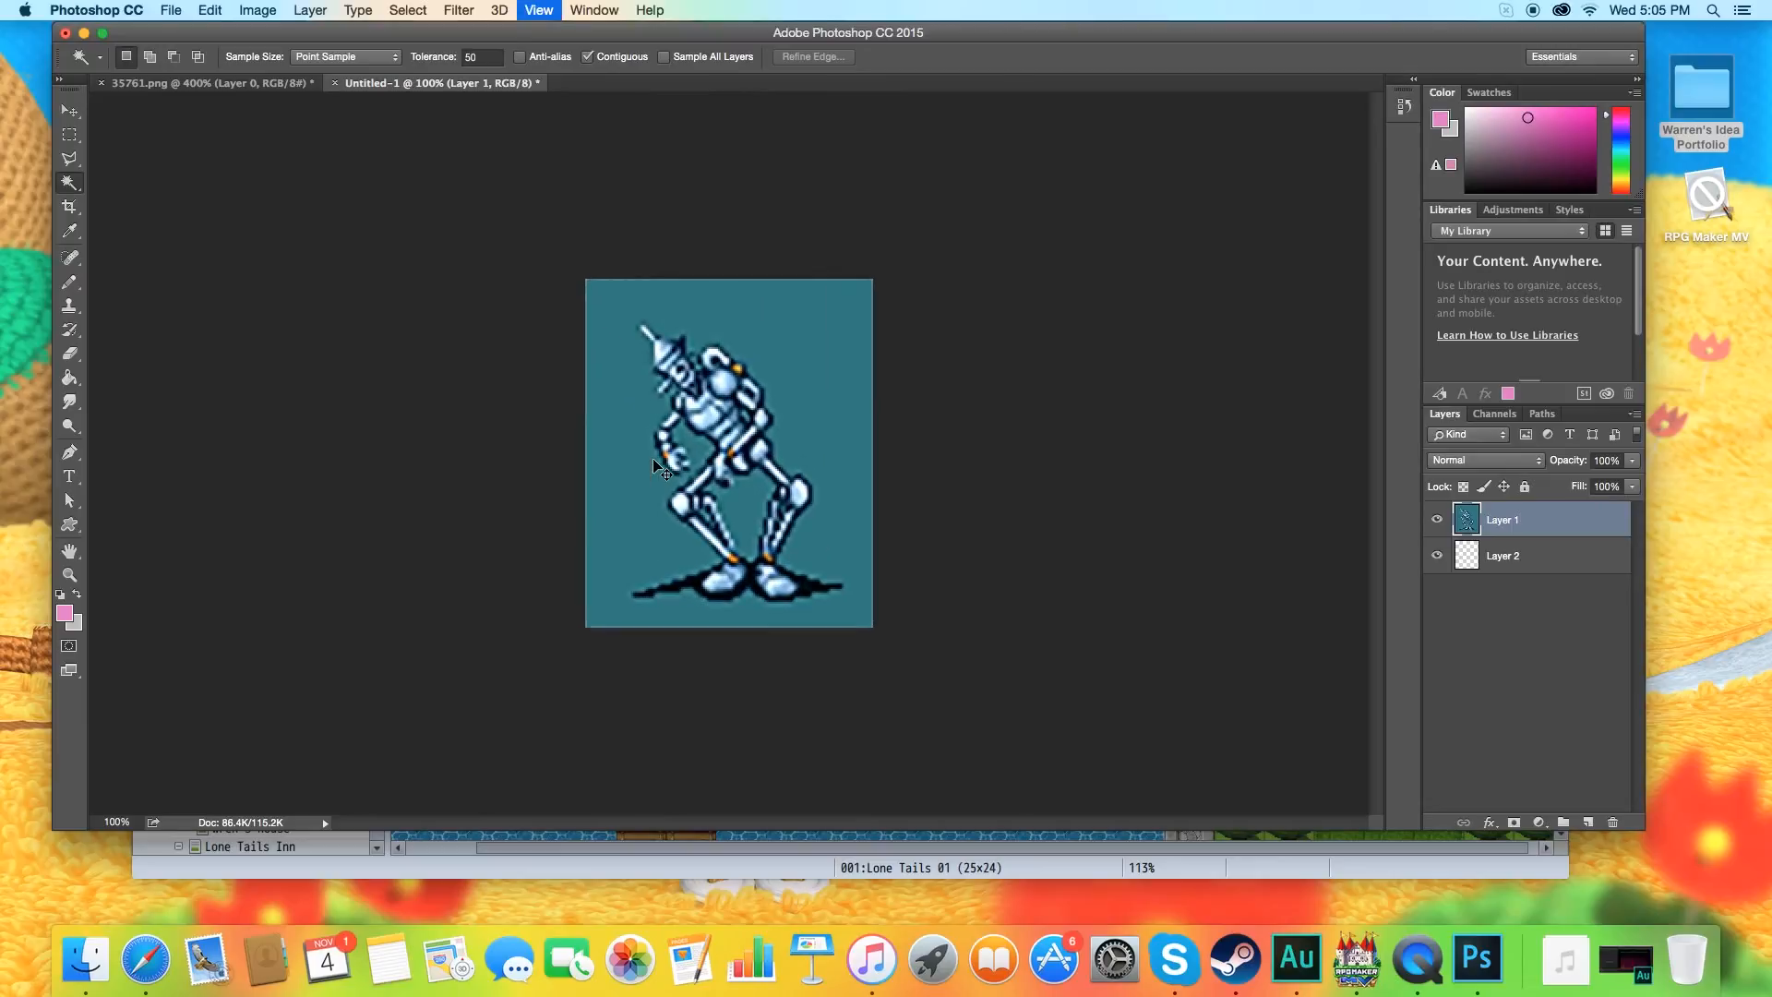
click(590, 226)
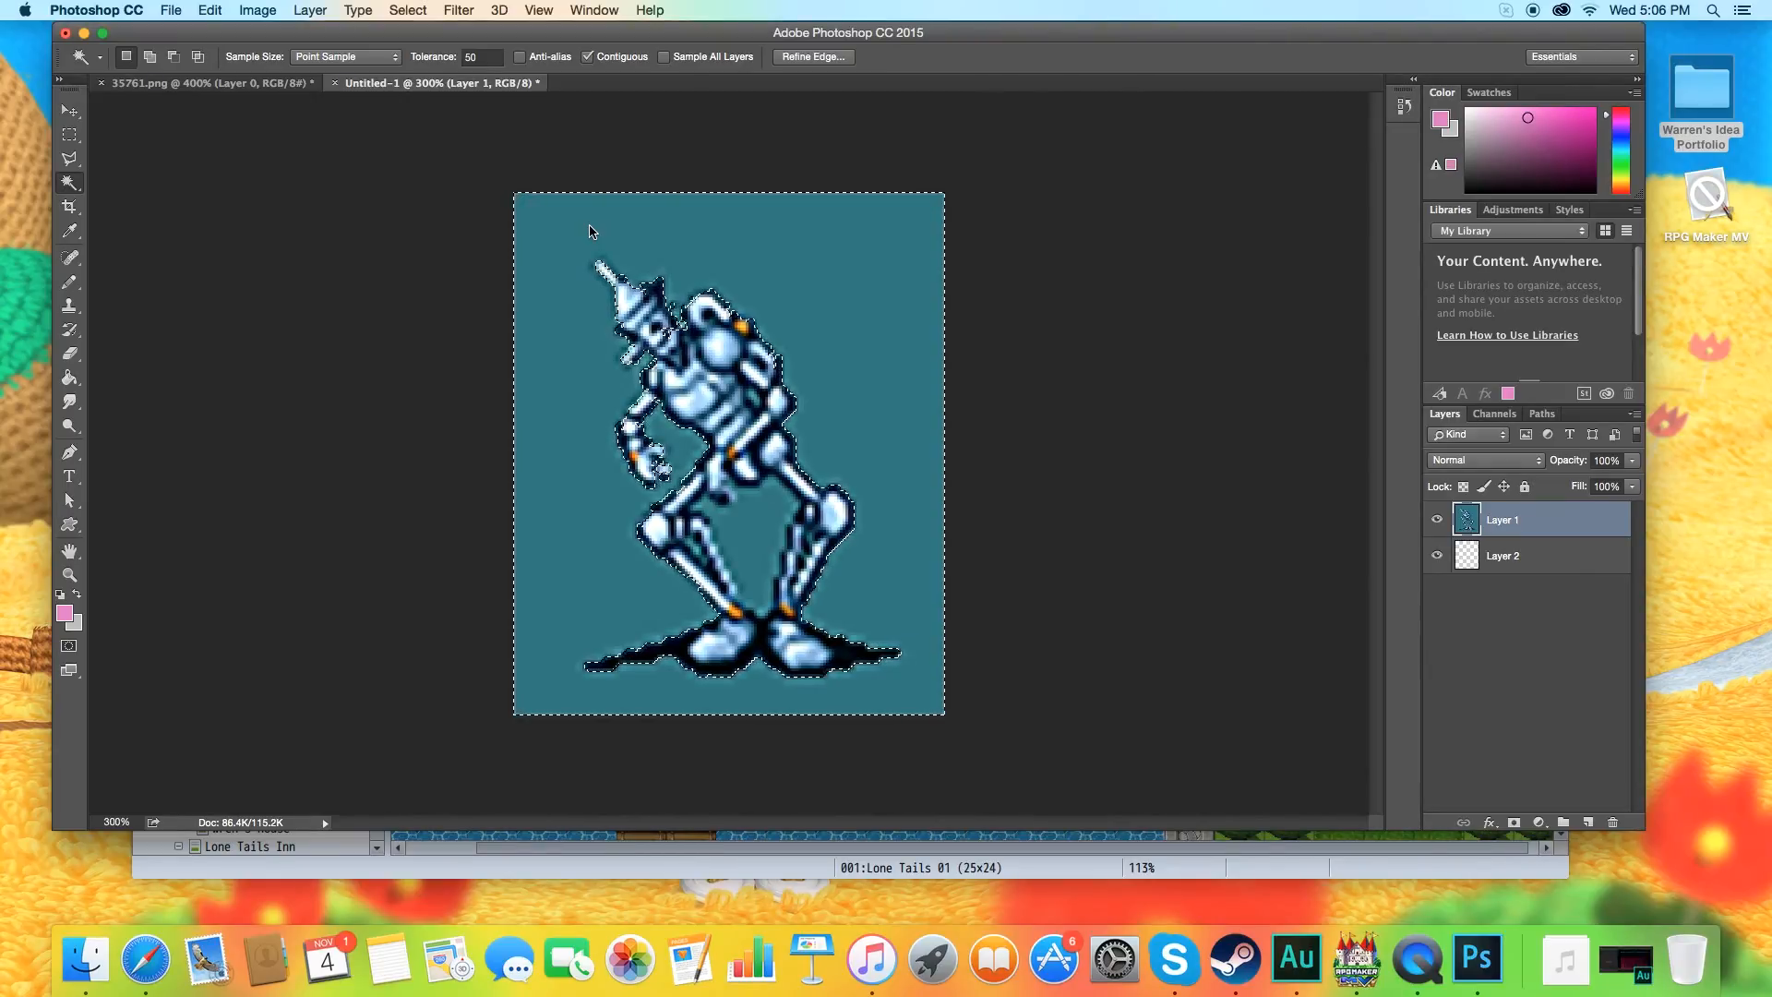
key(Delete)
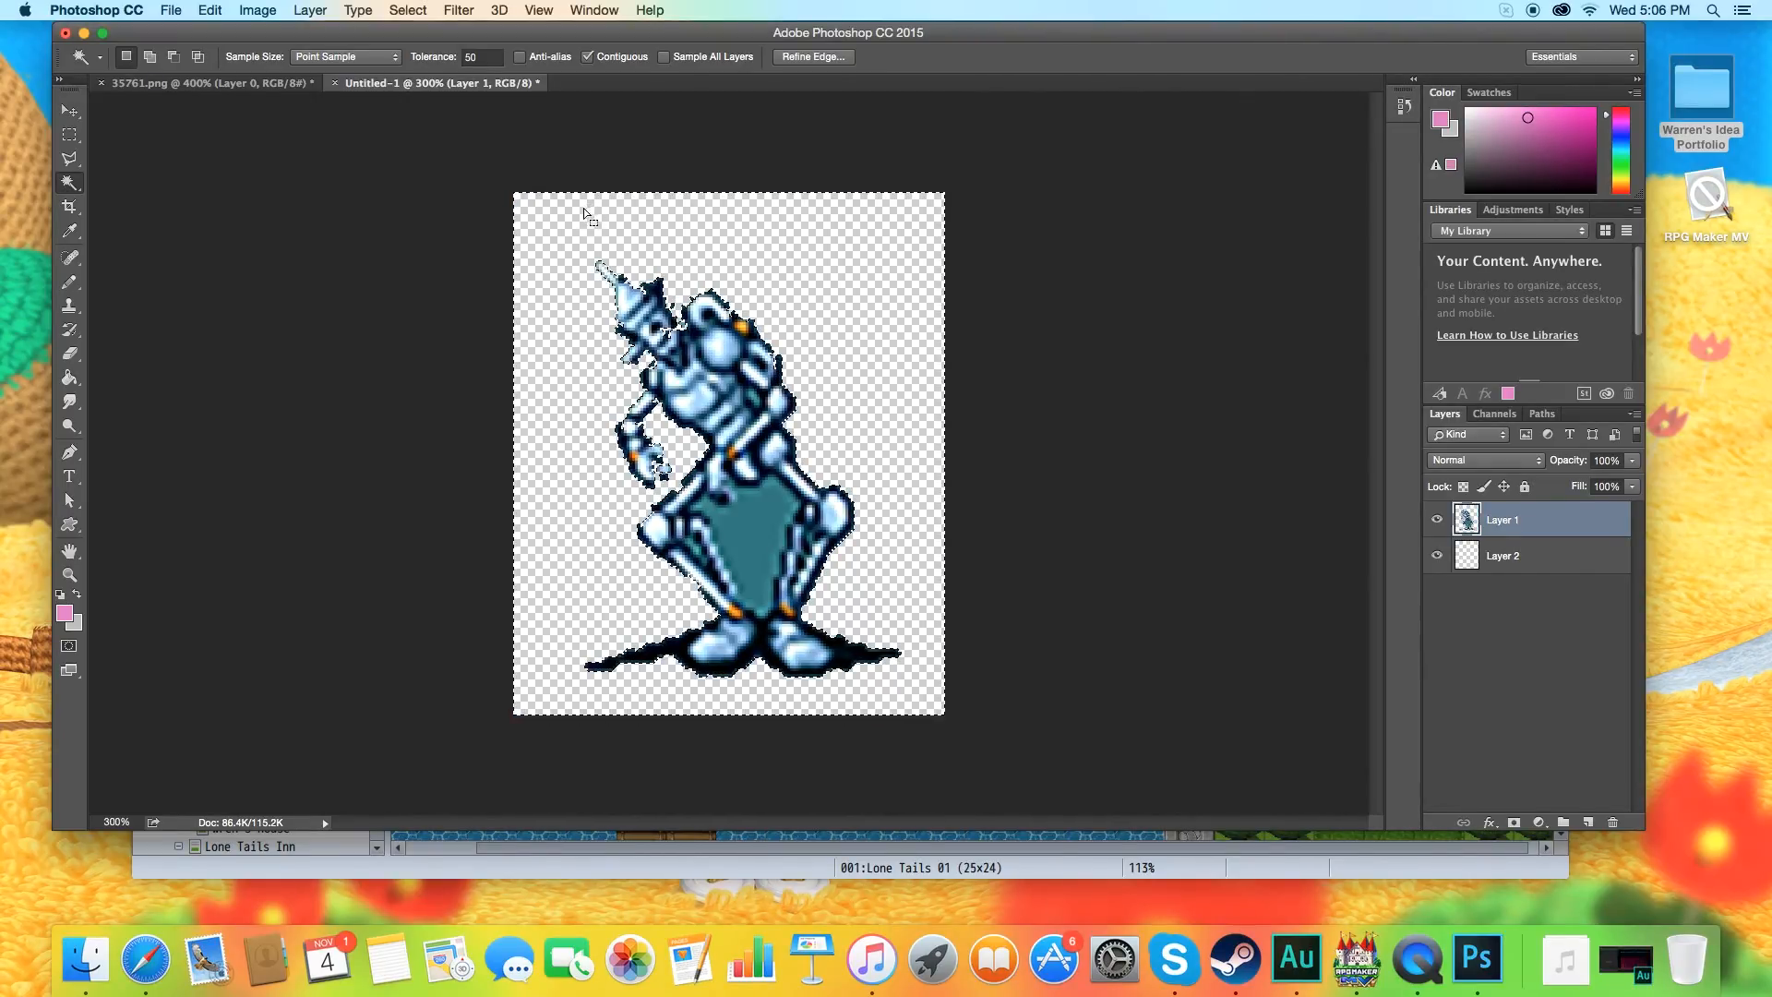
click(762, 530)
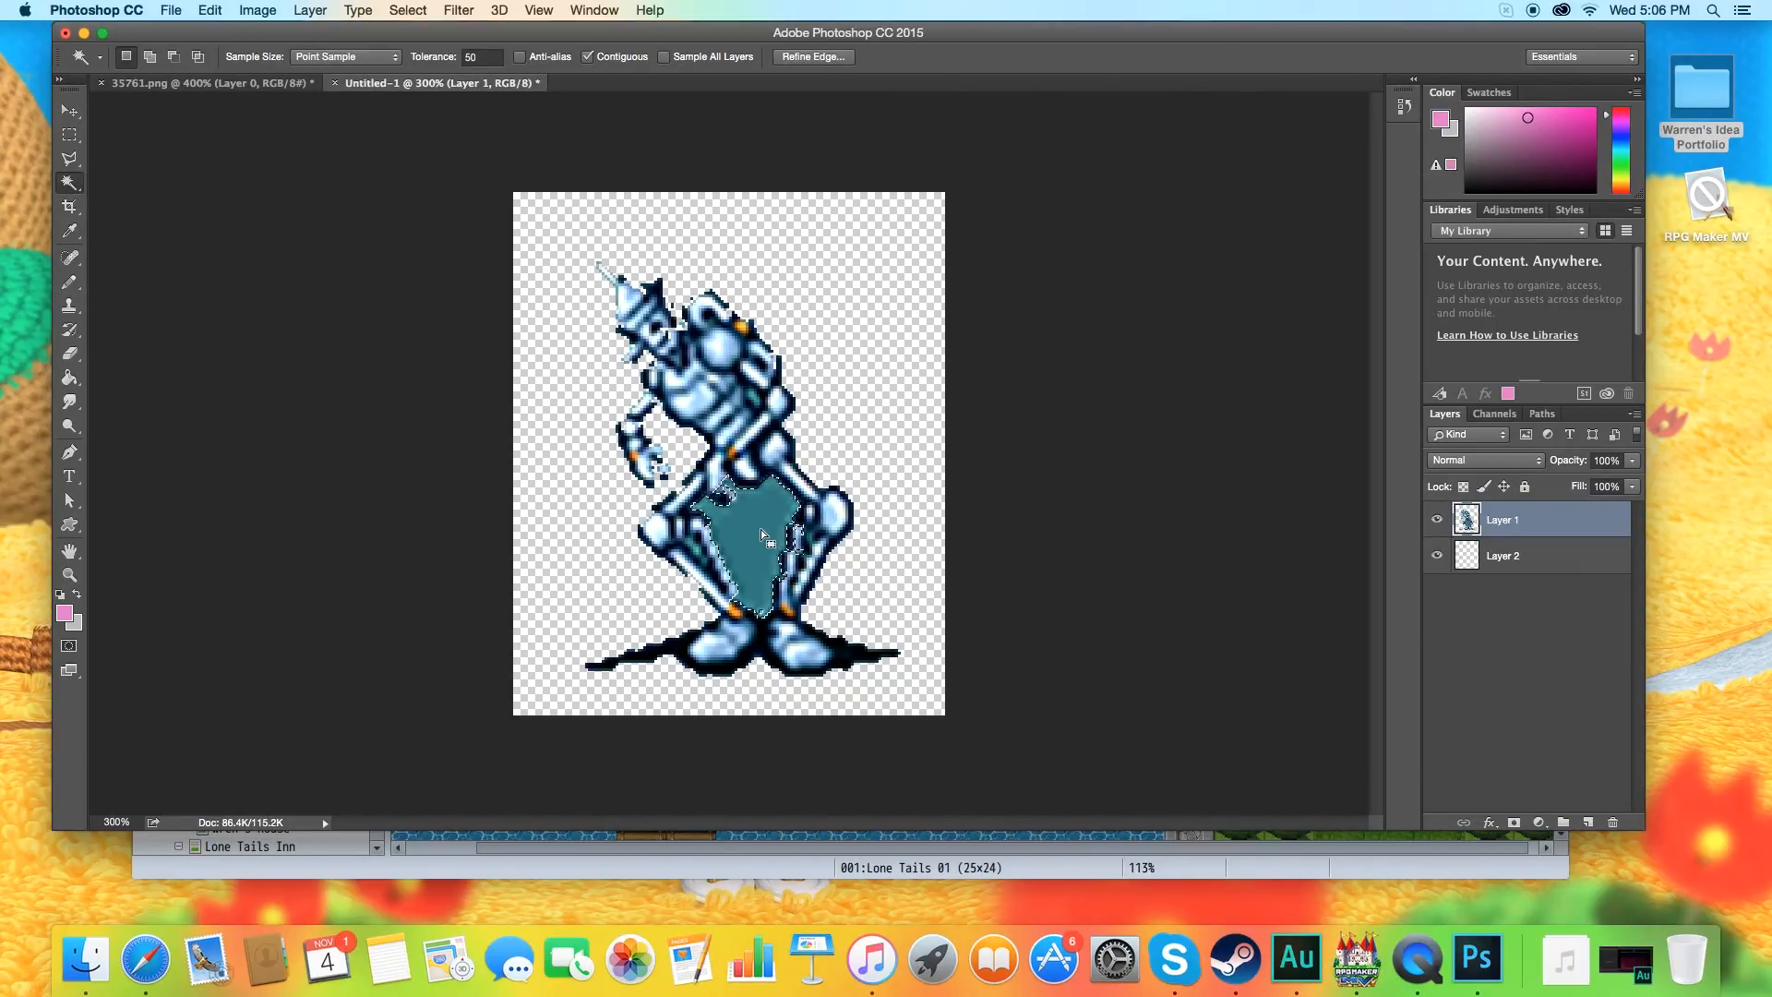
key(Delete)
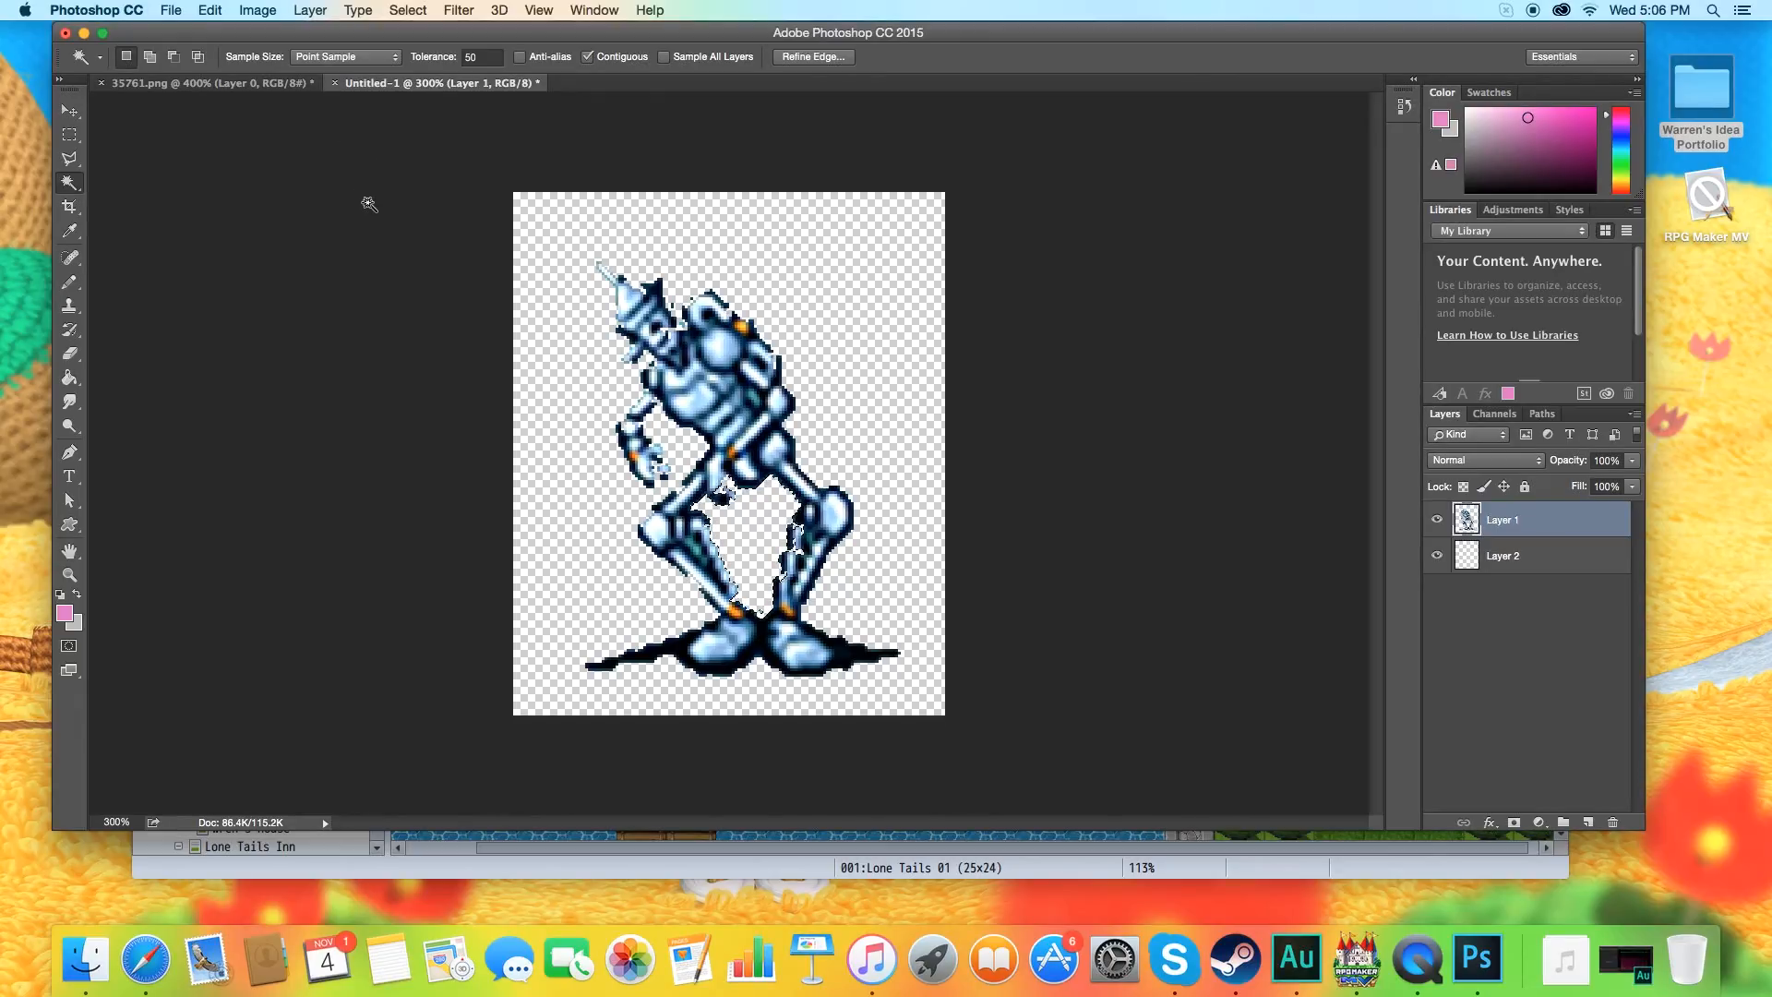
Undo the teal background deletions around the robot and between its legs.
click(202, 9)
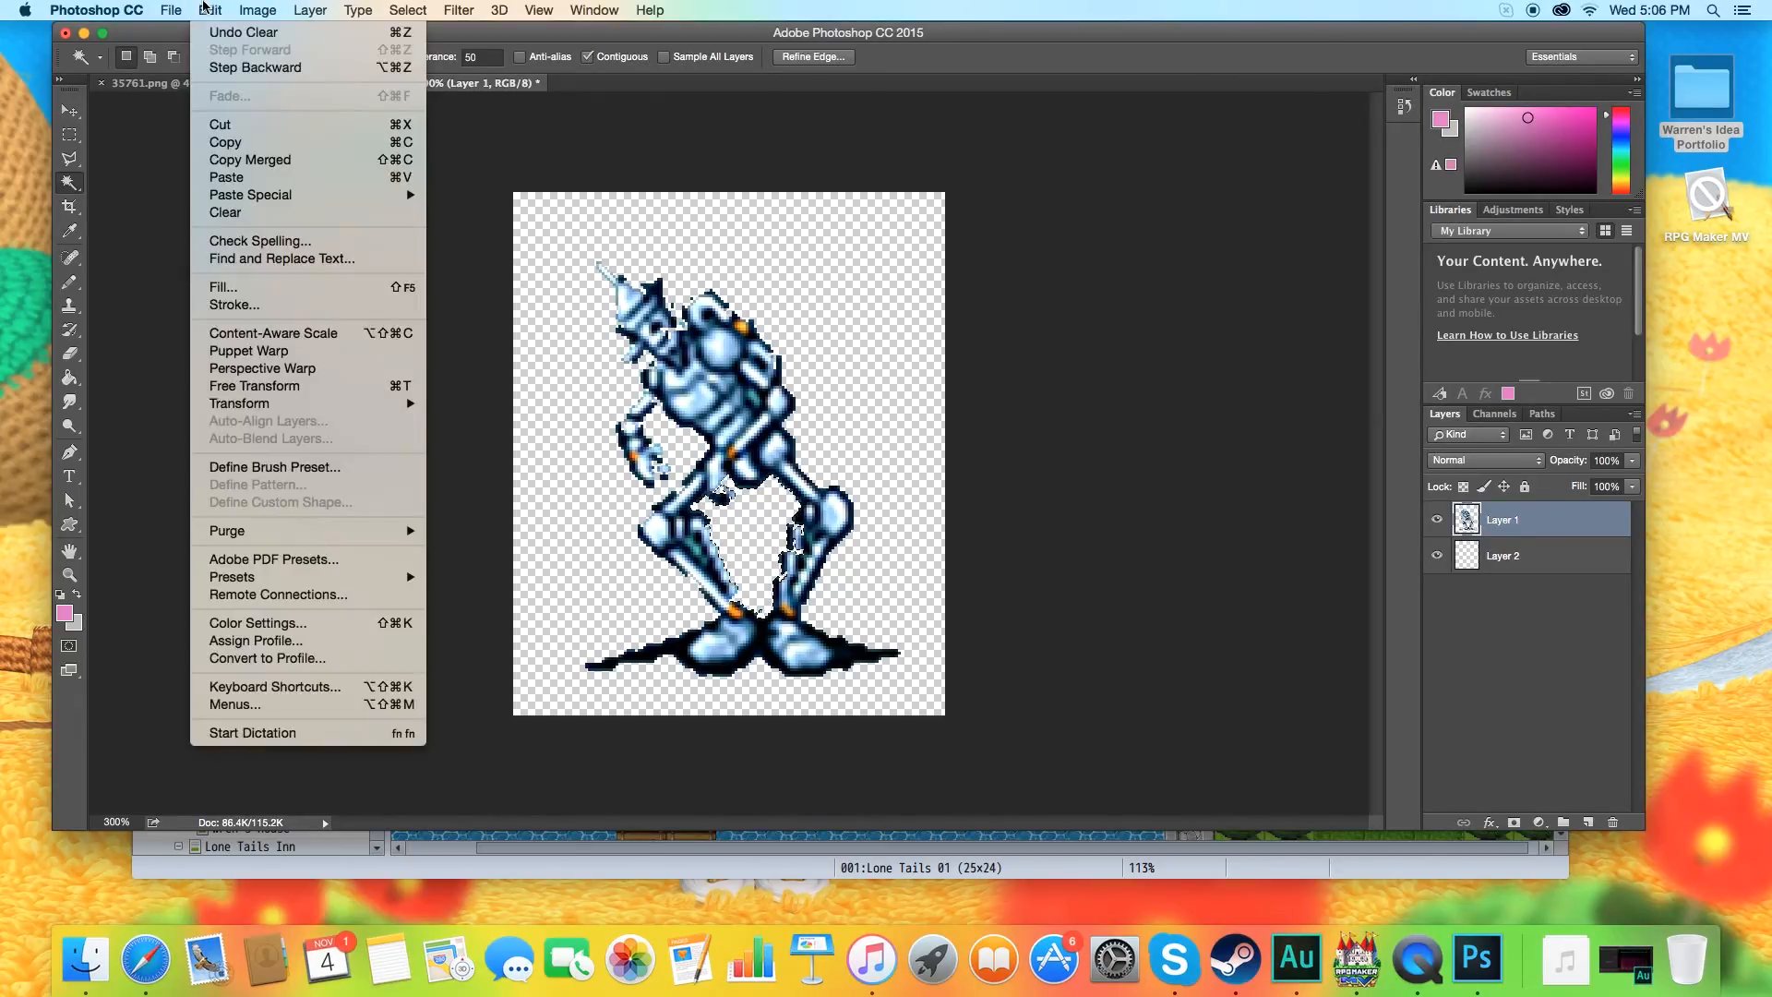
click(236, 70)
click(201, 9)
click(235, 68)
click(170, 9)
click(214, 69)
Clear the selection and enable Anti-alias for the Magic Wand.
click(408, 9)
click(434, 48)
click(520, 57)
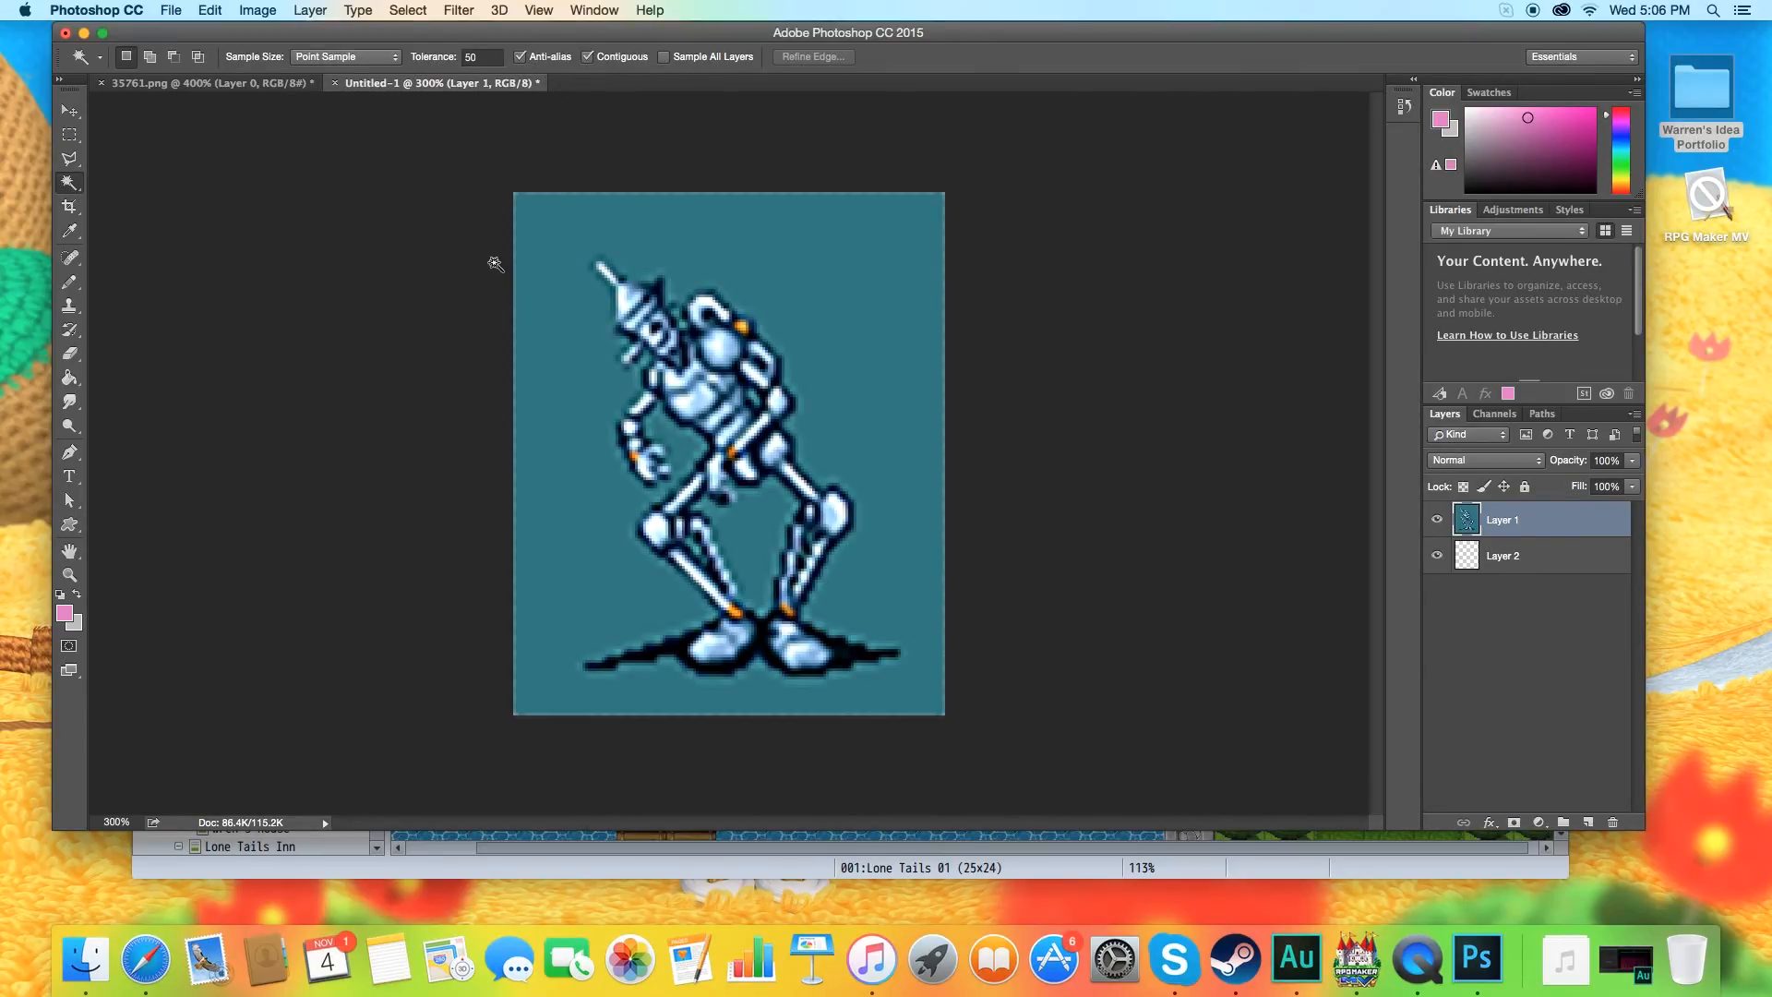
Delete the teal background around the robot and between its legs with the Magic Wand at Tolerance 20, Anti-alias off.
click(528, 267)
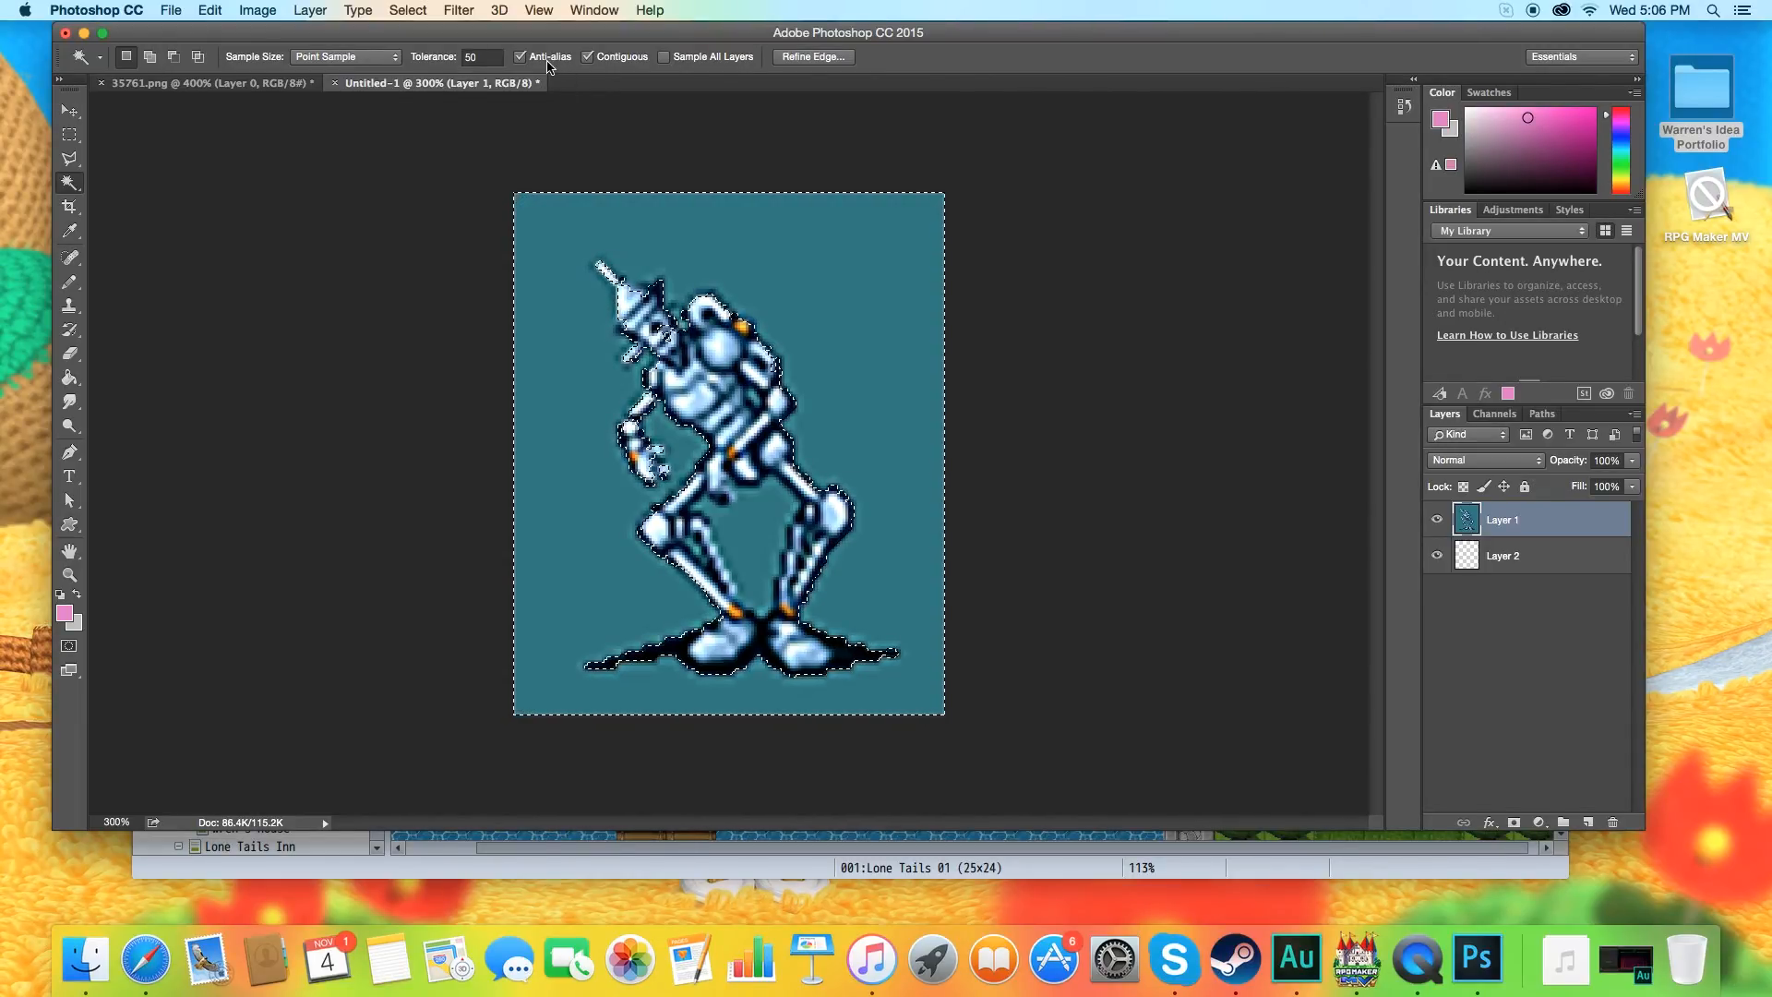
click(485, 55)
text(20)
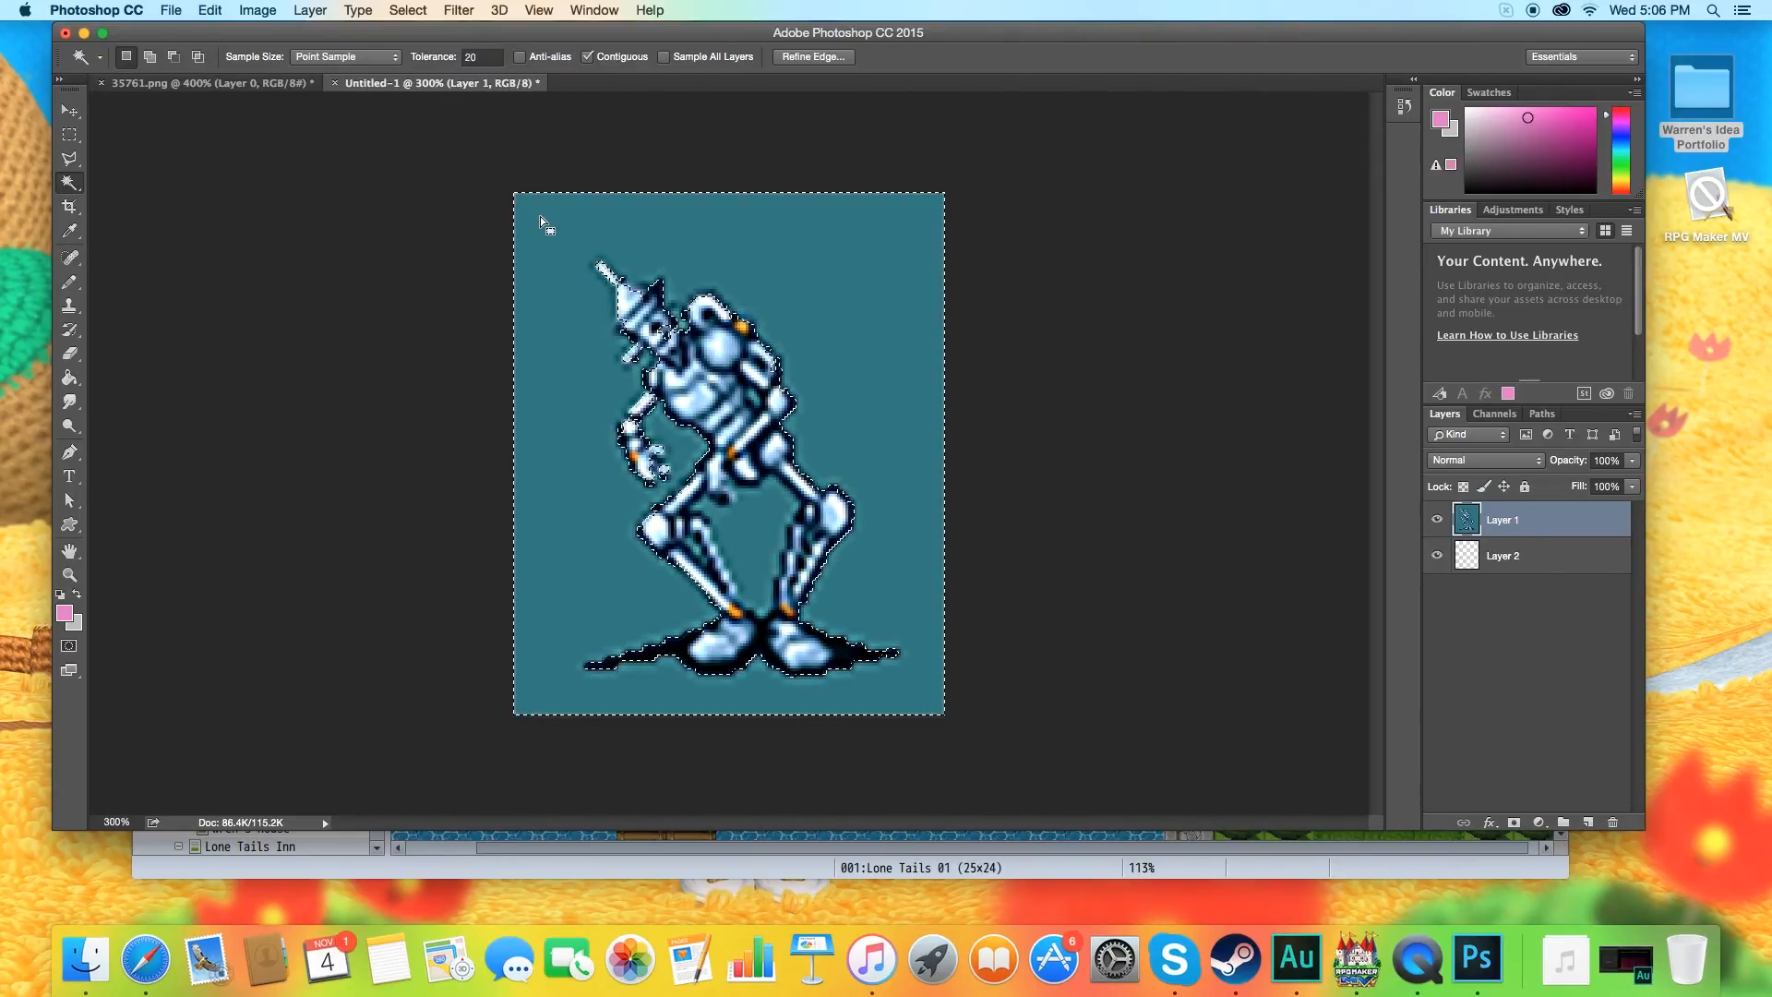
click(547, 238)
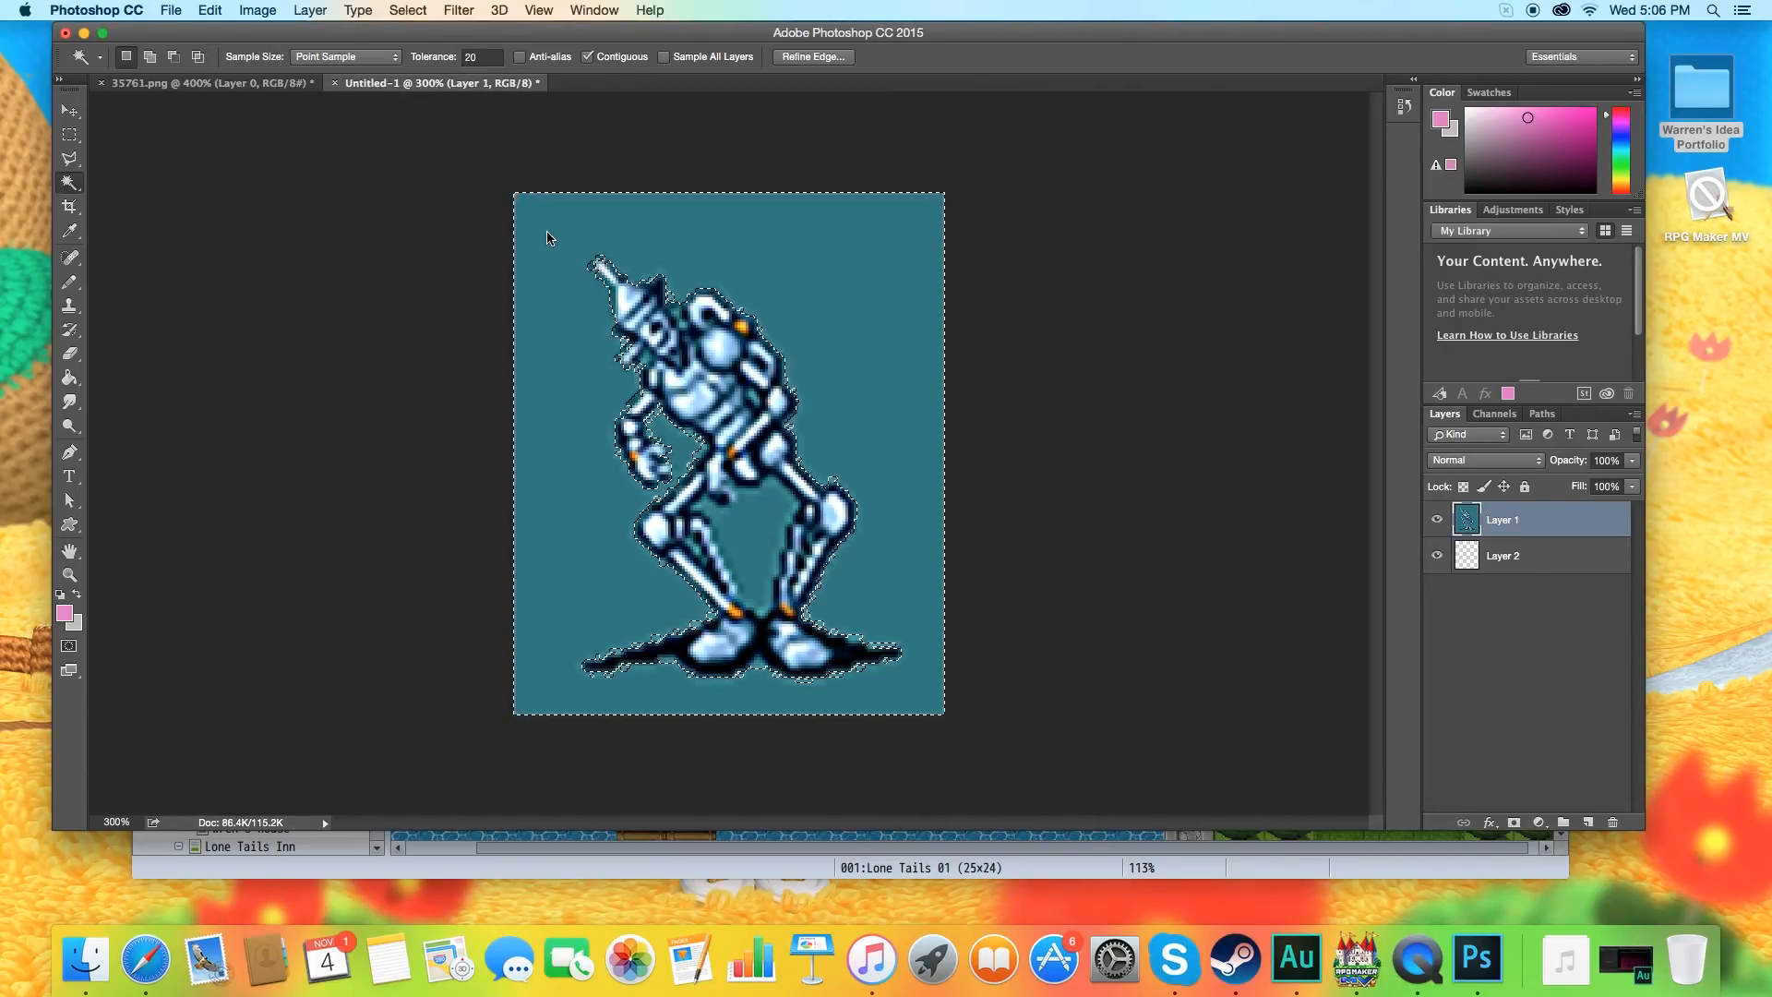
key(Delete)
click(744, 513)
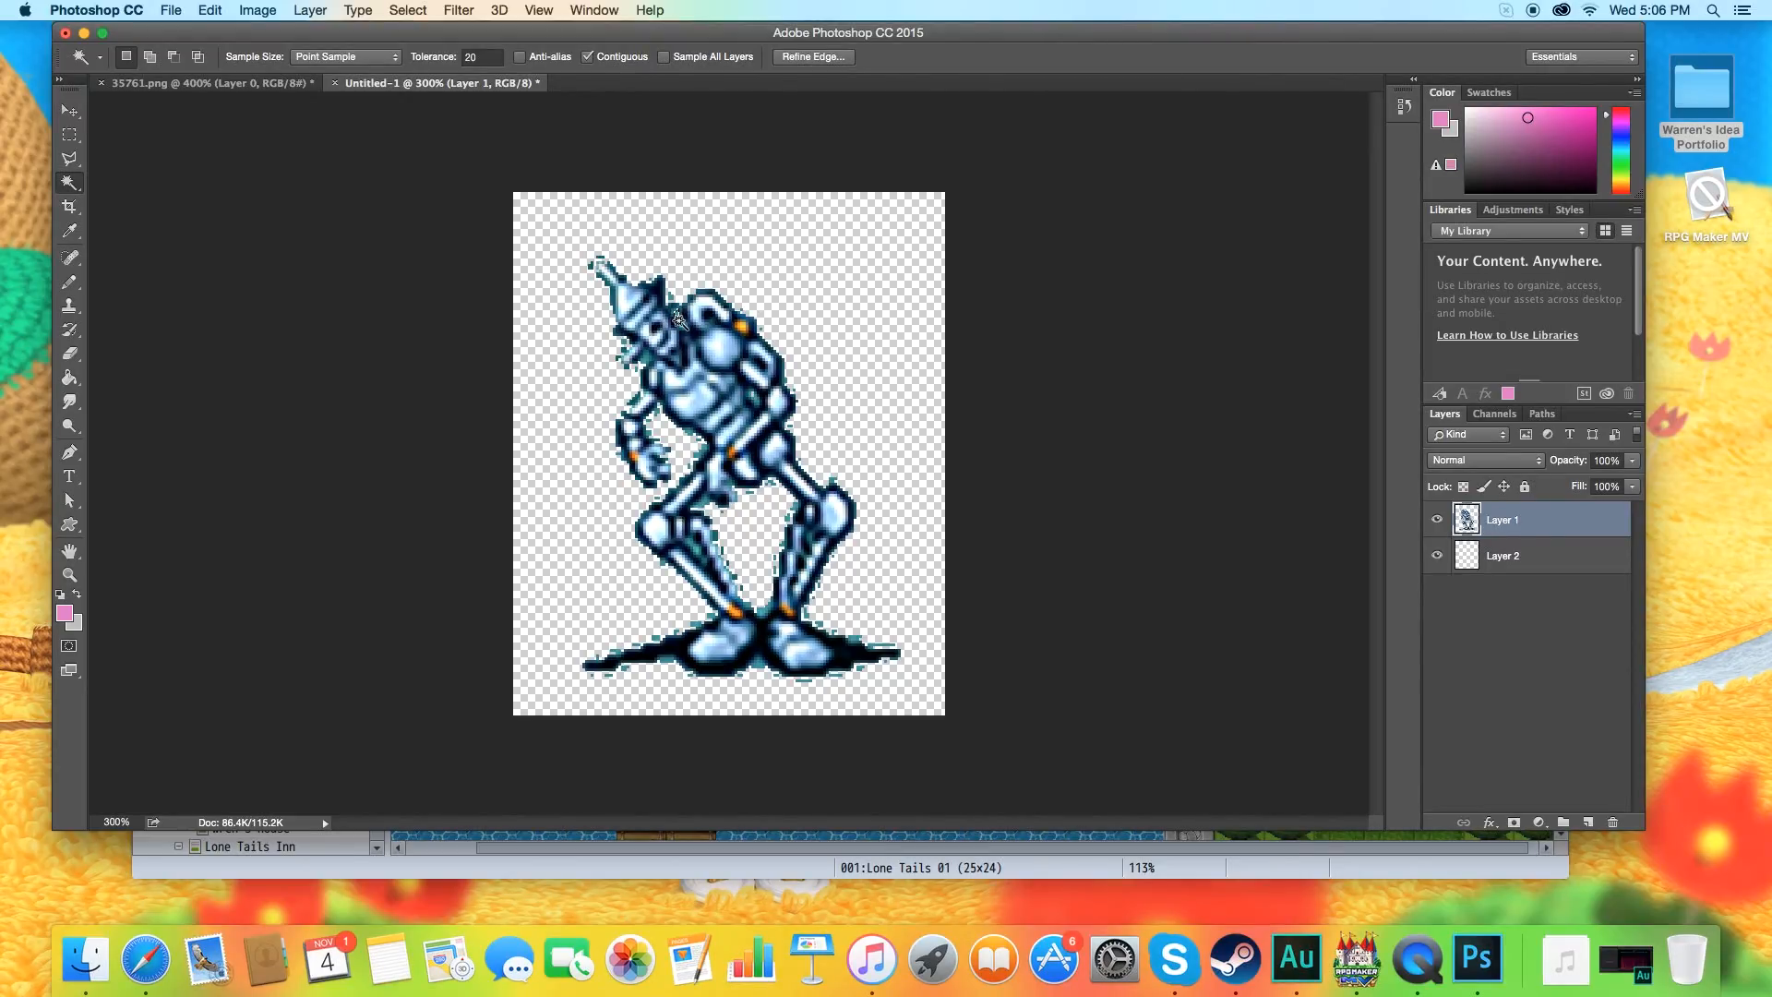
Inspect the robot's cut-out edges up close from head to feet and clear the selection.
alt+scroll(688, 332, up, 5)
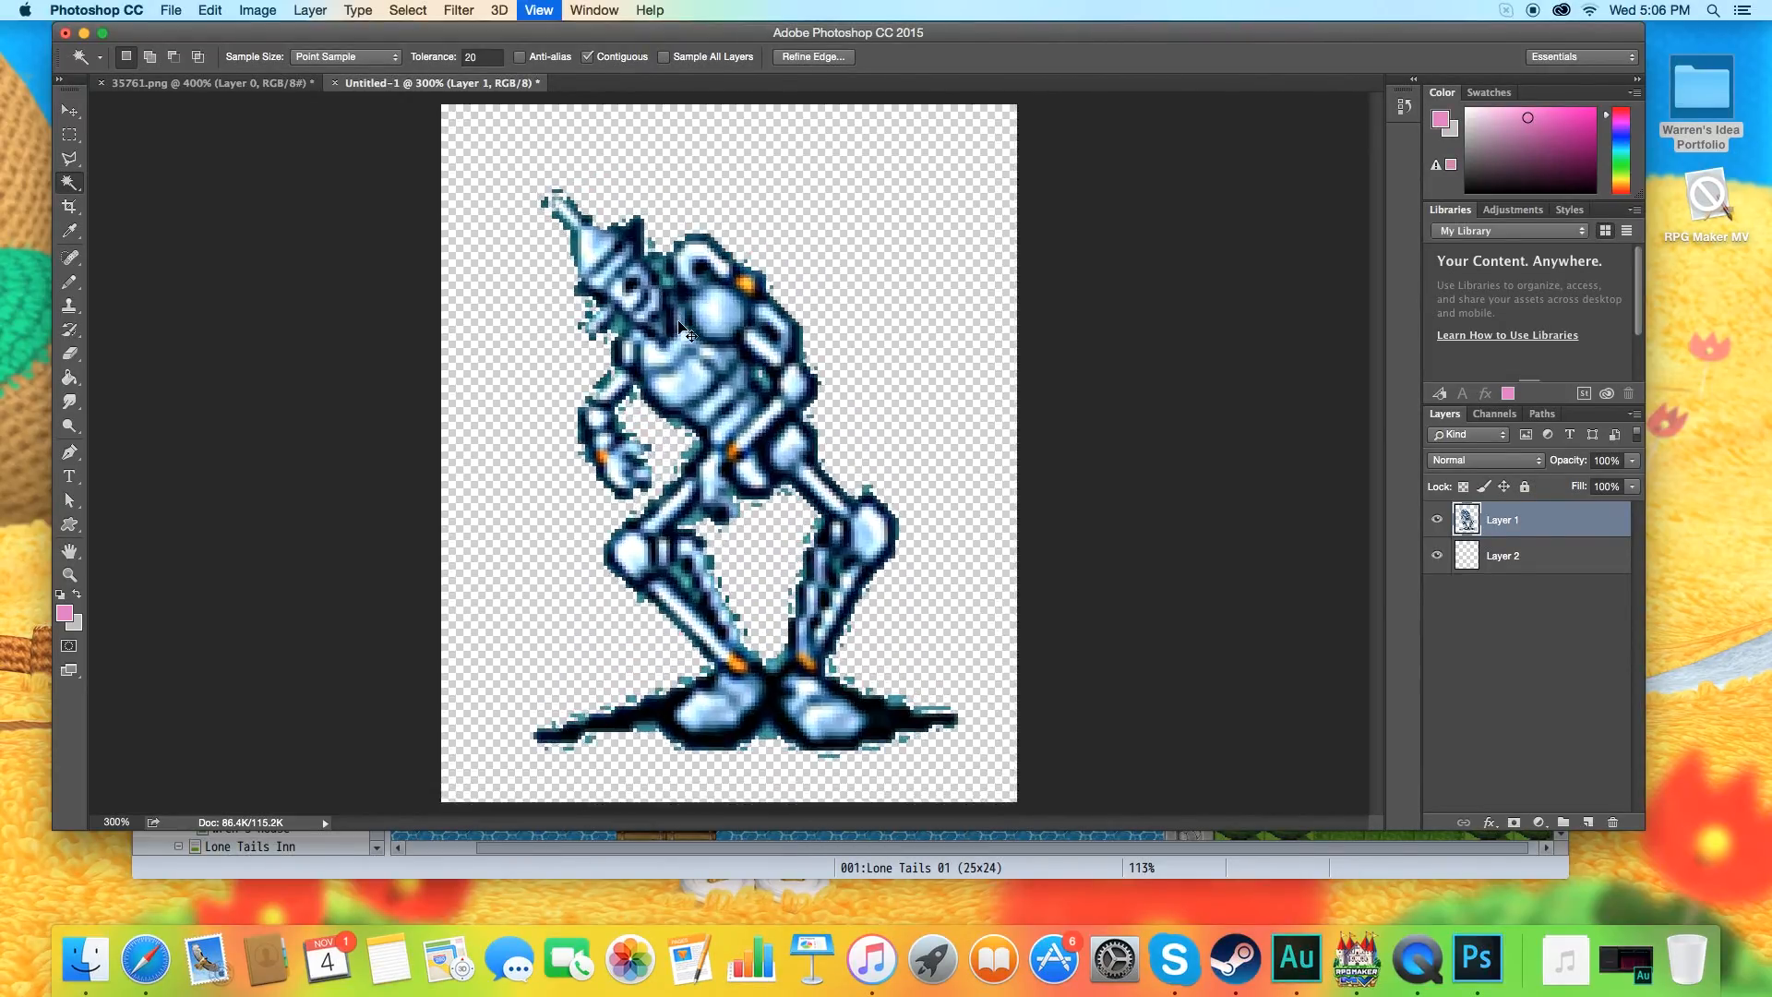
click(636, 196)
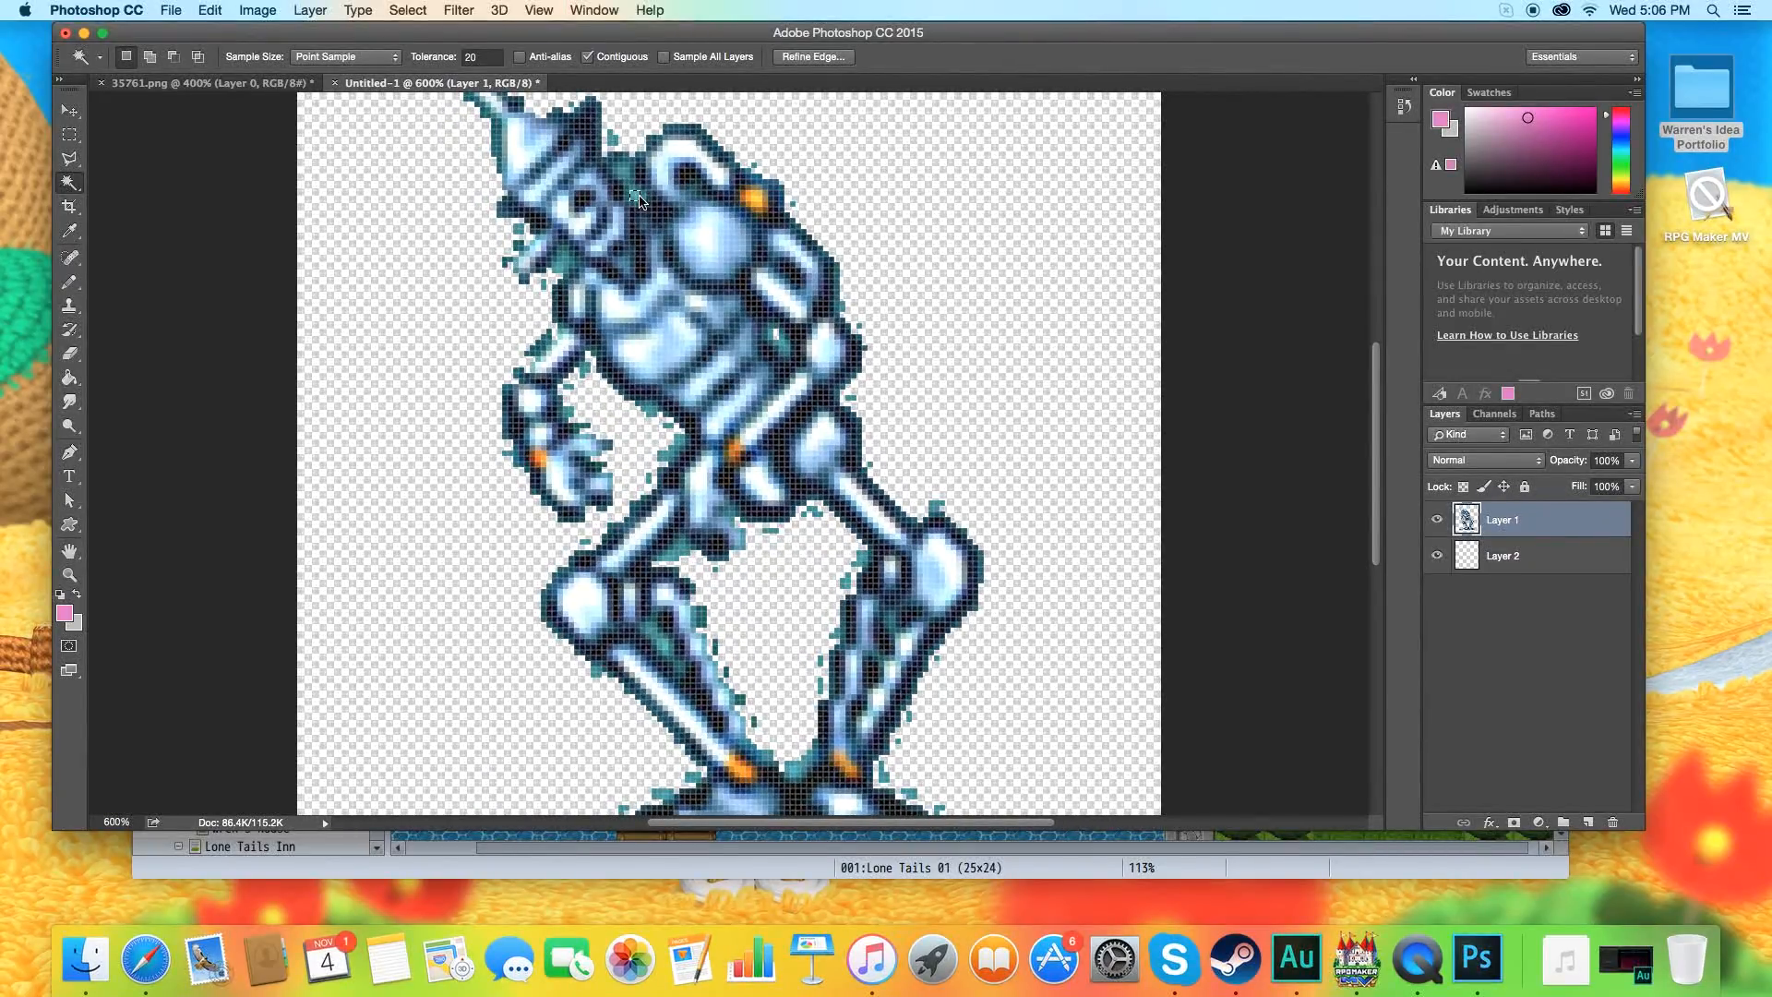
scroll(764, 738, down, 5)
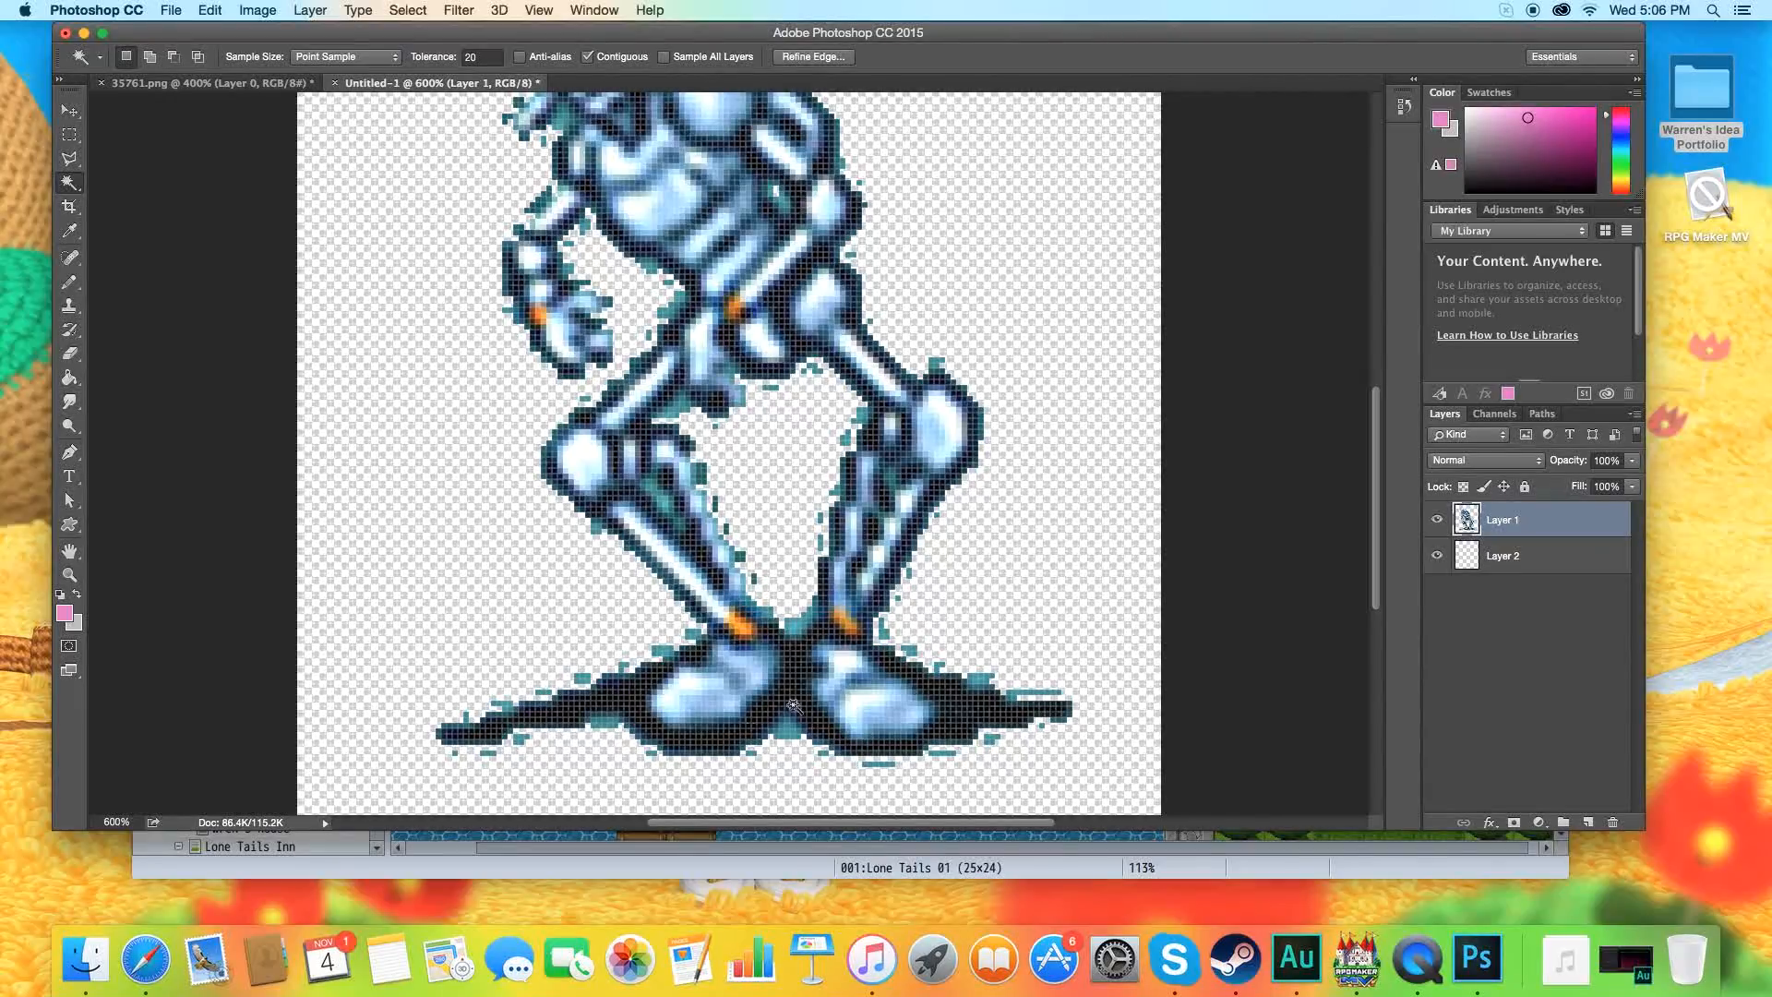
scroll(641, 352, up, 9)
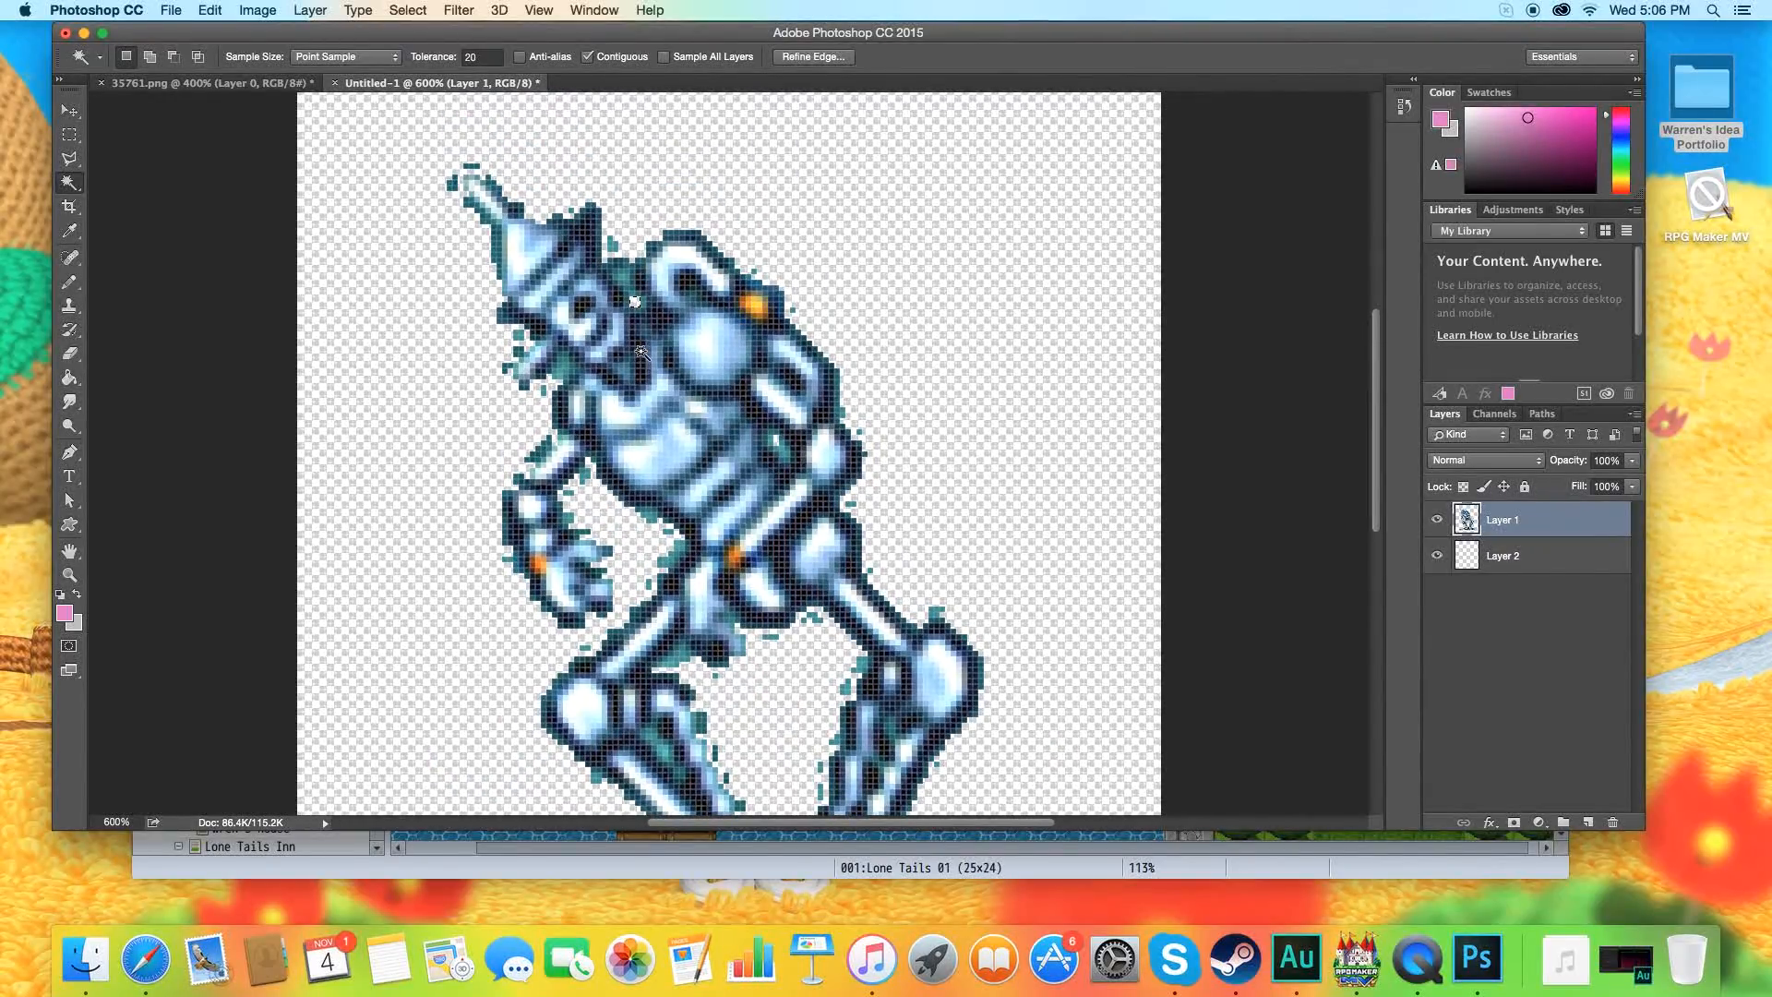
alt+scroll(641, 352, down, 3)
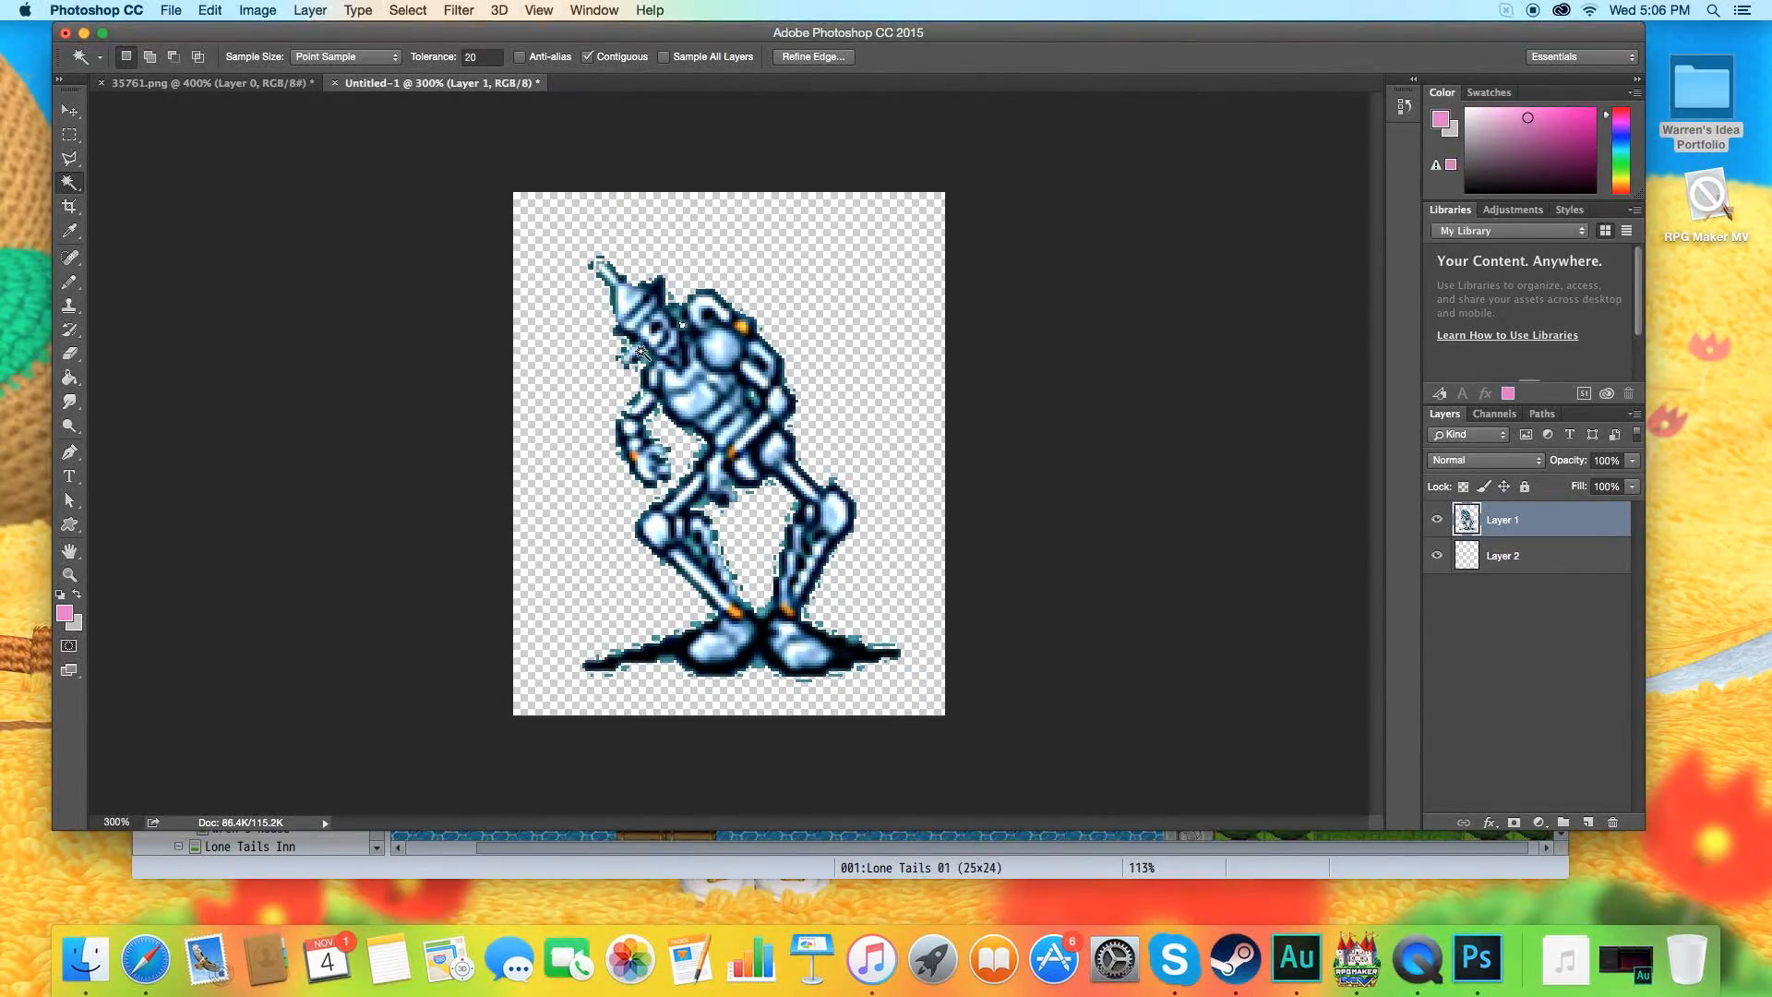
click(415, 8)
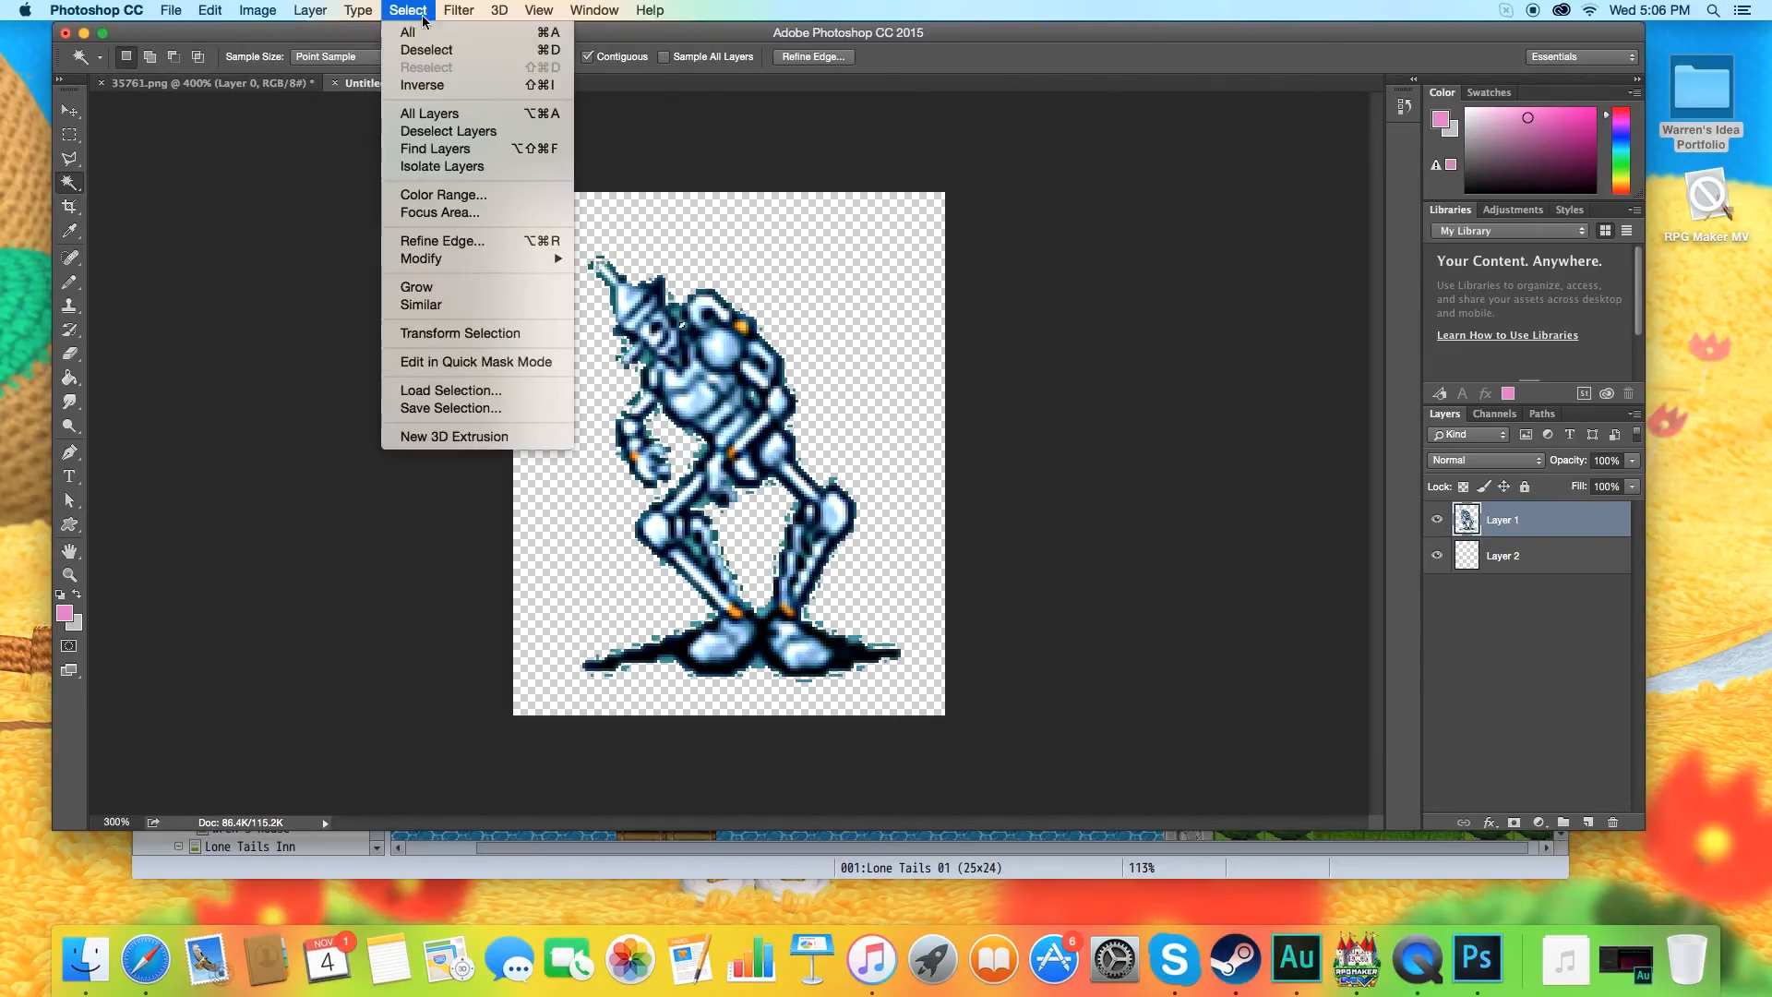
click(425, 56)
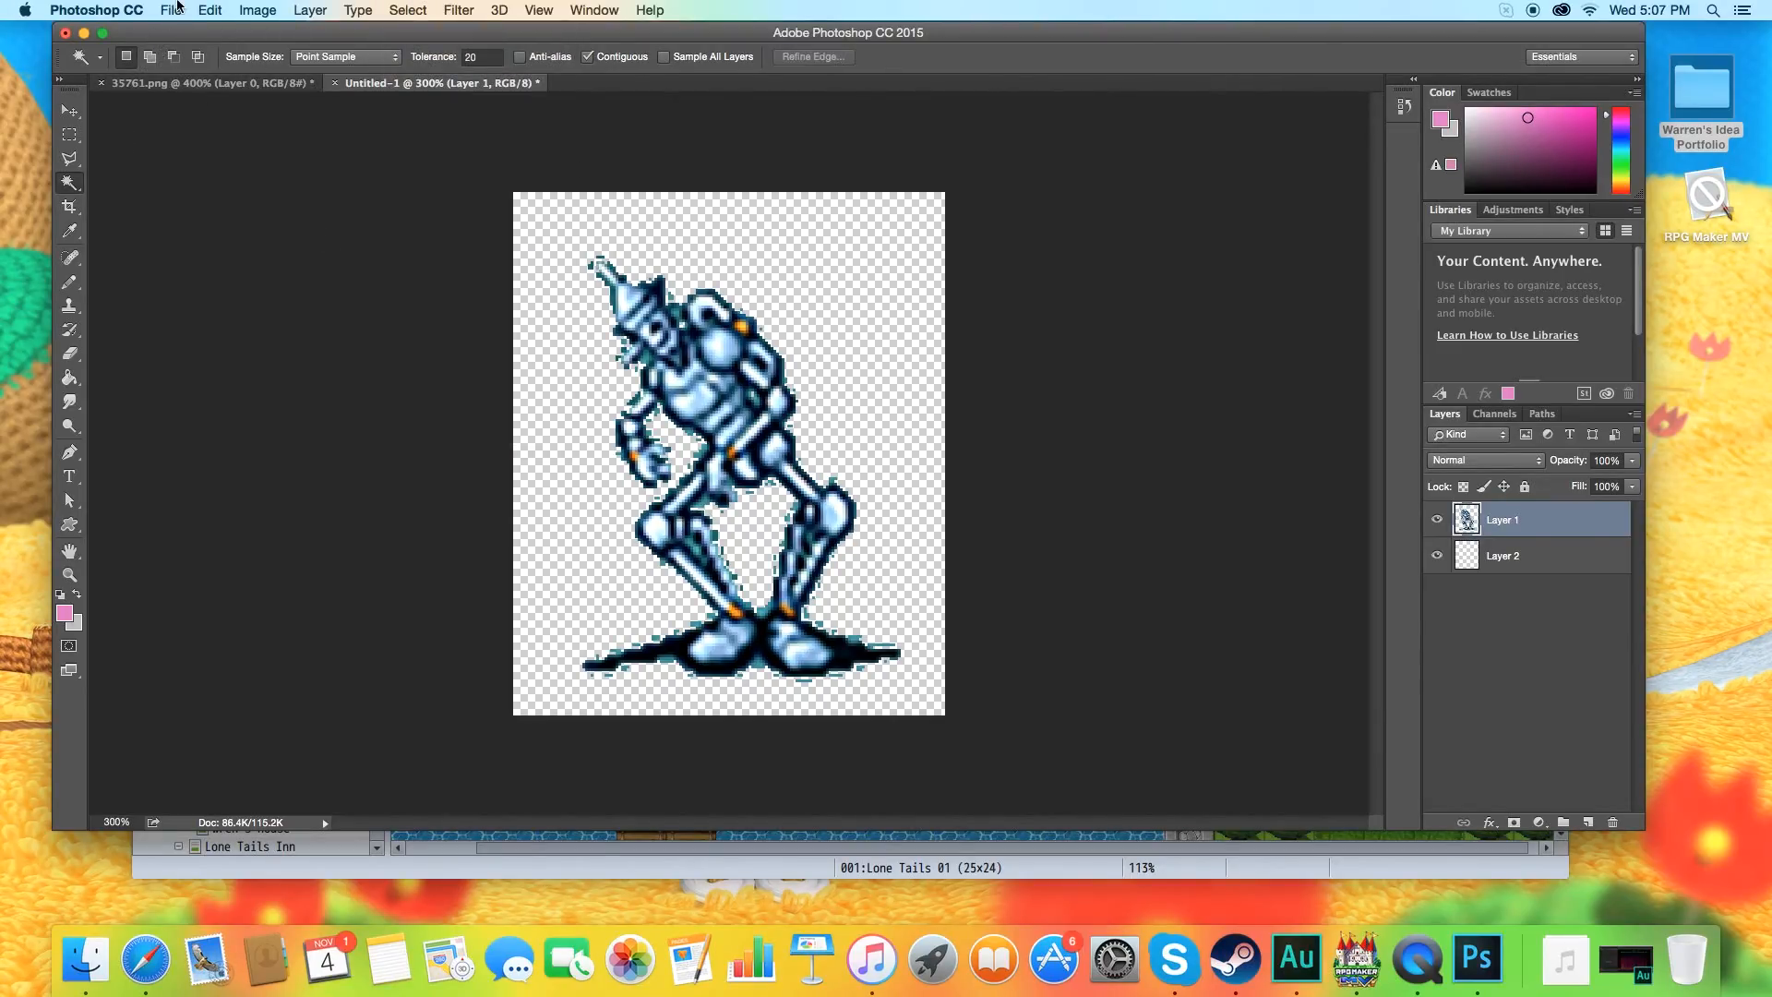
Start saving the sprite as a PNG copy and name the file tinman.
click(170, 10)
click(209, 211)
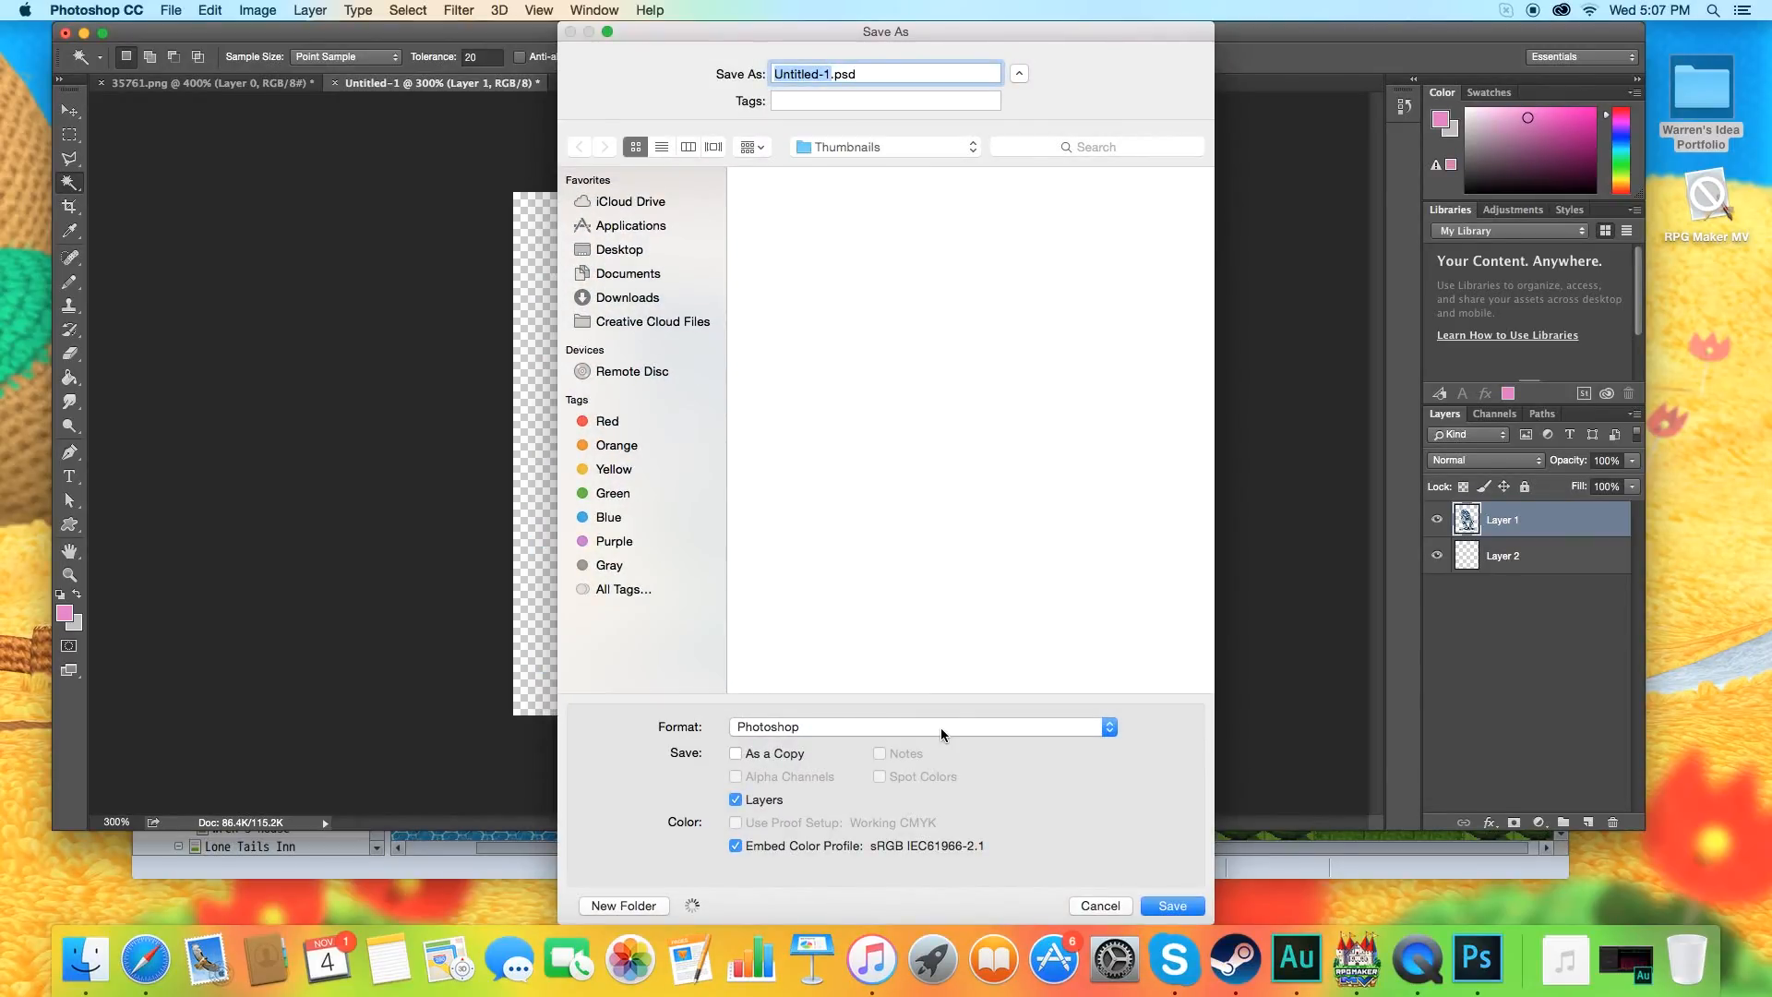
click(941, 734)
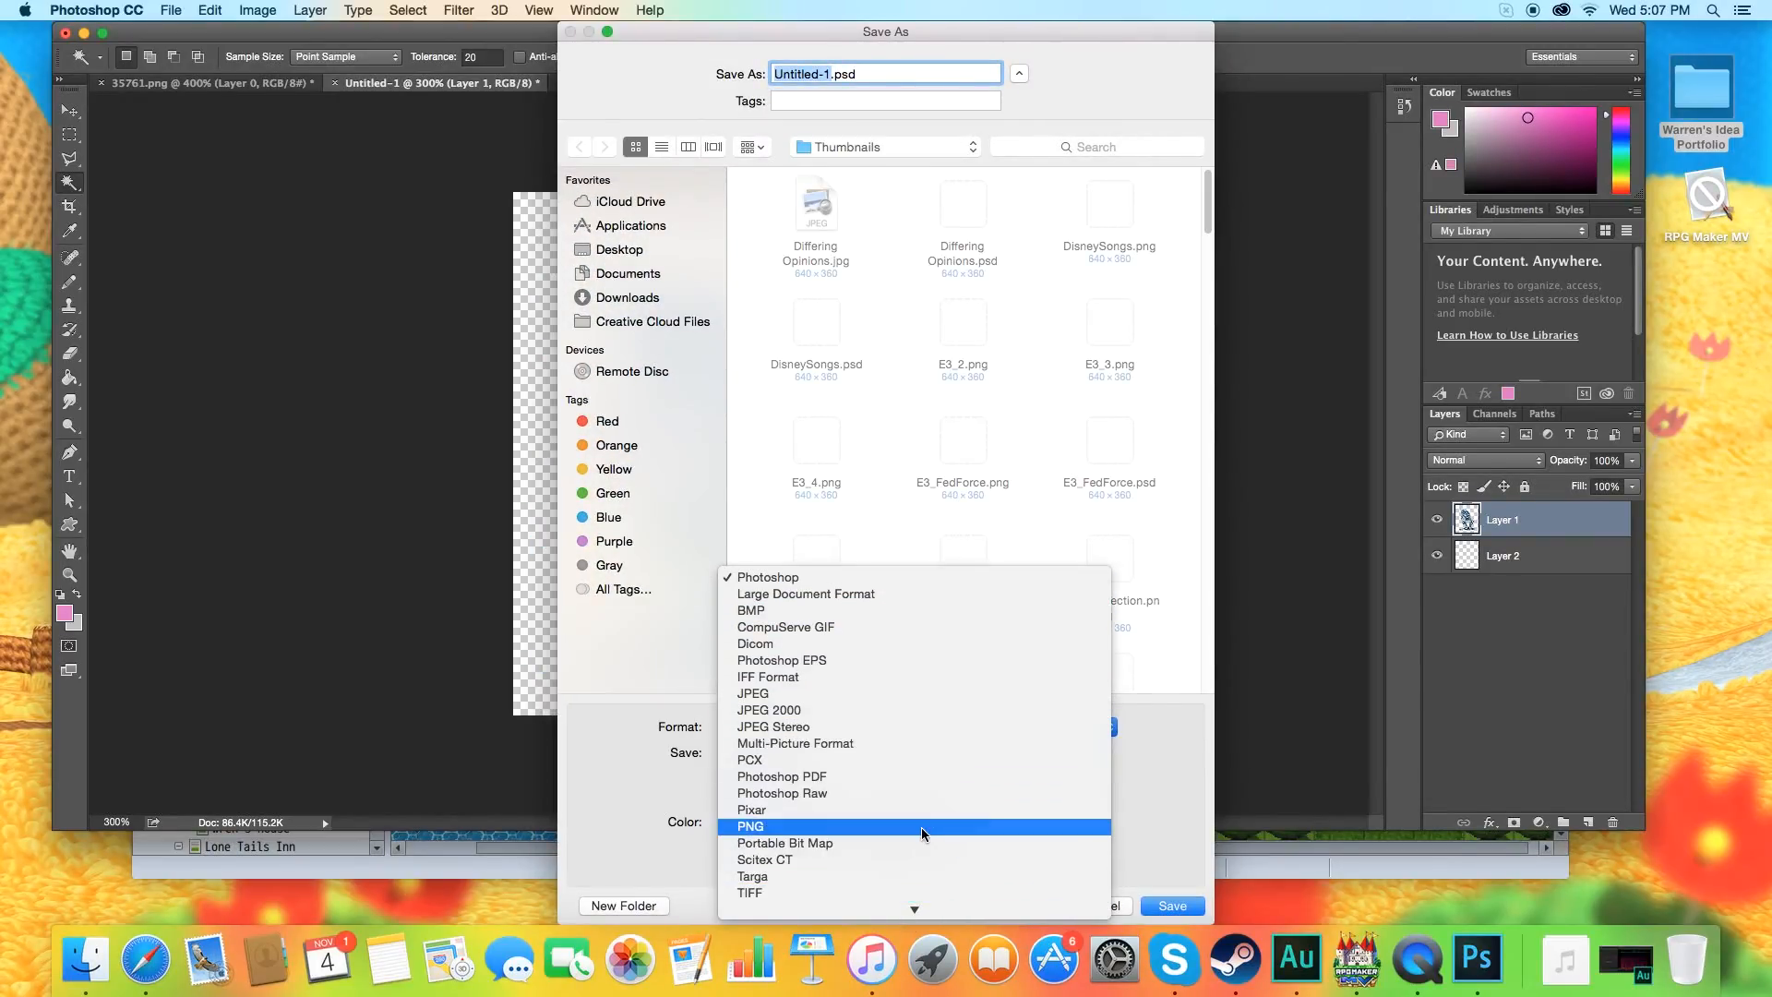
click(922, 829)
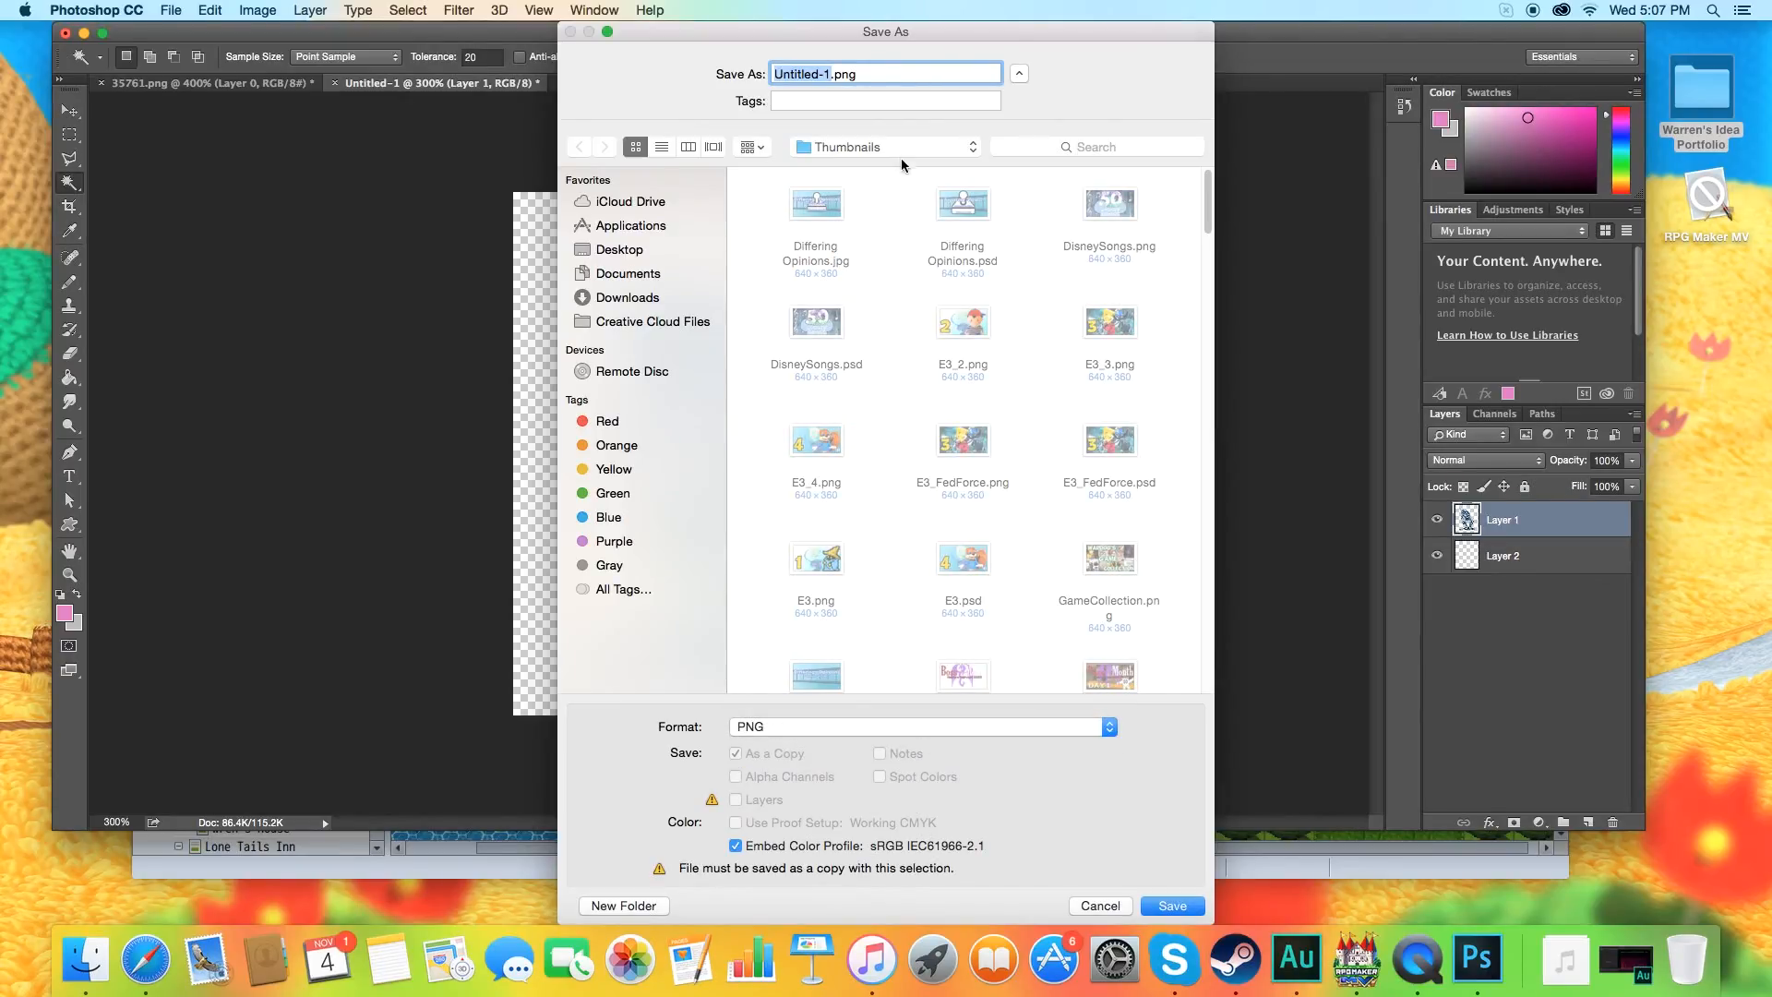
text(tinman)
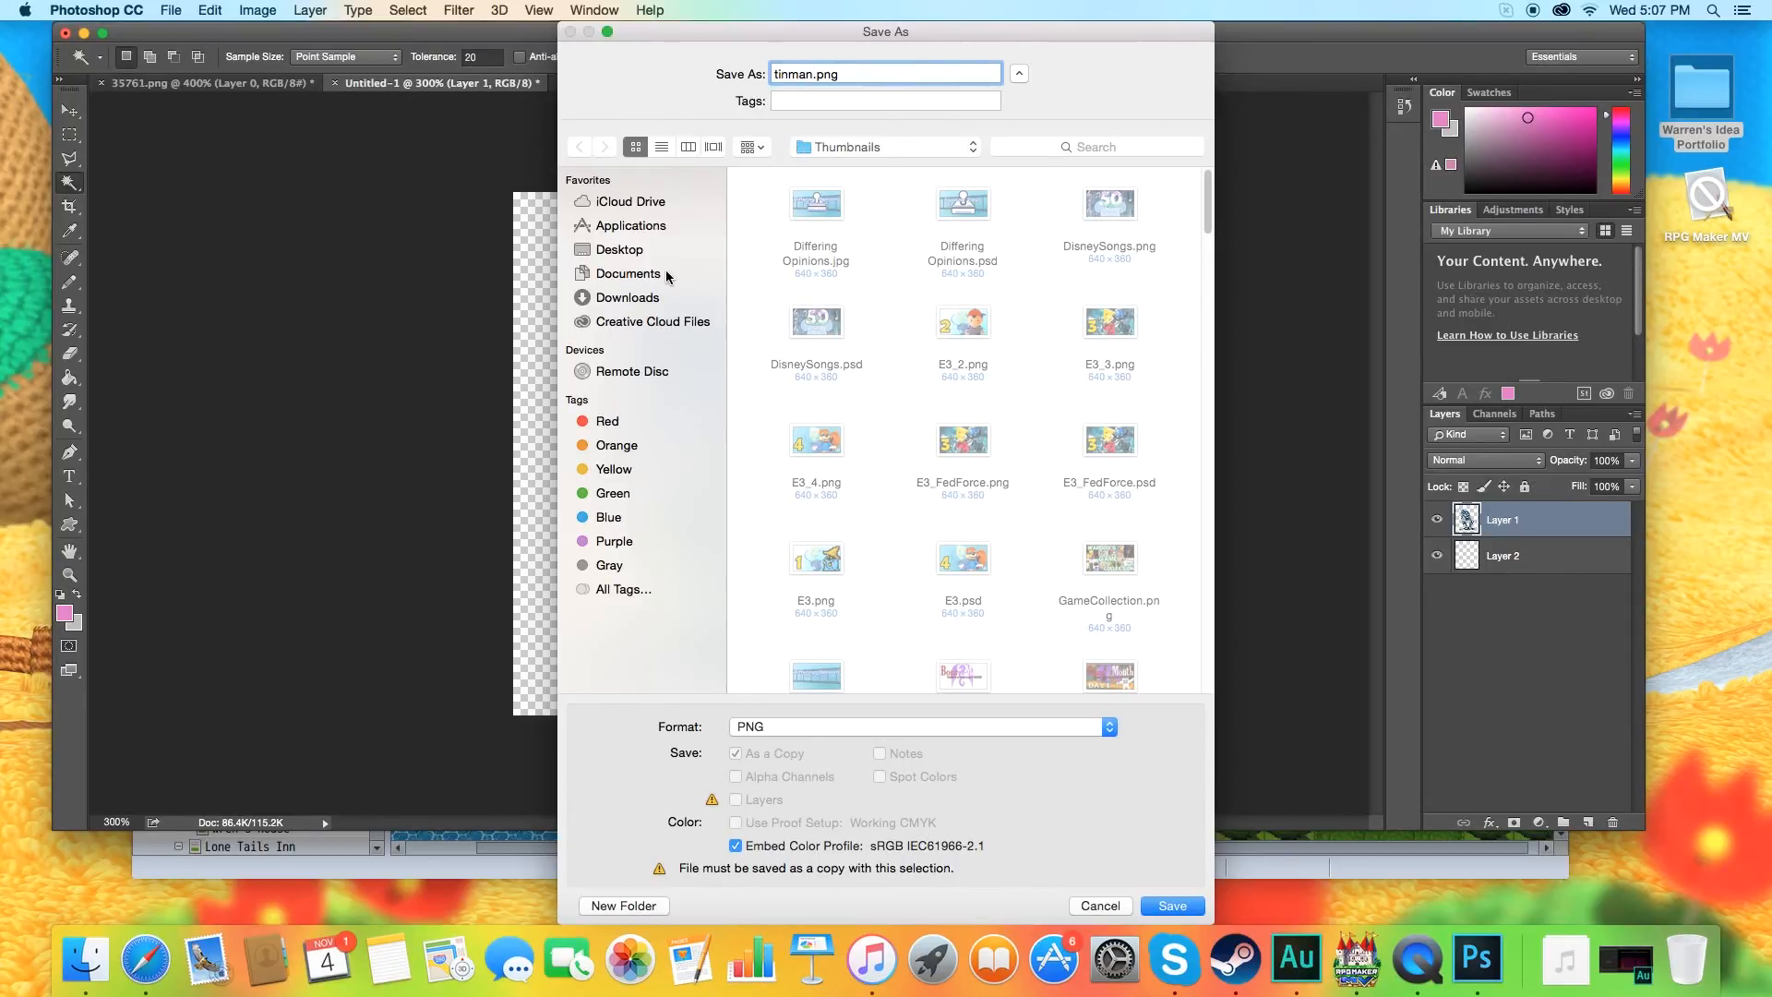
Save tinman.png into the sv_enemies folder, inside img of the Fantasy Forever Revisions project under Documents, Games, and accept the PNG options.
click(630, 273)
double_click(1111, 208)
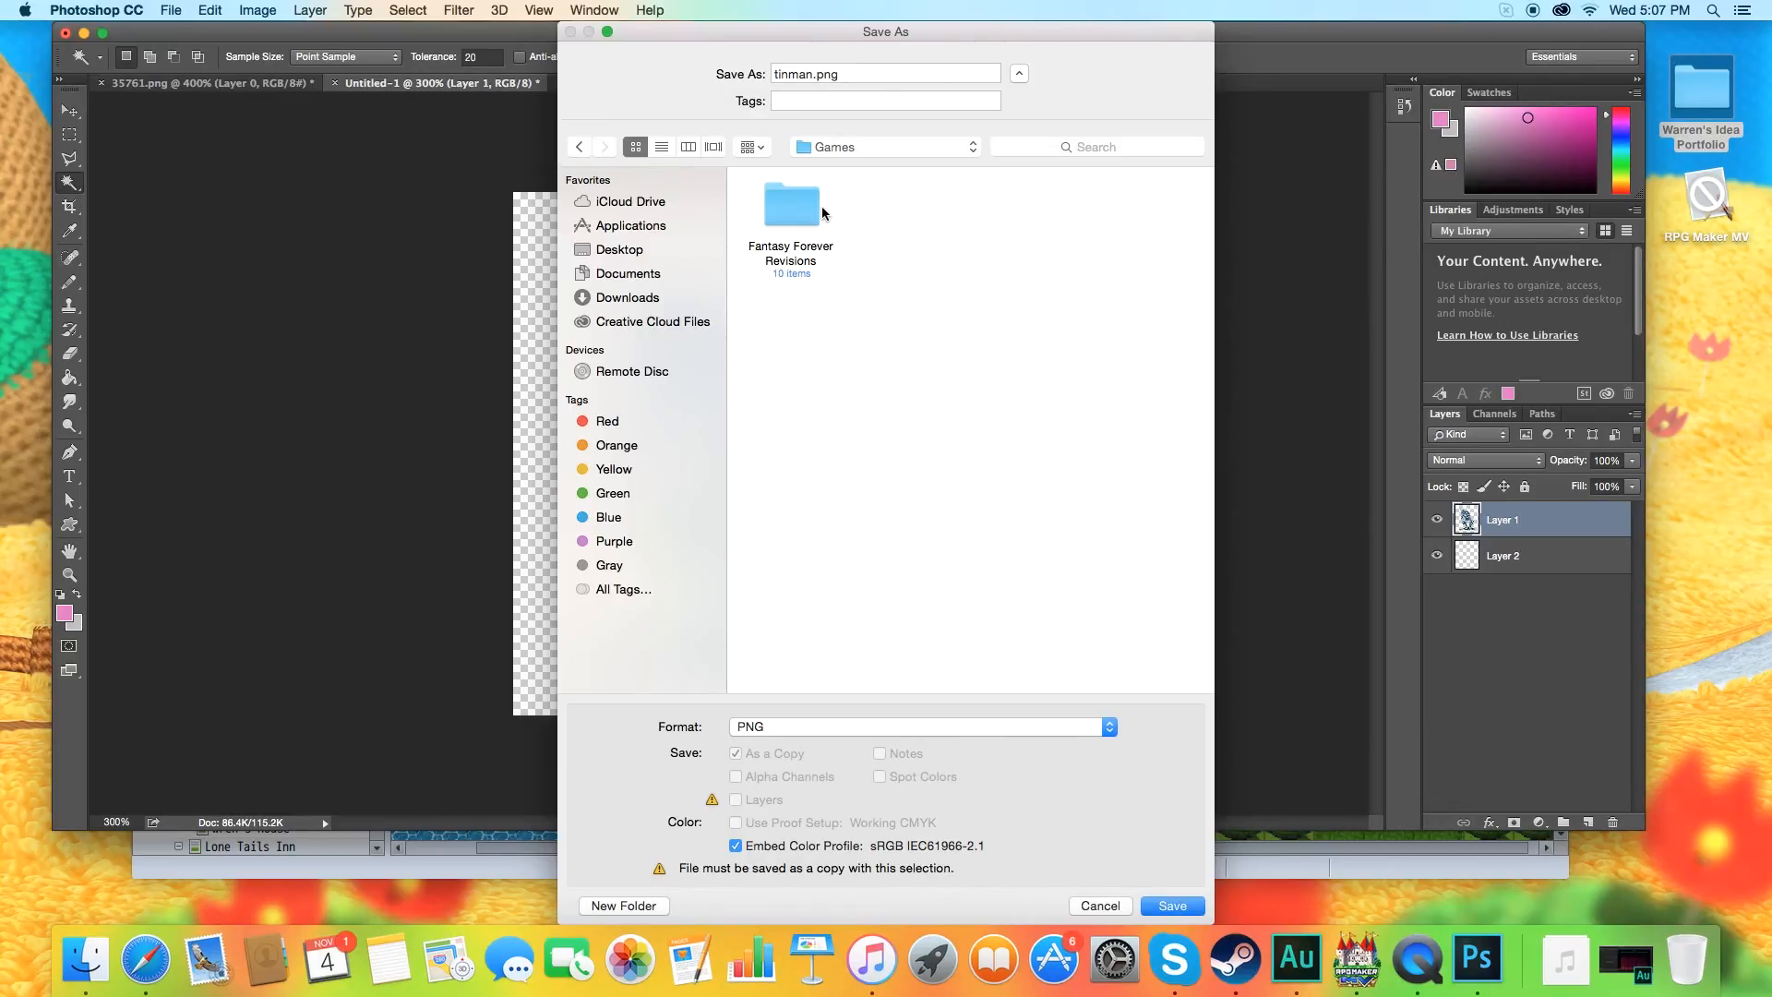
double_click(811, 216)
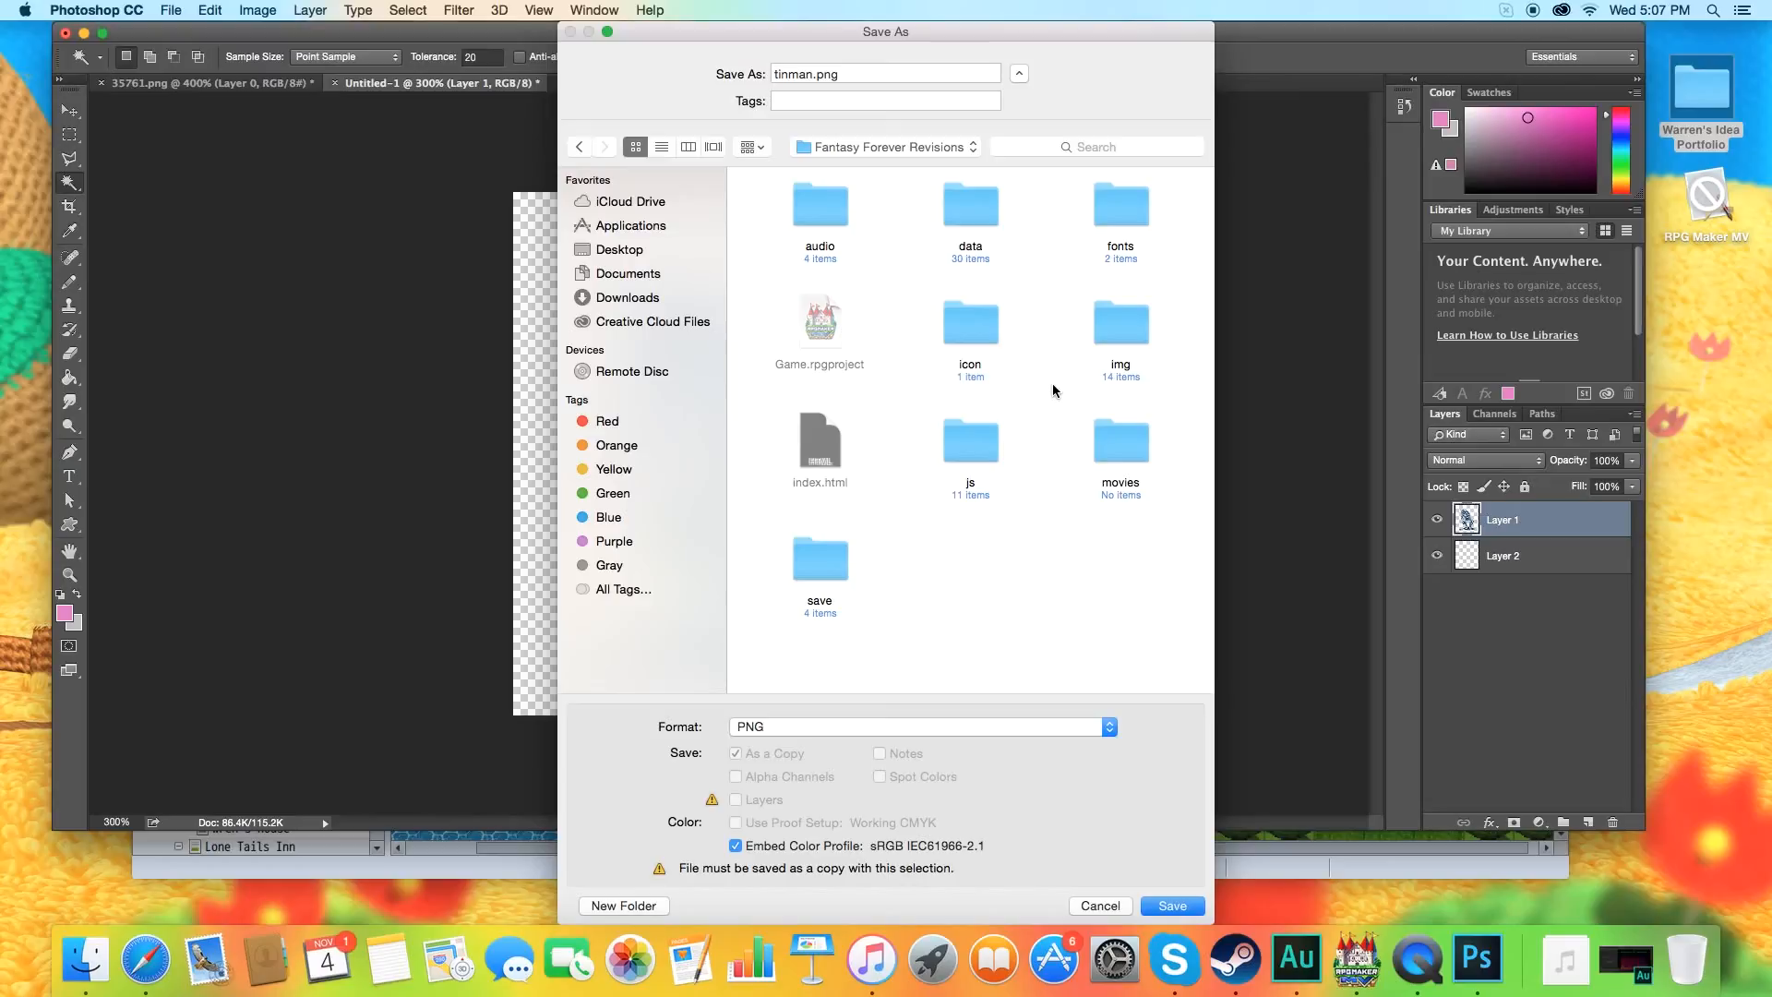
double_click(1117, 353)
scroll(1053, 415, down, 2)
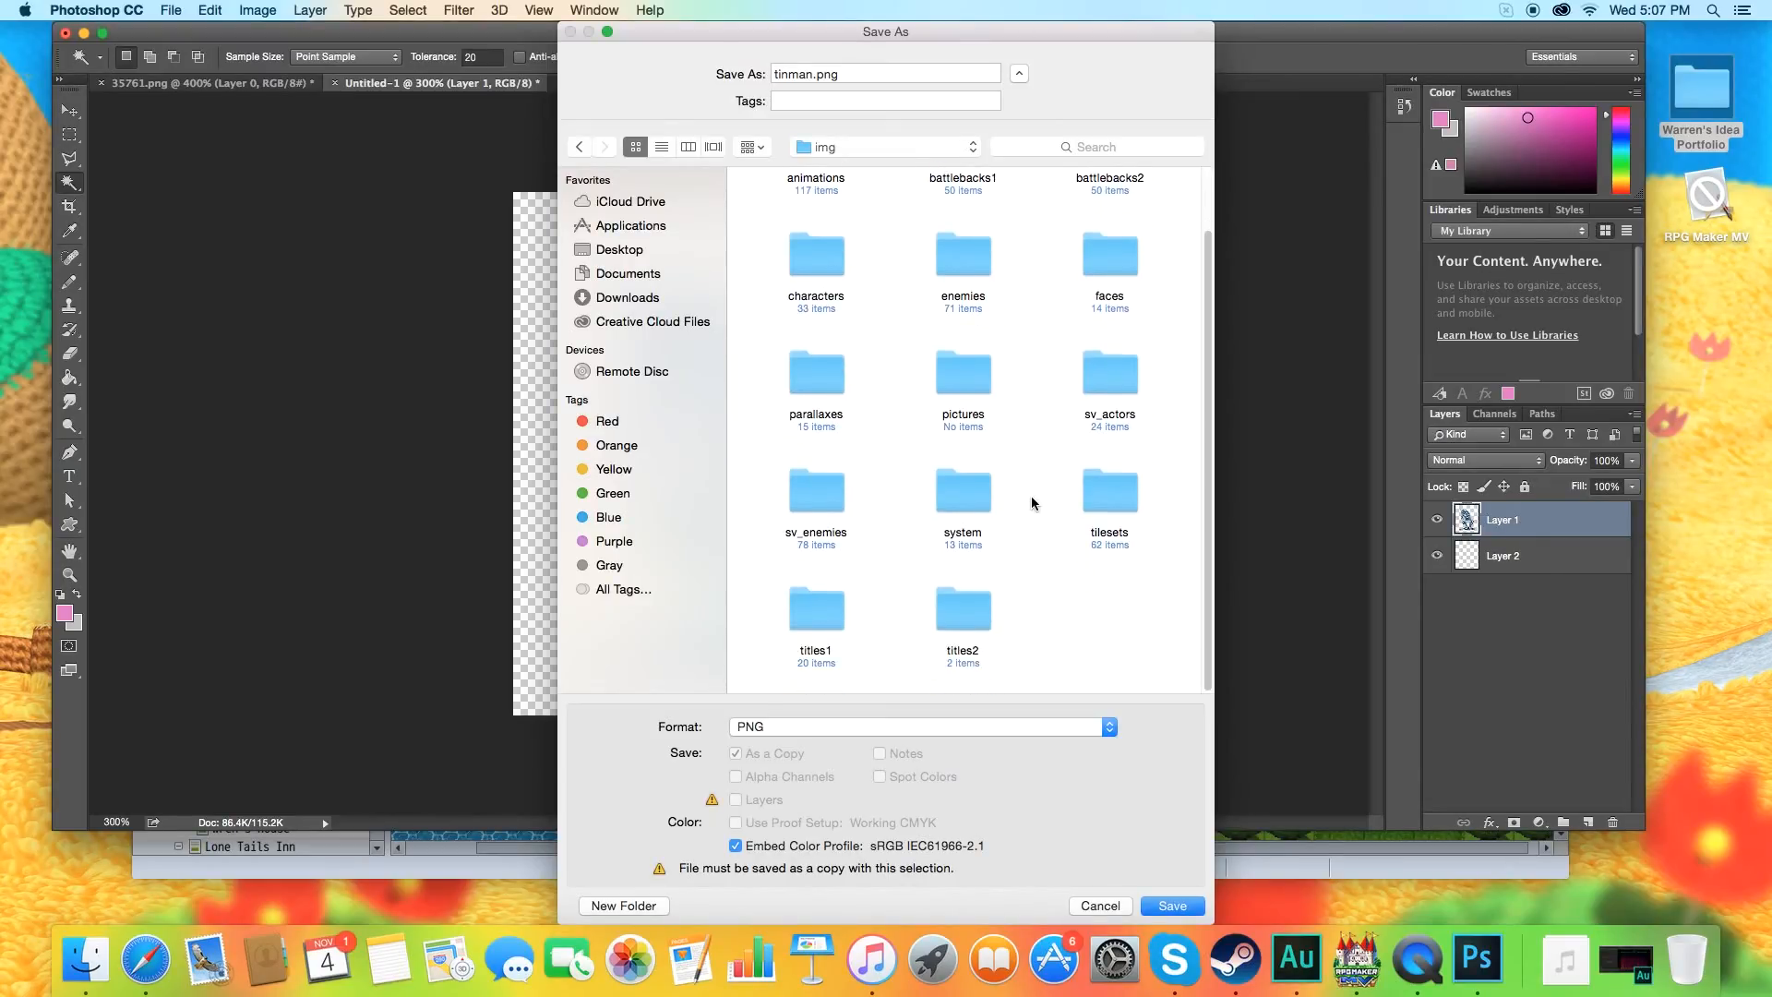
double_click(818, 497)
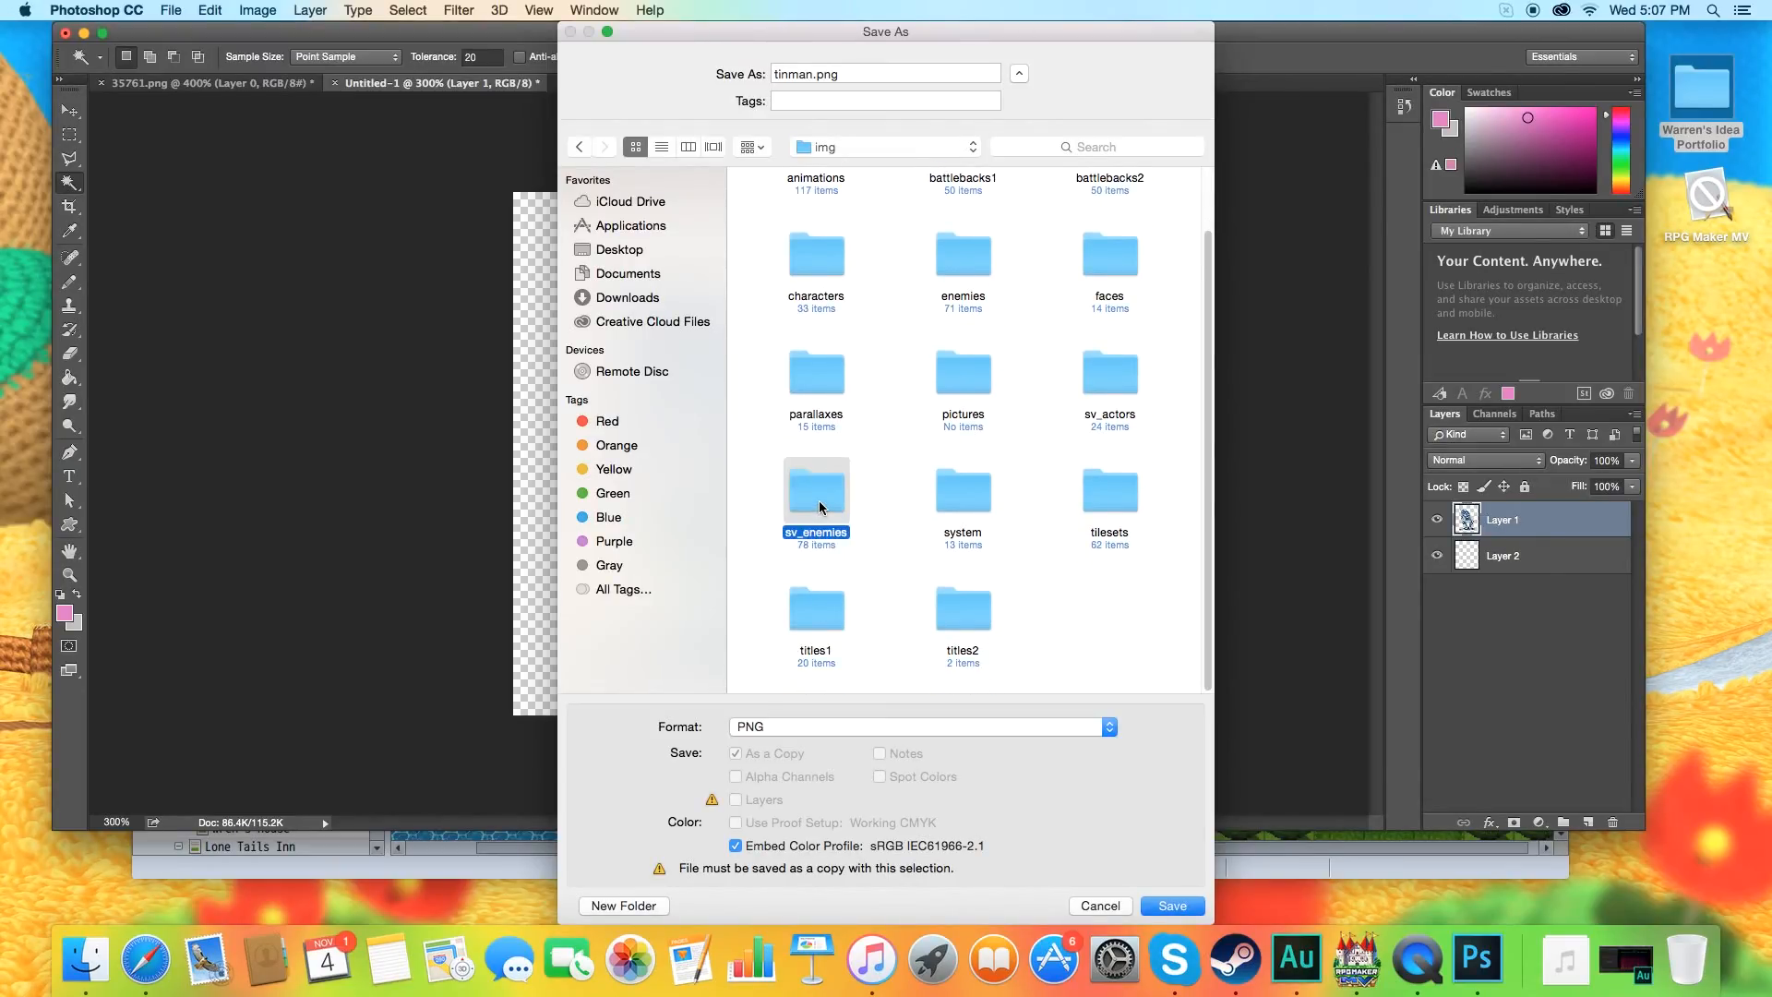
scroll(912, 442, down, 15)
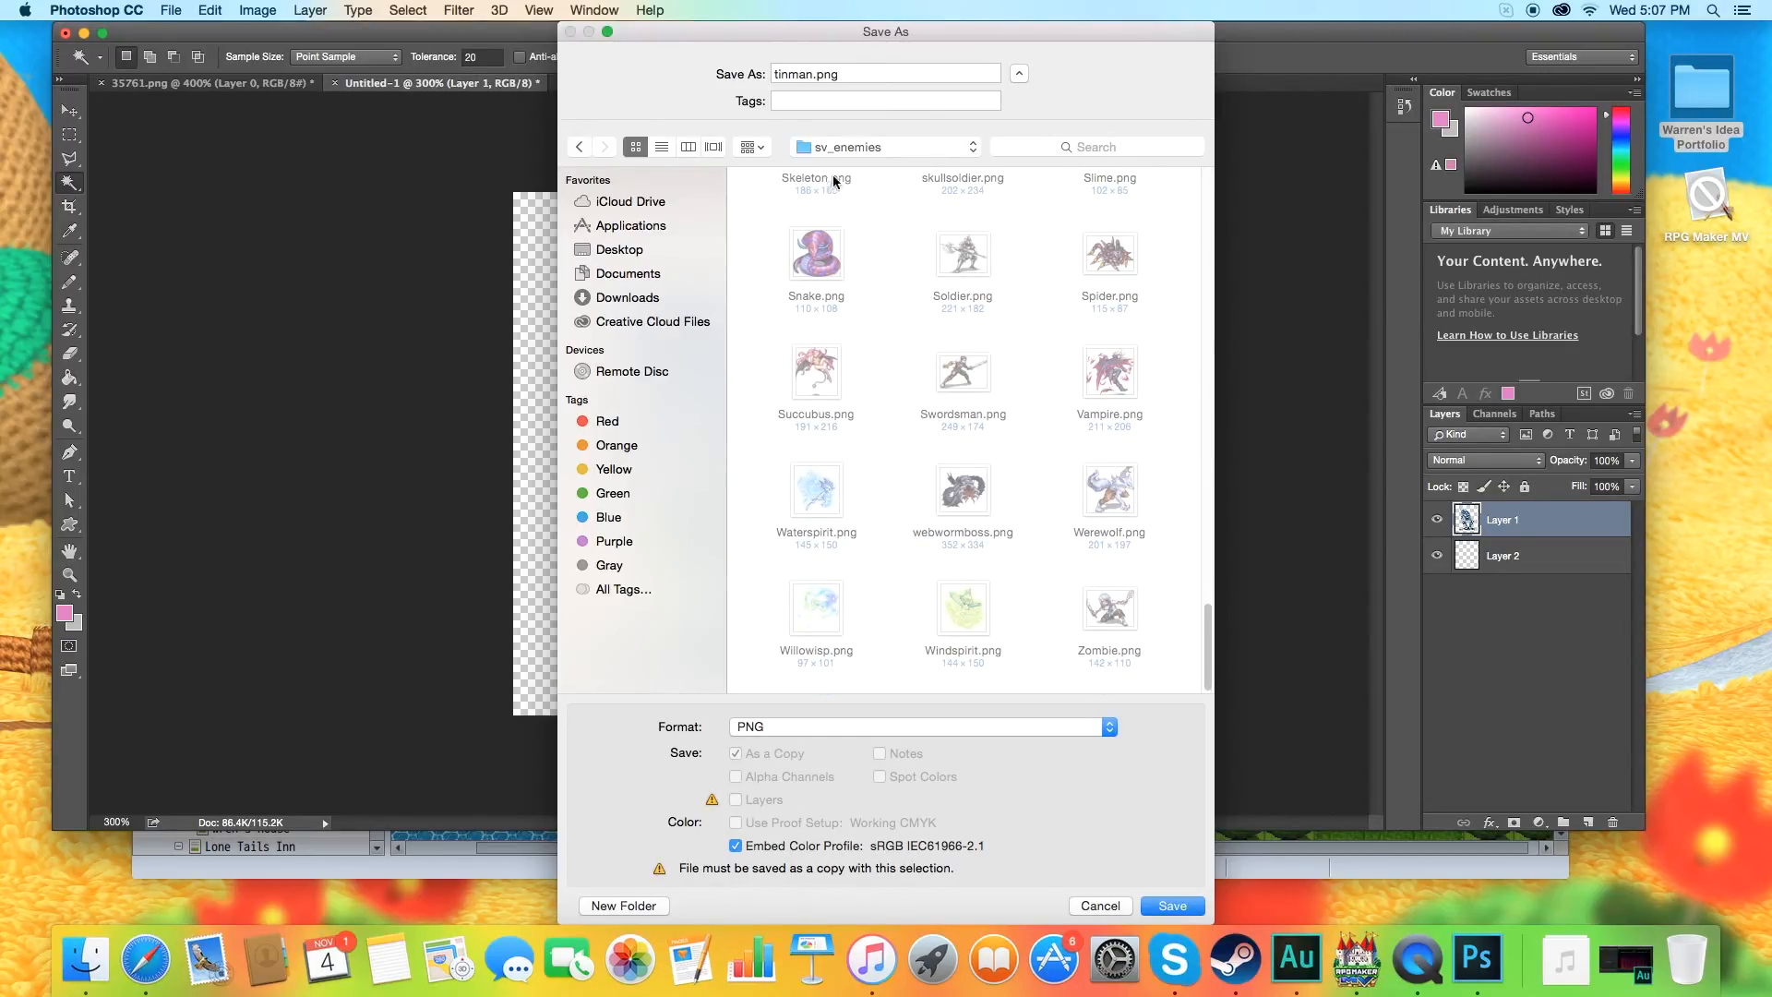
click(1167, 908)
click(947, 312)
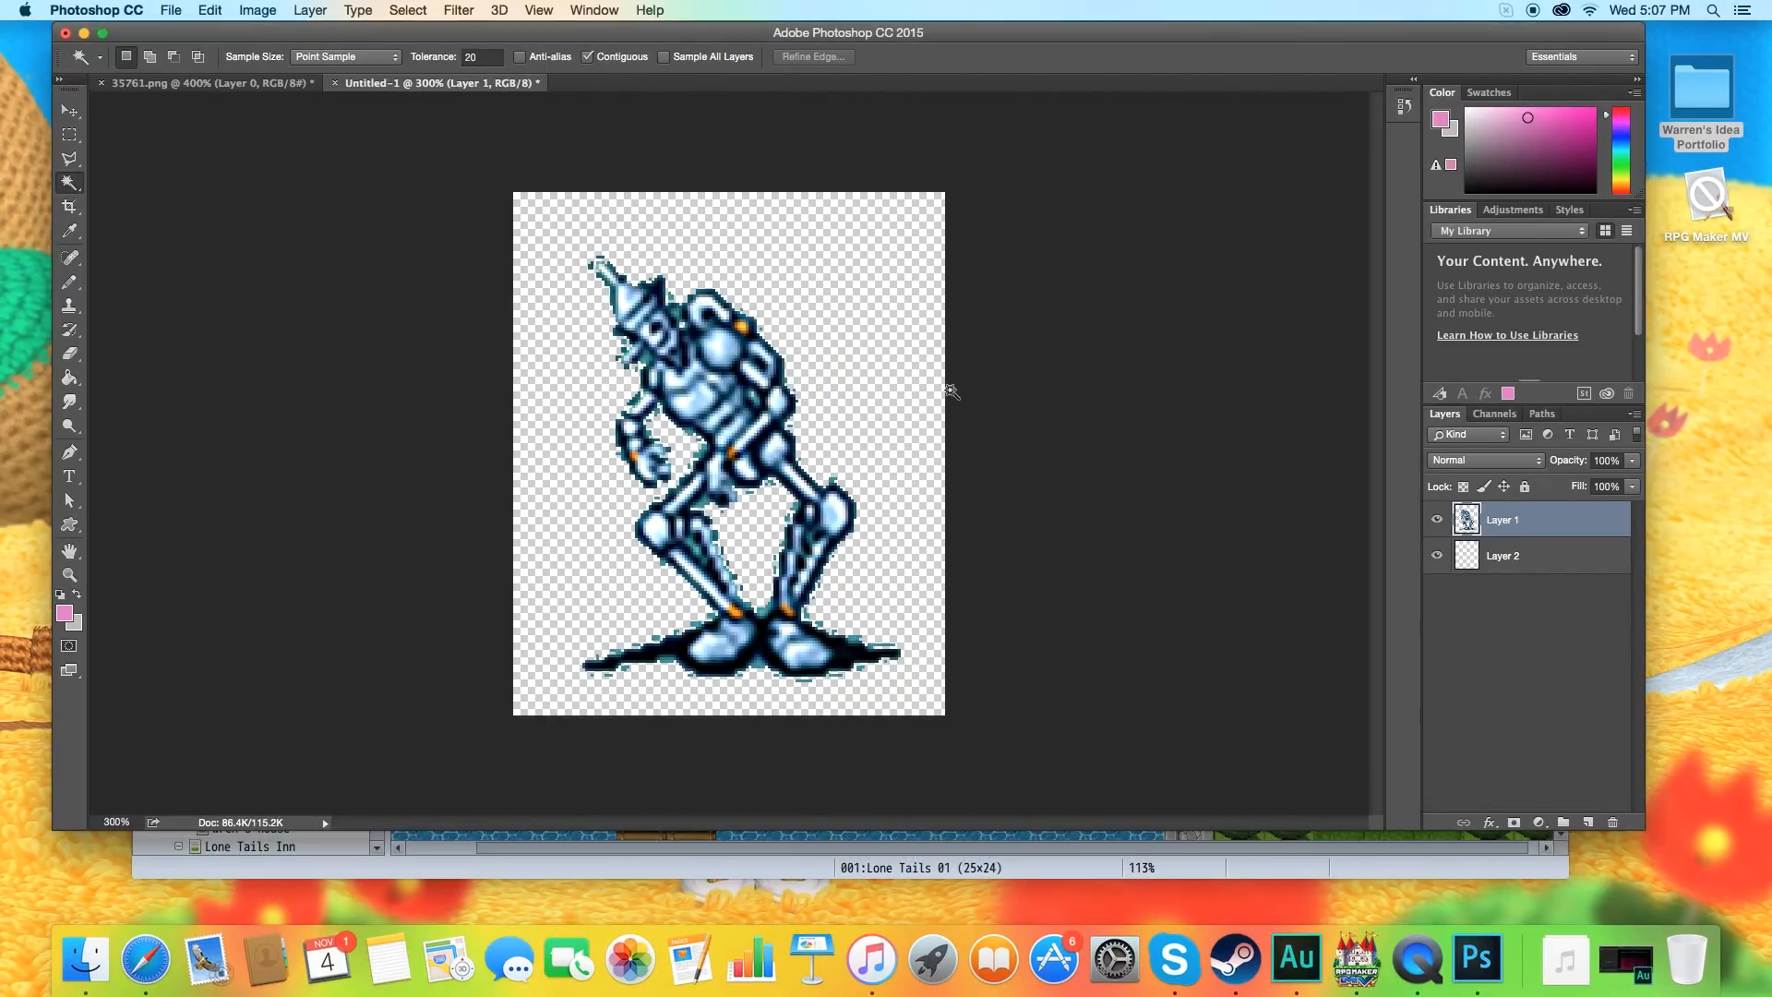
Switch to the RPG Maker MV Database window, moving Photoshop aside and closing the GuardiansoftheCrystal folder window.
drag(148, 33, 436, 653)
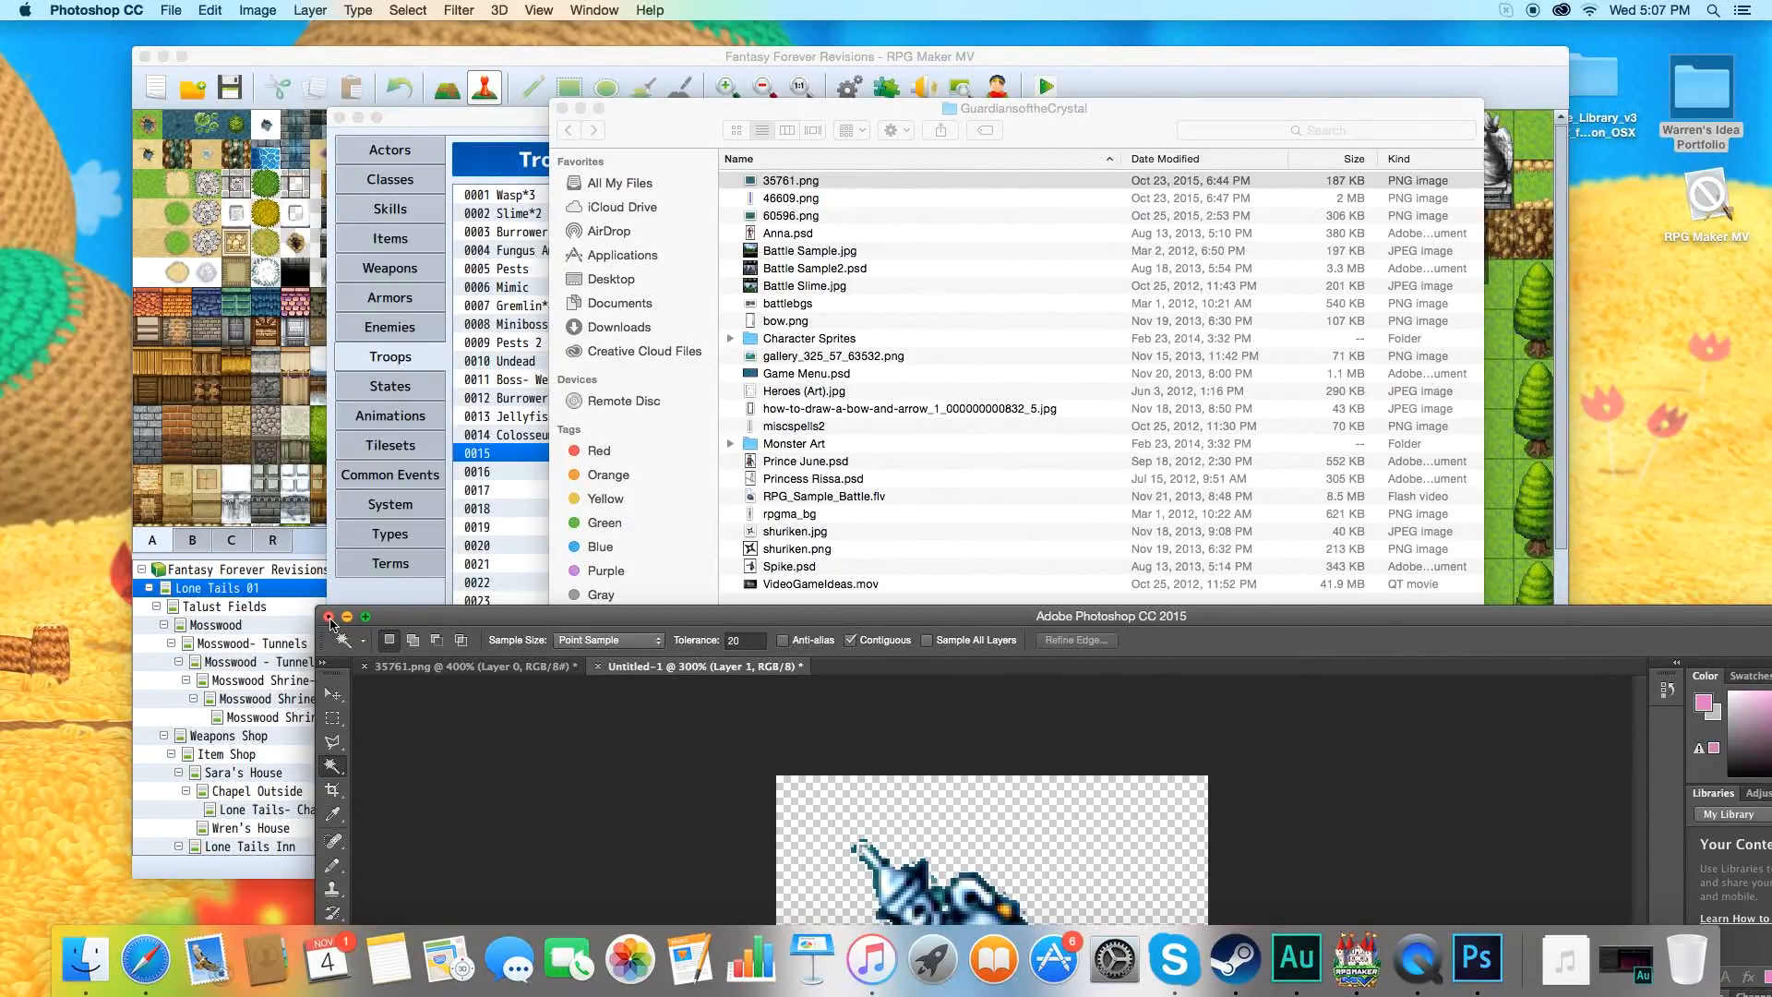
drag(675, 134, 746, 142)
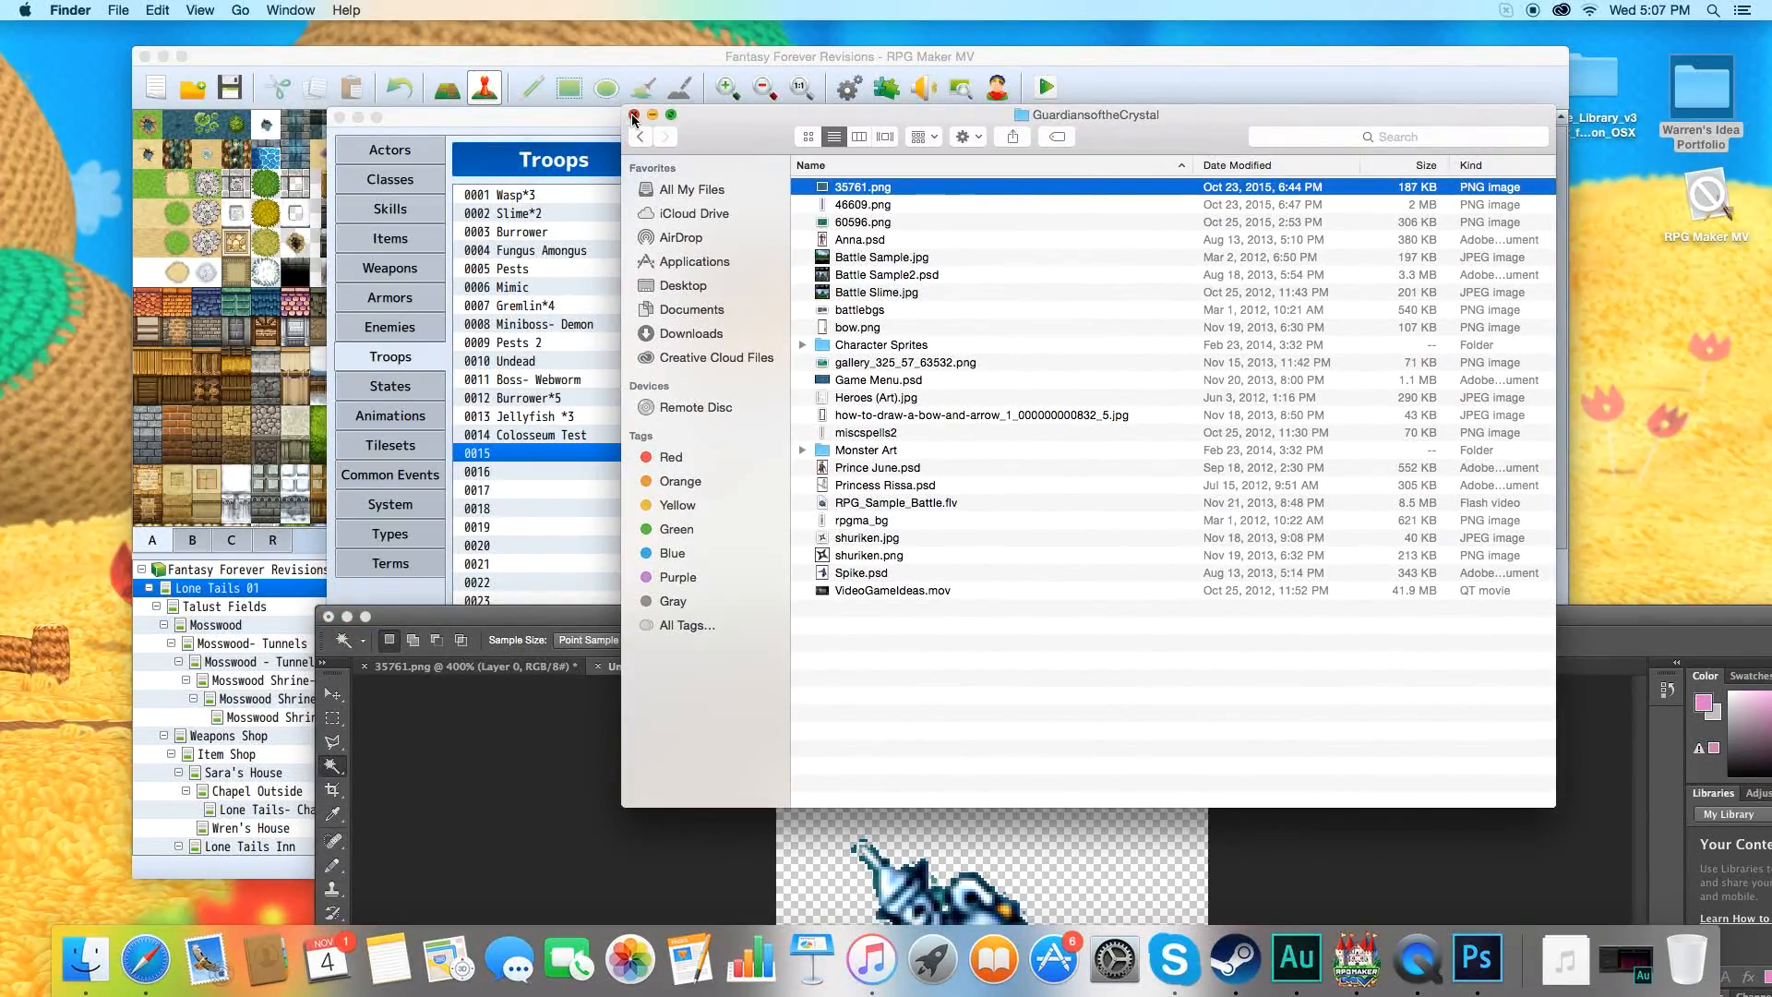
click(634, 116)
click(605, 110)
drag(606, 115, 542, 29)
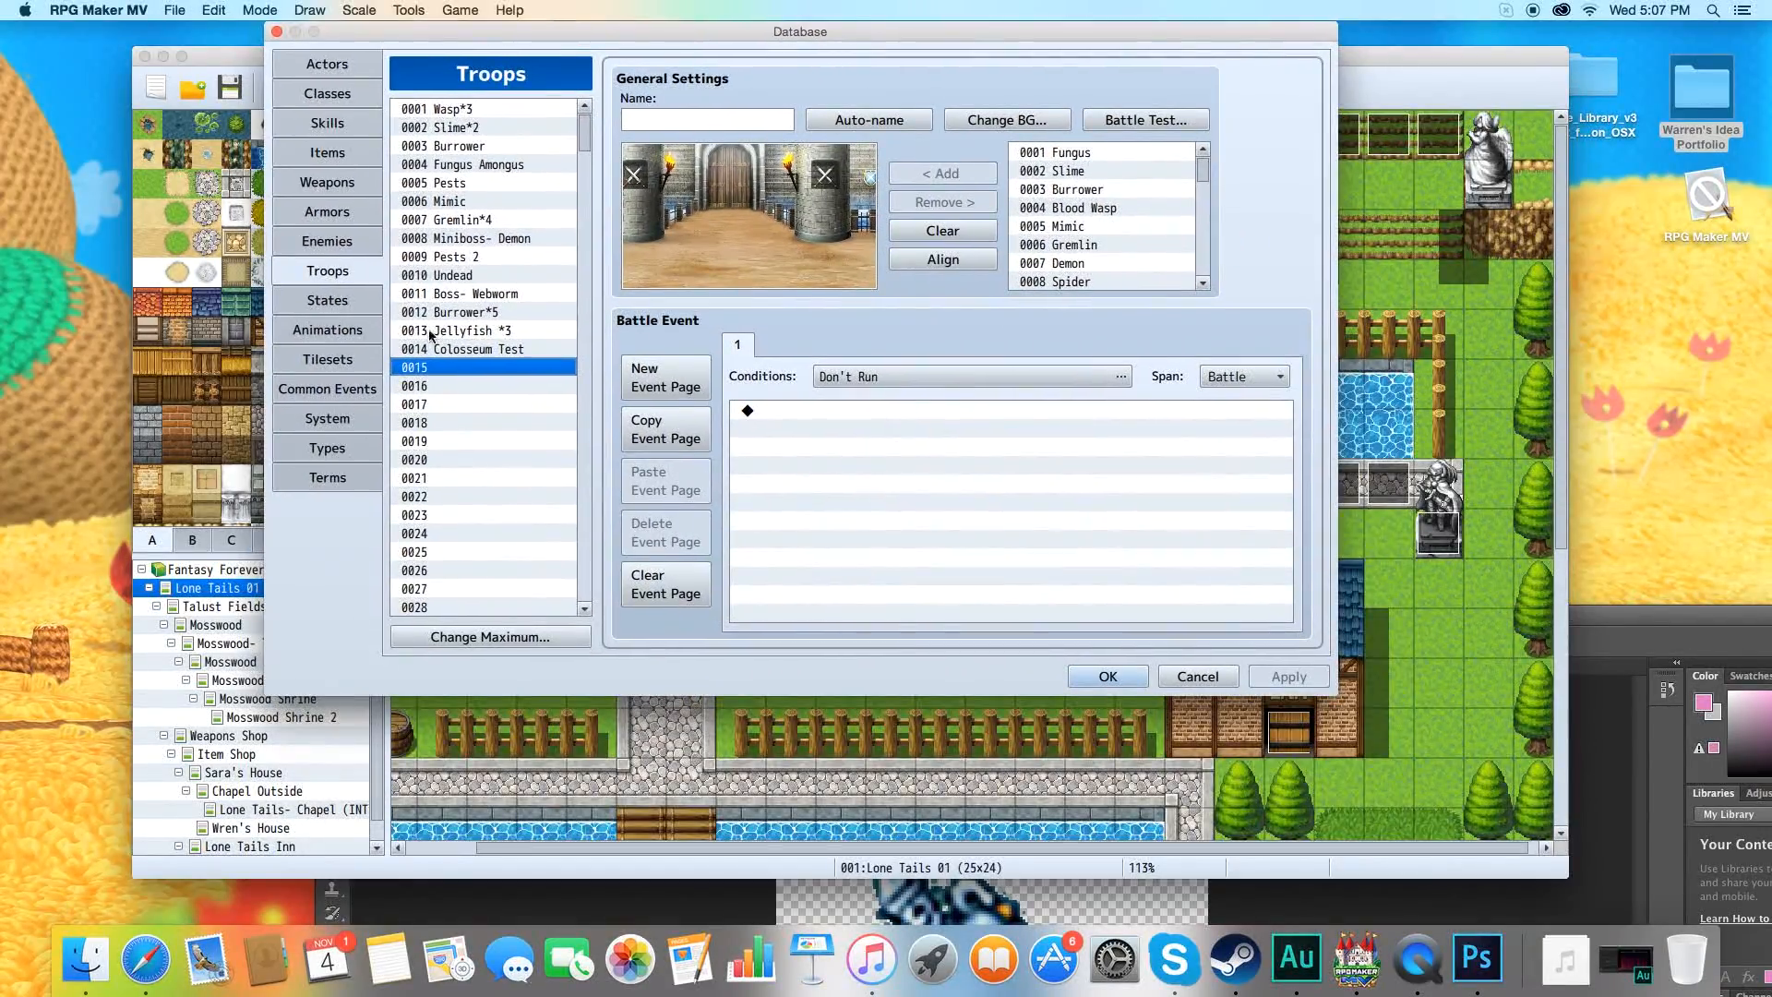
Rename enemy 0014 in the Enemies database as Tinman.
click(328, 420)
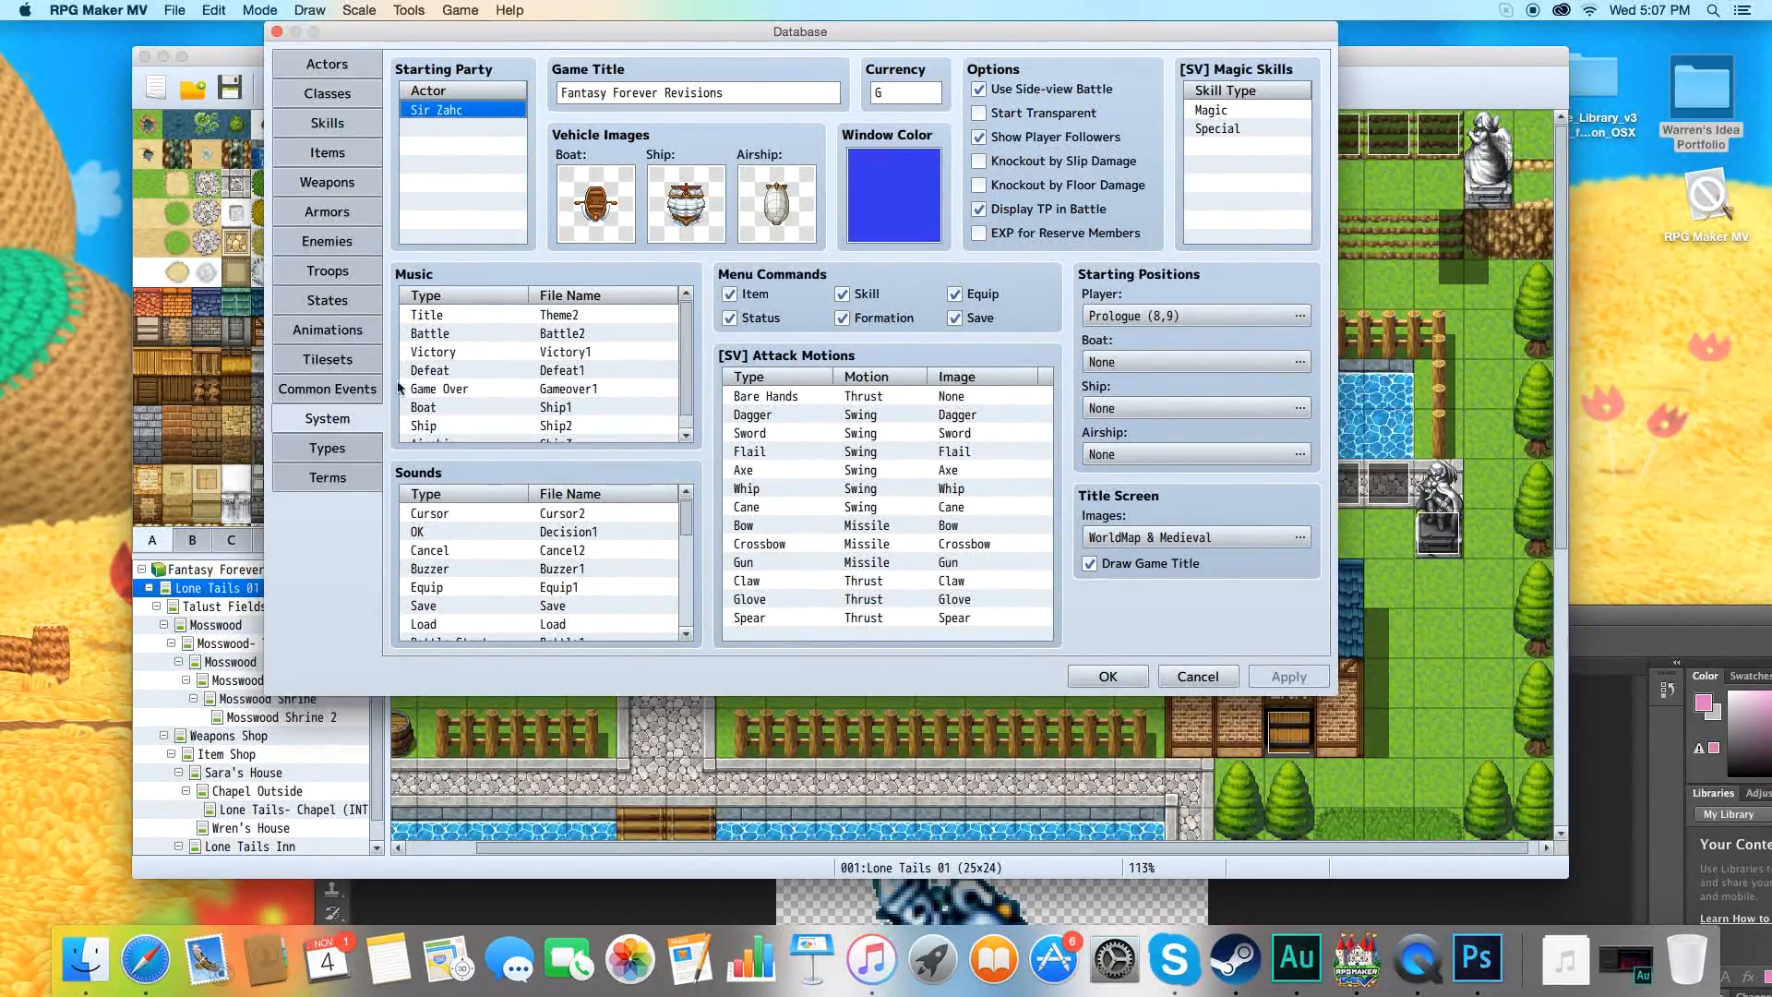
click(339, 245)
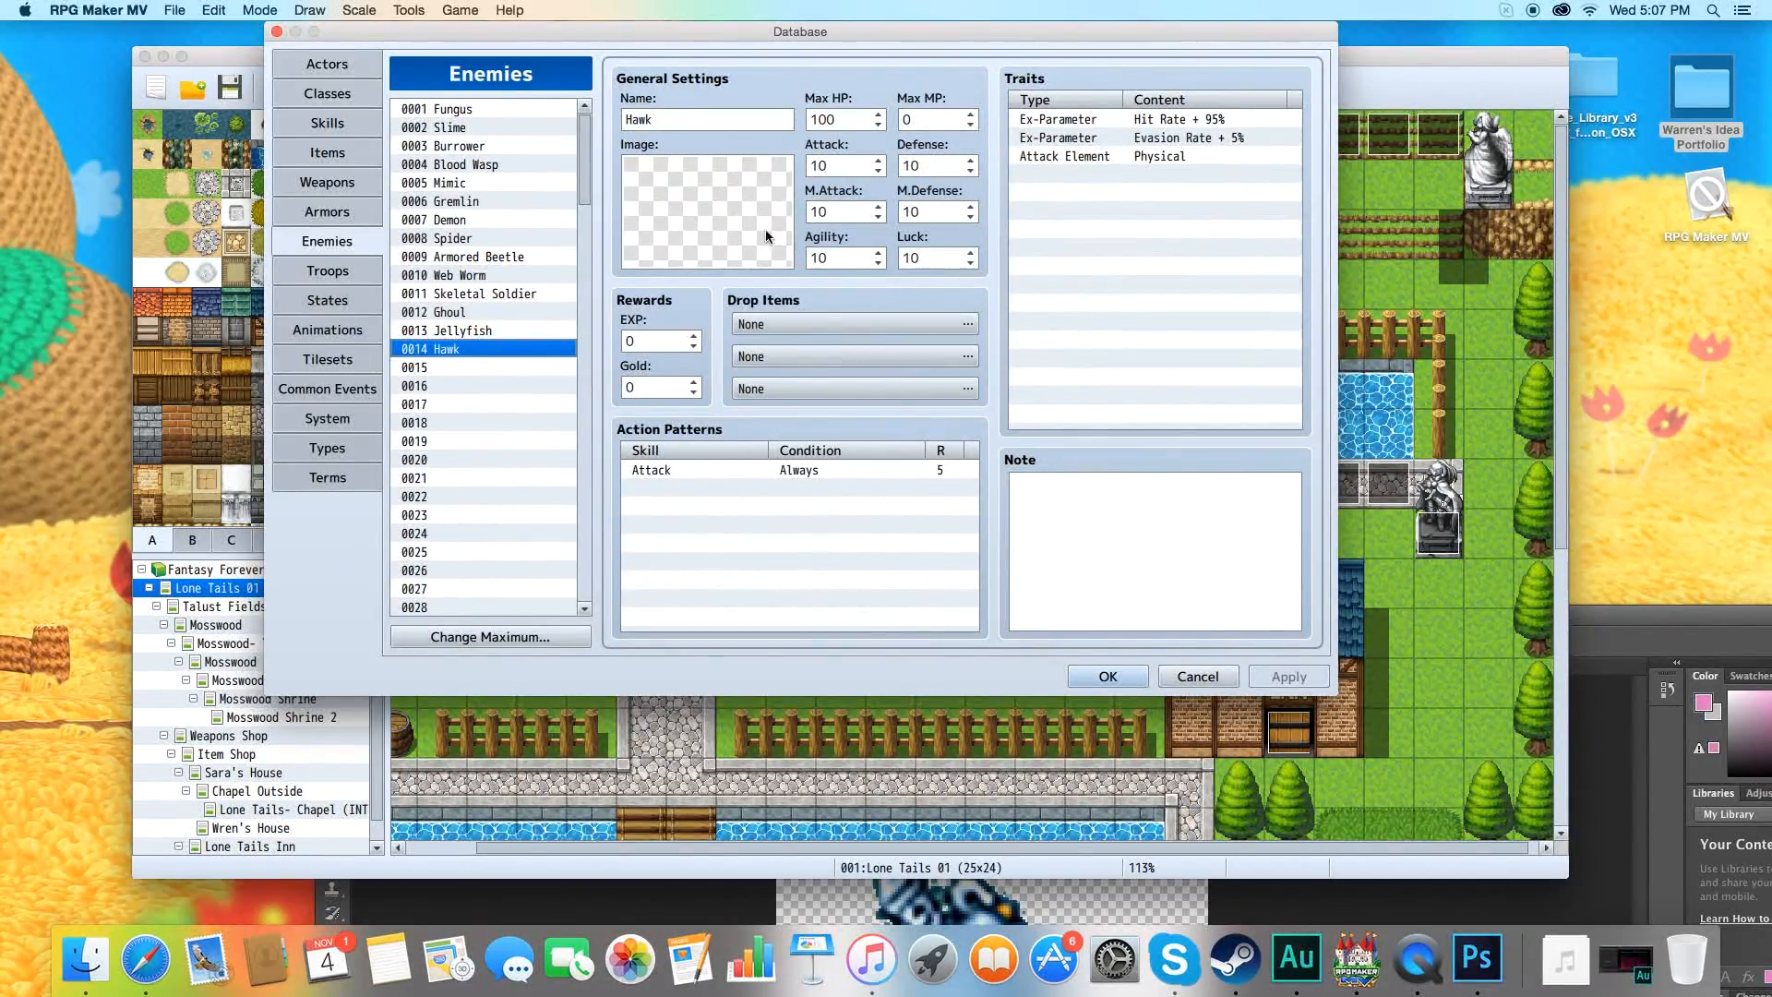
click(665, 120)
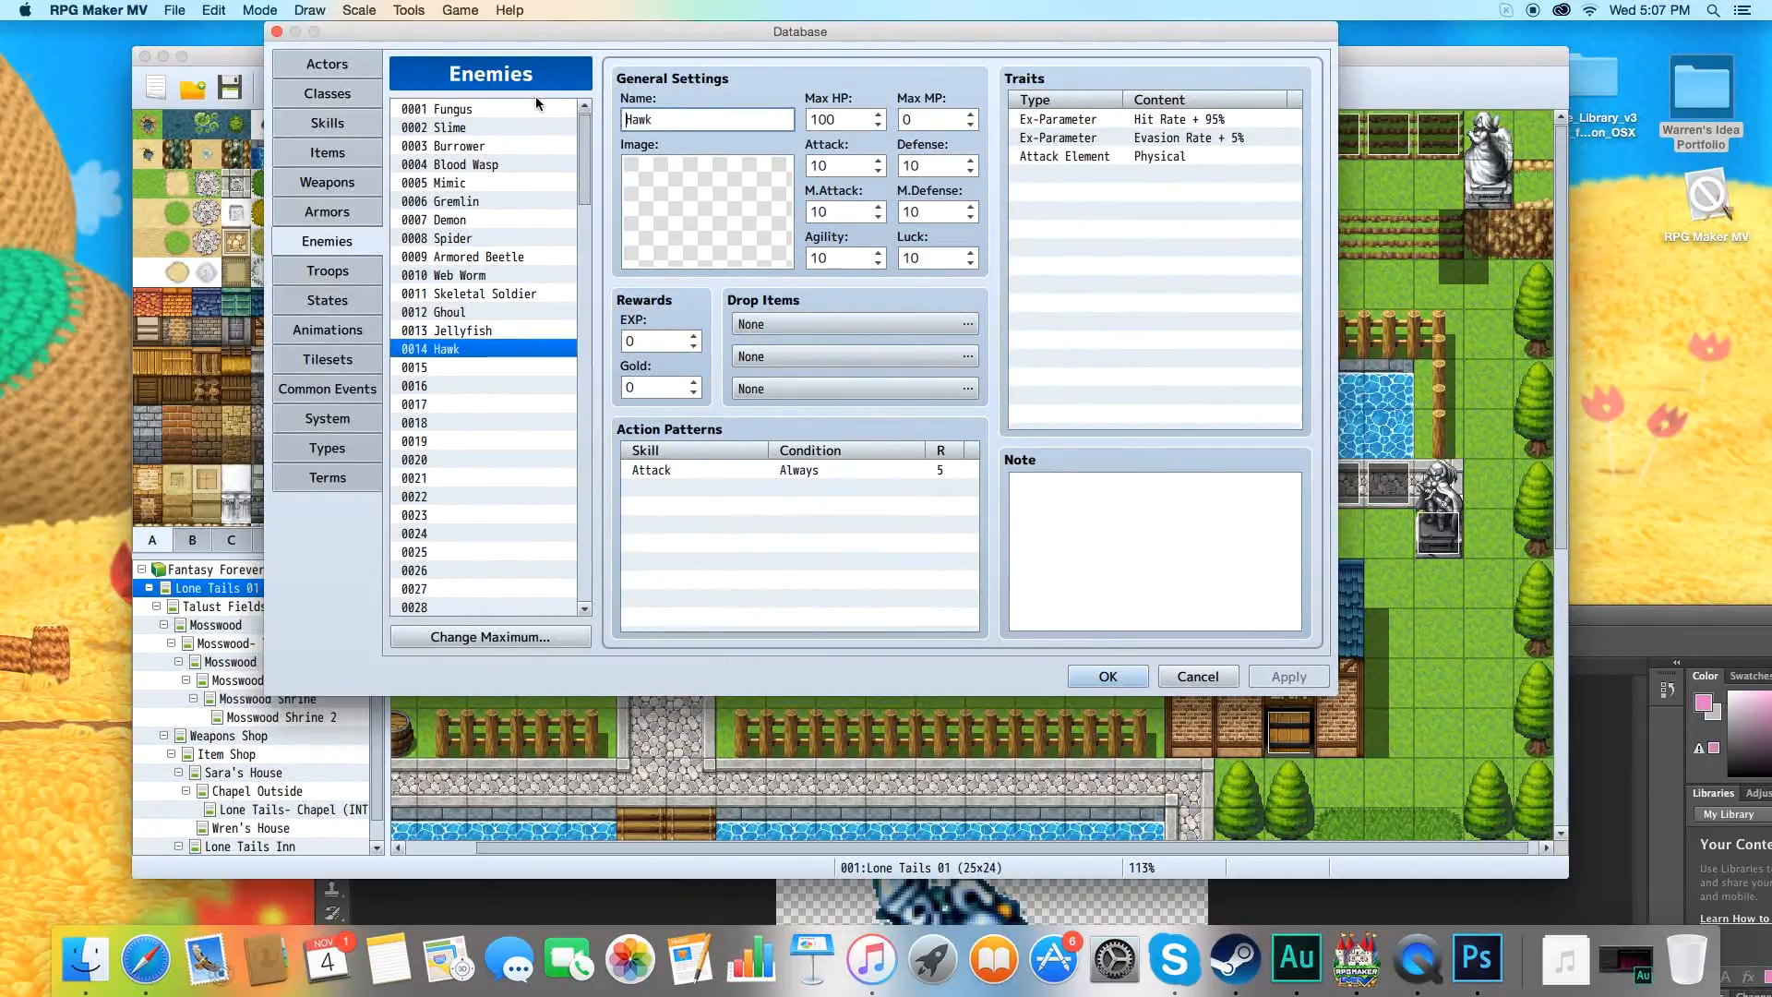
key(super+a)
text(Tin)
Assign the tinman image to the Tinman enemy with a Hue of 315 and apply the database changes.
double_click(668, 222)
scroll(622, 395, down, 15)
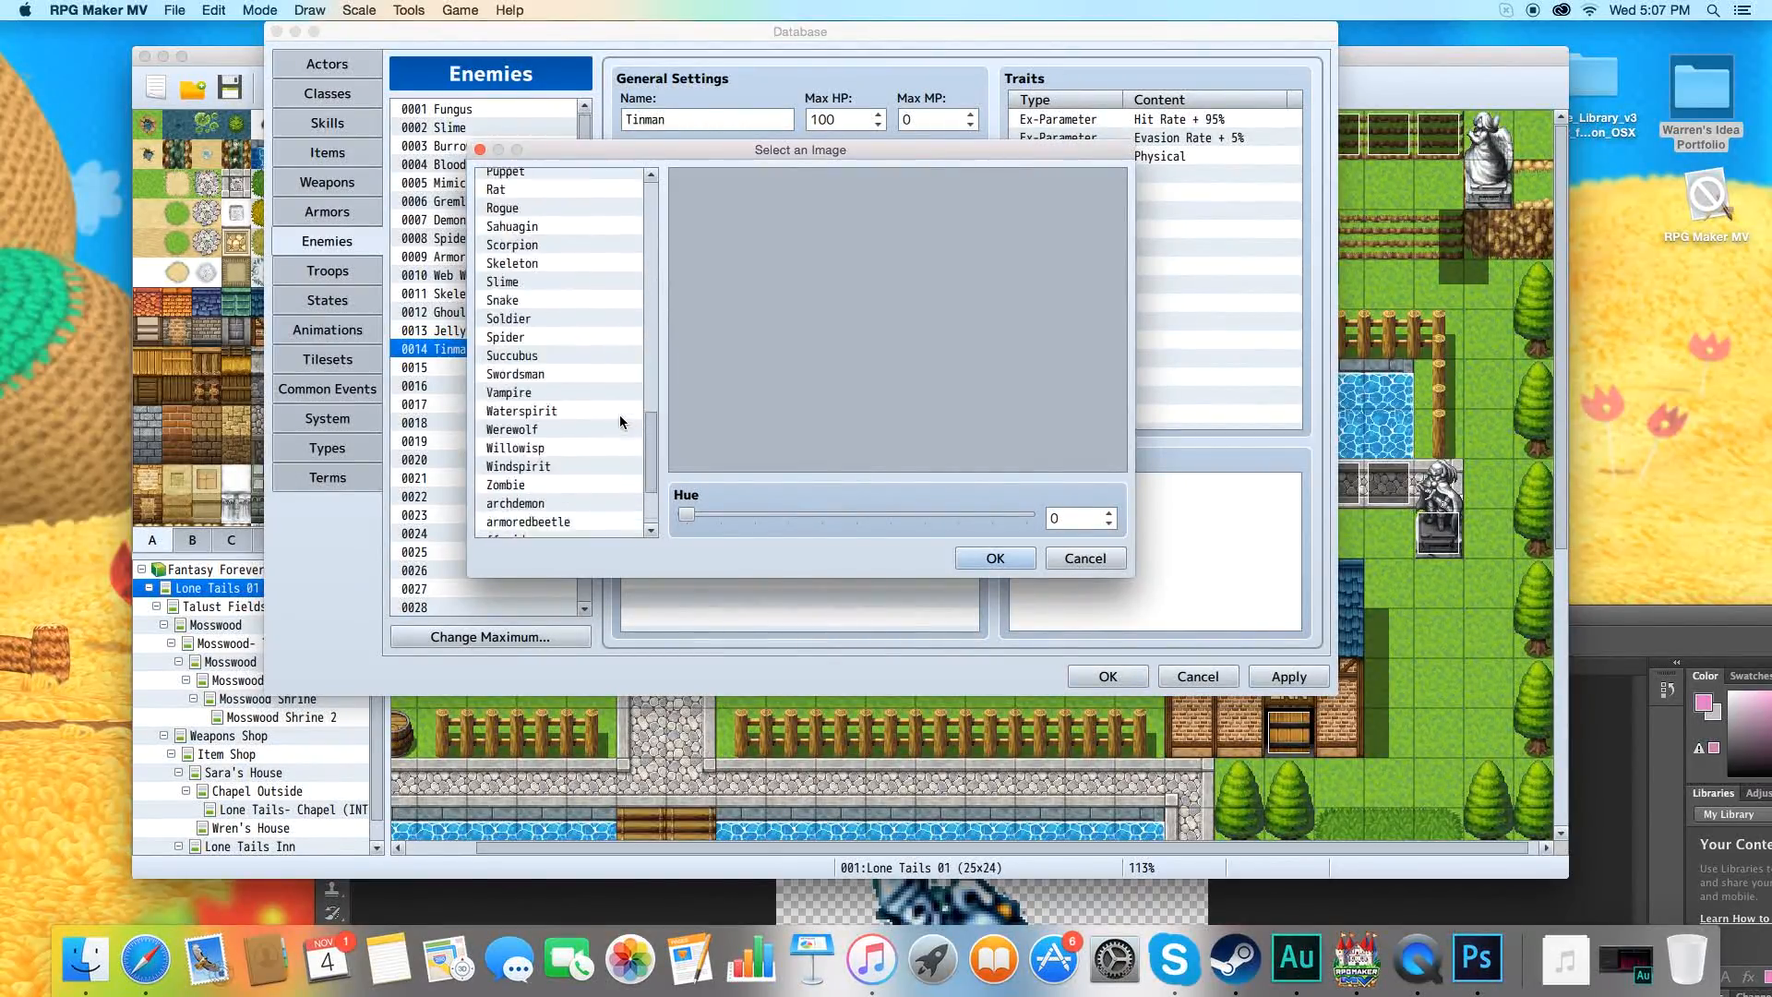
scroll(620, 422, down, 3)
click(581, 510)
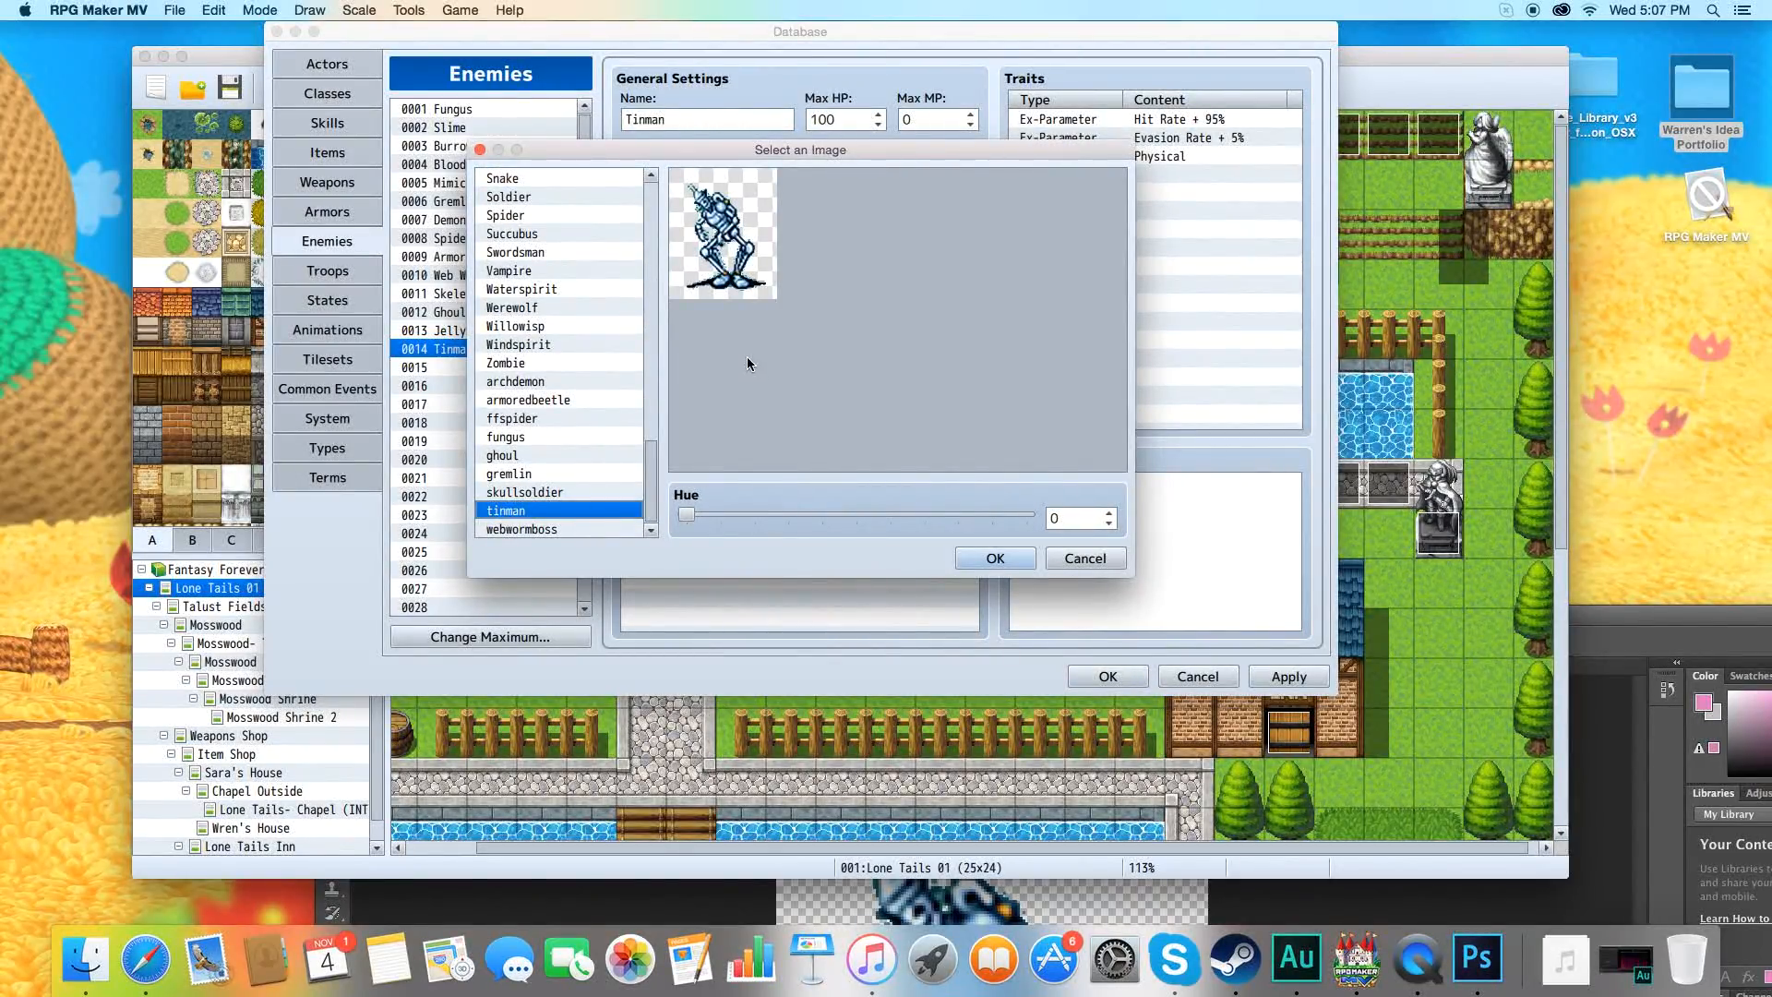
drag(686, 514, 984, 498)
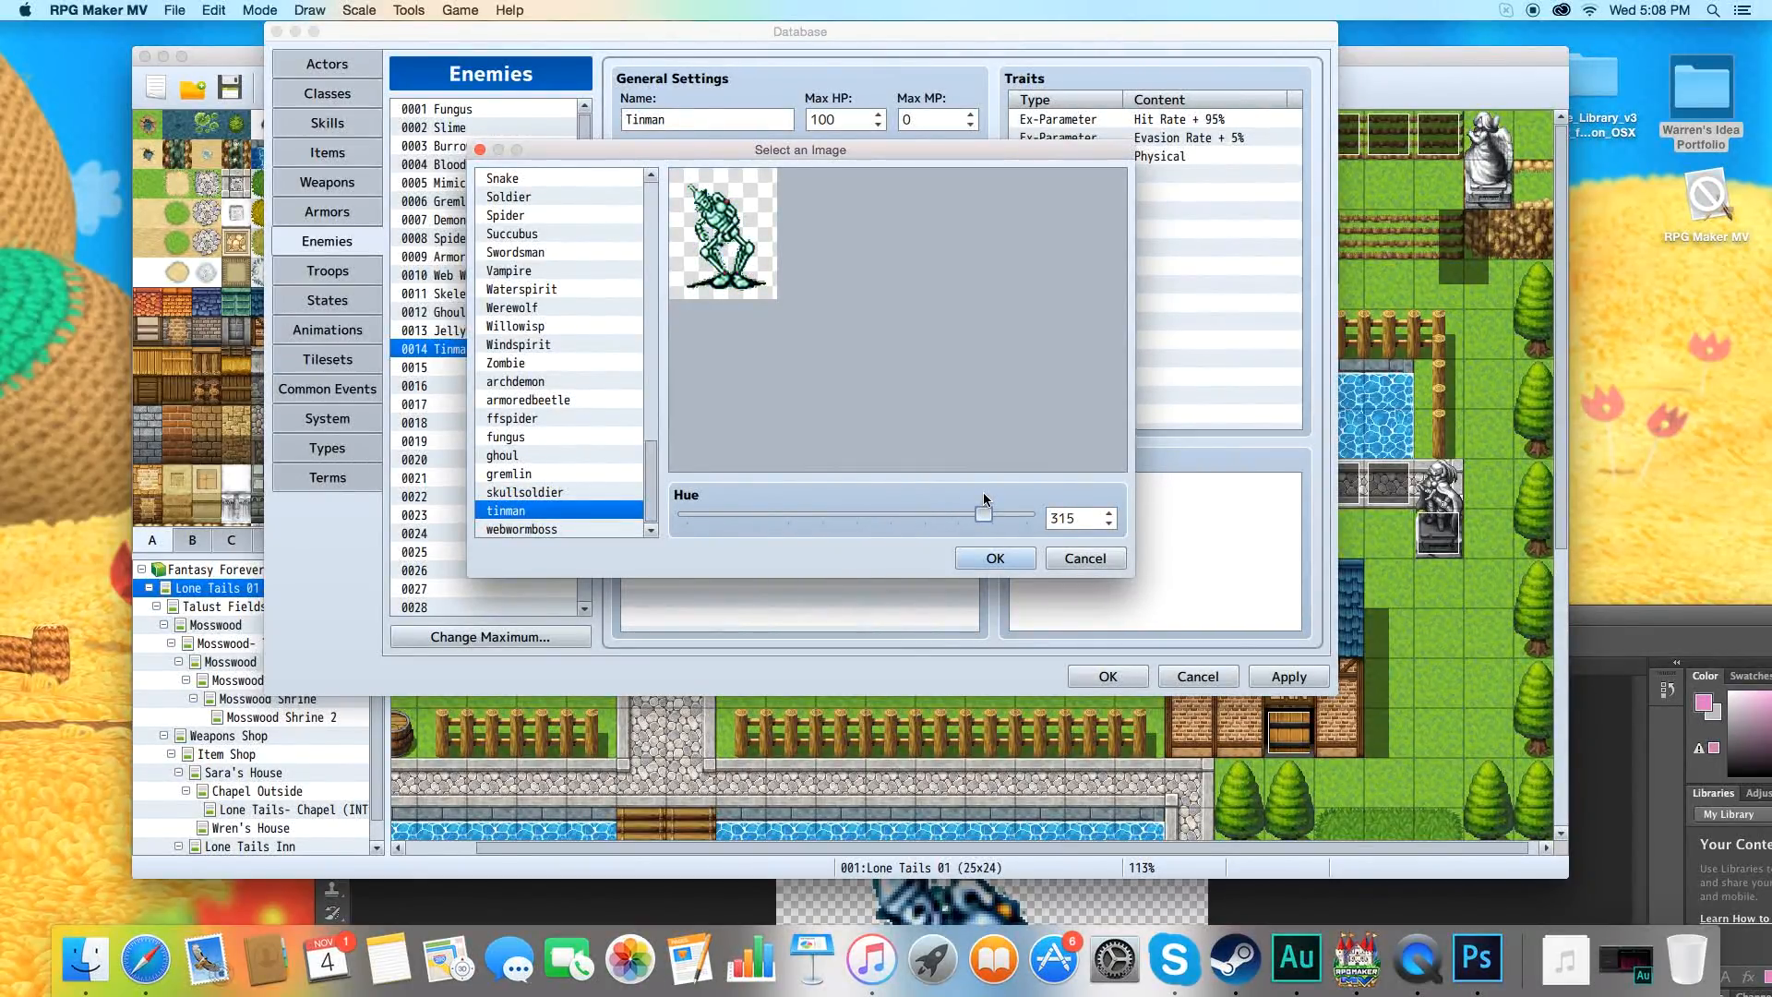
click(1014, 558)
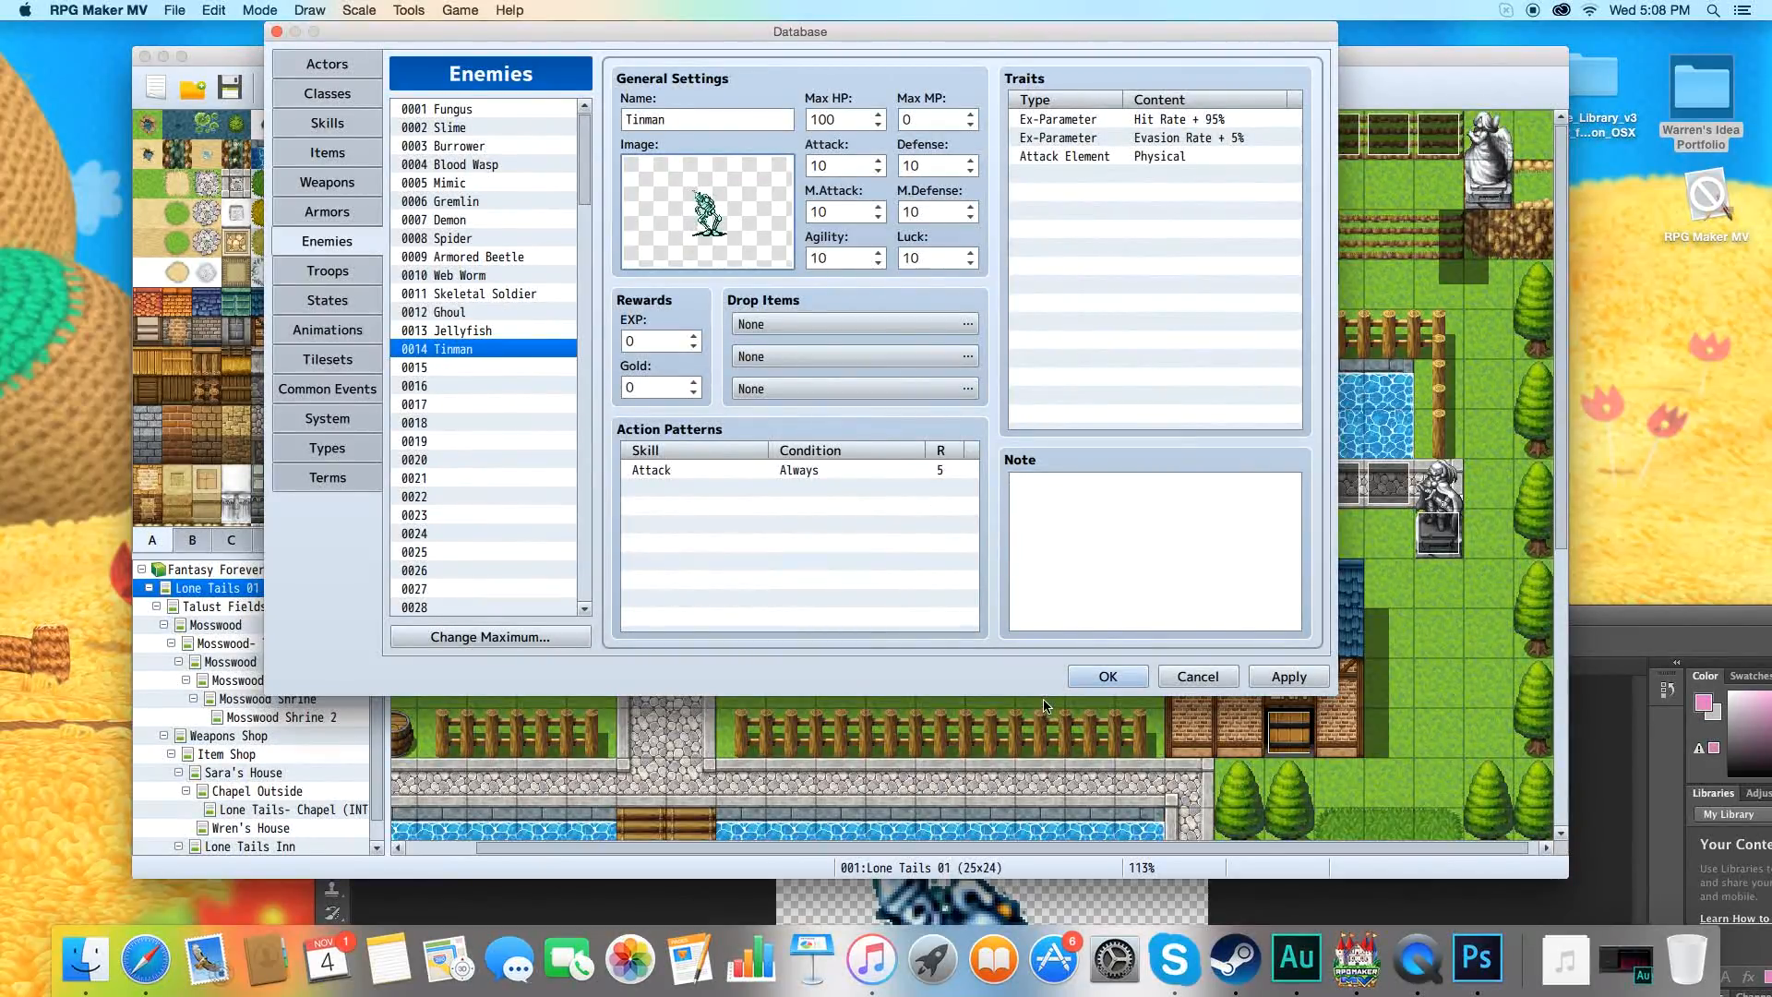
click(1287, 676)
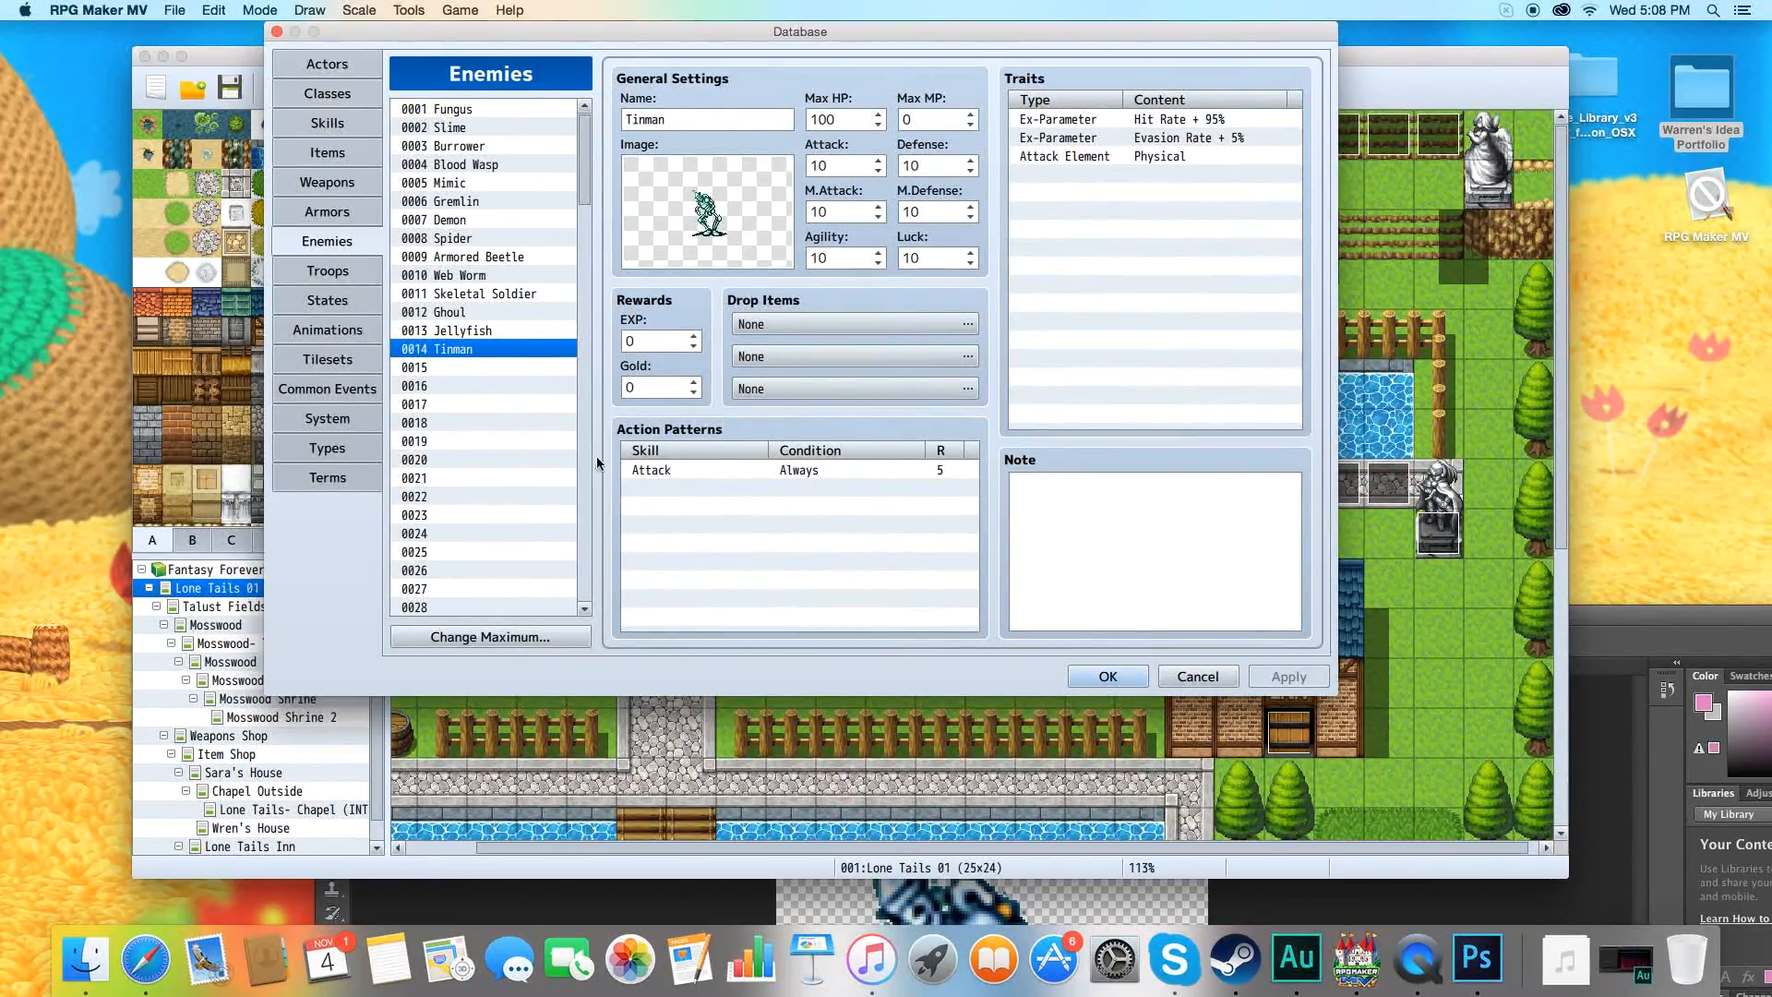
Add Tinman to troop 0015, place it at the lower left of the battlefield and run a battle test.
click(335, 275)
drag(745, 201, 681, 267)
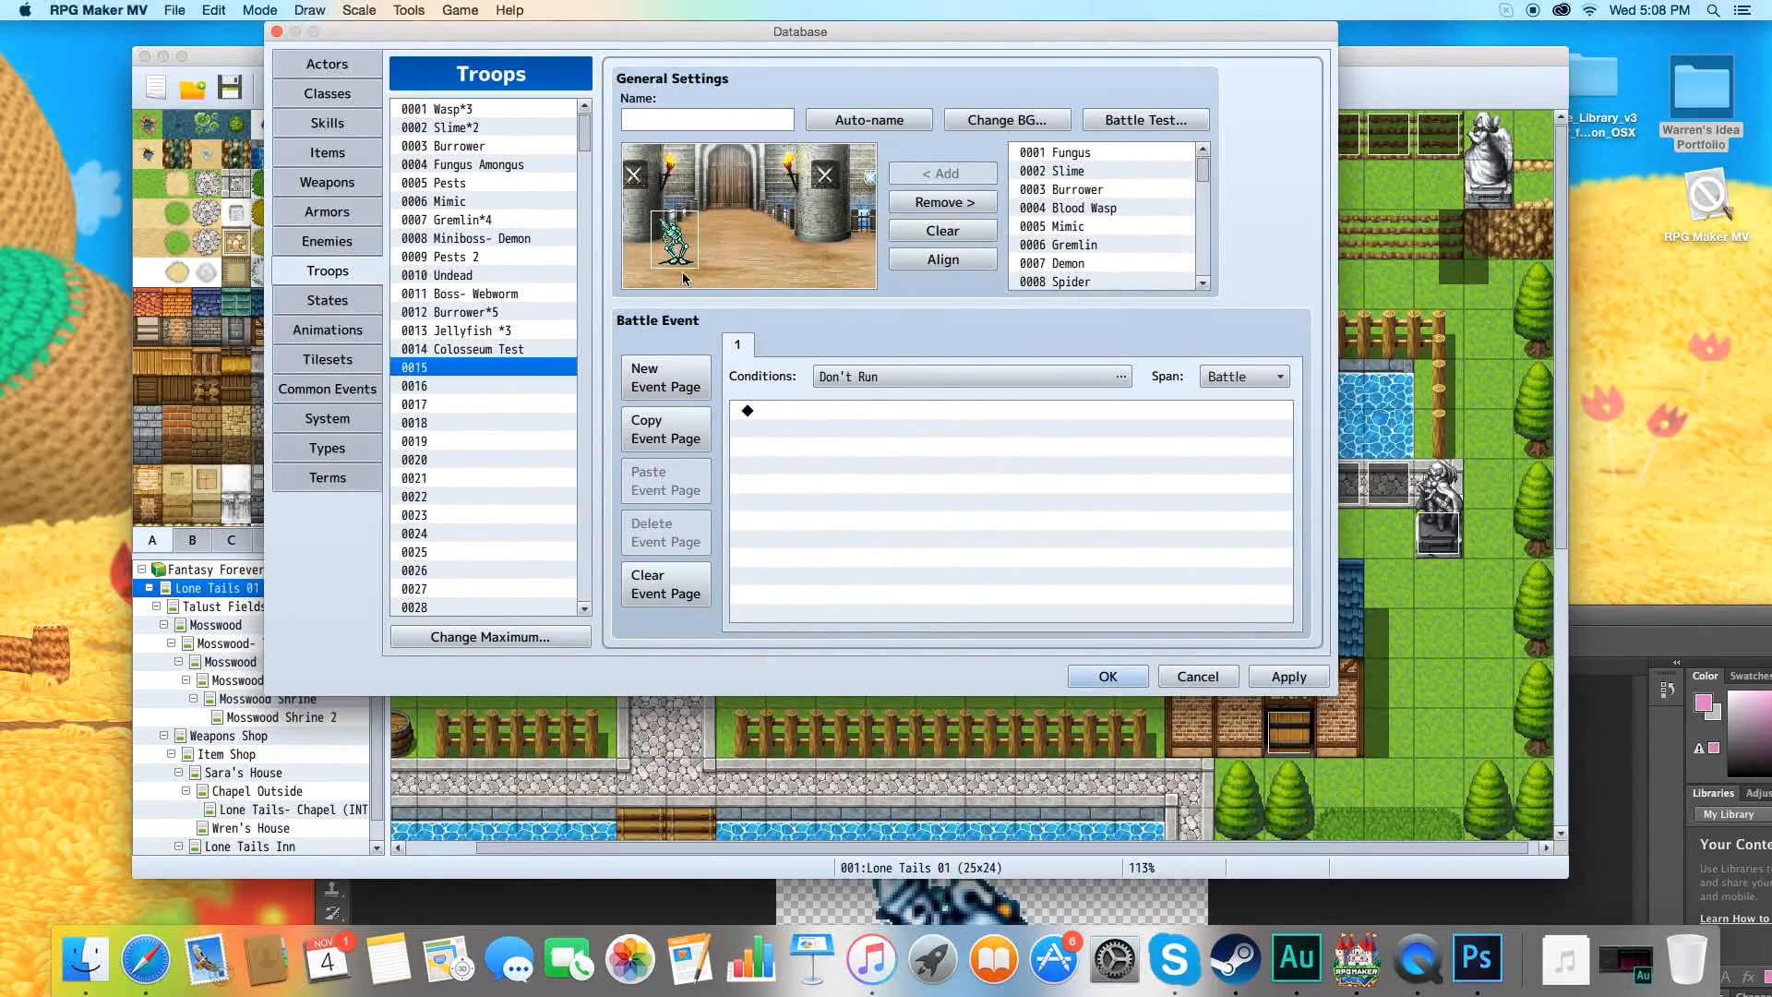
click(1180, 124)
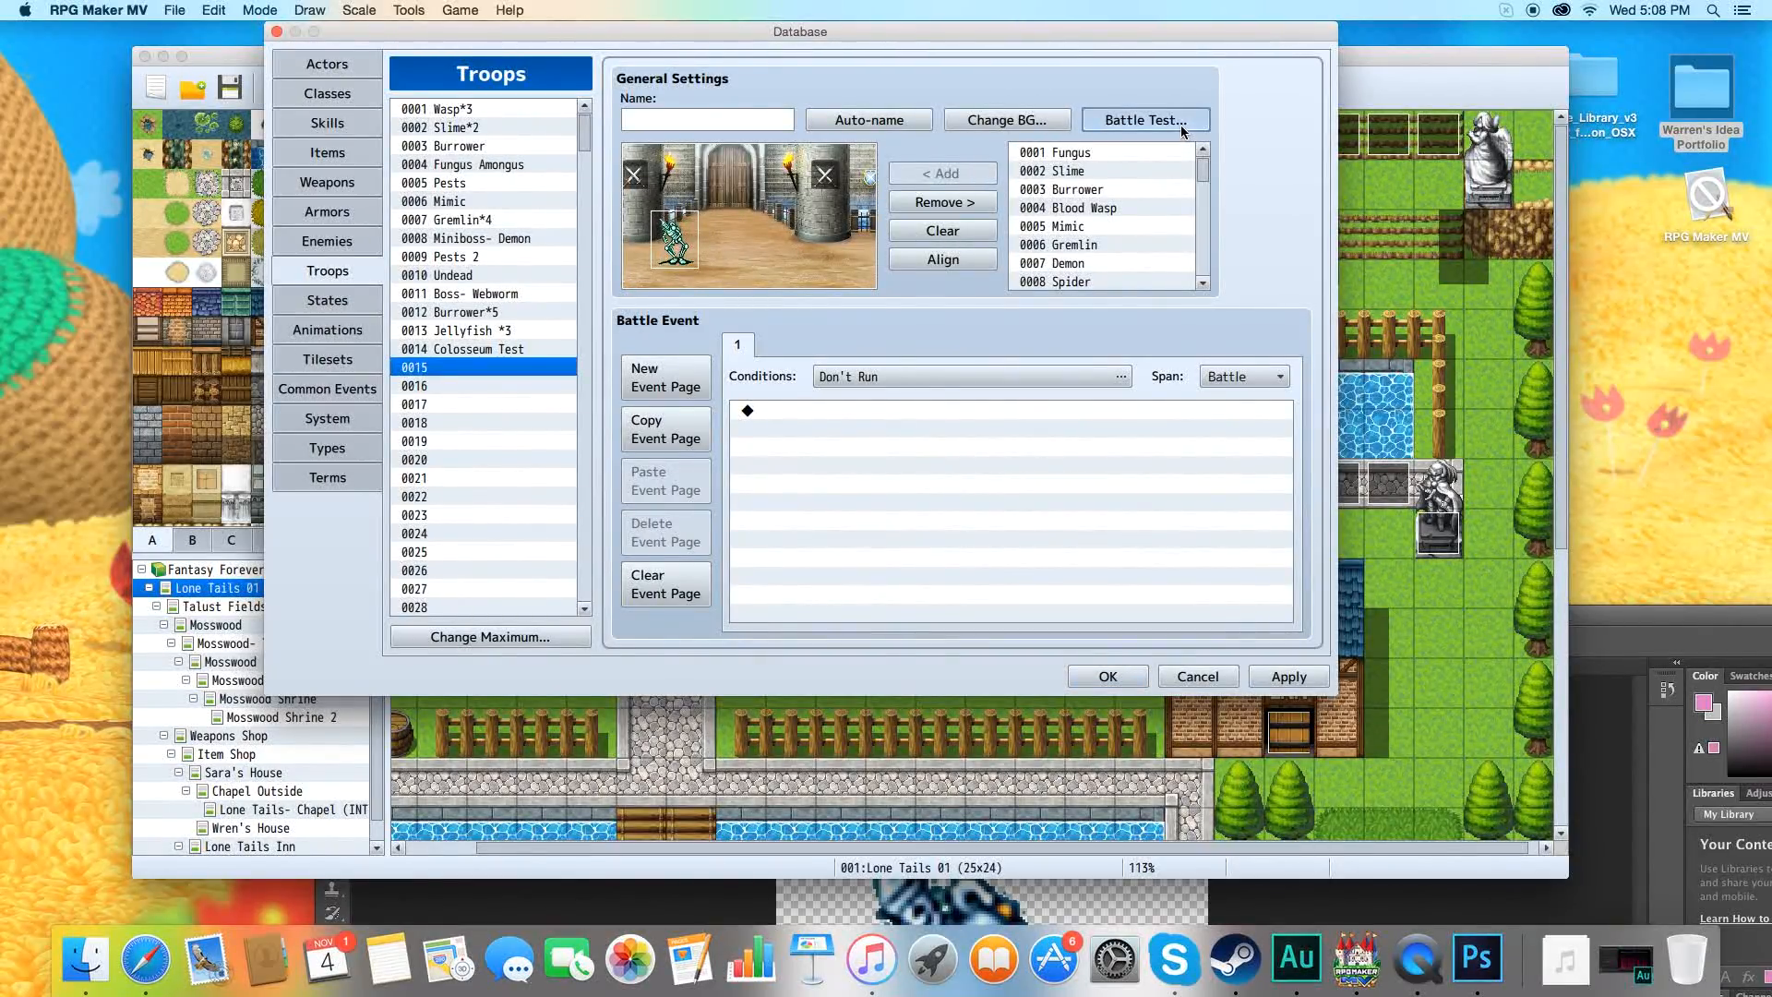
click(914, 518)
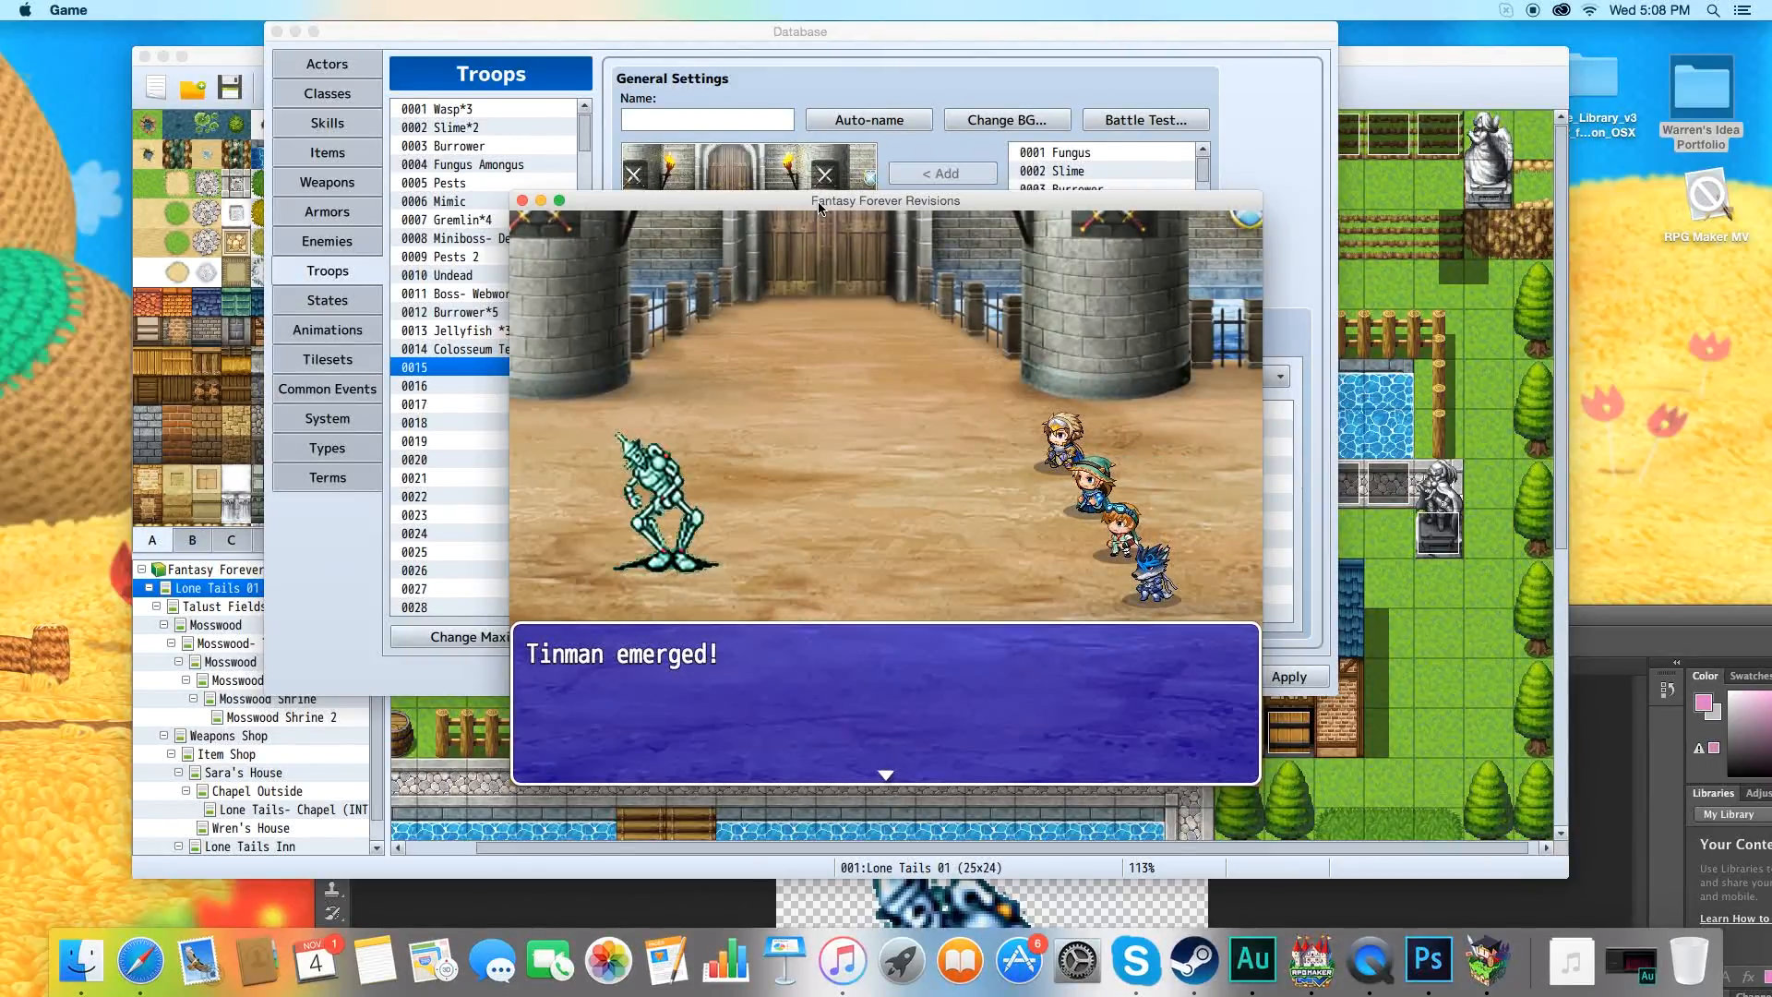
Fight a round of attacks against Tinman in the battle test, and close the test window.
key(Return)
key(Return)
key(Return)
key(Return)
key(Return)
key(Return)
key(Return)
key(Return)
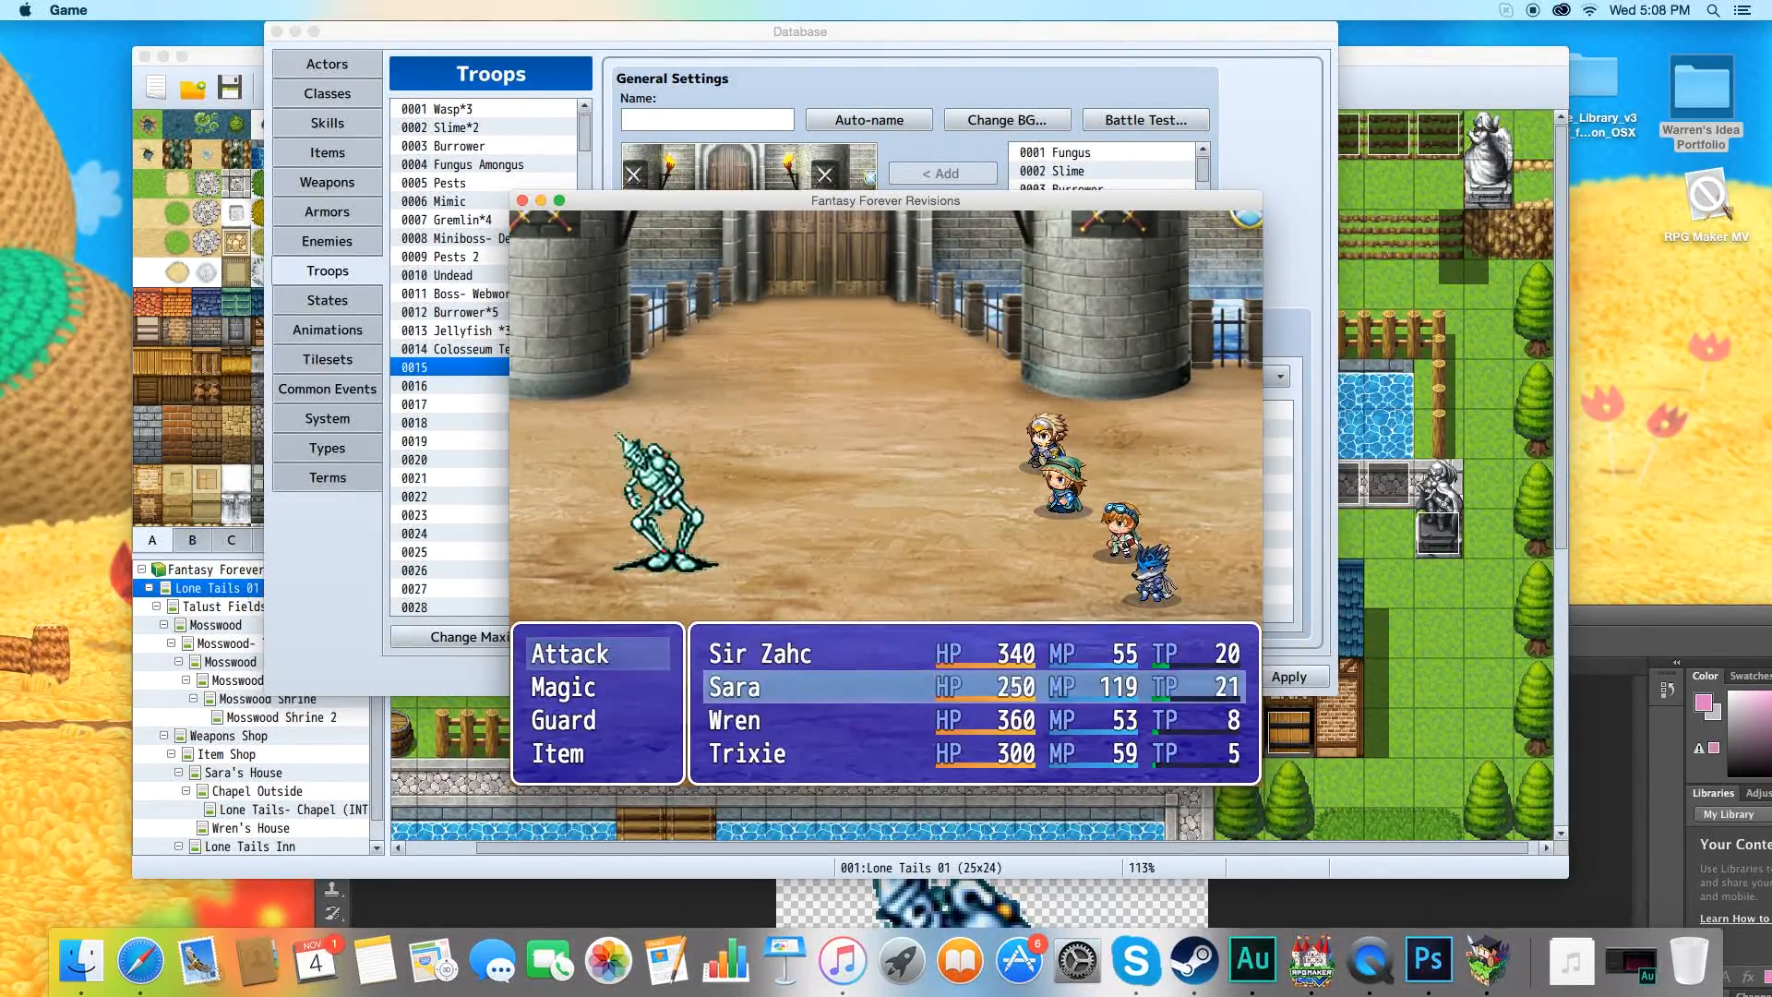
key(Return)
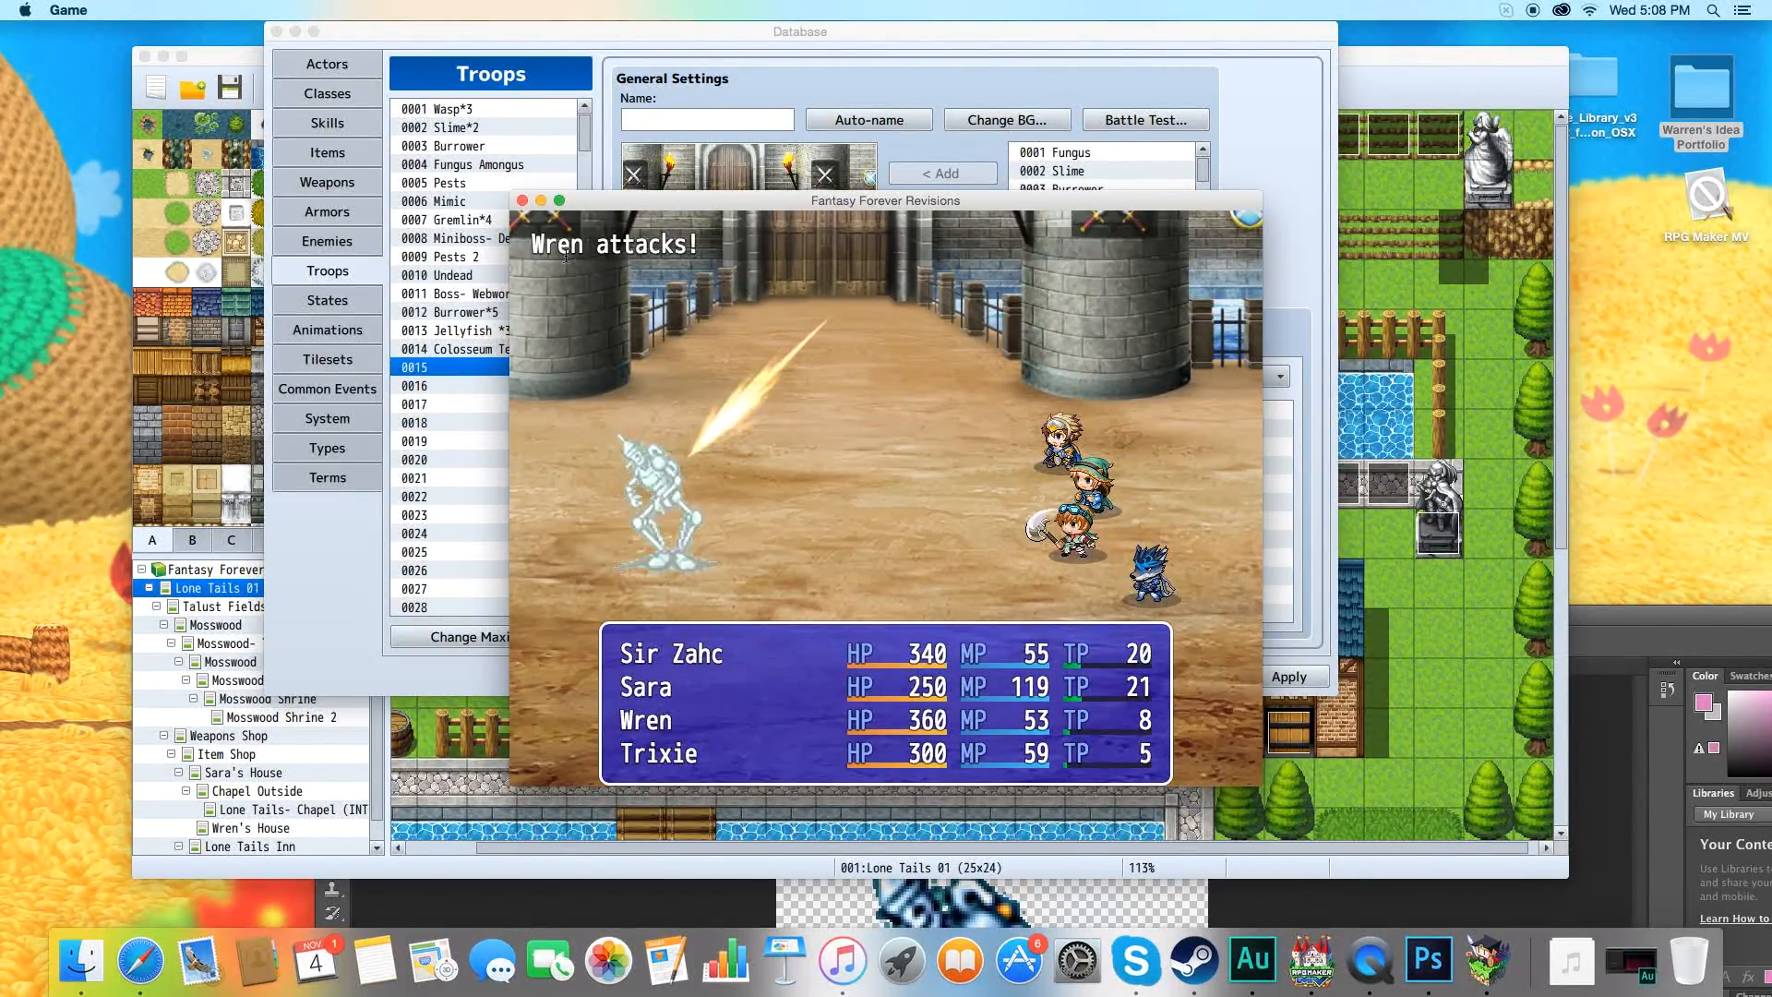
click(522, 201)
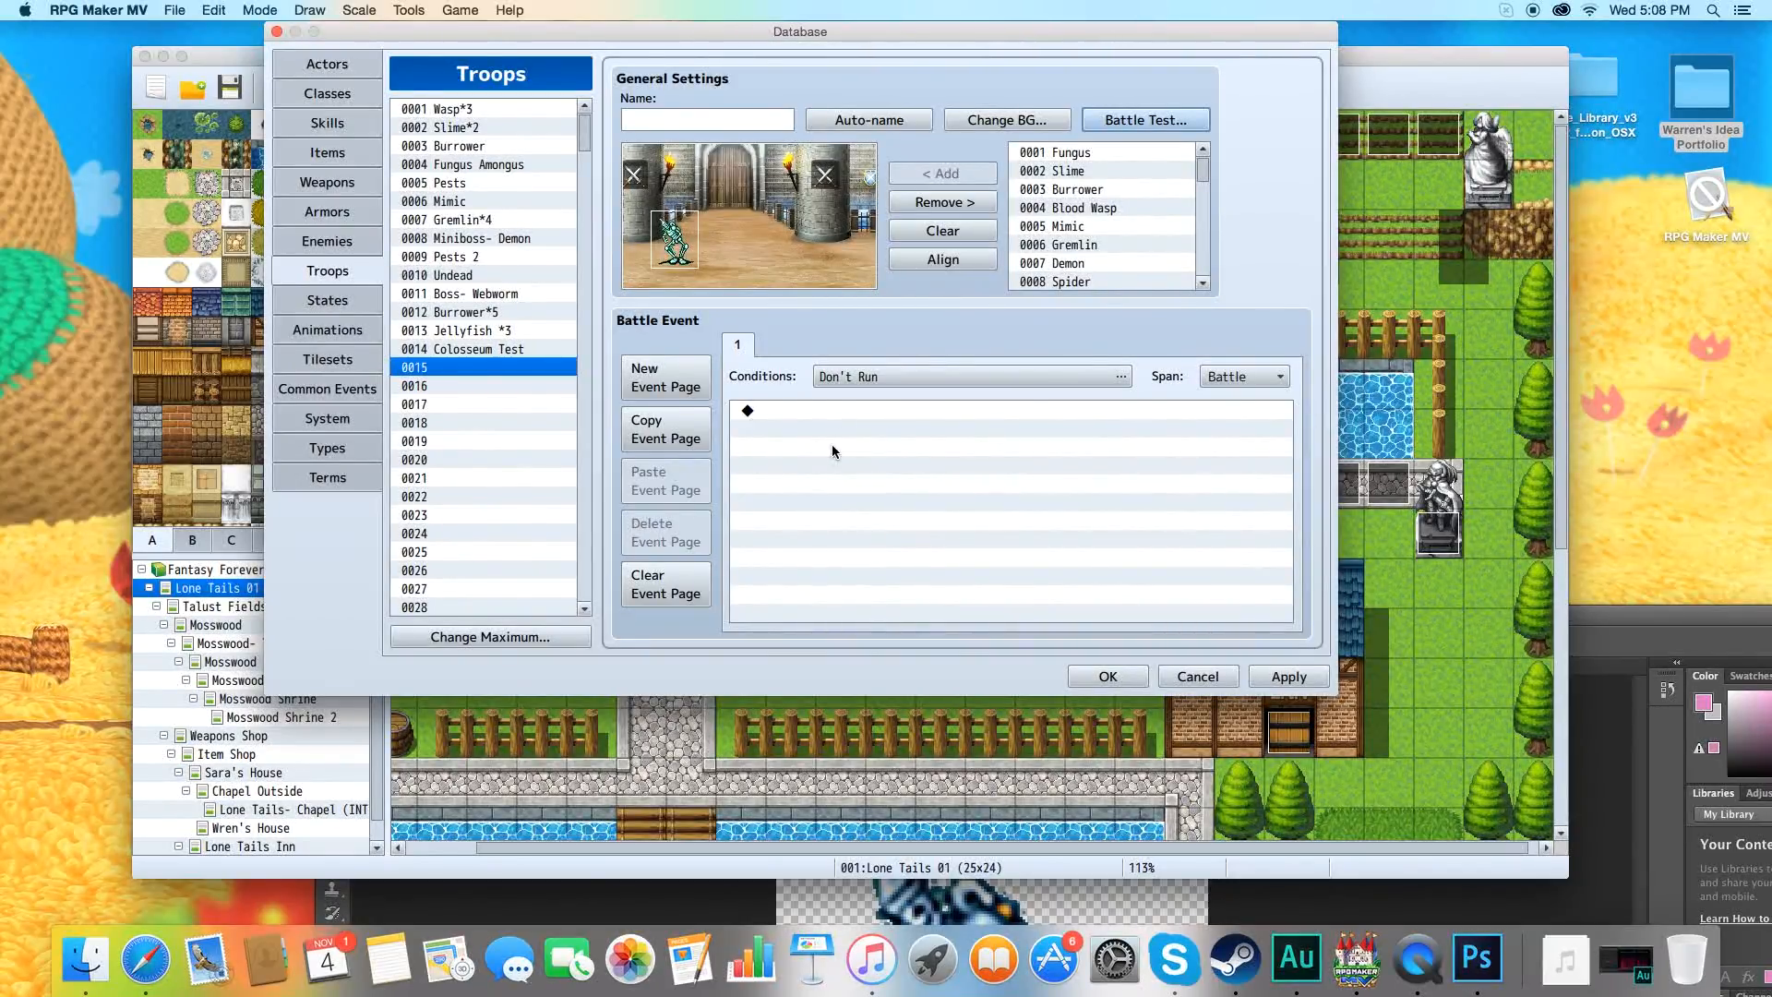
Run another battle test of troop 0015, close it and check the Tinman entry in Enemies before returning to Troops.
click(1152, 122)
click(901, 521)
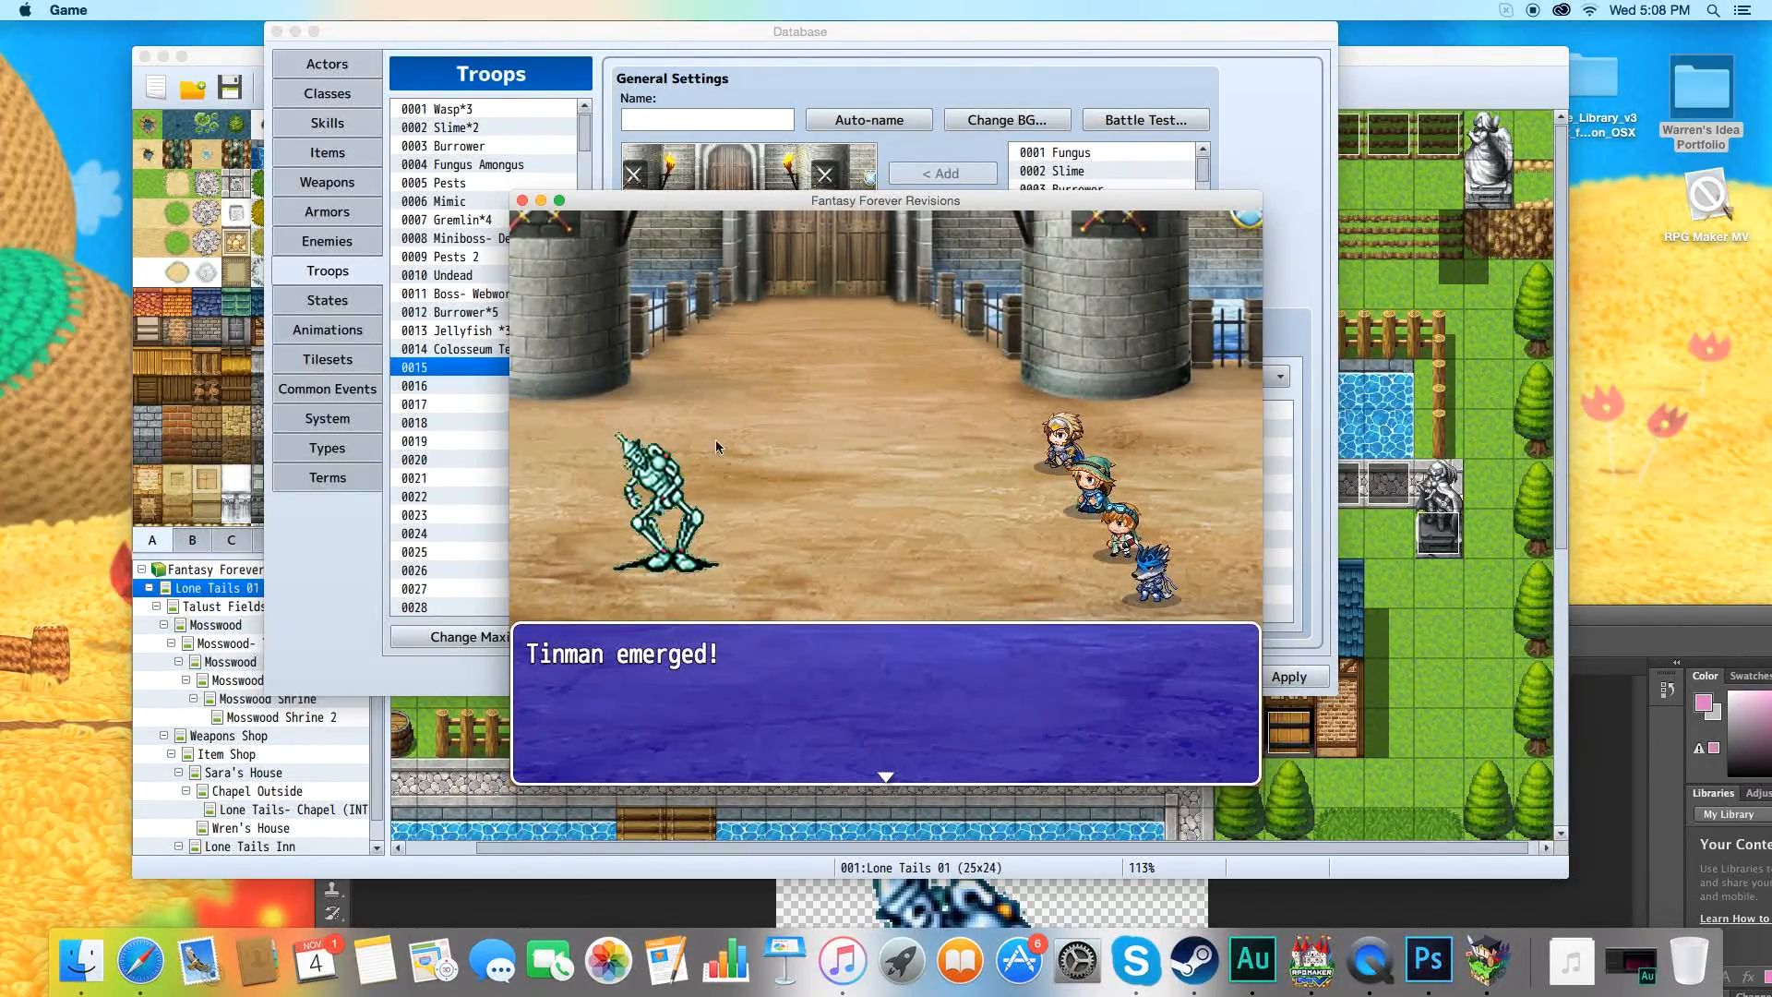
click(523, 201)
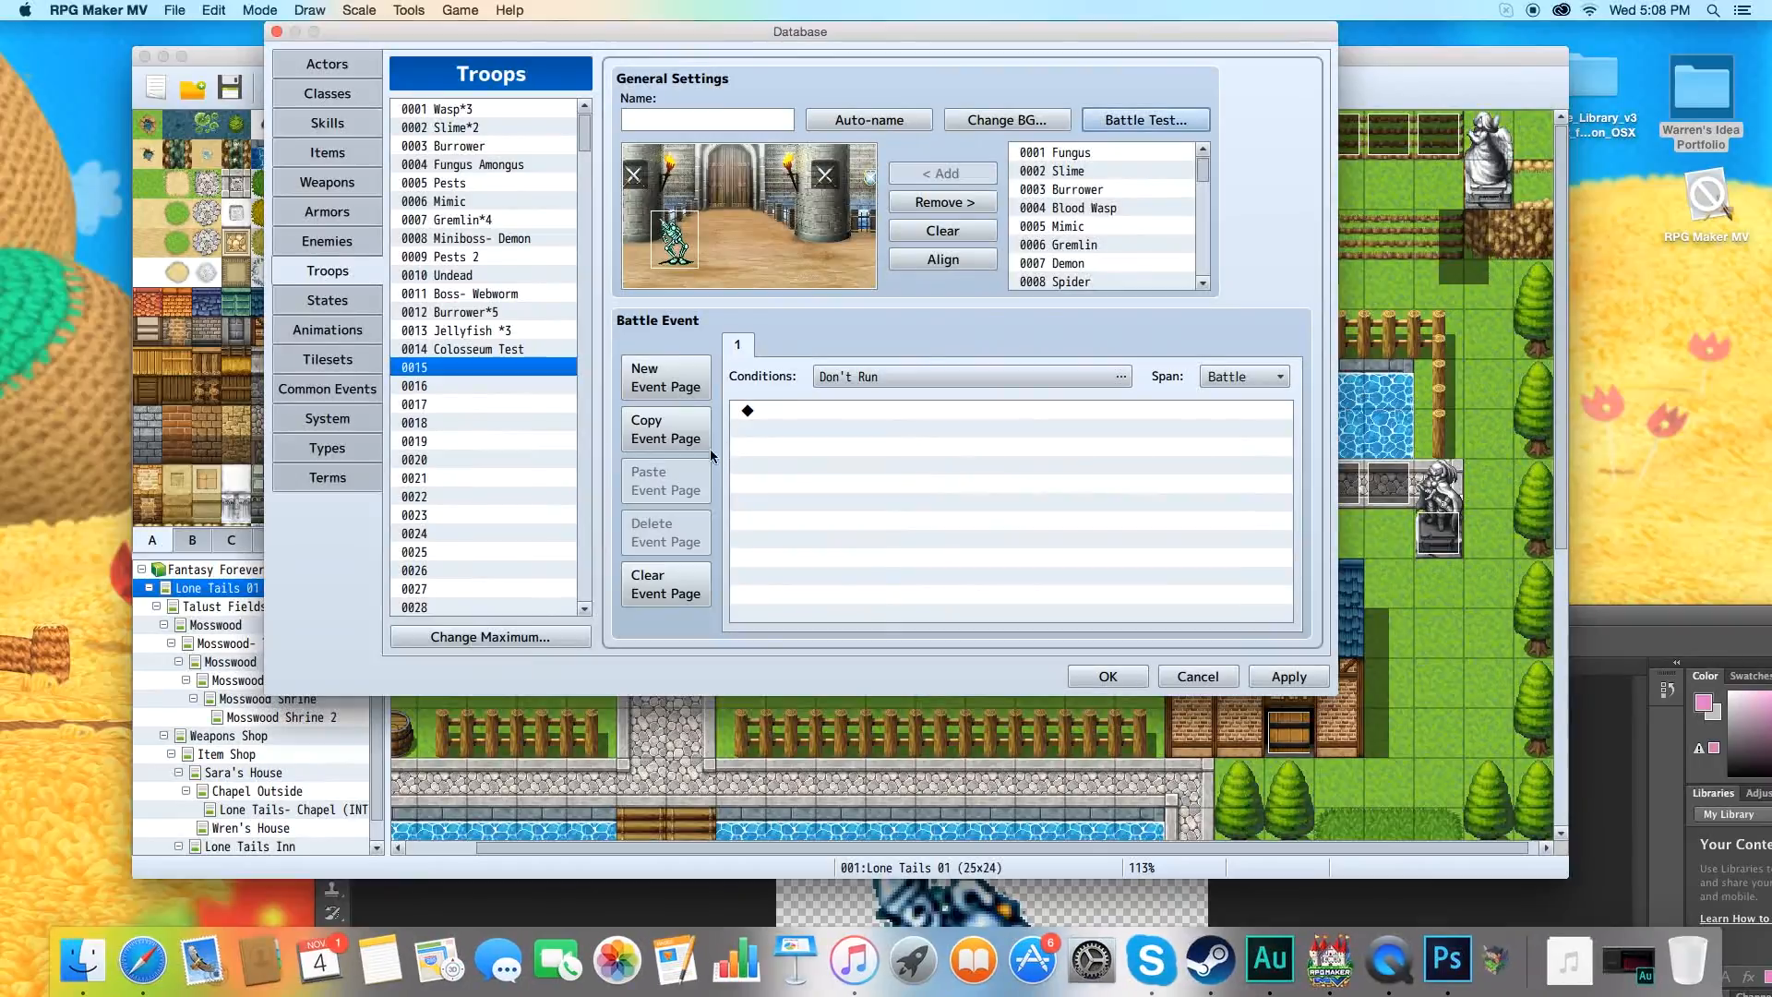
click(340, 241)
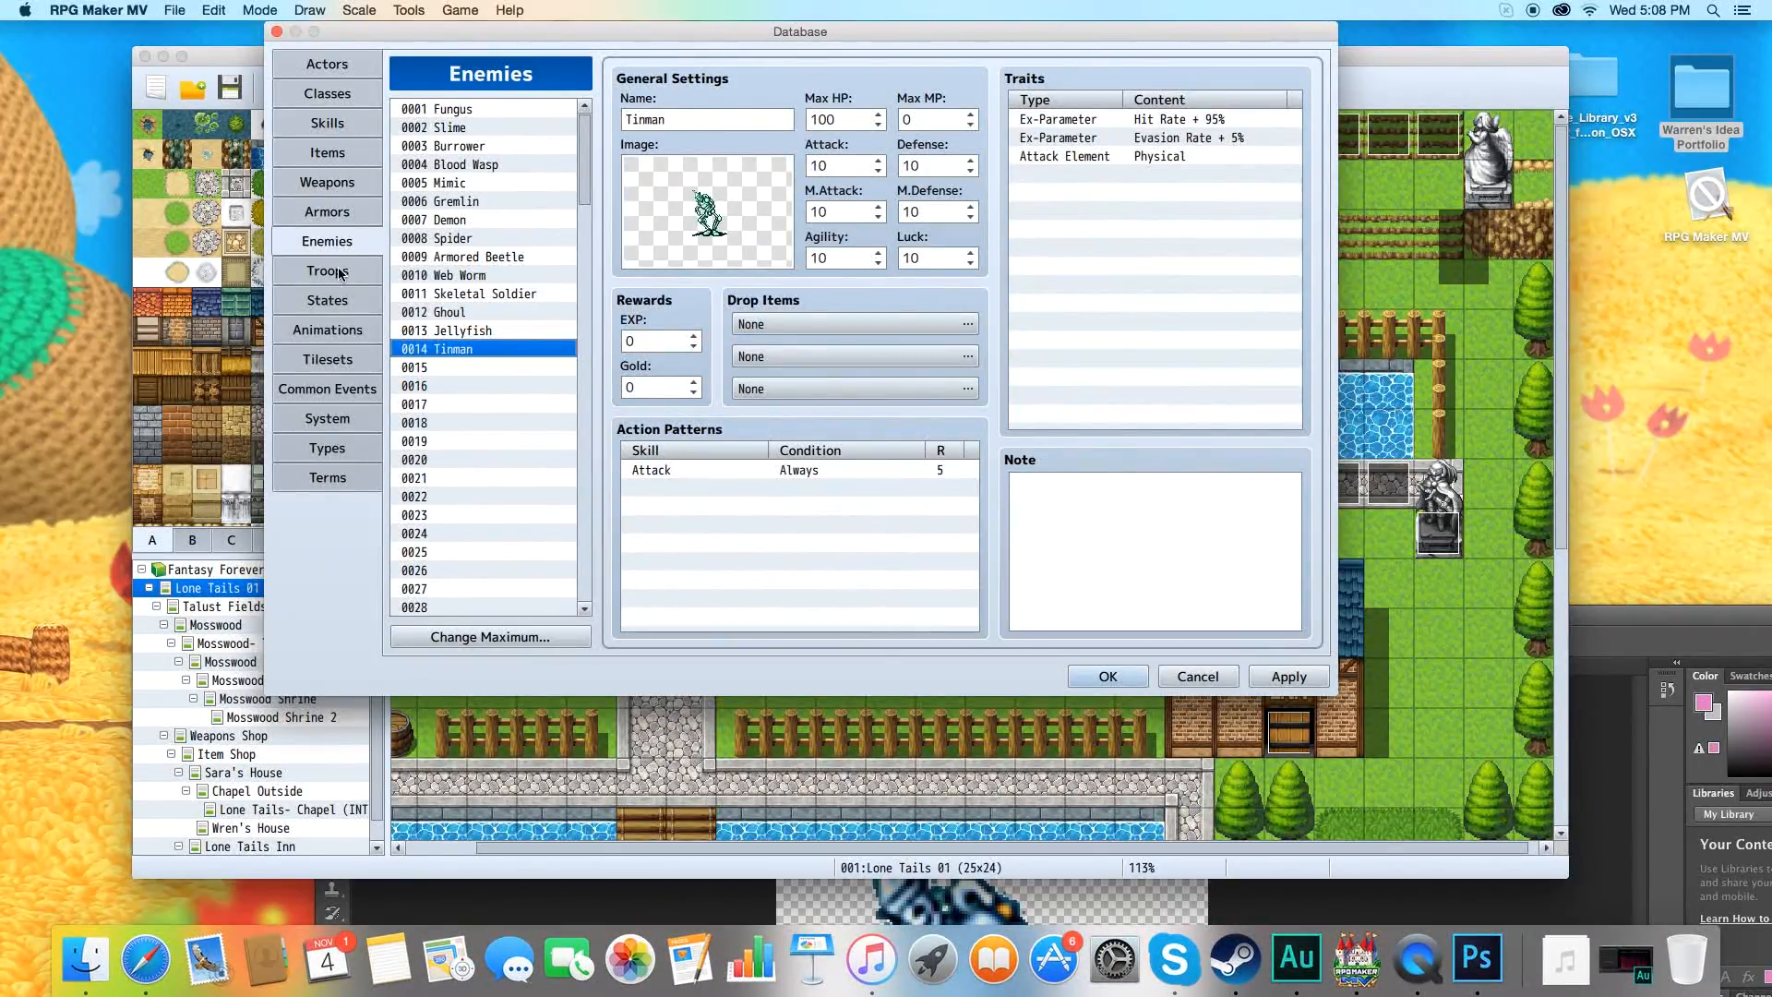
click(340, 273)
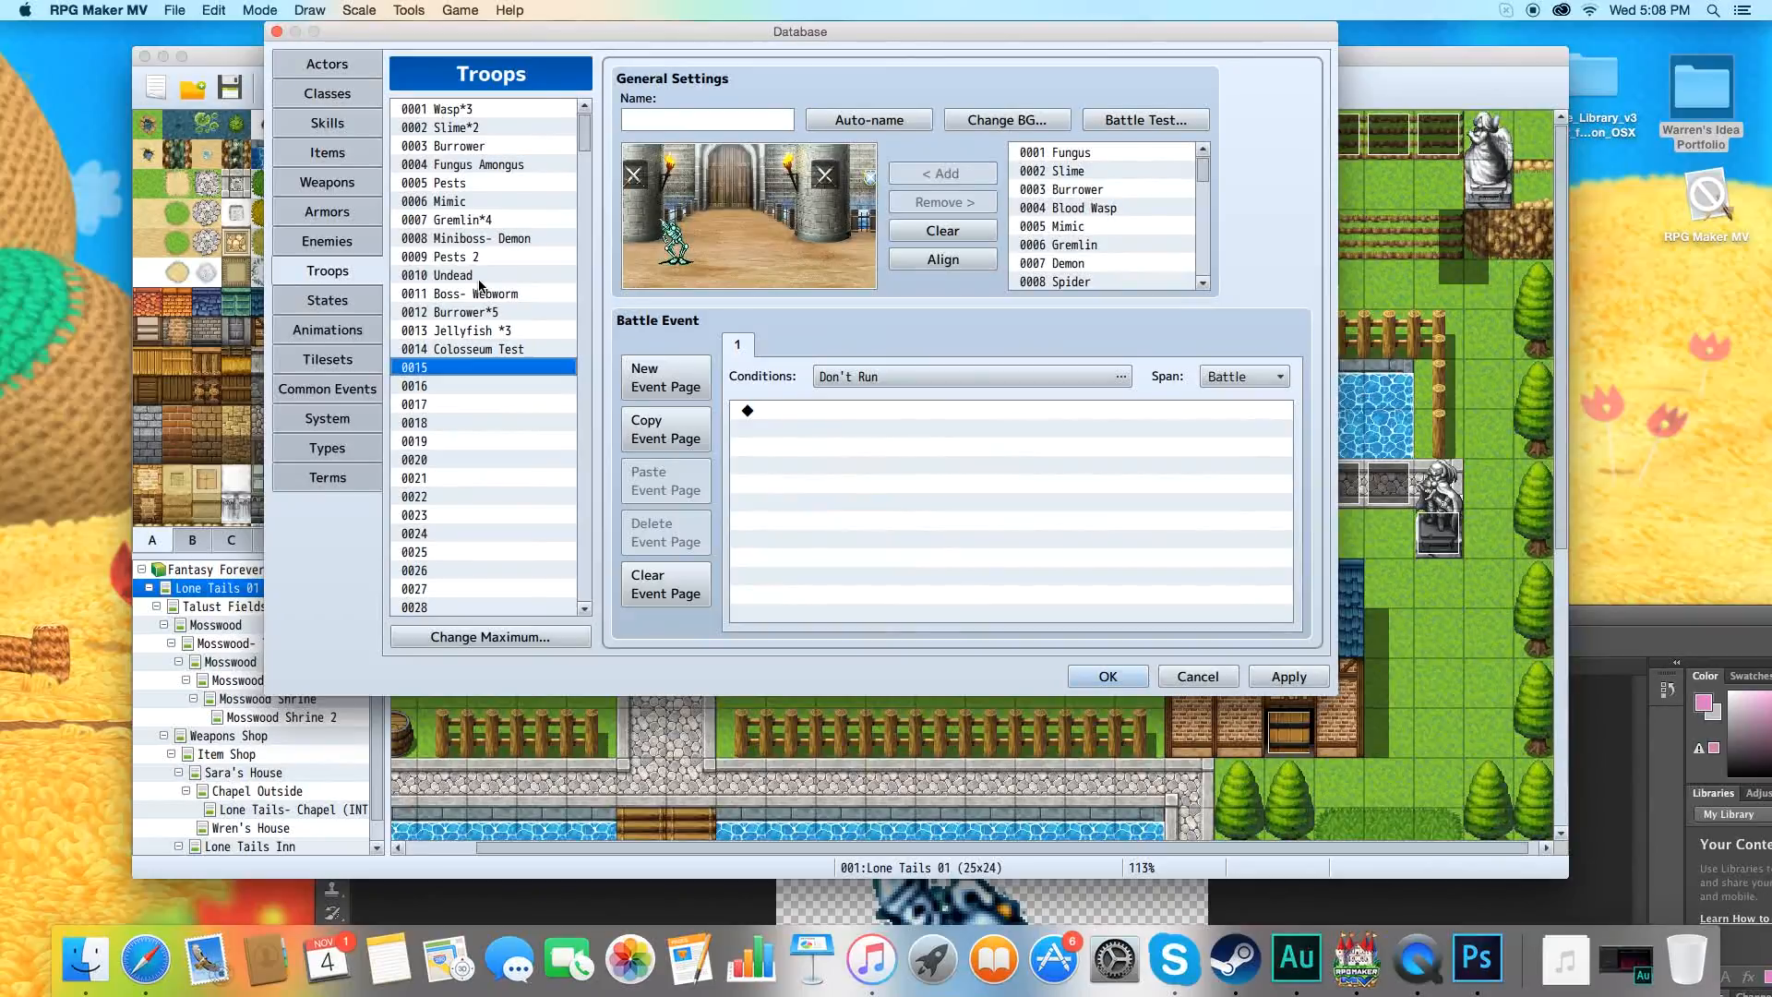
Battle test troop 0004 Fungus Amongus, fight a round of attacks and close the test window.
click(478, 165)
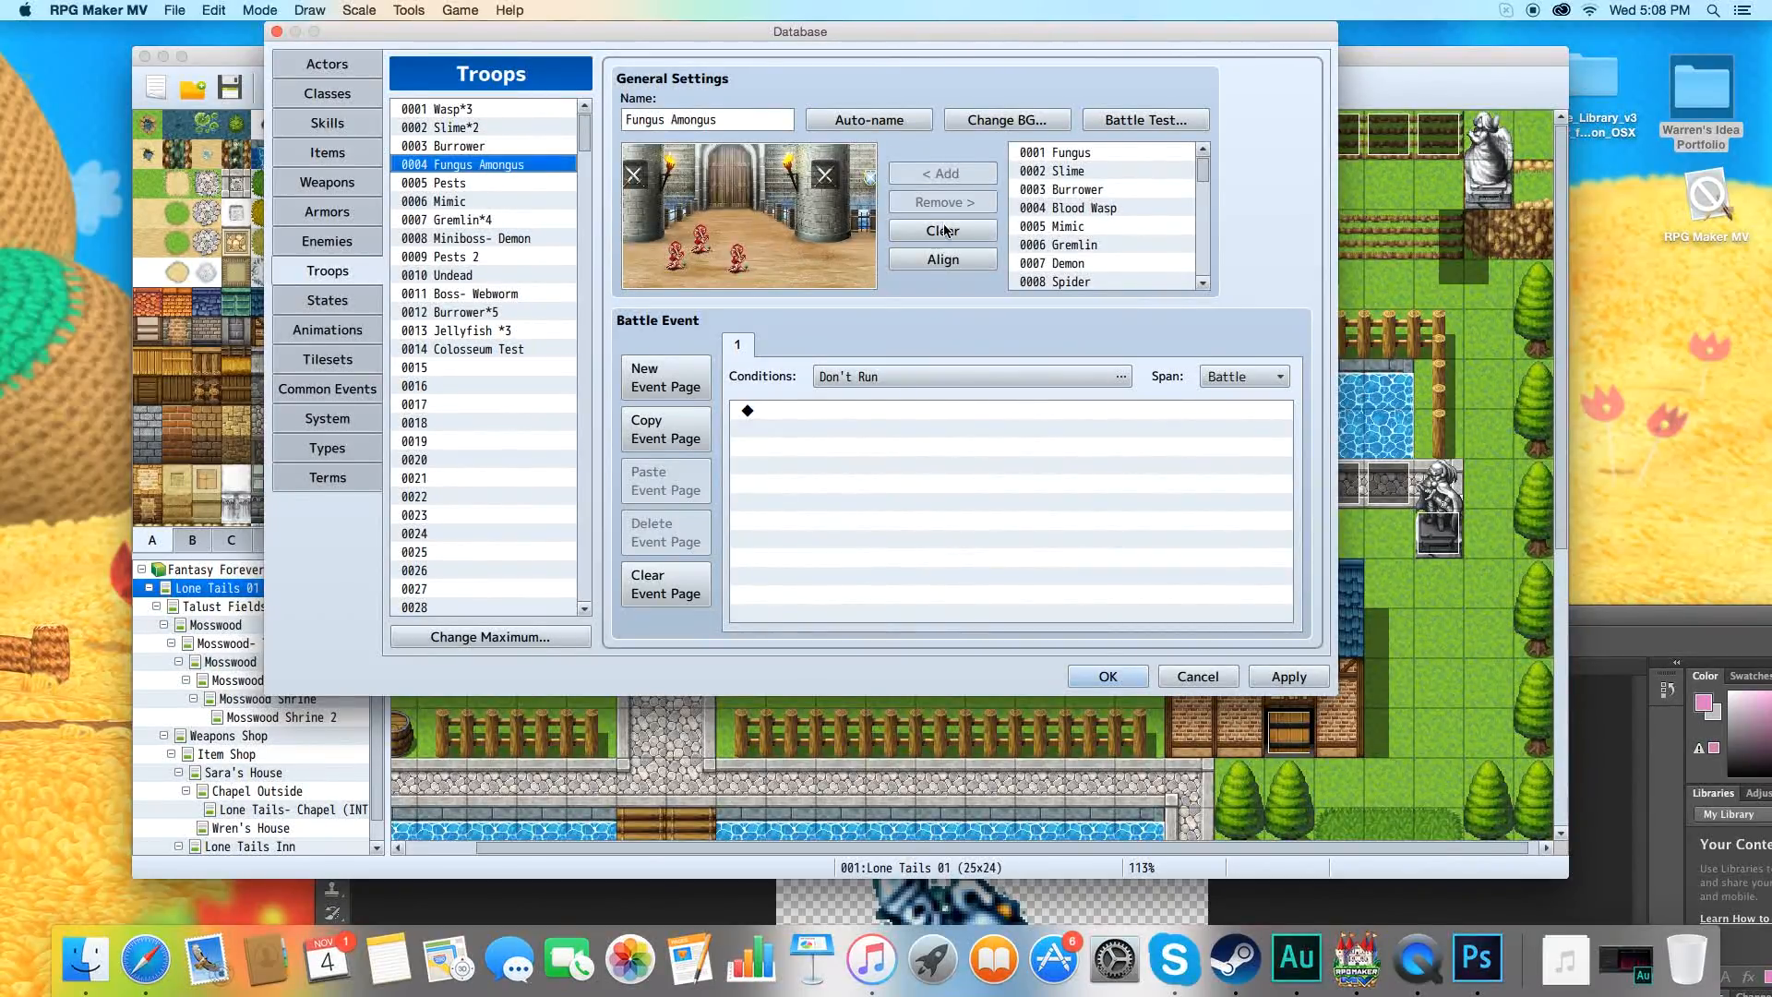
click(1135, 126)
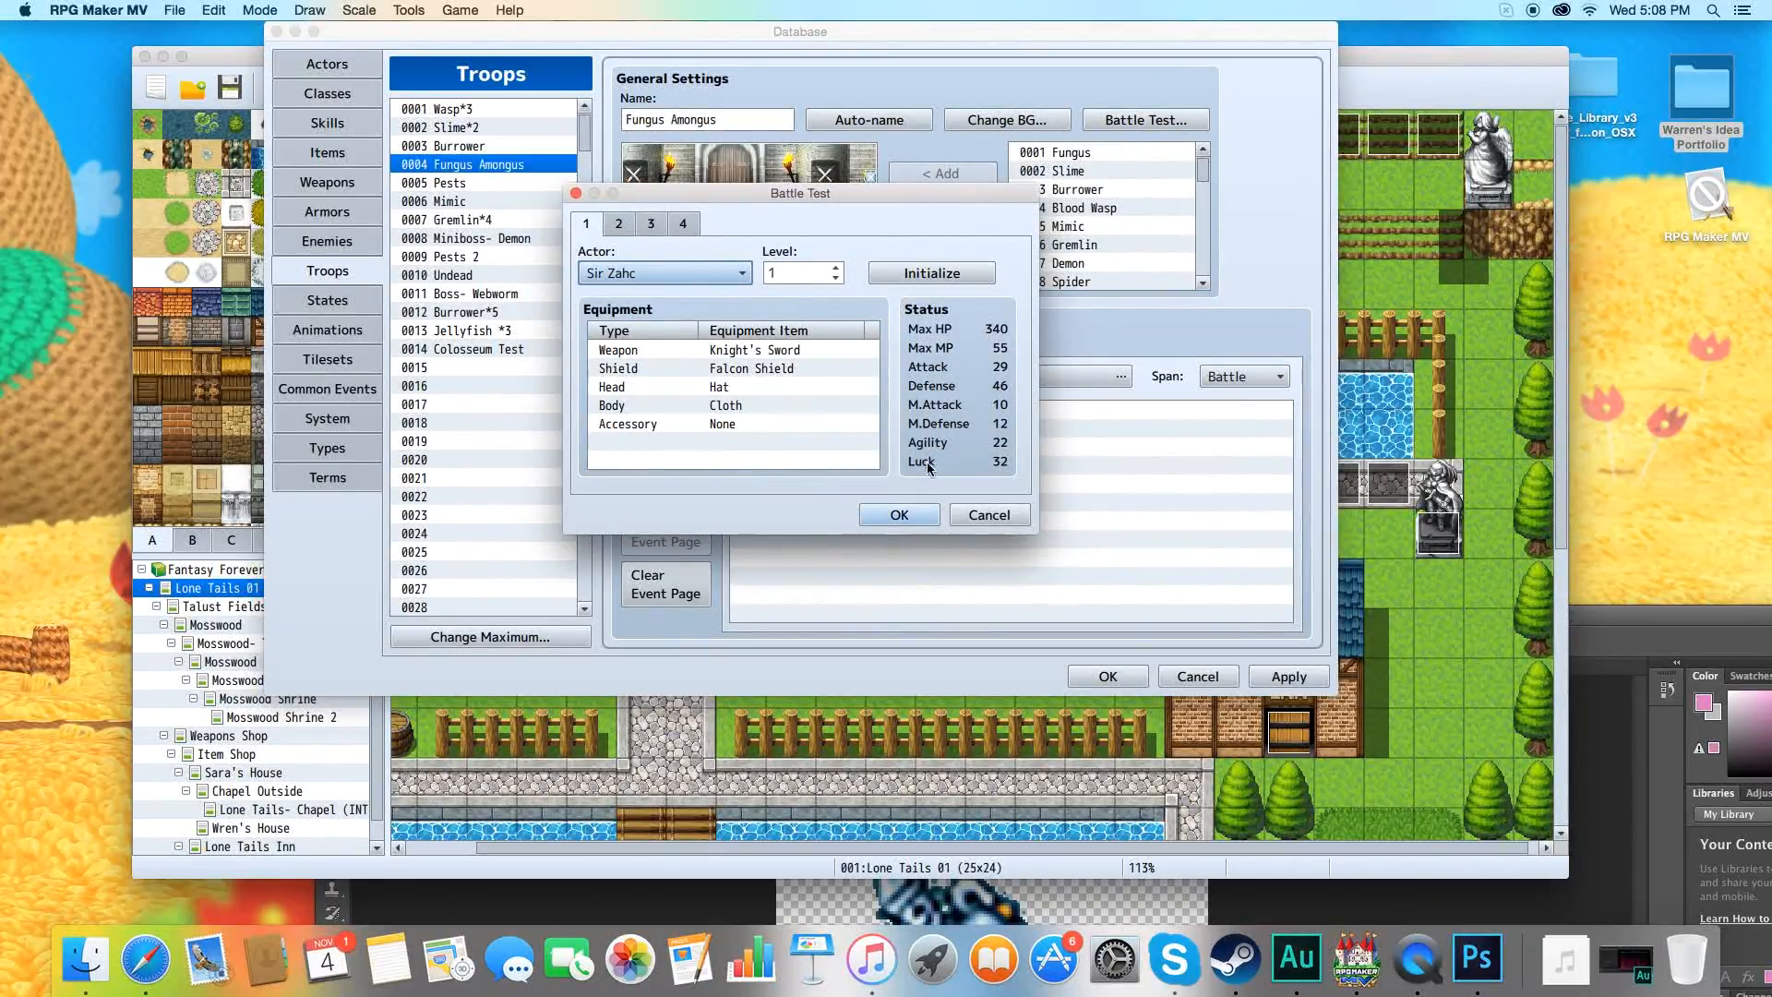
click(899, 515)
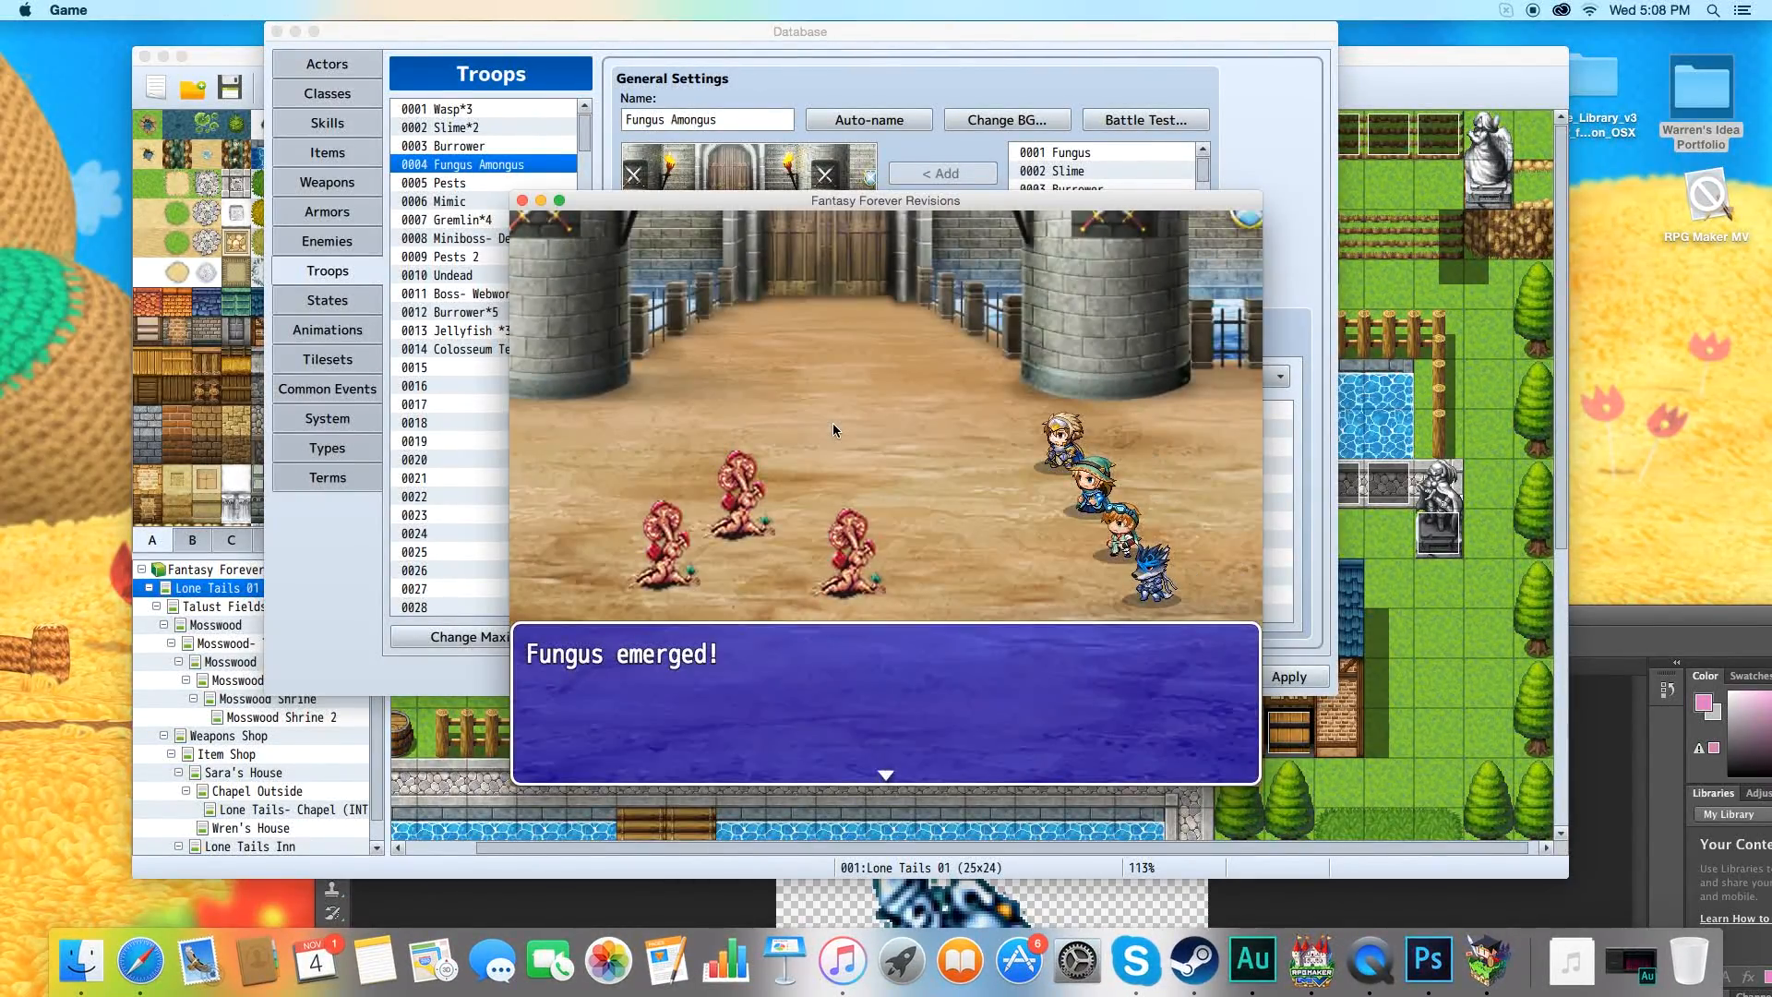
key(Return)
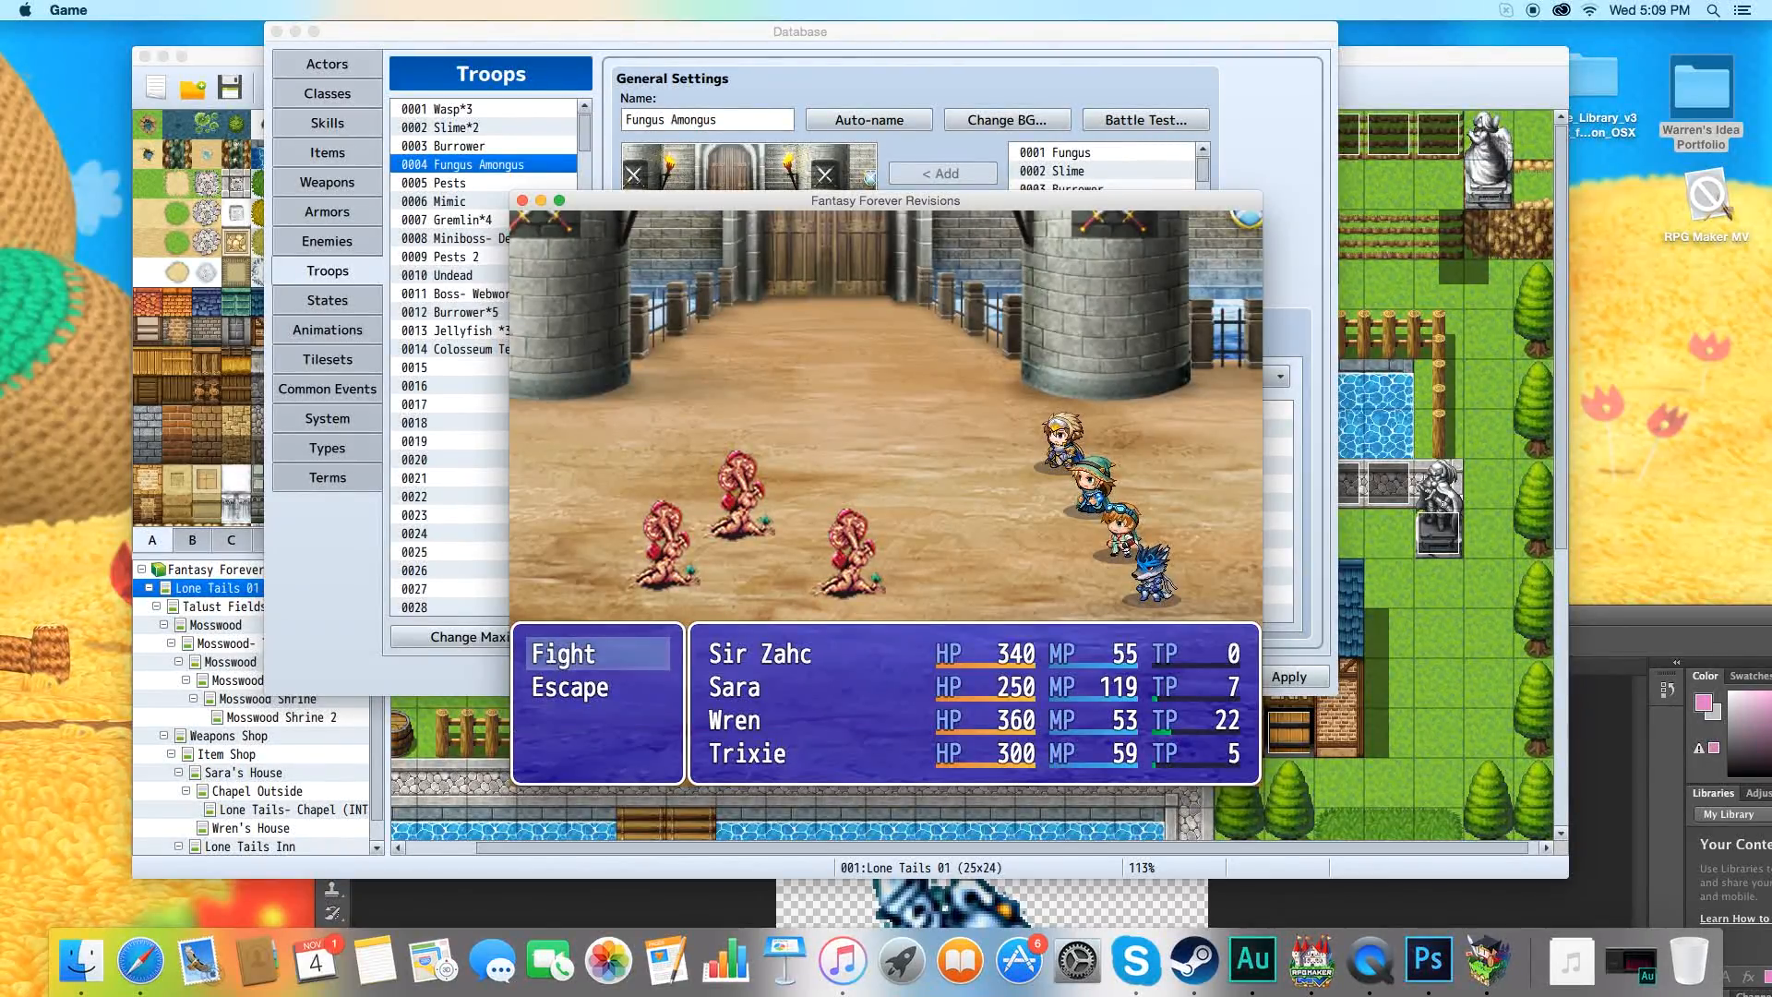
key(Return)
key(Return)
key(Return)
key(Return)
key(Return)
key(Return)
key(Return)
key(Return)
key(Return)
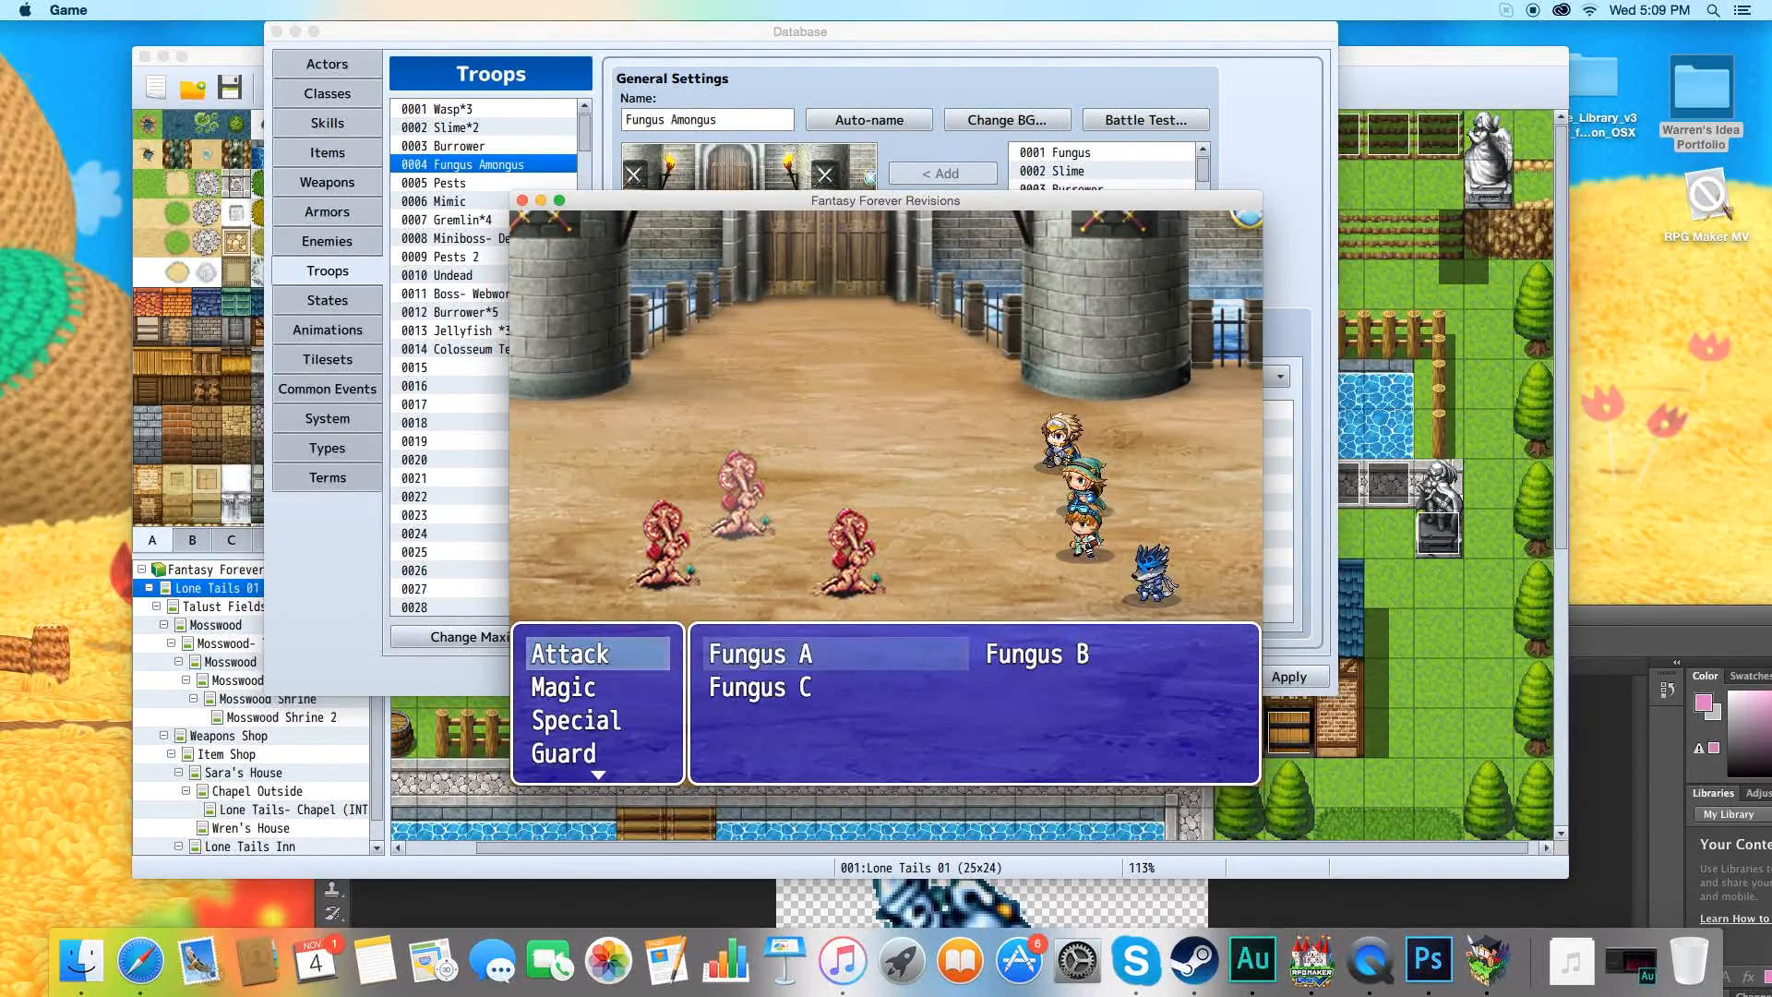
click(522, 201)
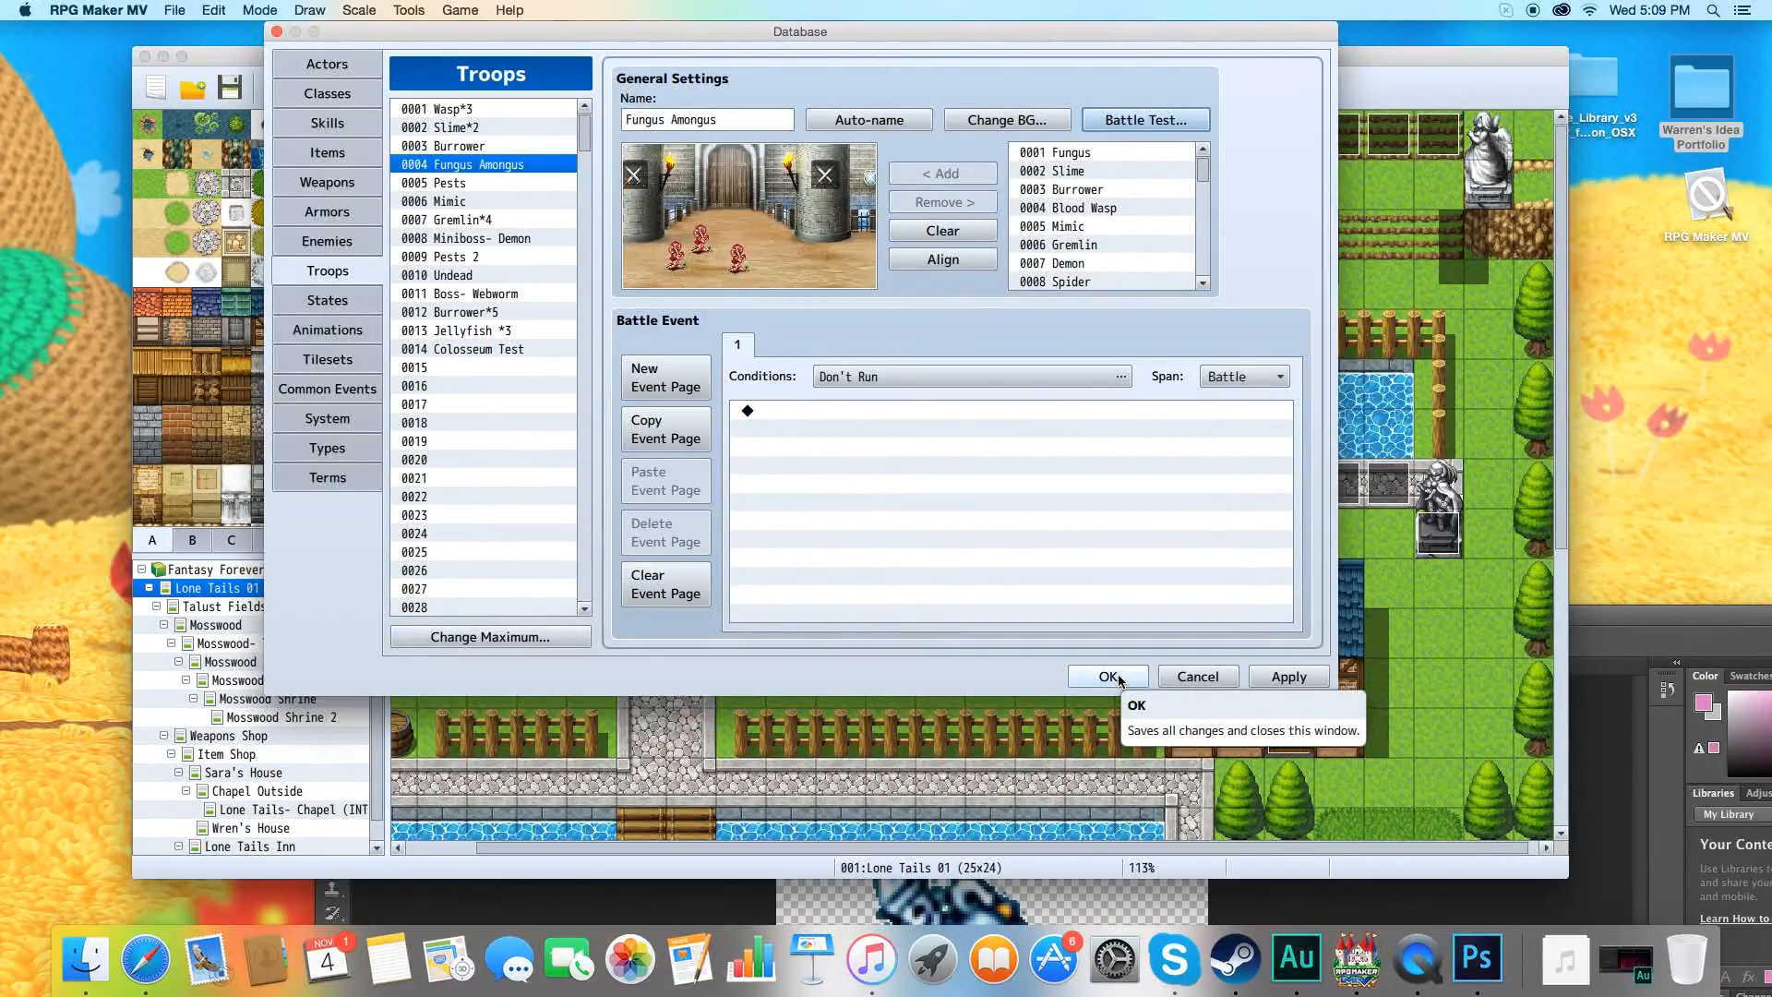
Save and close the Database, and close Photoshop's Untitled-1 and 35761.png documents without saving, dismissing the Welcome window.
click(1124, 681)
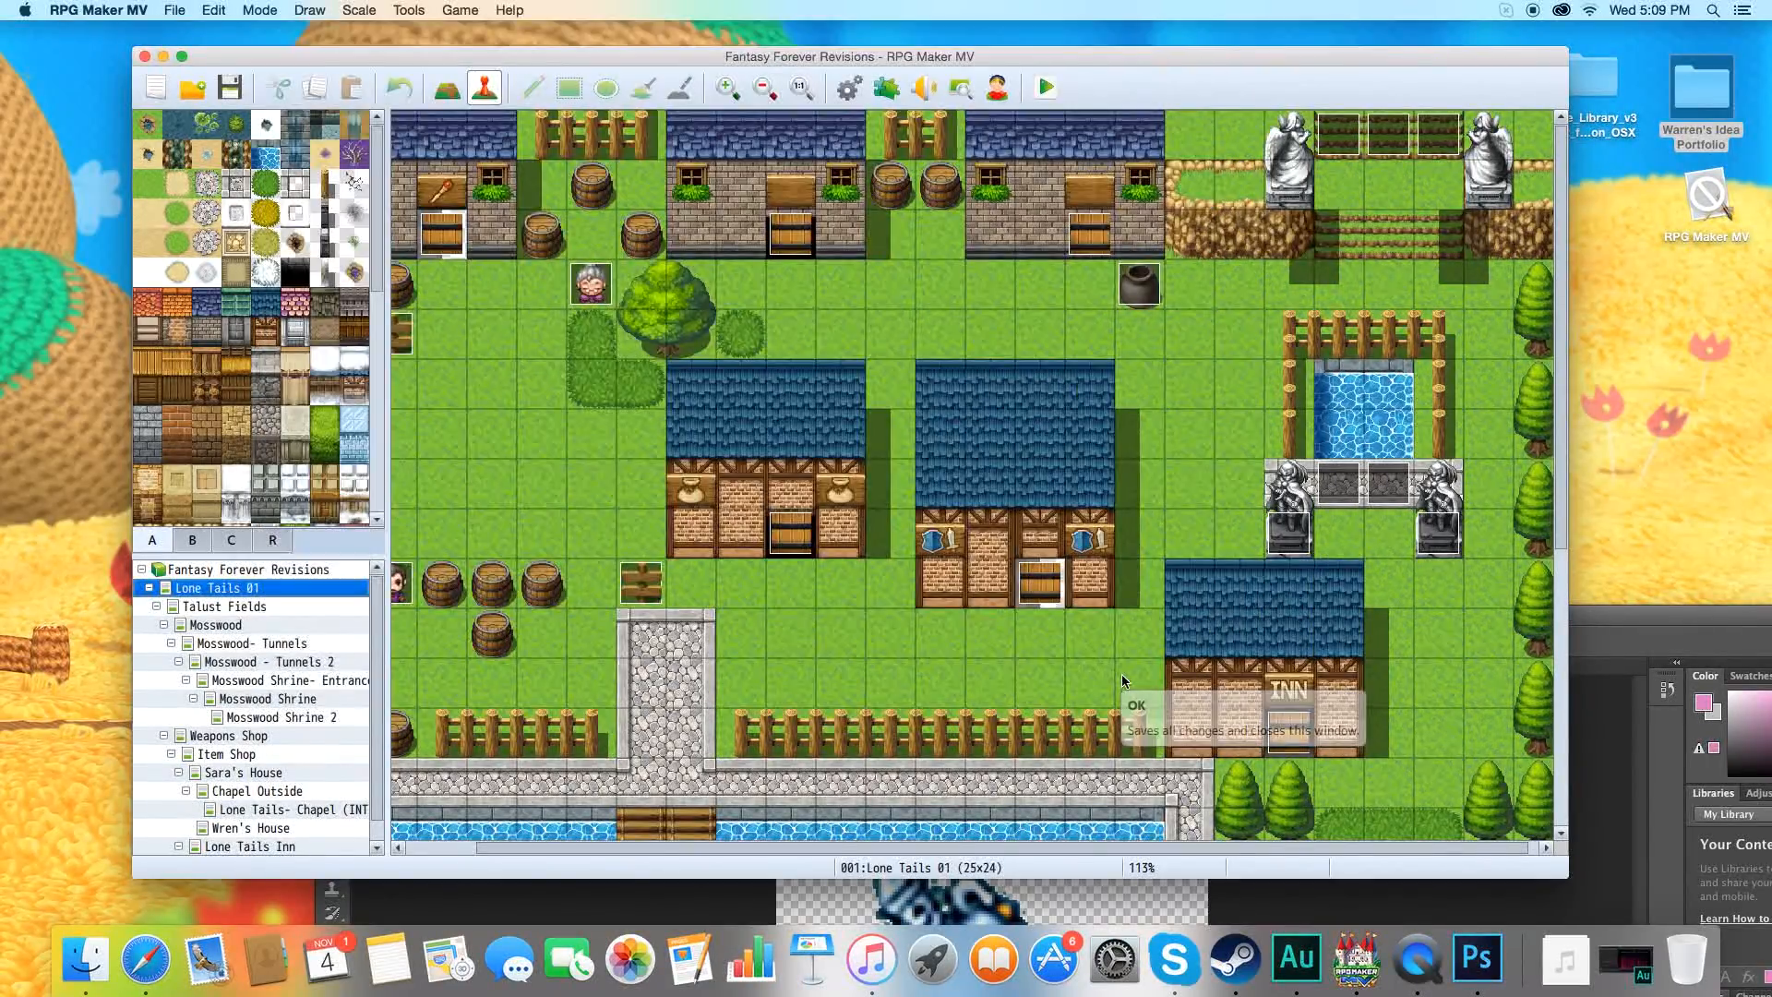
drag(468, 54, 424, 103)
click(1575, 609)
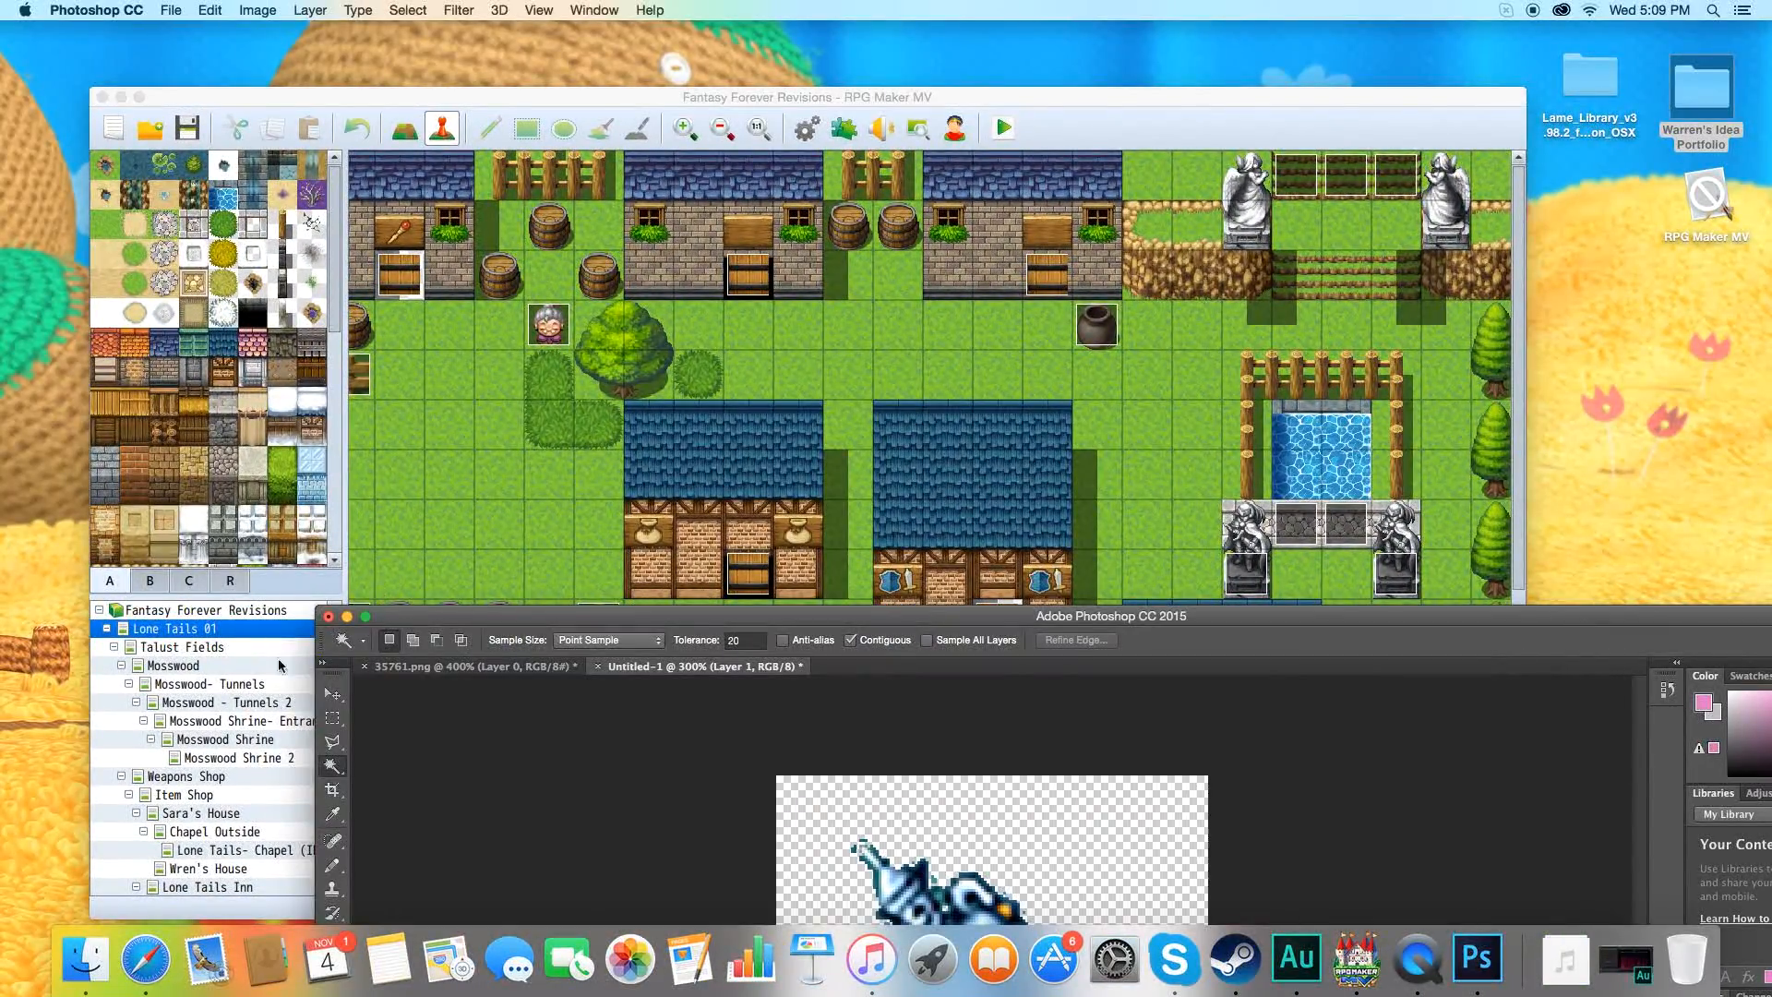
click(329, 617)
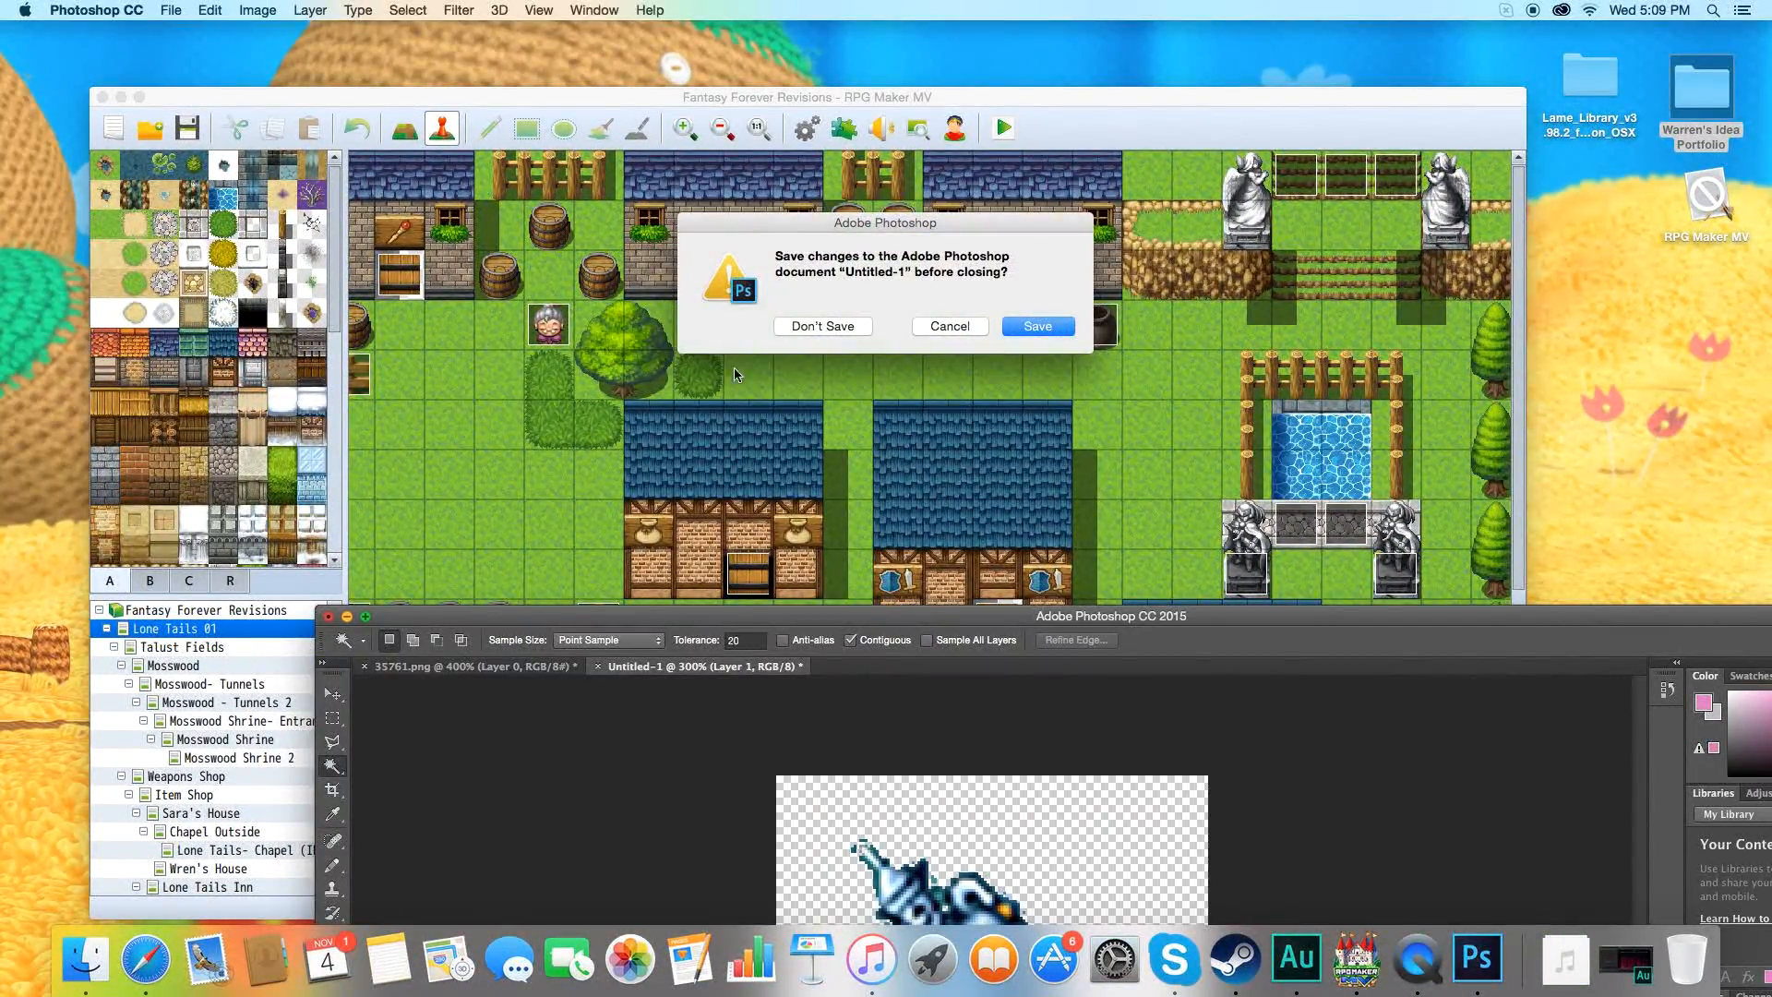
click(807, 327)
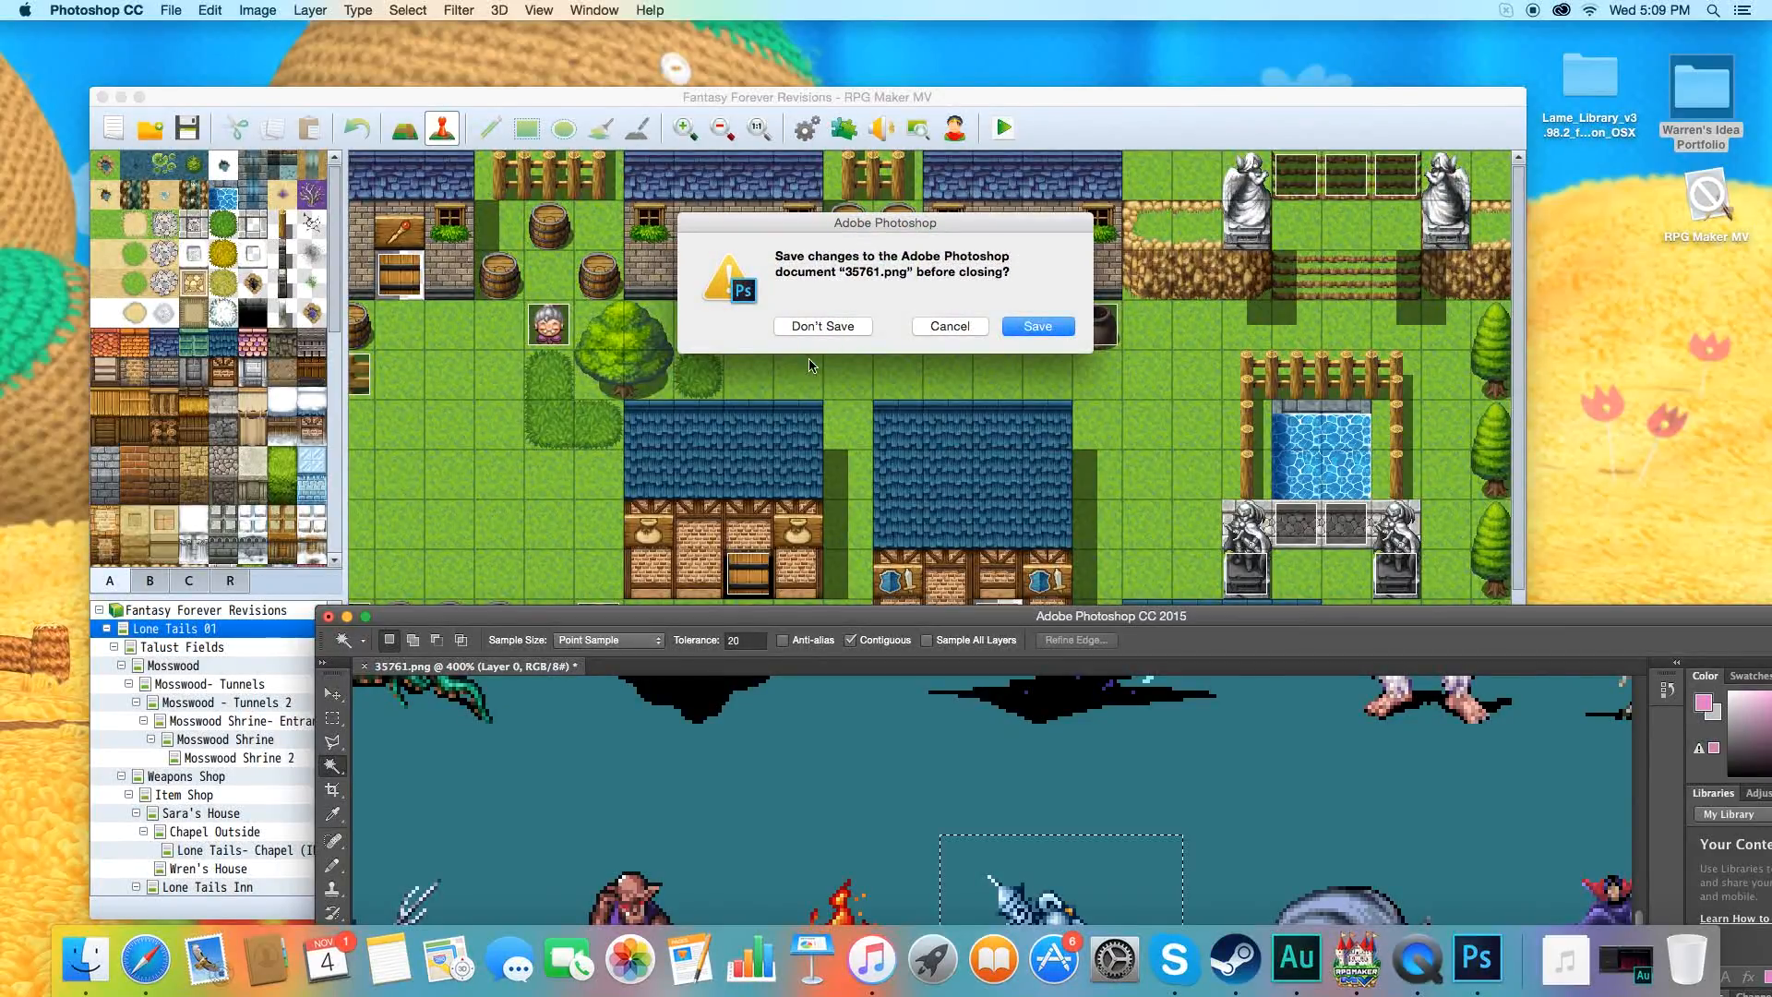
click(819, 330)
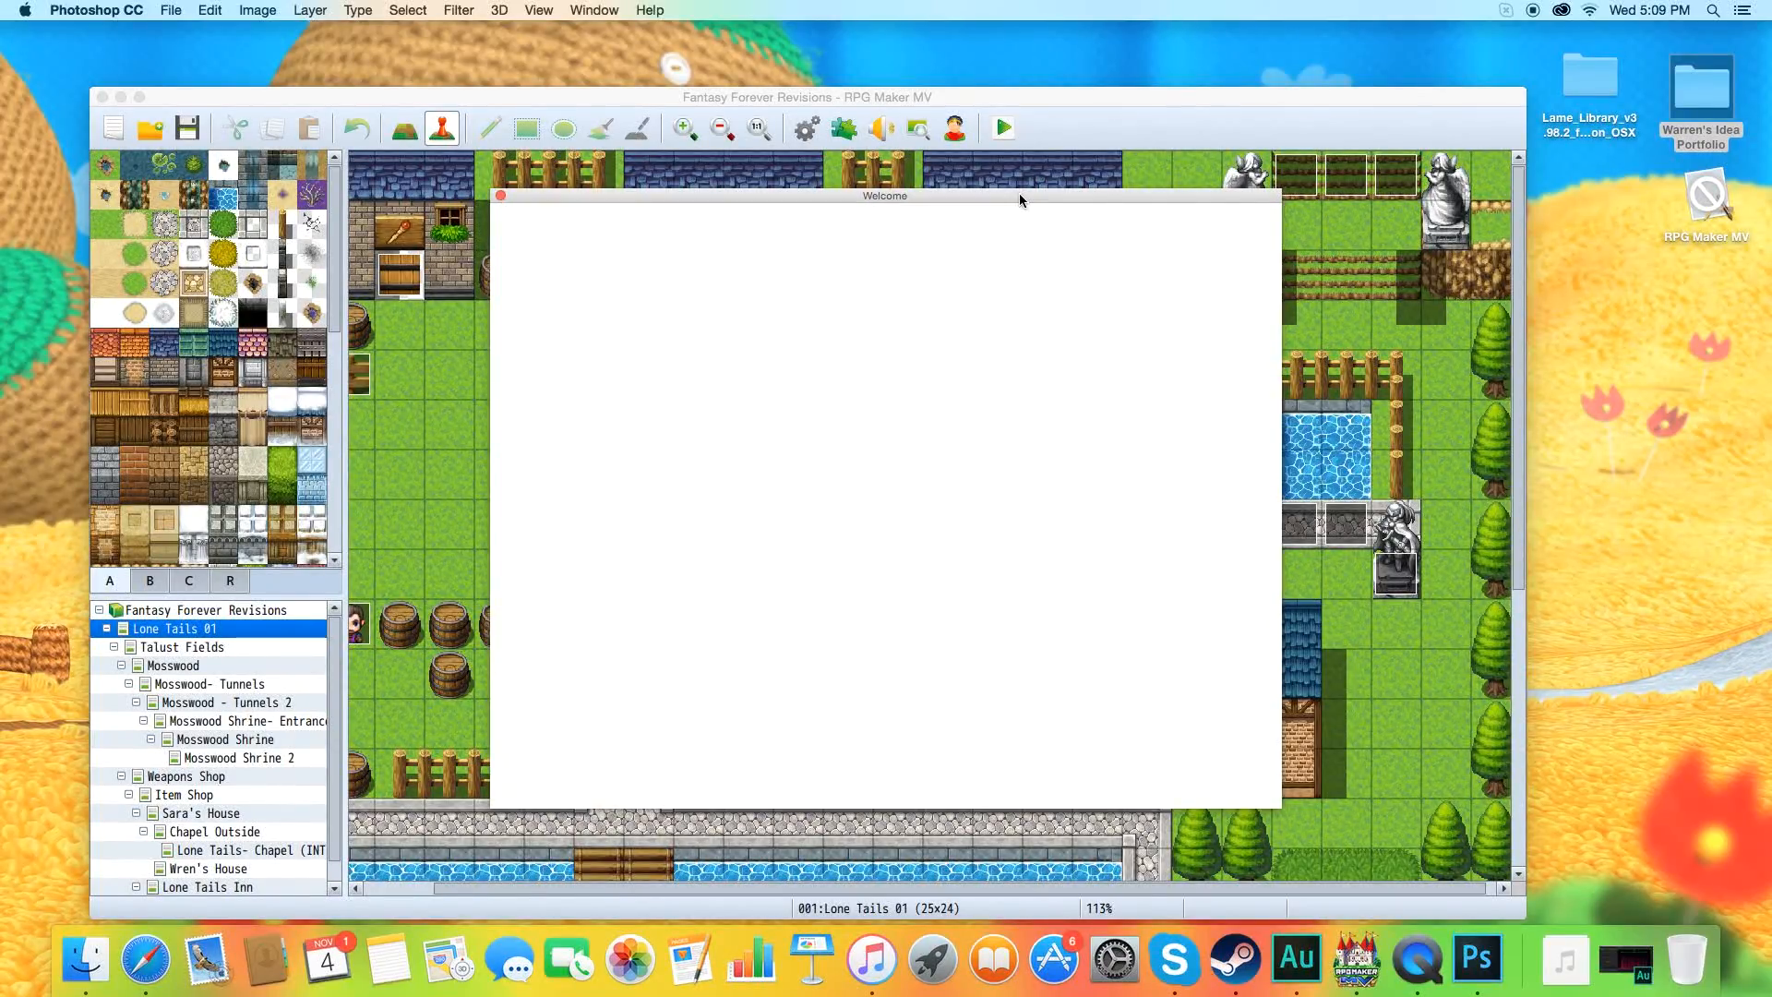
click(501, 192)
Switch to Finder and open the bgm folder inside Documents, Games, Fantasy Forever Revisions, audio.
drag(469, 96, 484, 62)
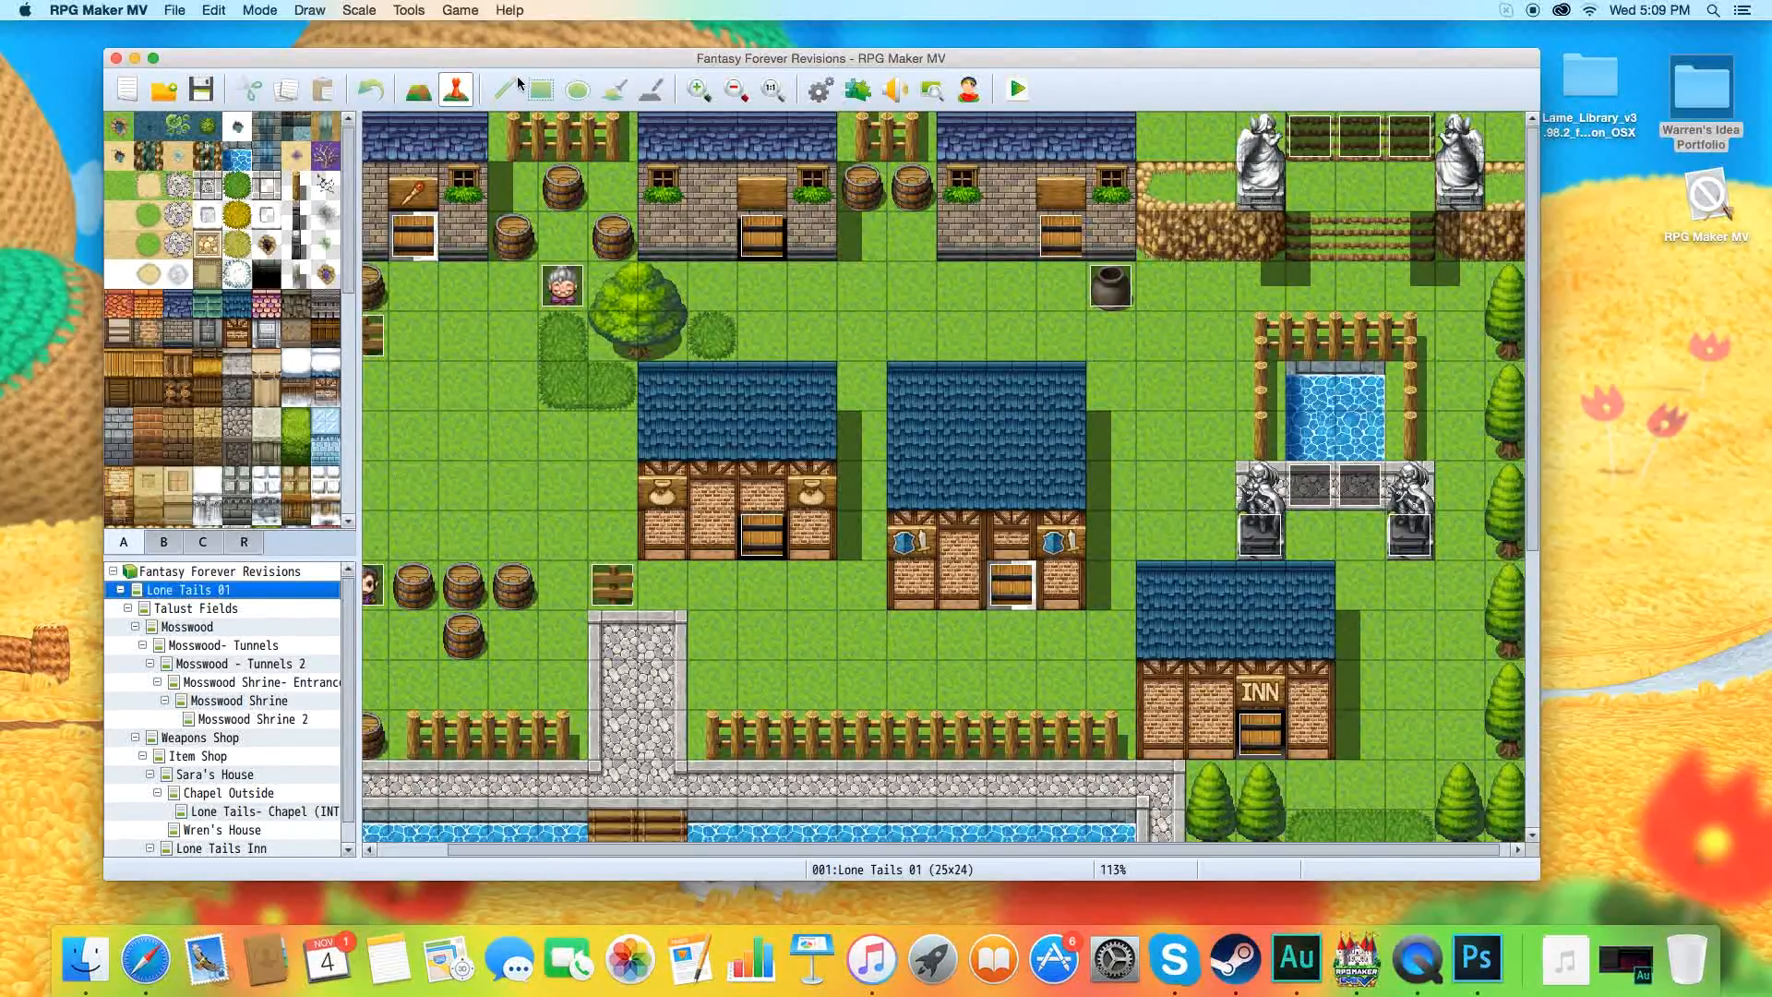
drag(528, 59, 547, 114)
click(396, 65)
click(240, 10)
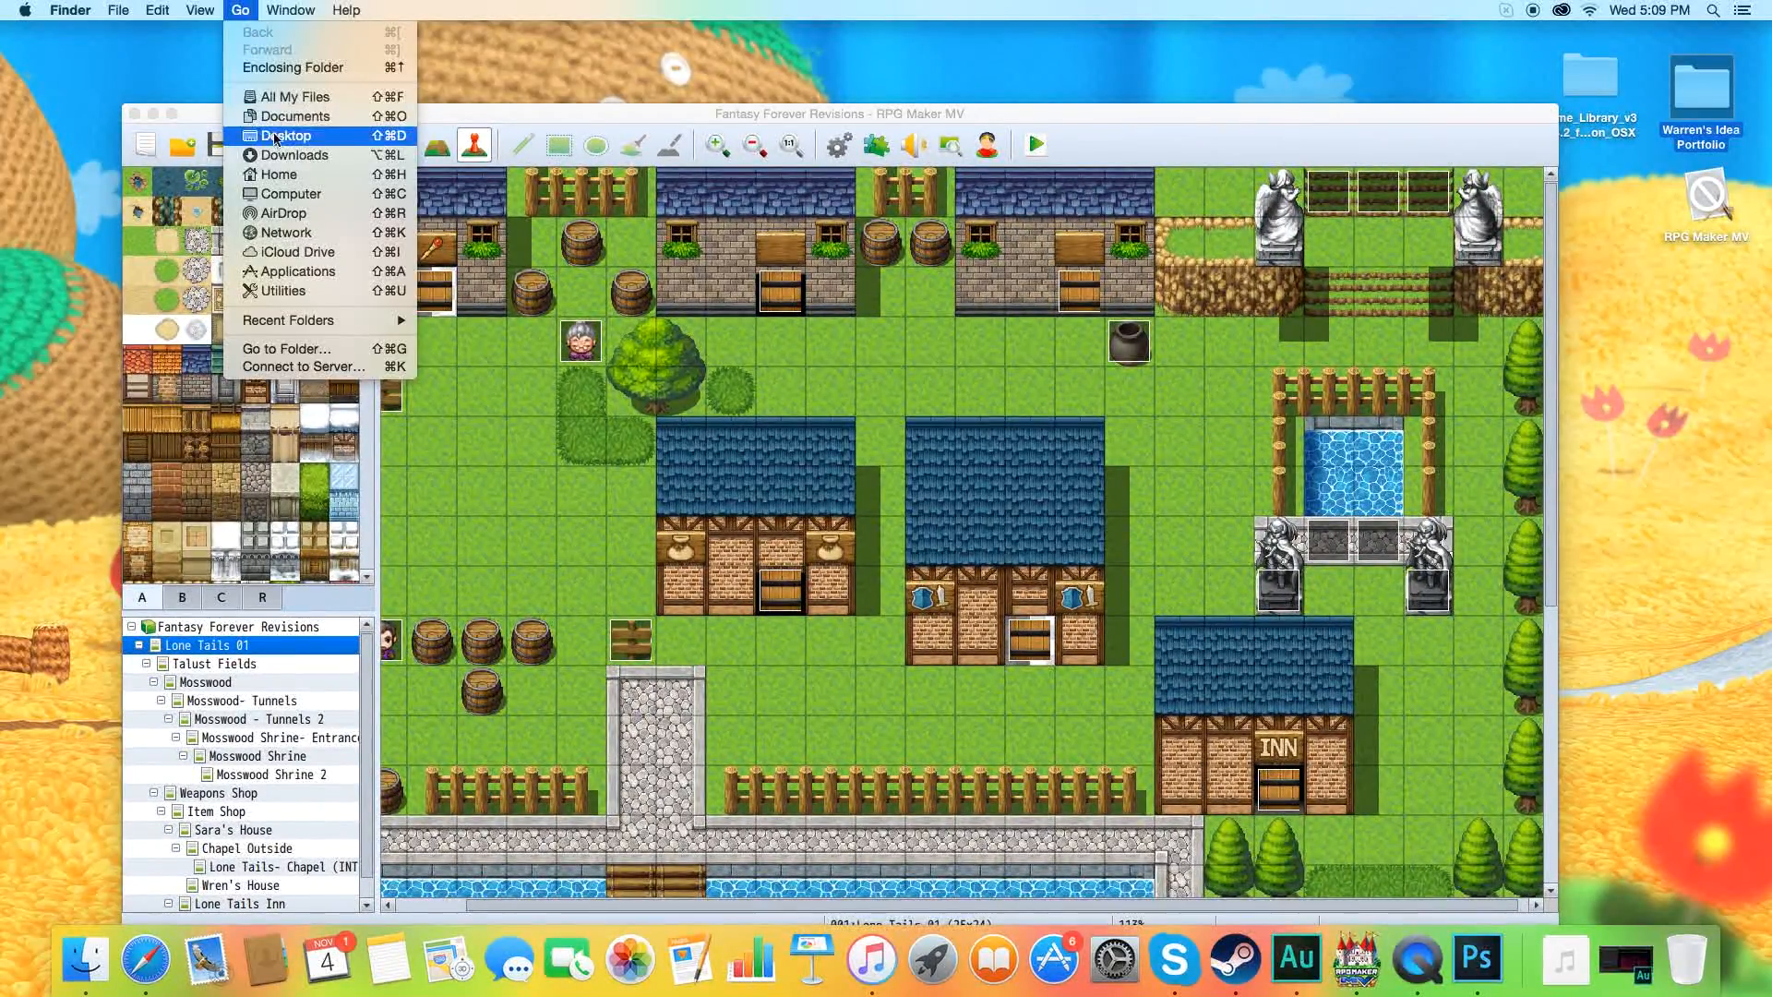
click(295, 117)
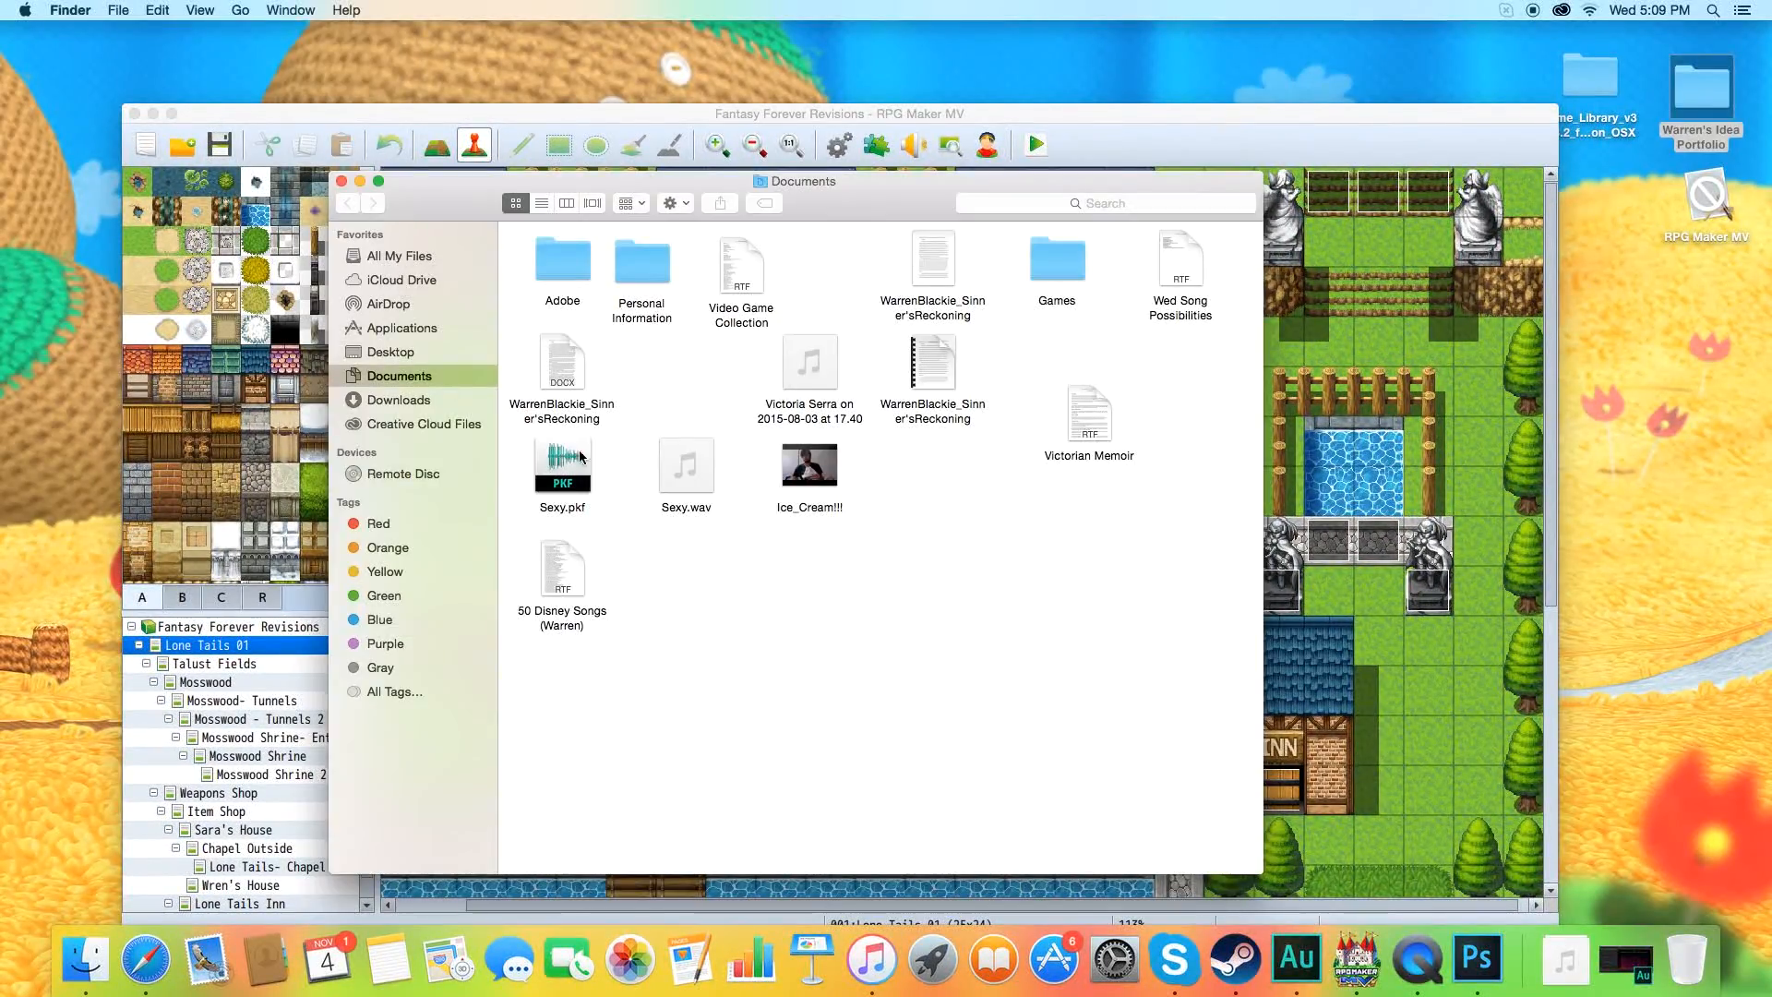
double_click(1053, 262)
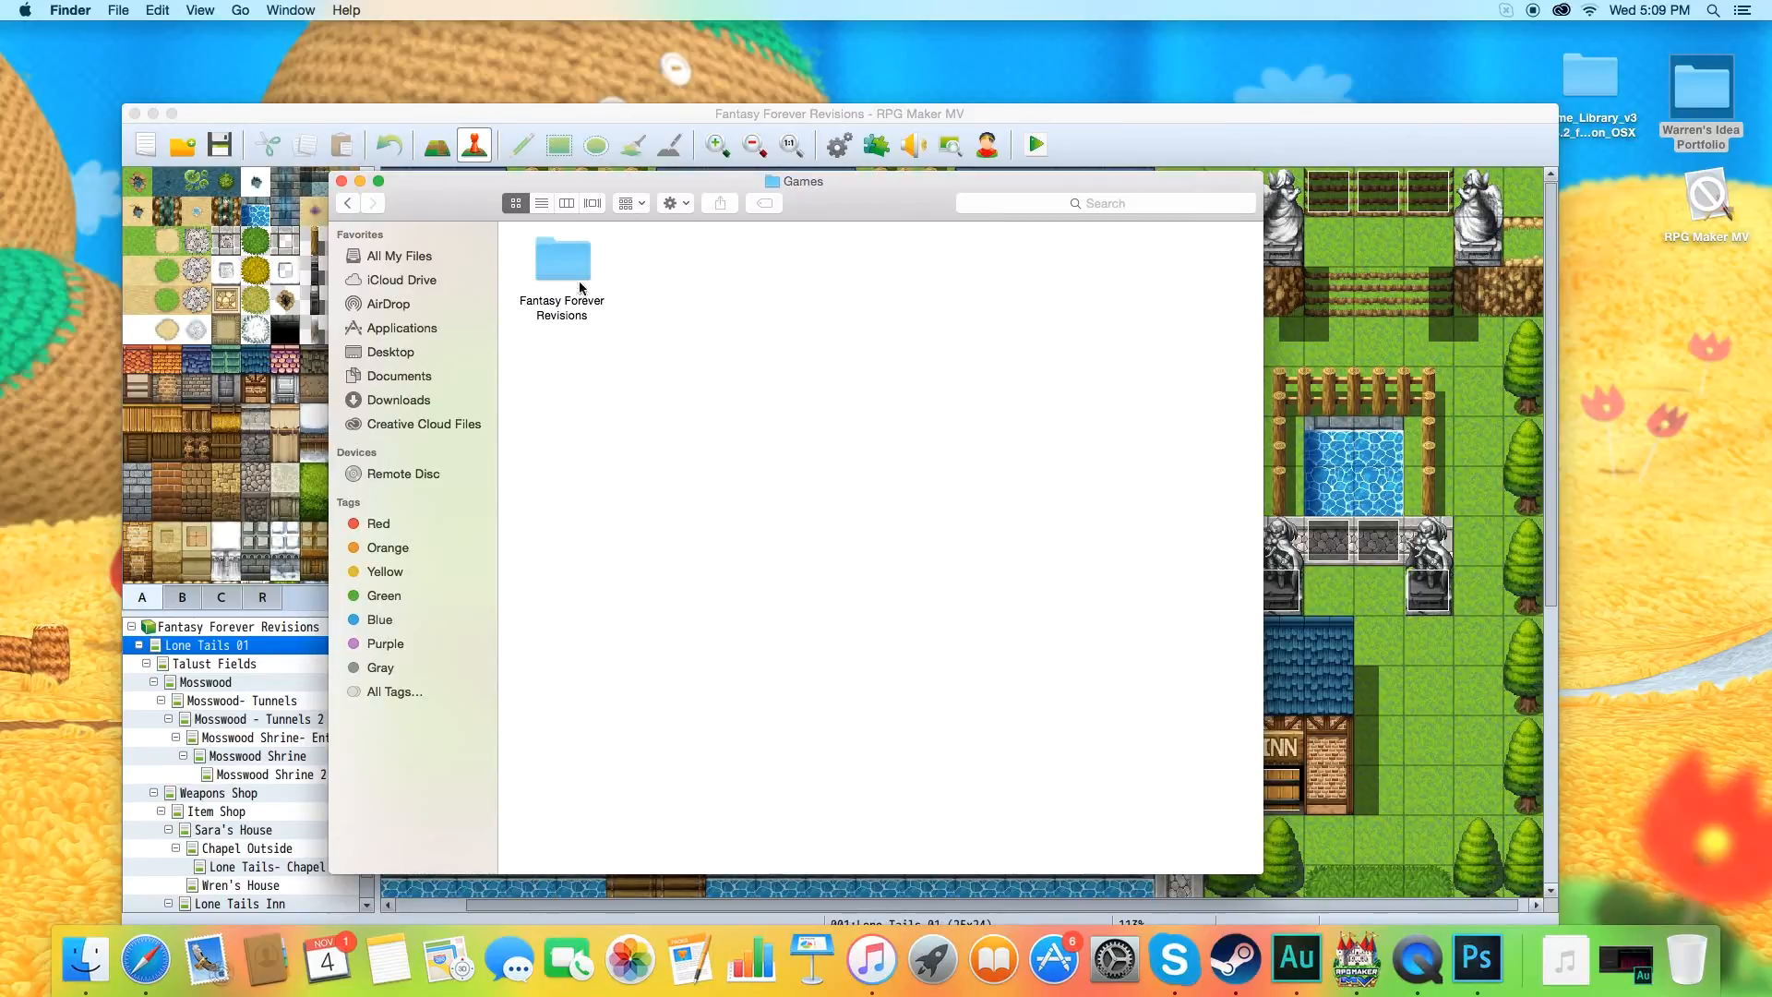
double_click(582, 296)
double_click(574, 300)
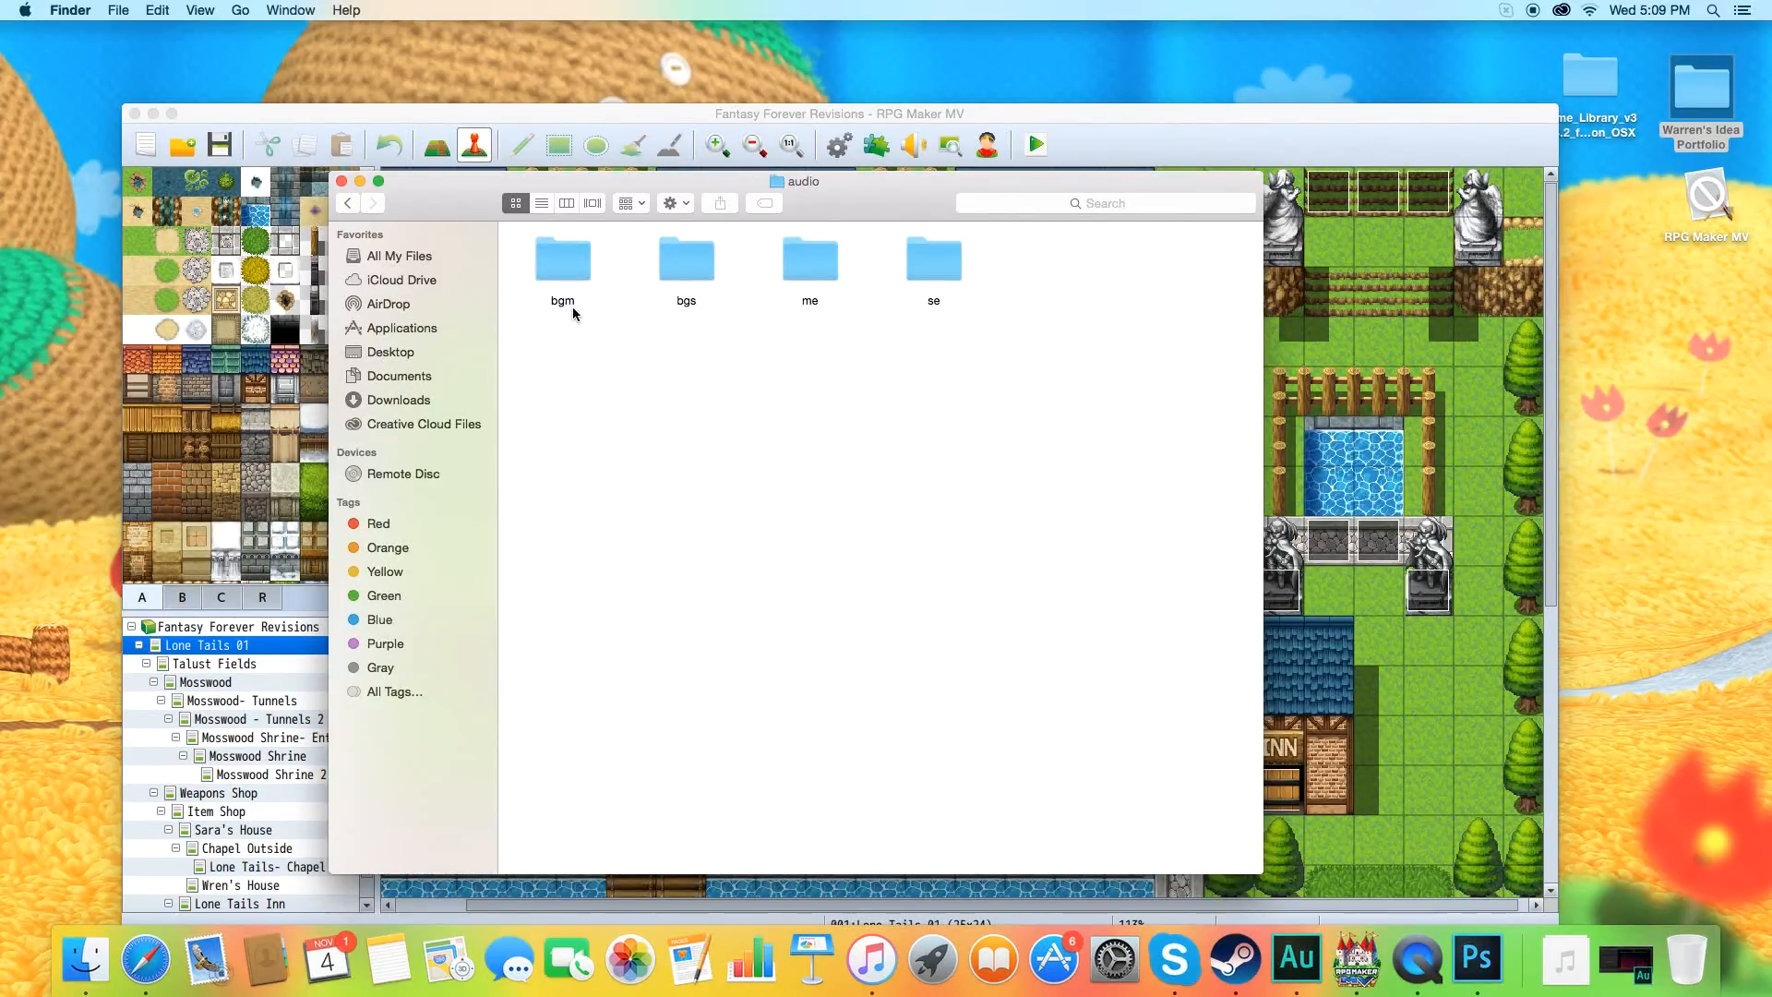
double_click(569, 277)
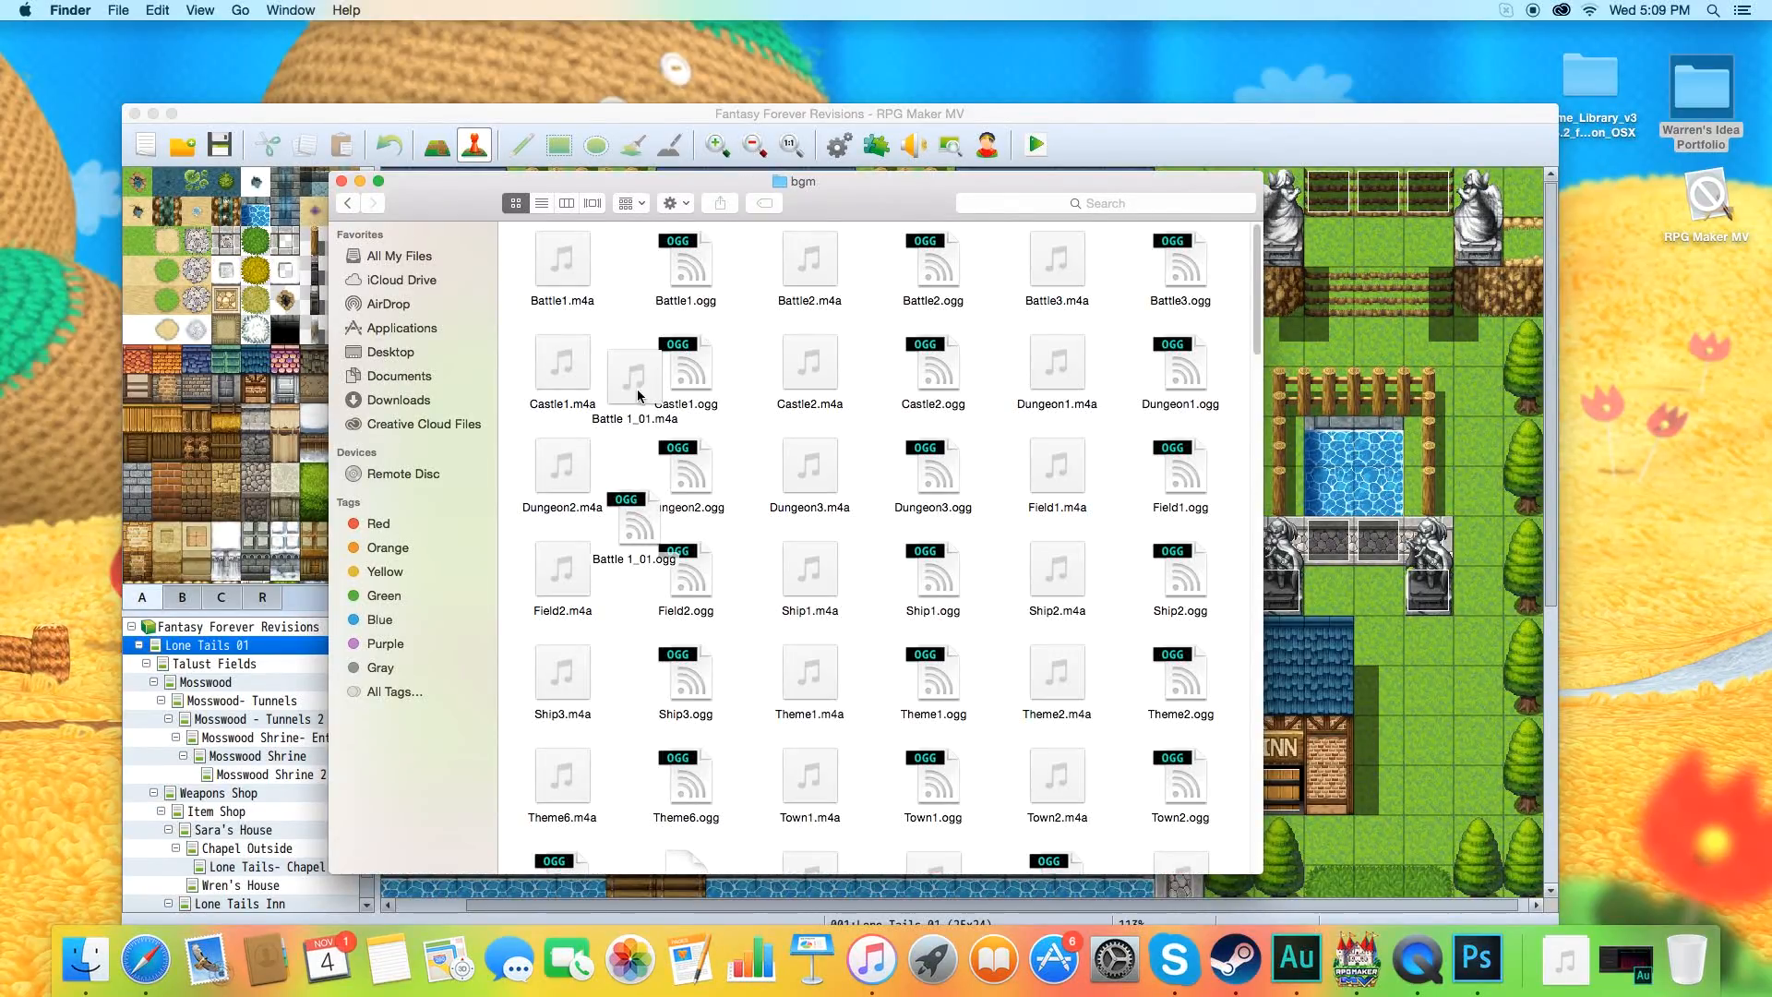
Show the bgm folder as a list and examine the names and formats of its music files.
click(544, 207)
scroll(752, 408, down, 3)
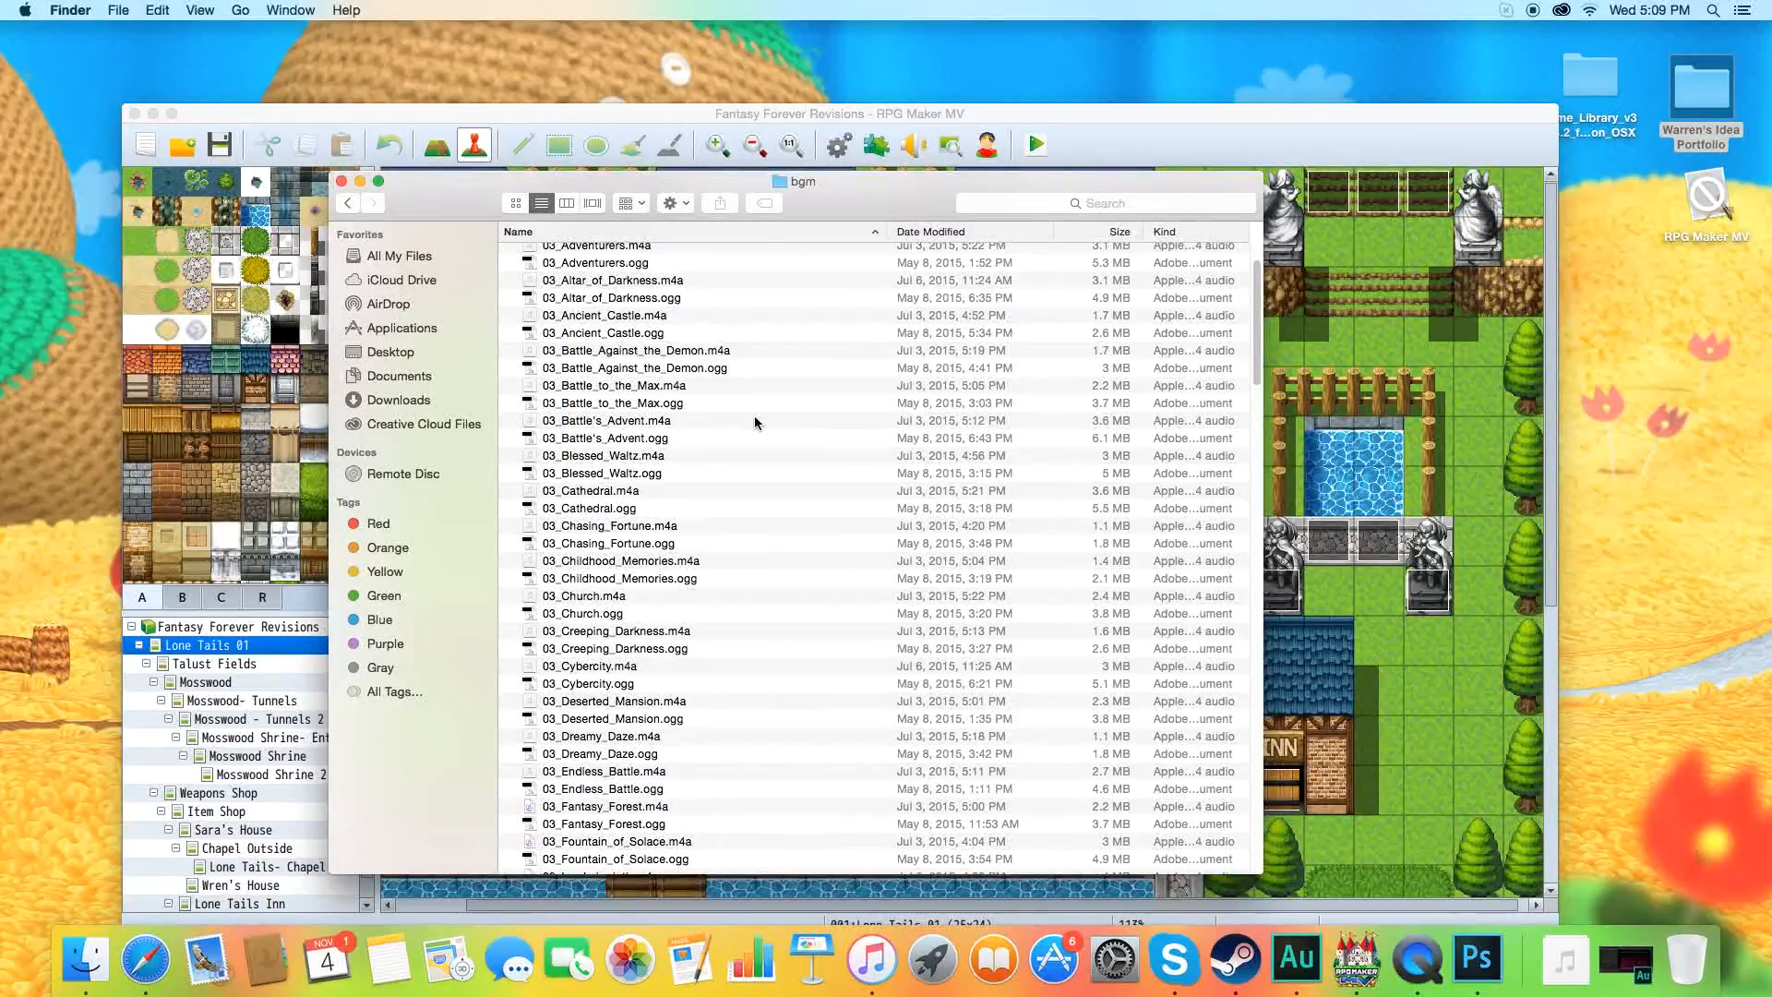
scroll(749, 401, up, 2)
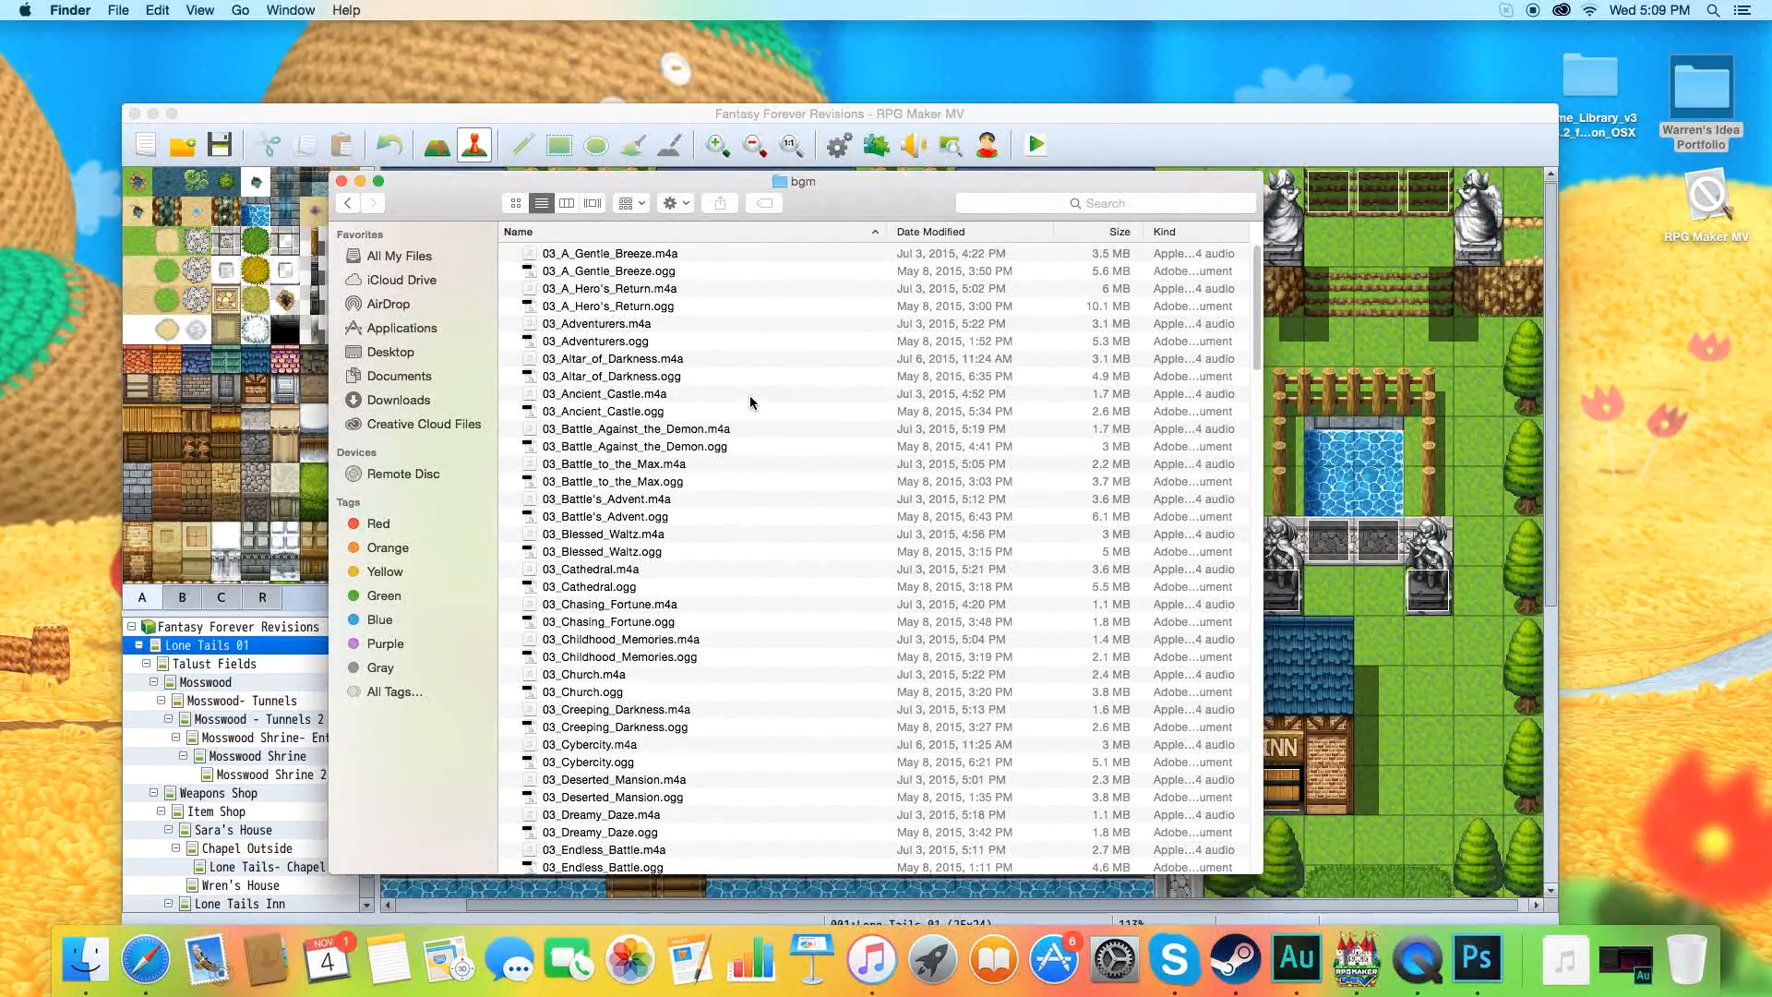
Close the bgm folder window and switch to Adobe Audition by restoring its minimized window.
click(341, 181)
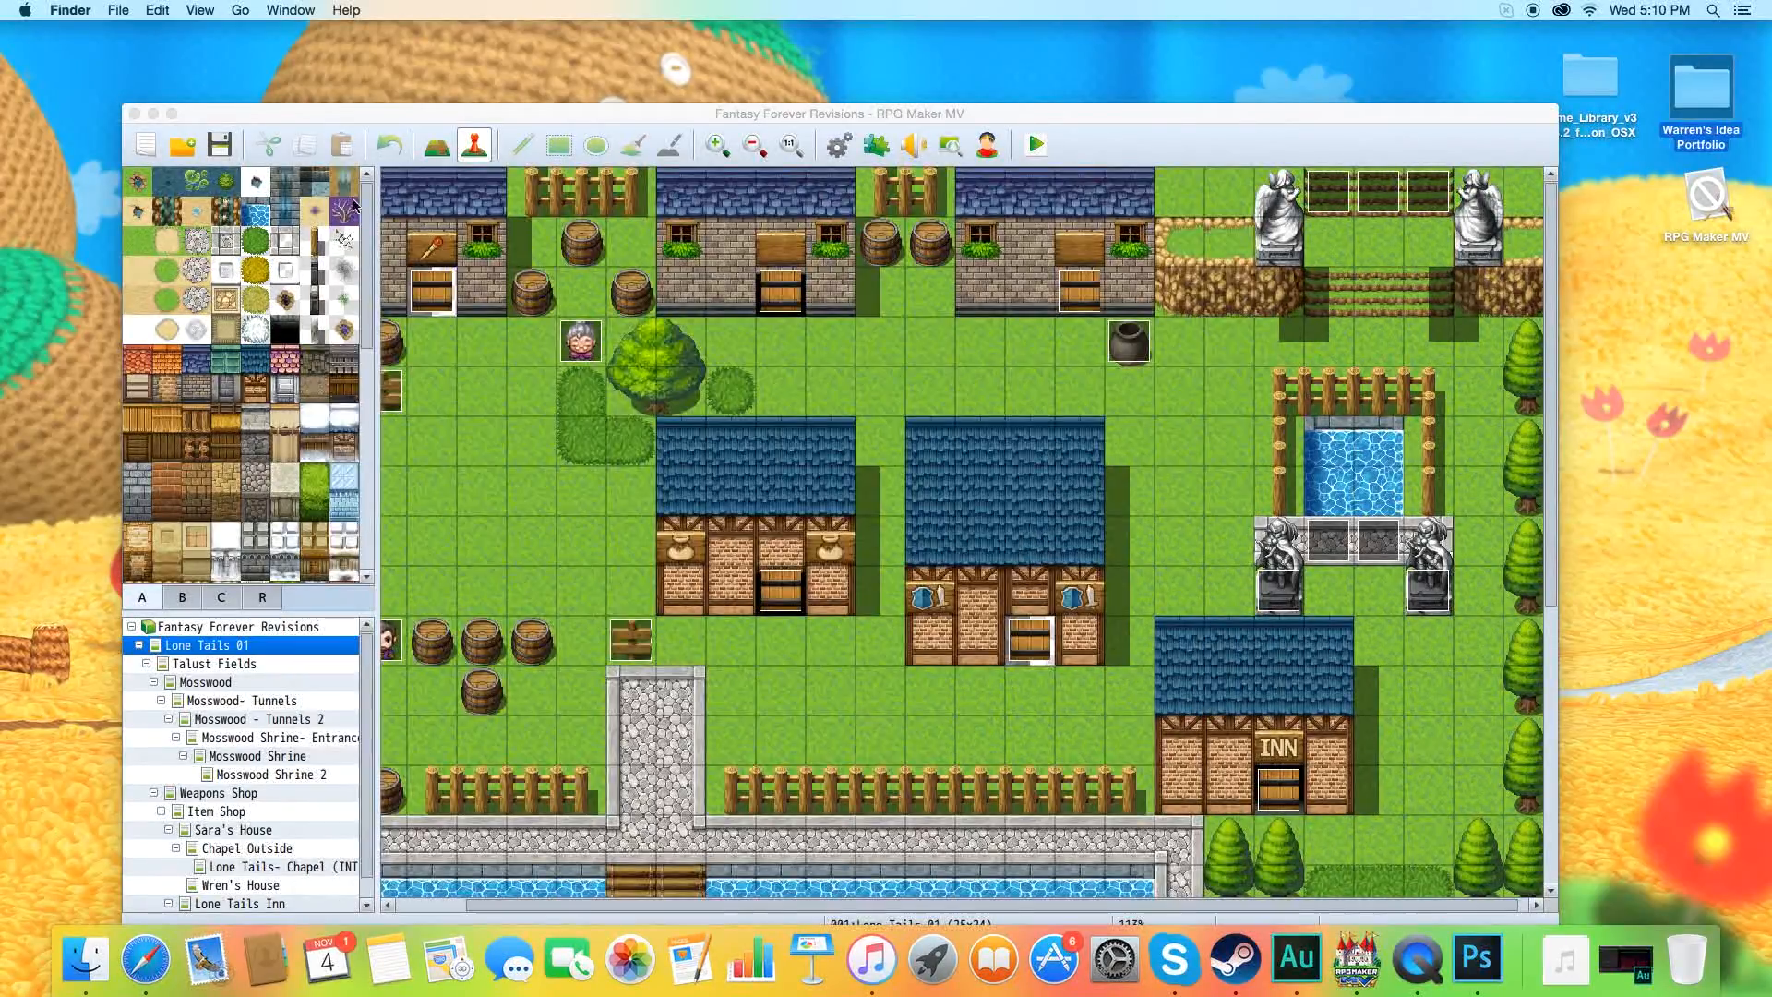
click(1621, 965)
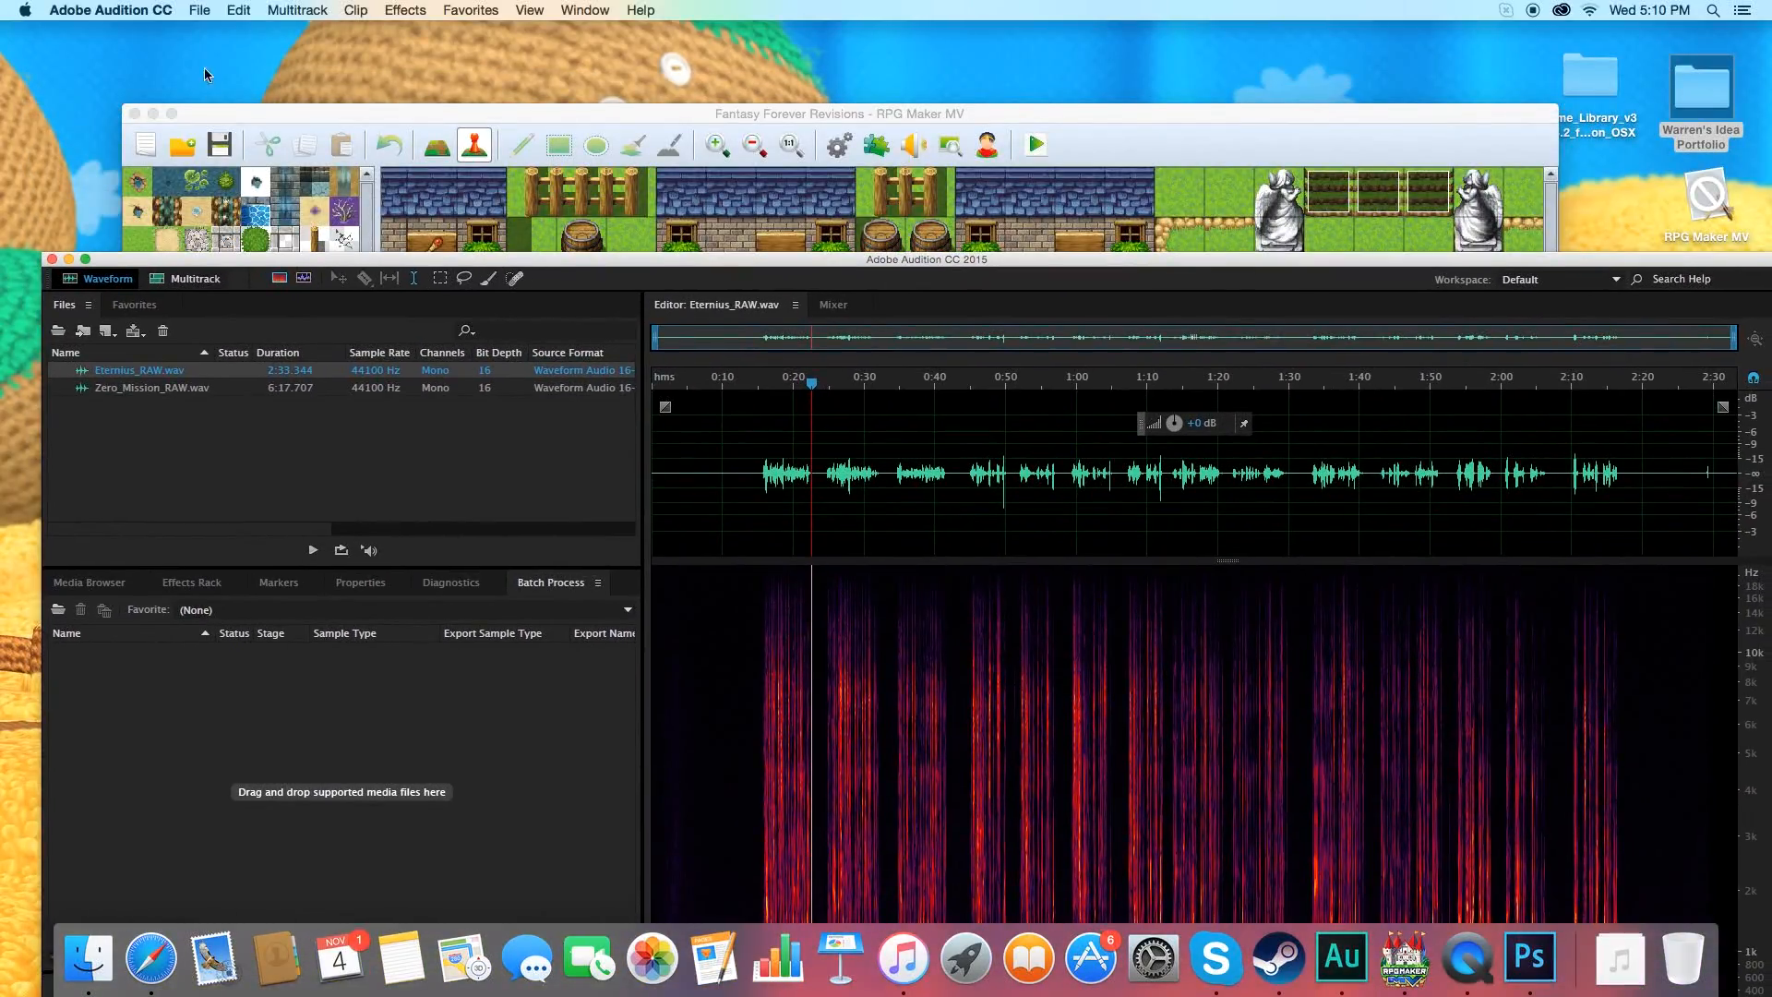
click(200, 10)
mouse_move(305, 32)
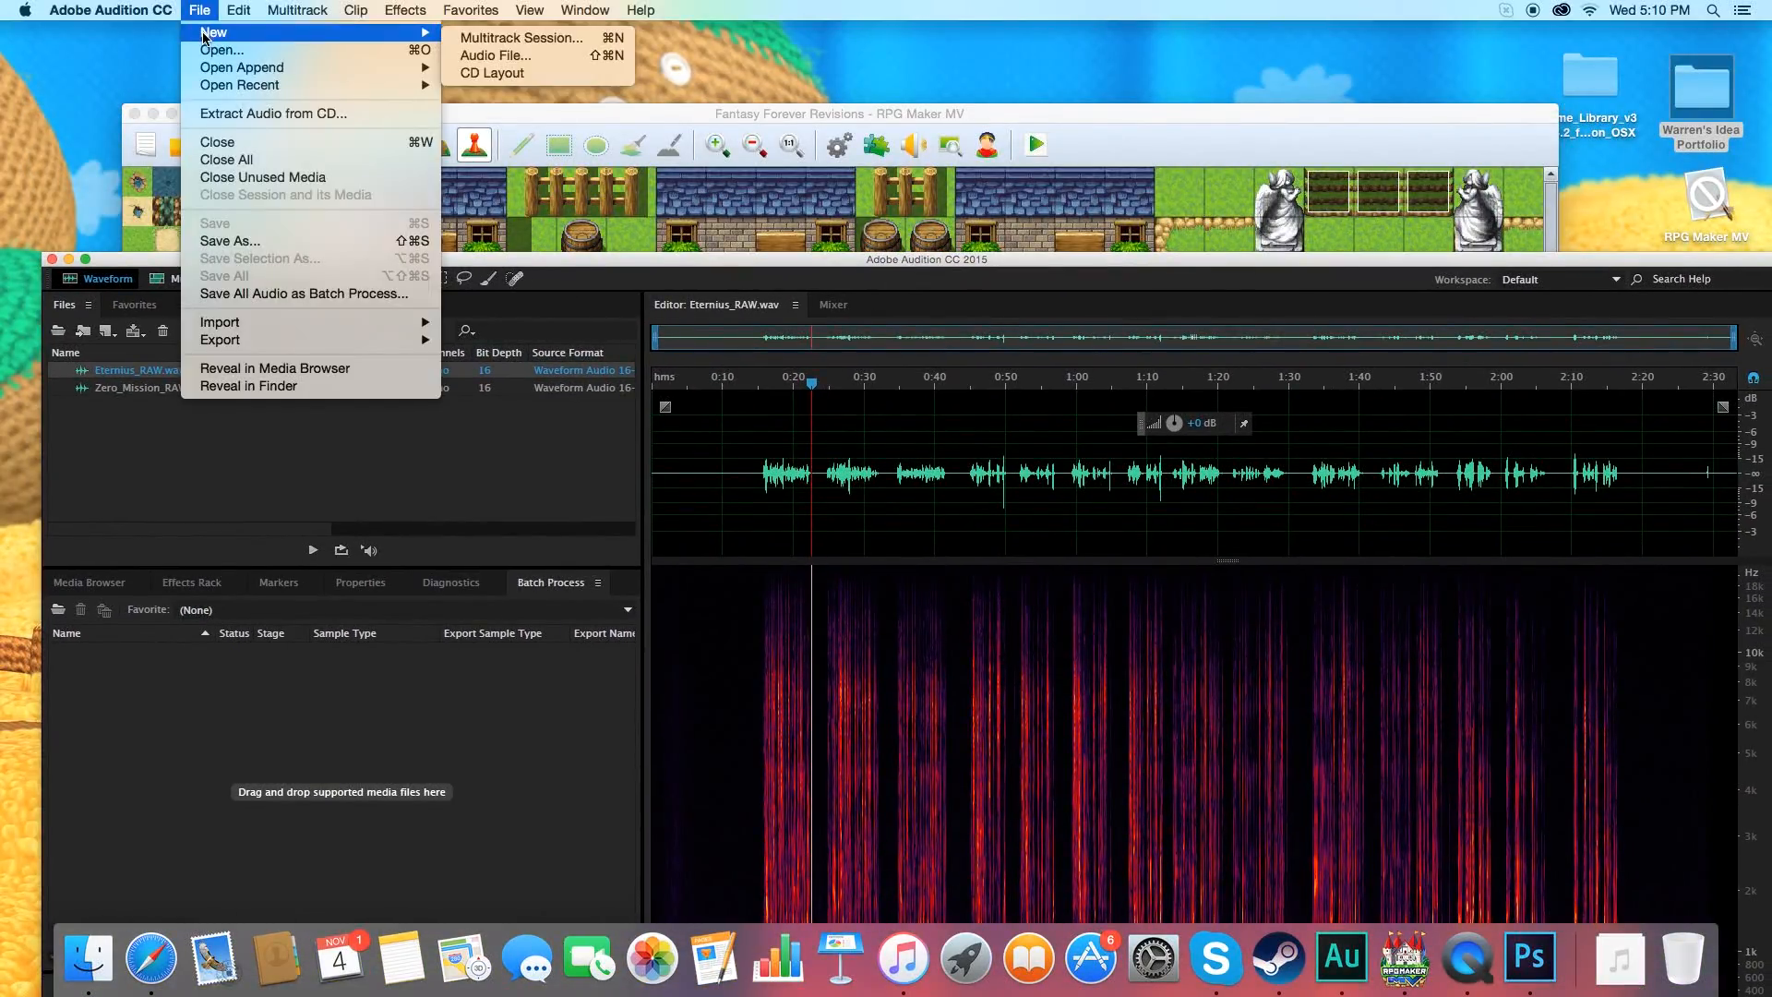
click(472, 54)
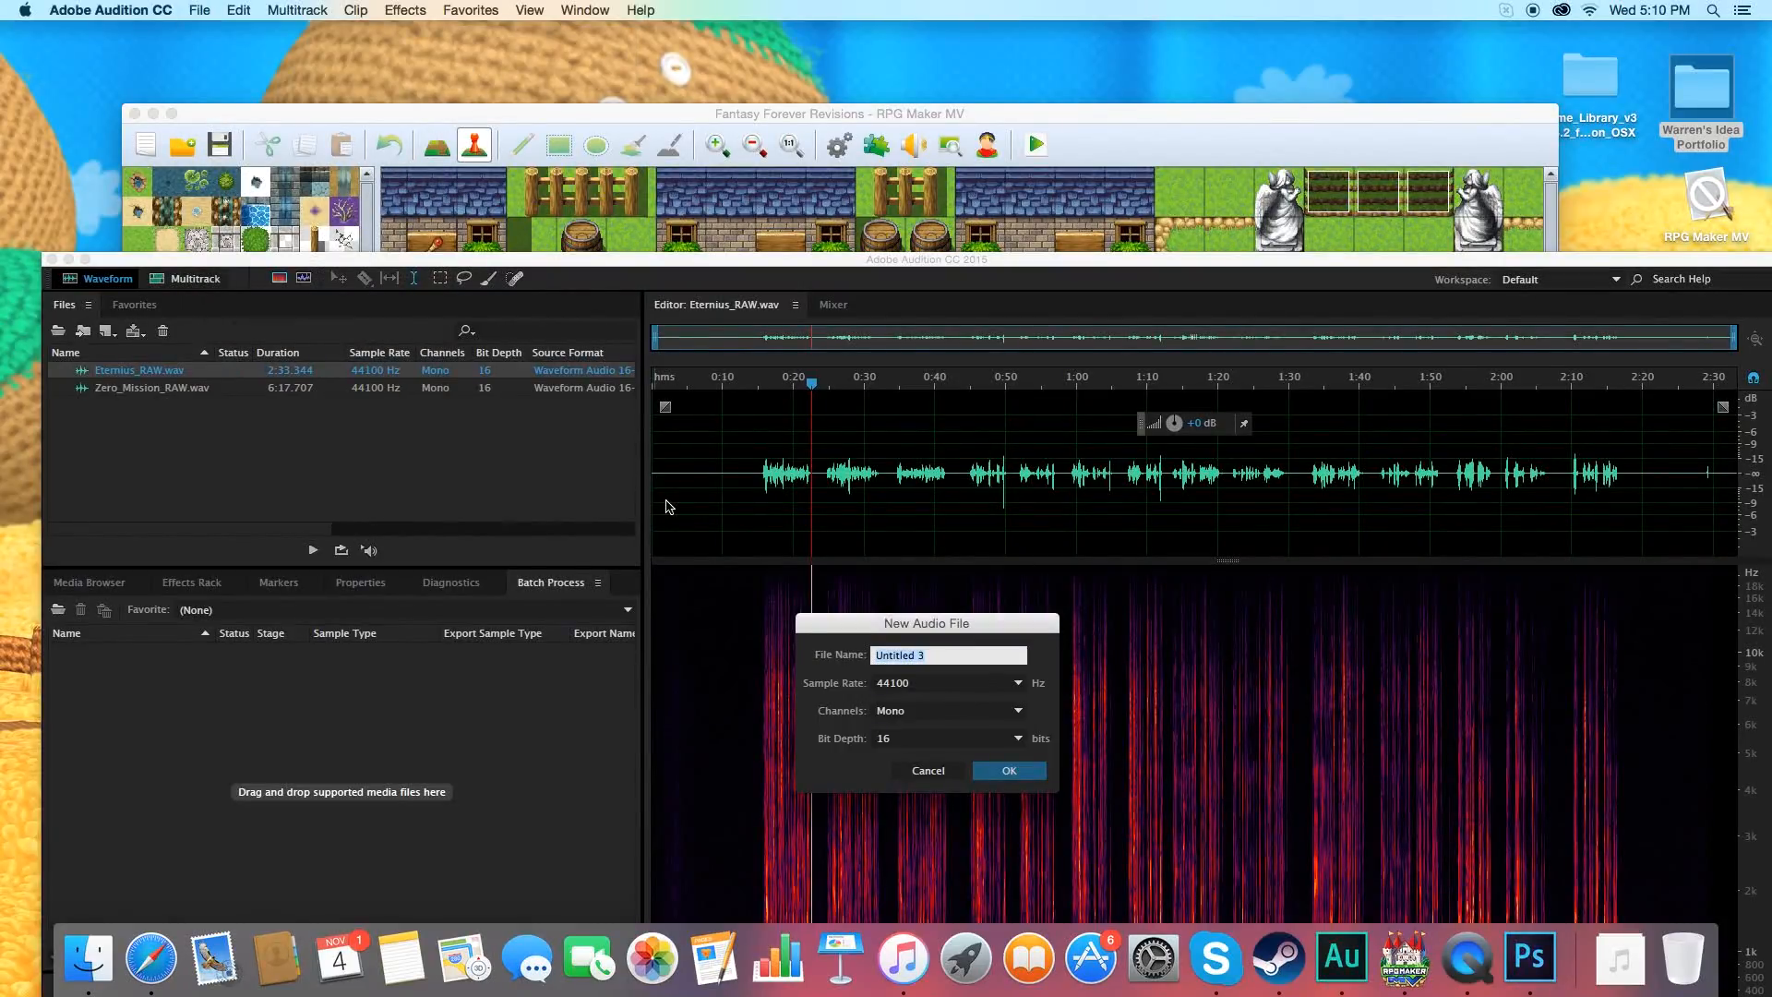
click(927, 771)
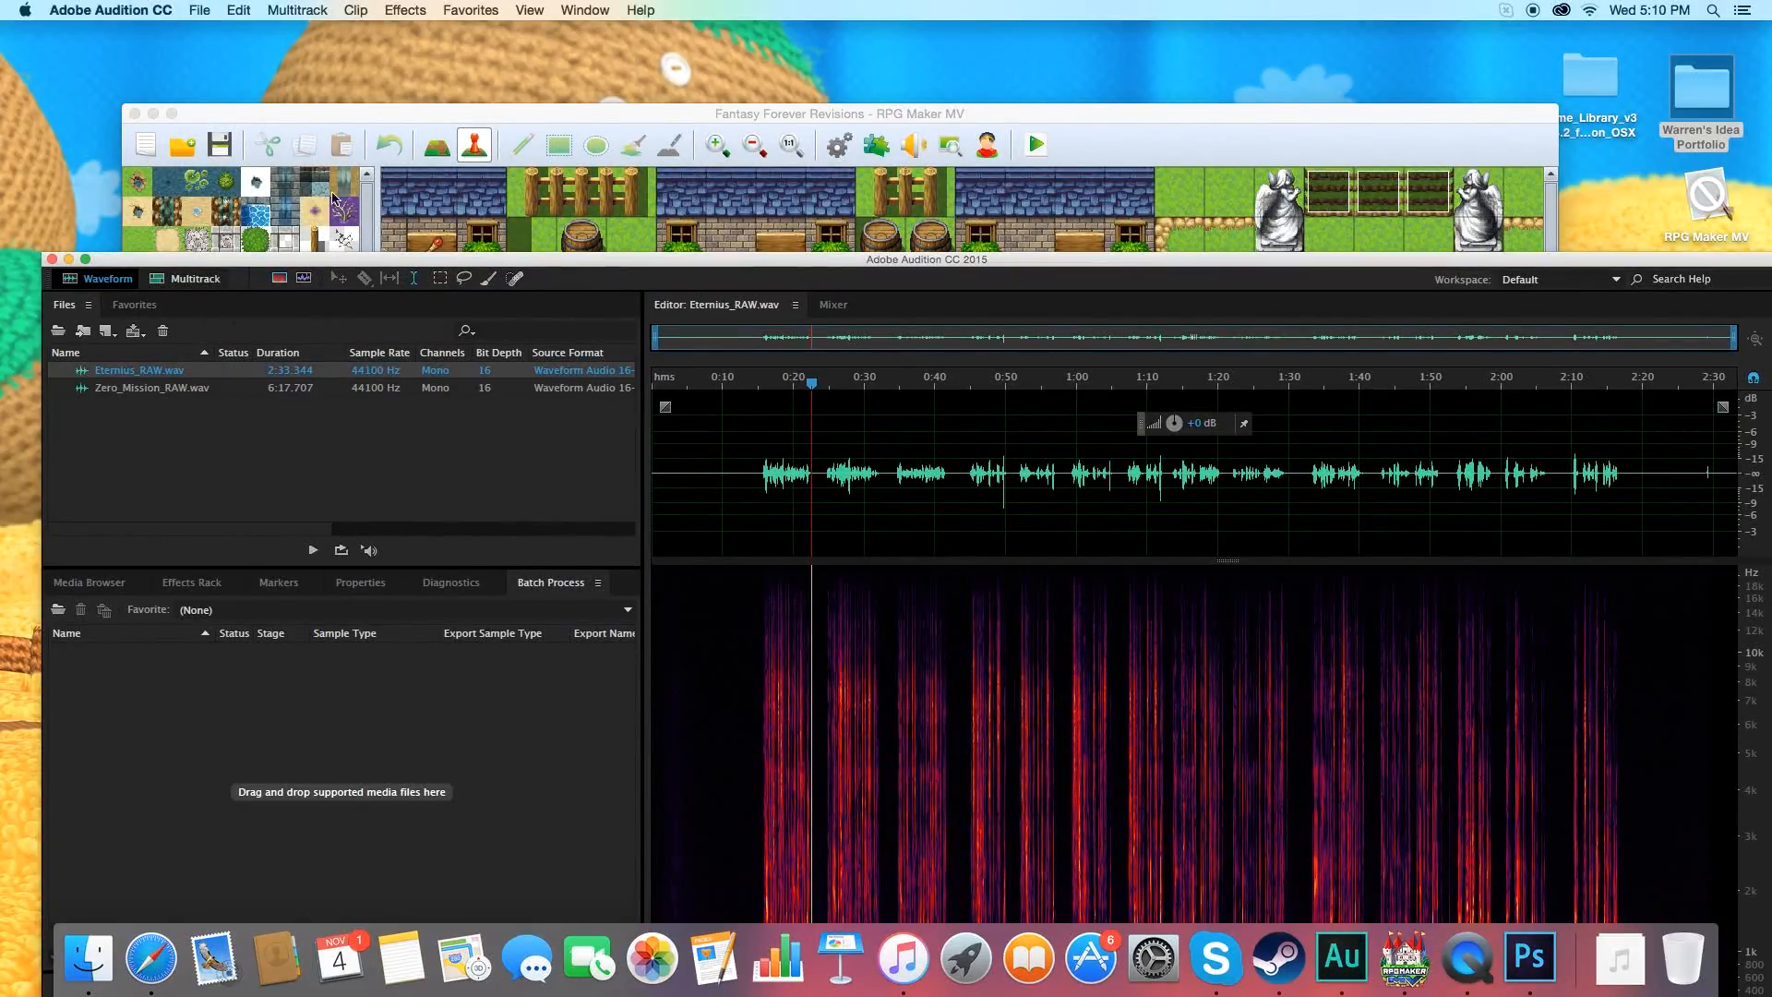
Start importing an audio file and browse to the Music media library.
click(210, 7)
mouse_move(359, 322)
click(478, 325)
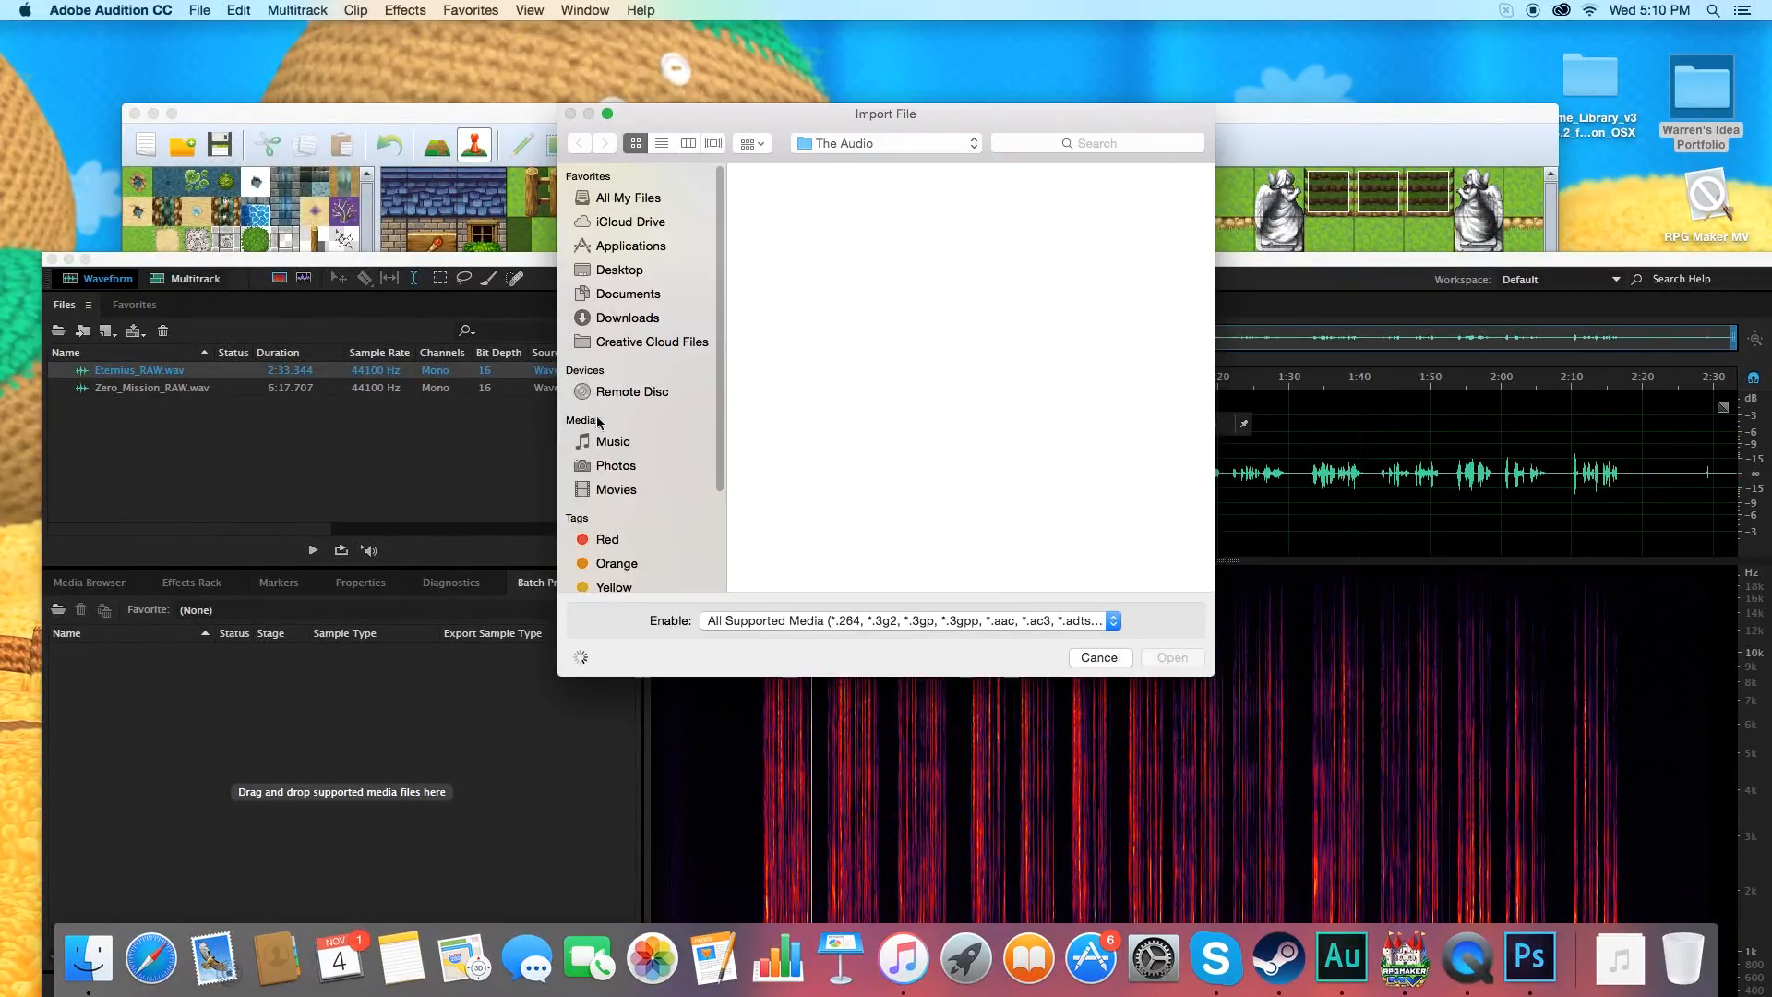
click(608, 449)
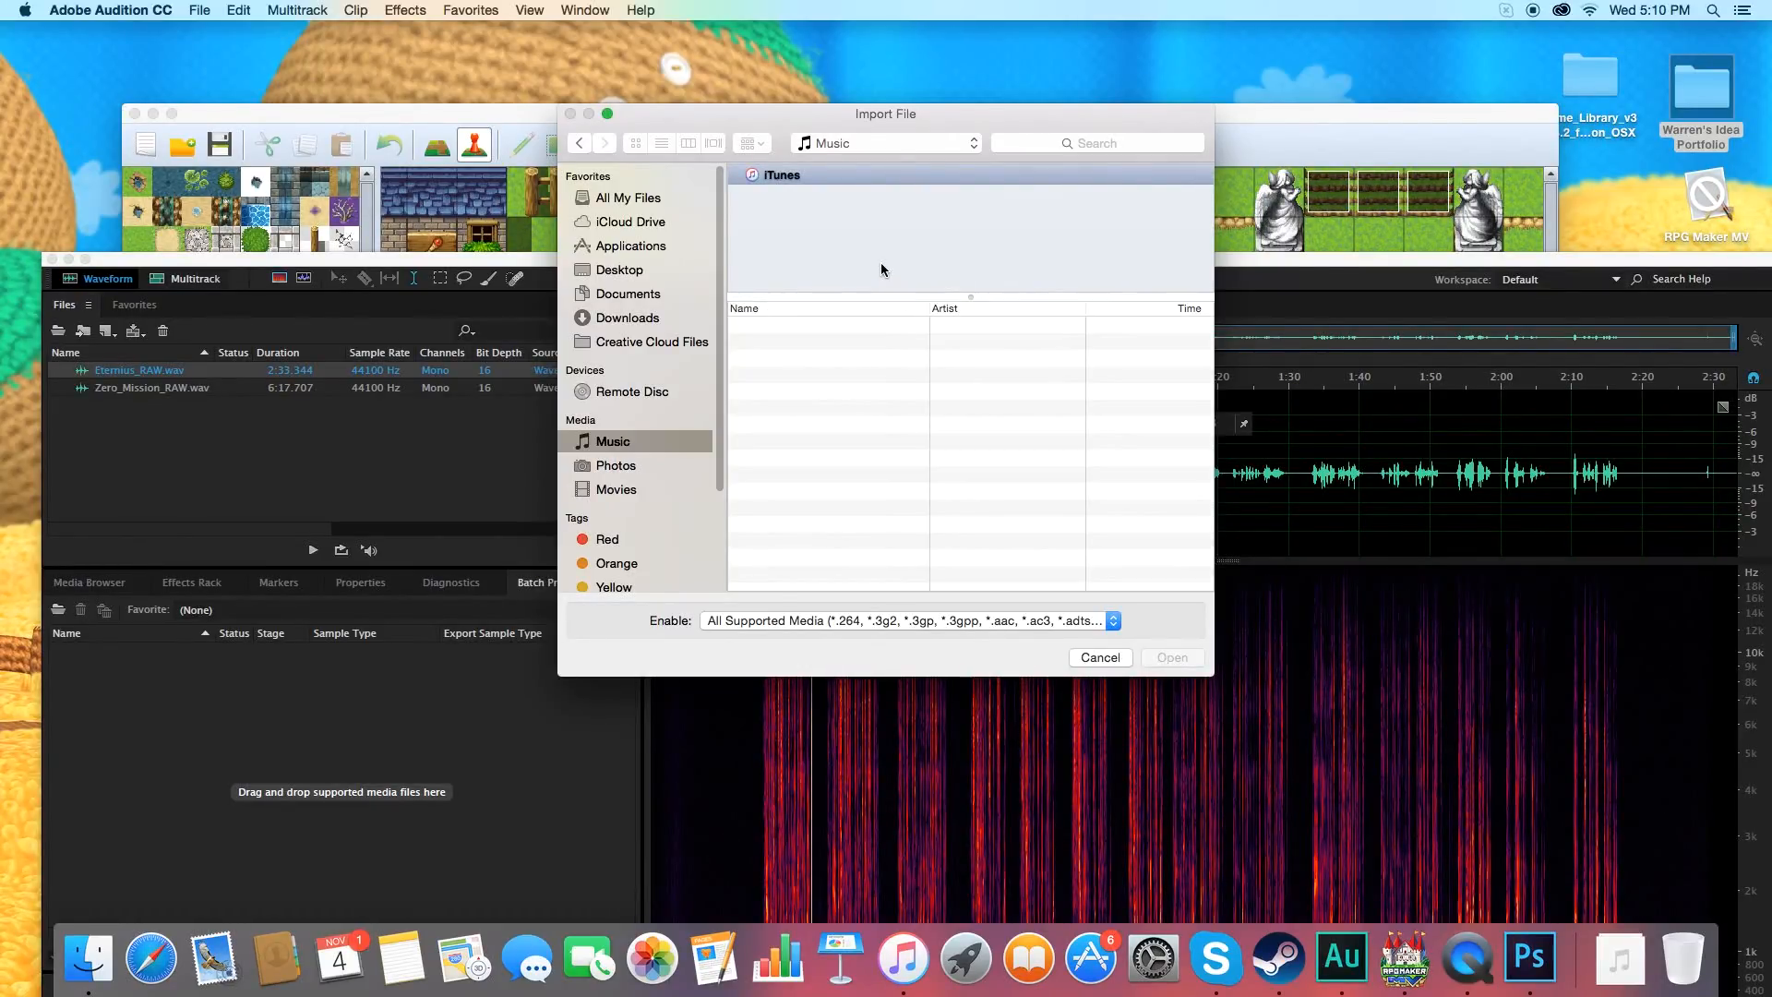
drag(756, 118, 713, 109)
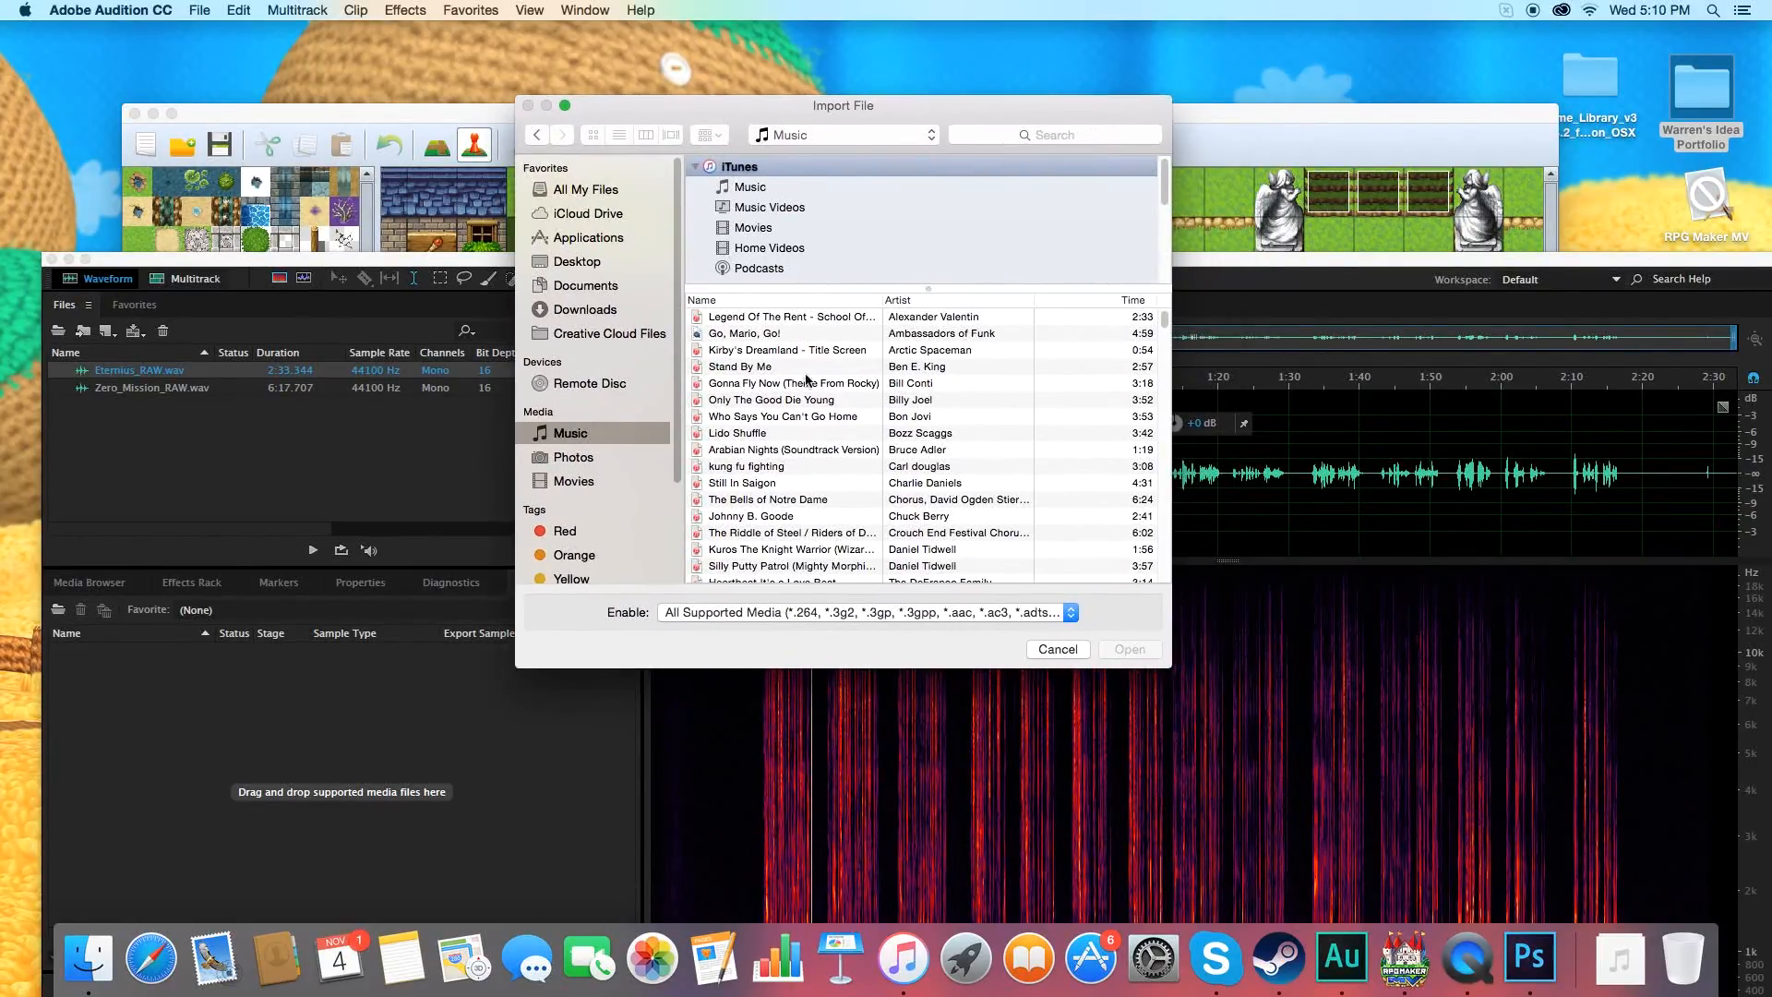
Find the track "Menu Music - Super Smash Bros. Wii U" in the iTunes music list and import it.
scroll(815, 378, down, 1)
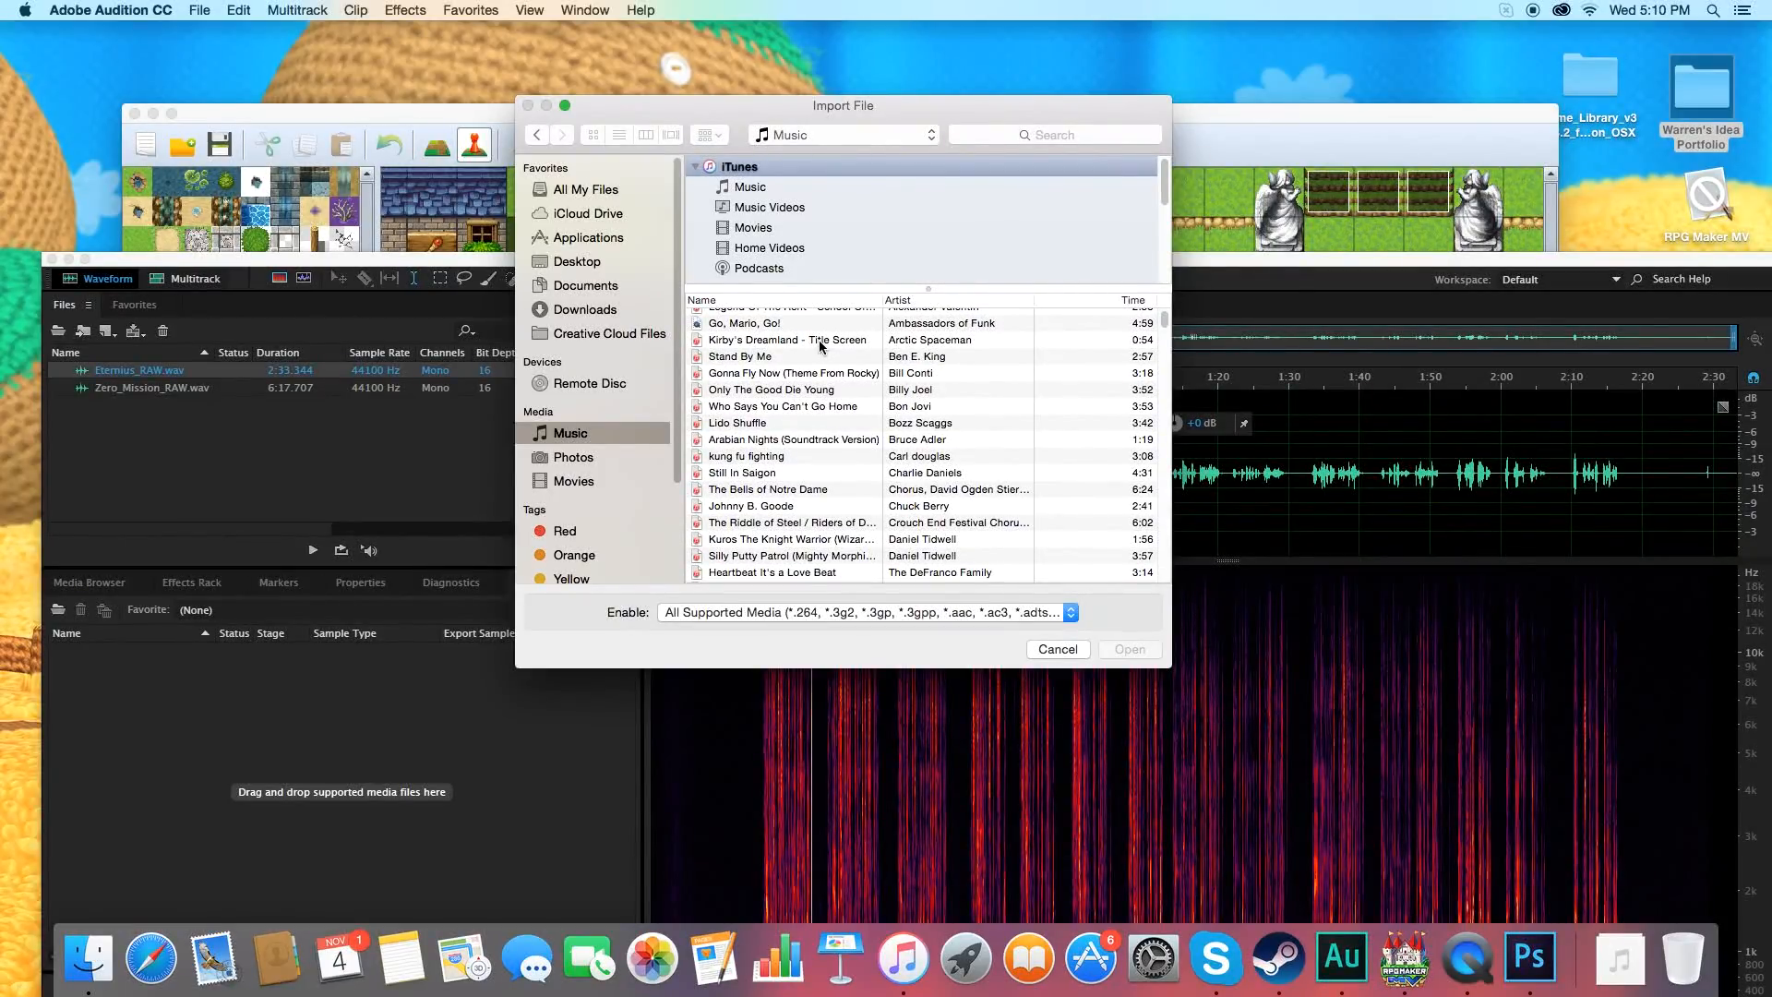
click(820, 342)
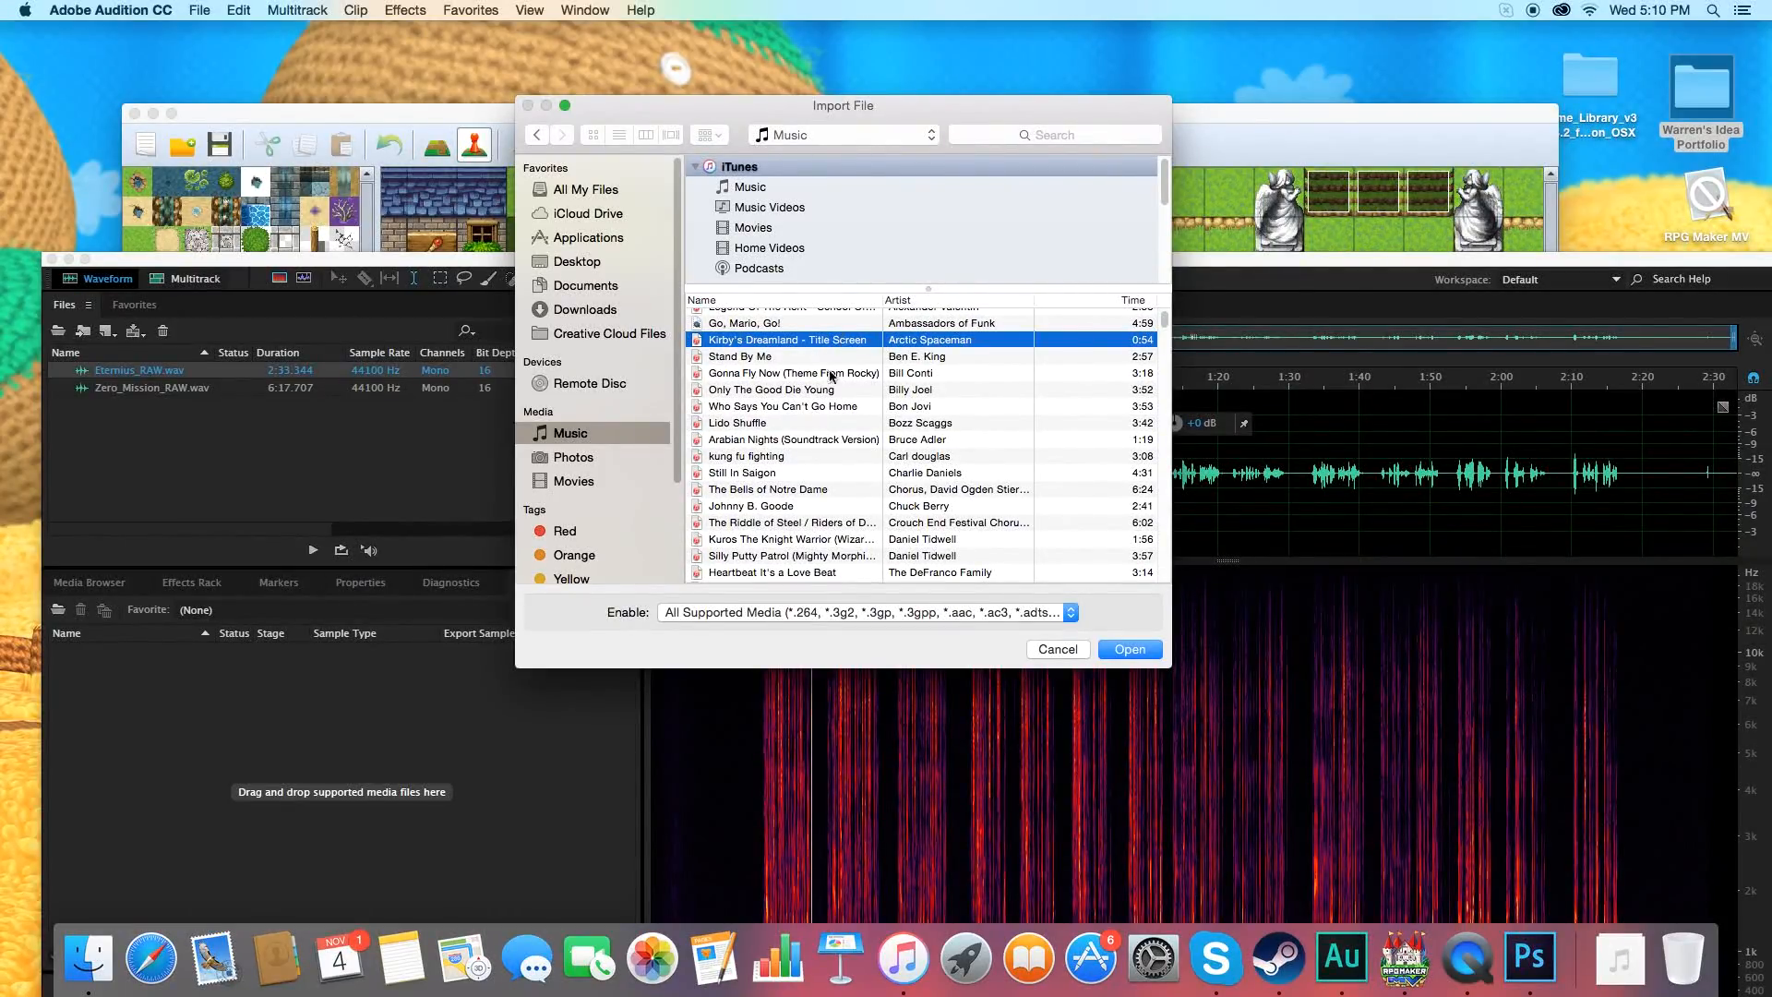
scroll(821, 454, down, 3)
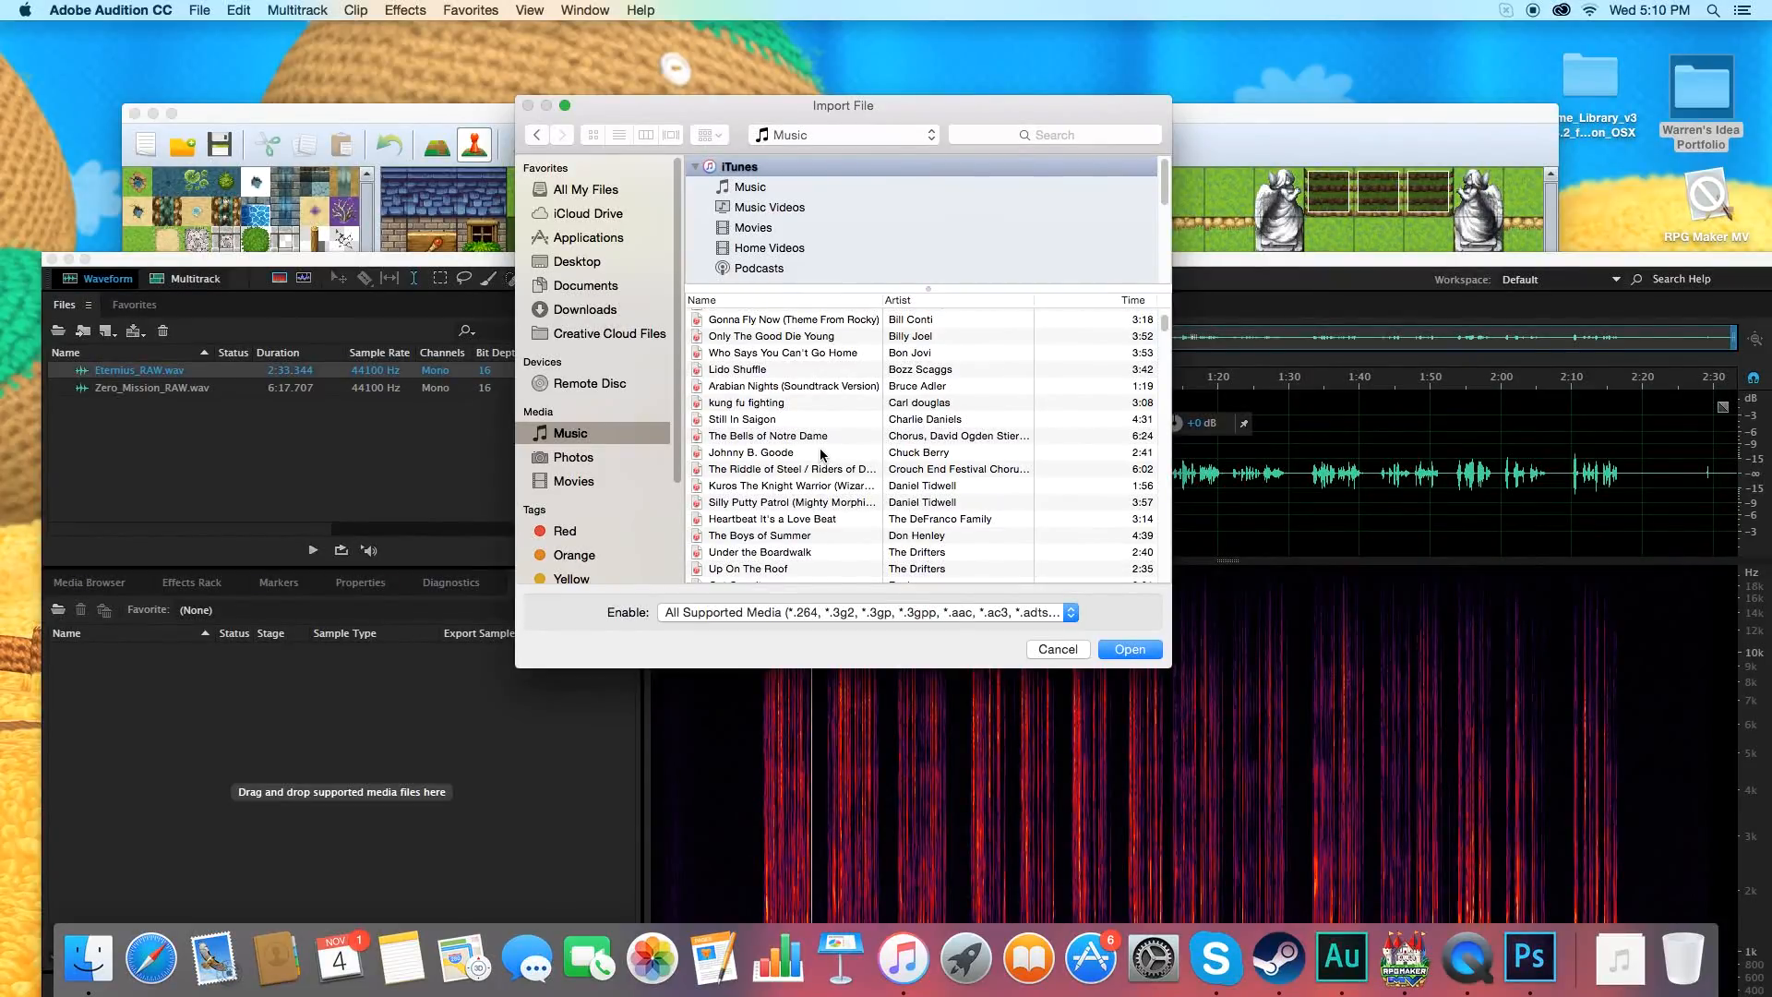
scroll(823, 463, down, 5)
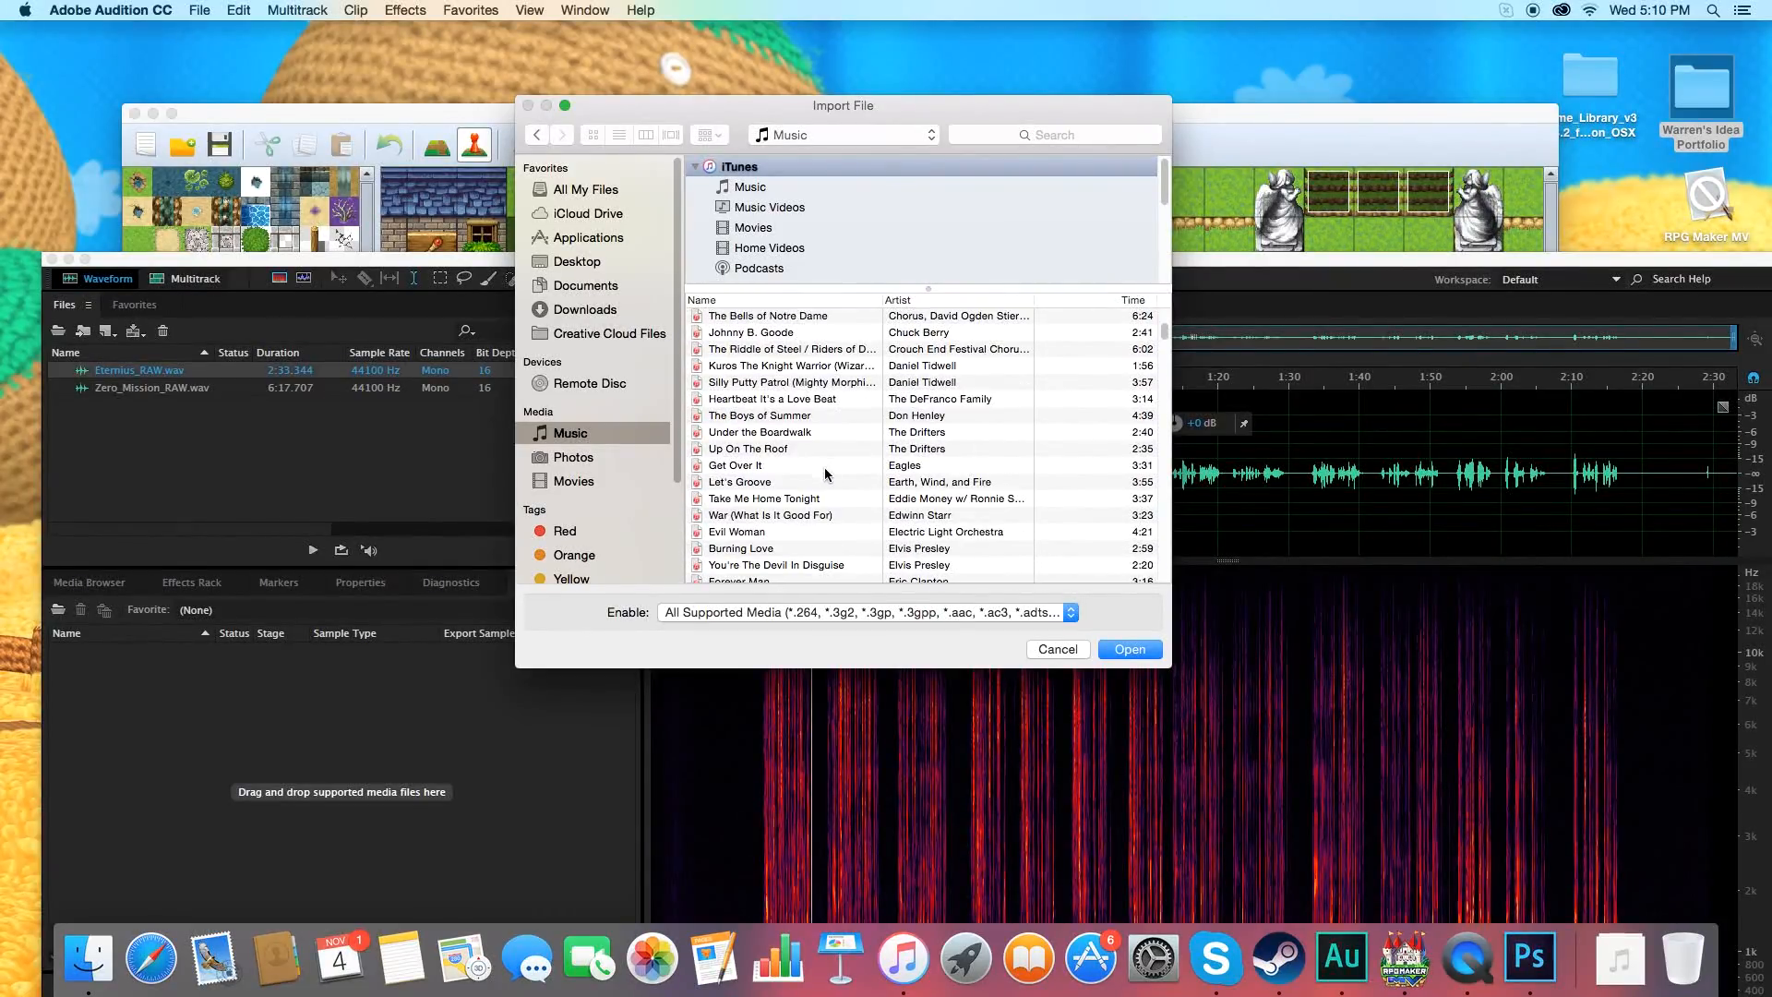
scroll(830, 490, down, 8)
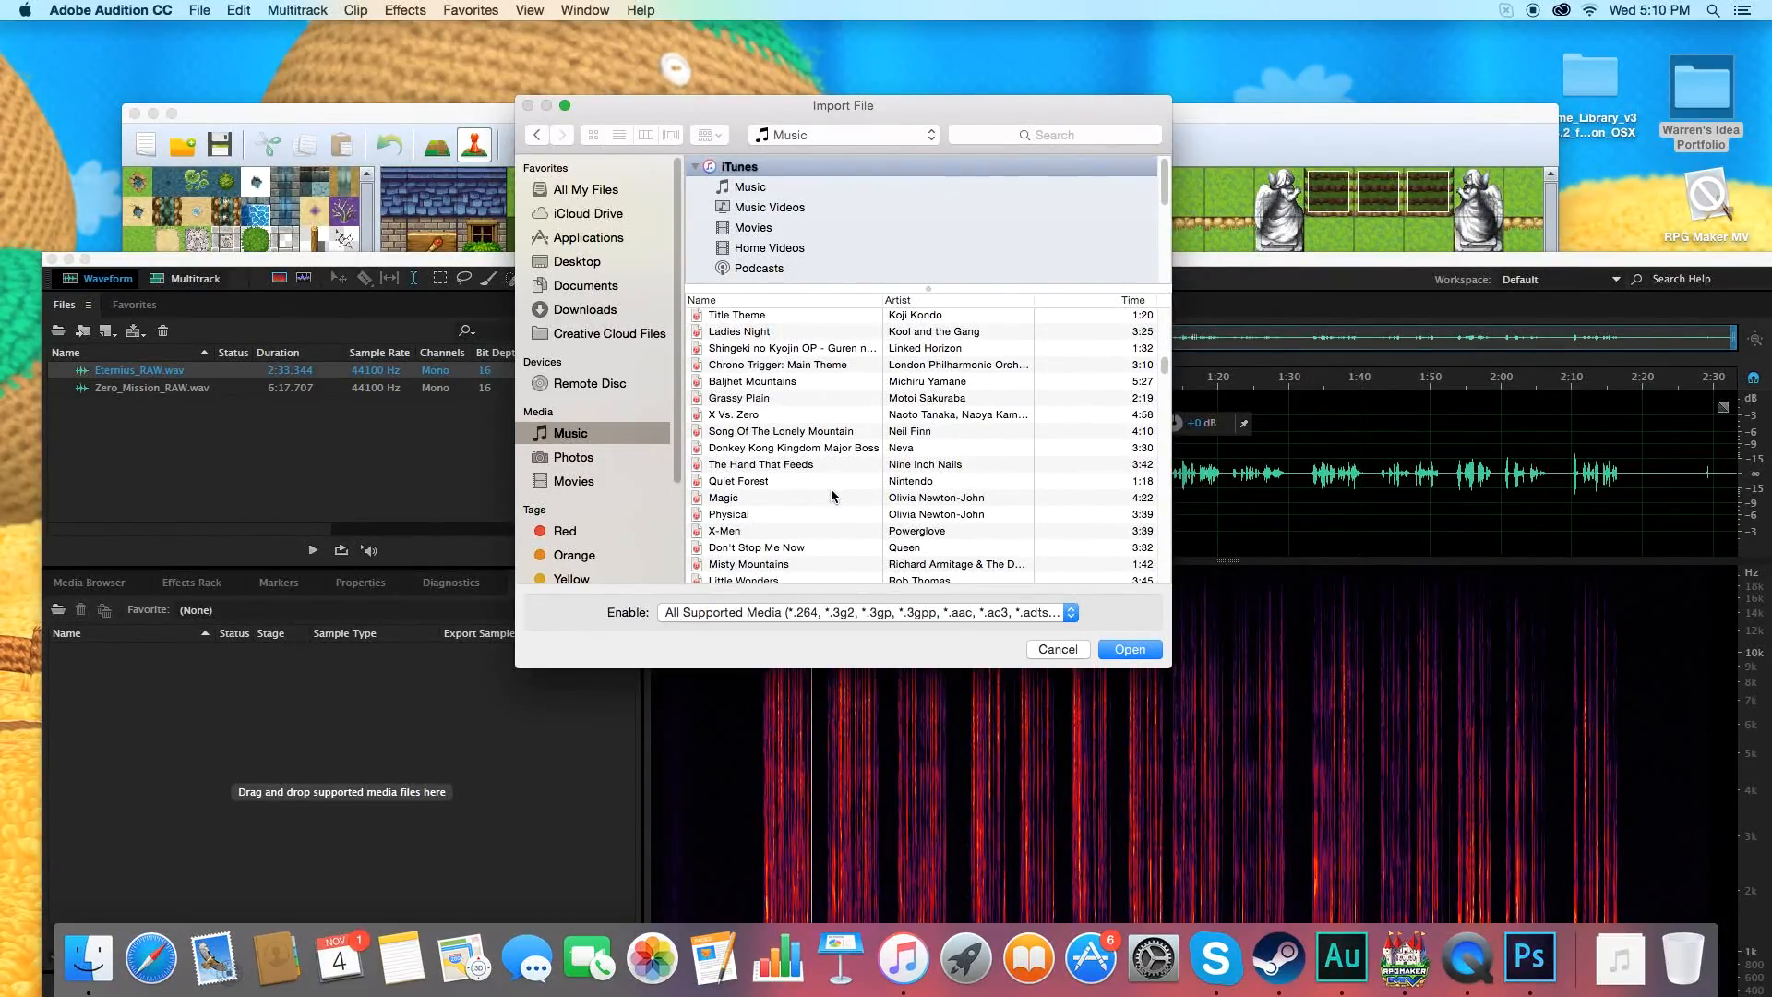
scroll(831, 494, down, 1)
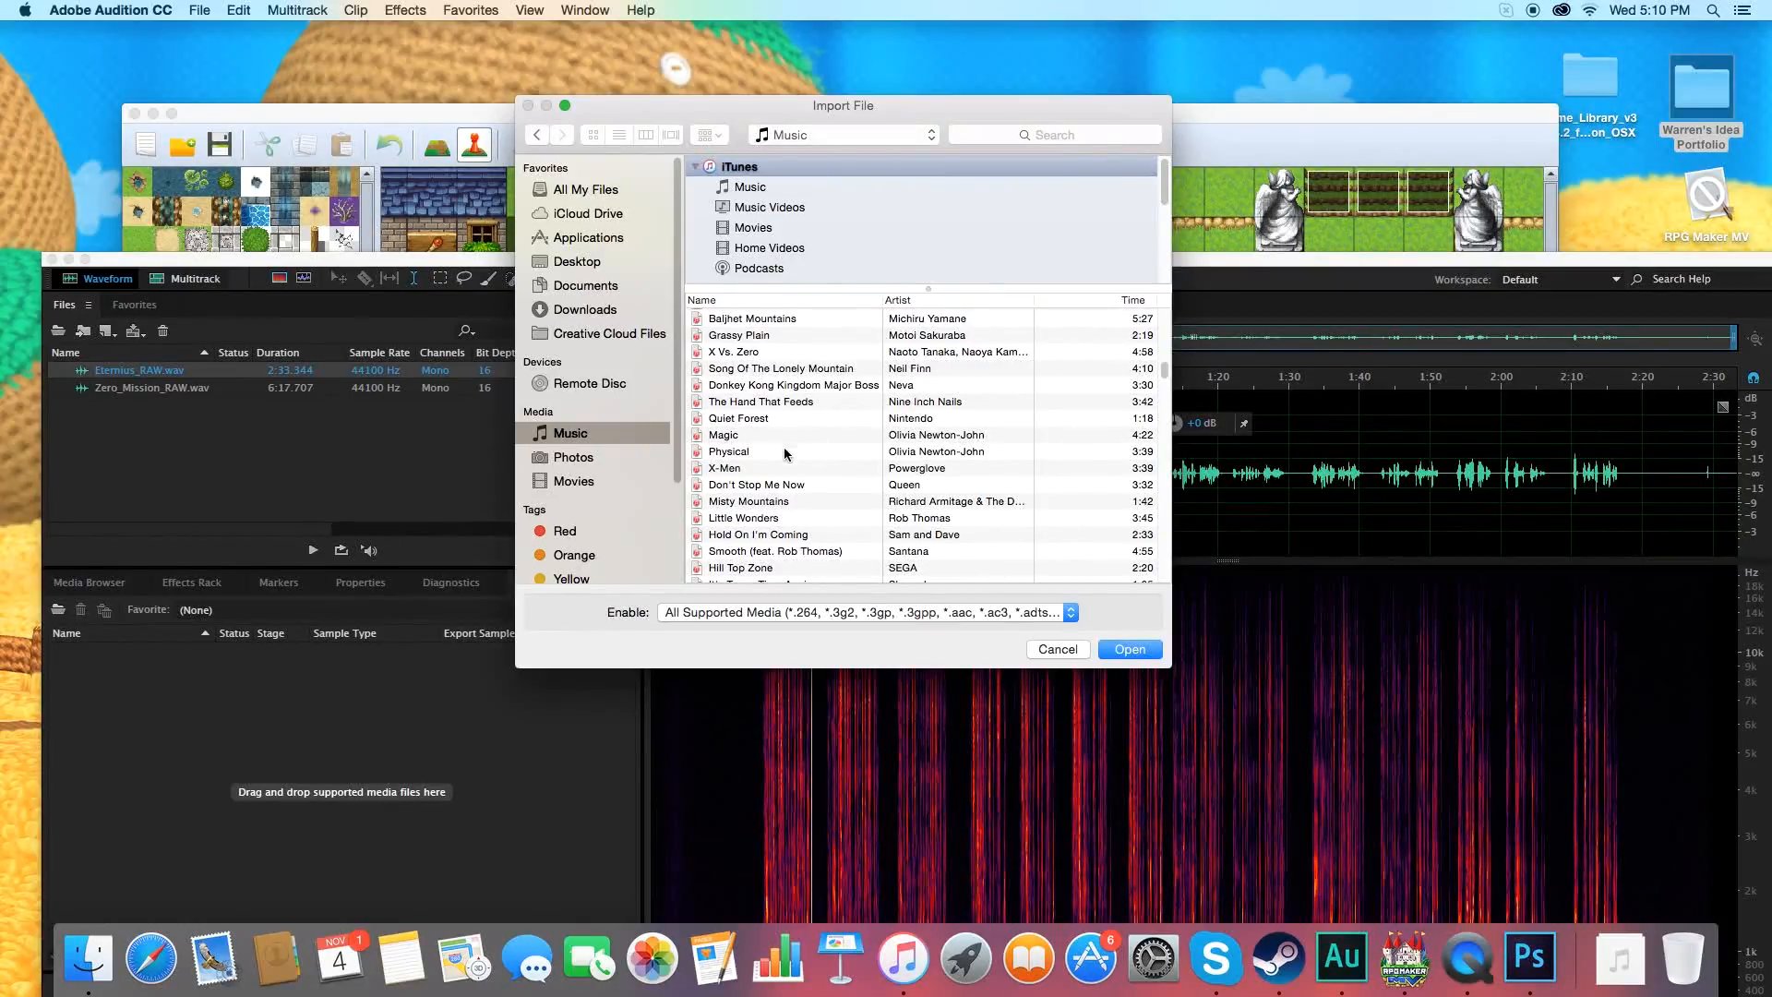
scroll(787, 452, down, 4)
scroll(791, 468, down, 3)
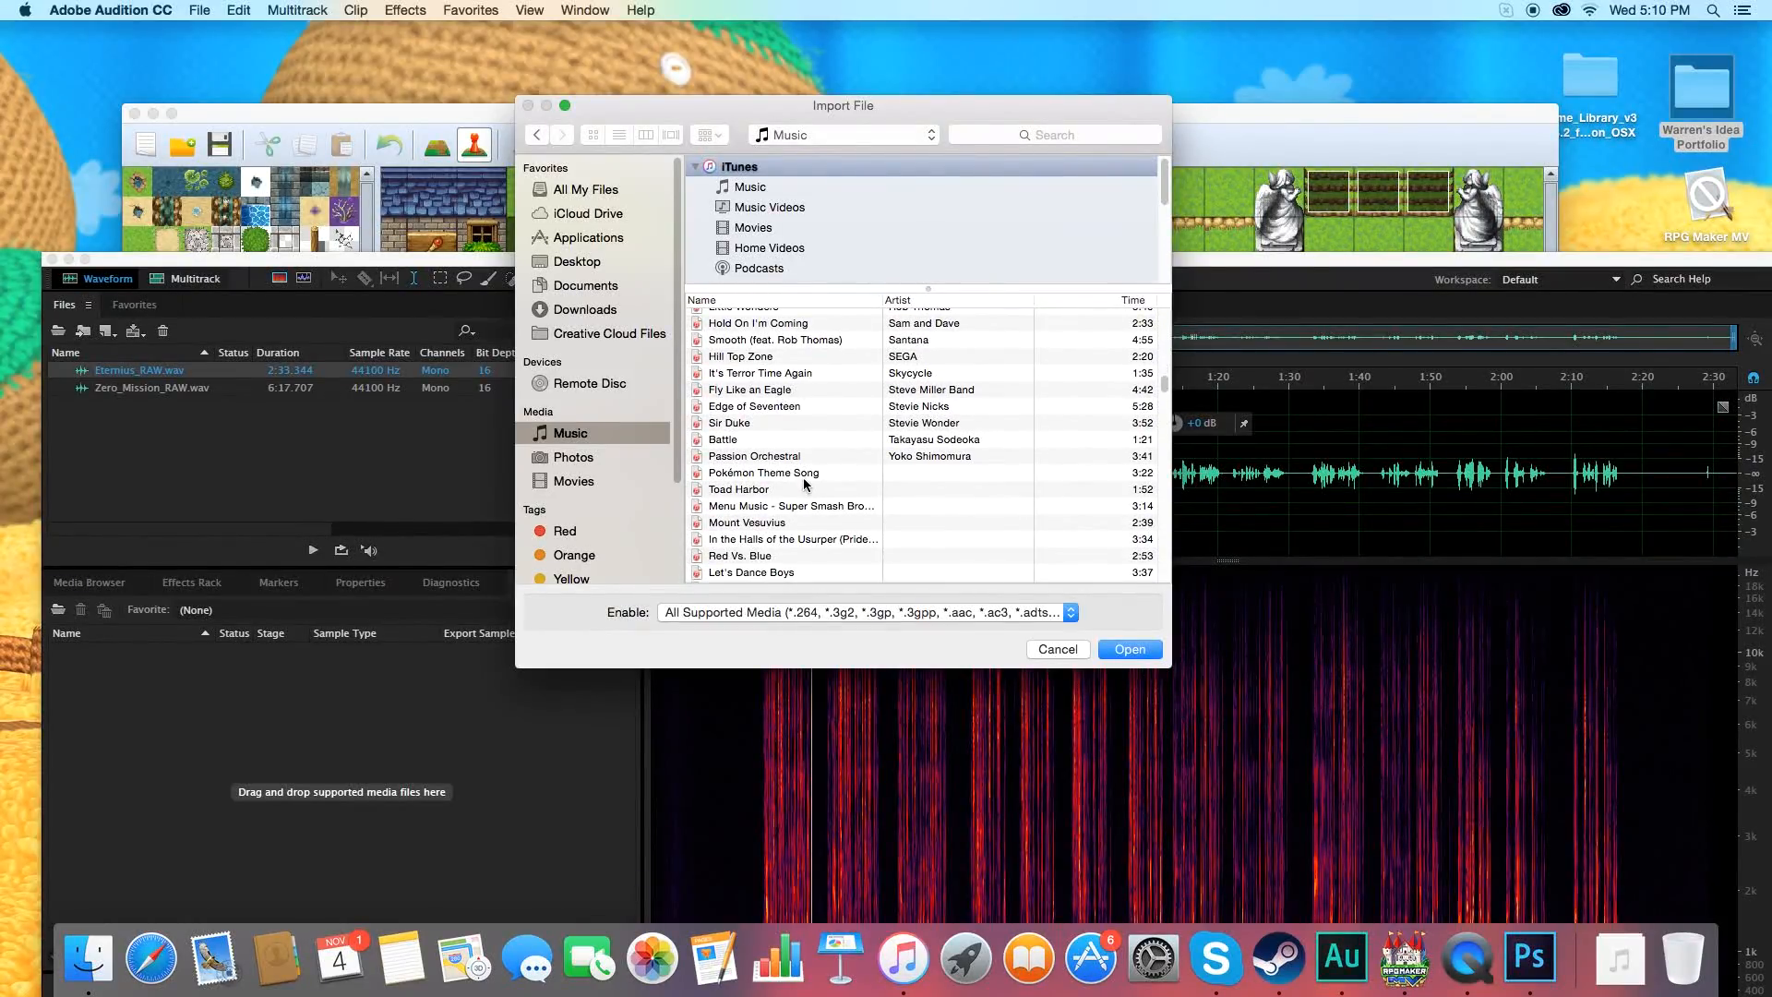
click(808, 496)
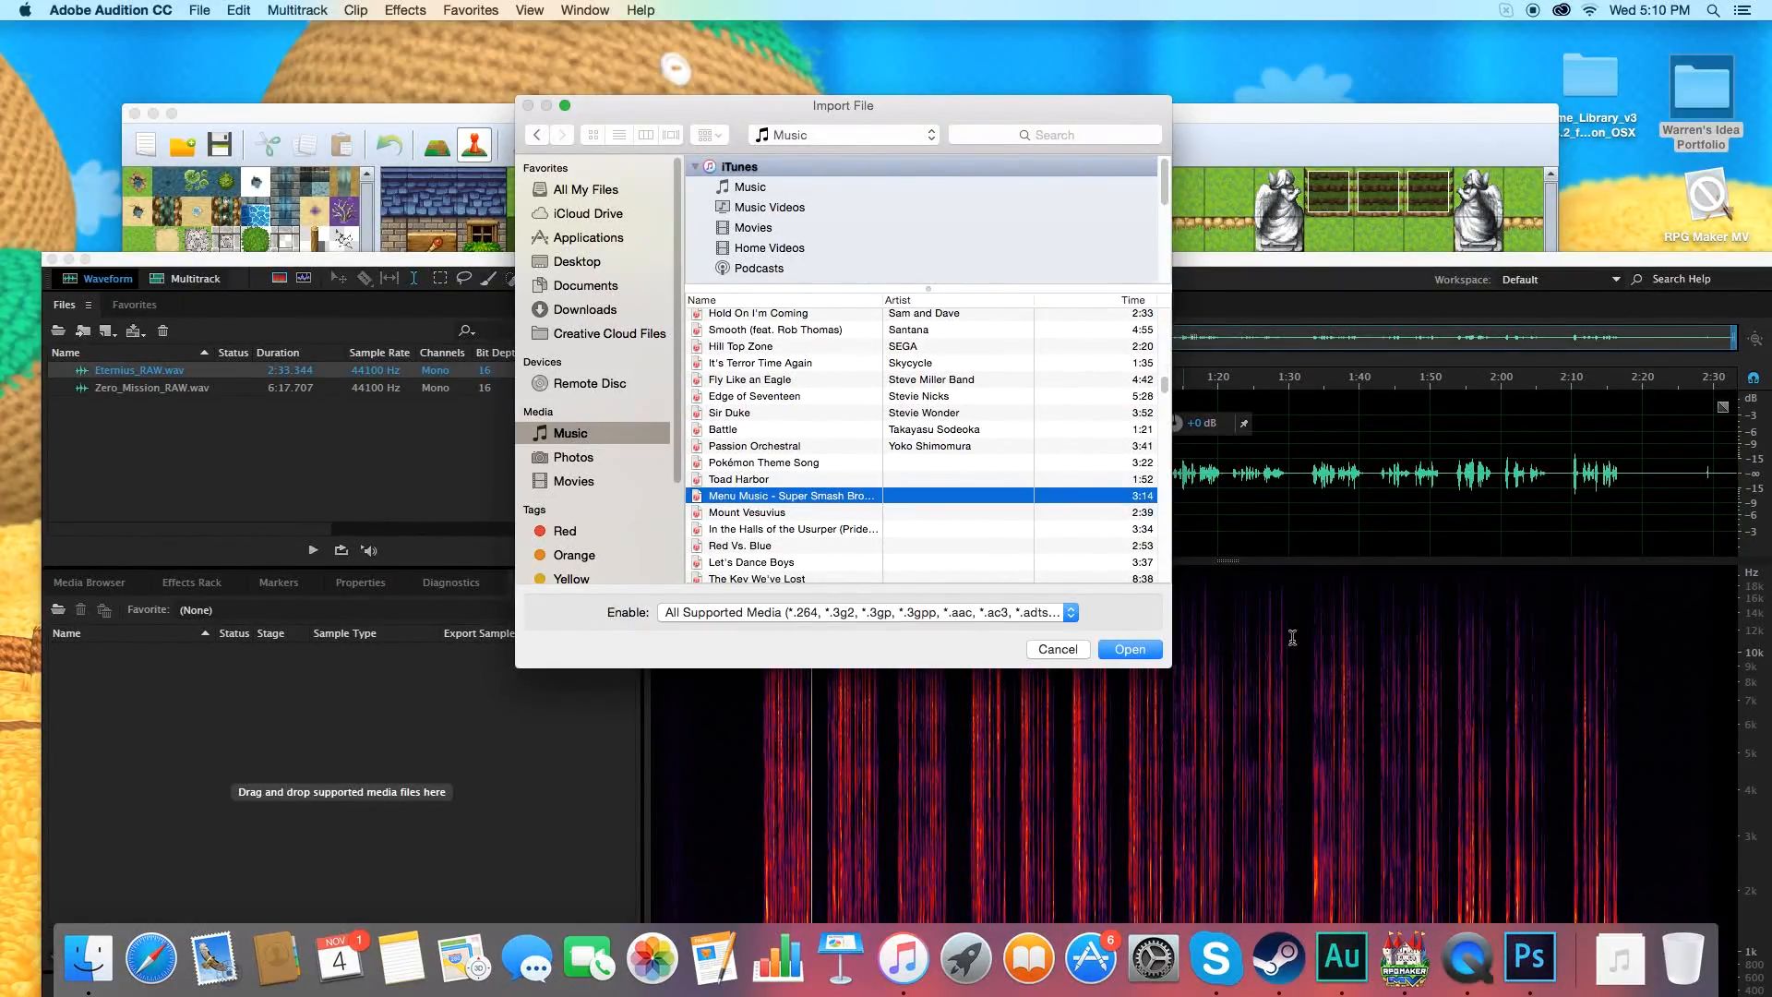
click(1132, 653)
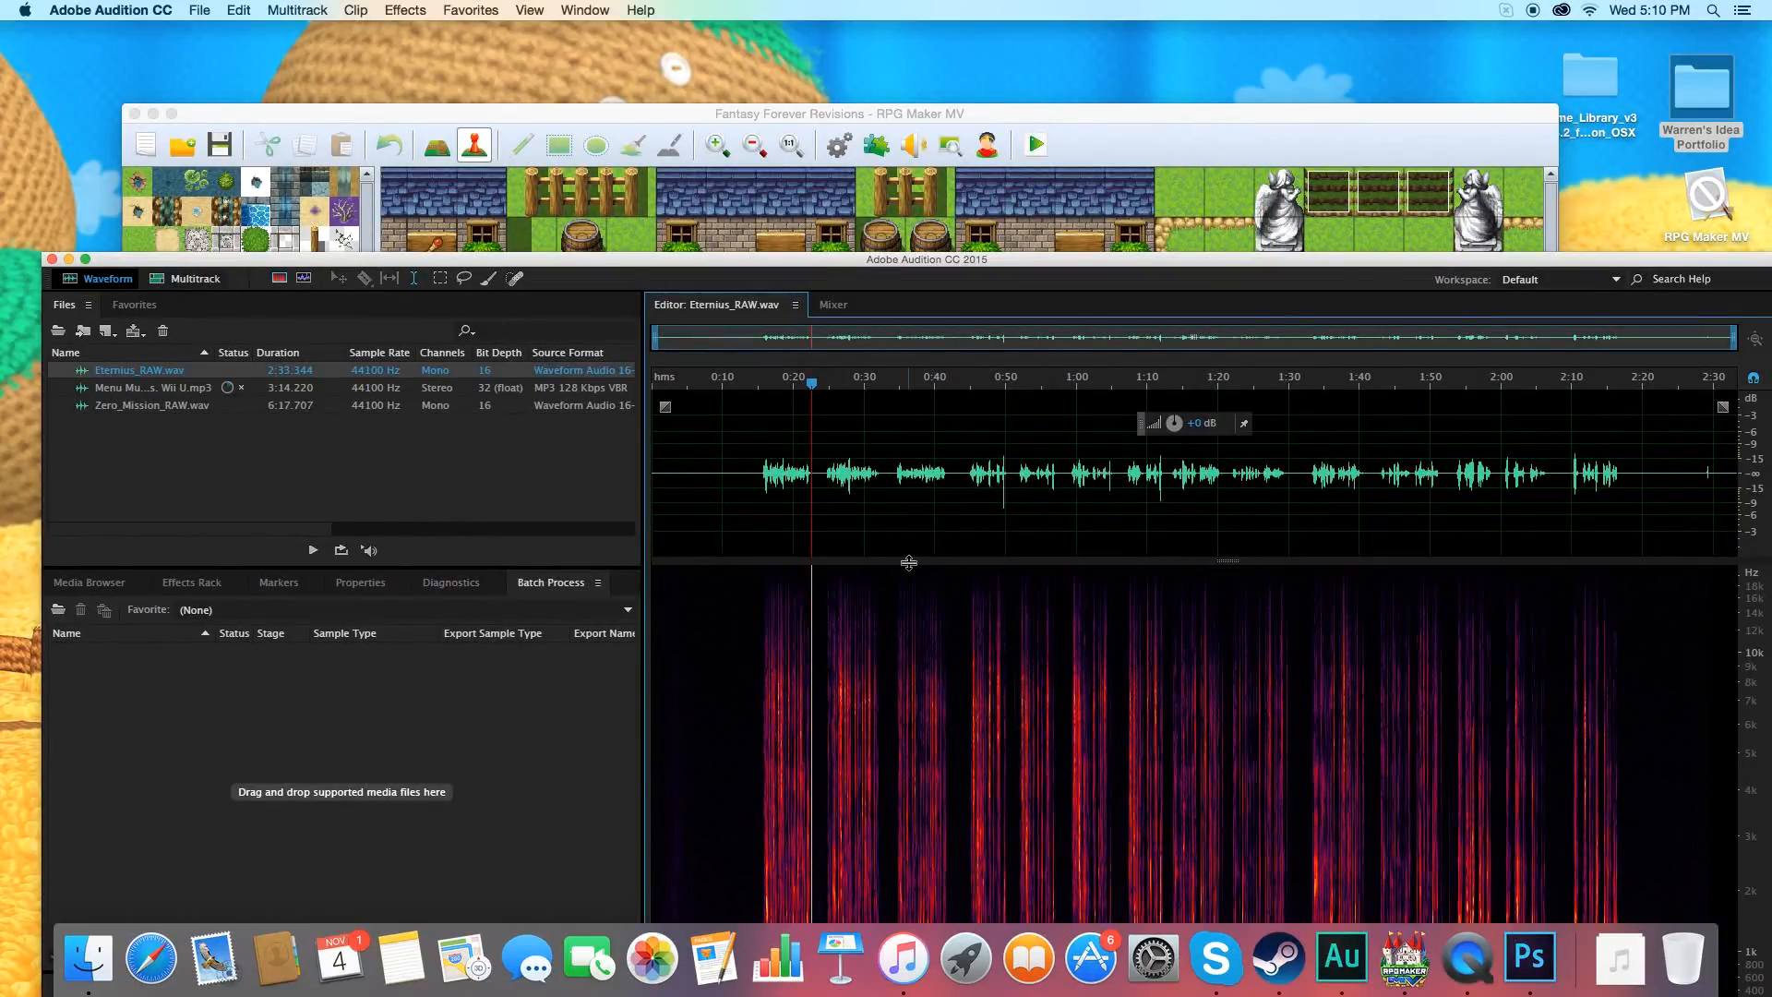
Open Menu Music - Super Smash Bros. Wii U.mp3 in the waveform editor and play it with the system volume raised.
double_click(153, 387)
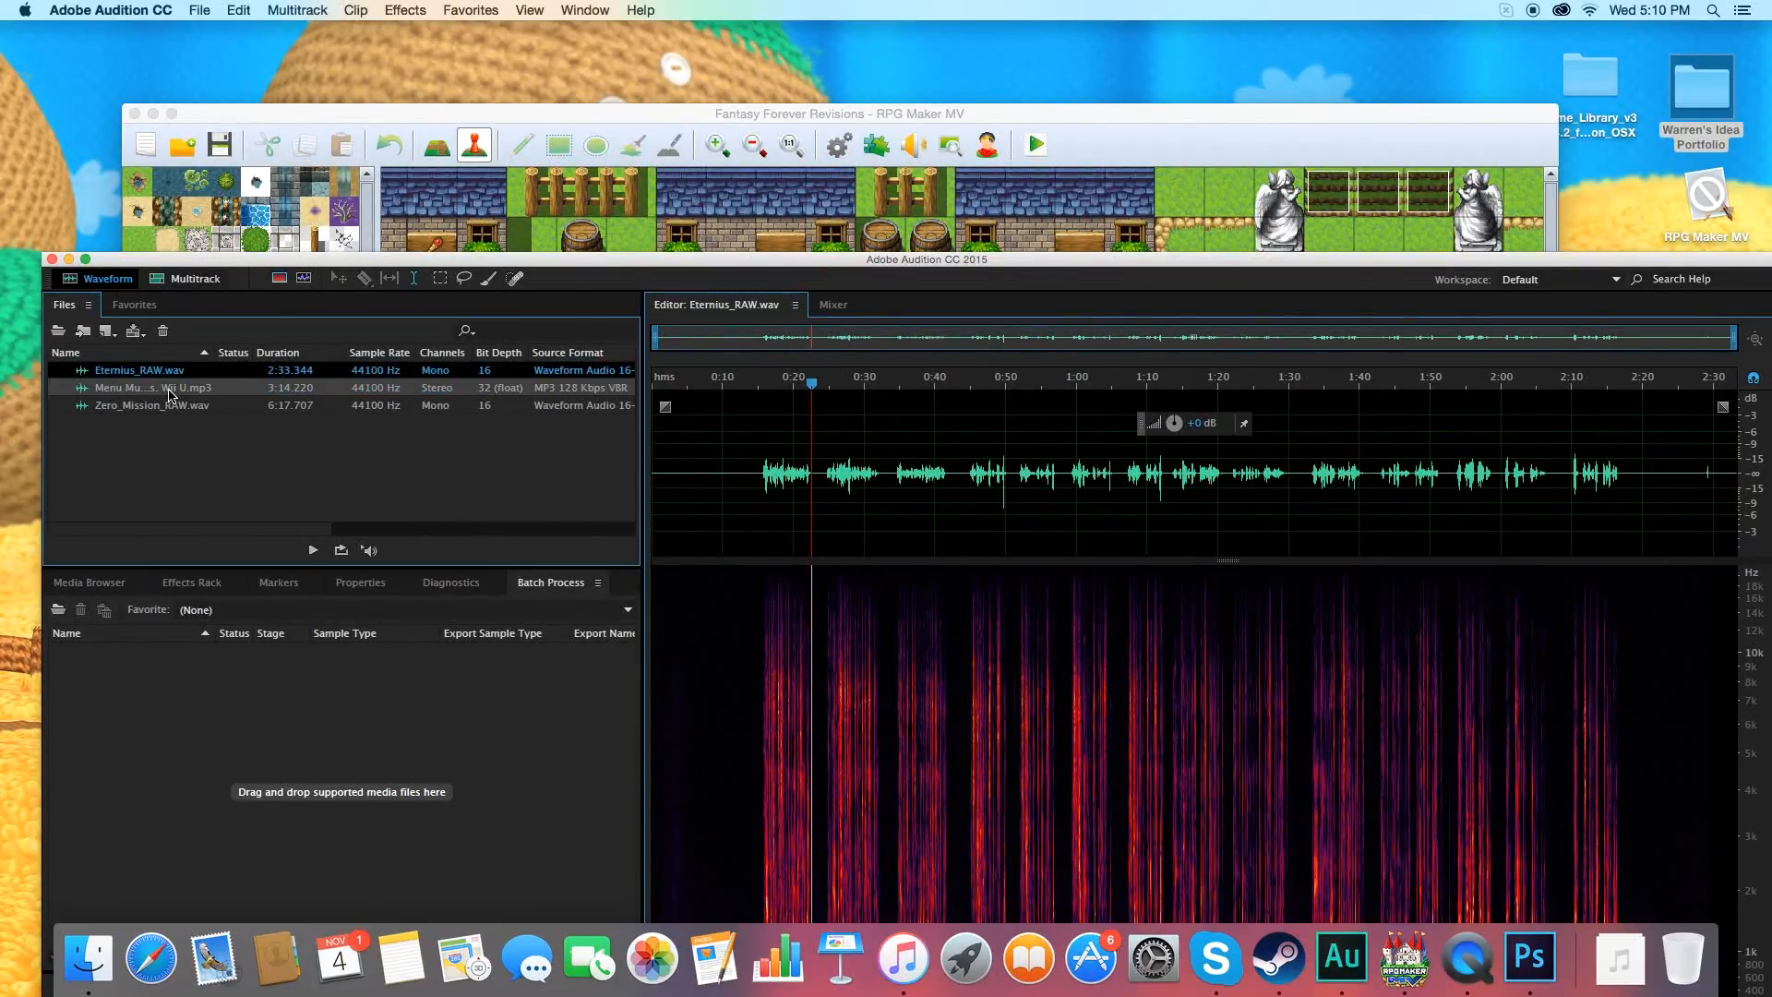
key(space)
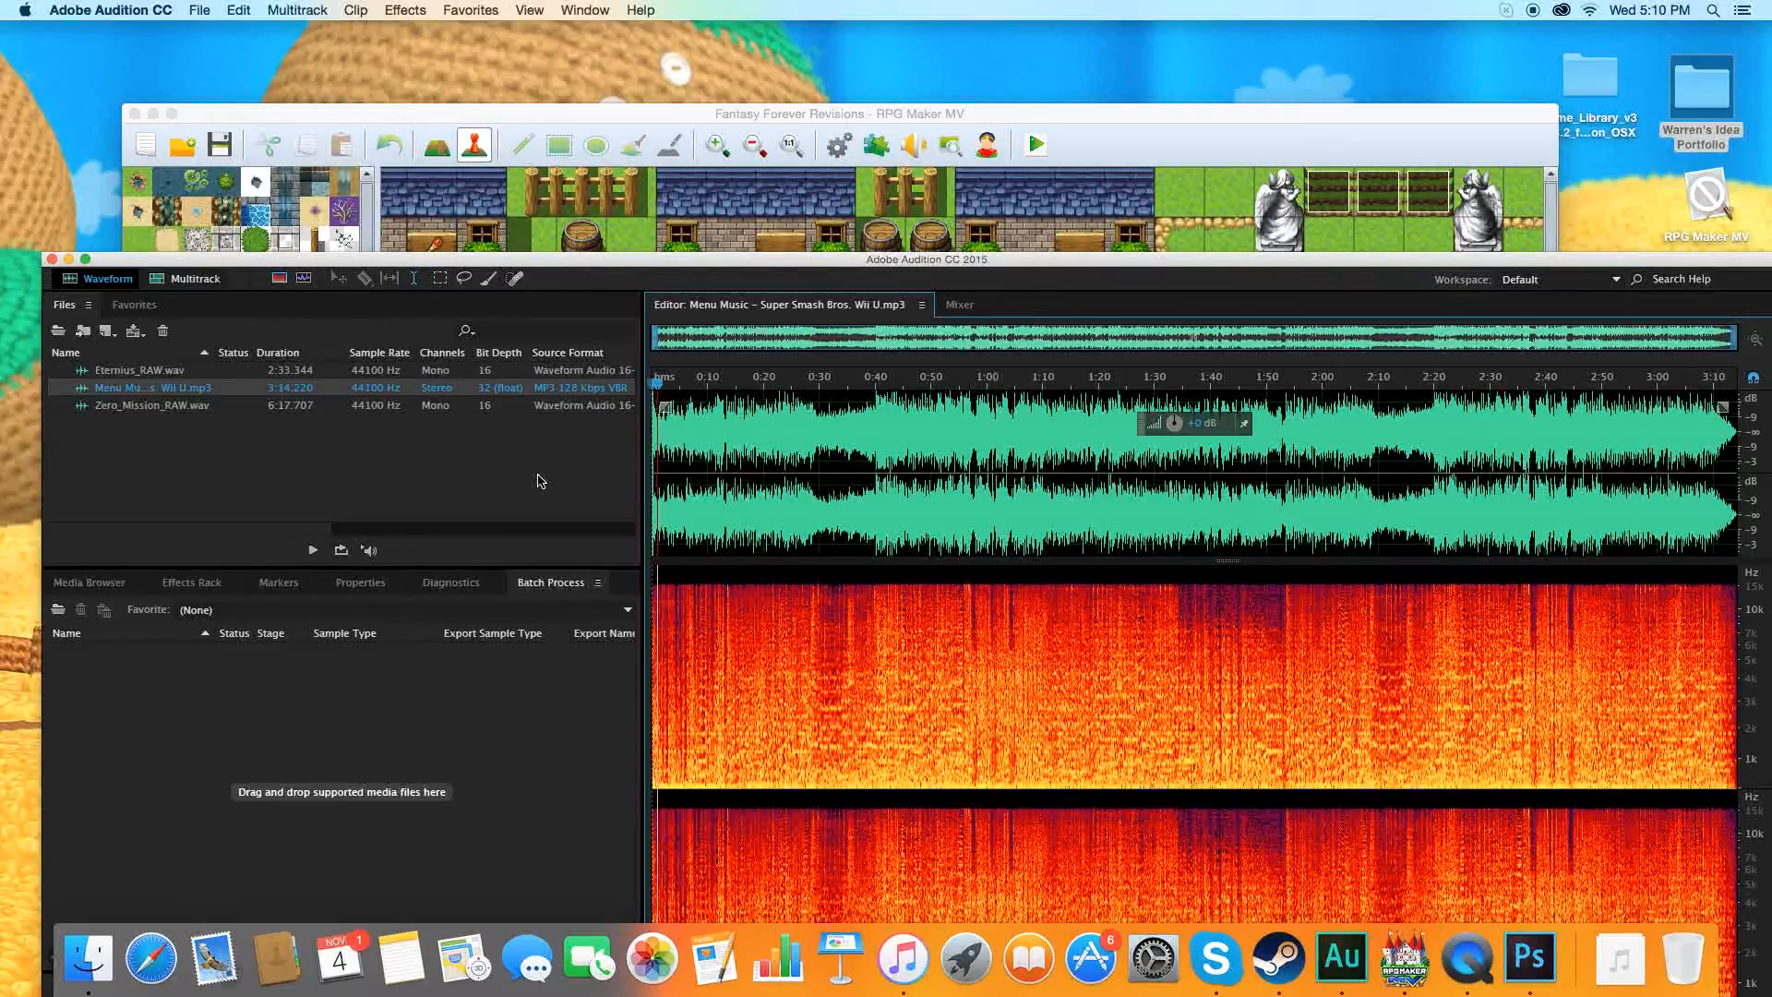
key(XF86AudioRaiseVolume)
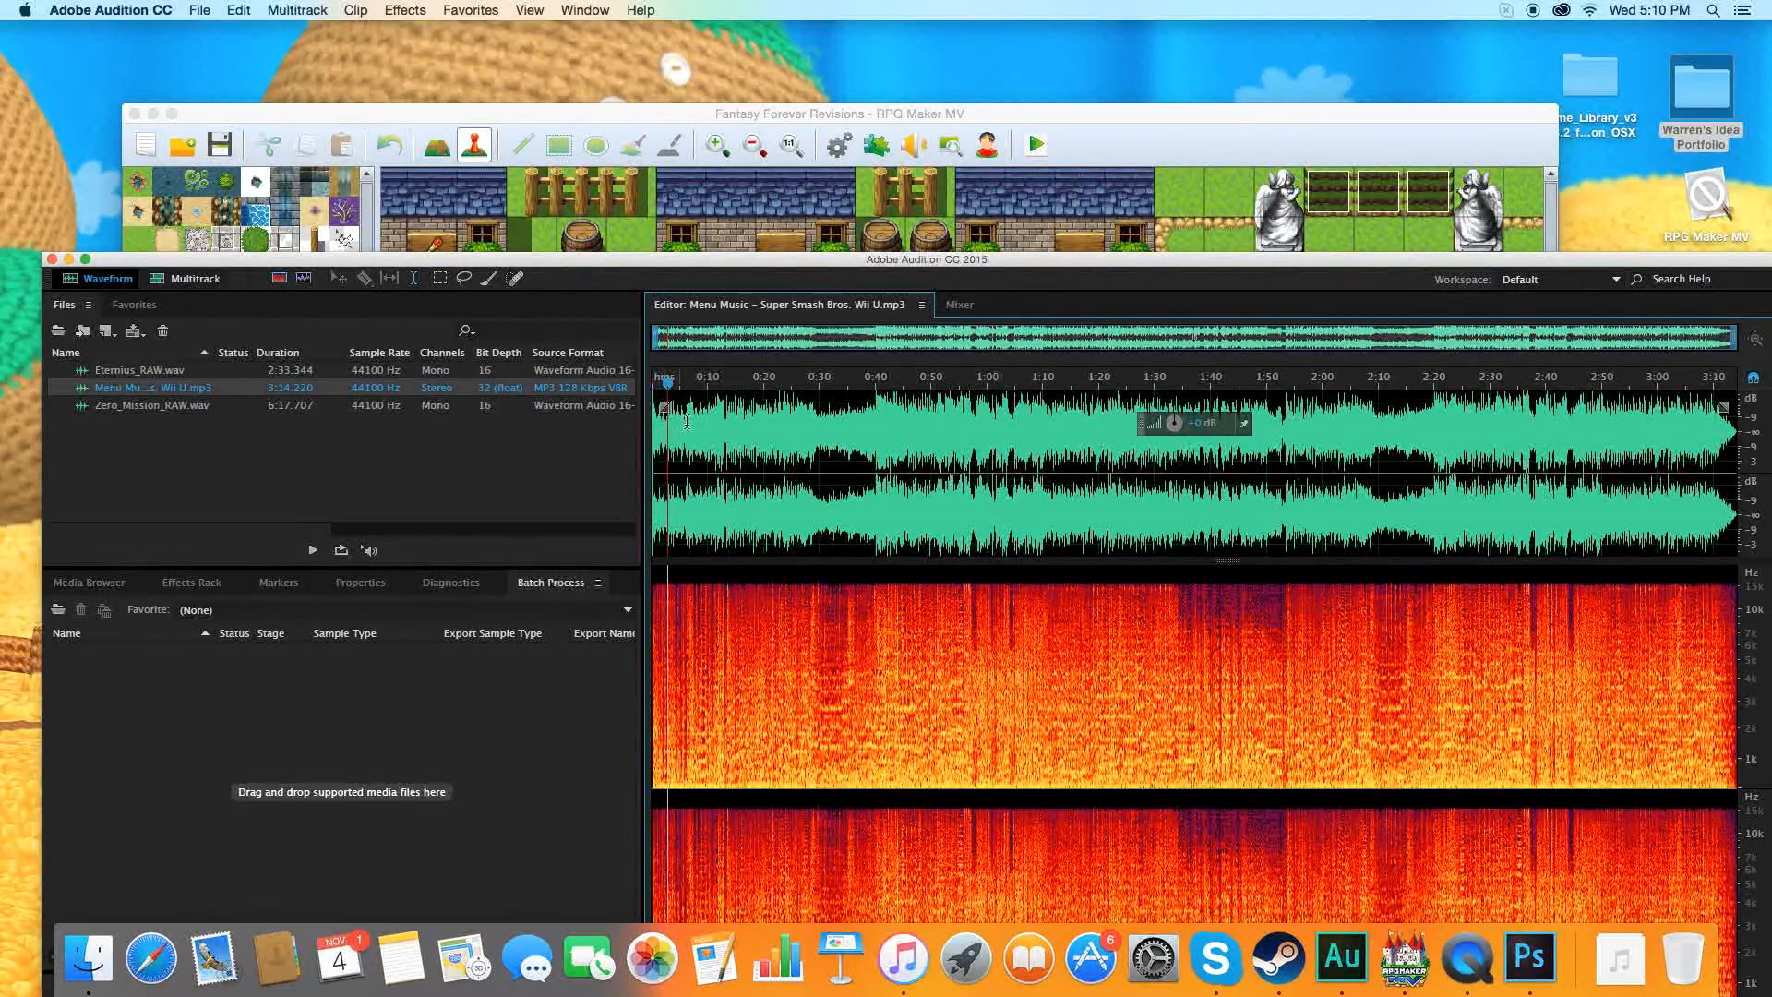
Select the entire track, start exporting it as a file, and open the choice of file formats while browsing for the save location.
key(super+a)
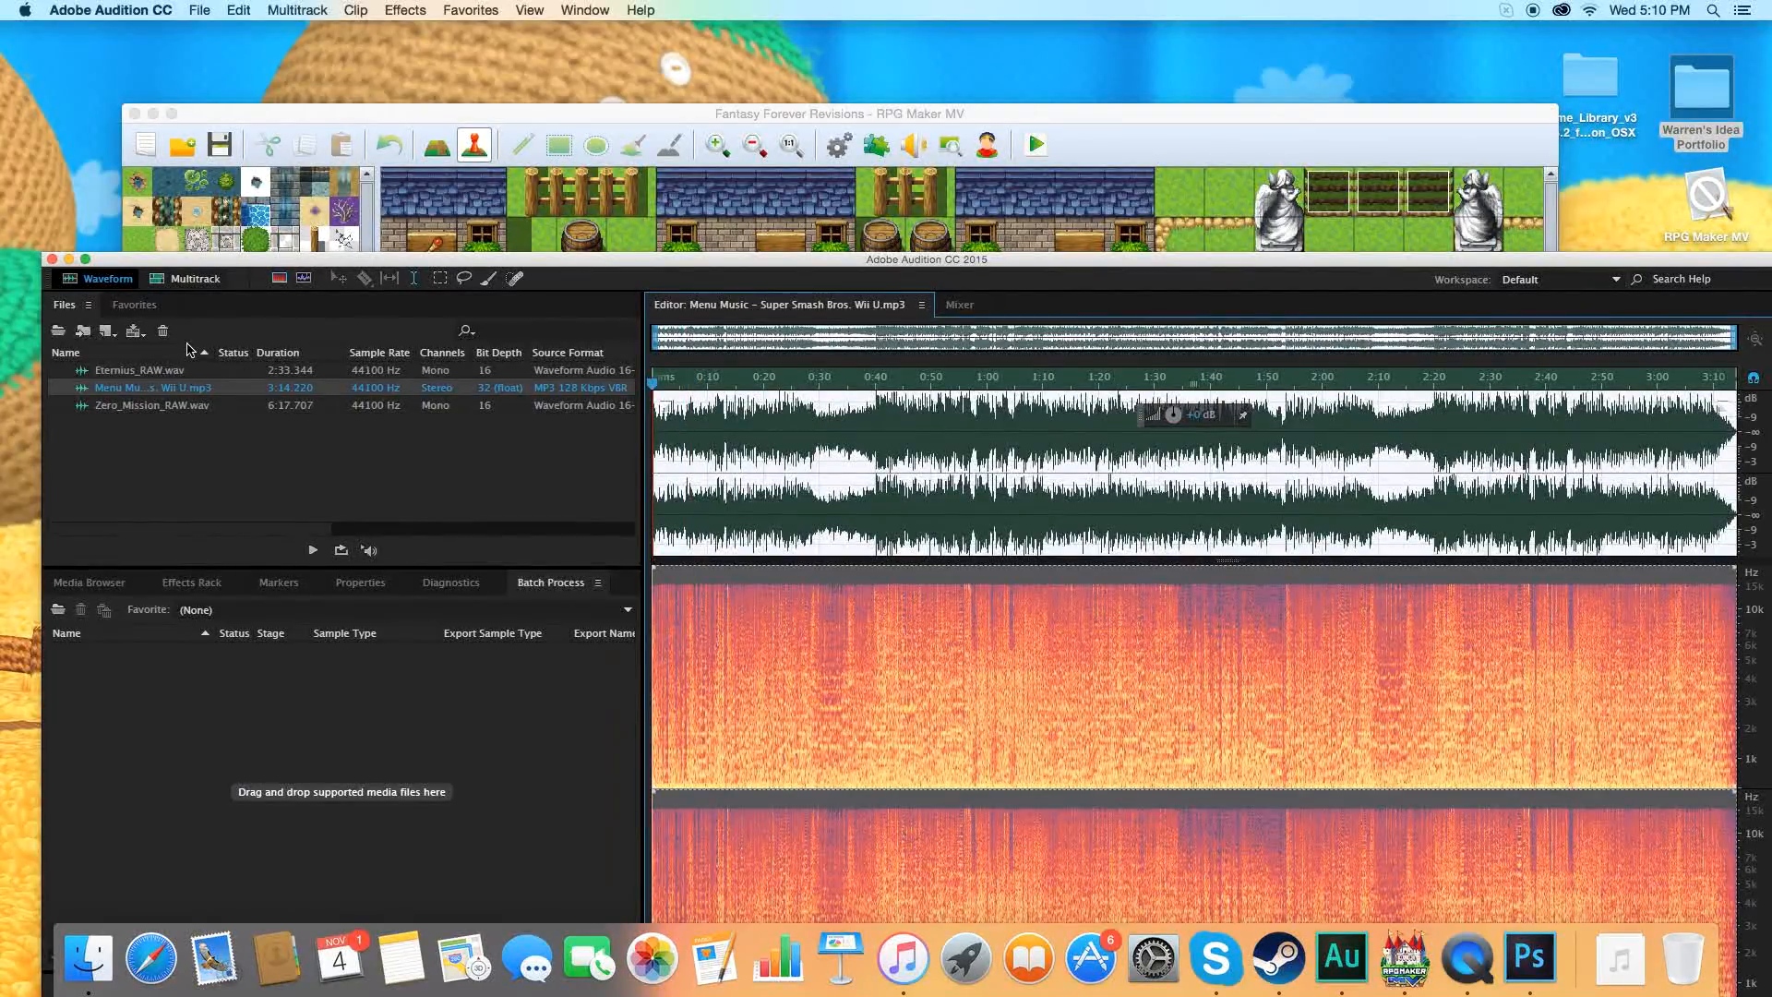
click(199, 9)
mouse_move(263, 340)
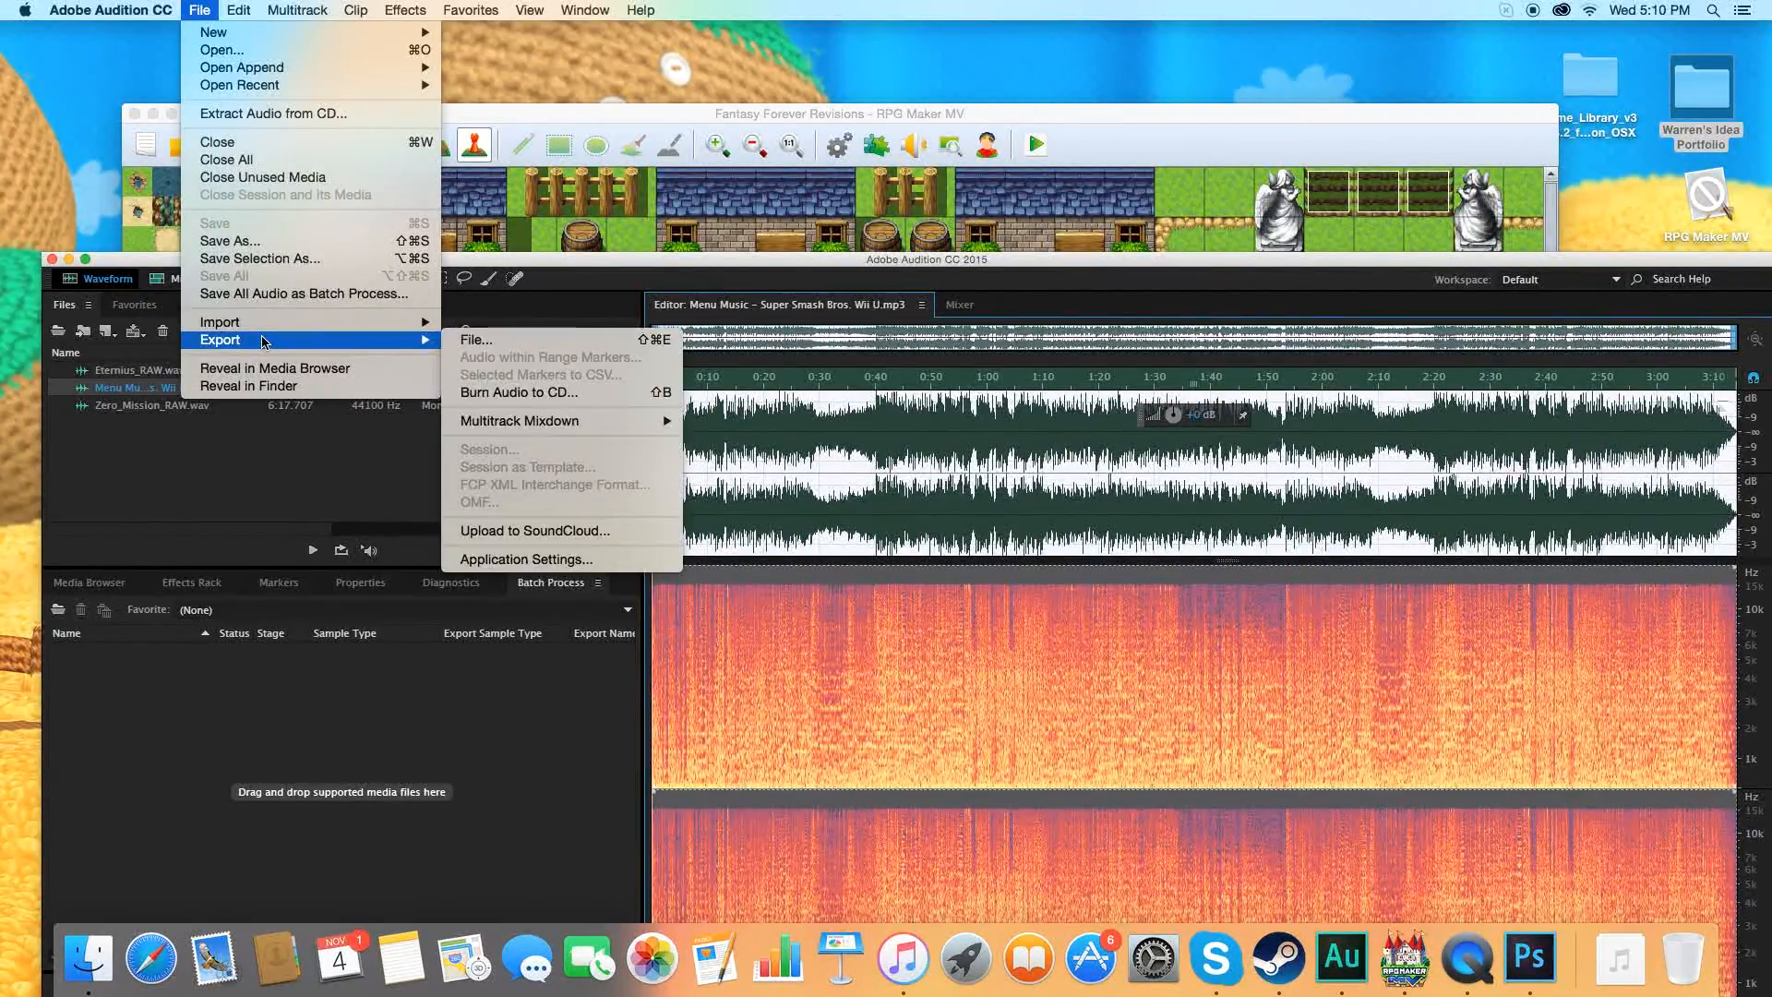
click(473, 340)
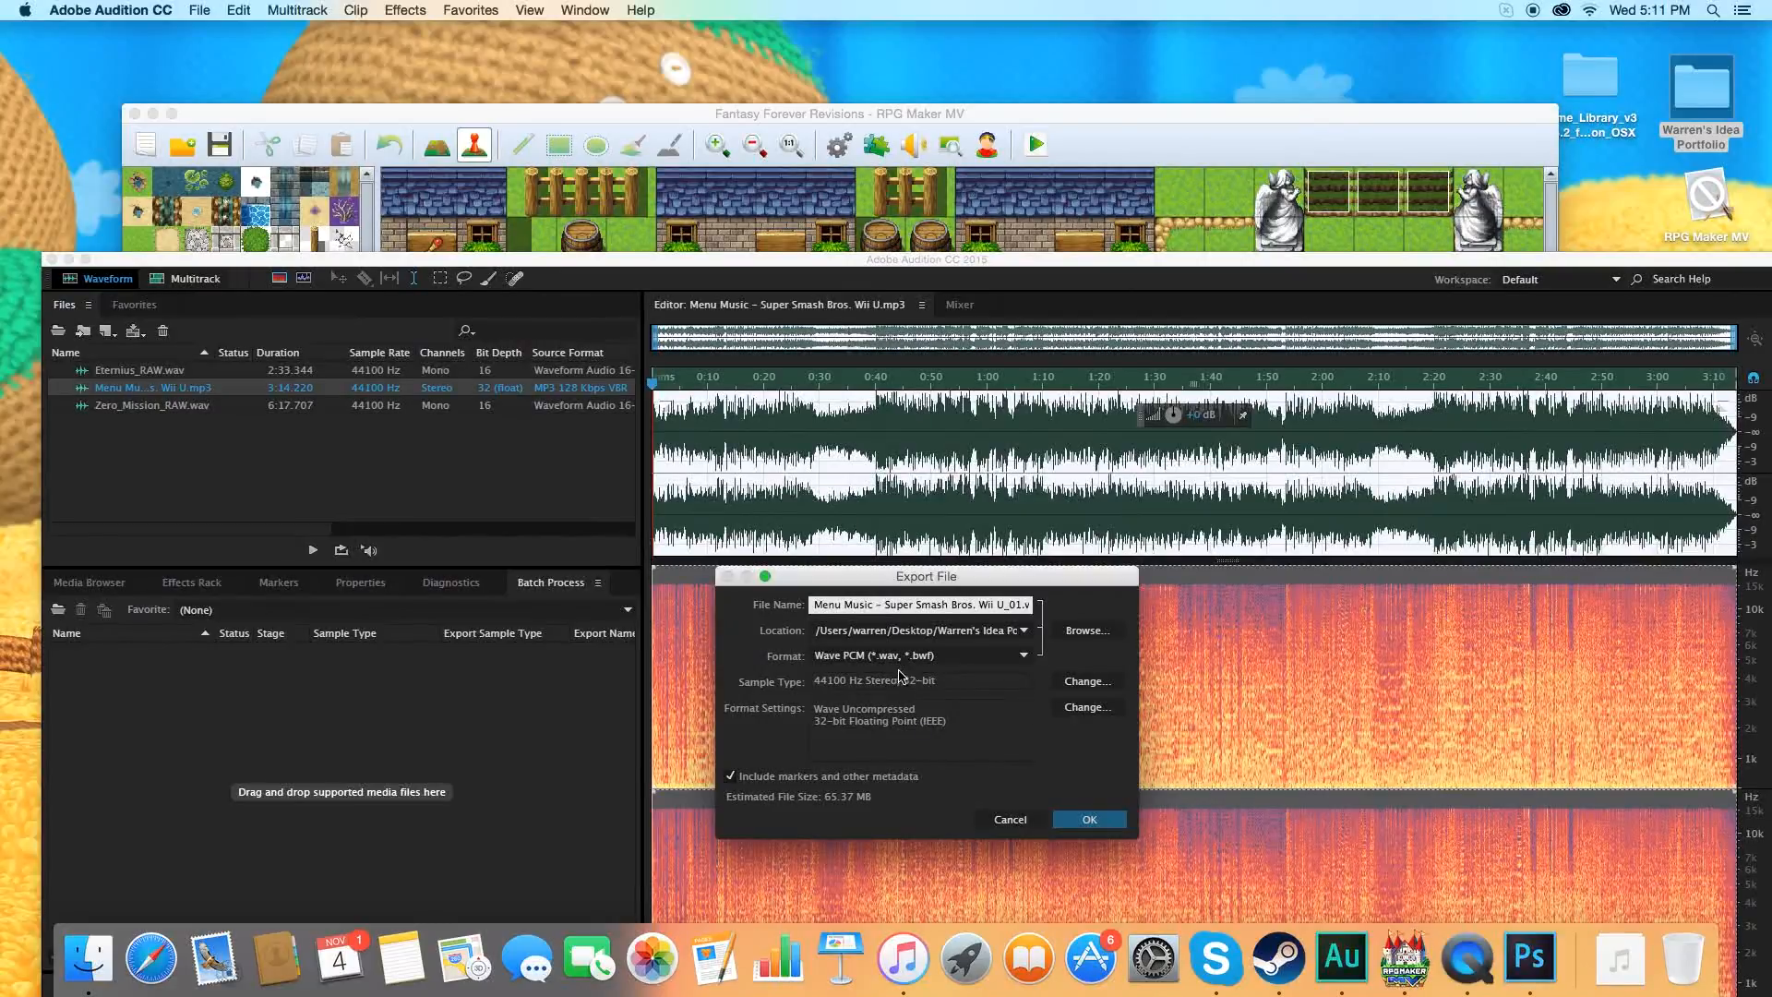
click(1076, 633)
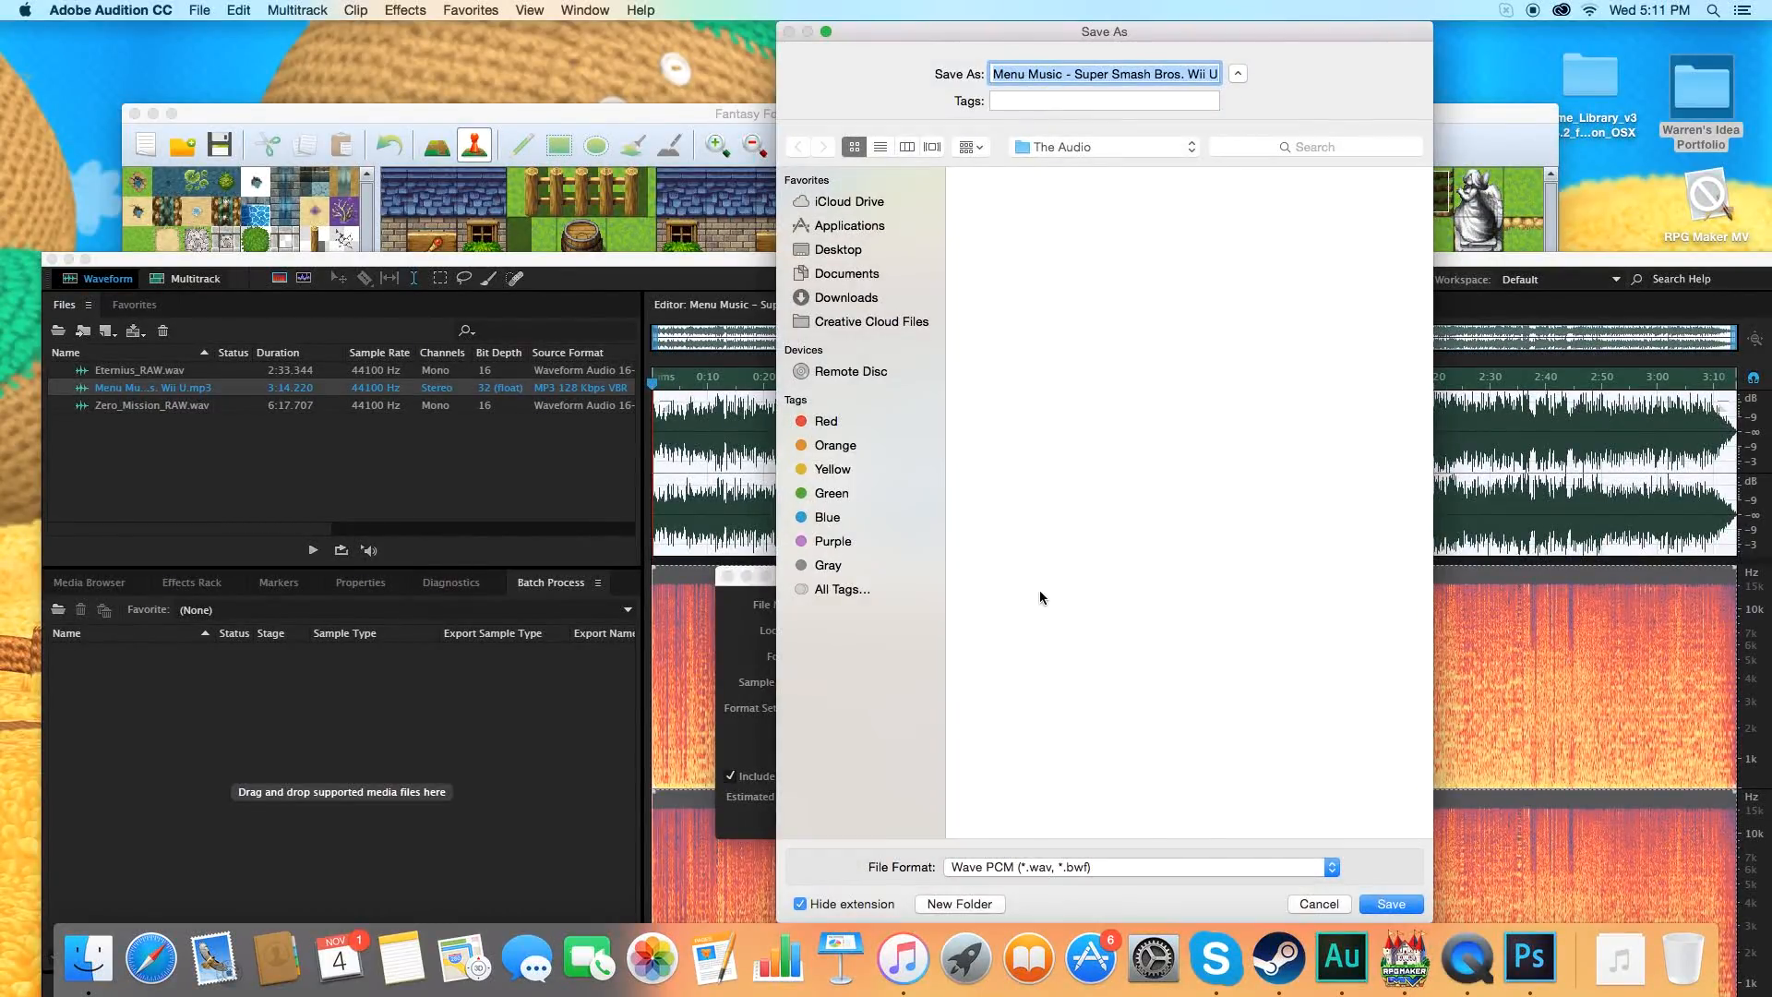
click(1275, 865)
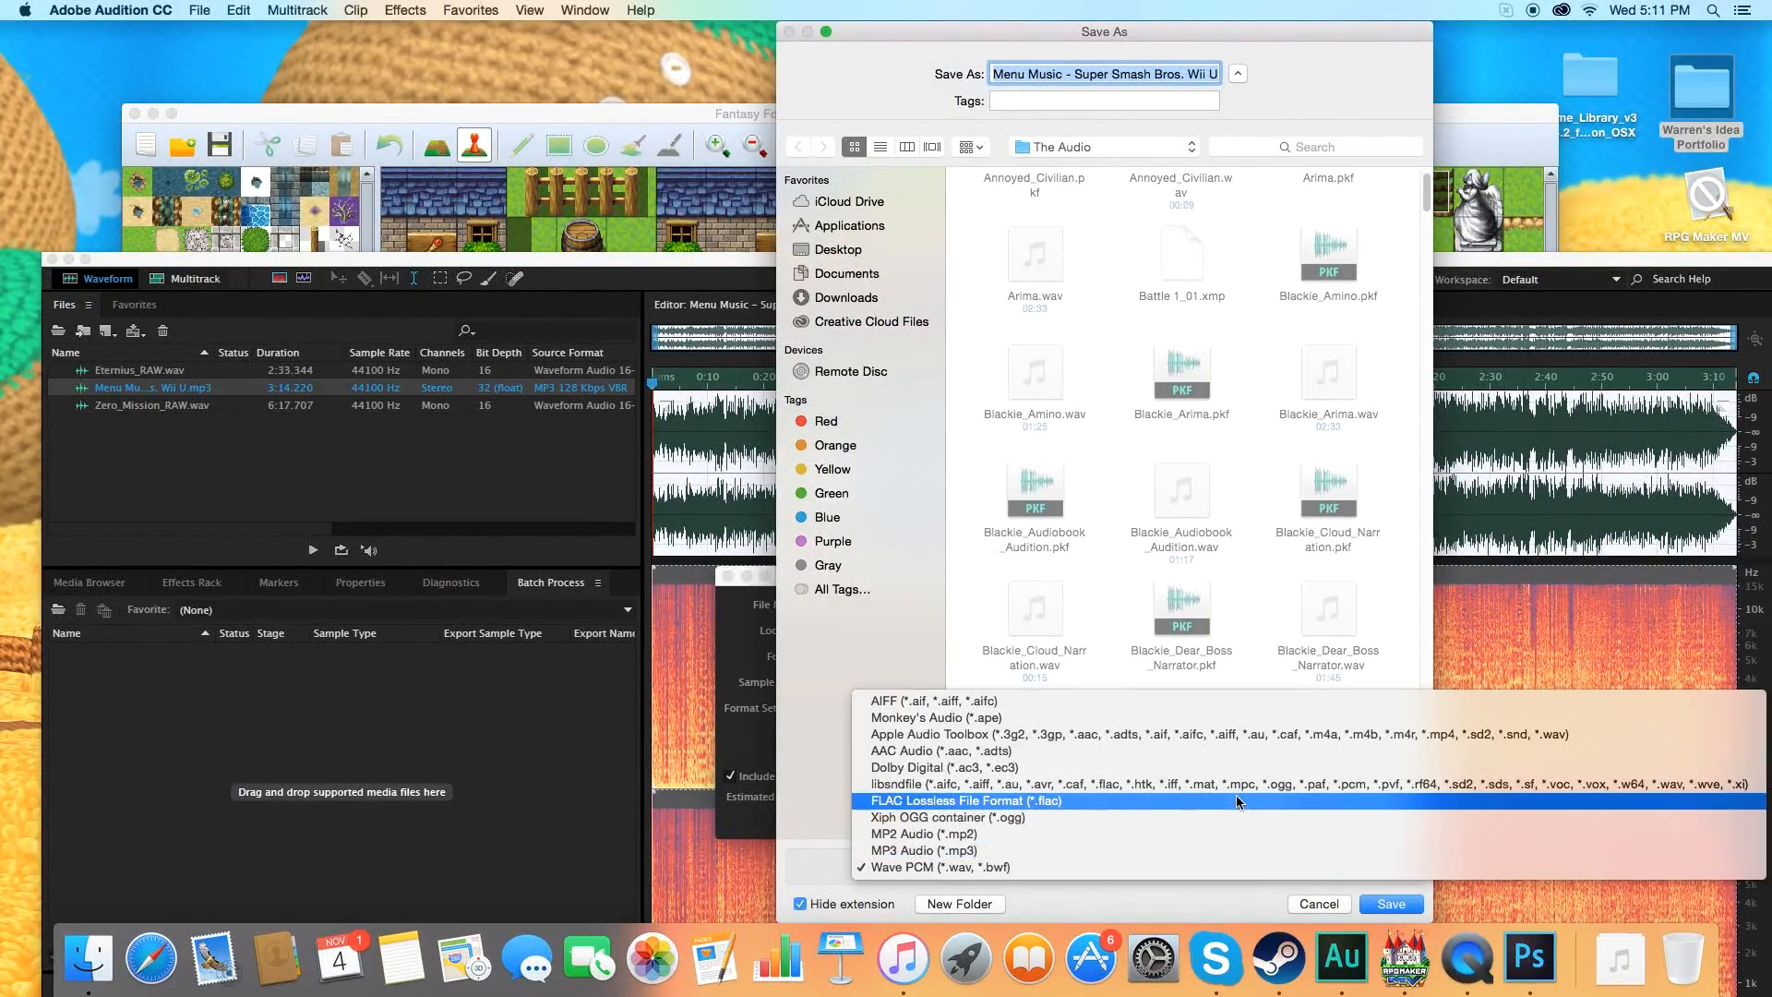
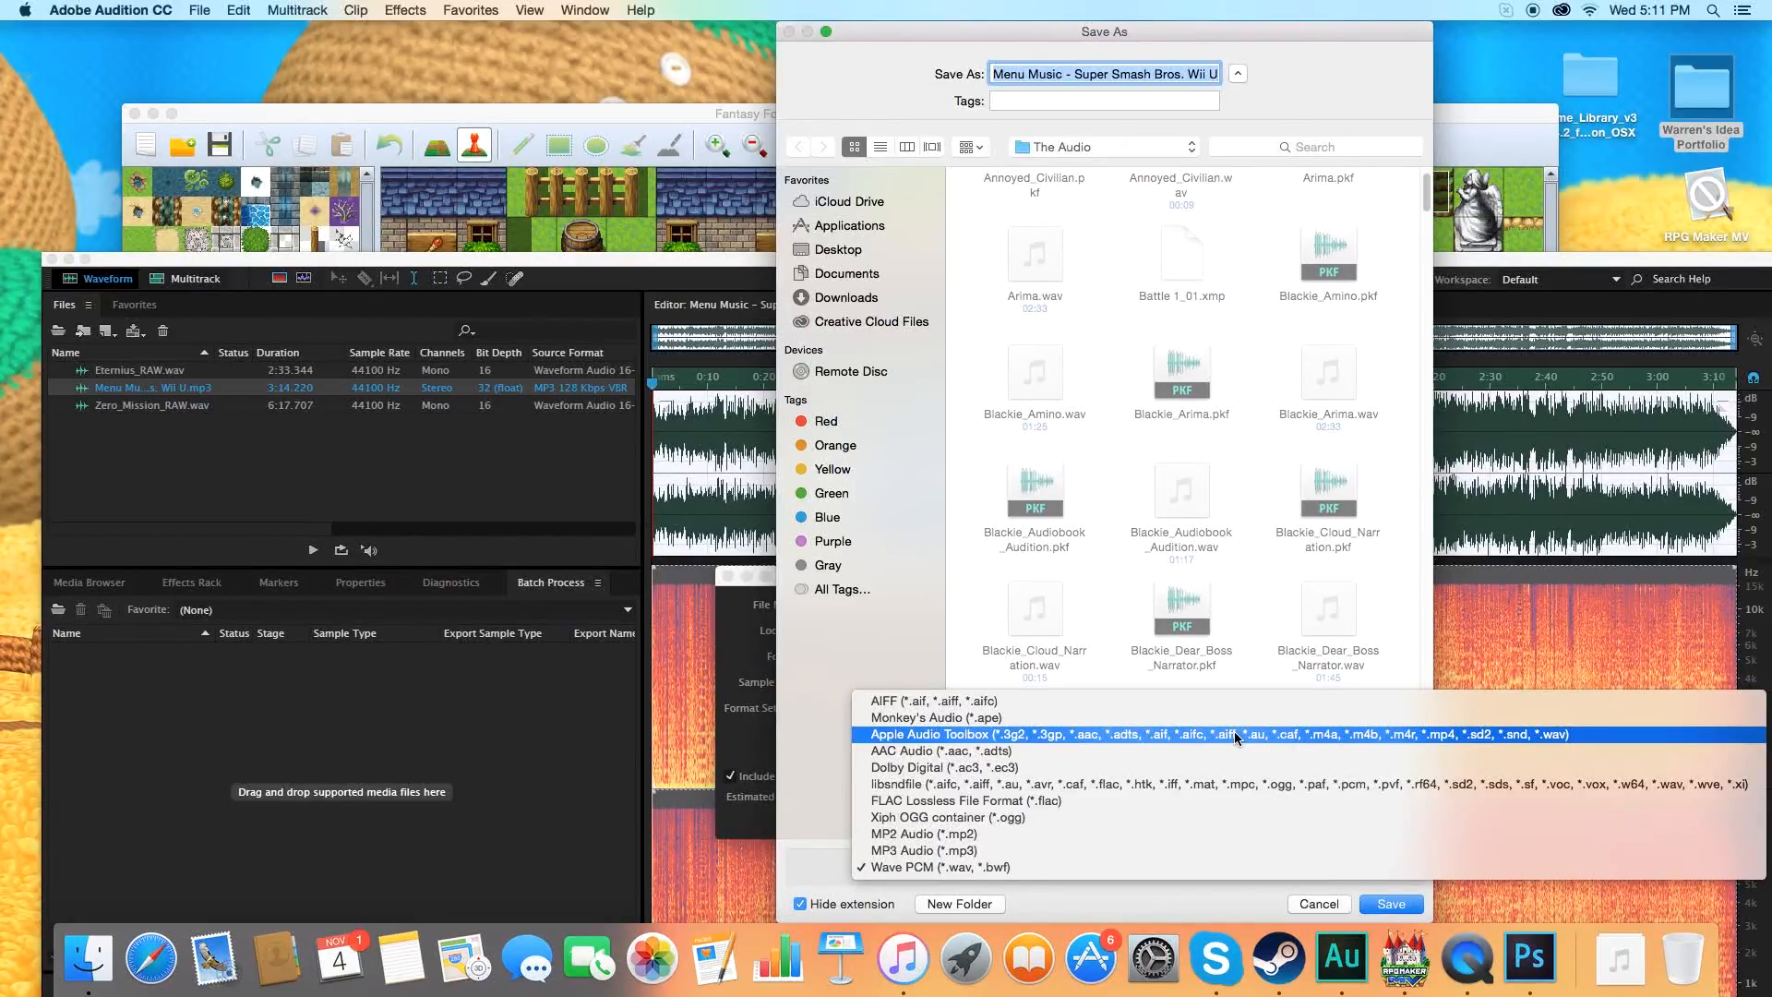
Export the track in Apple Audio Toolbox format to the audio/bgm folder of Fantasy Forever Revisions under Documents/Games, accepting lossy compression.
click(1237, 737)
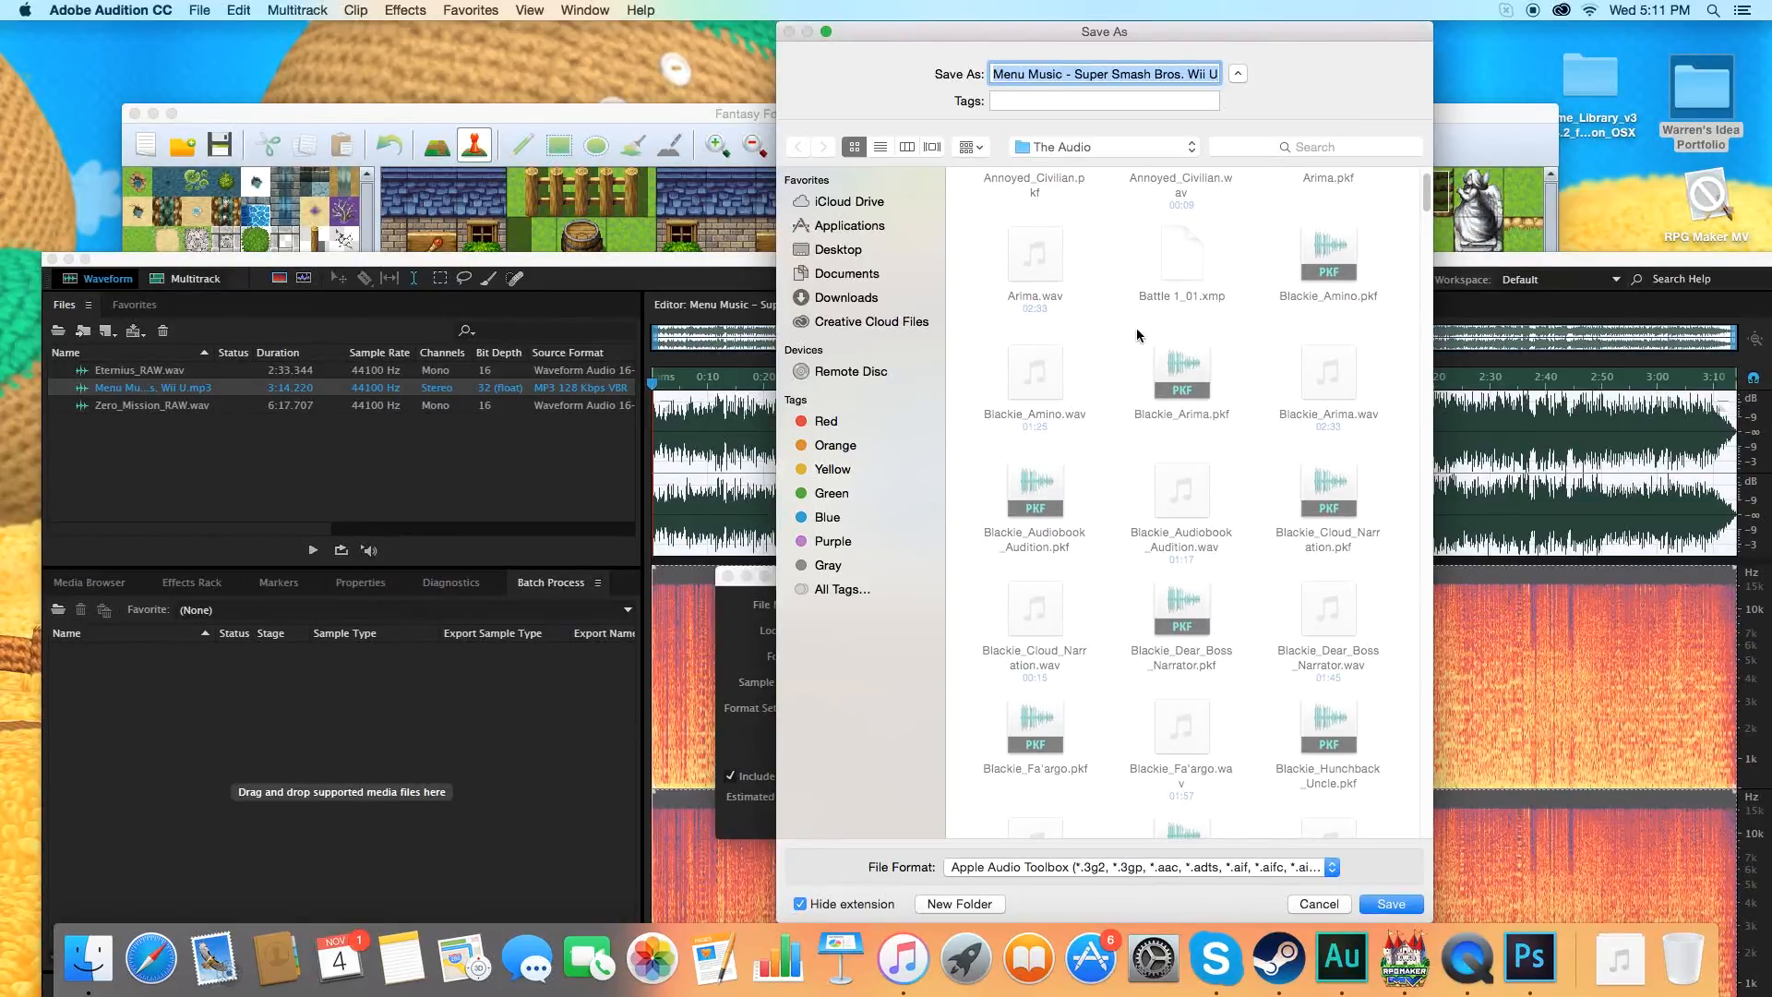
scroll(1131, 358, up, 2)
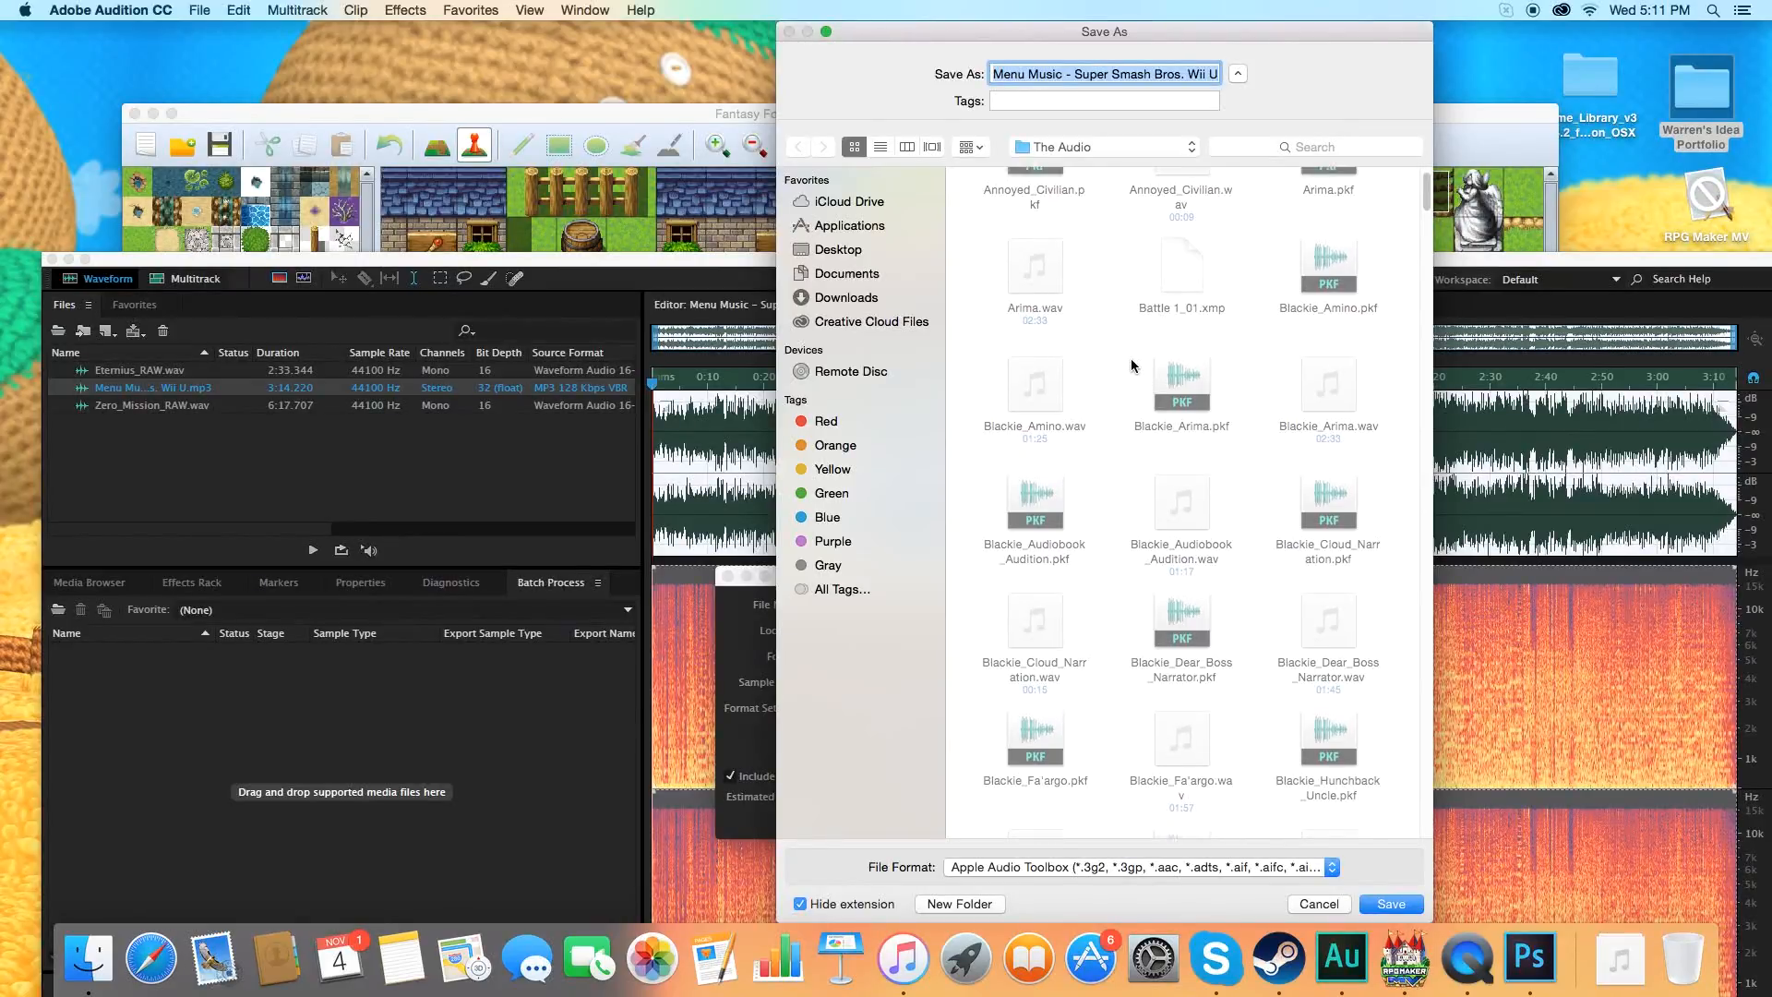
click(1082, 148)
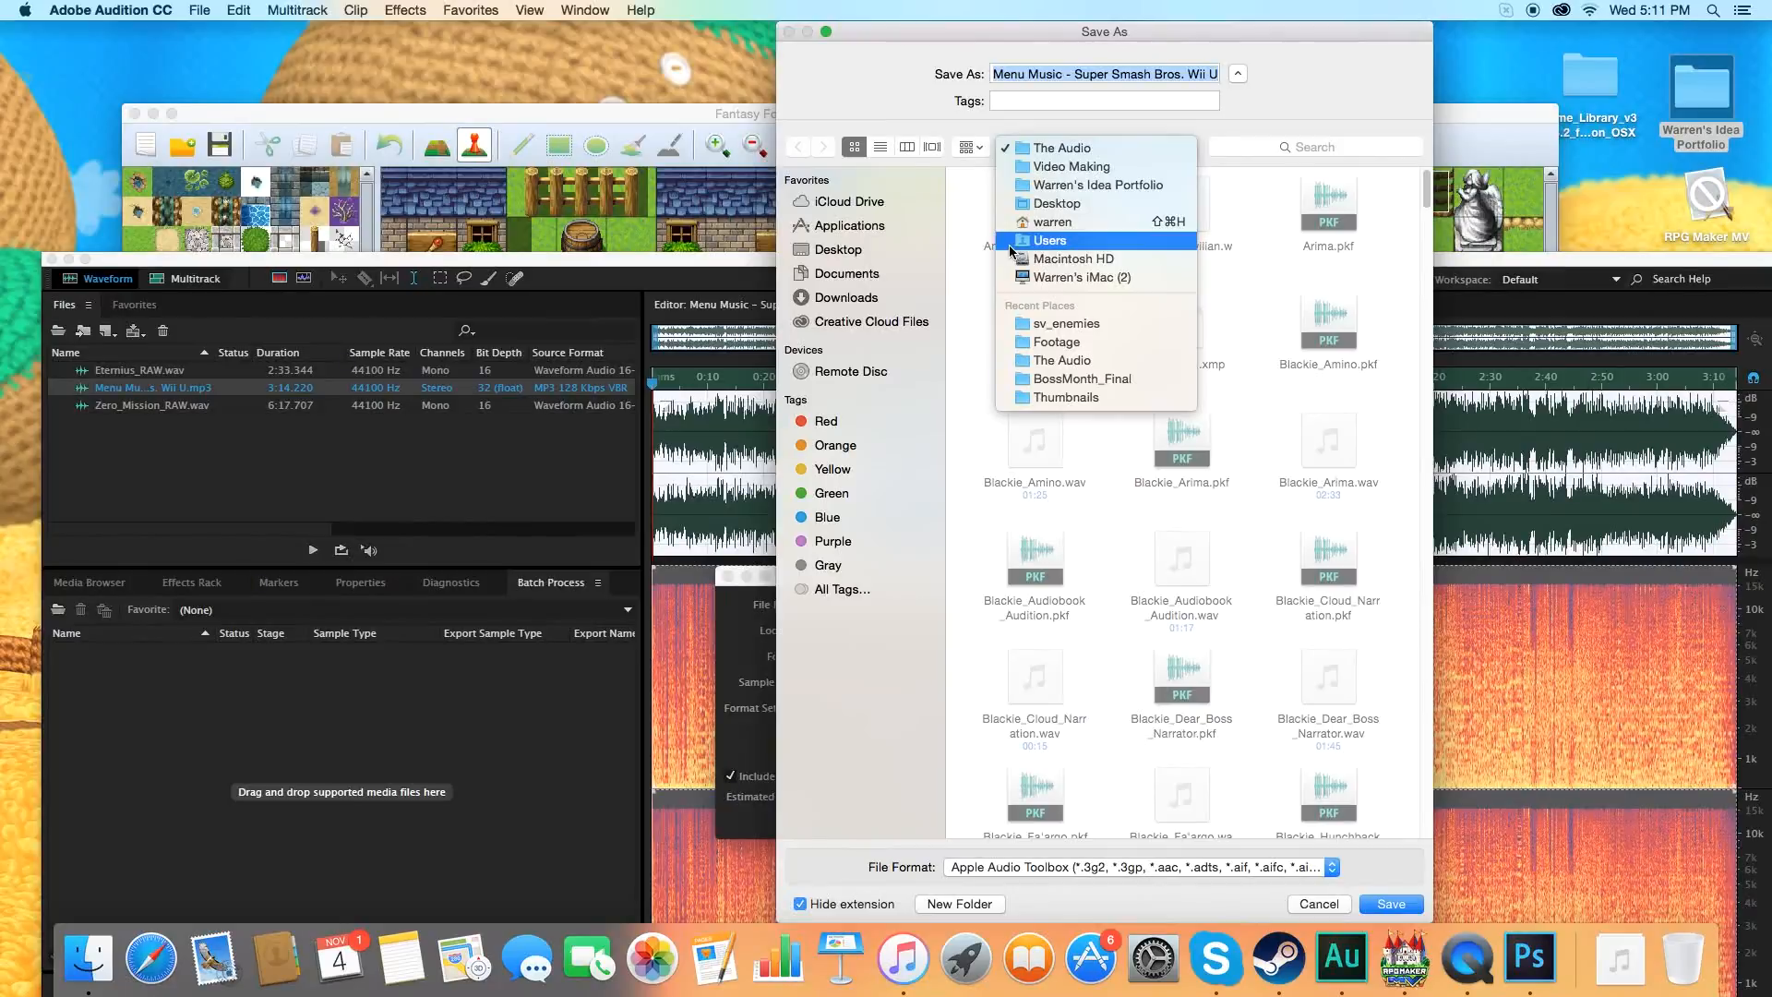
click(846, 273)
double_click(1336, 220)
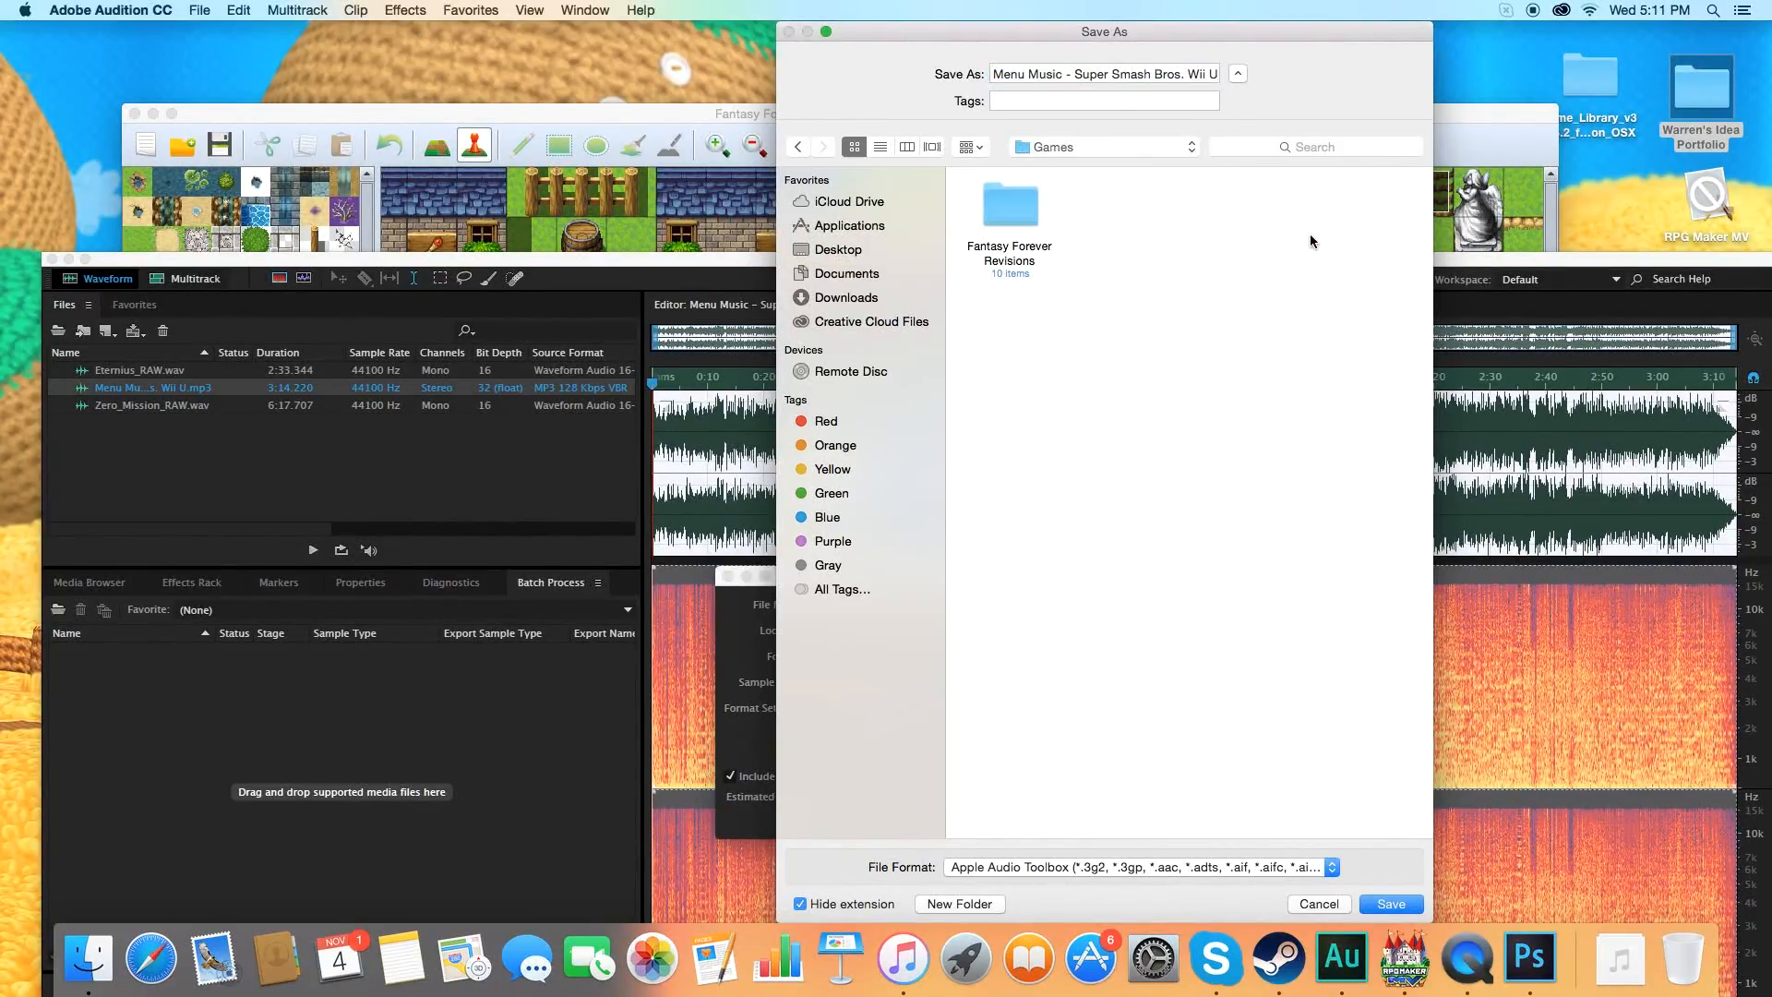
double_click(1004, 210)
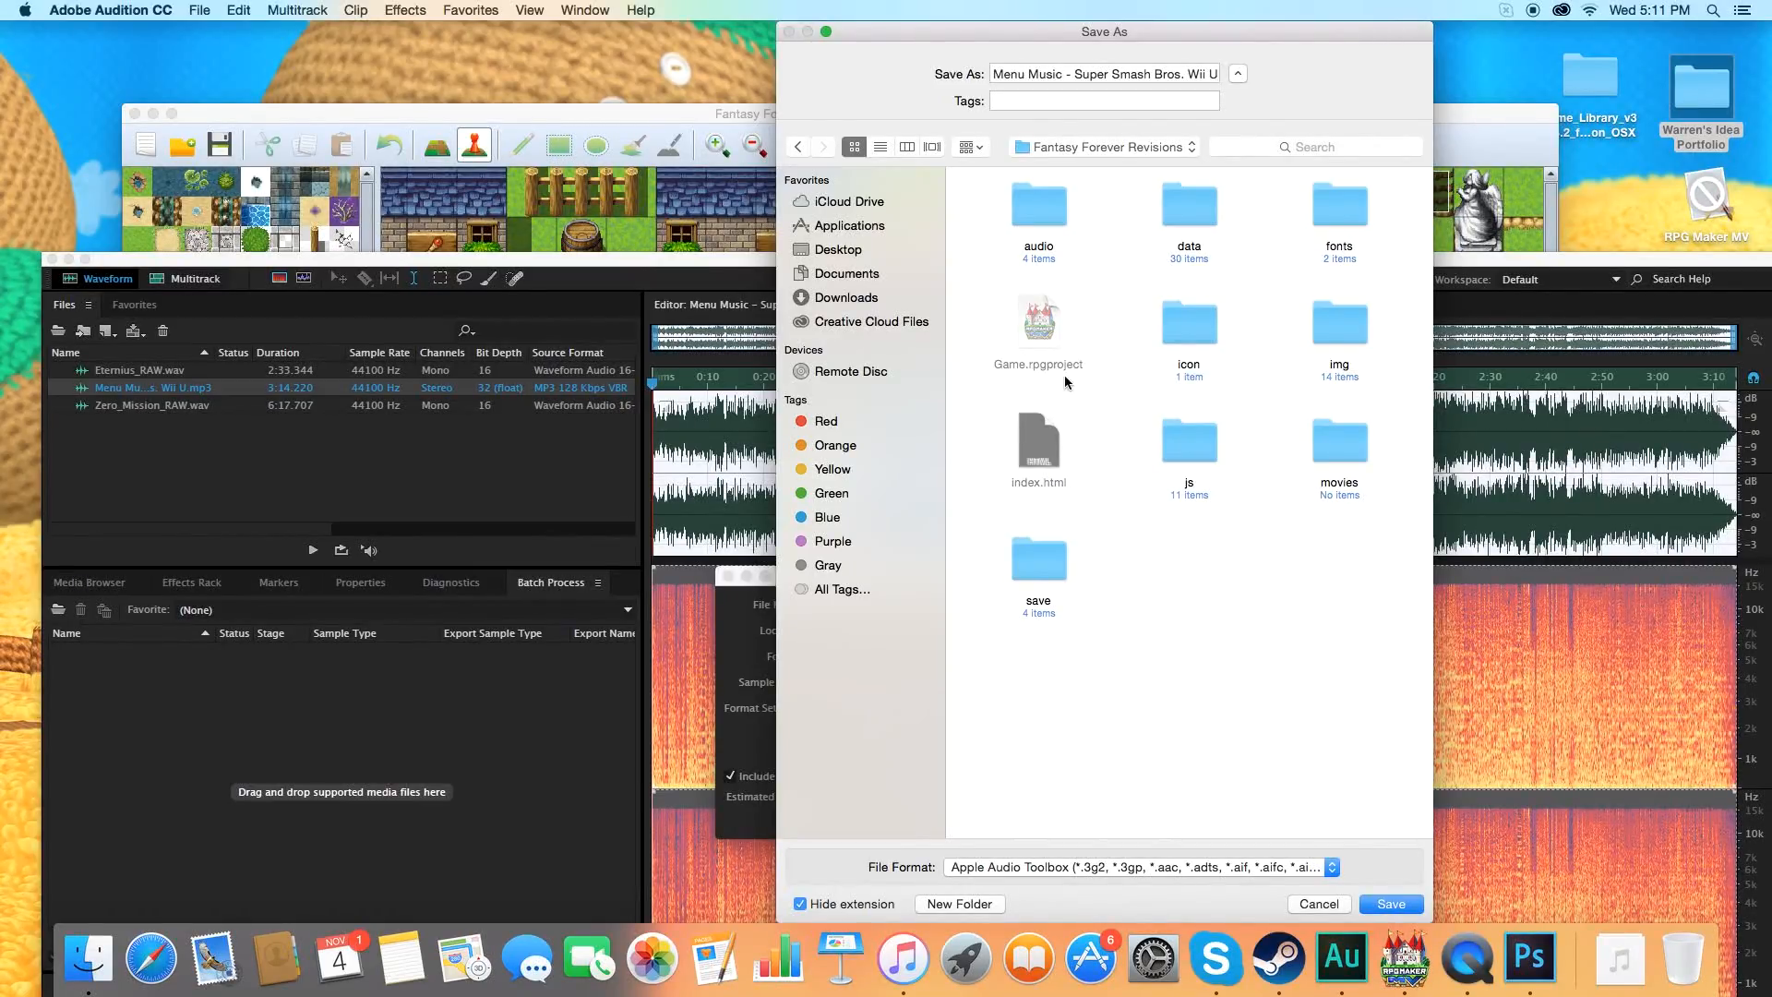
double_click(1047, 210)
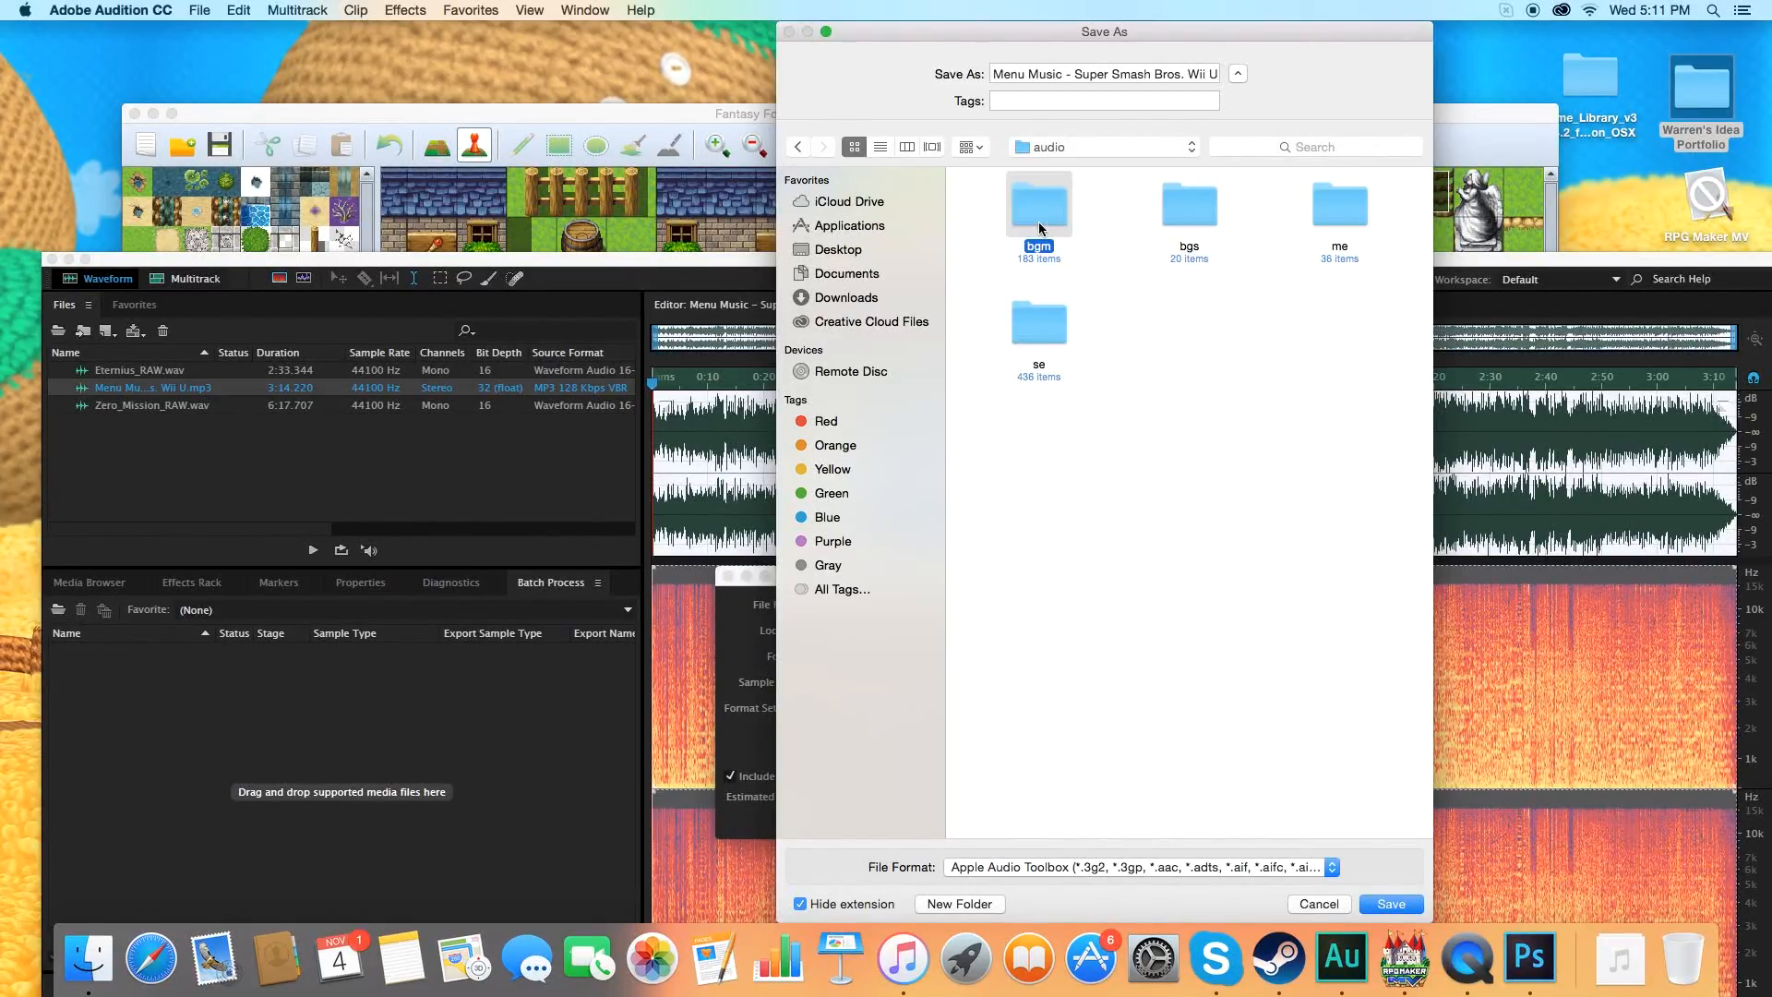
double_click(1038, 221)
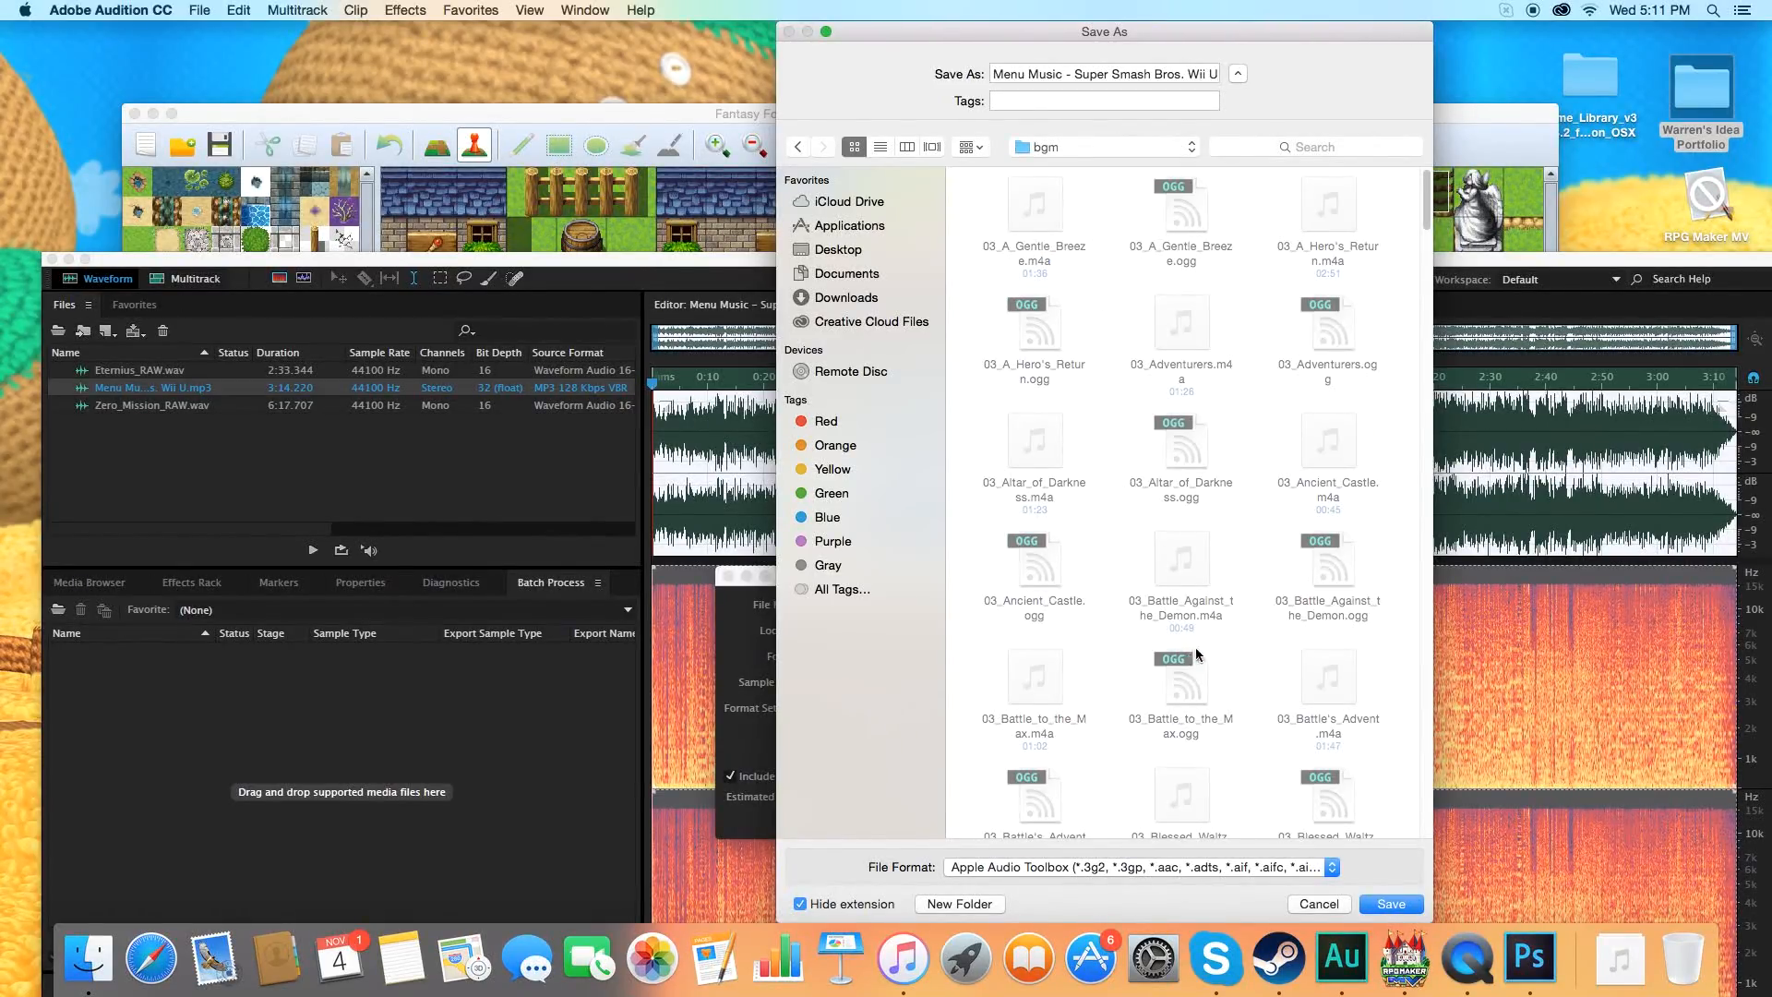
click(1391, 904)
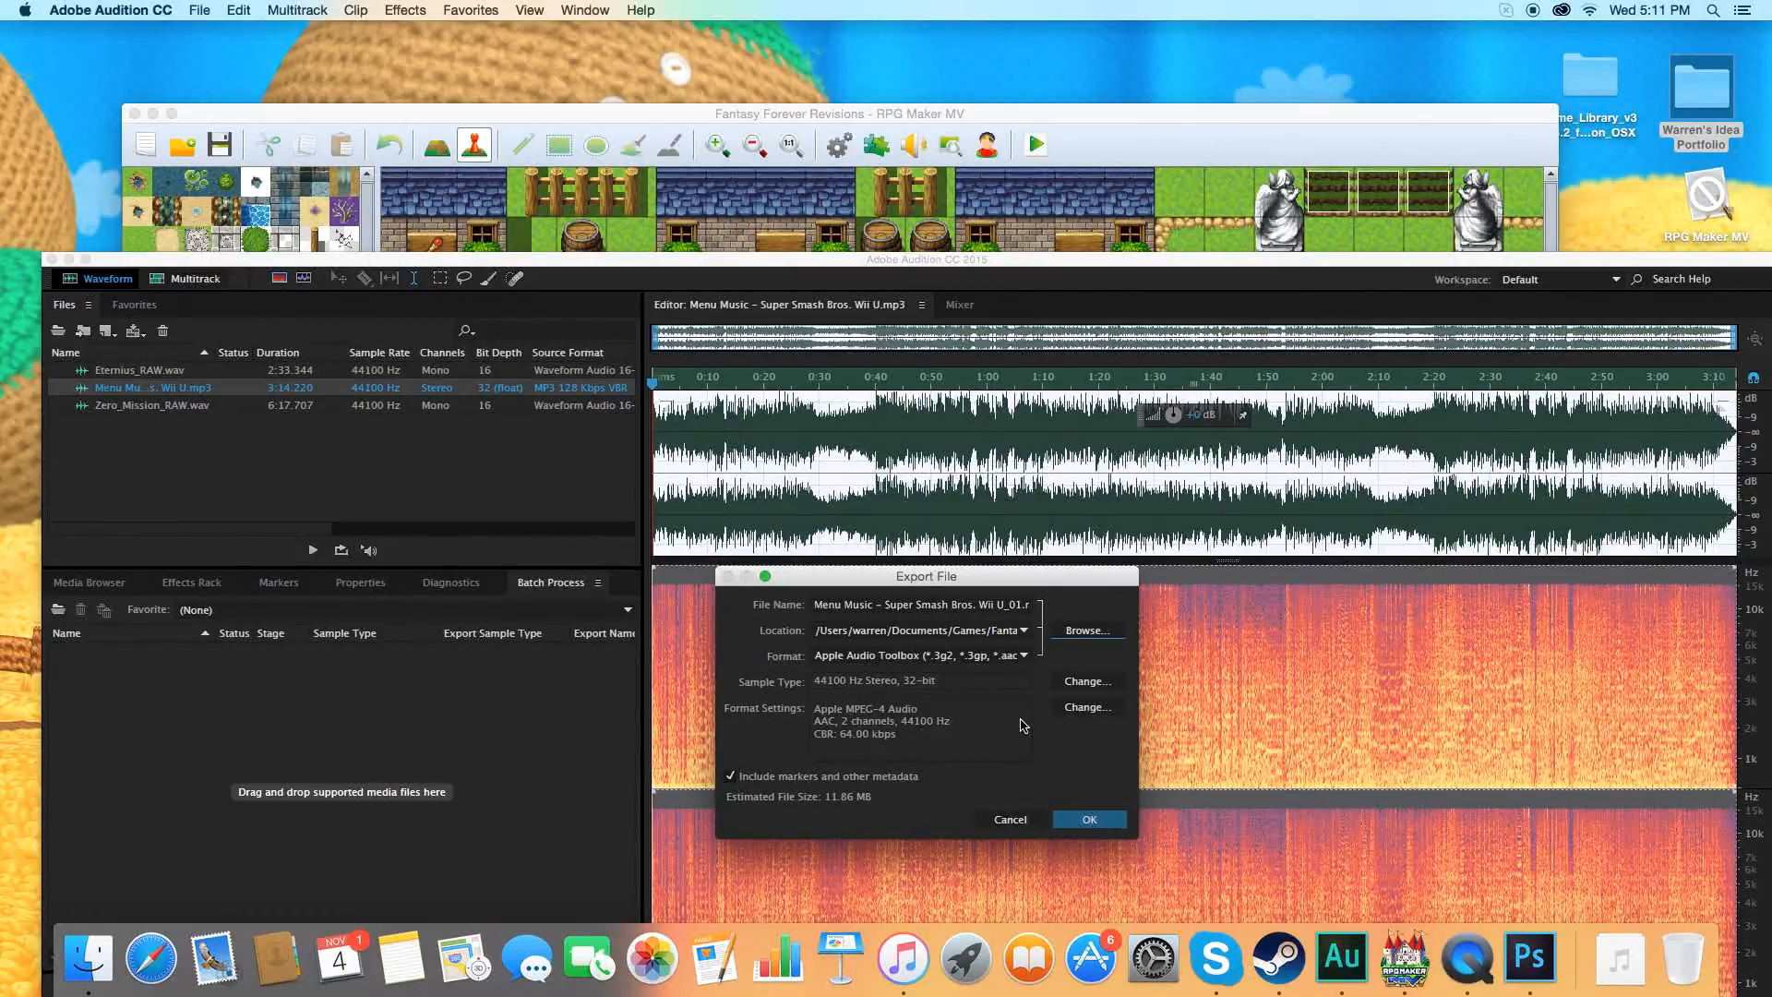
click(1074, 819)
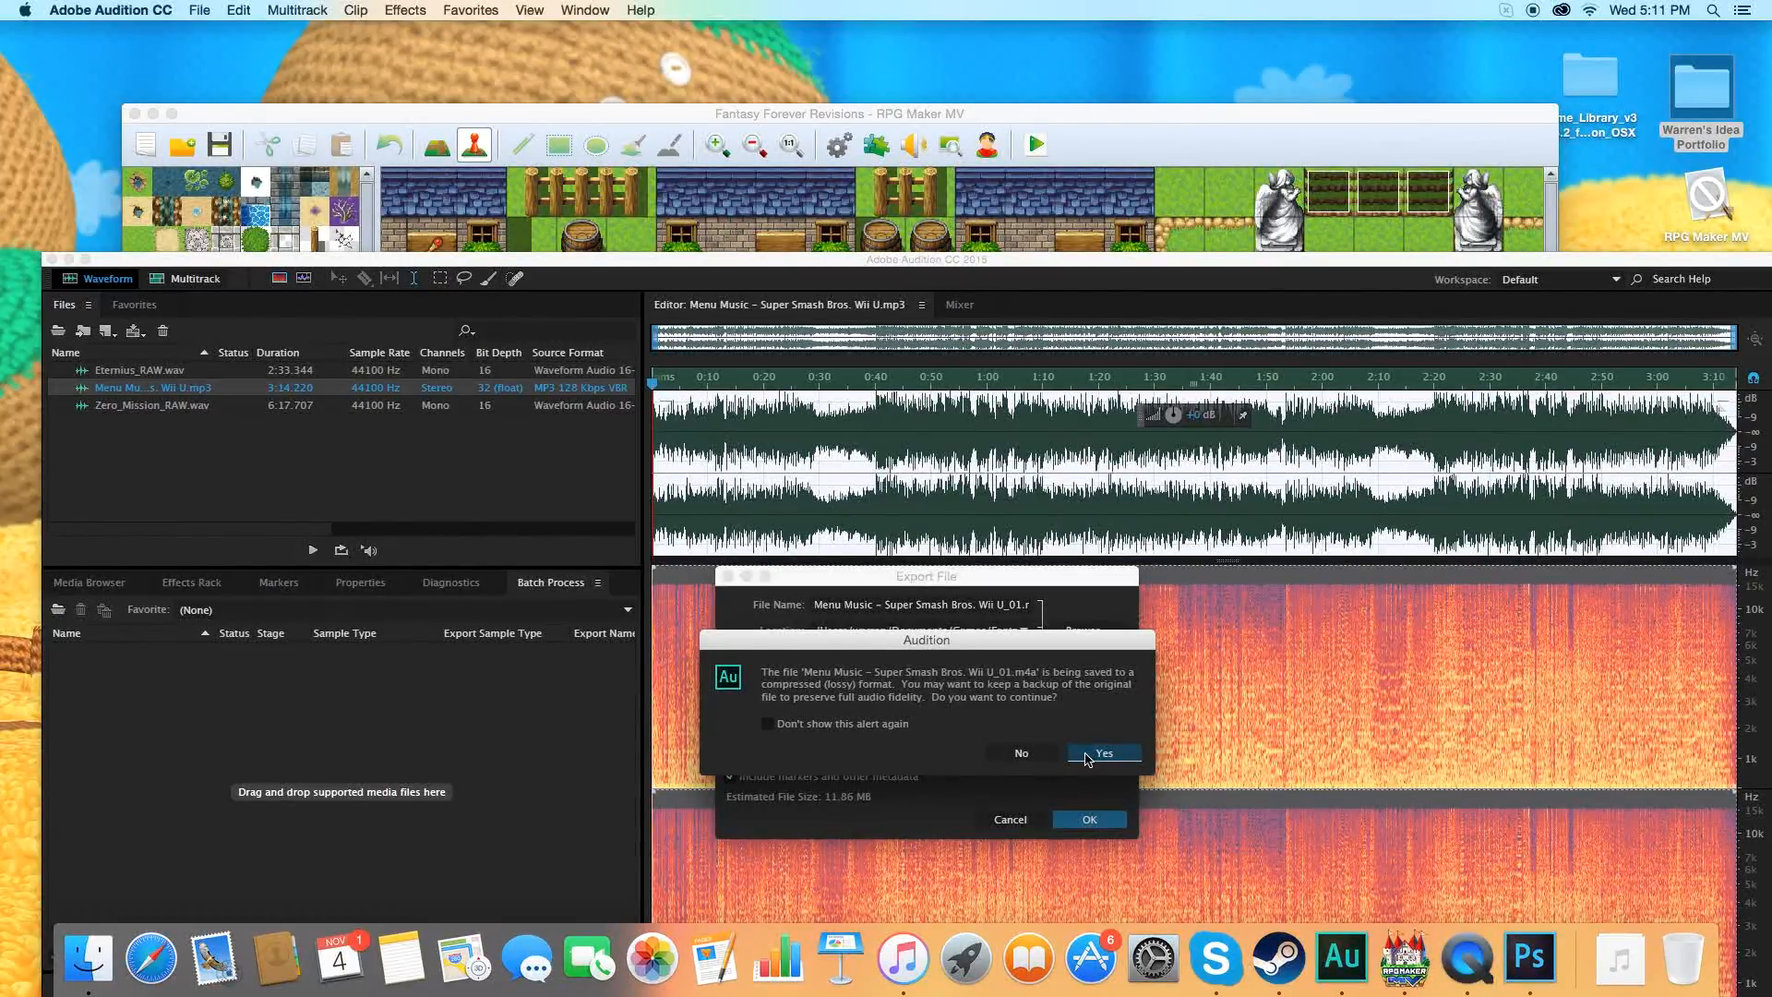
click(1089, 754)
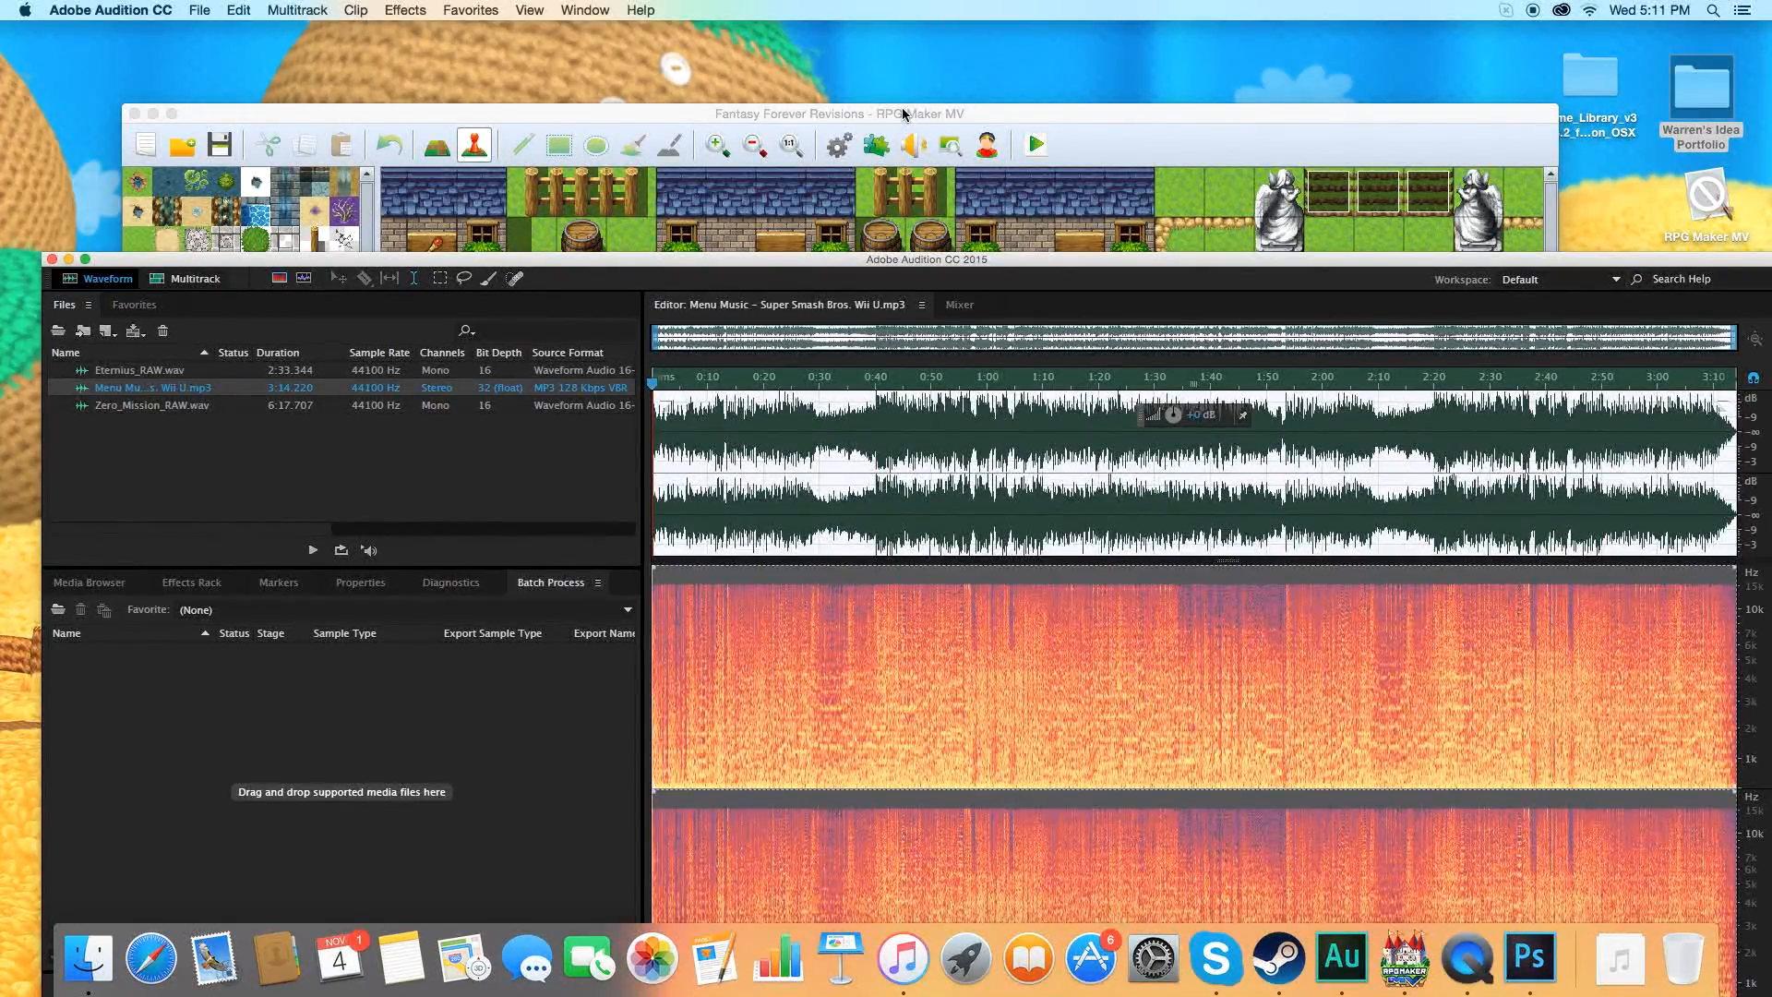
Switch to RPG Maker MV and check the Sound Test's BGM list for the exported menu music track.
drag(905, 114, 897, 57)
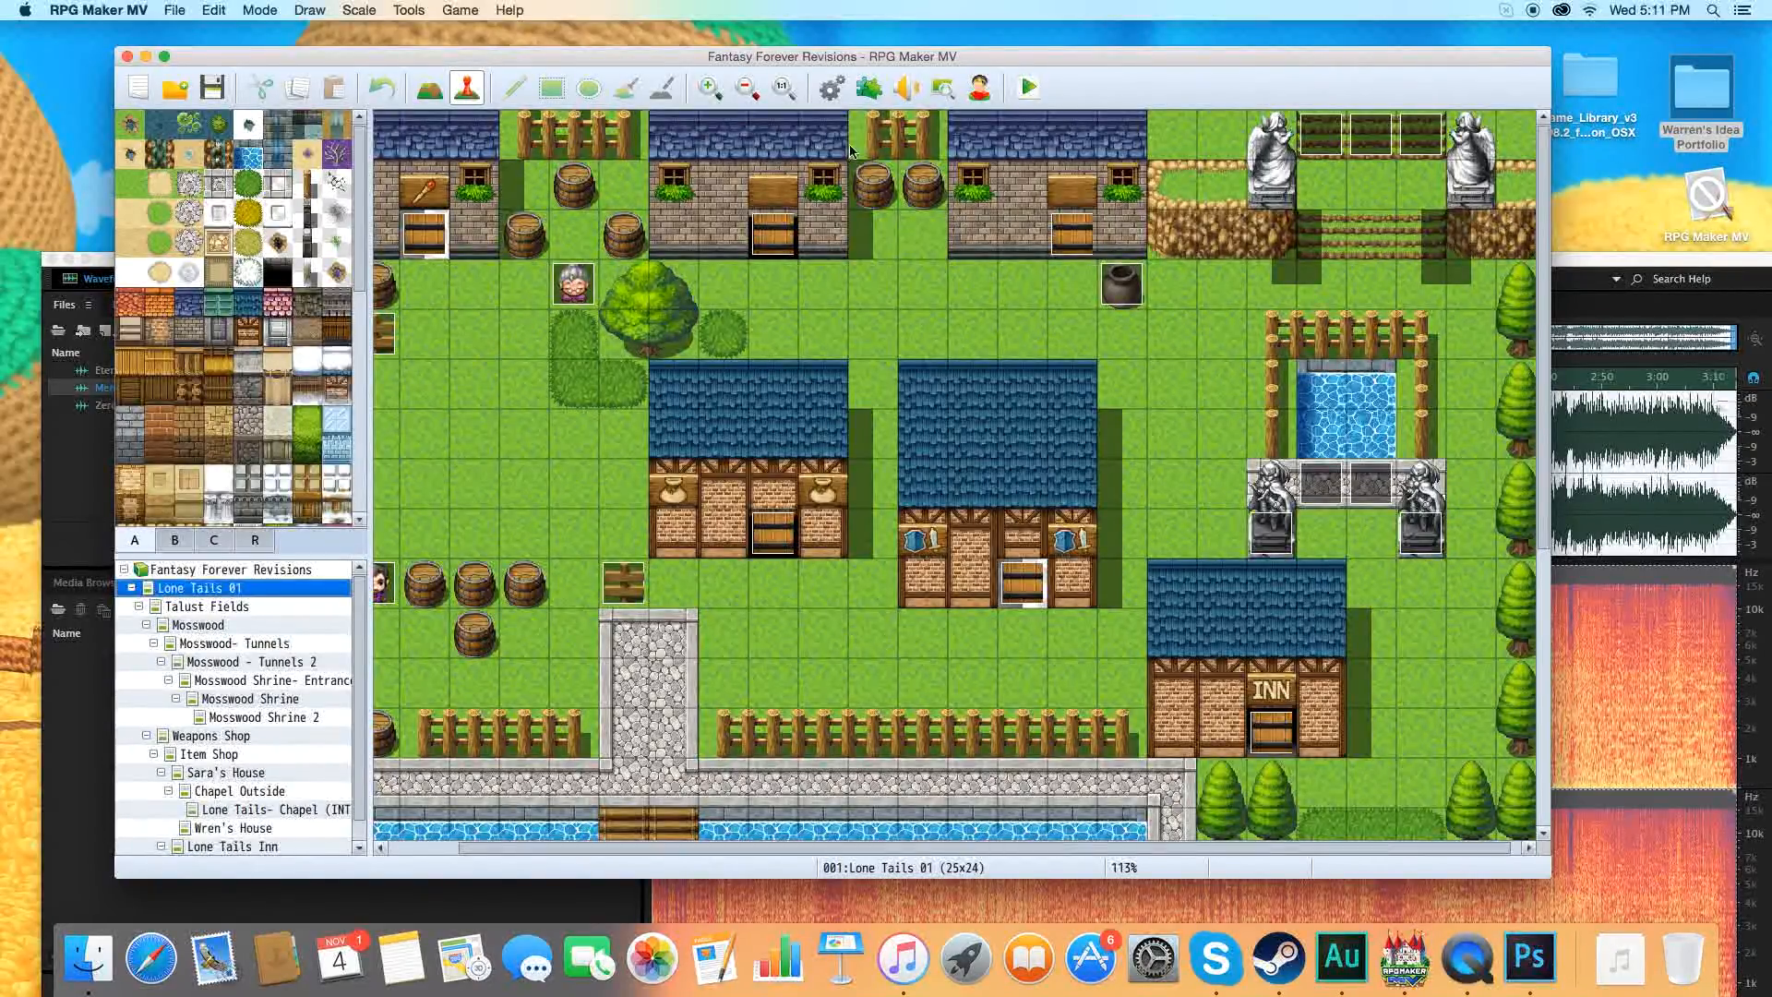
click(908, 89)
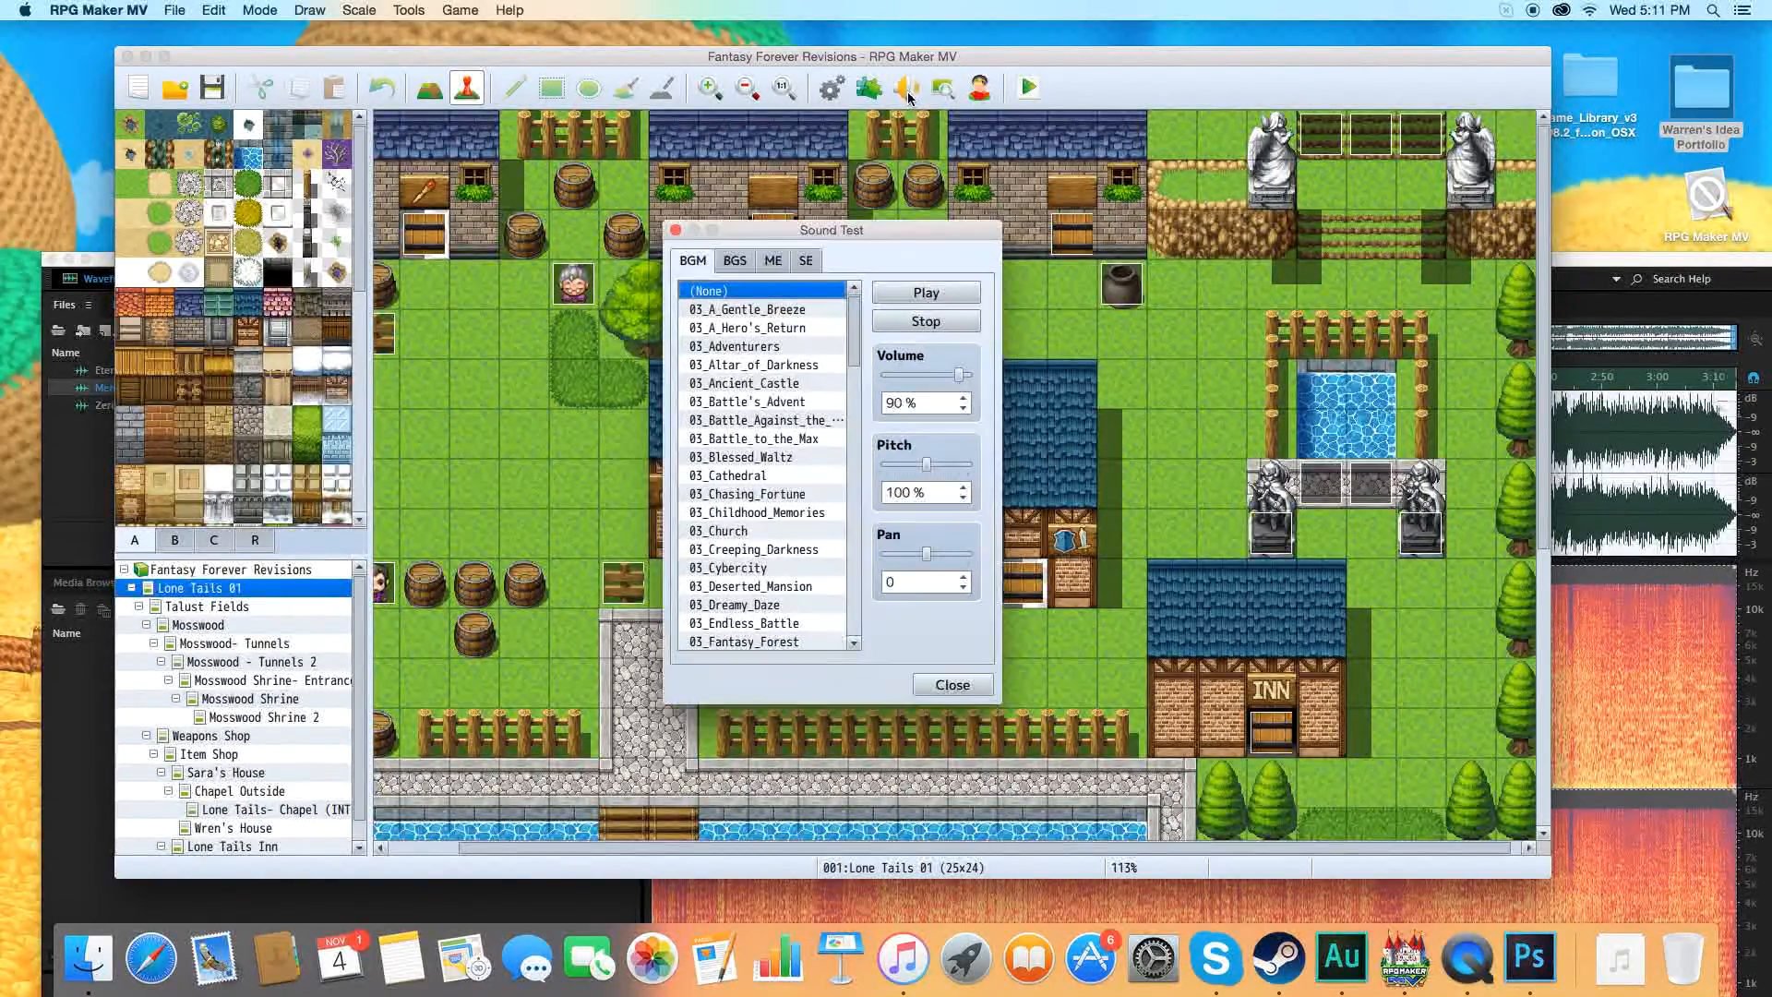
scroll(794, 462, down, 10)
scroll(799, 484, down, 10)
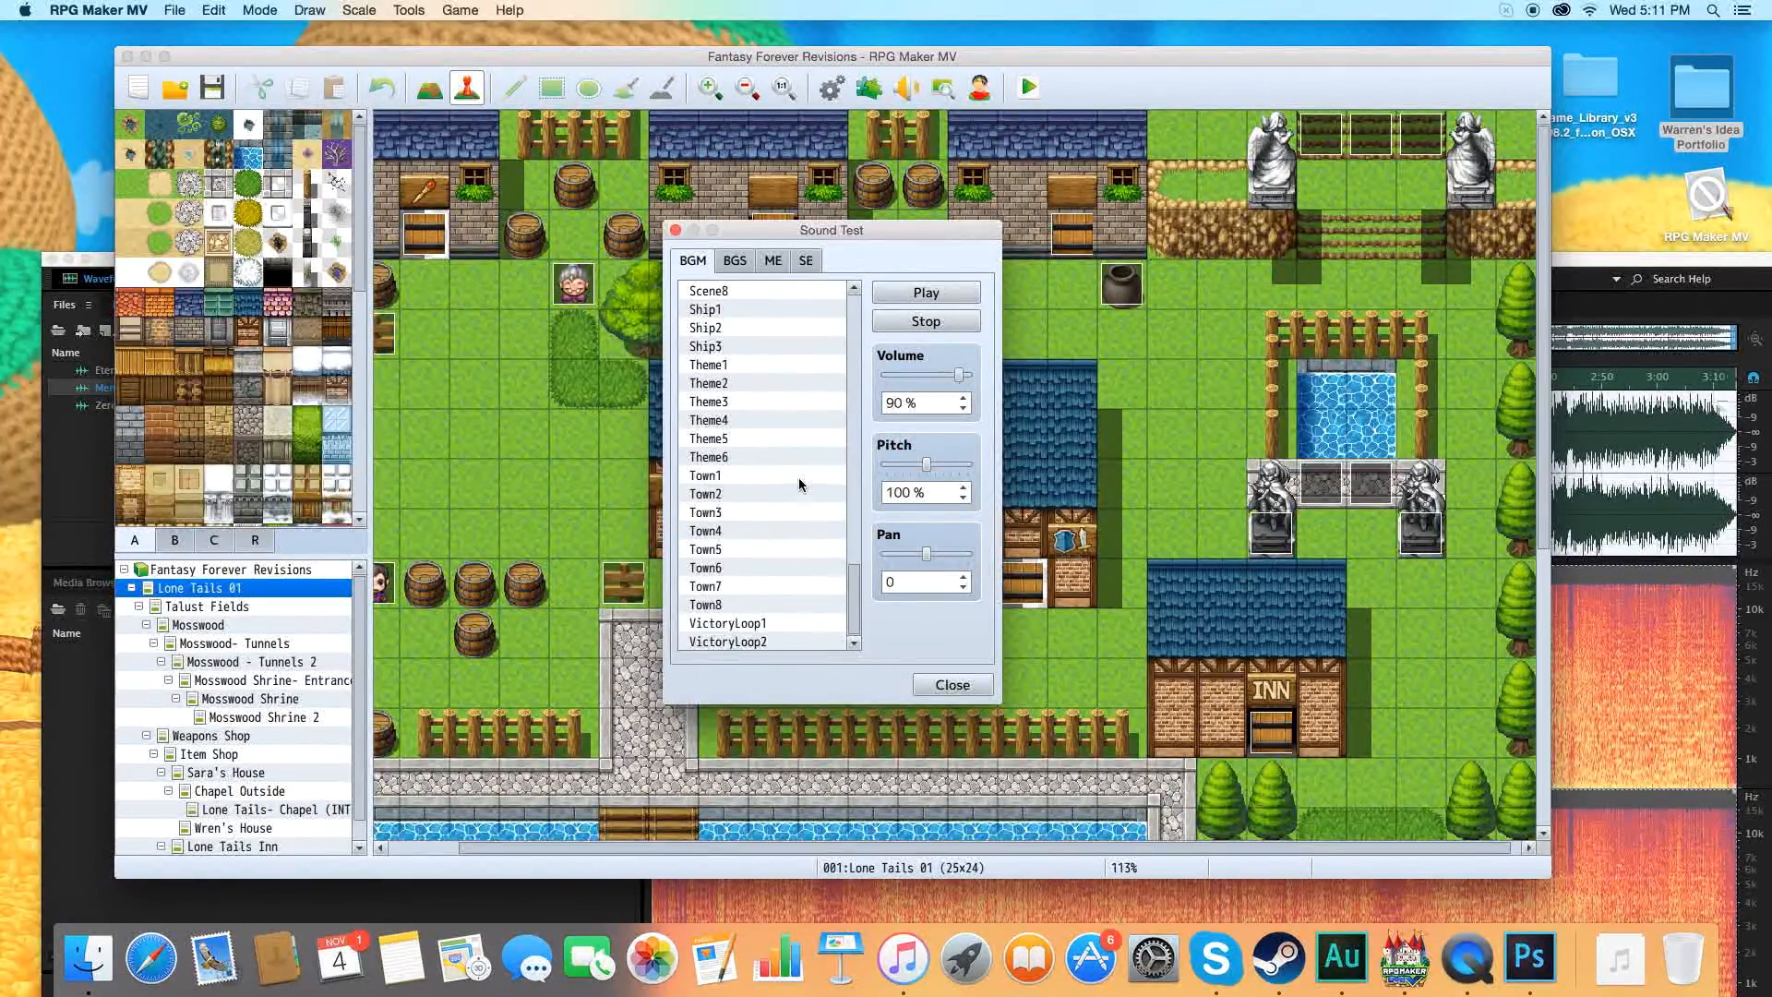
scroll(799, 484, up, 15)
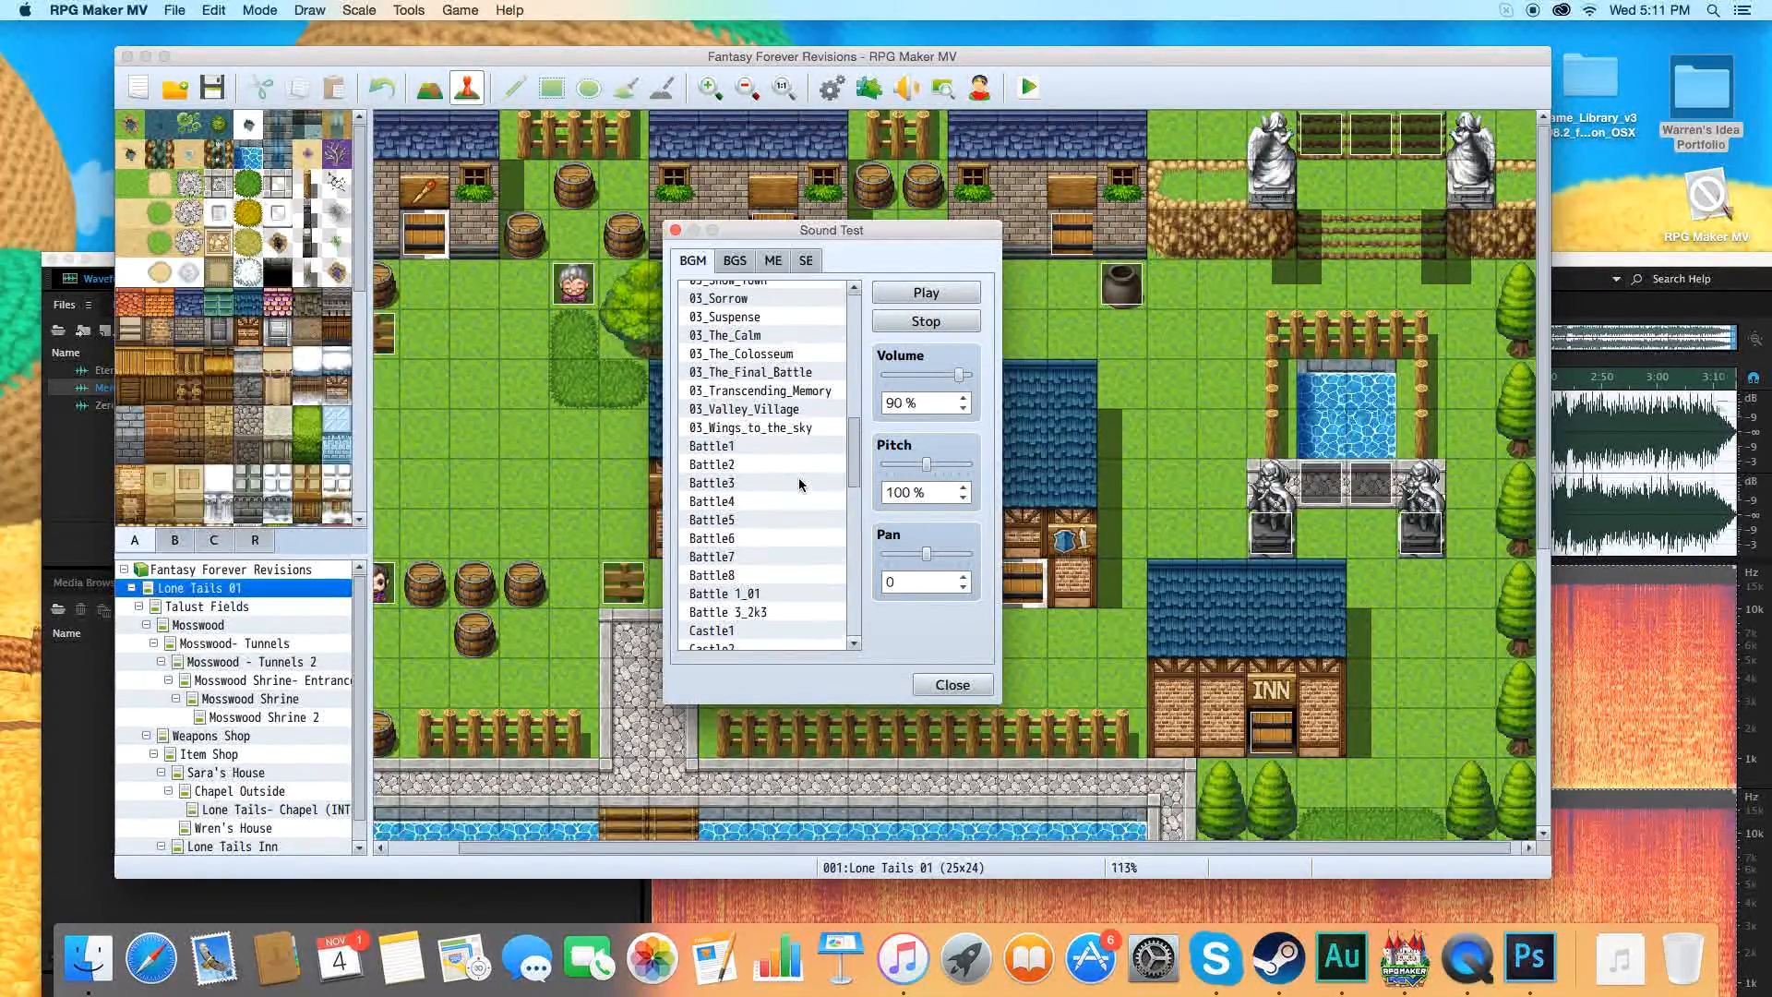
scroll(799, 483, up, 10)
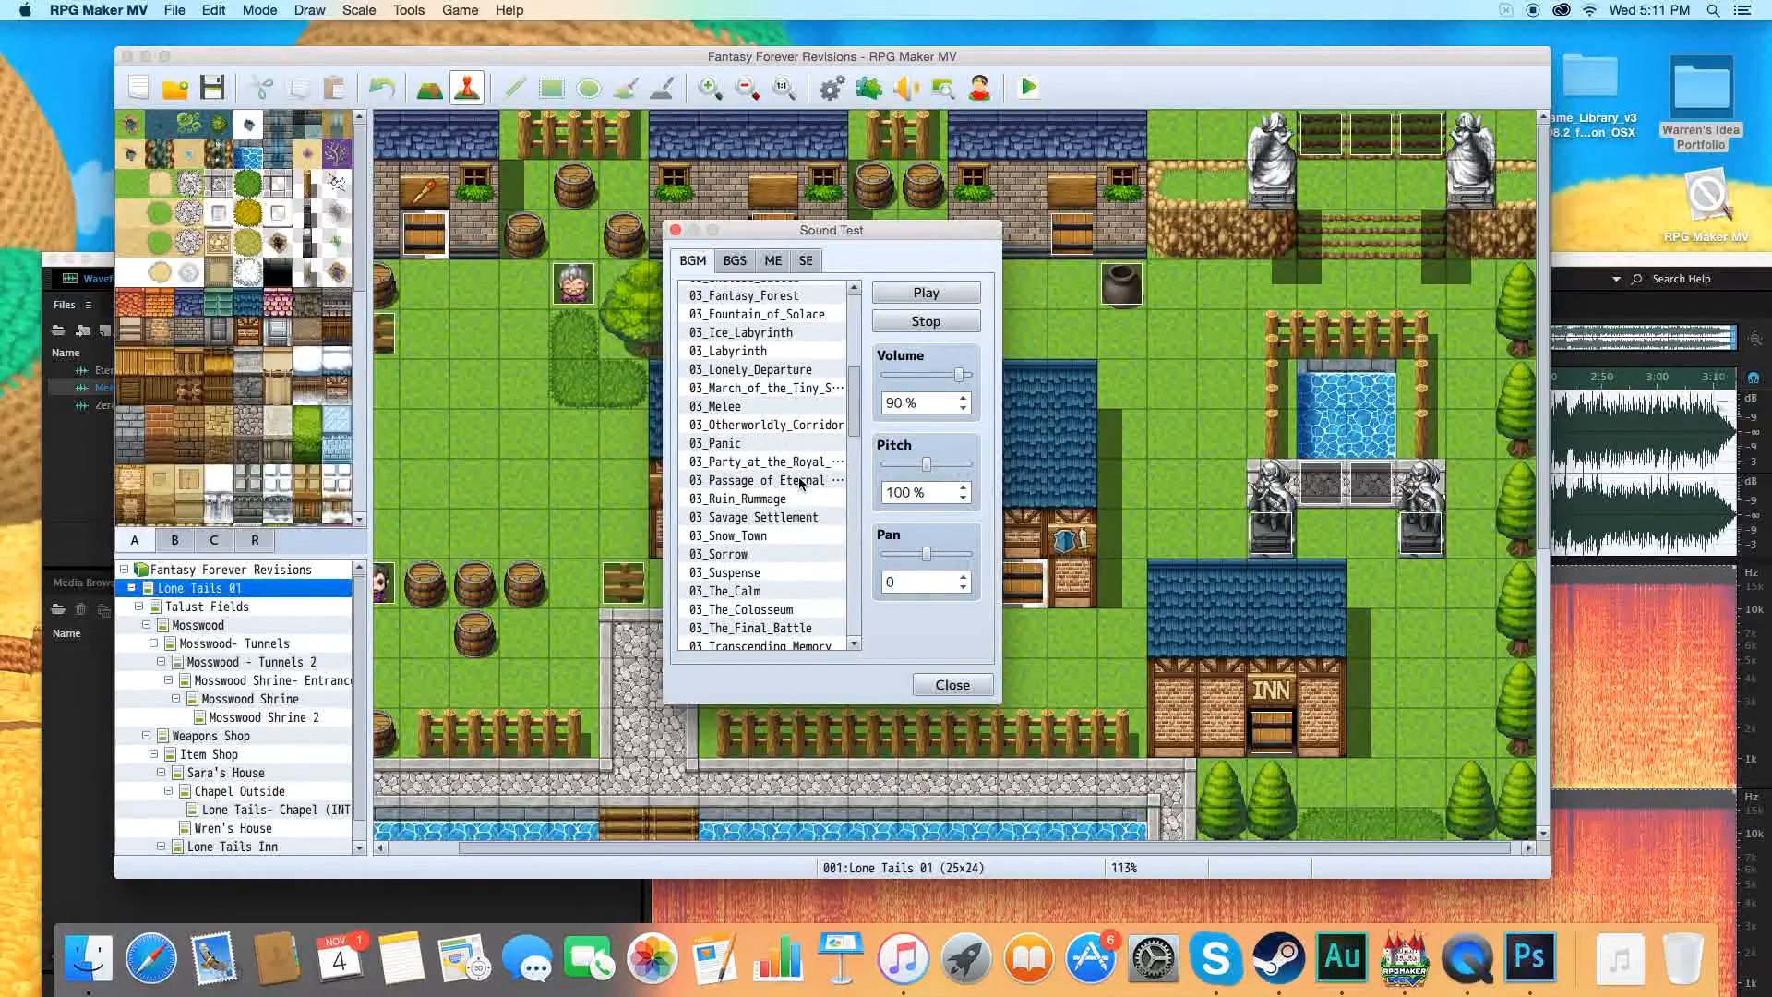
scroll(799, 484, up, 5)
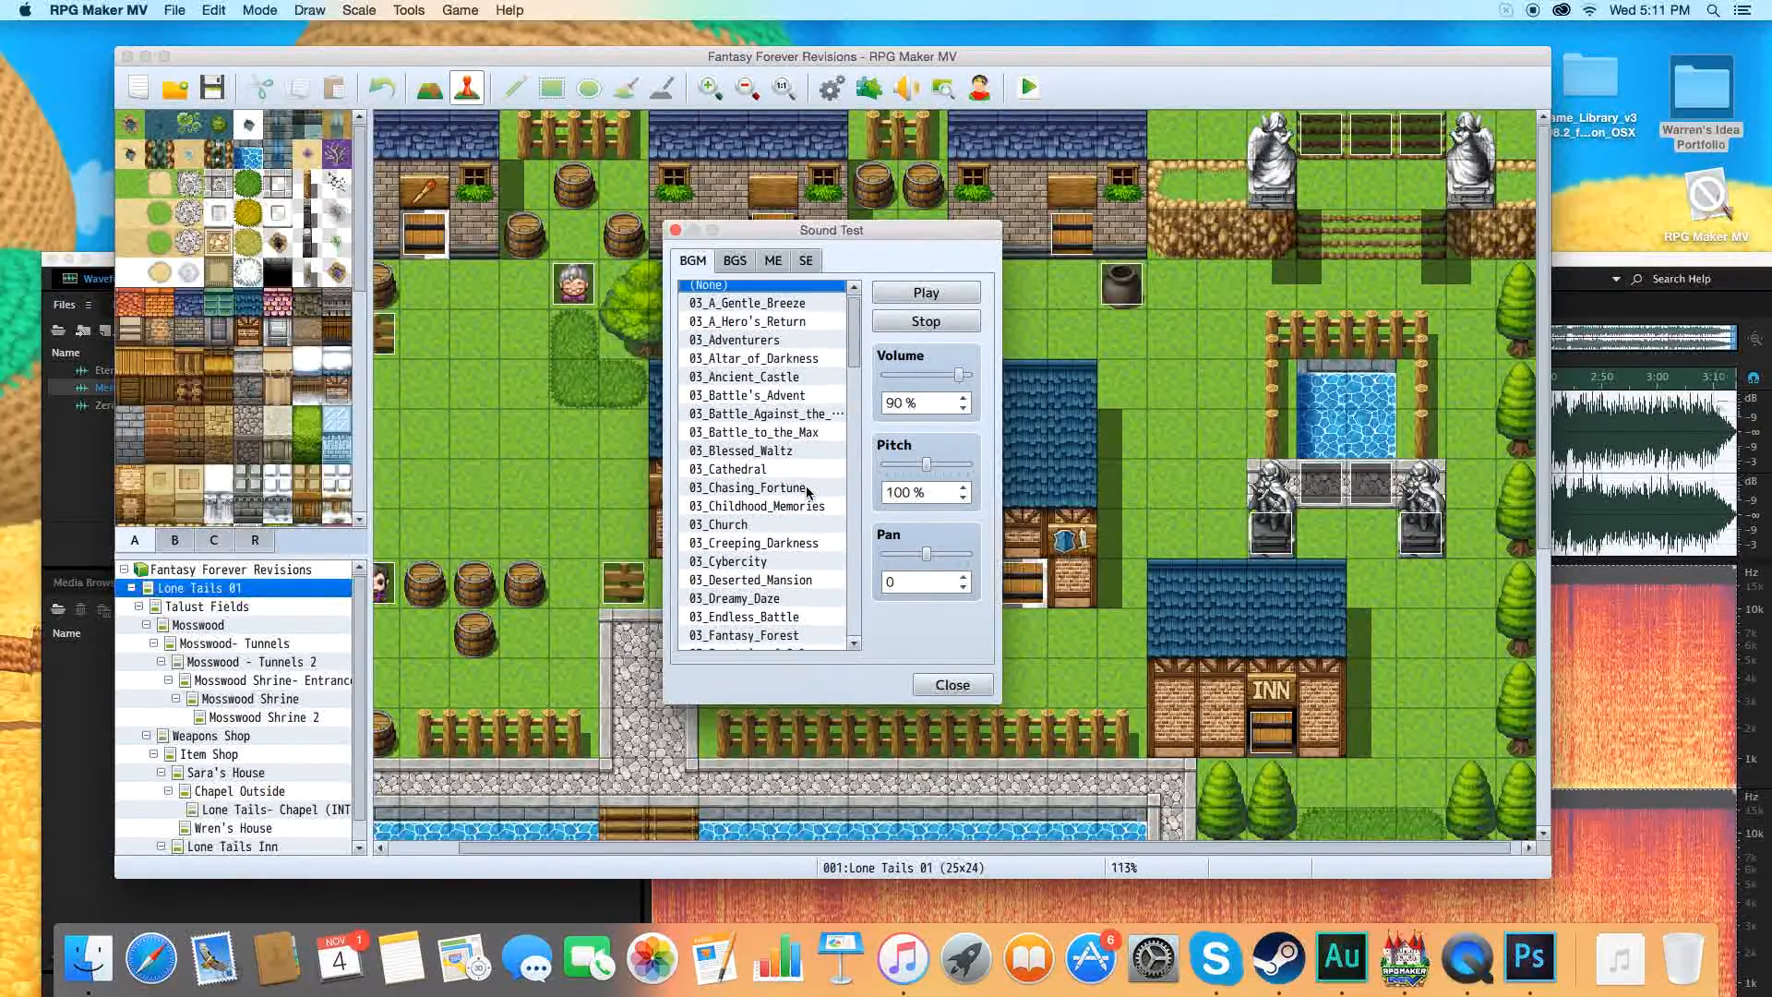
scroll(807, 492, down, 6)
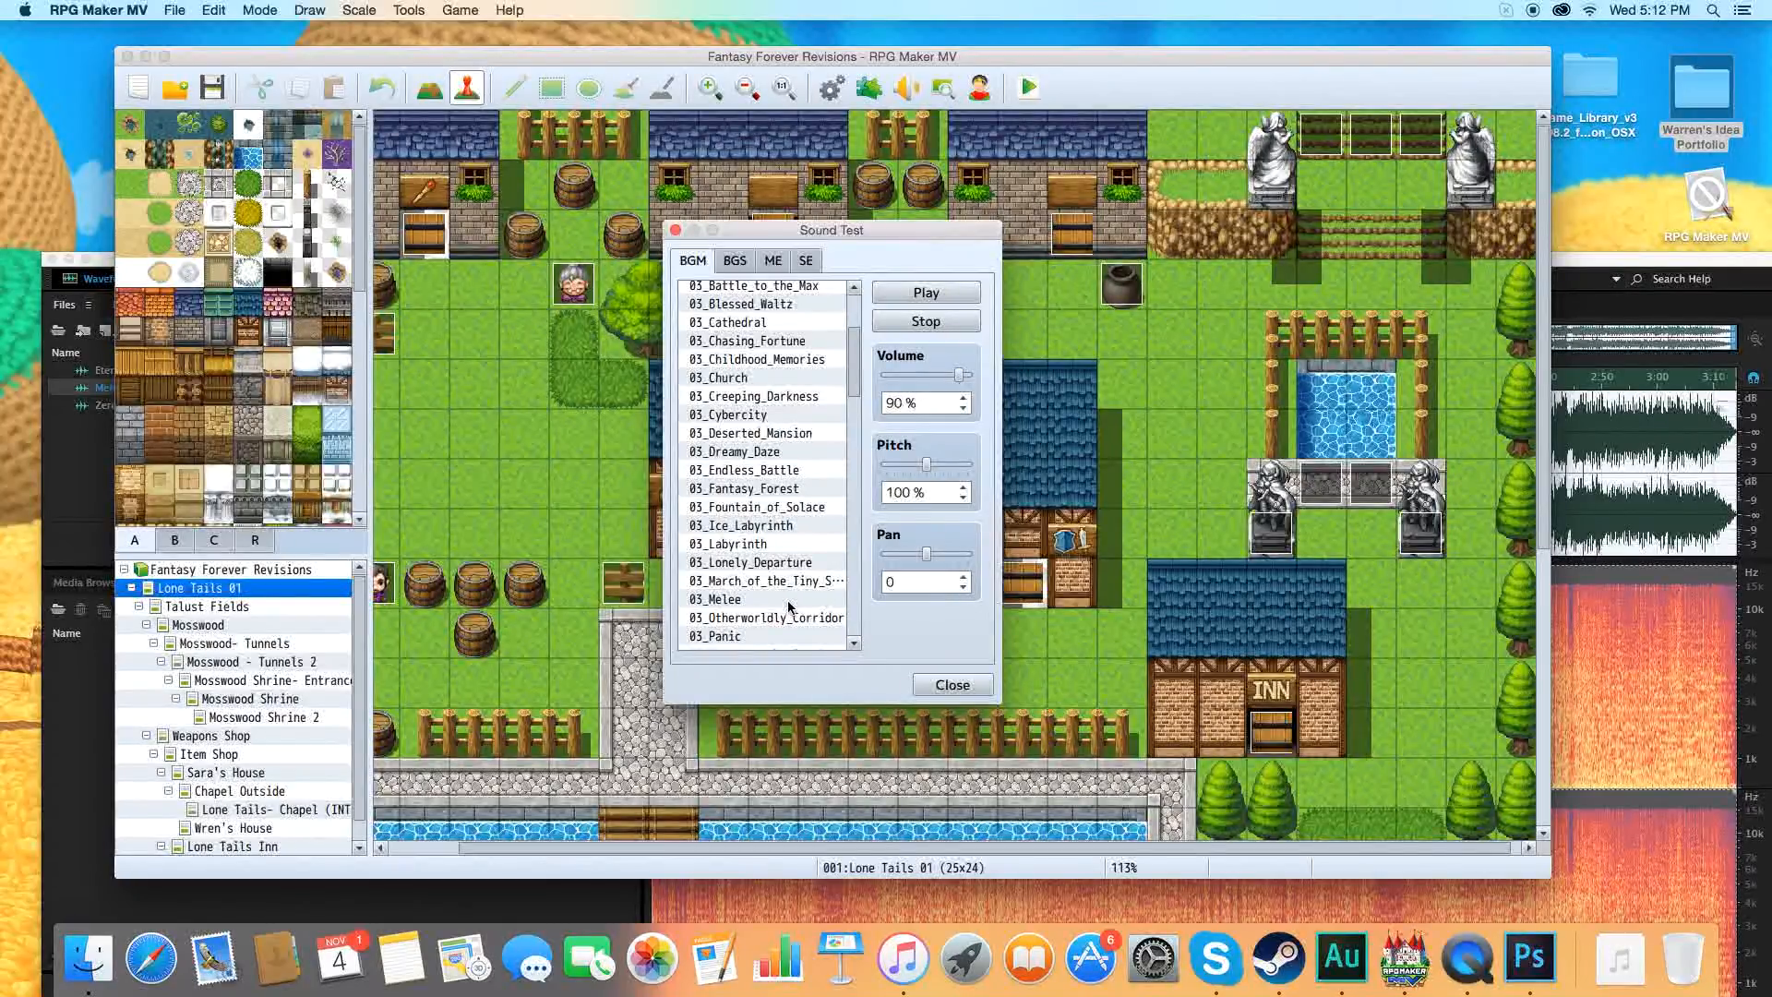
click(790, 600)
click(792, 582)
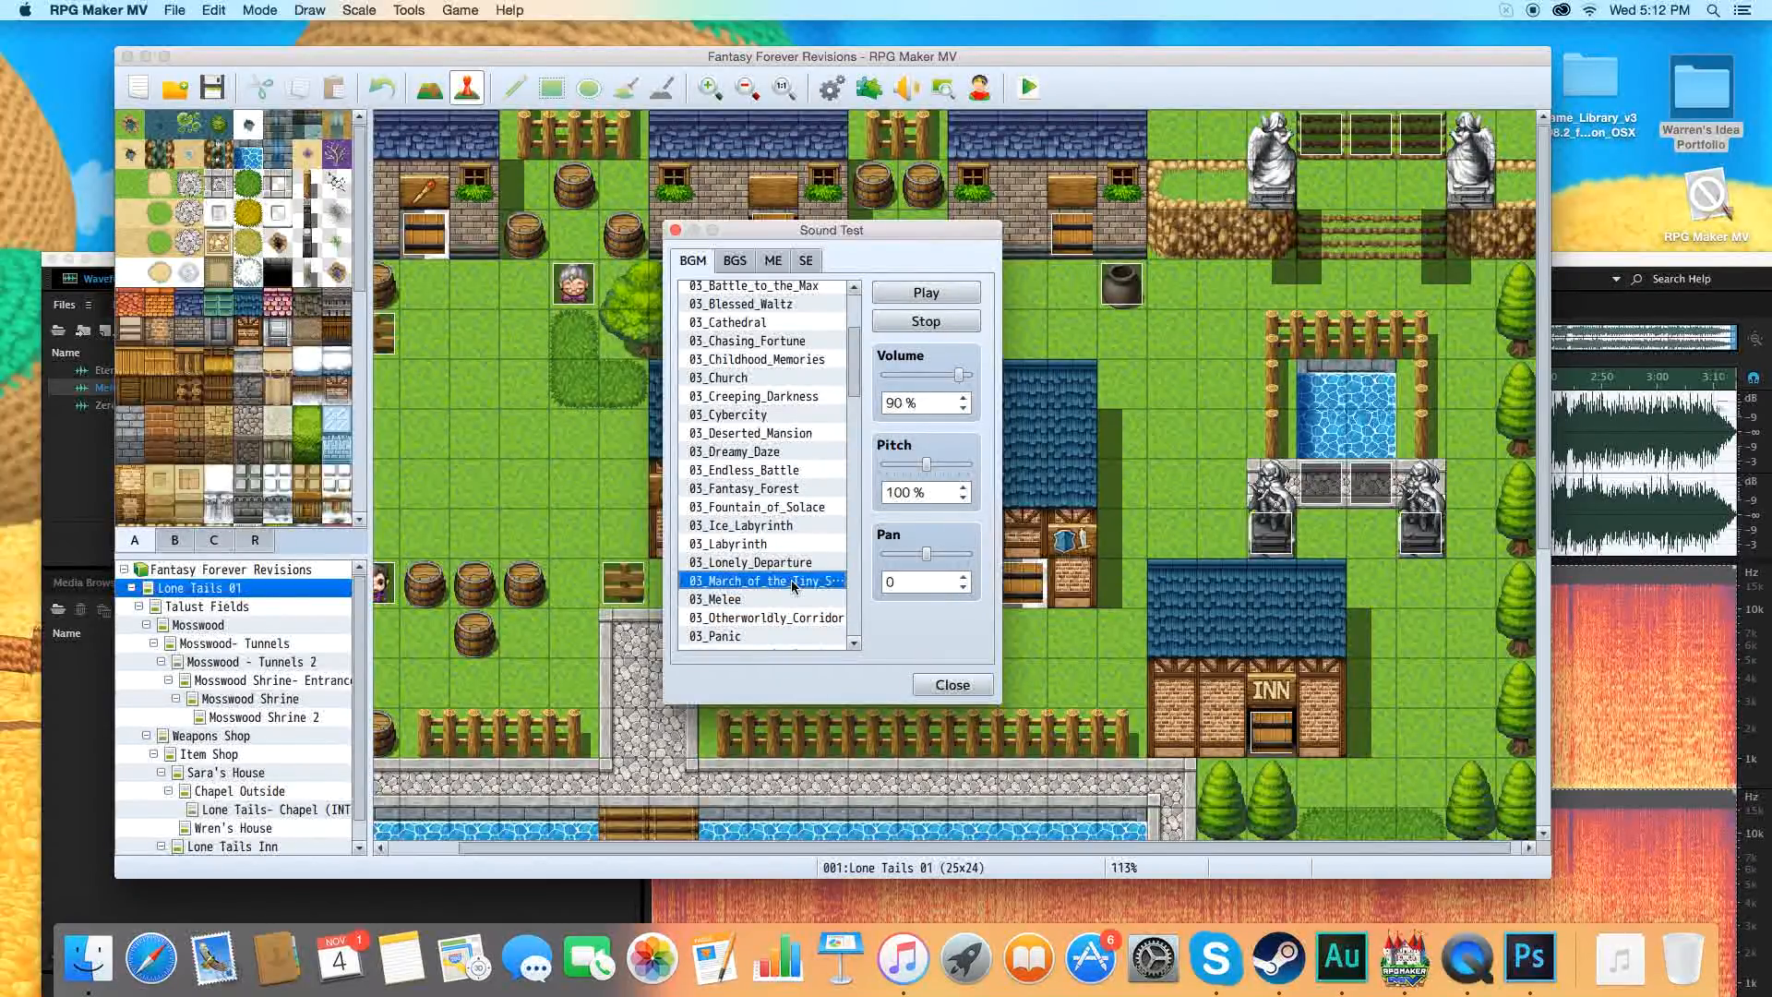
click(893, 322)
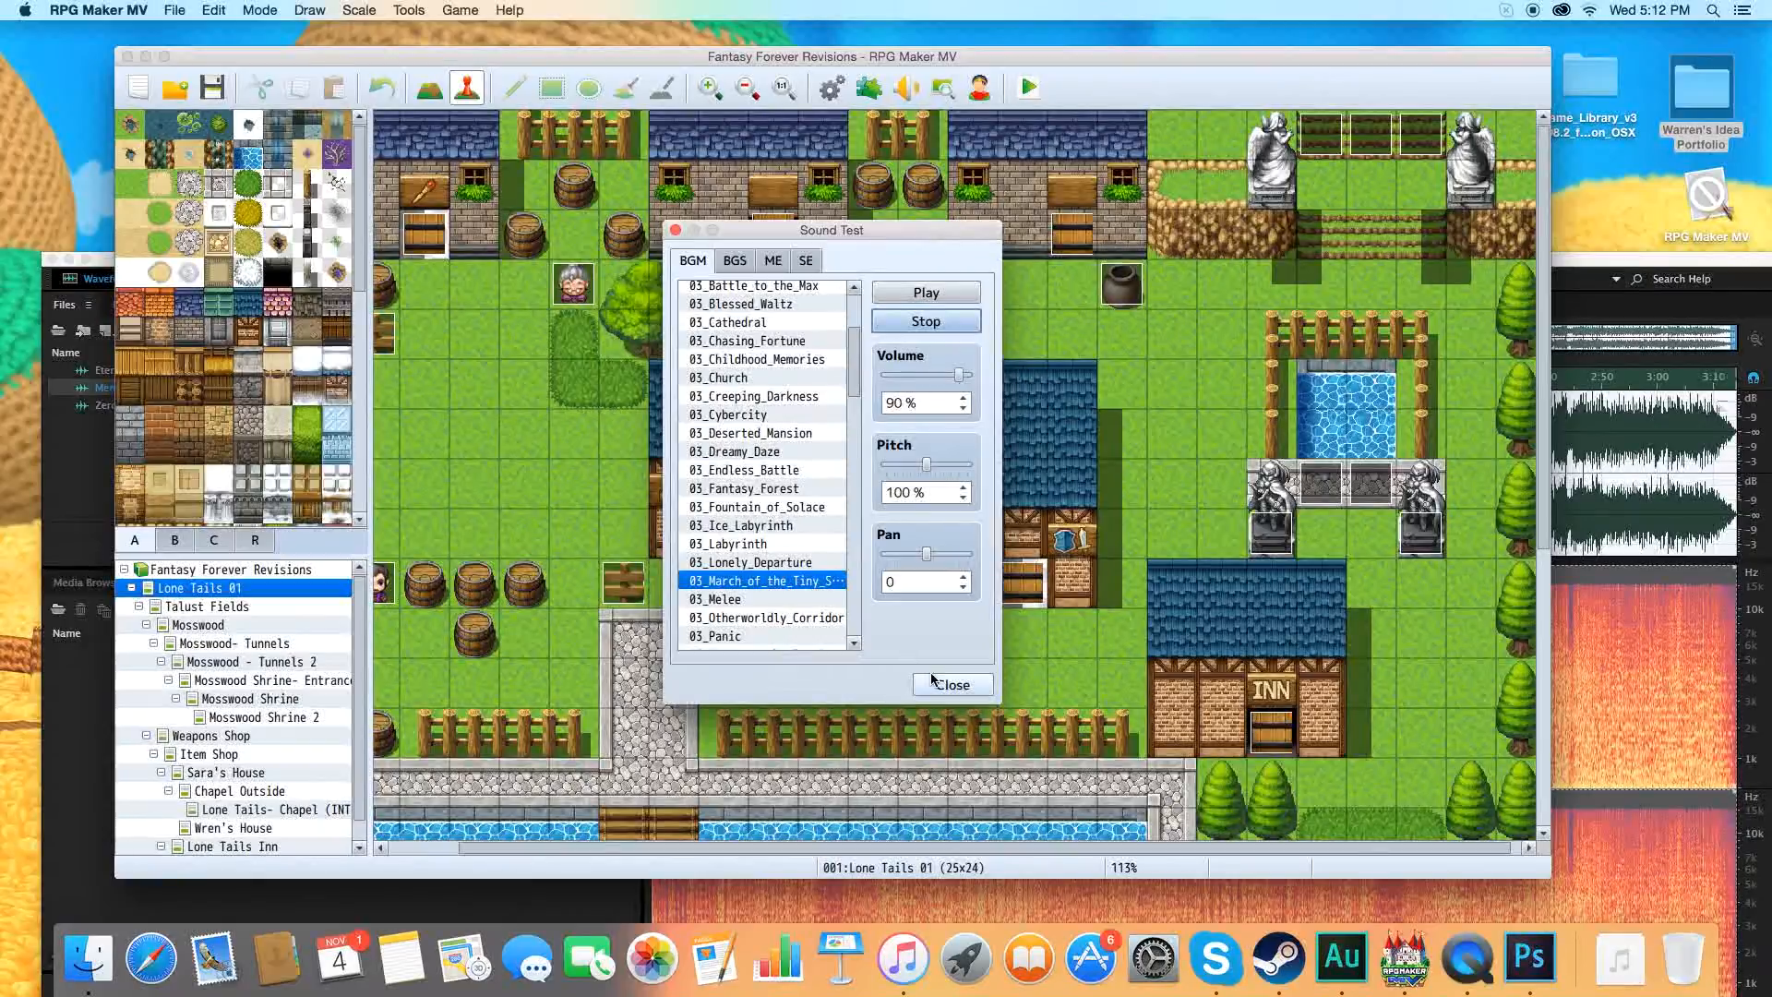
click(933, 679)
Switch to Finder and open the audio/bgm folder of Fantasy Forever Revisions under Documents/Games.
drag(491, 57, 635, 381)
click(472, 164)
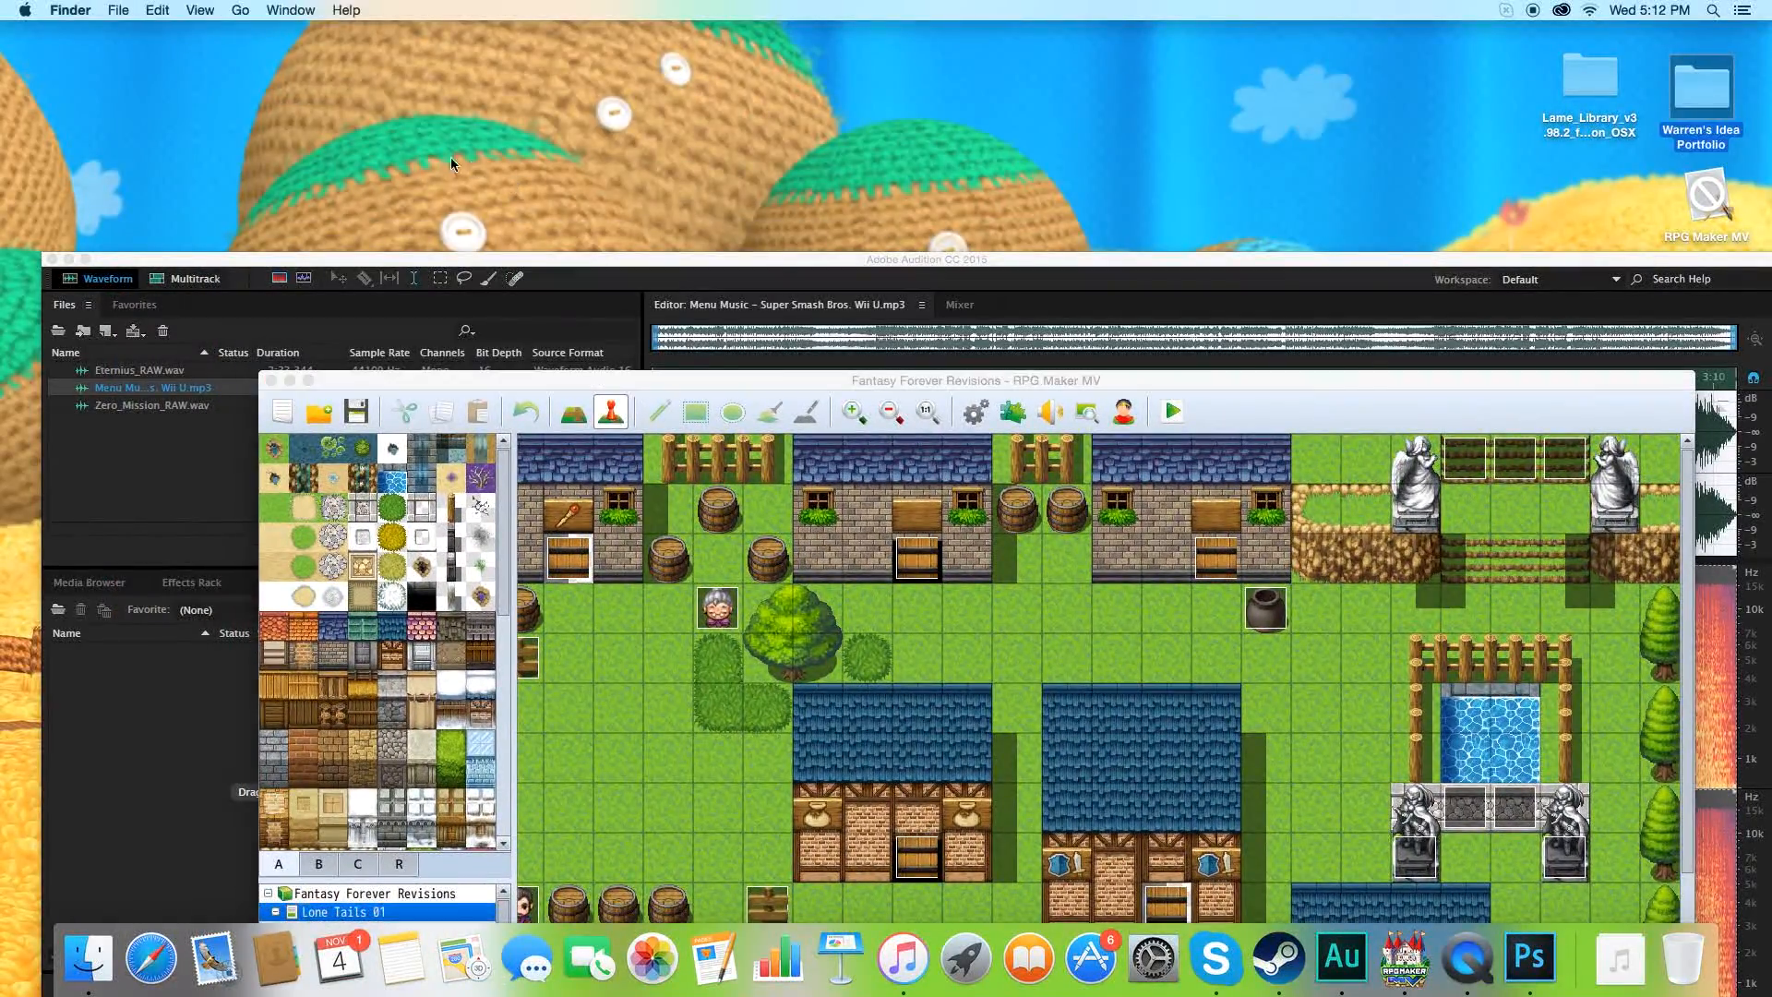
click(240, 10)
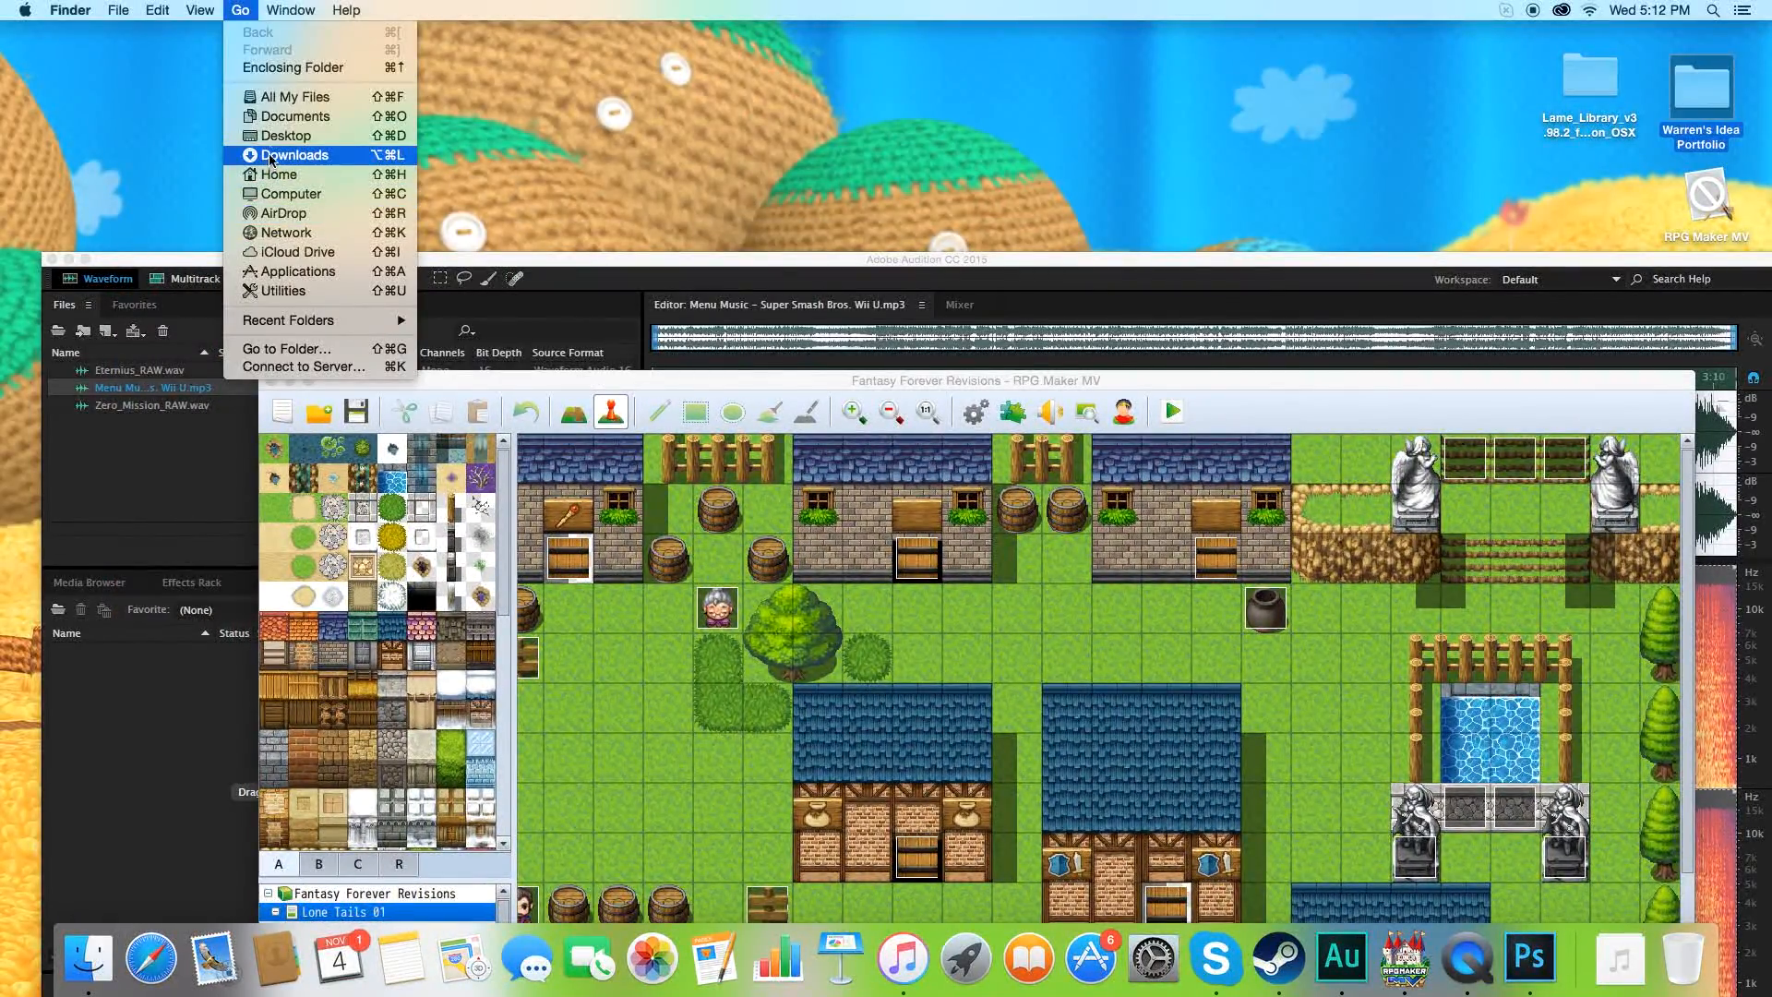
click(282, 116)
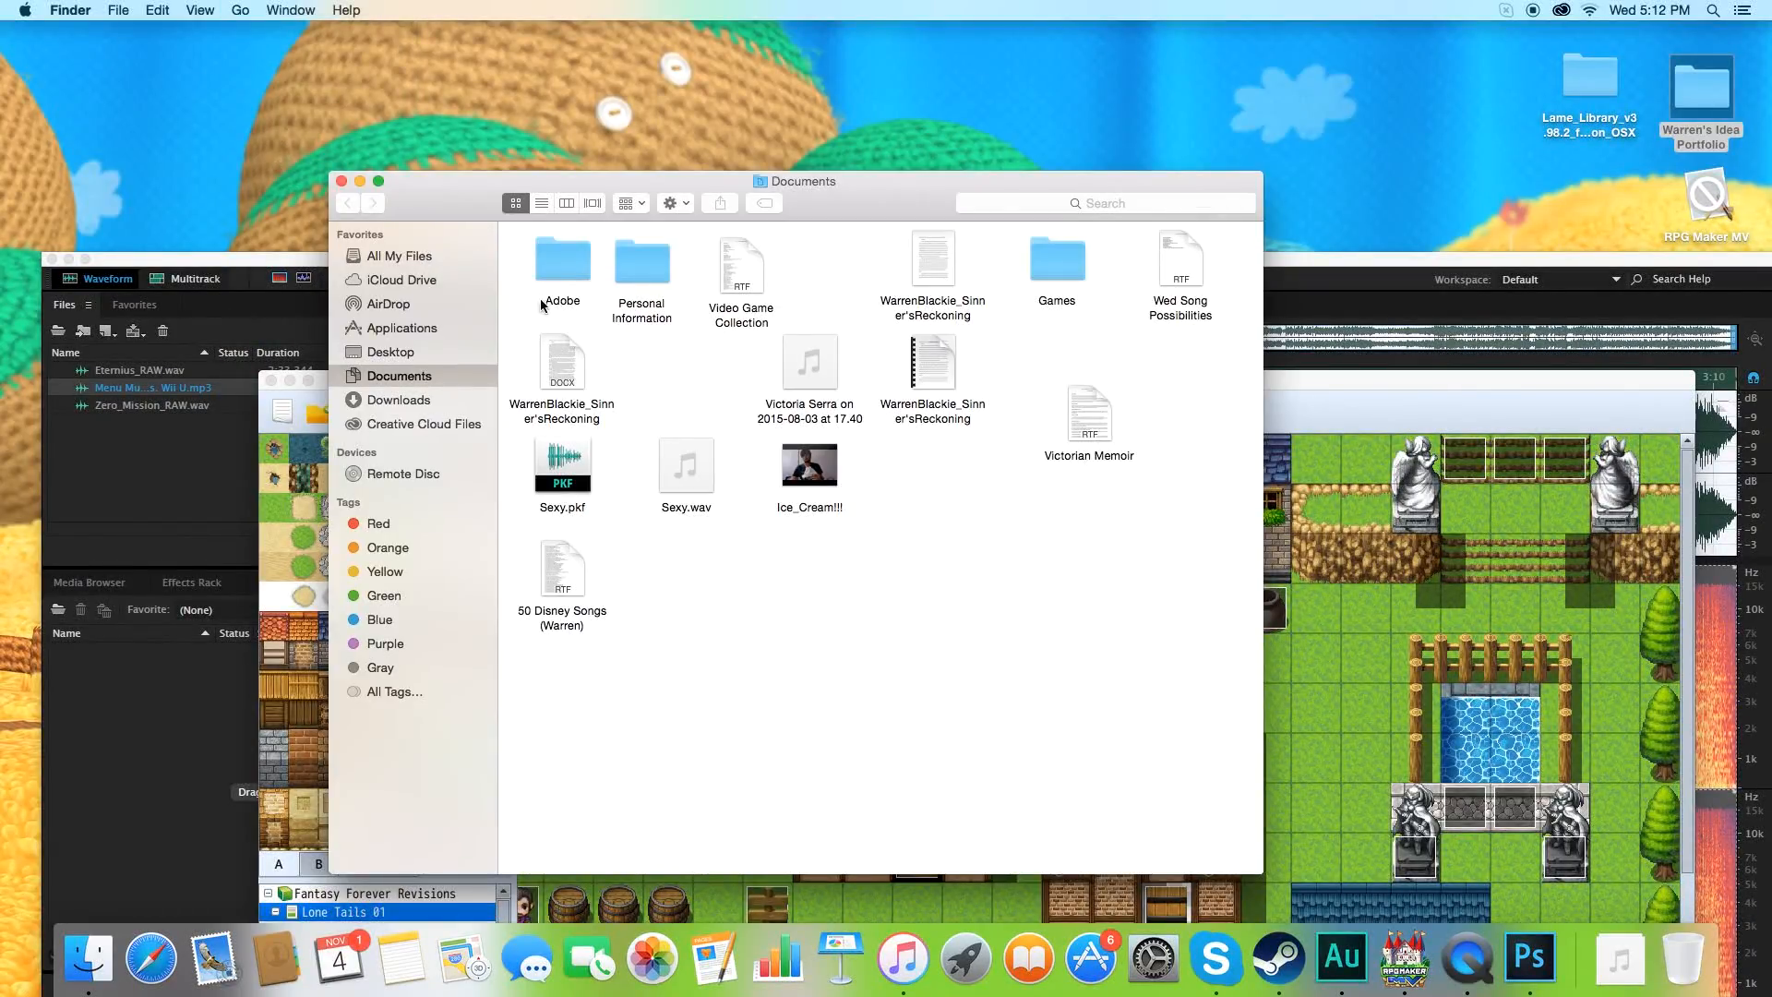
double_click(561, 261)
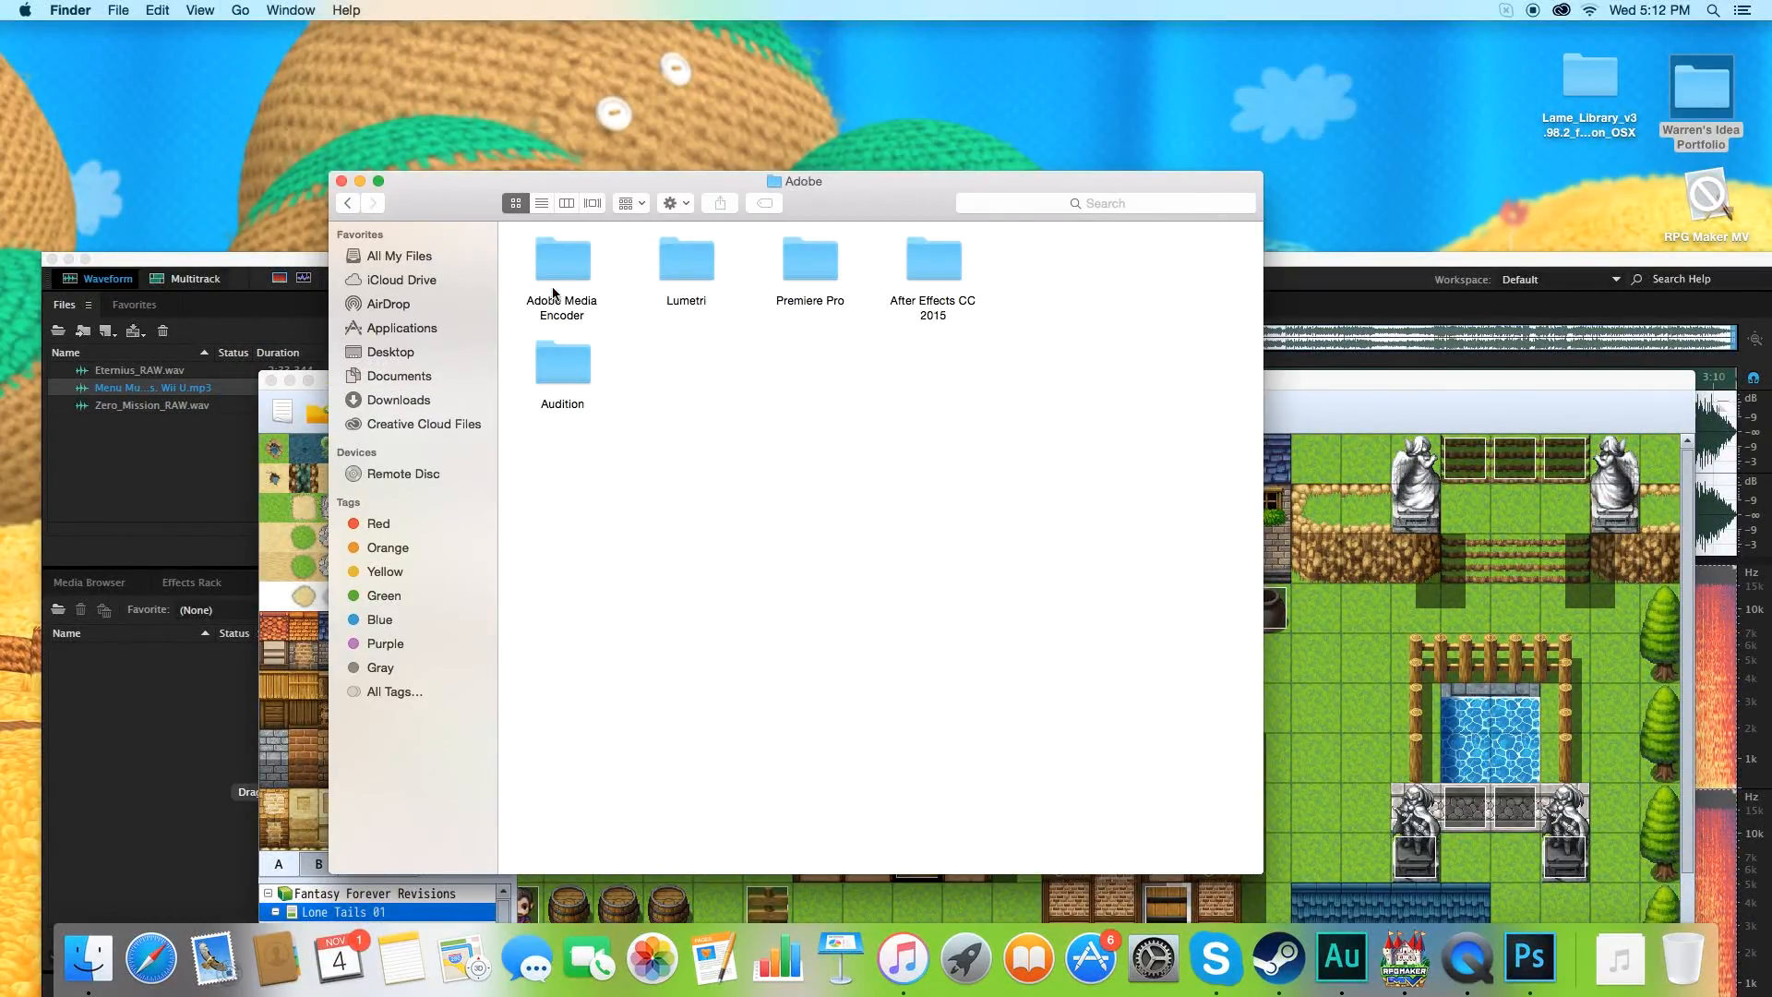
click(347, 203)
double_click(1041, 277)
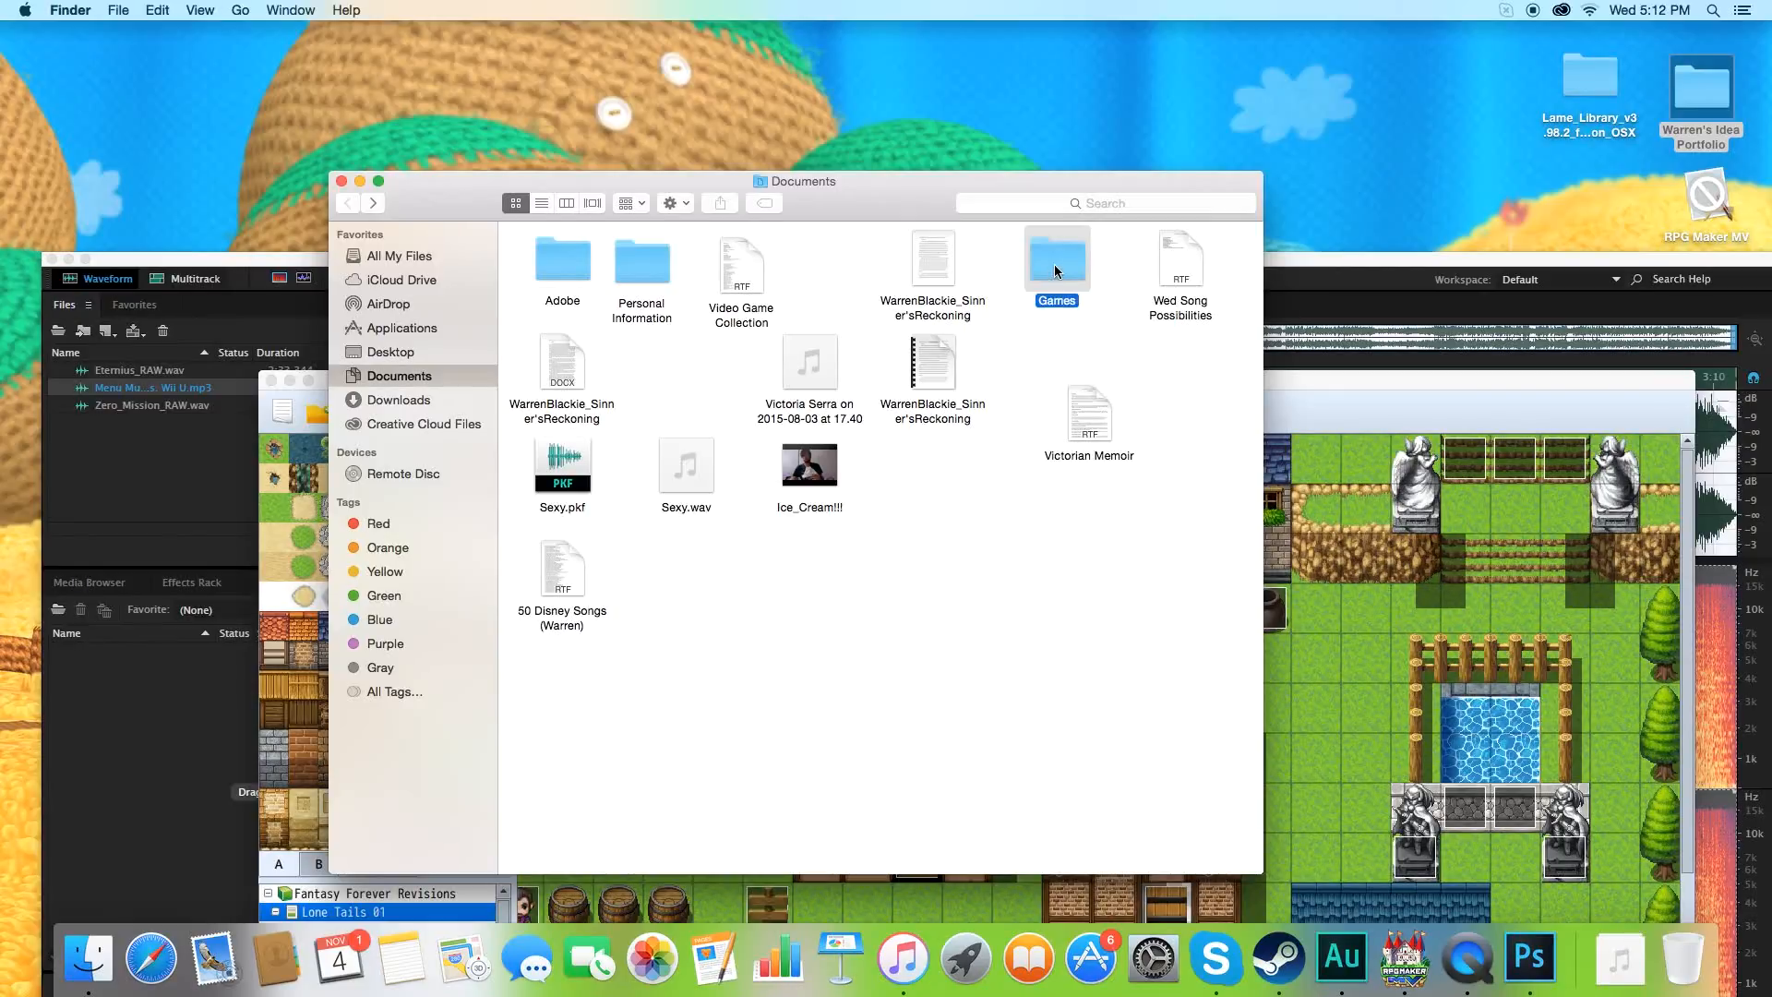
double_click(578, 259)
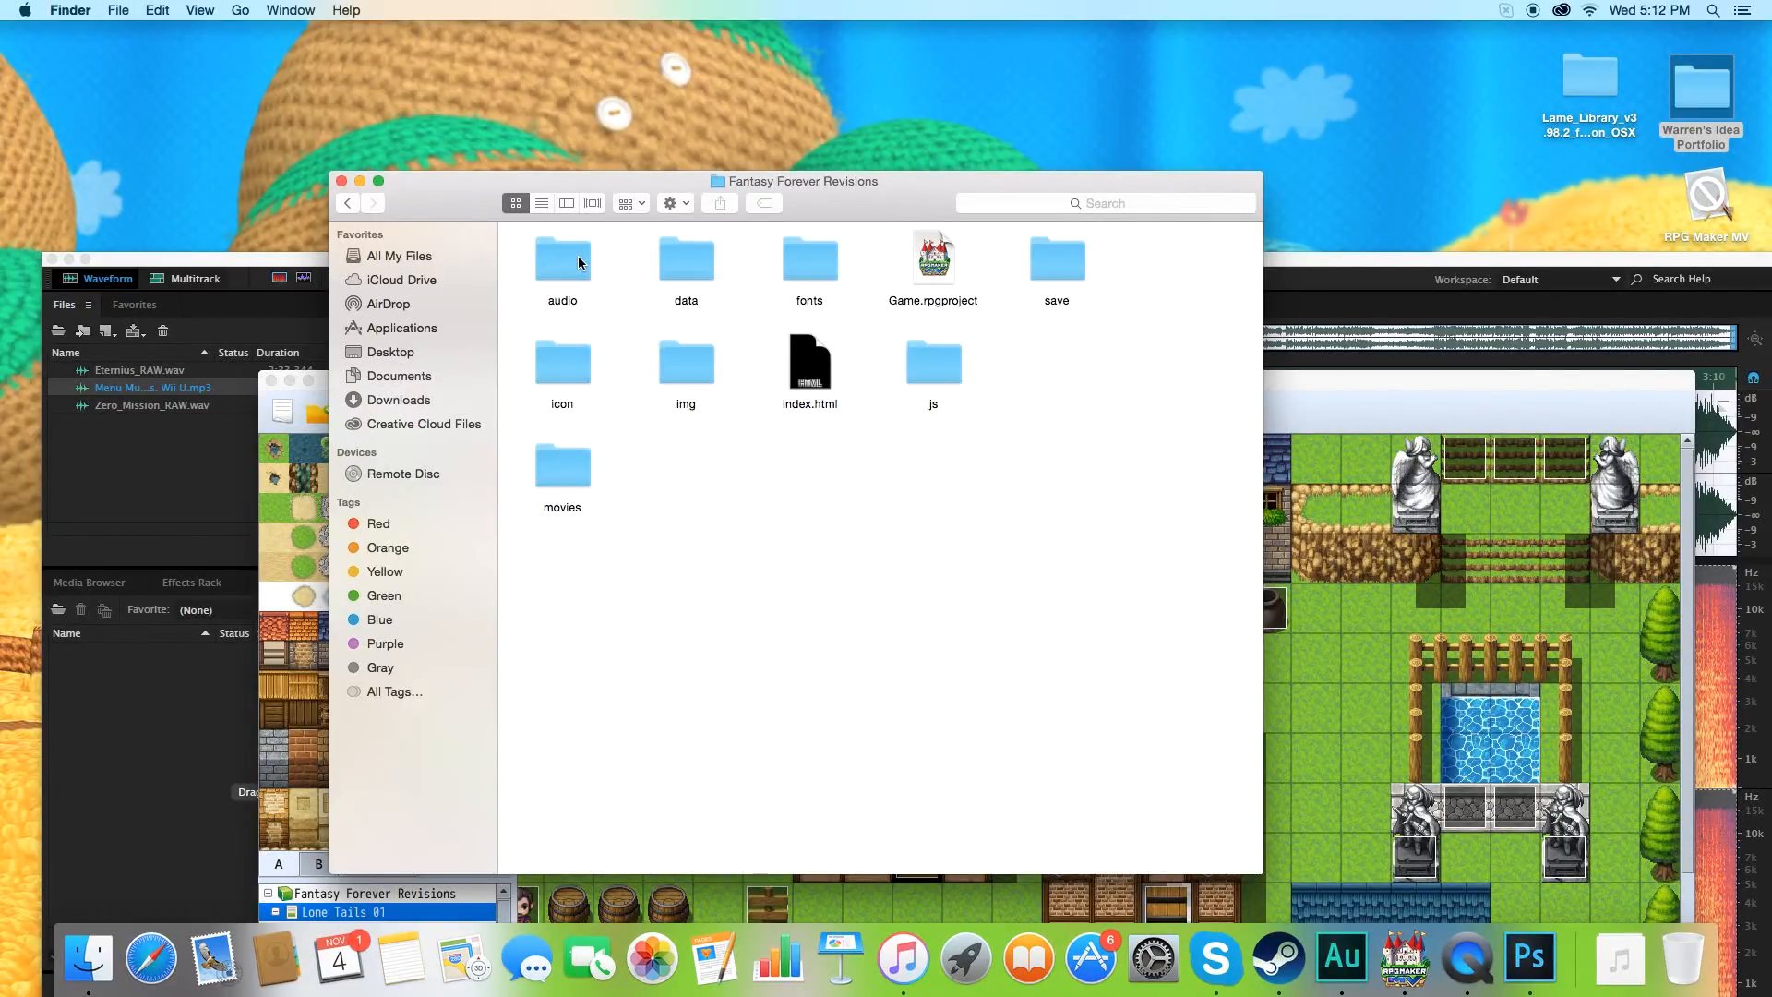
double_click(565, 268)
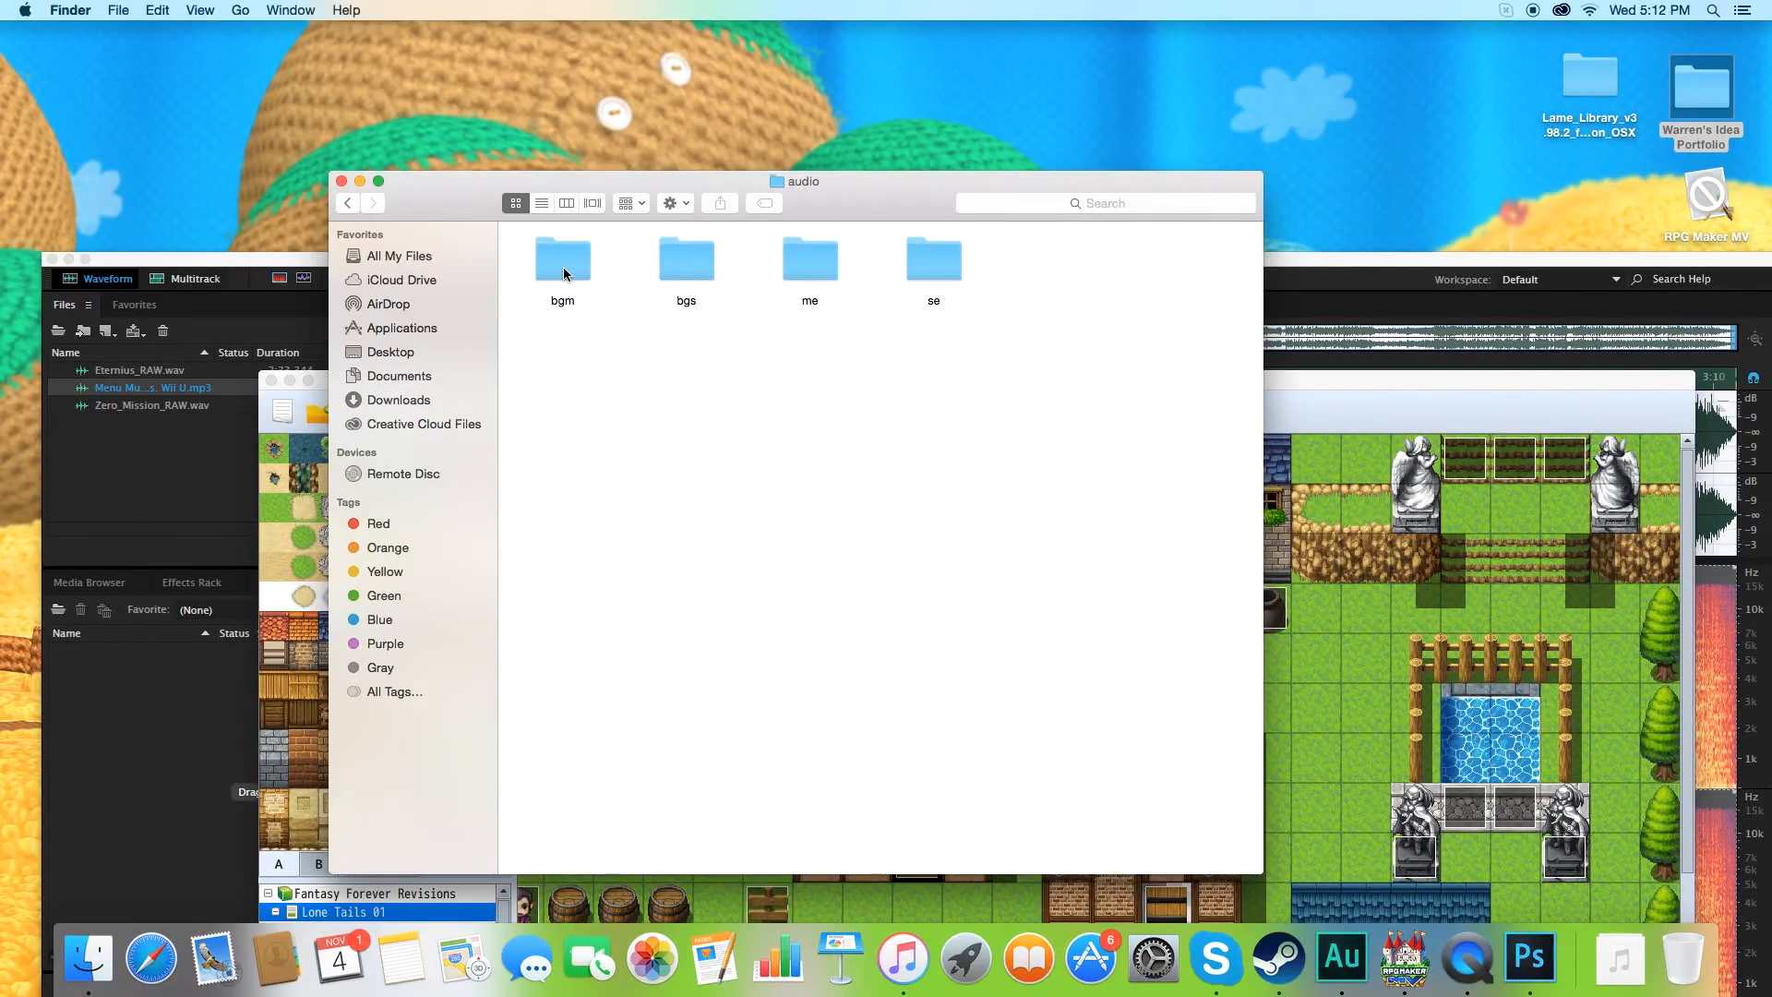
double_click(564, 267)
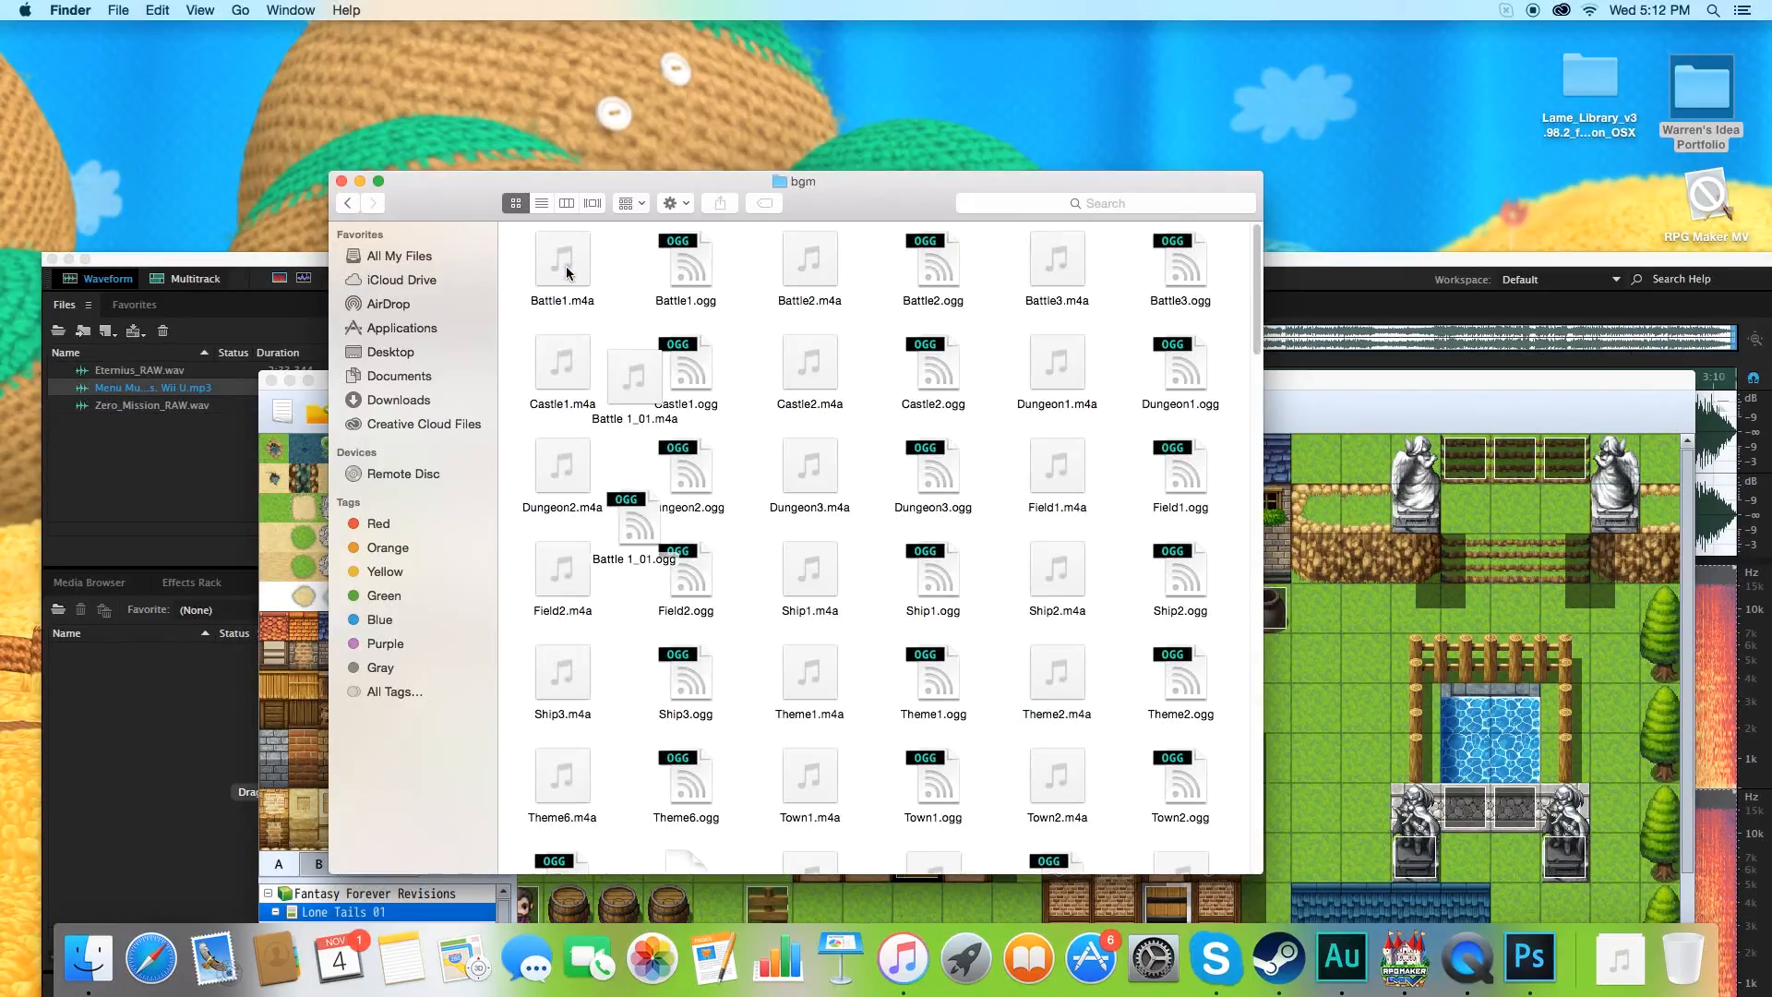
Locate and preview Menu Music - Super Smash Bros. Wii U_01.m4a in the bgm folder's list view, and return to RPG Maker MV.
click(543, 203)
scroll(789, 469, down, 10)
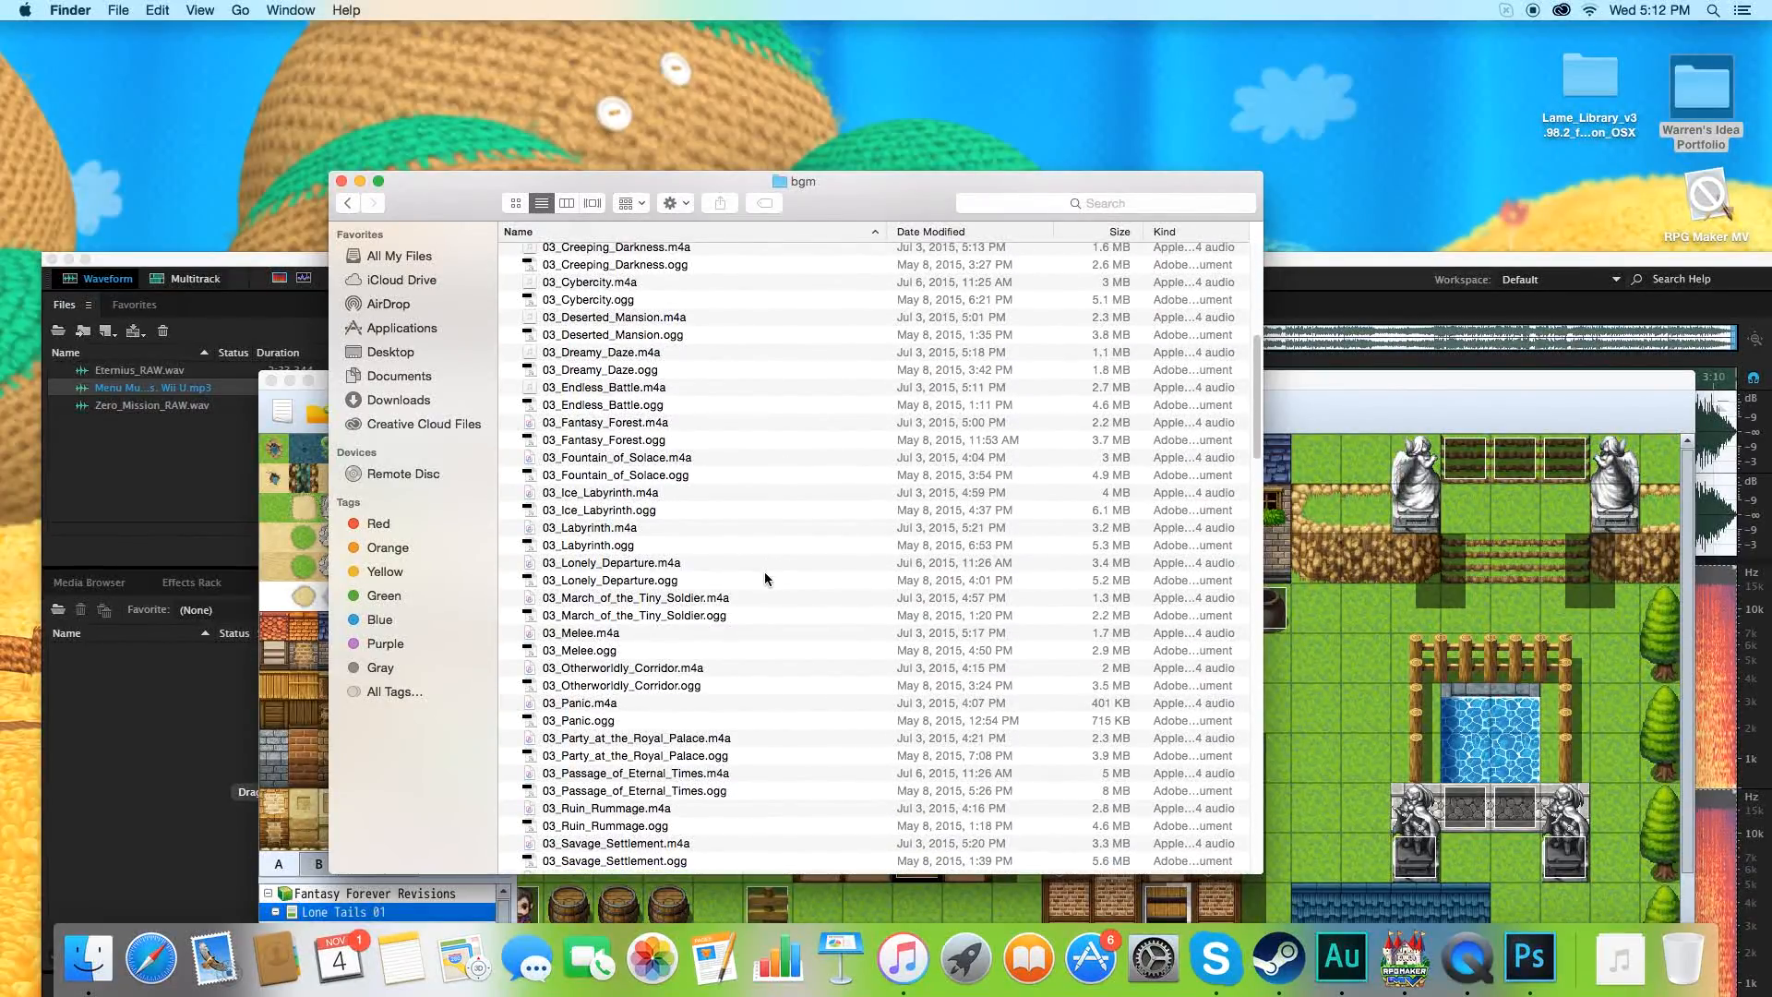
scroll(821, 695, down, 20)
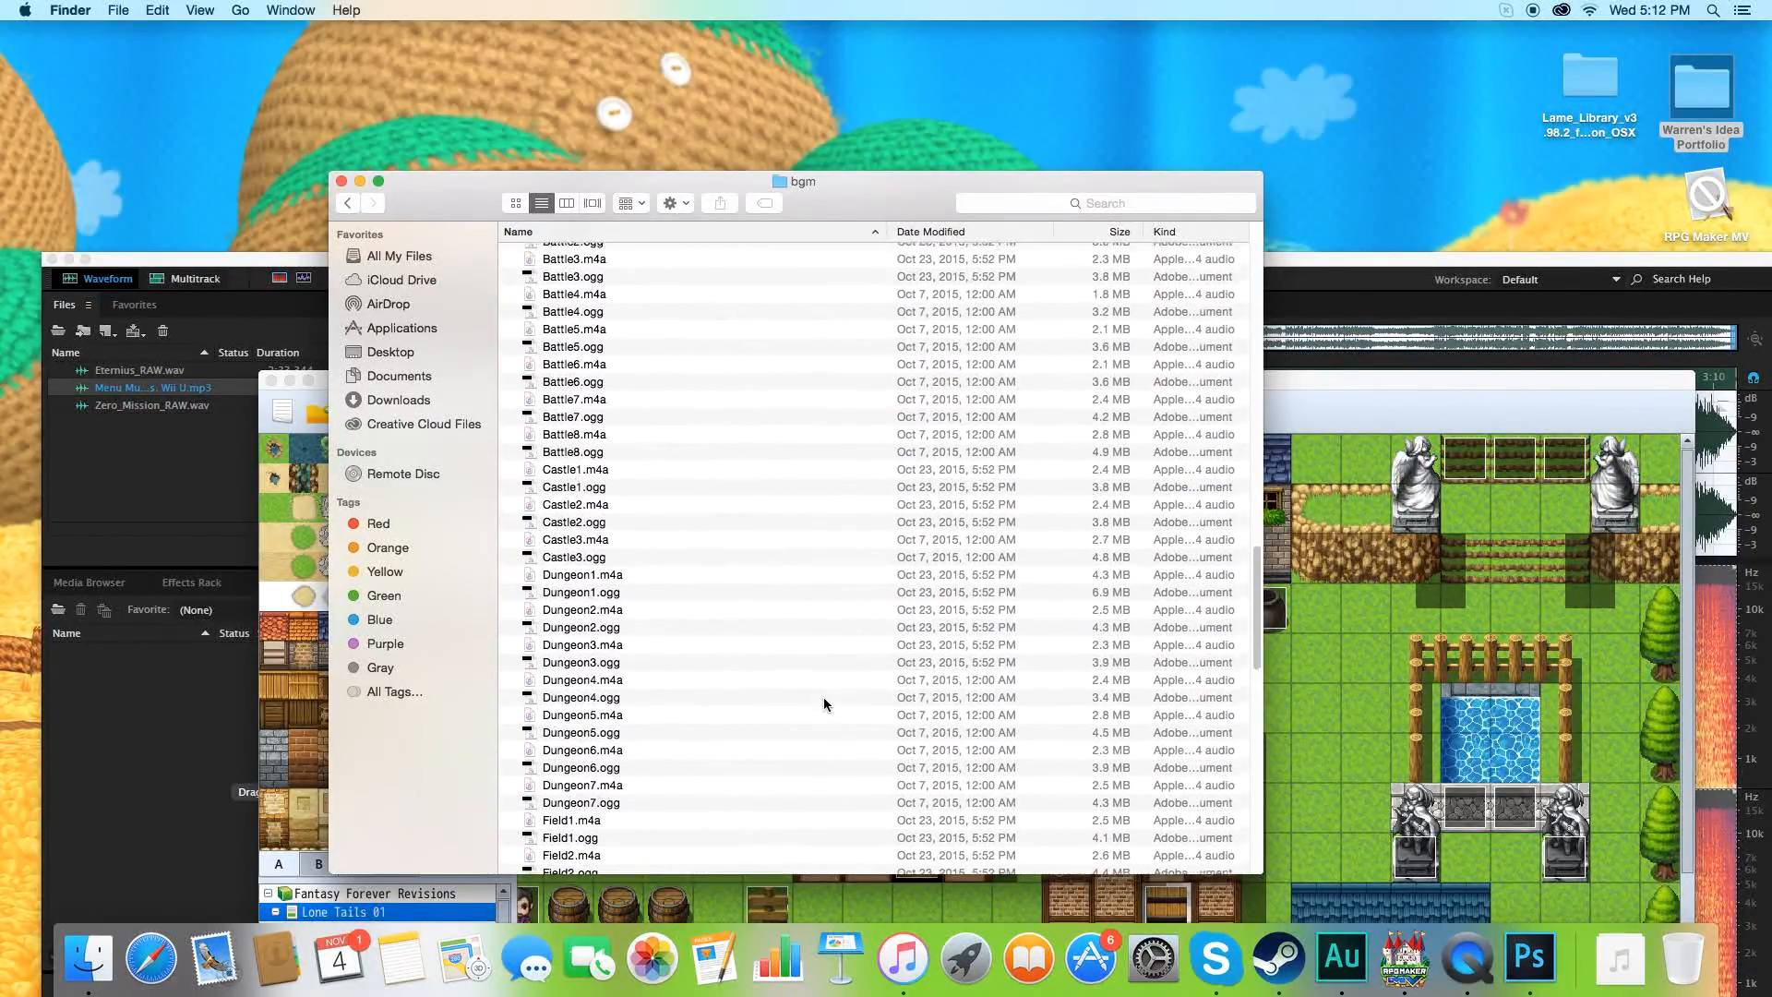
scroll(823, 703, up, 15)
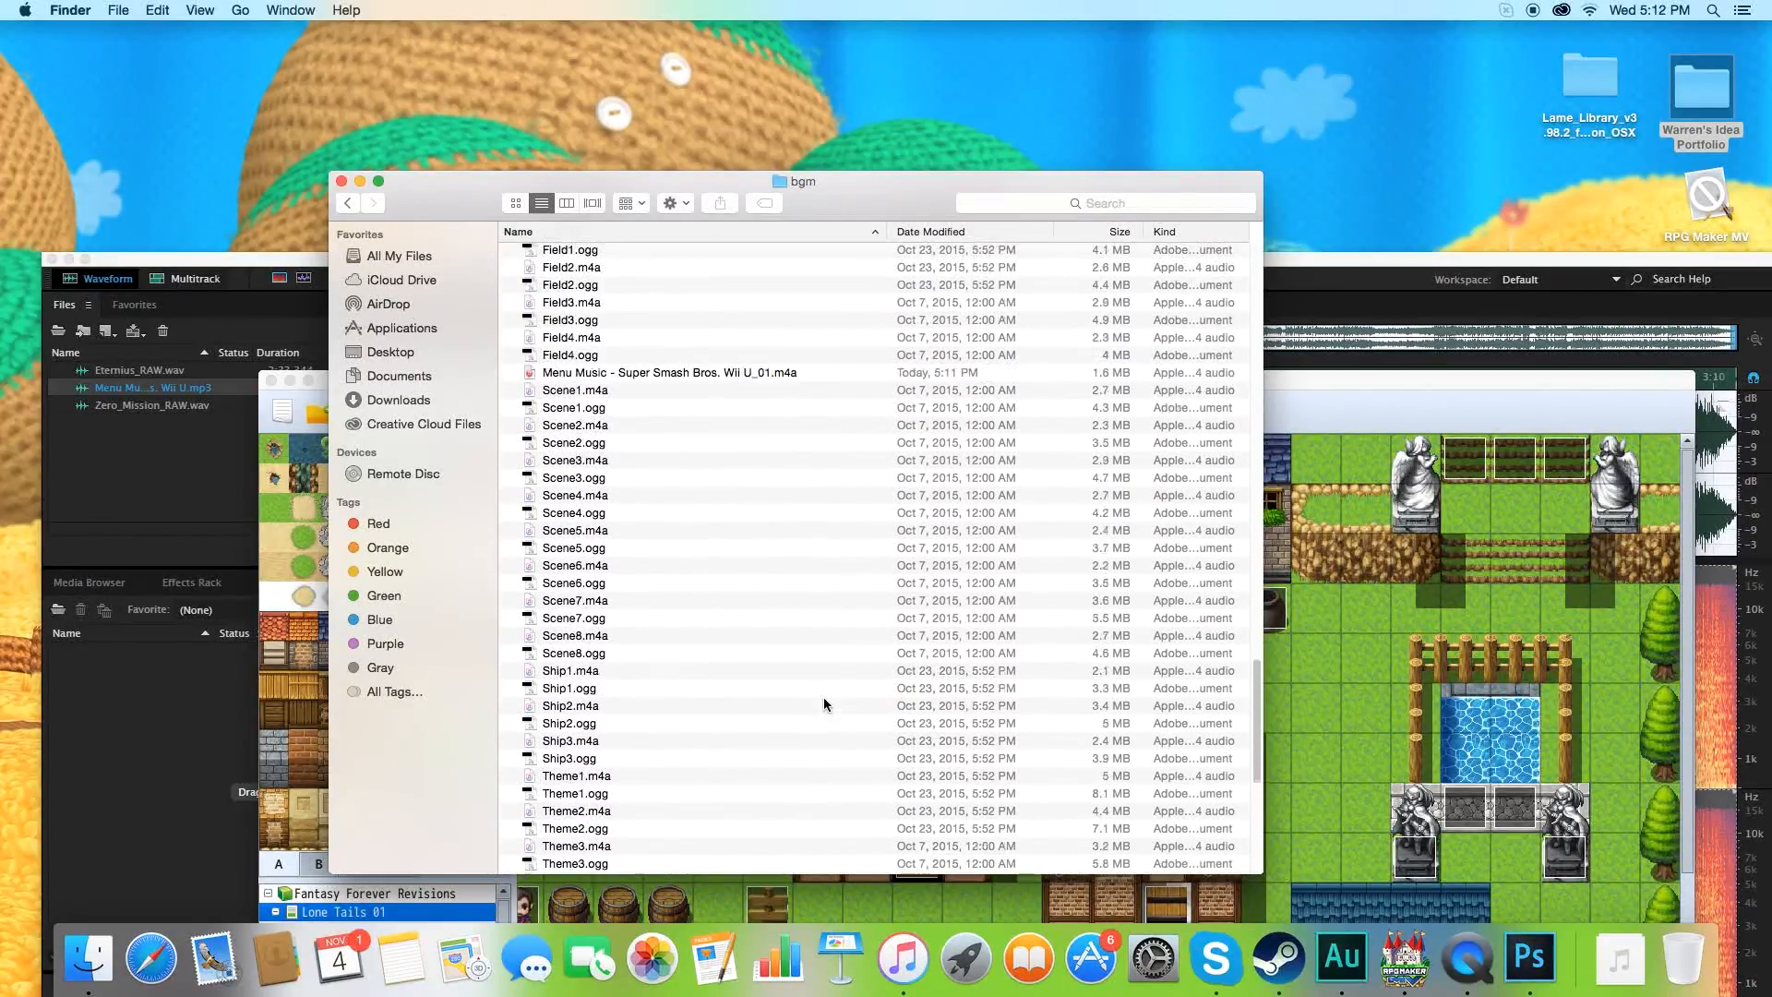
click(650, 473)
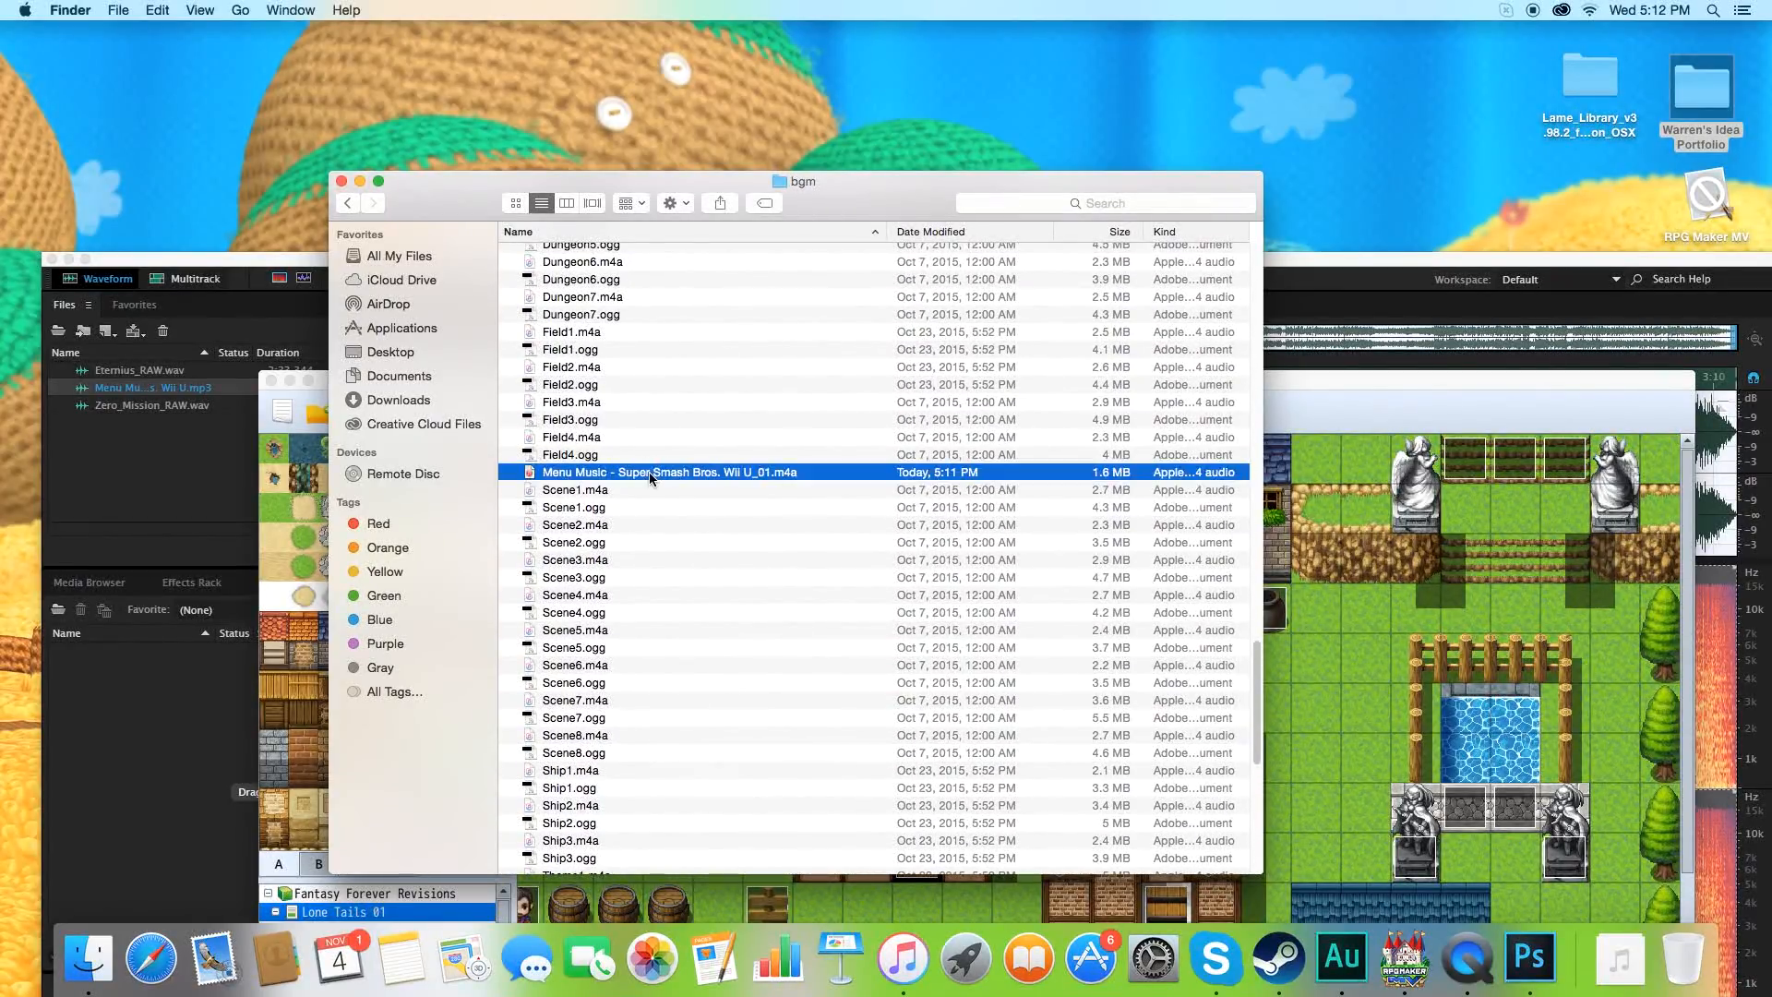
click(657, 489)
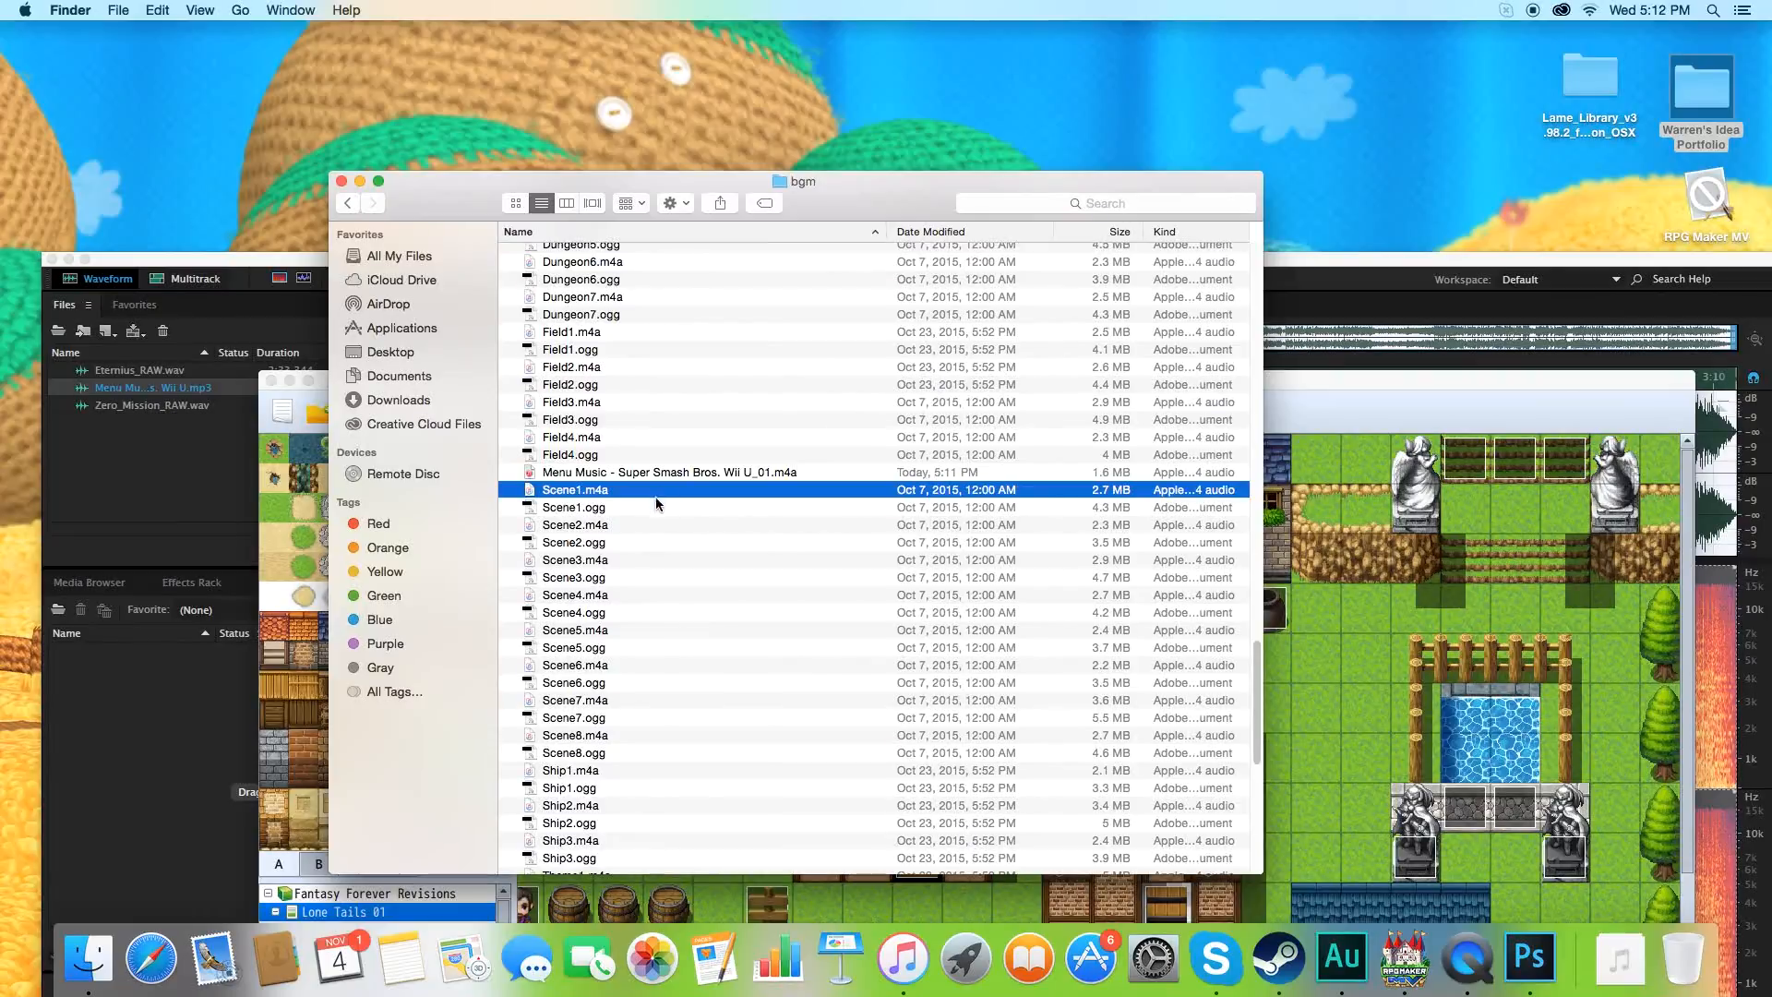
click(655, 506)
click(661, 472)
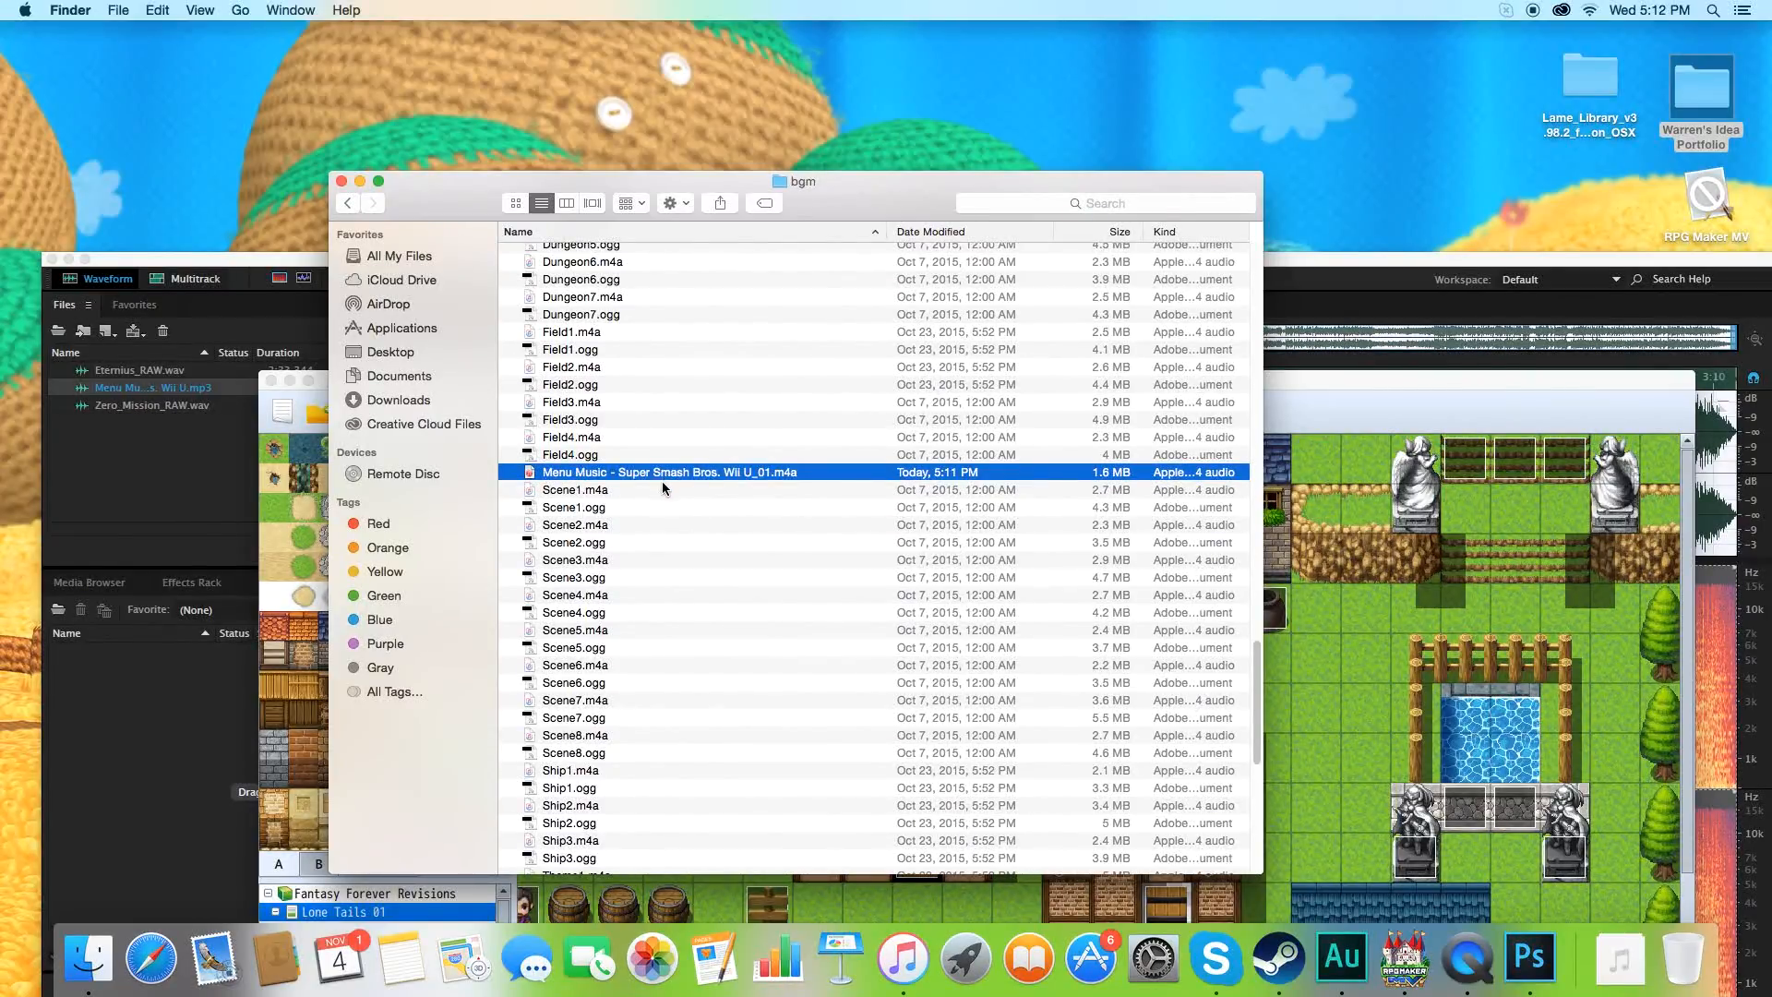
key(space)
key(space)
click(340, 181)
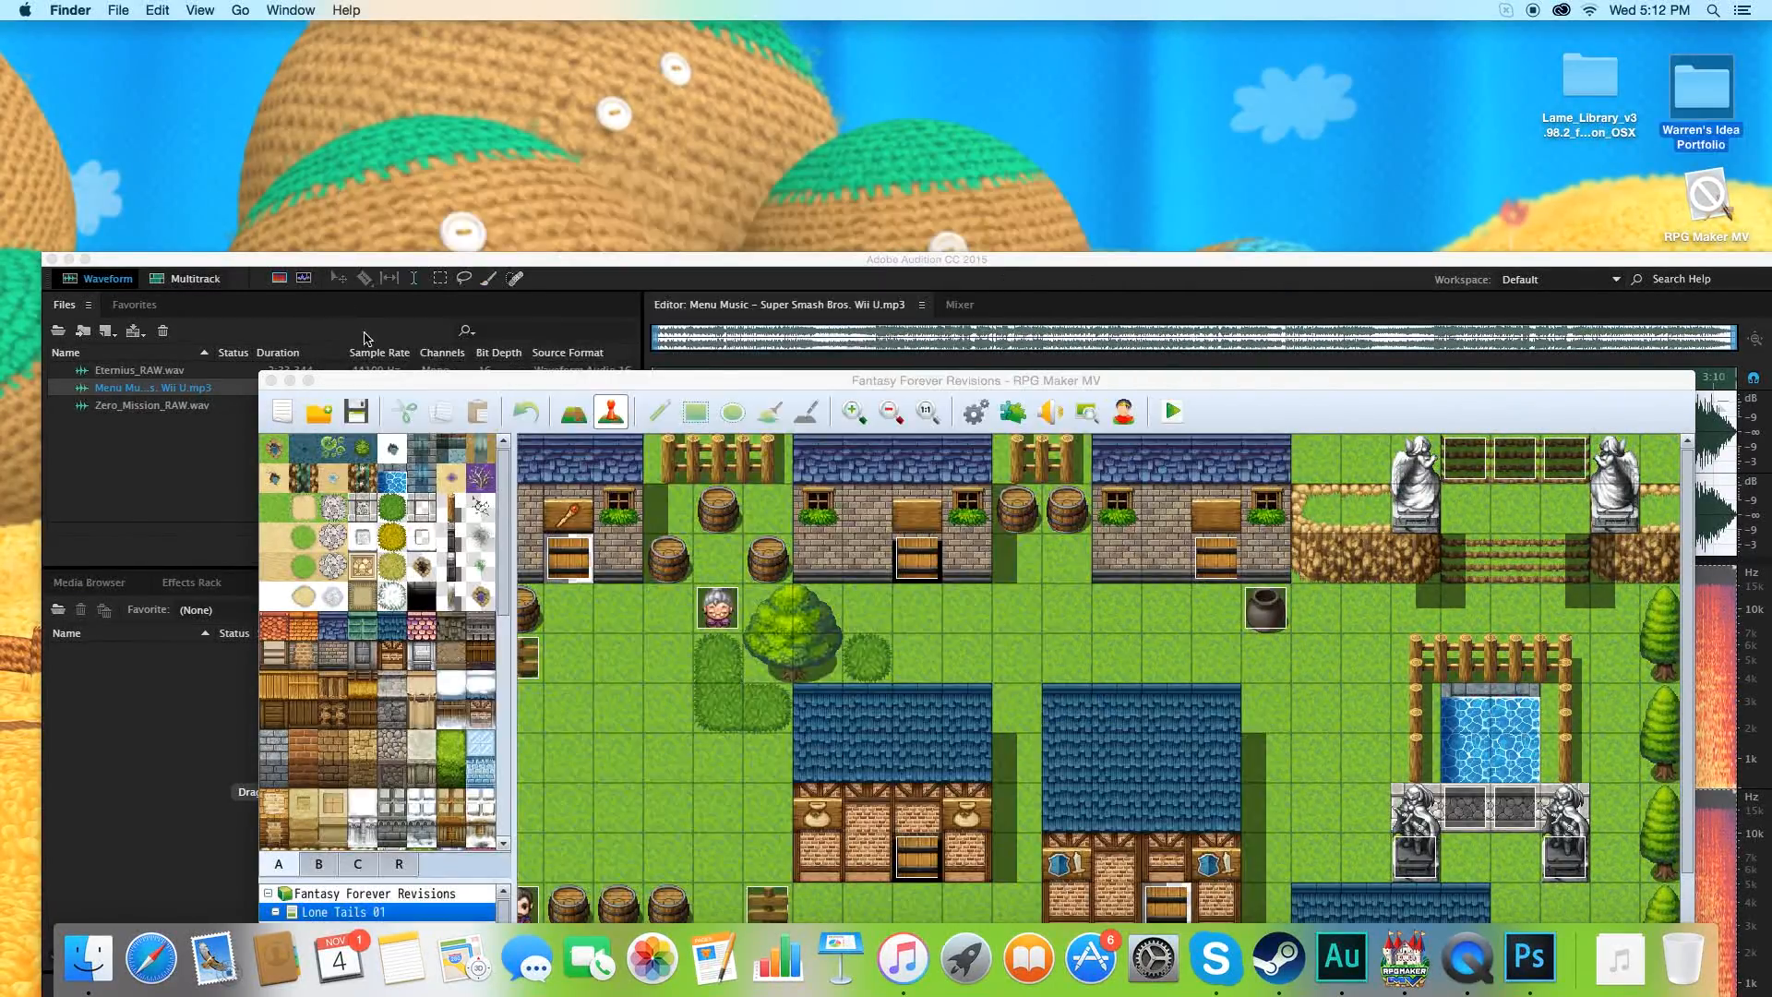
drag(382, 377, 310, 209)
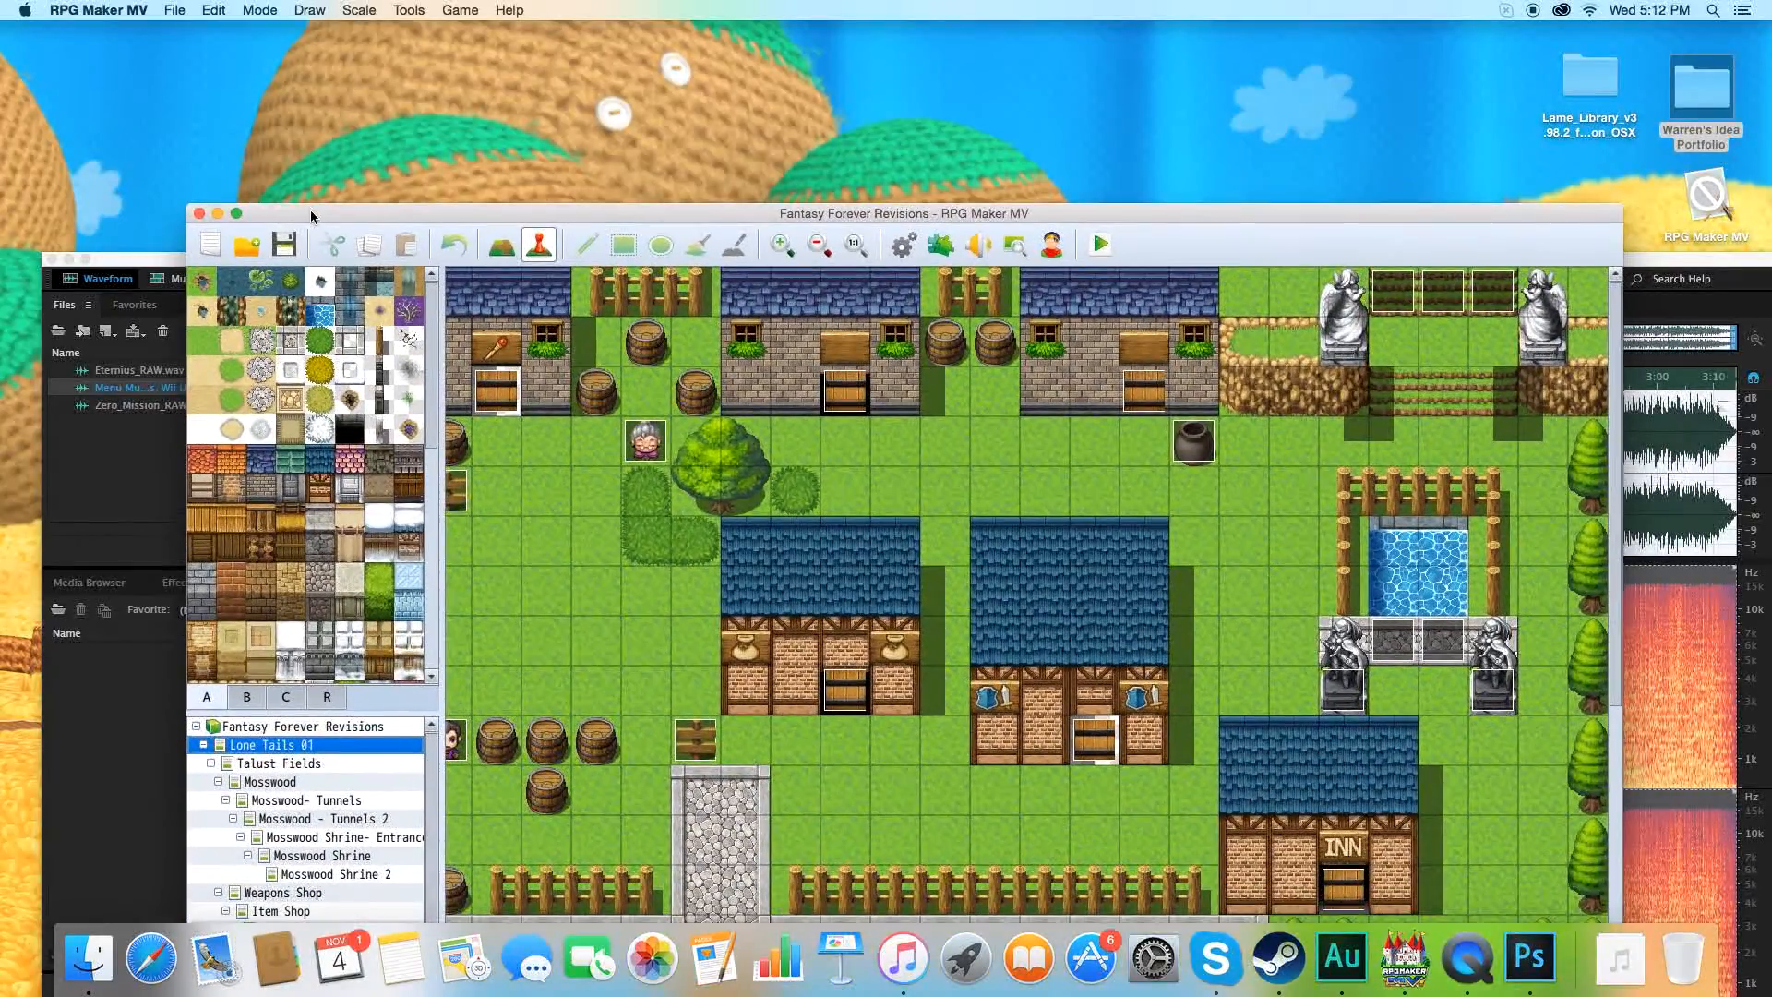
Look through the Sound Test's BGM list for the exported menu music track, and close the Sound Test.
click(978, 247)
scroll(907, 663, down, 1)
scroll(907, 663, down, 4)
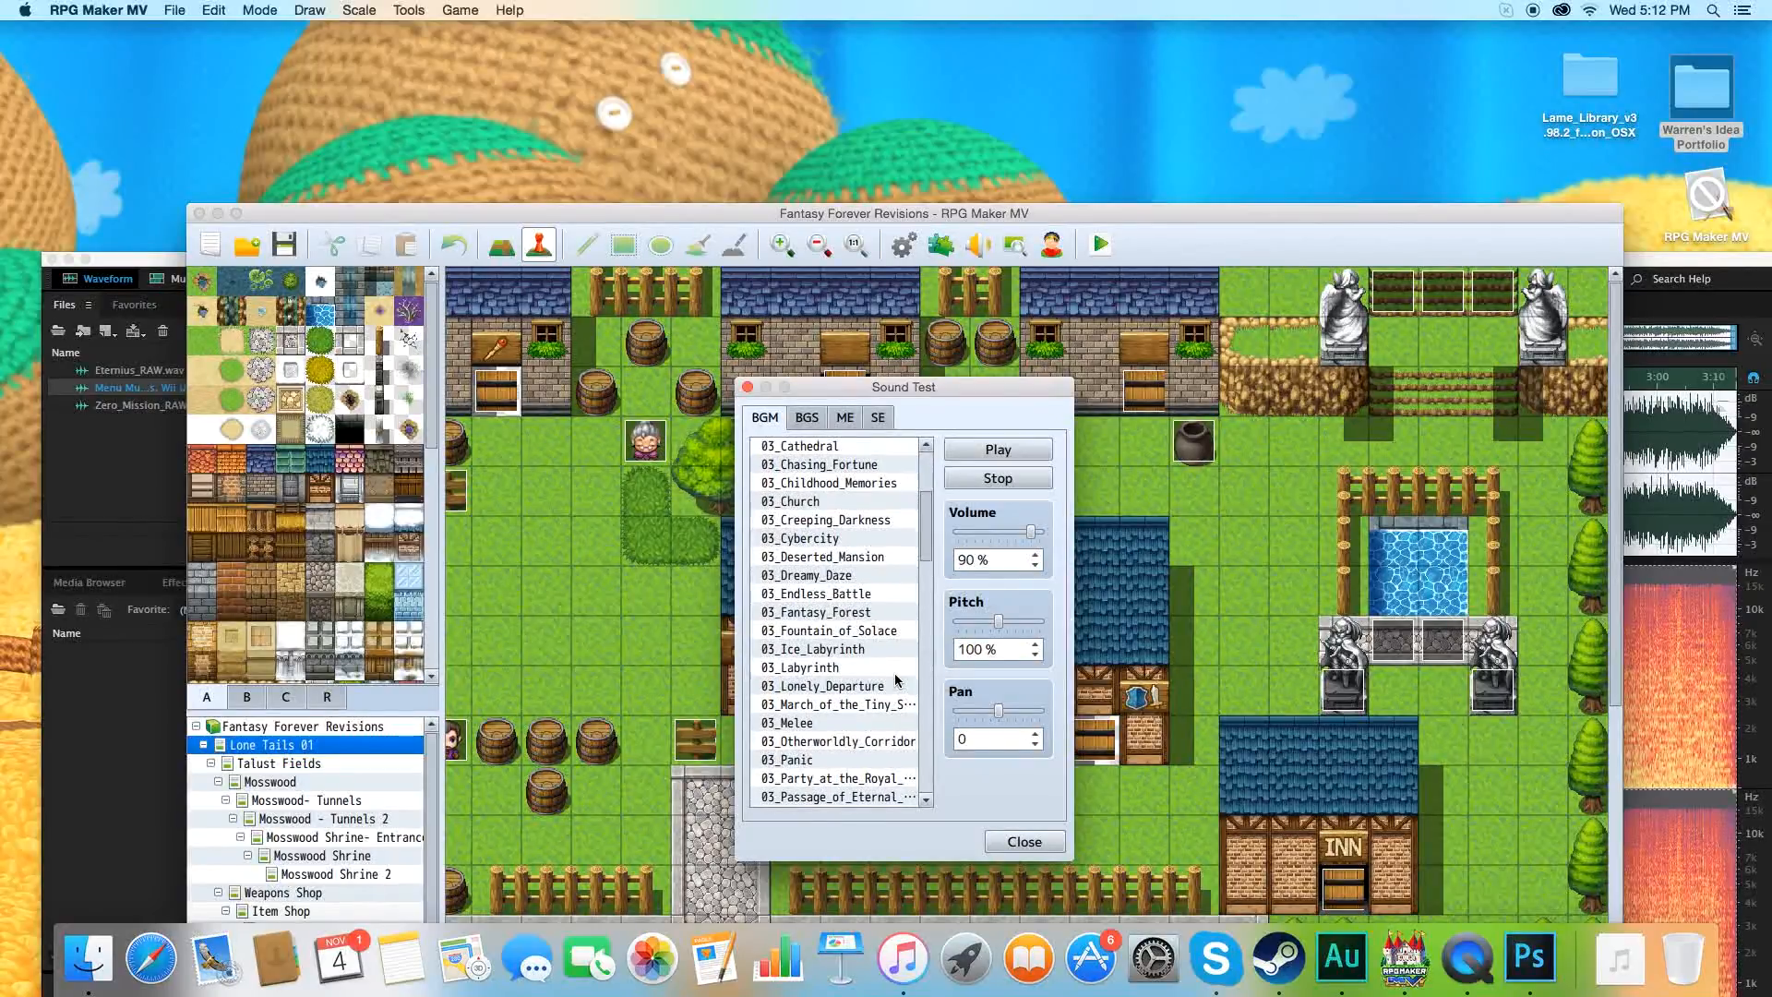
scroll(896, 680, down, 5)
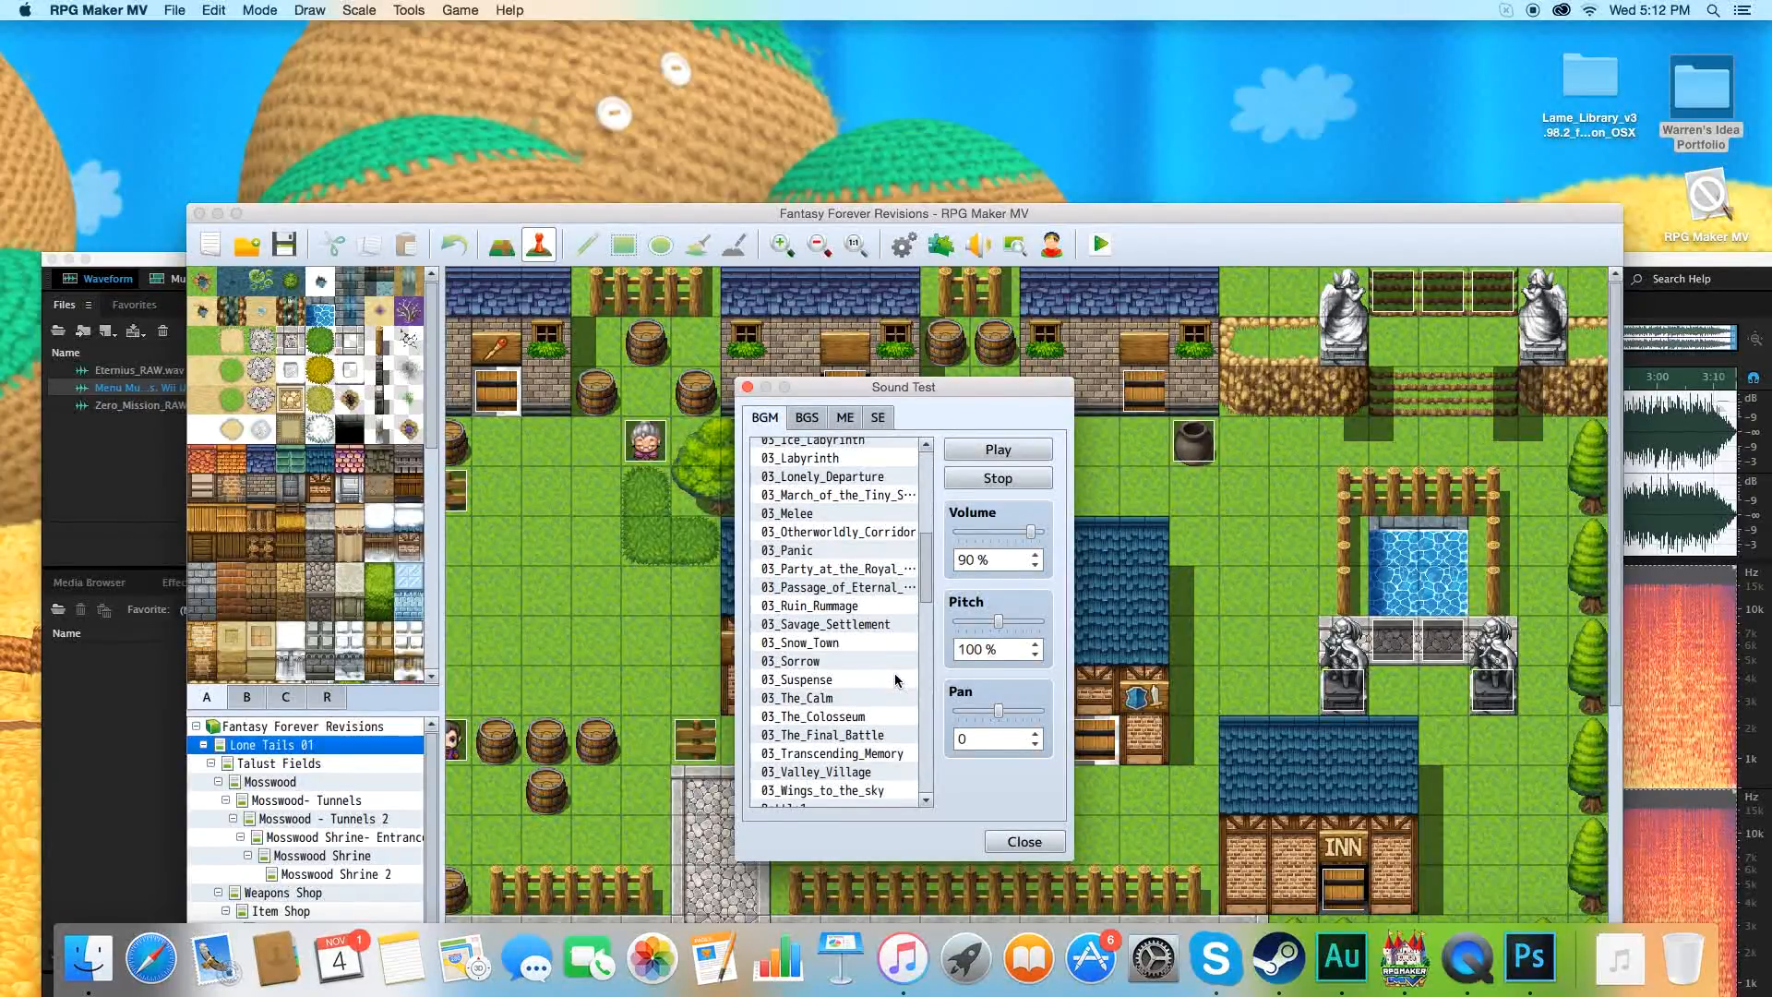
scroll(895, 681, down, 7)
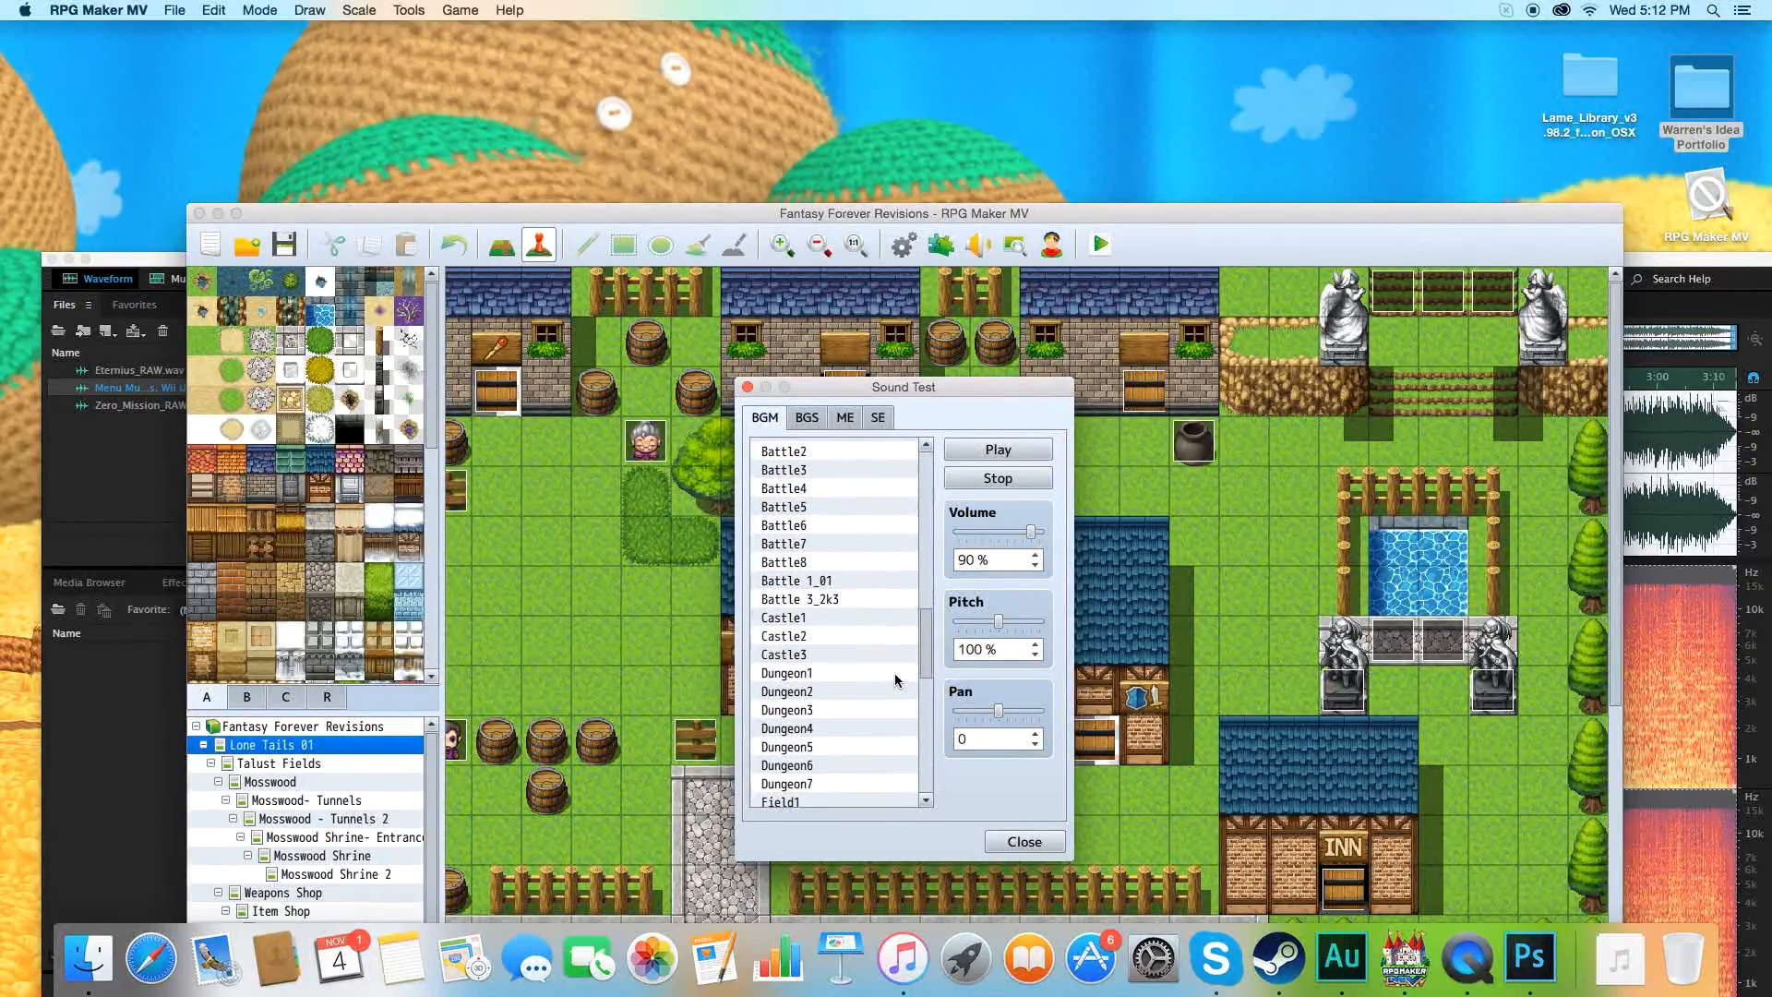
scroll(895, 680, down, 6)
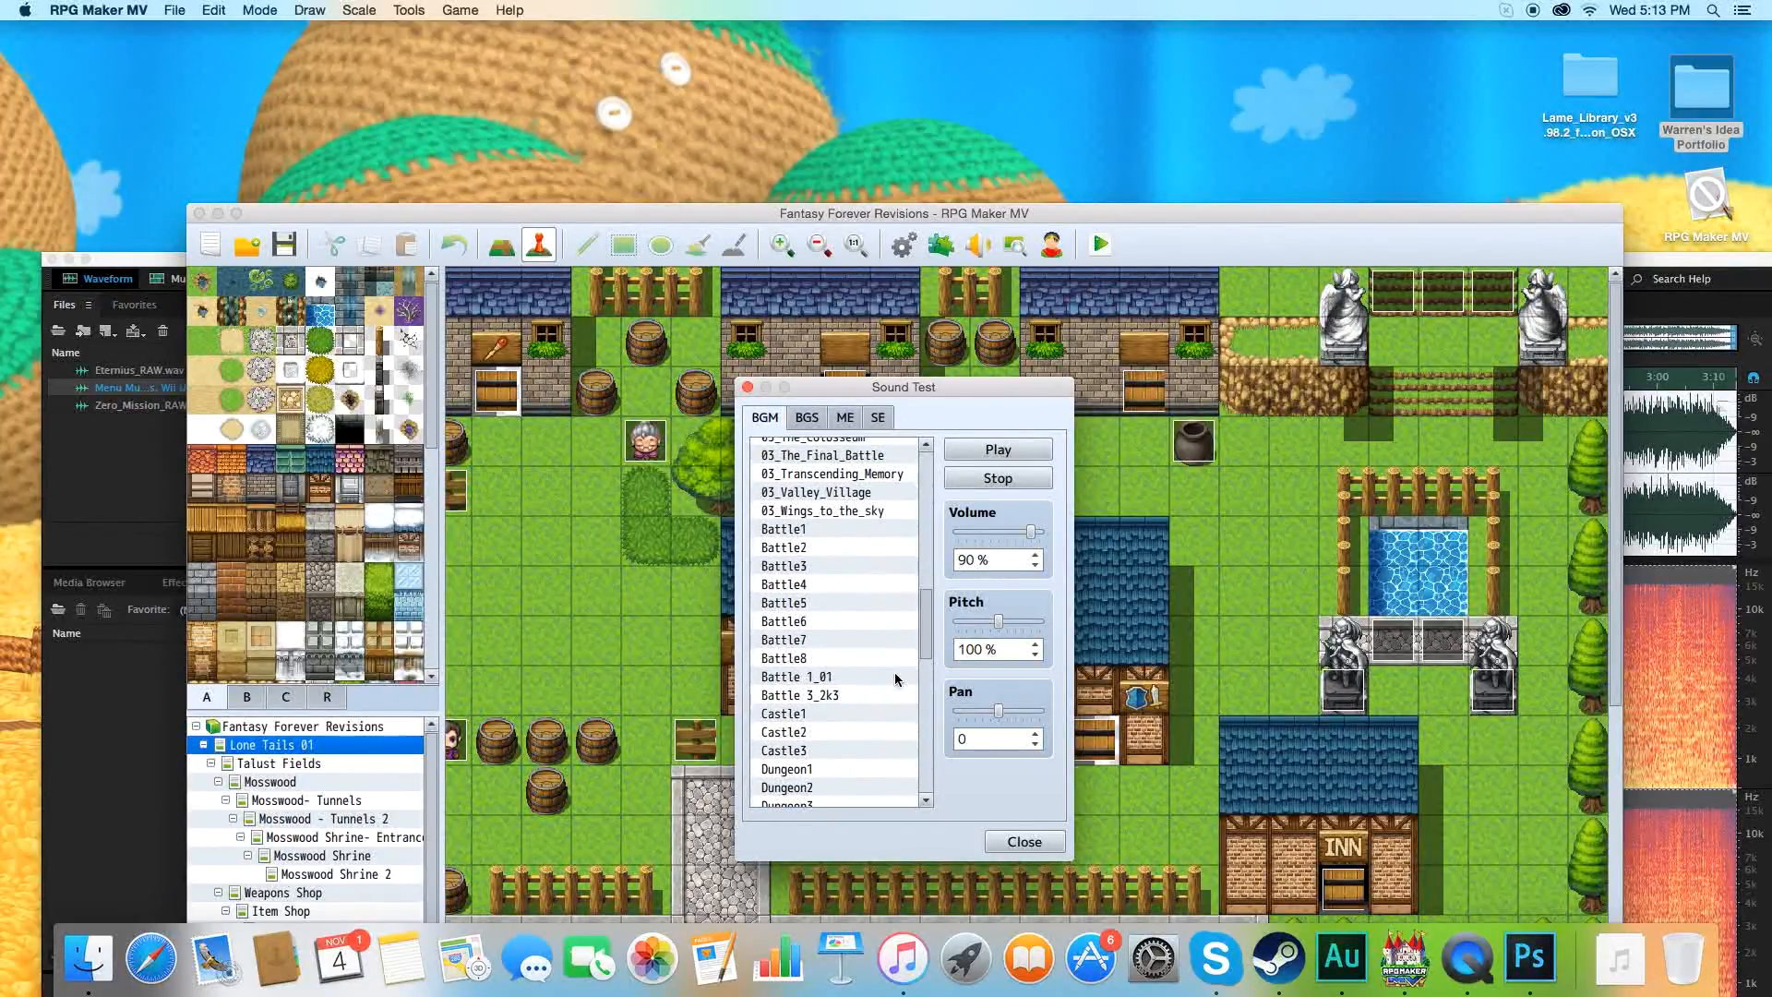
scroll(896, 681, up, 5)
scroll(895, 680, up, 5)
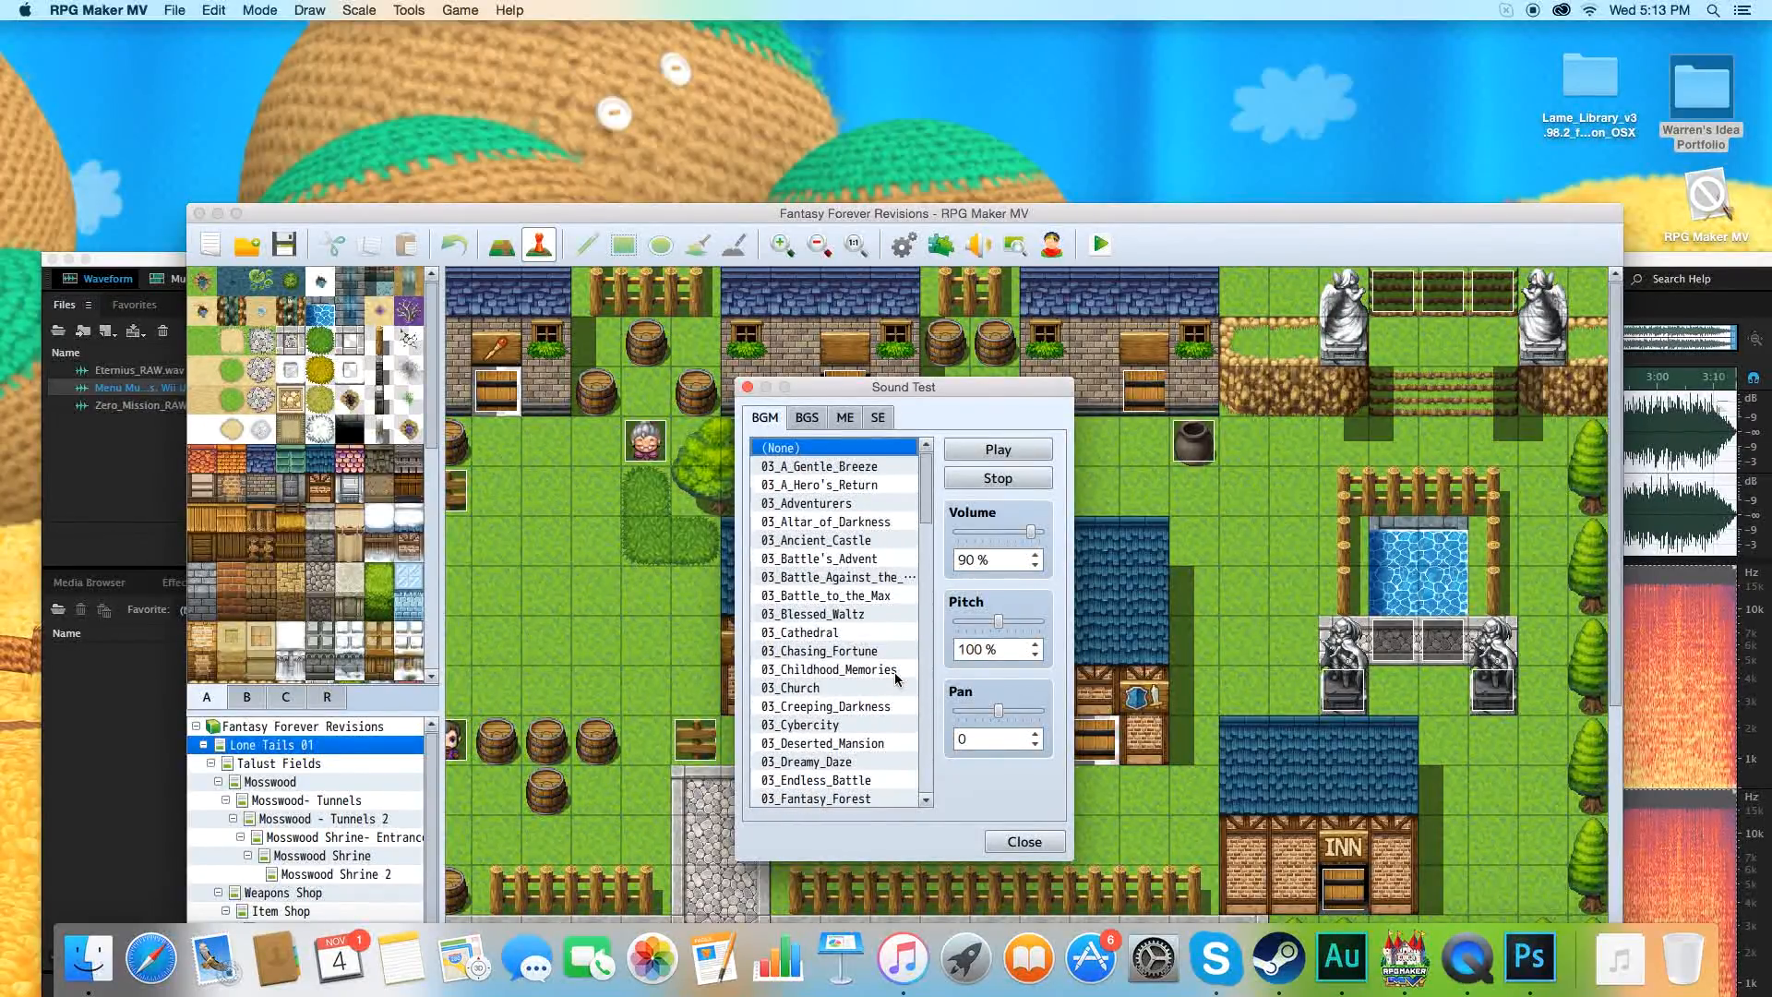
click(1023, 841)
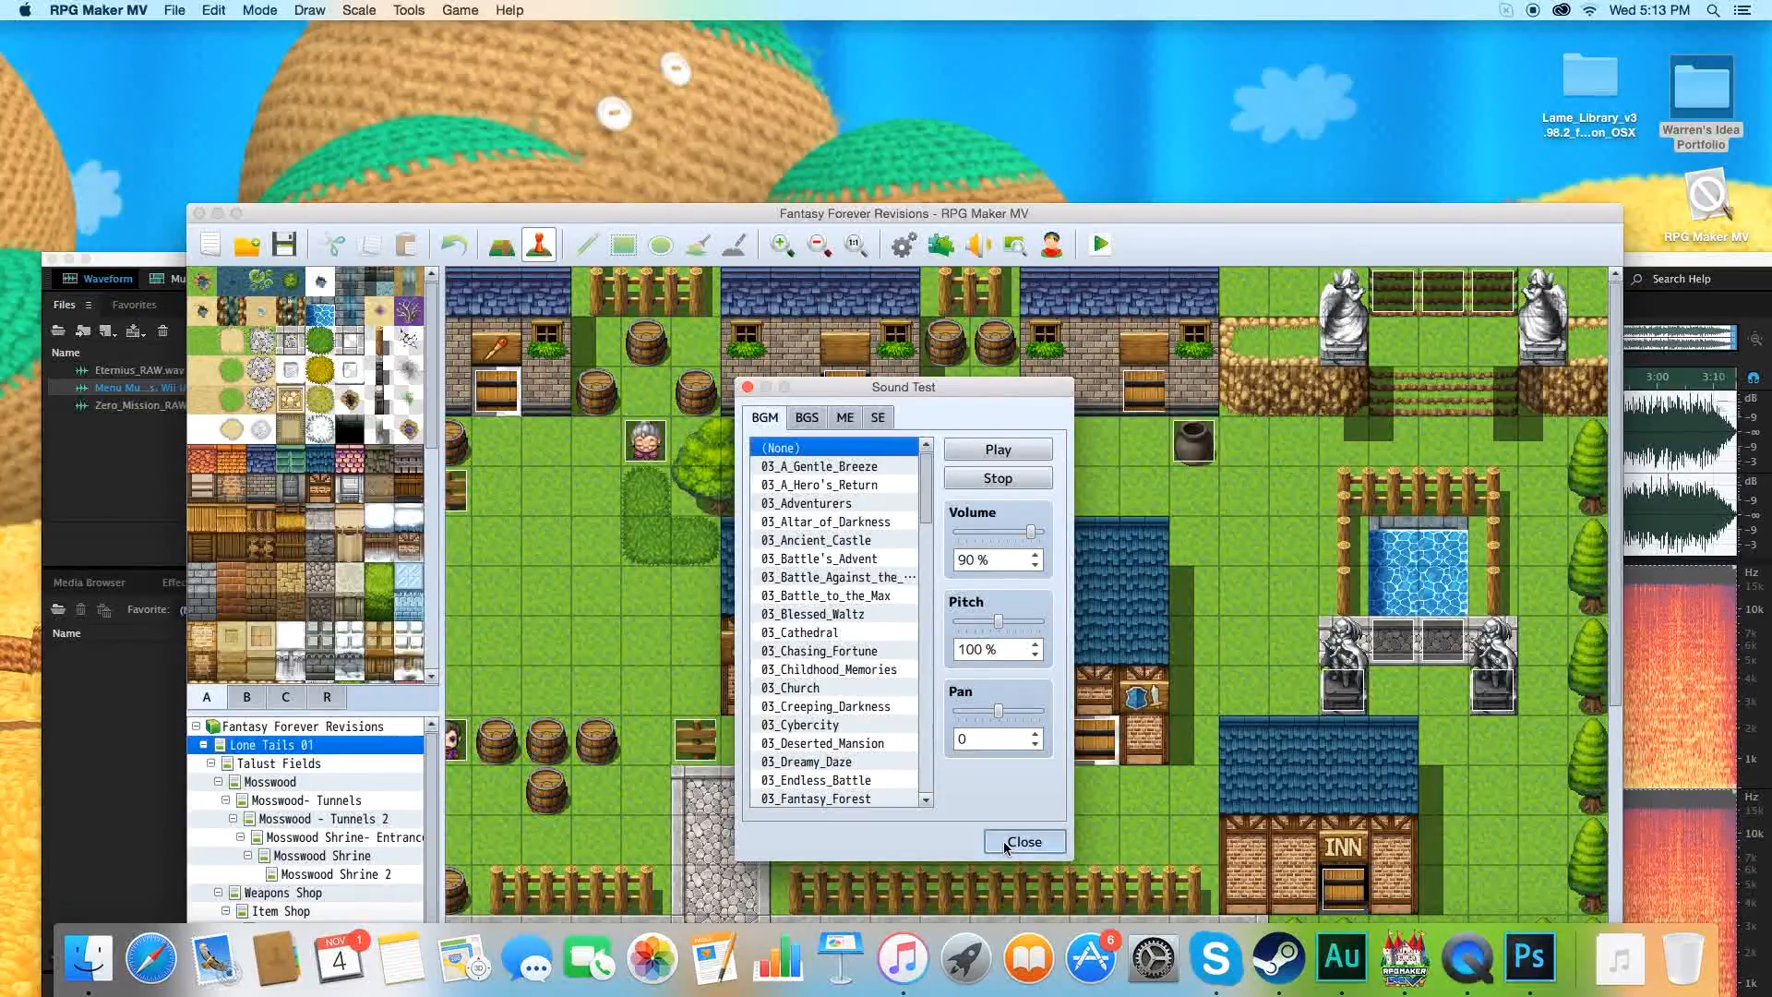
Switch to Adobe Audition, start exporting the menu music file and review its Apple Audio Toolbox file type settings, keeping Apple MPEG-4 Audio.
drag(1669, 268, 1643, 147)
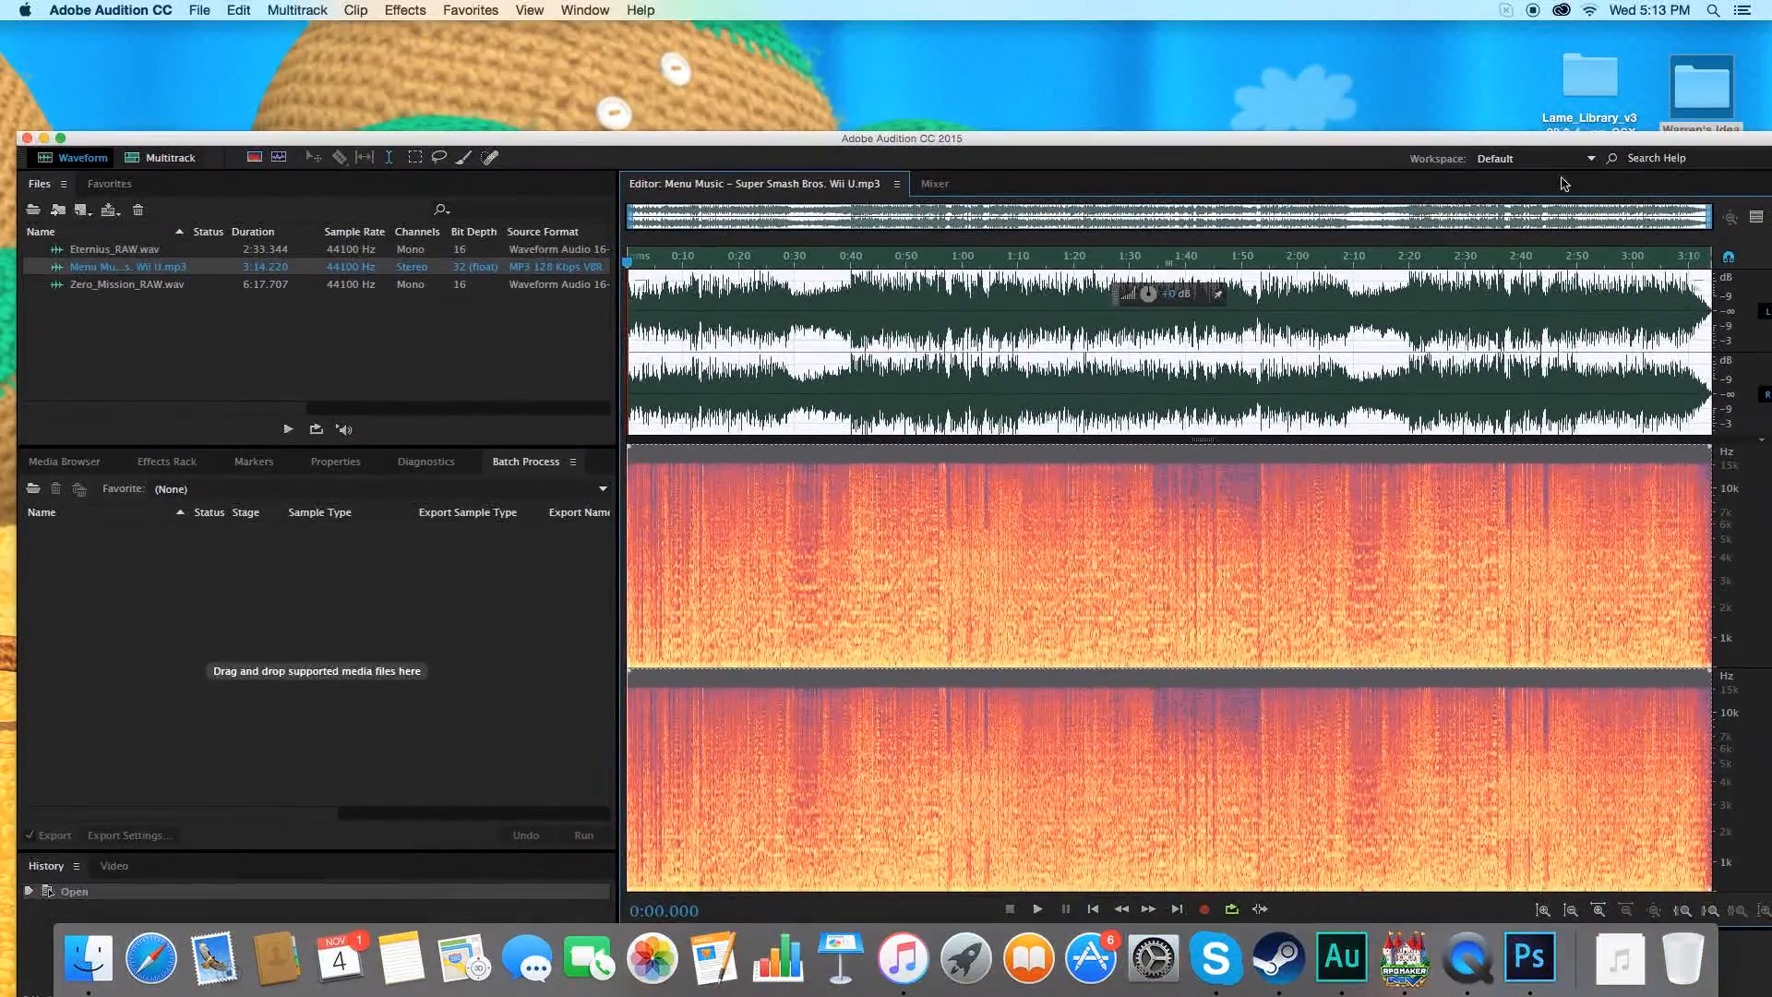
click(198, 10)
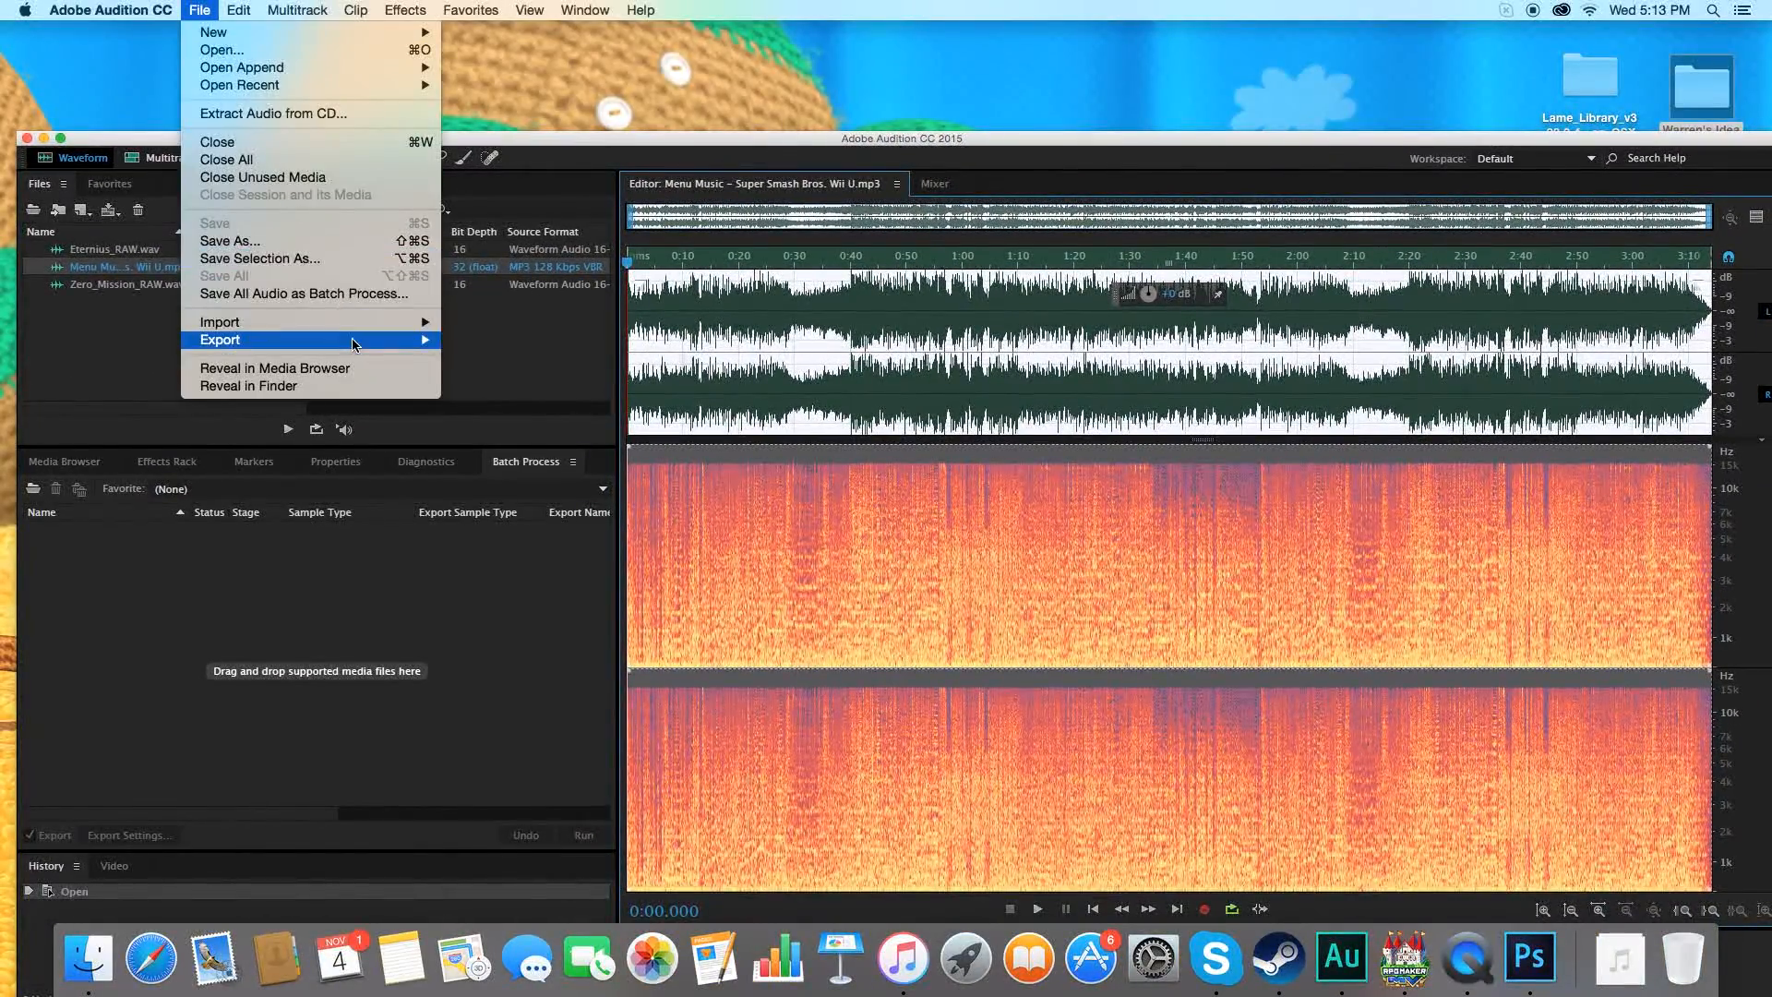
mouse_move(374, 342)
click(475, 341)
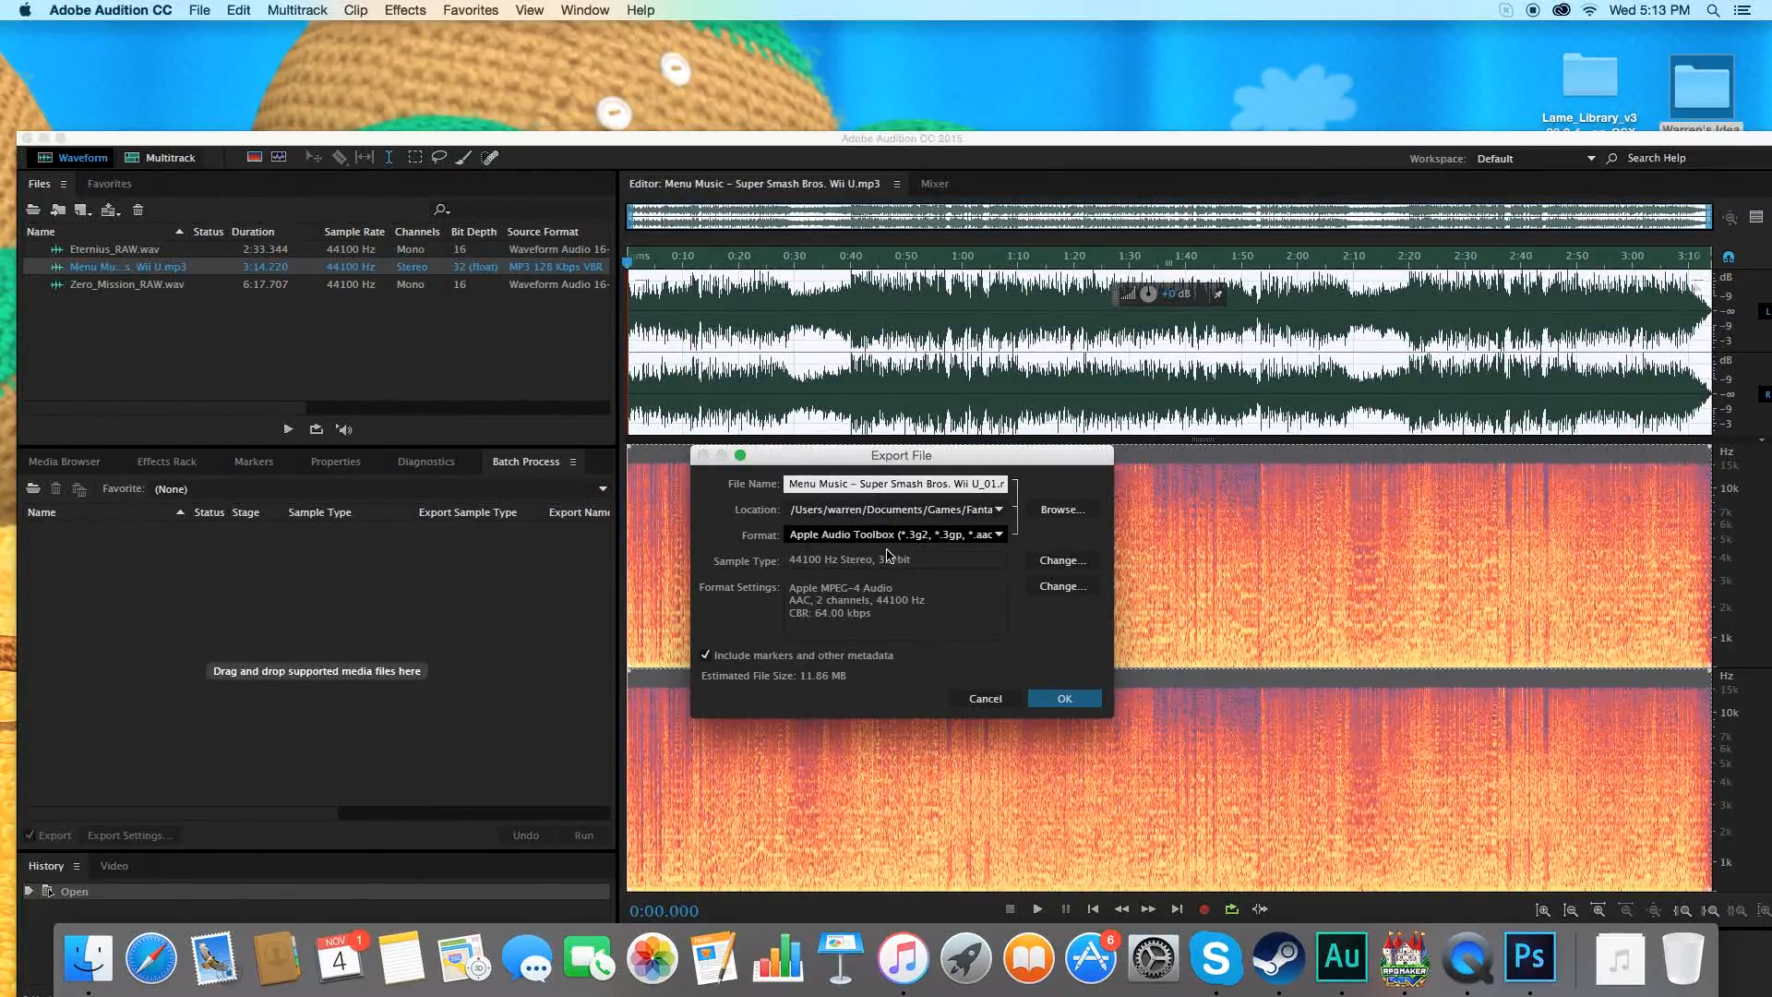
click(1046, 587)
click(960, 532)
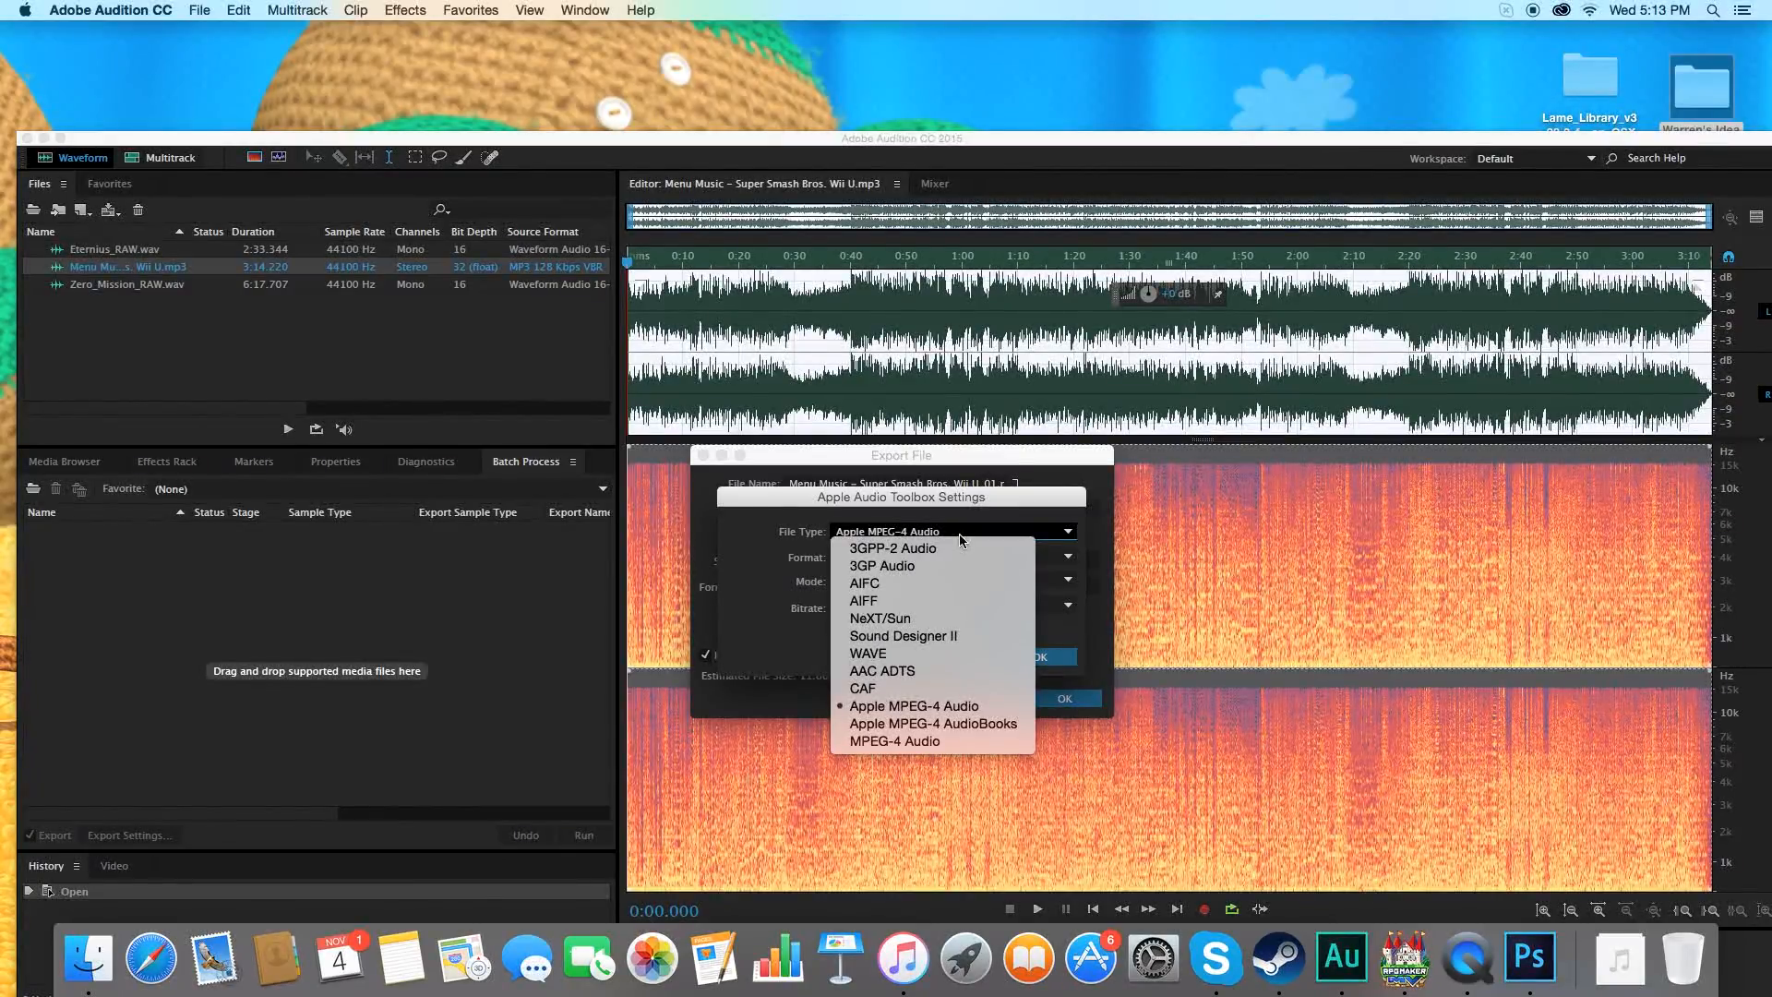
click(756, 625)
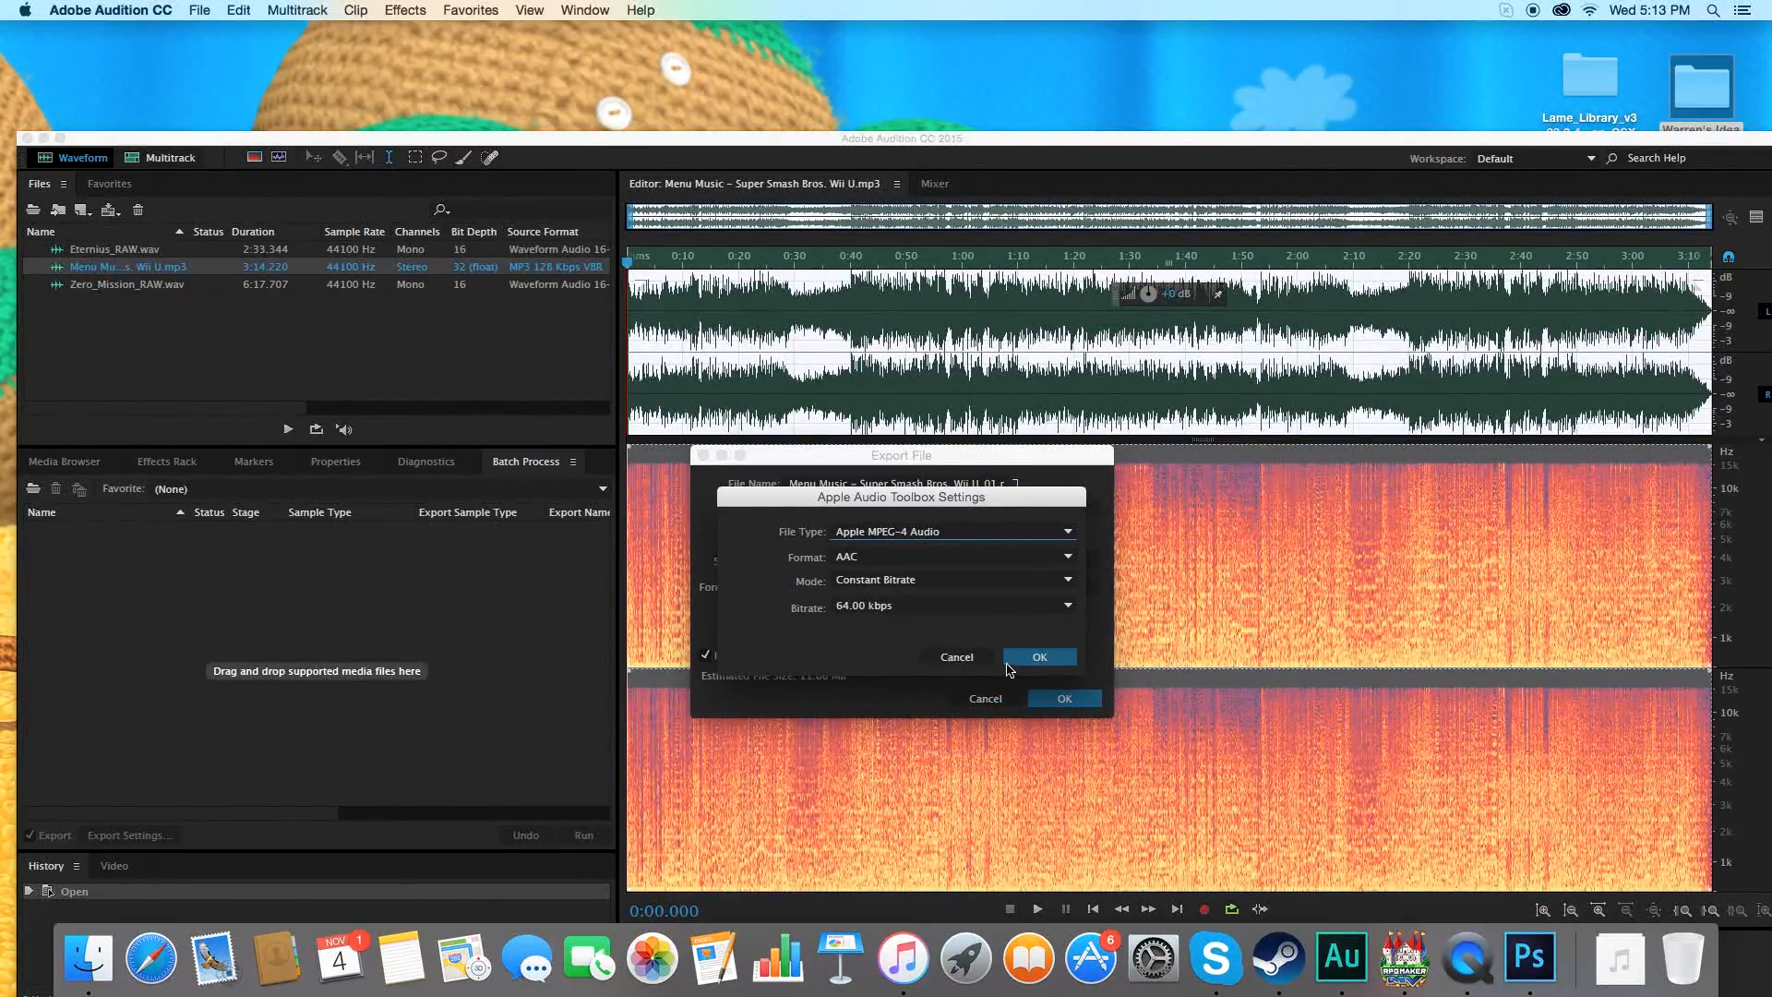
click(1038, 657)
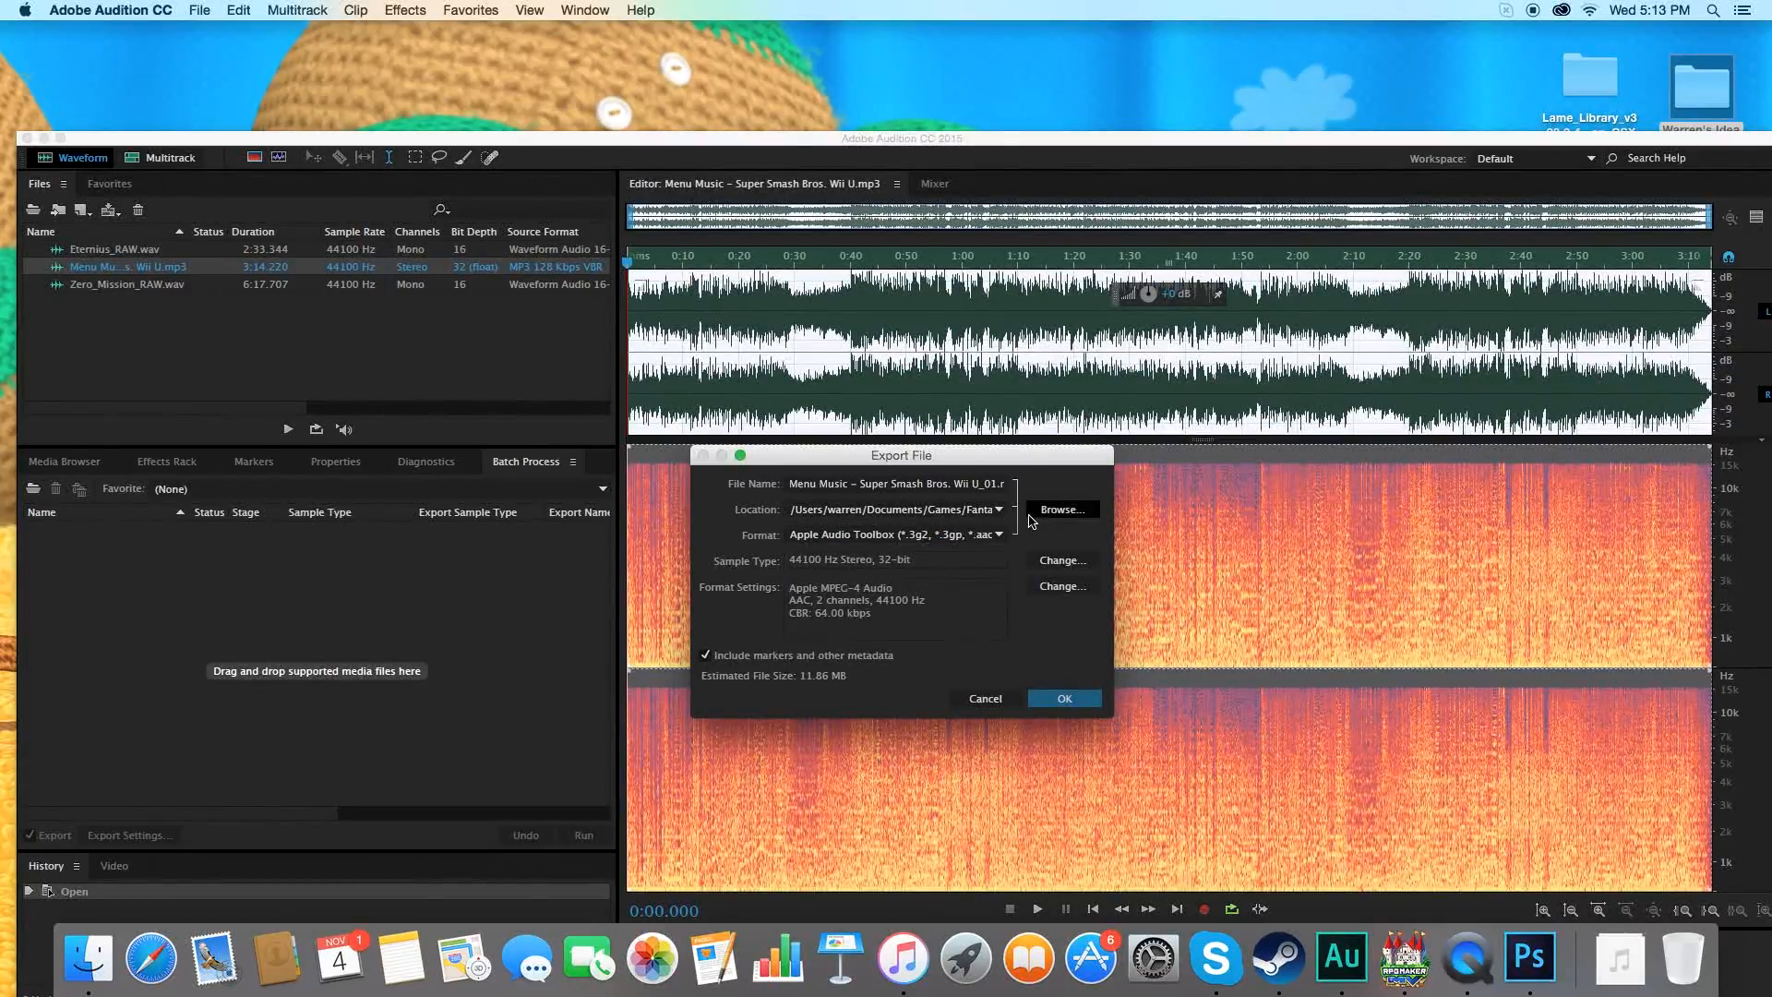
Export the track in libsndfile format as Menu Music - Super Smash Bros. Wii U_01.ogg, accepting lossy compression.
click(995, 536)
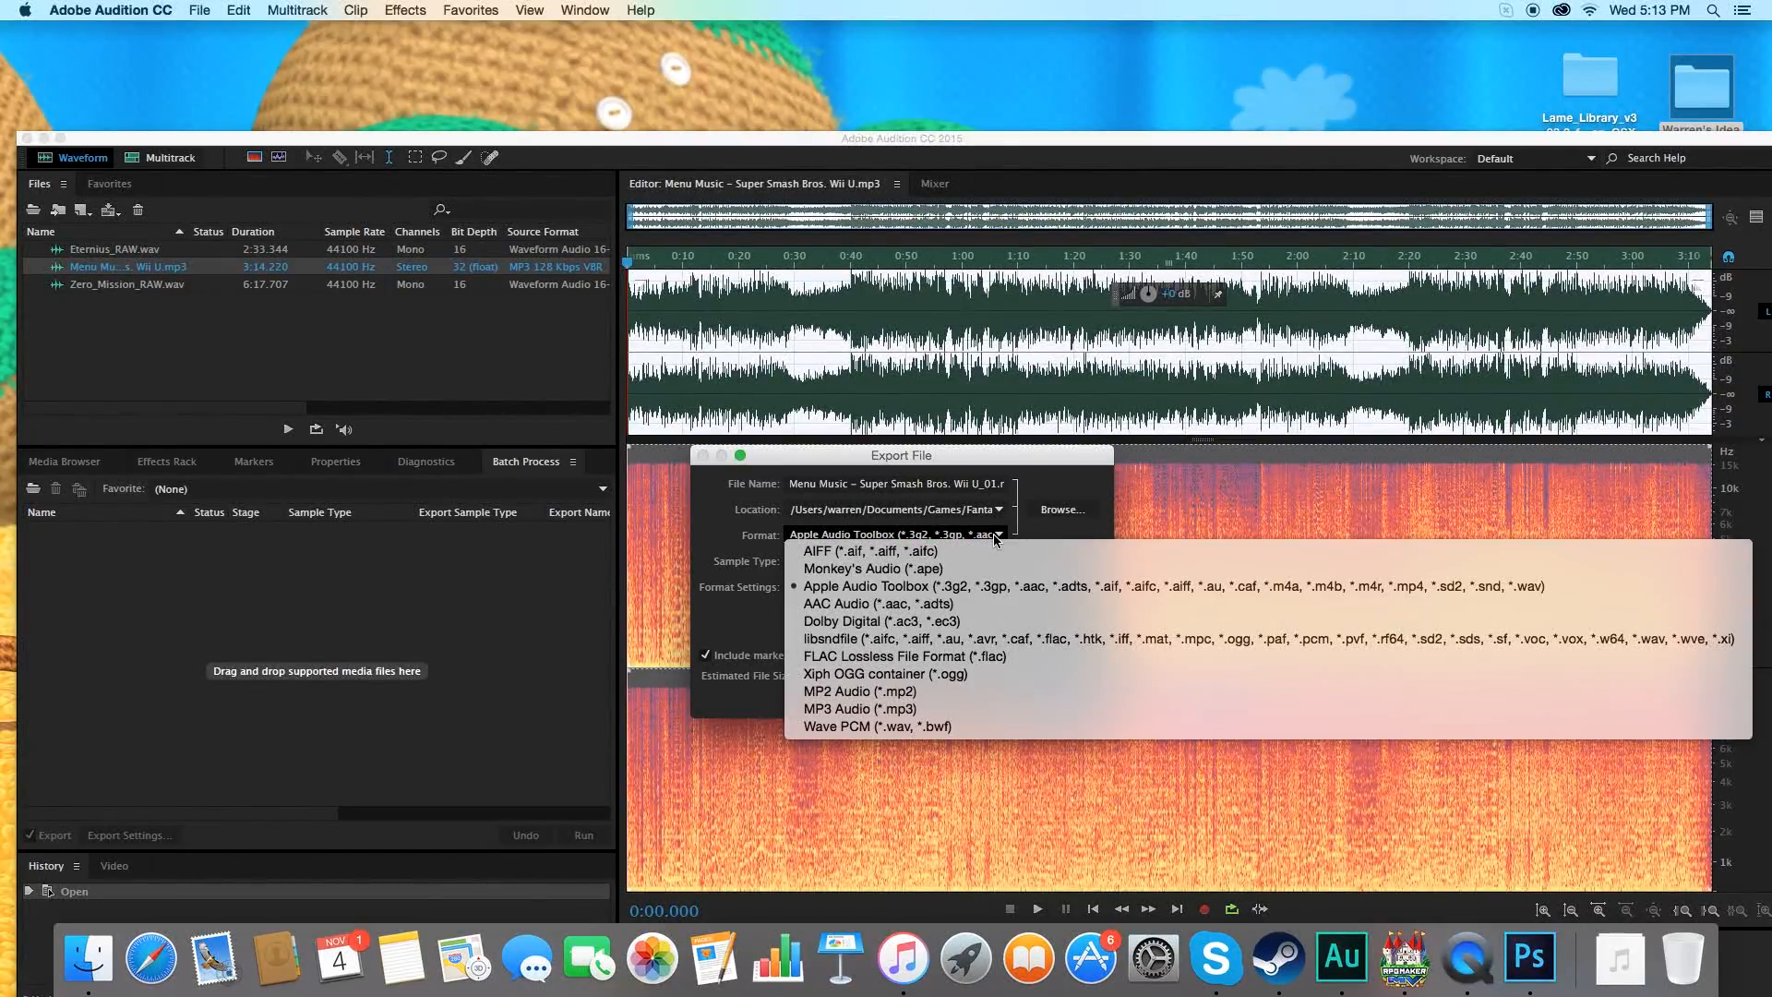
click(955, 641)
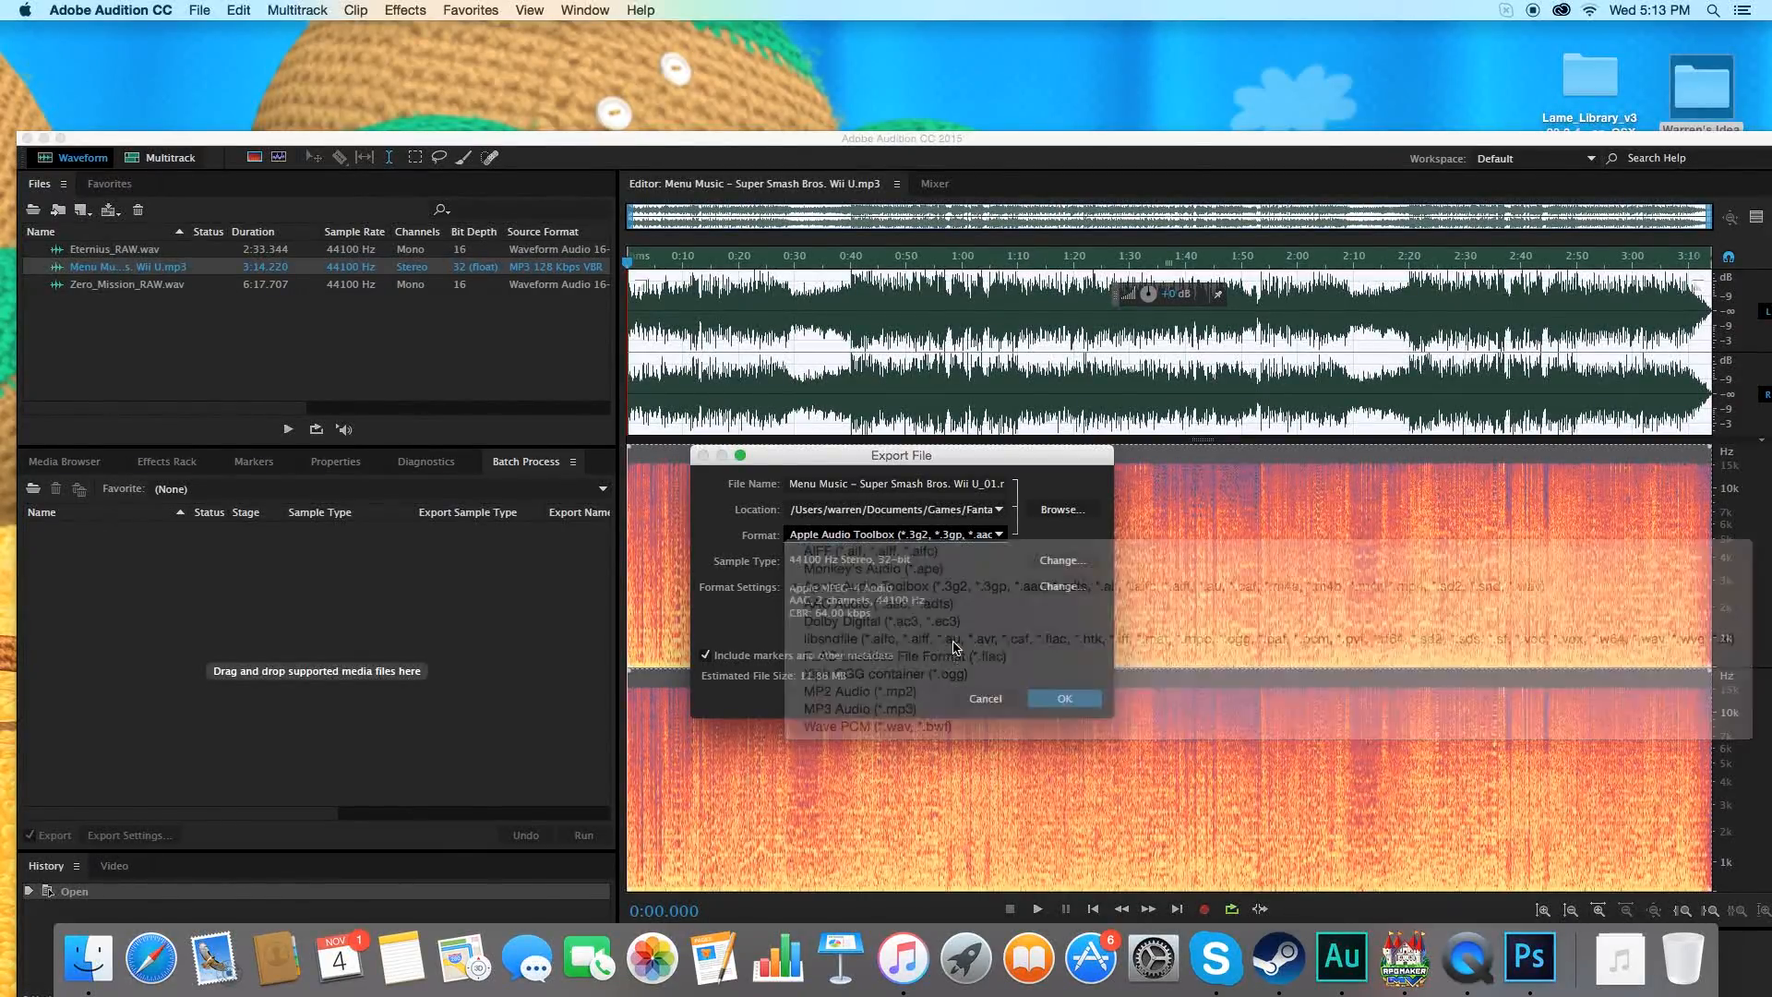
click(1034, 694)
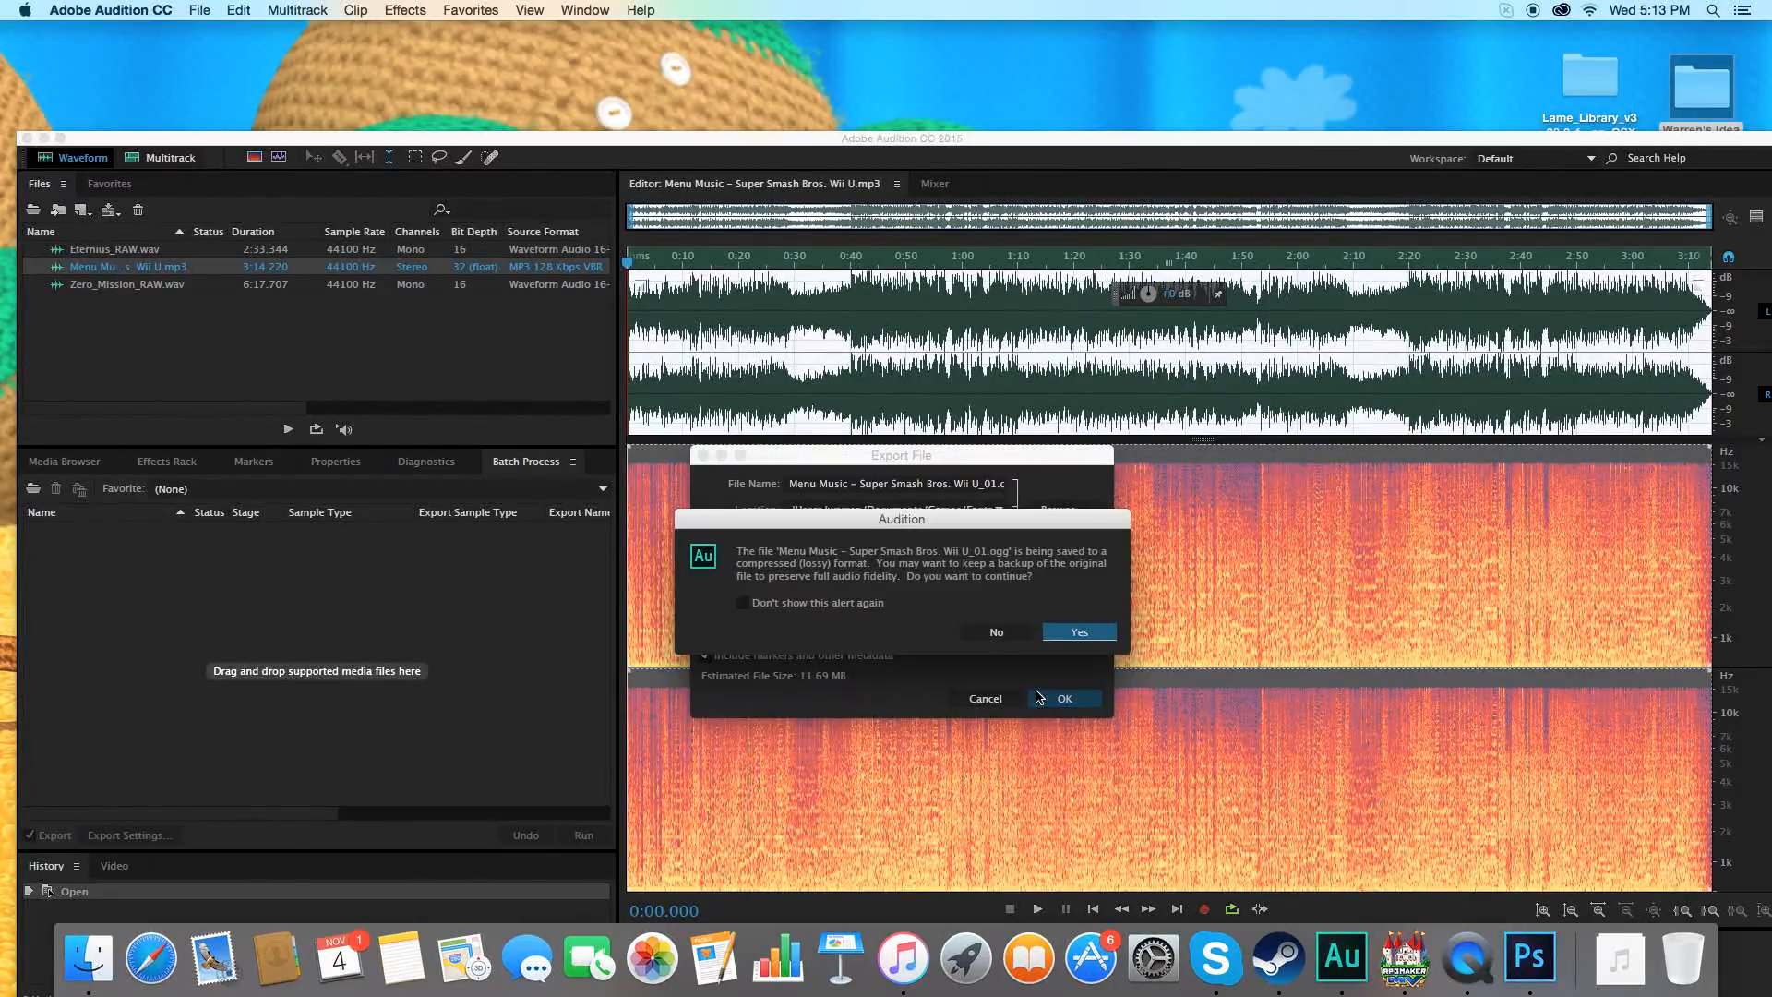
click(1094, 635)
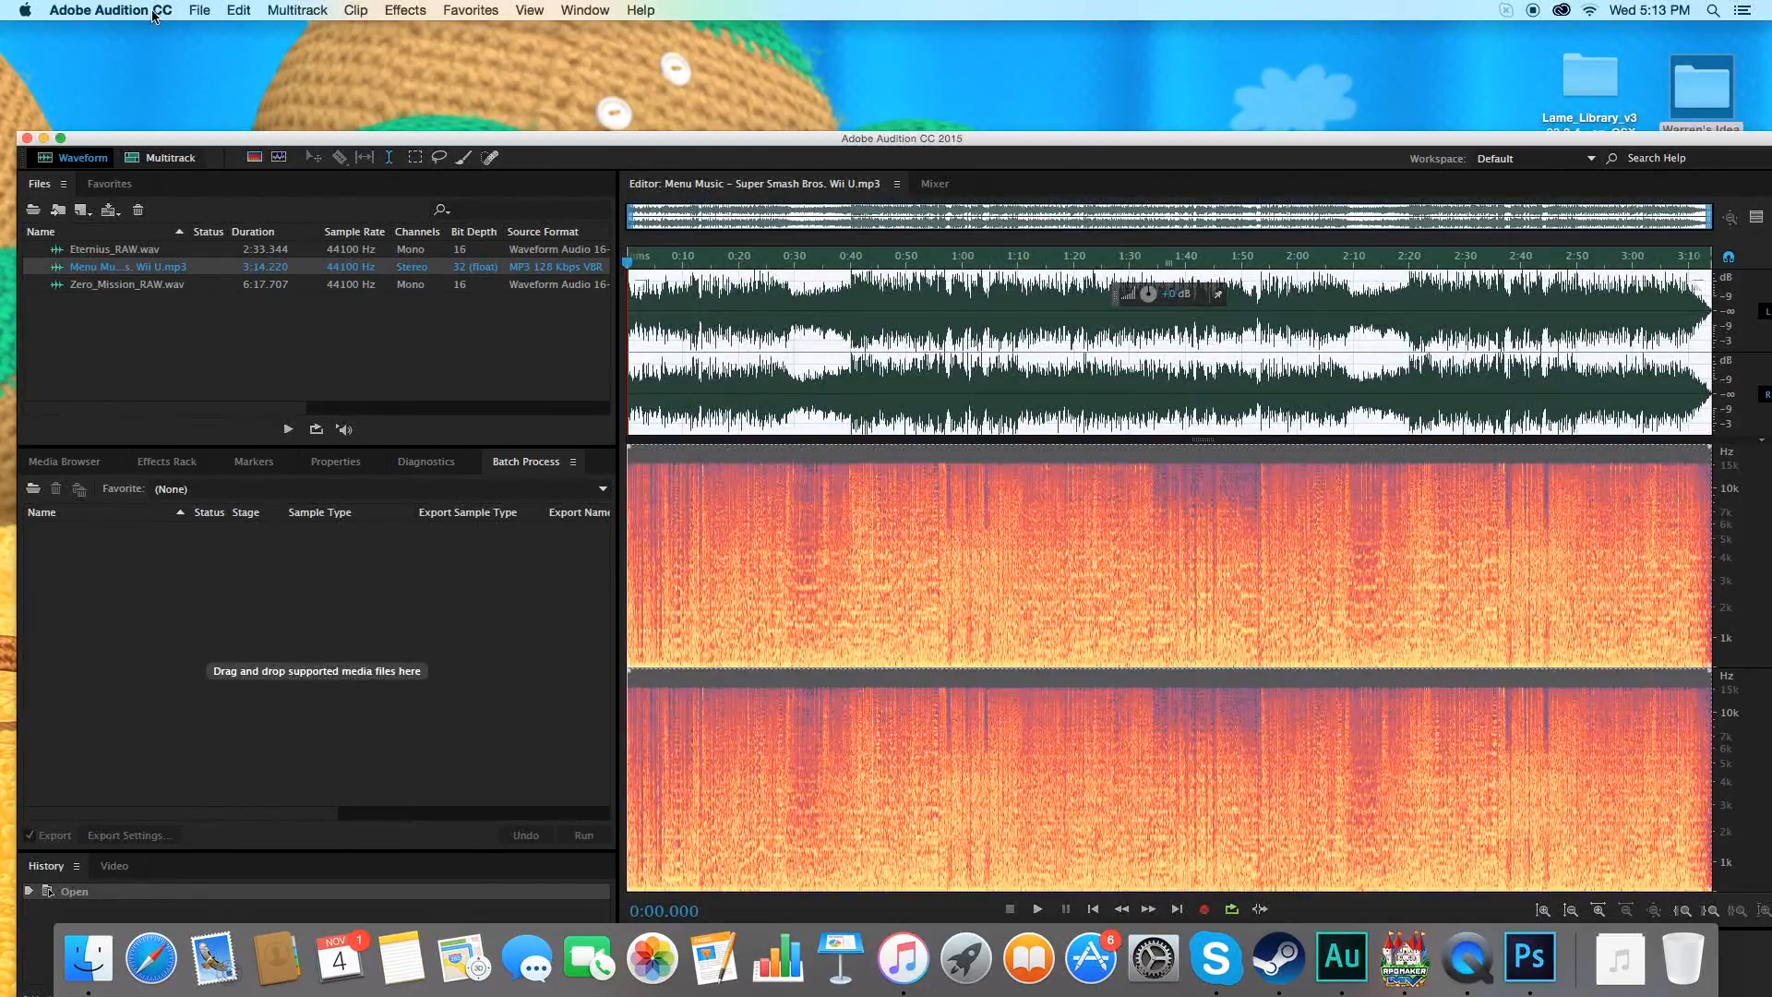
Review the libsndfile format settings in a new file export of the menu music, and leave without exporting.
click(199, 9)
mouse_move(319, 344)
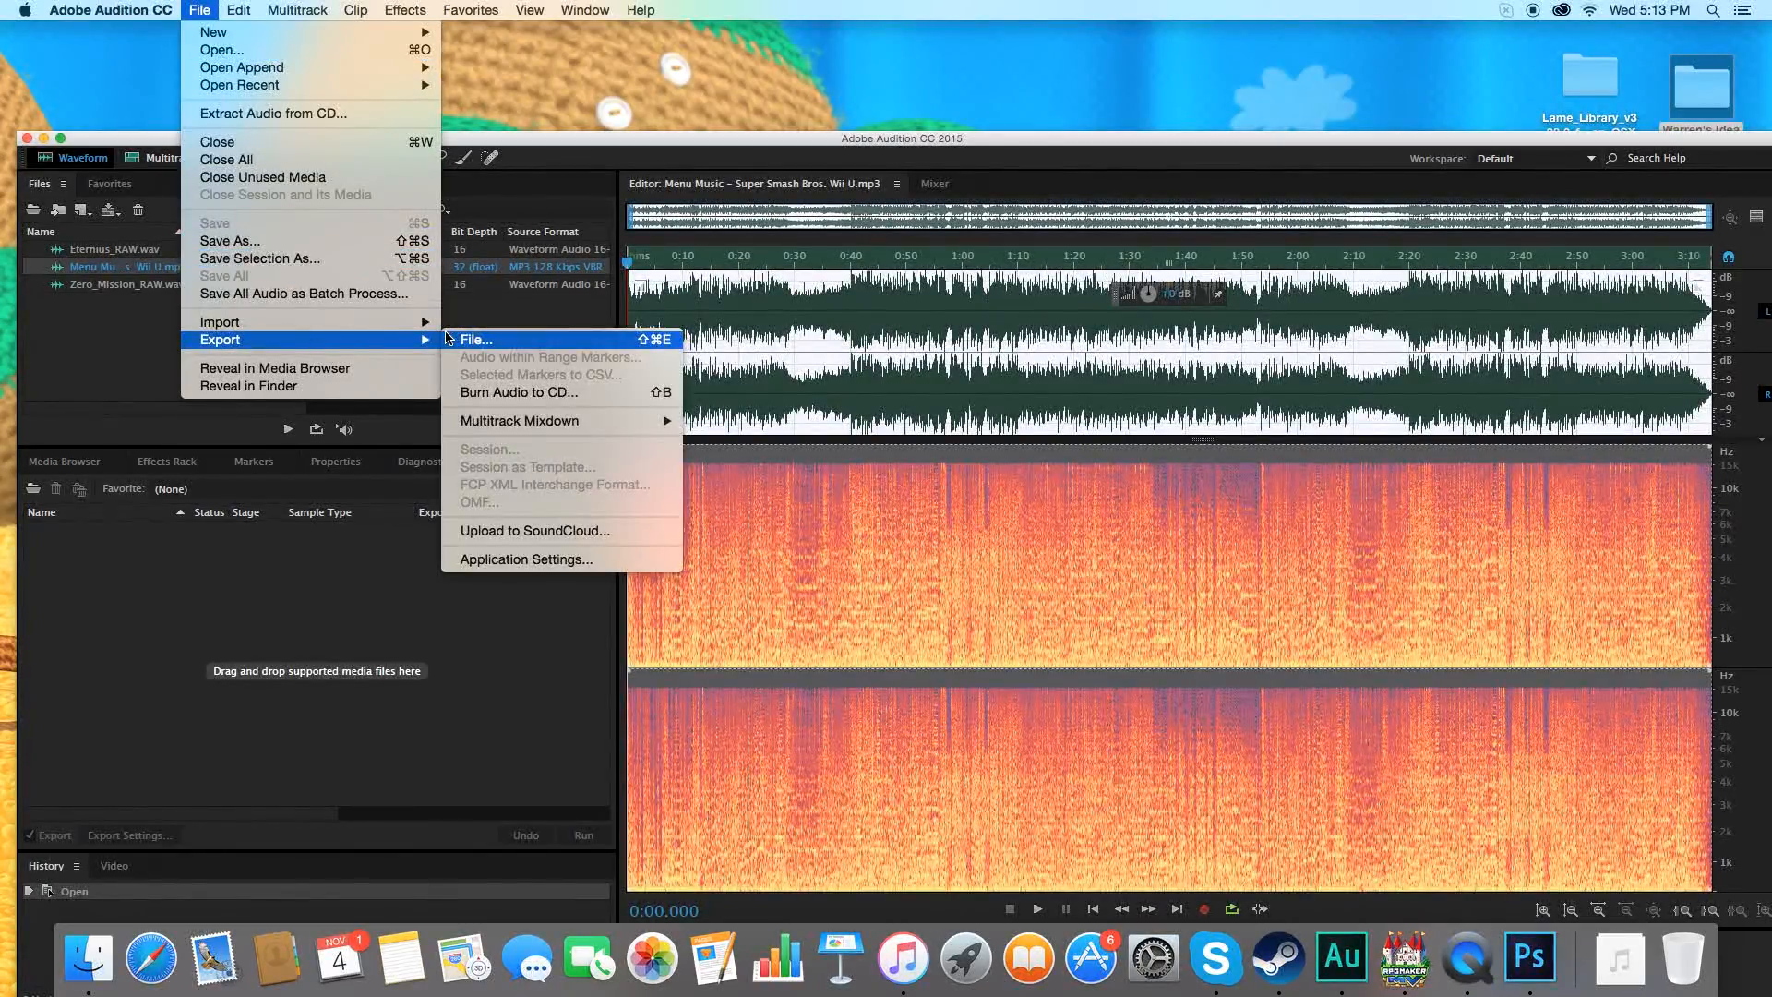
click(480, 338)
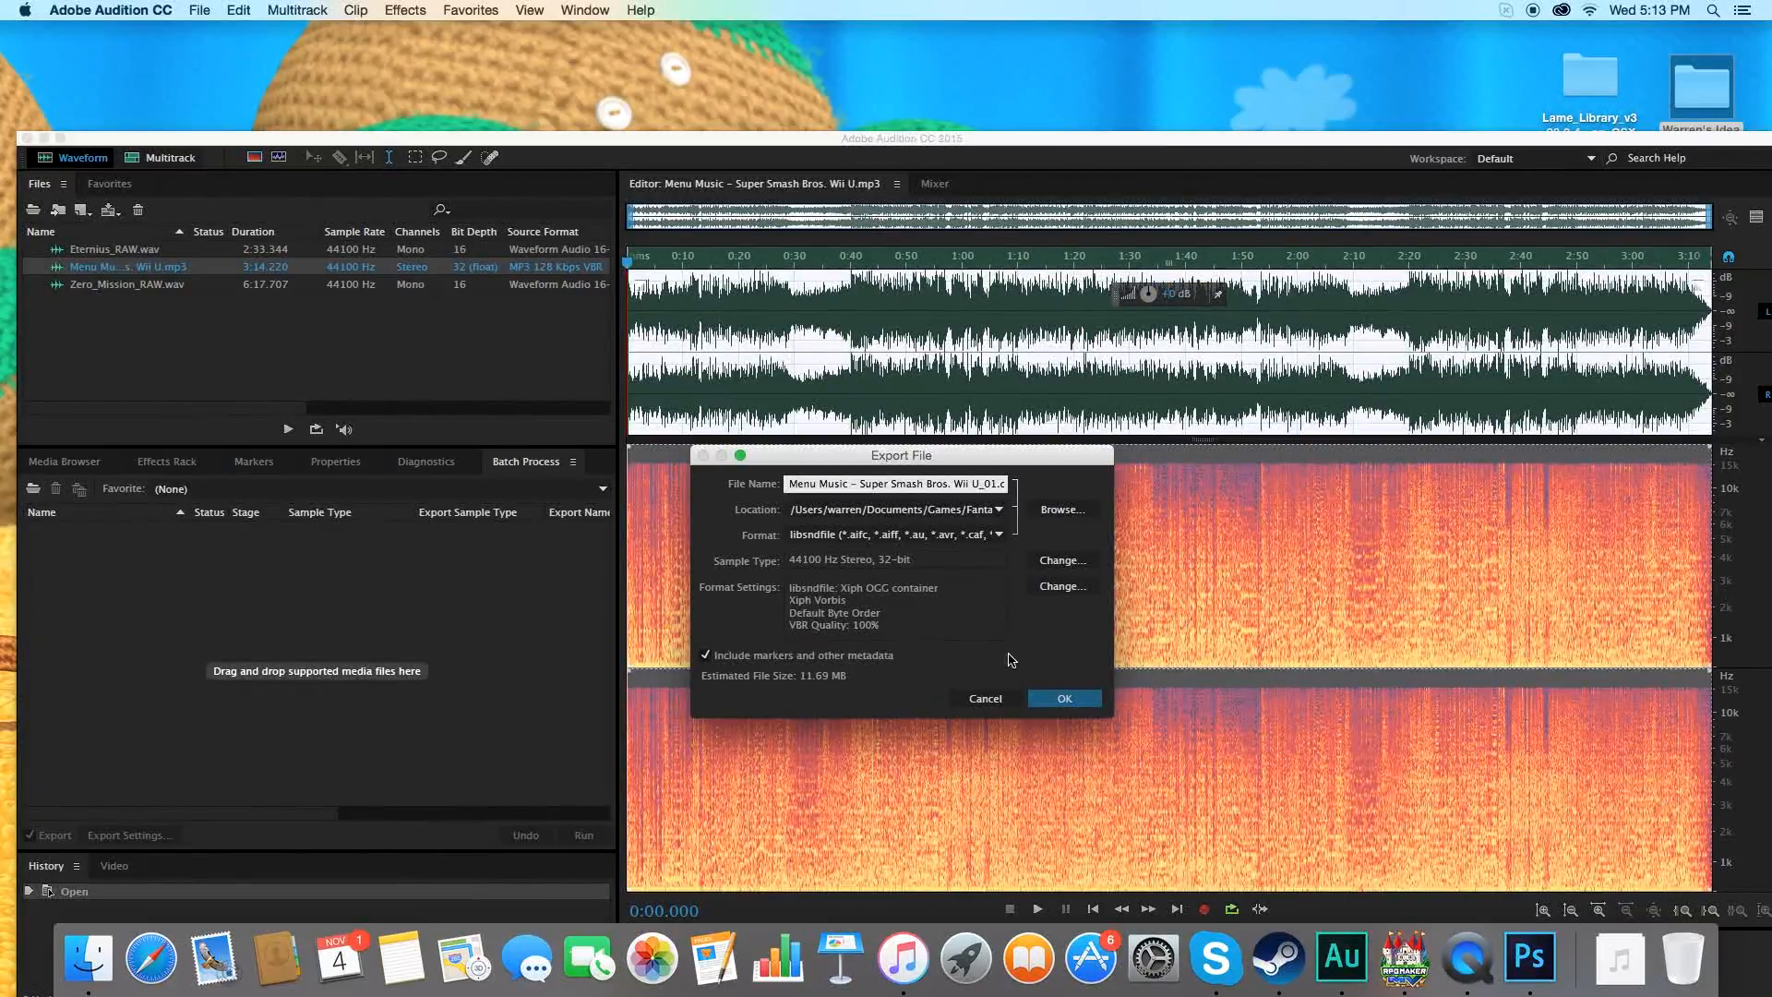
click(984, 699)
Switch to Finder and check Documents/Games/Fantasy Forever Revisions/audio/bgm in list view for the exported menu music files.
drag(559, 140, 598, 683)
click(315, 89)
click(242, 10)
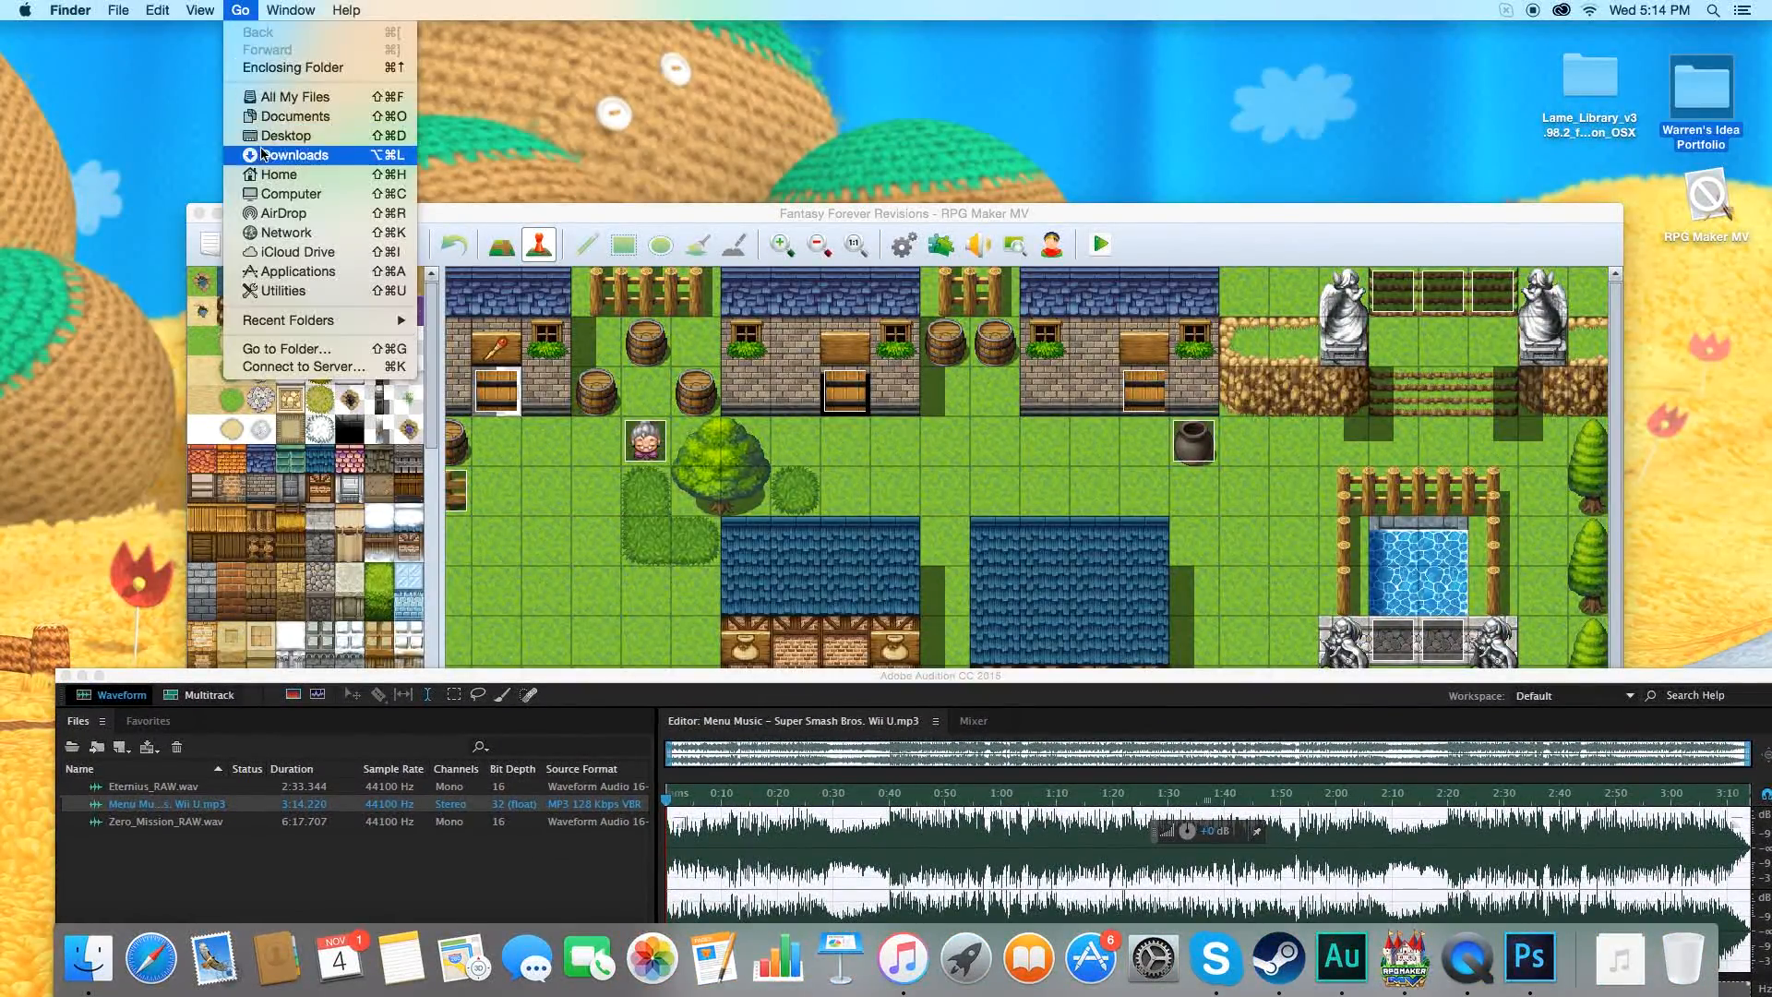
click(282, 117)
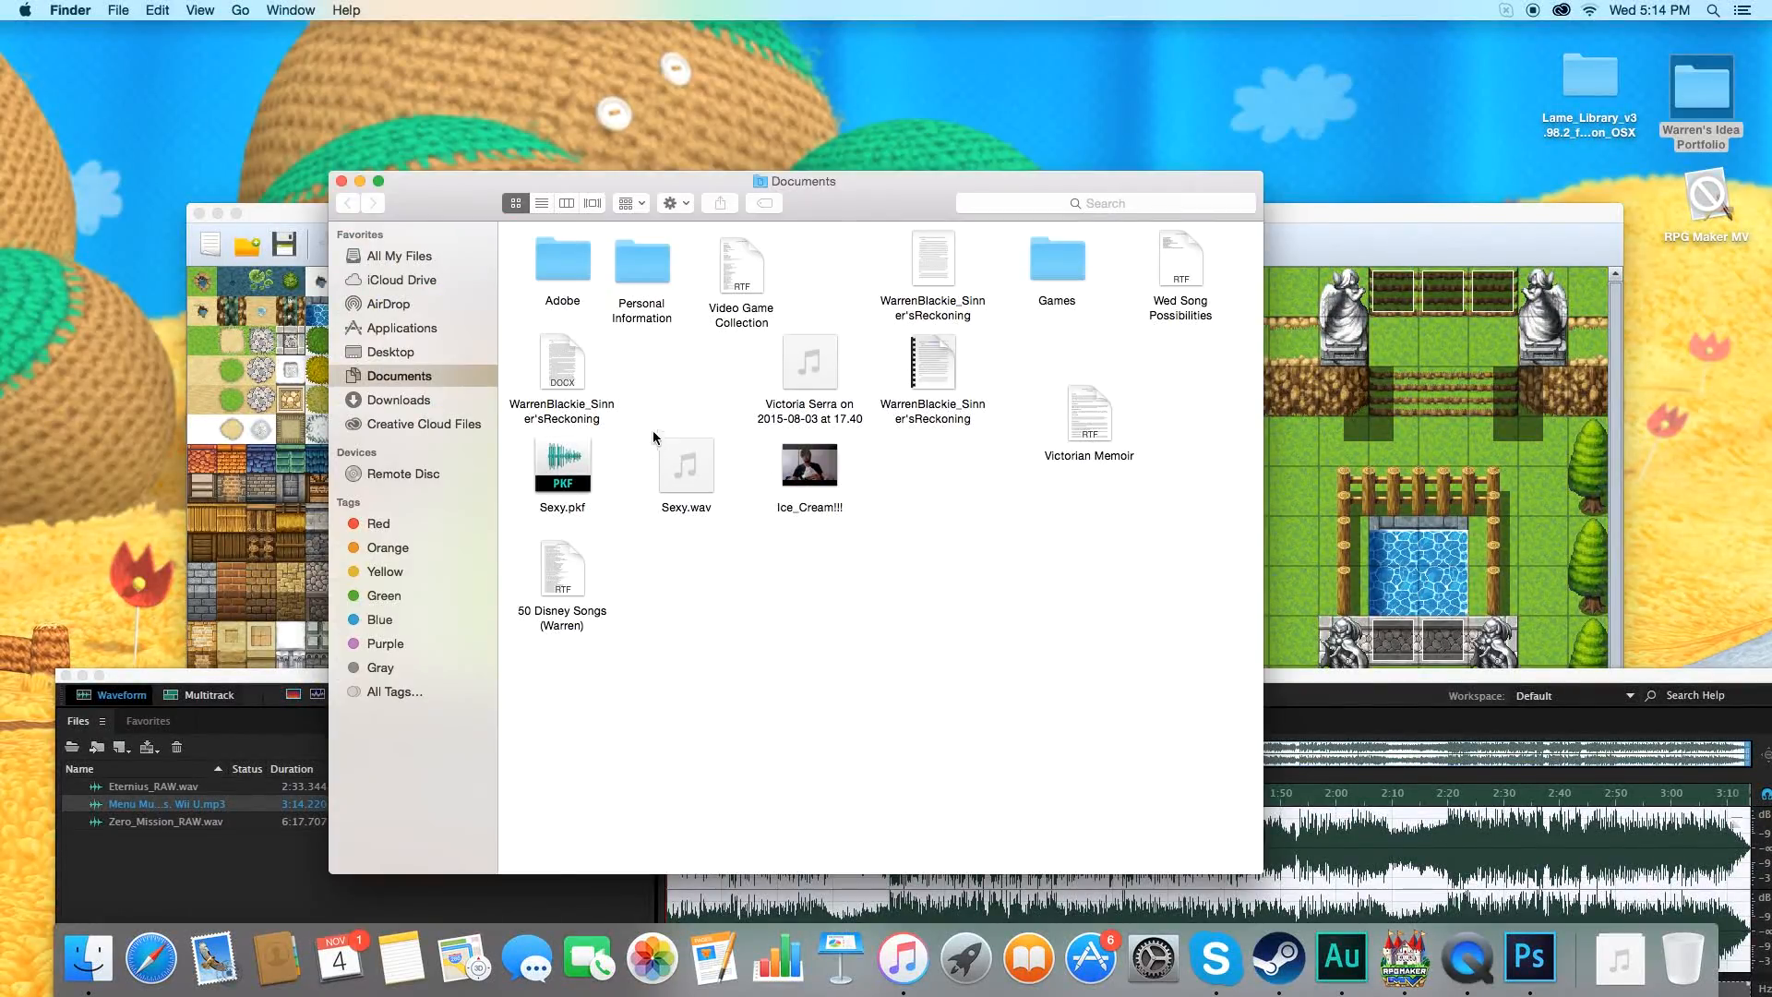
double_click(1056, 268)
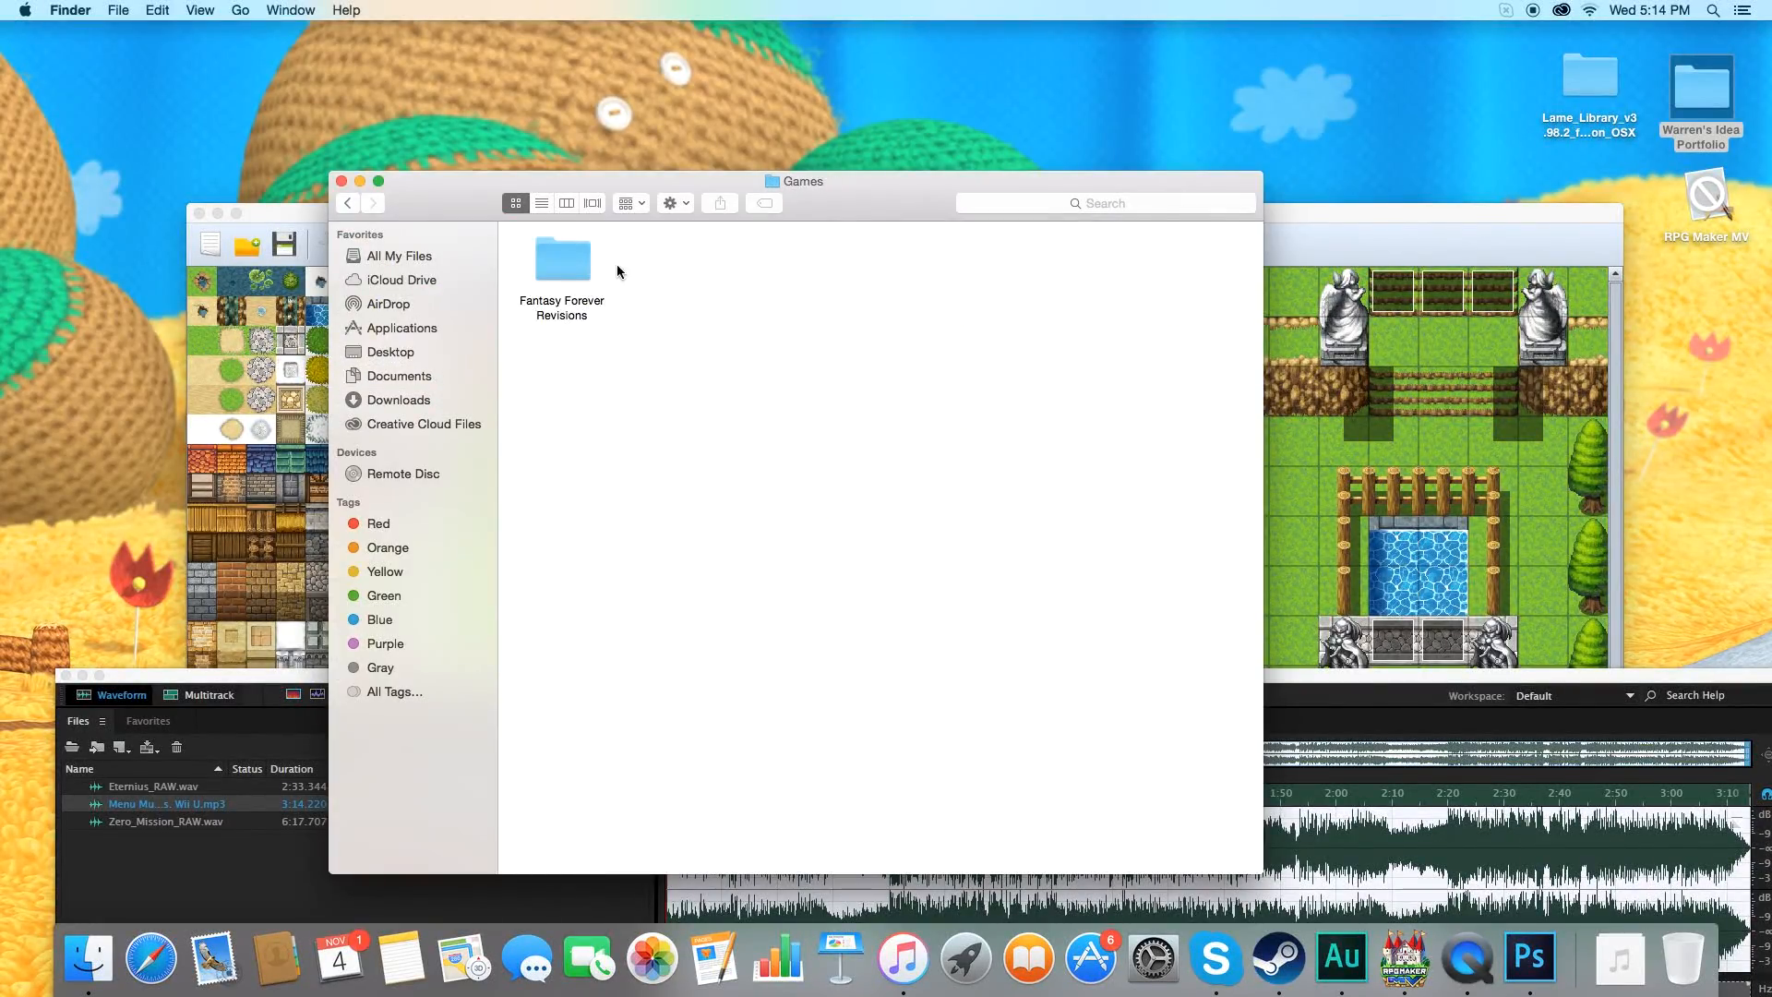
double_click(578, 266)
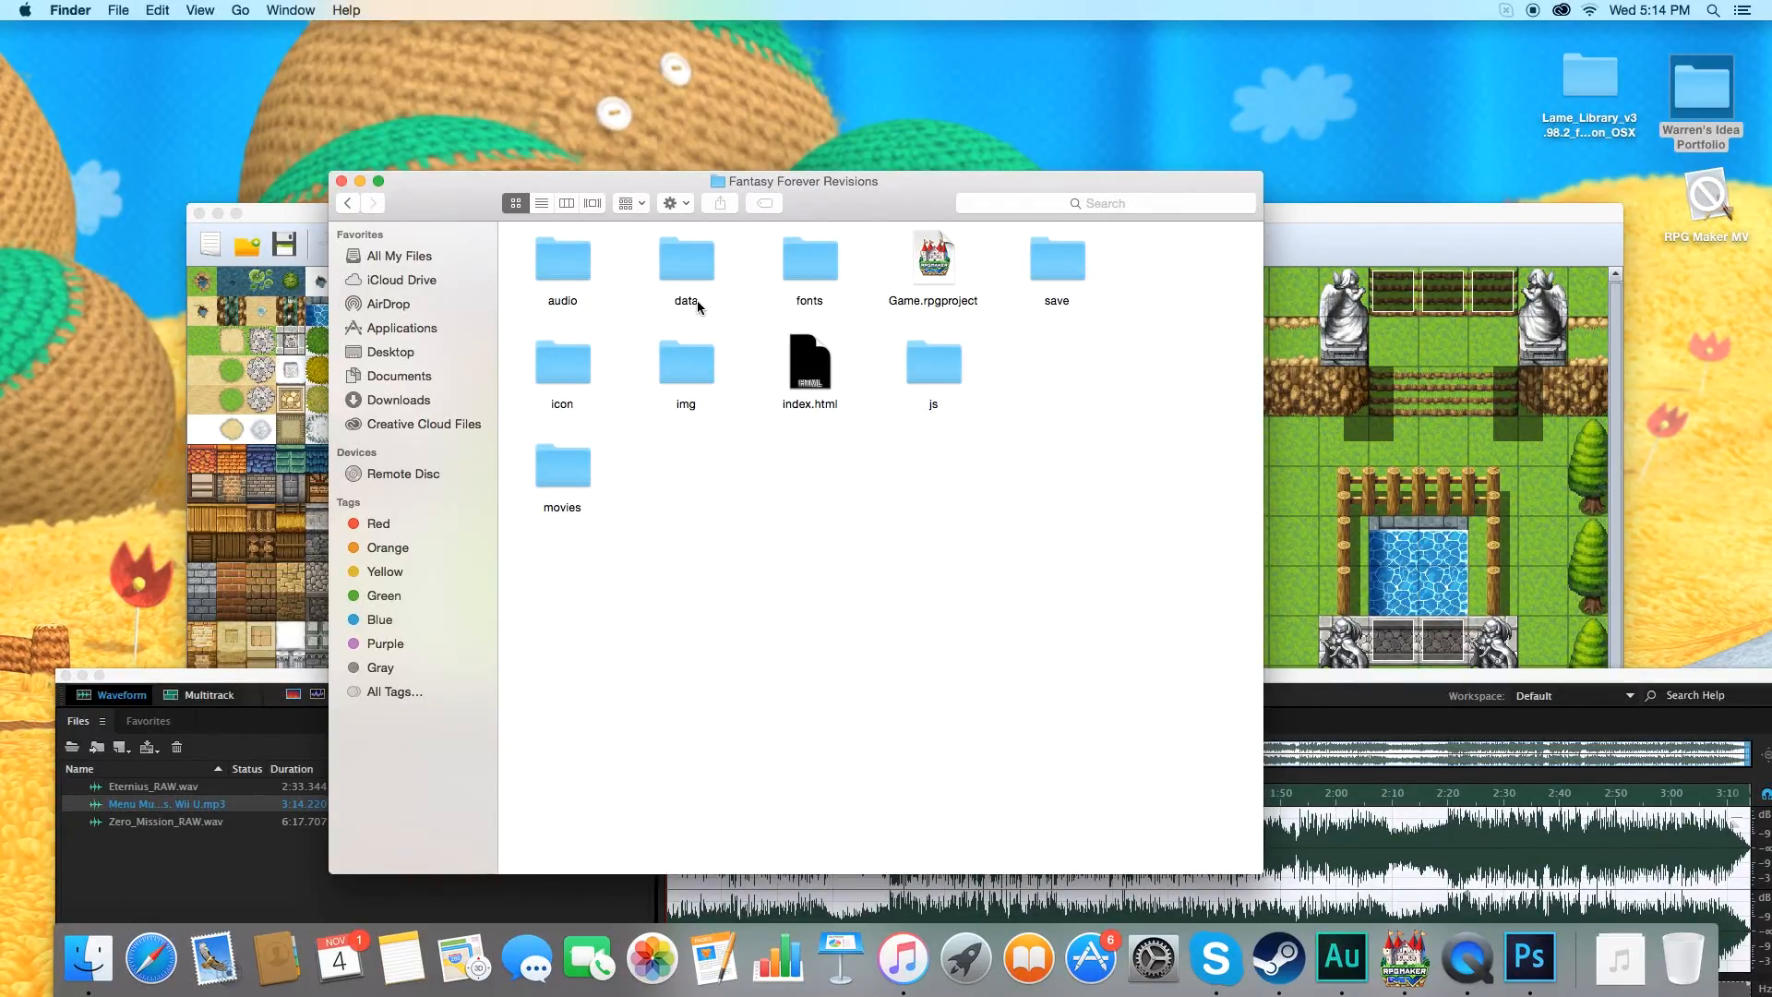
double_click(562, 268)
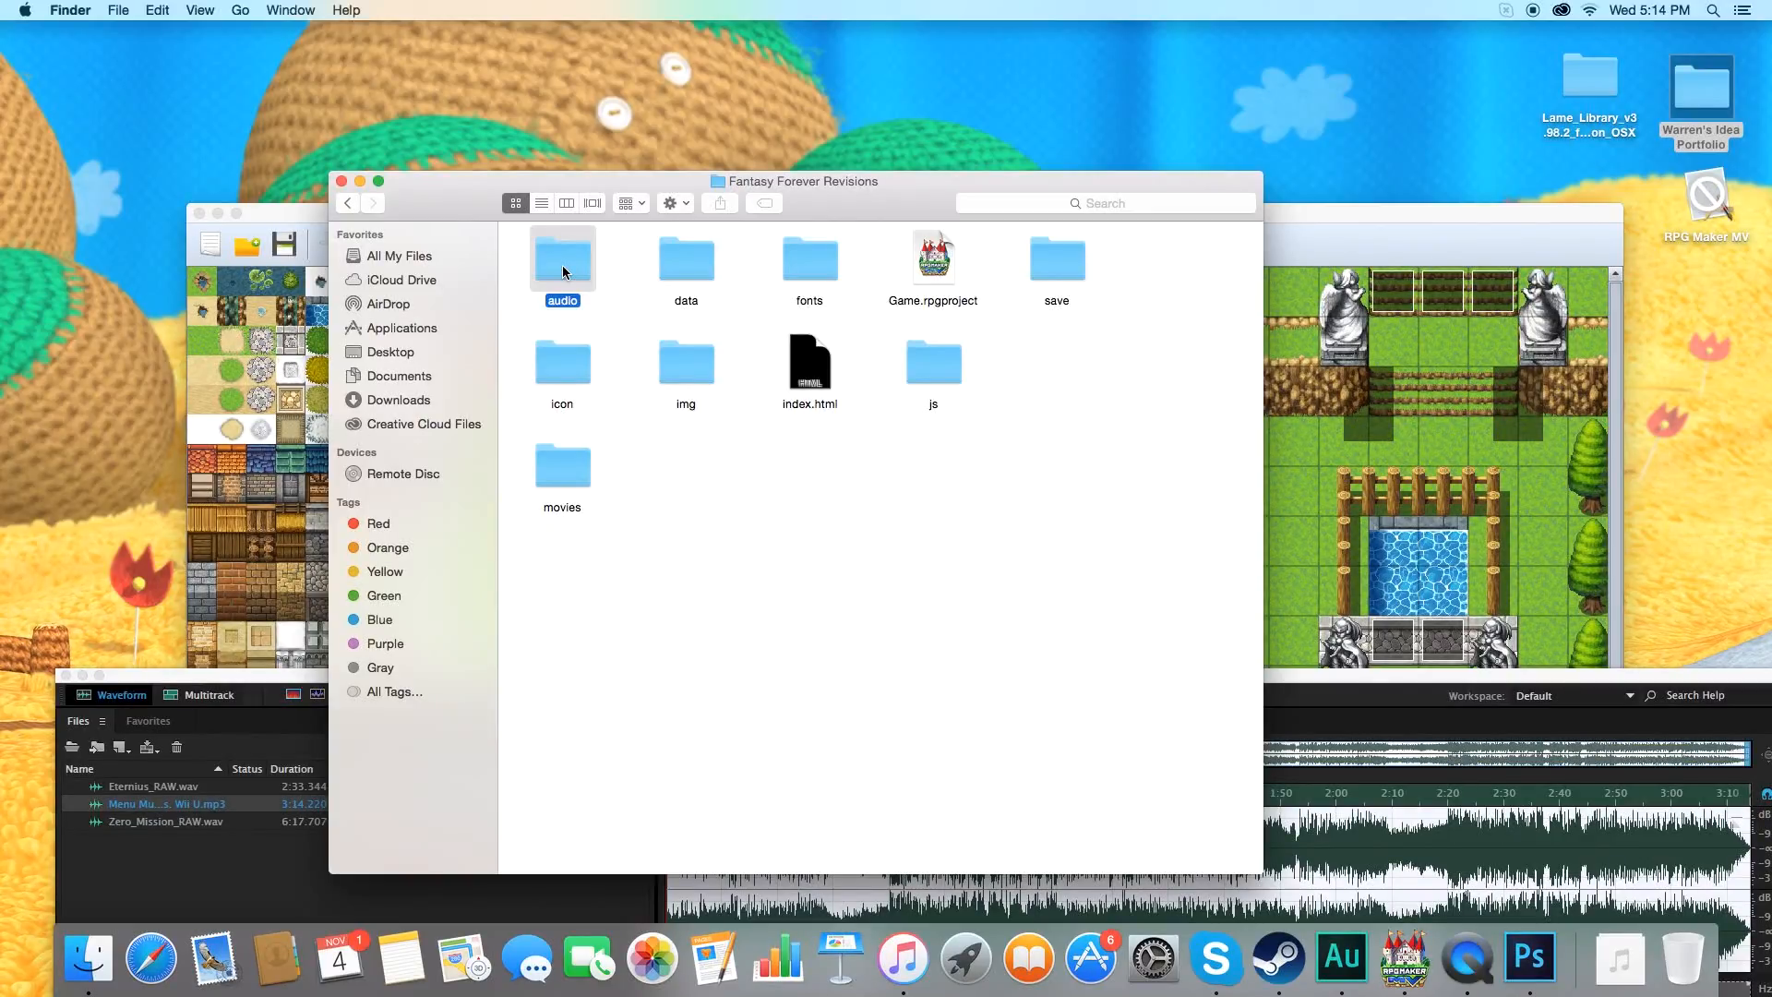
double_click(552, 274)
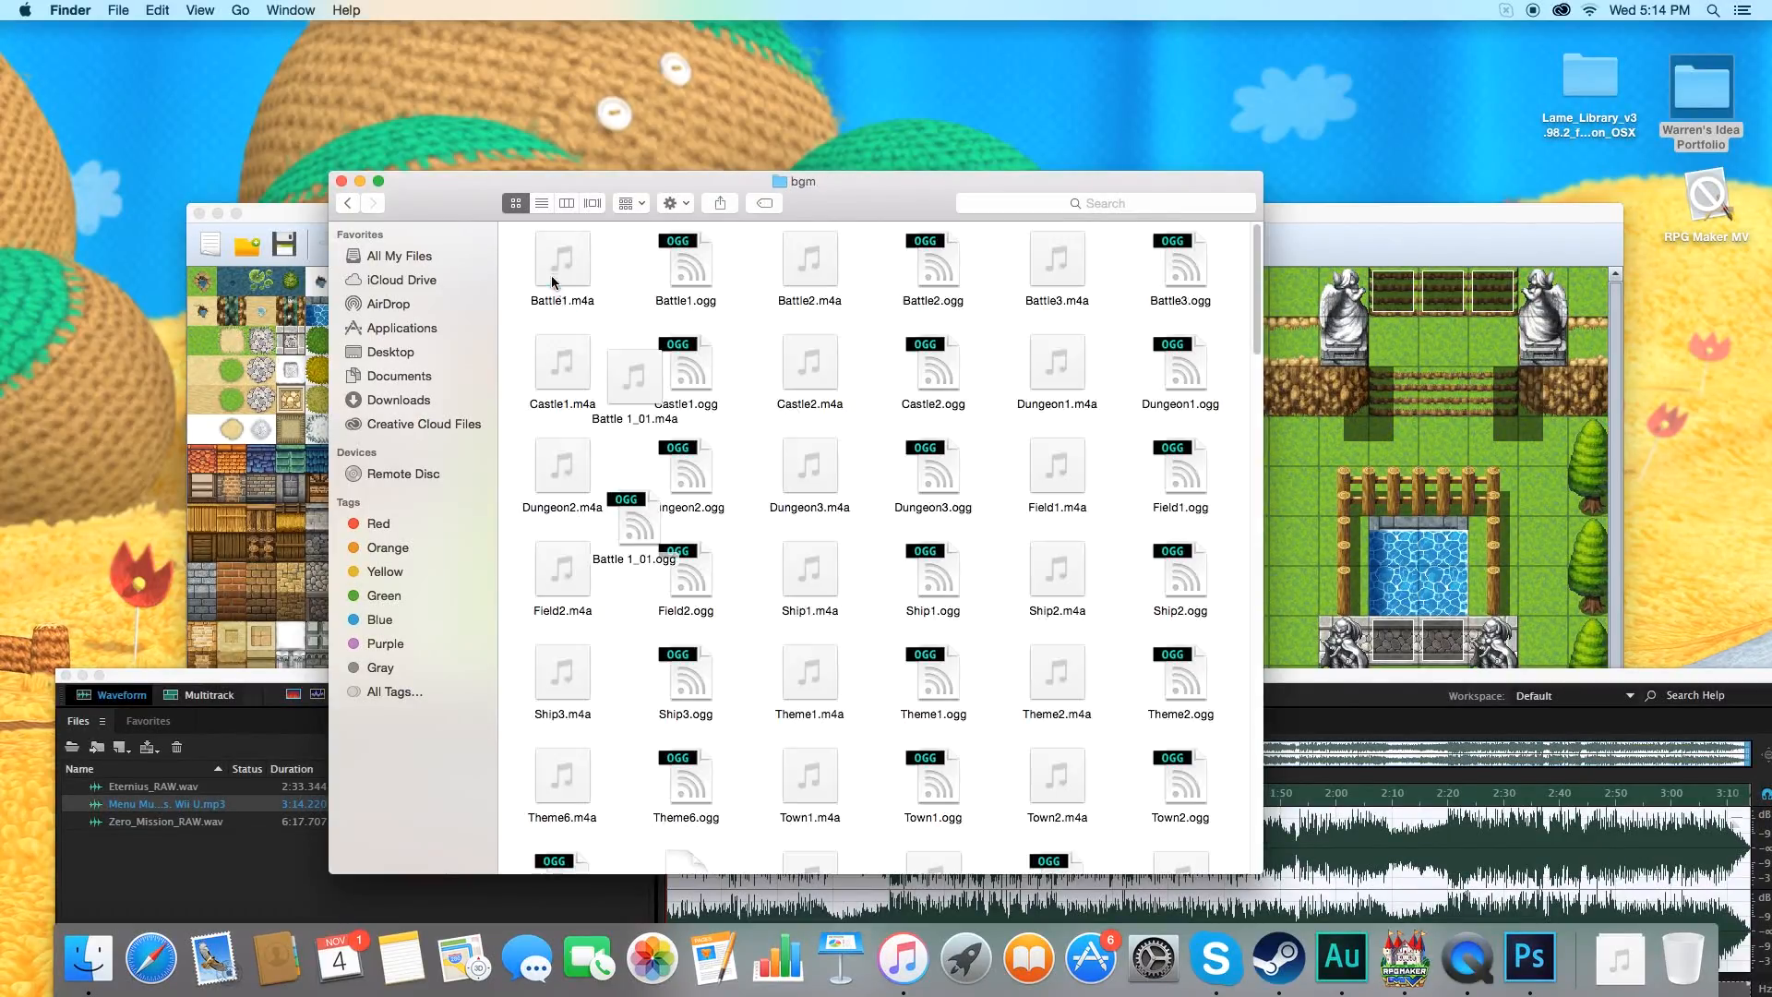
click(541, 203)
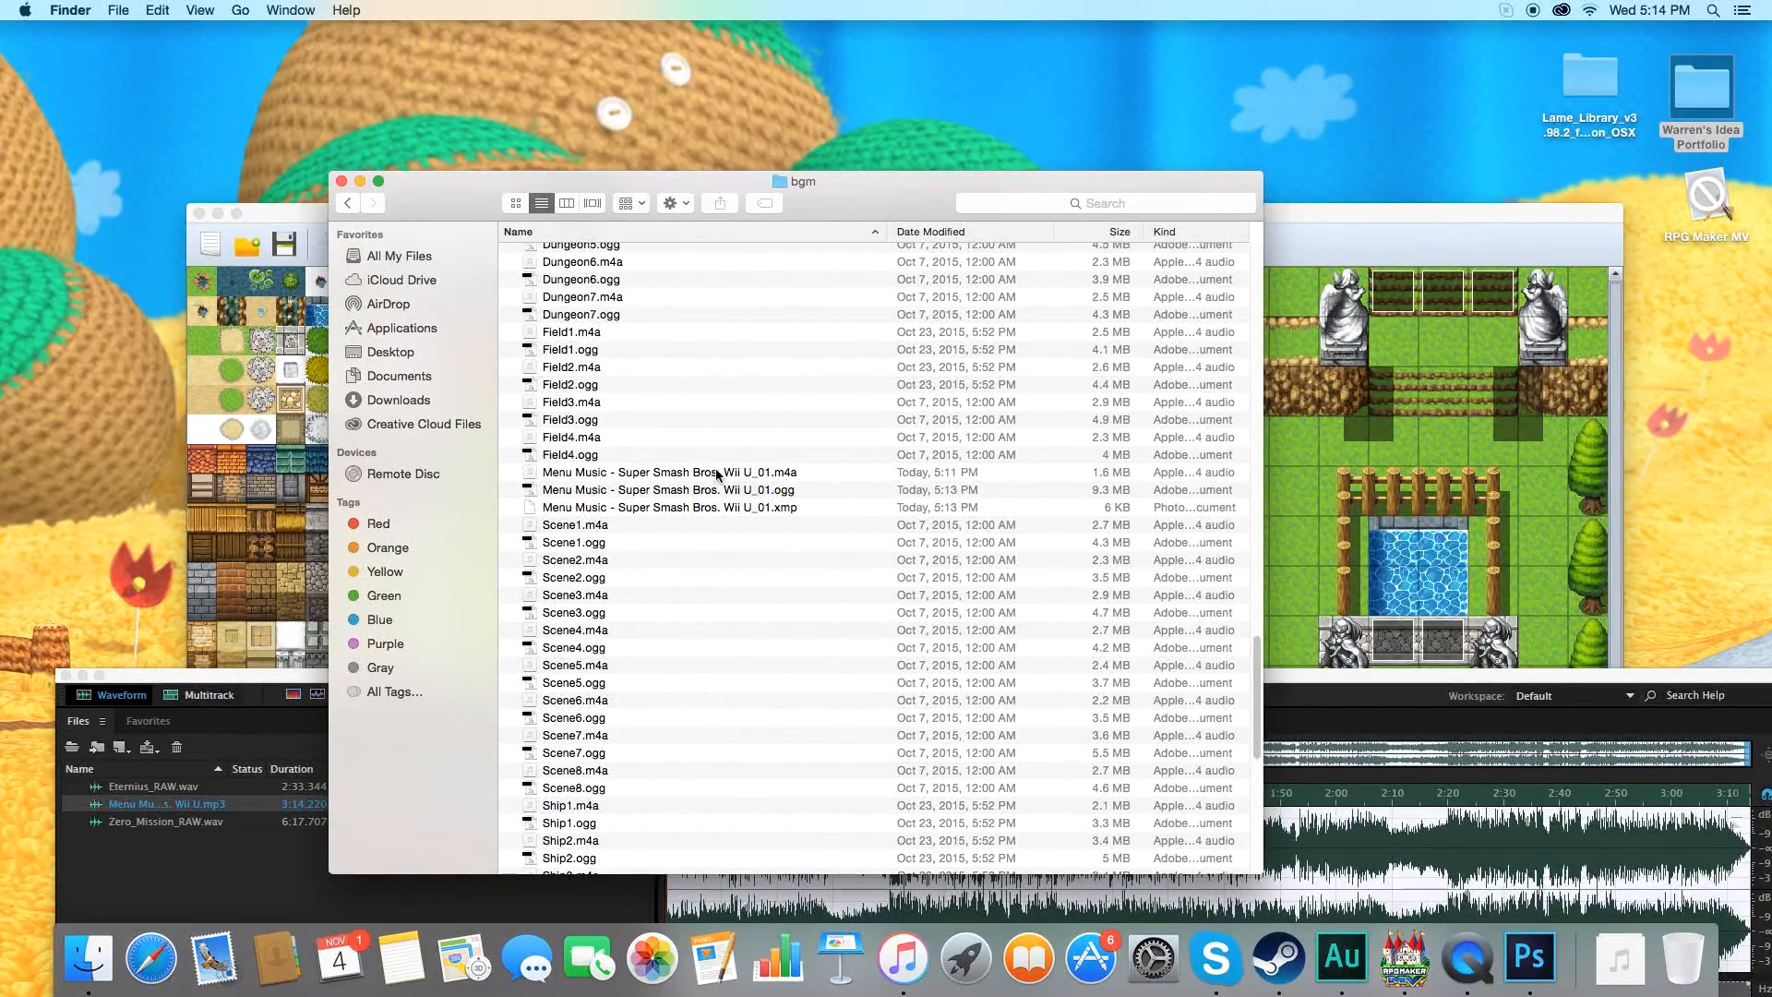
click(340, 184)
Switch to RPG Maker MV and play the Menu Music - Super Smash Bros. Wii U_01 track from the Sound Test's BGM list.
click(605, 208)
click(980, 248)
drag(774, 222, 721, 167)
scroll(868, 628, down, 2)
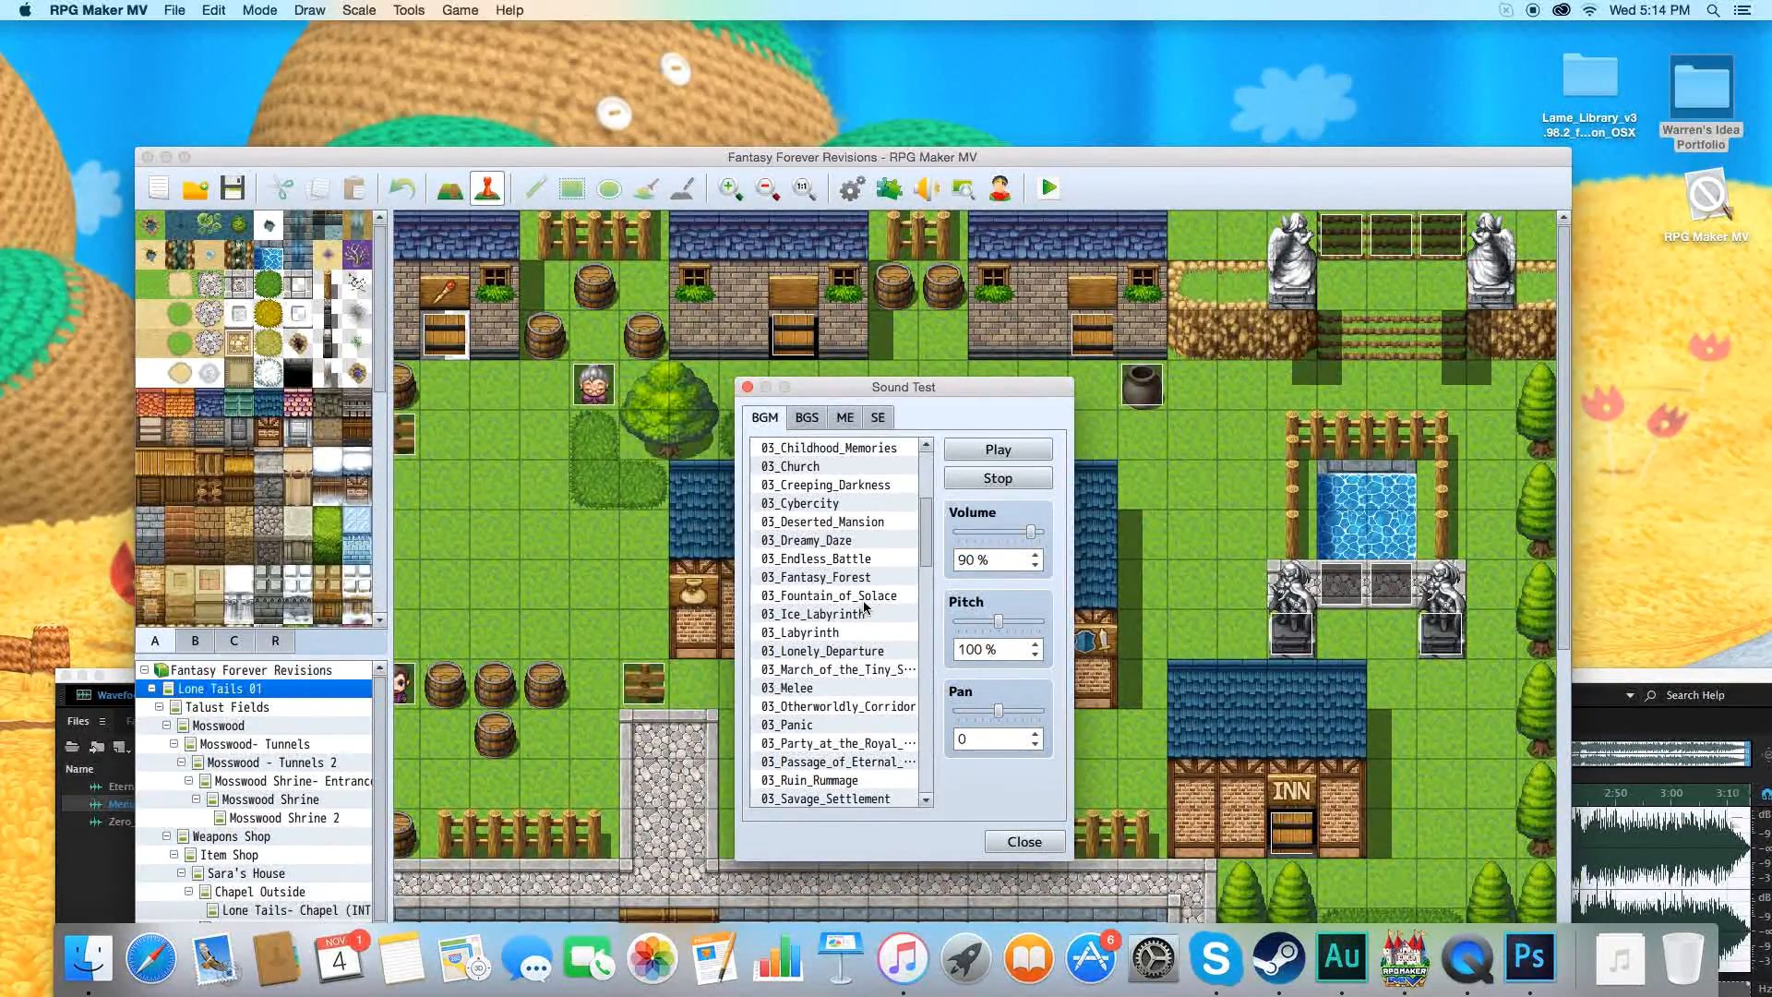
scroll(877, 663, down, 20)
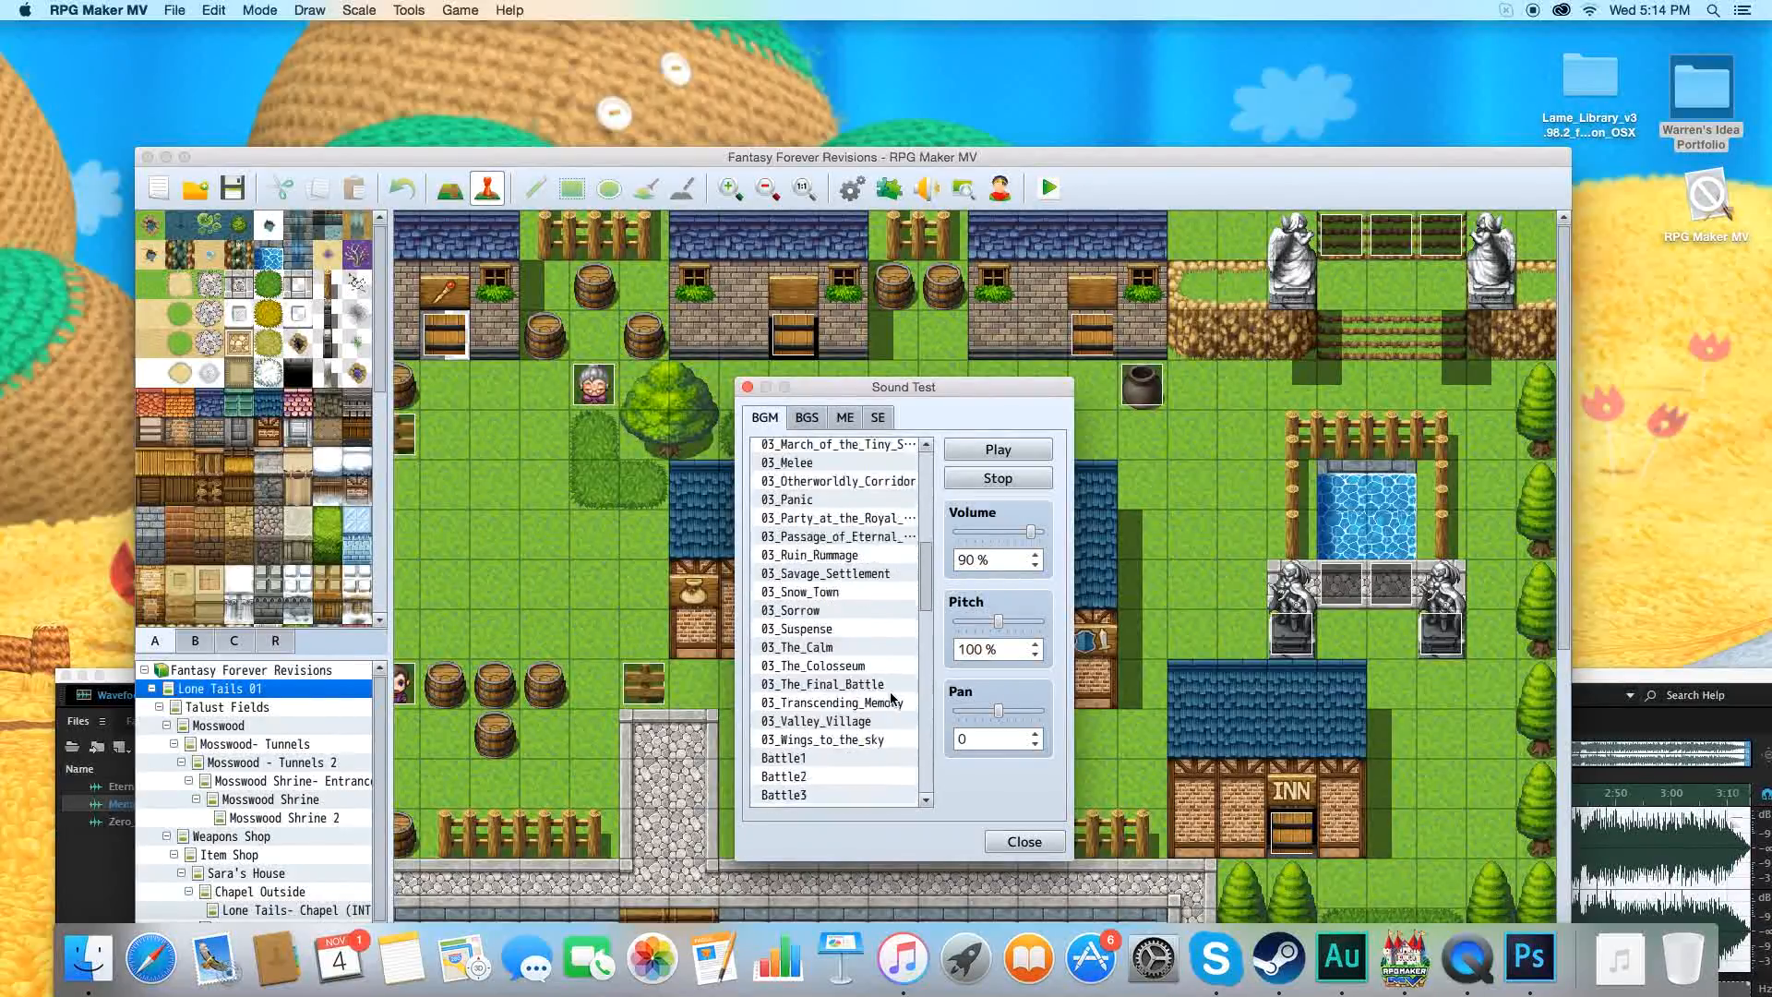
click(889, 703)
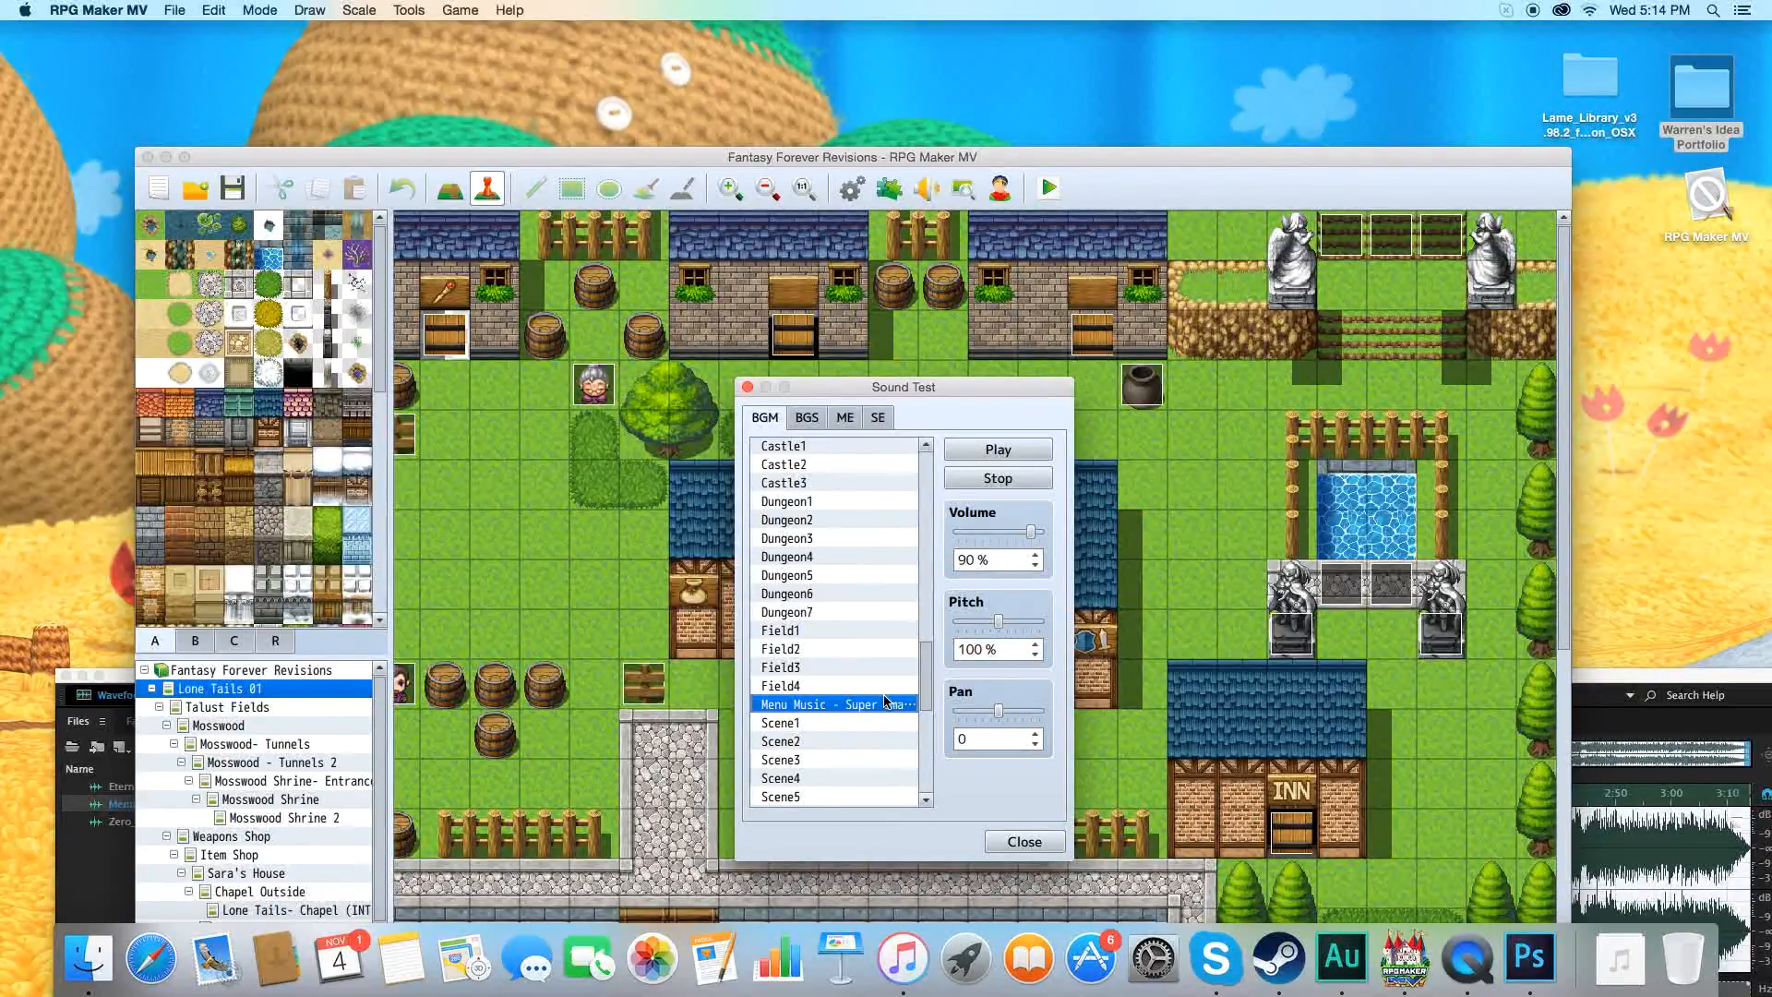
click(980, 451)
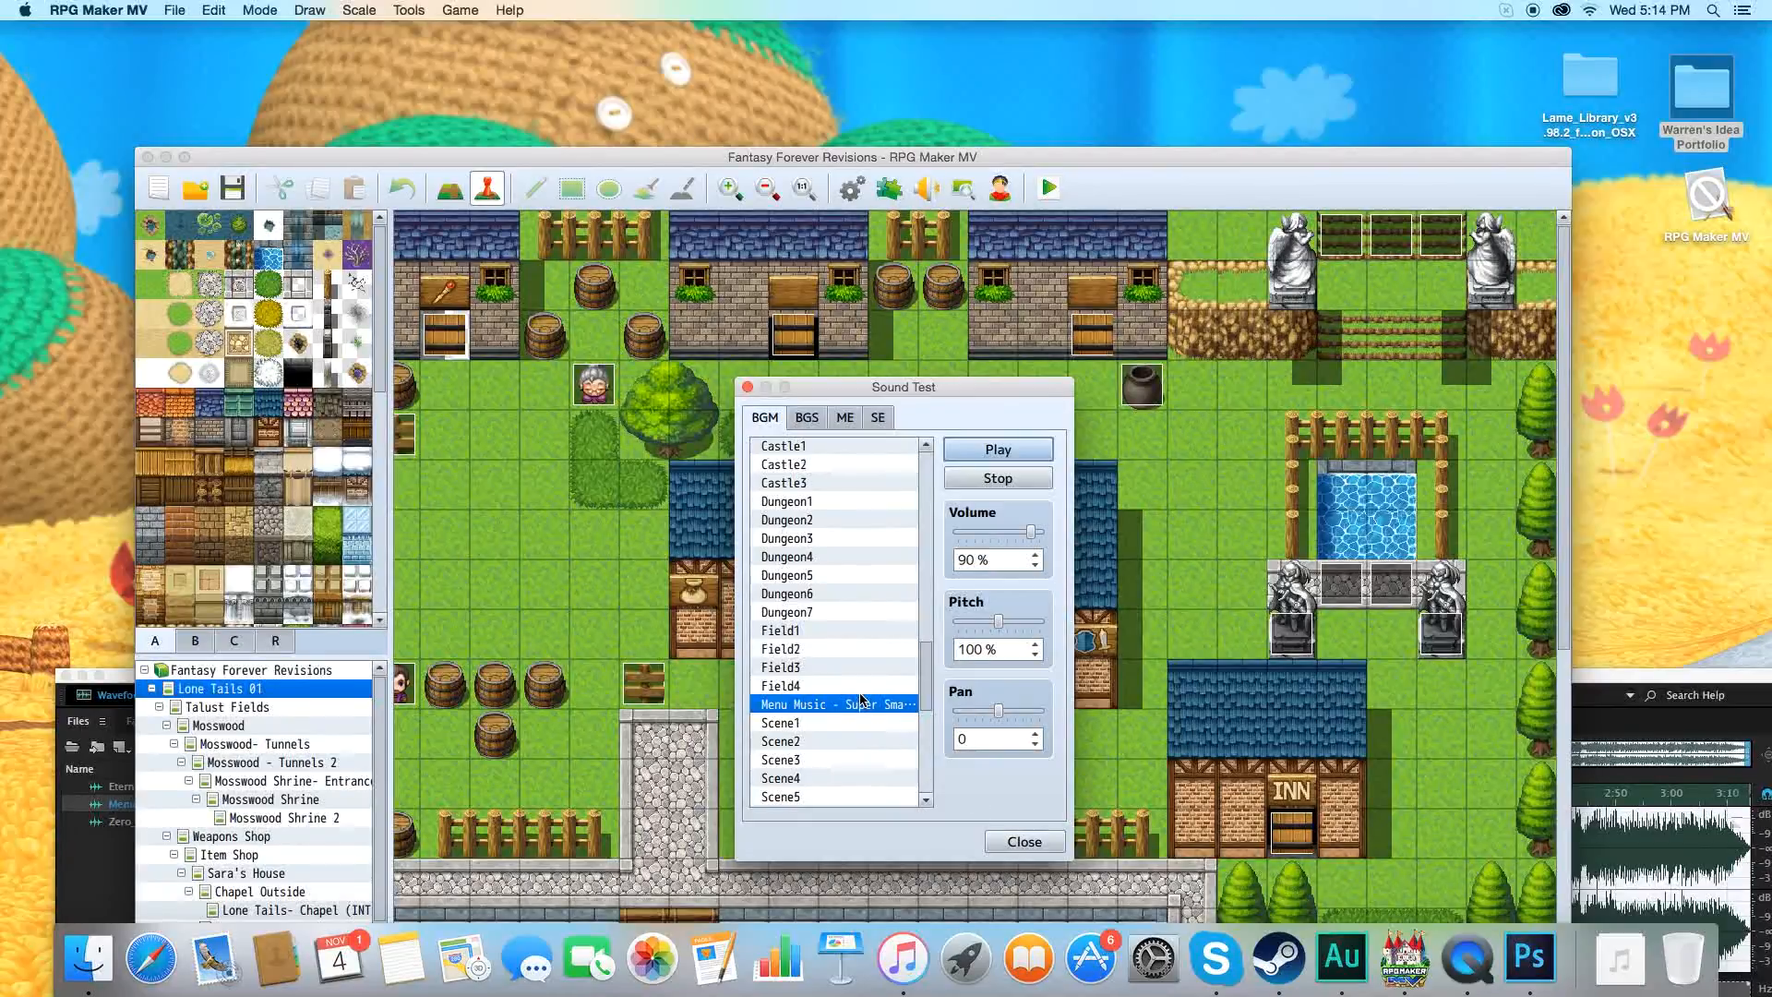
click(1011, 842)
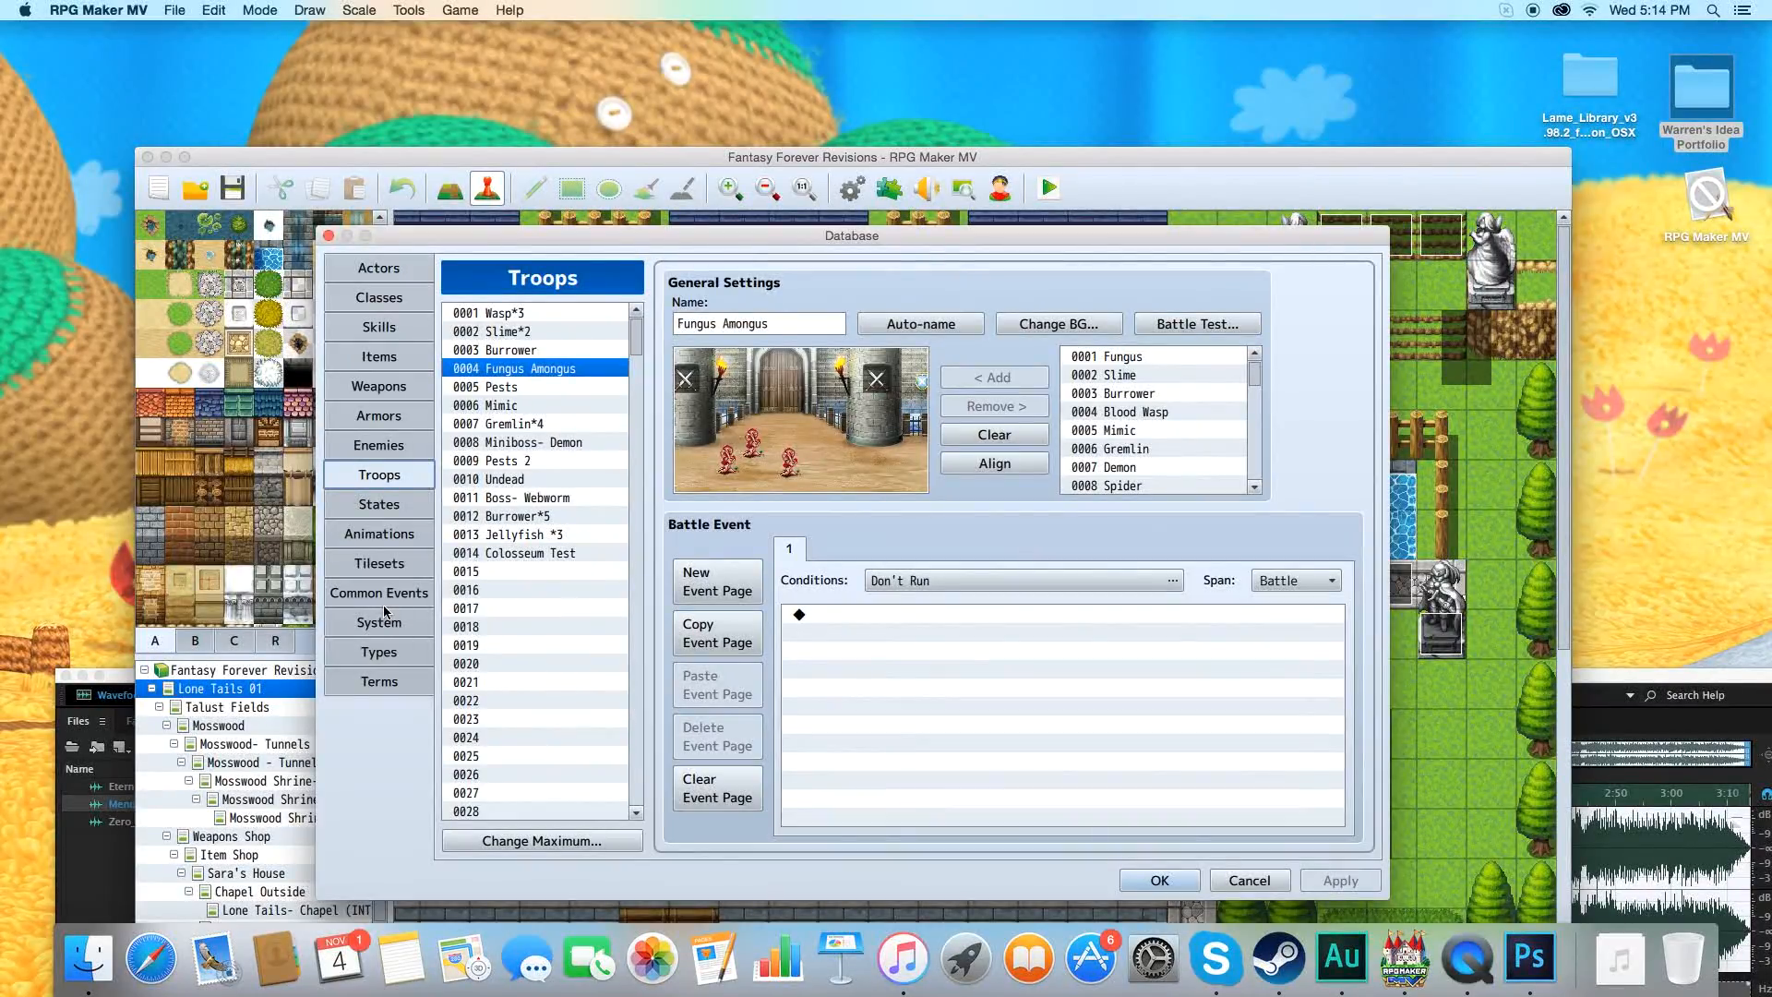
Set the Battle music in the database's System settings to Menu Music - Super Smash Bros. Wii U_01 and apply the change.
click(386, 619)
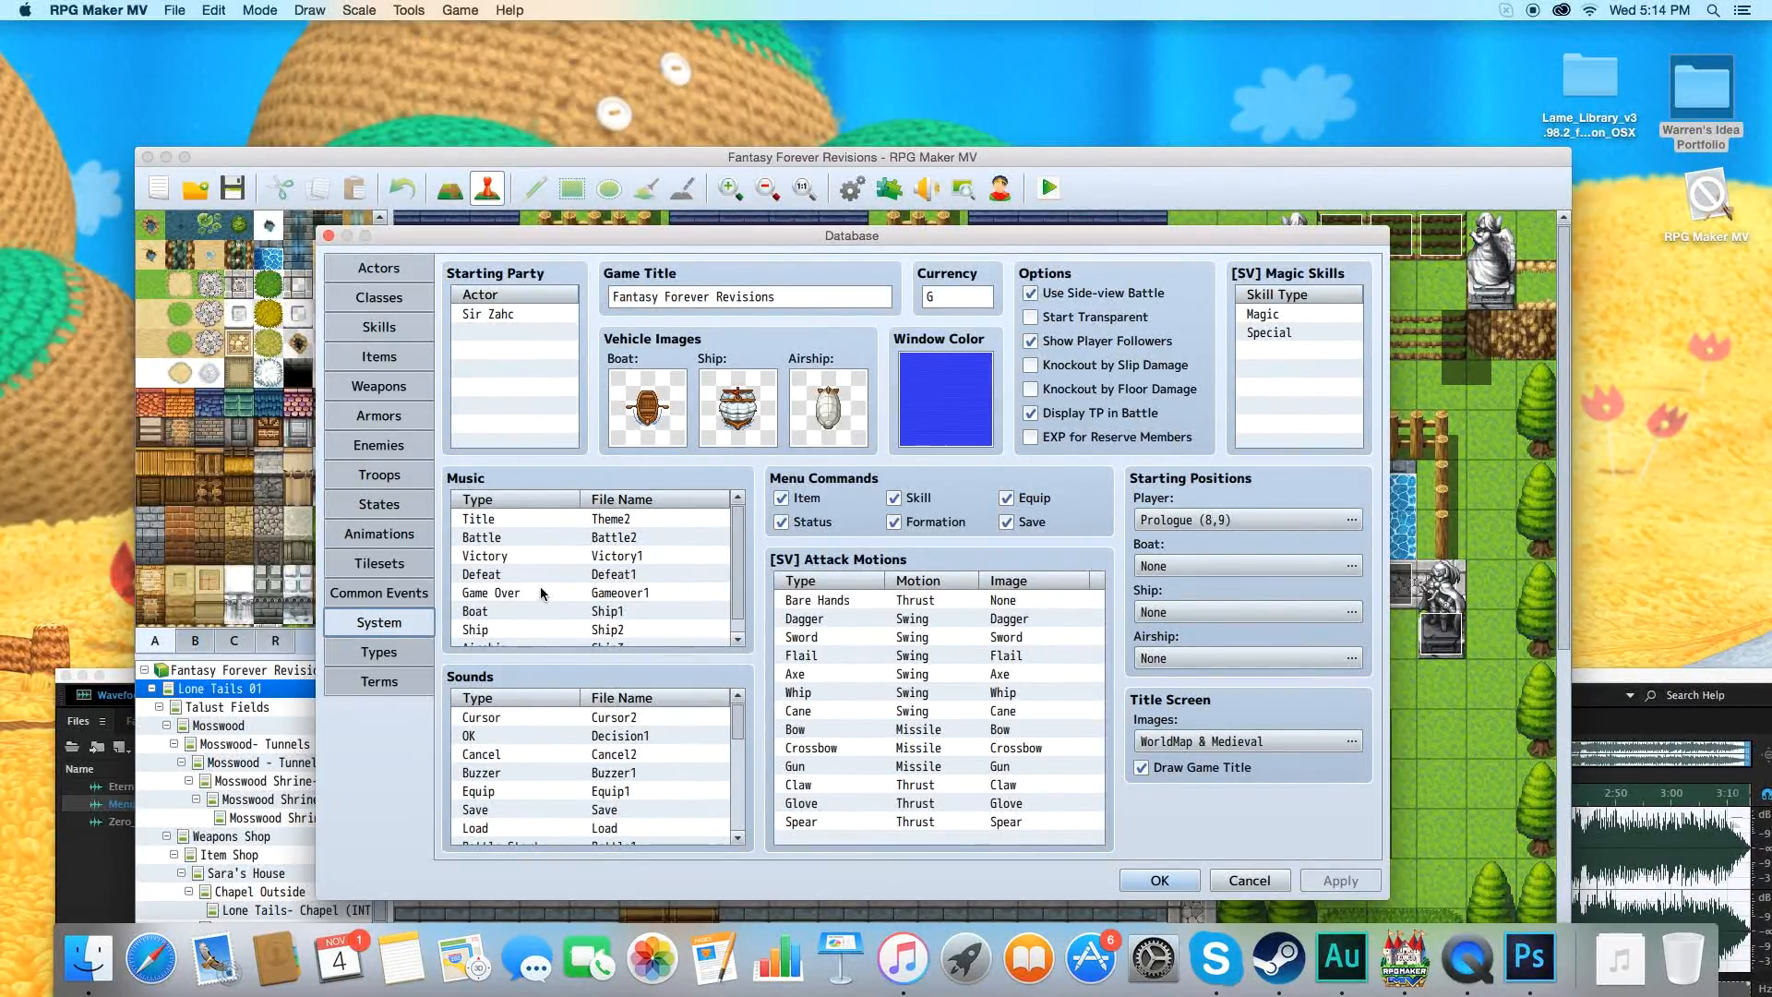
double_click(522, 537)
scroll(552, 666, down, 2)
scroll(554, 666, down, 5)
click(557, 577)
click(618, 749)
click(1340, 879)
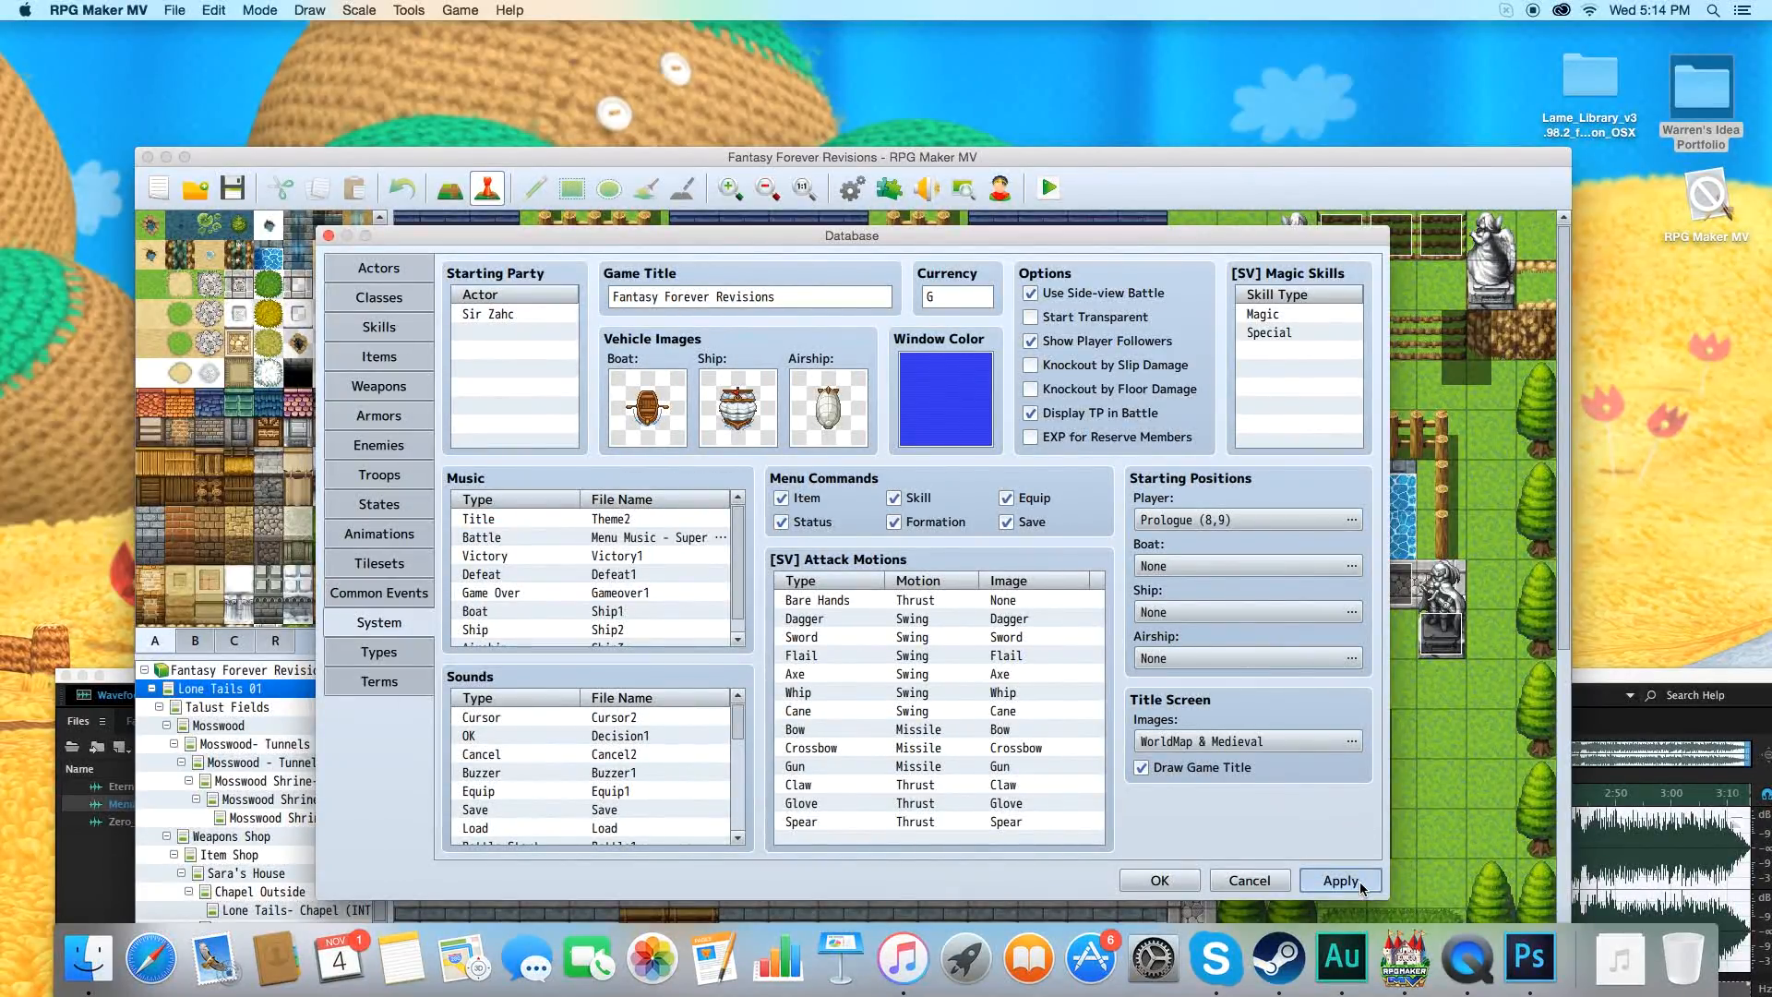
Start a battle test of the Gremlin*4 troop with the preset party, led by Sir Zahc at level 1.
click(375, 445)
click(376, 474)
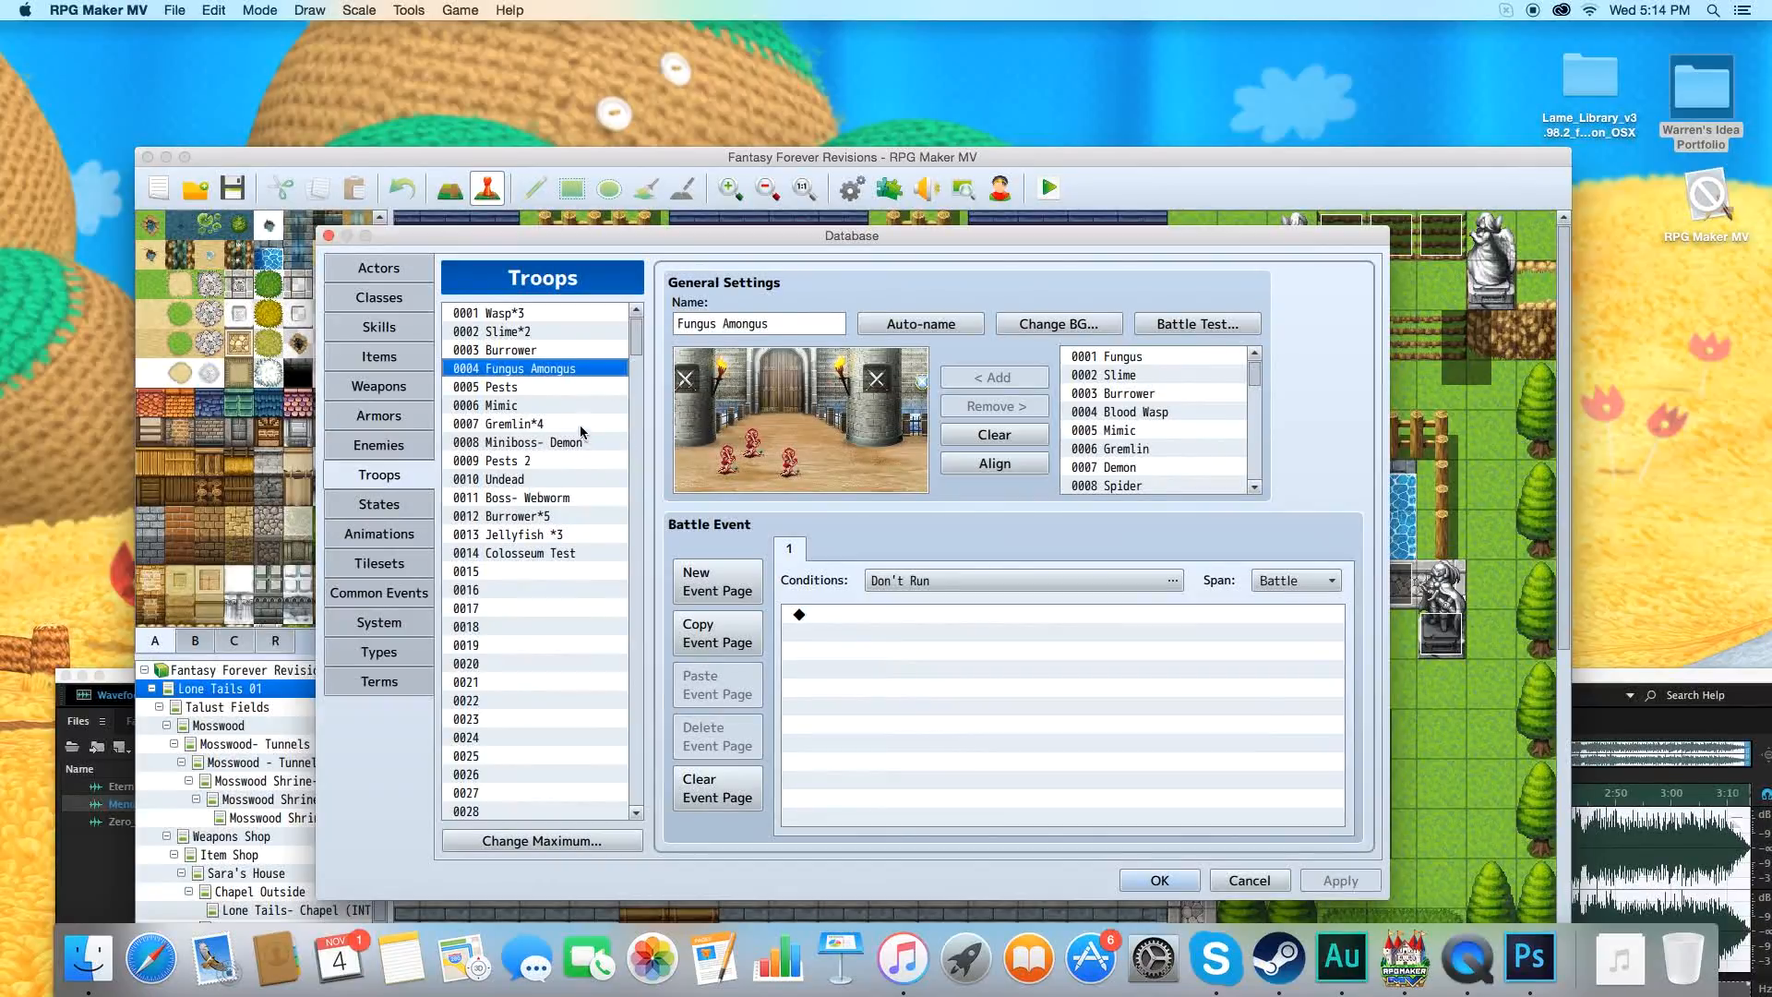
click(554, 424)
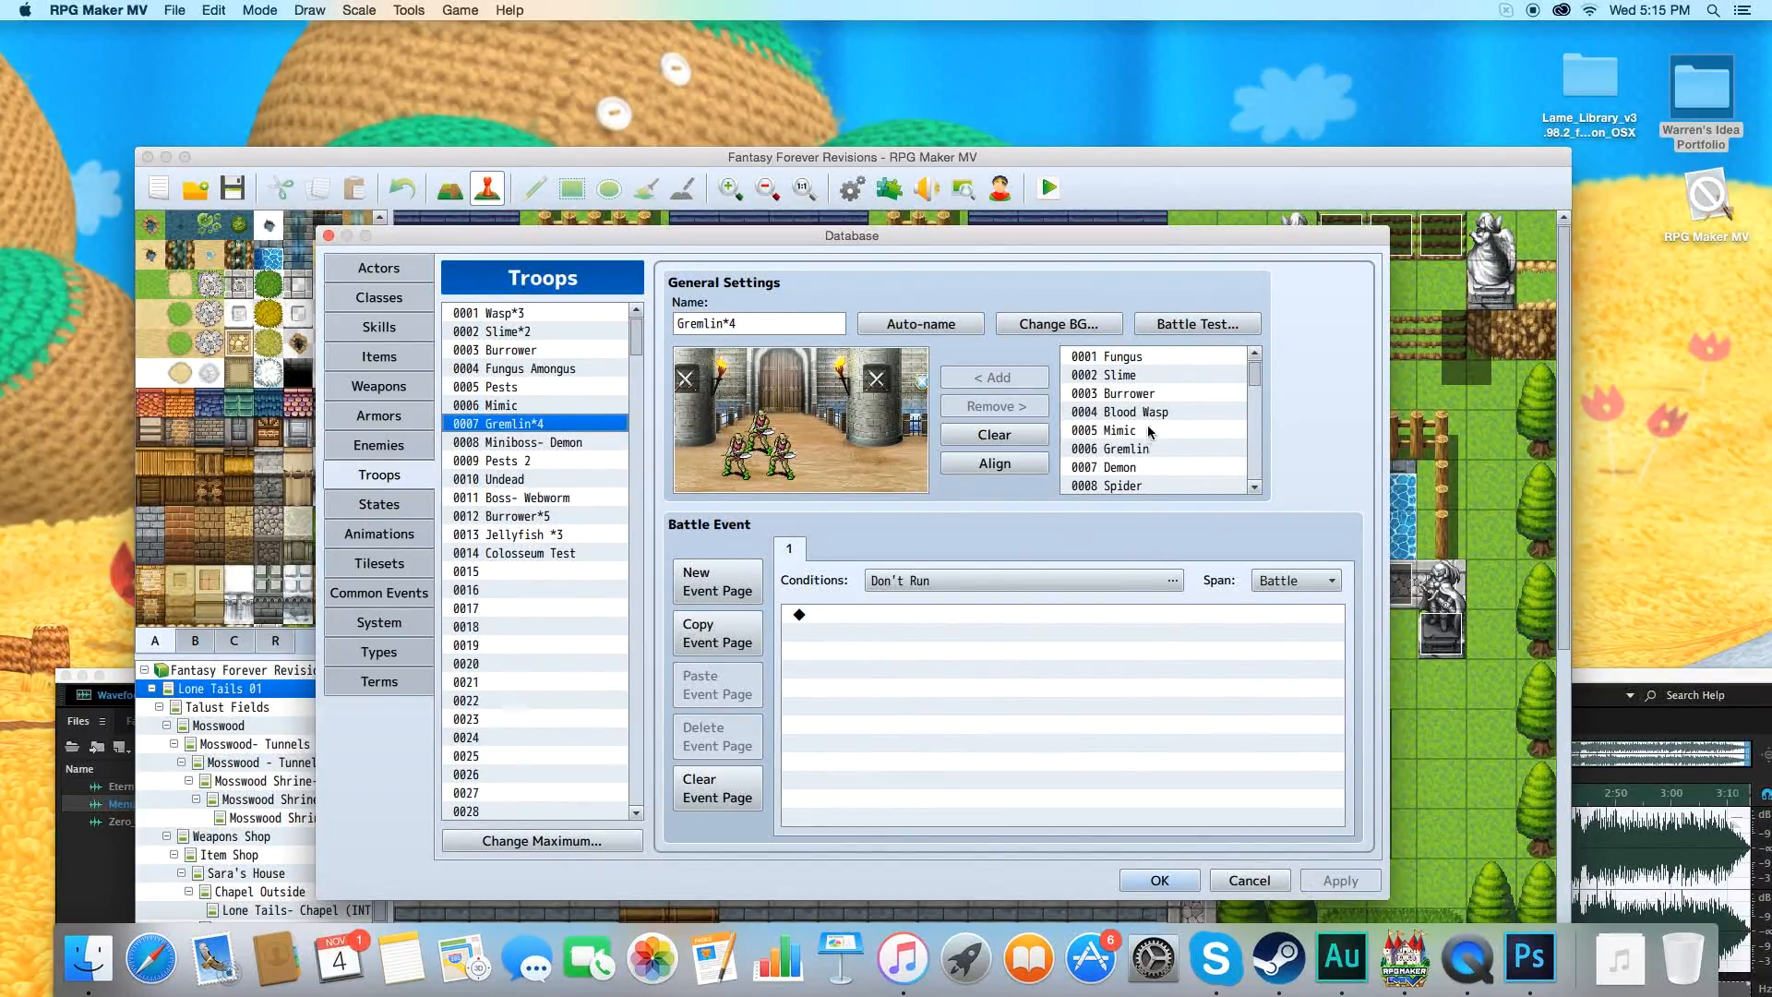
click(1202, 325)
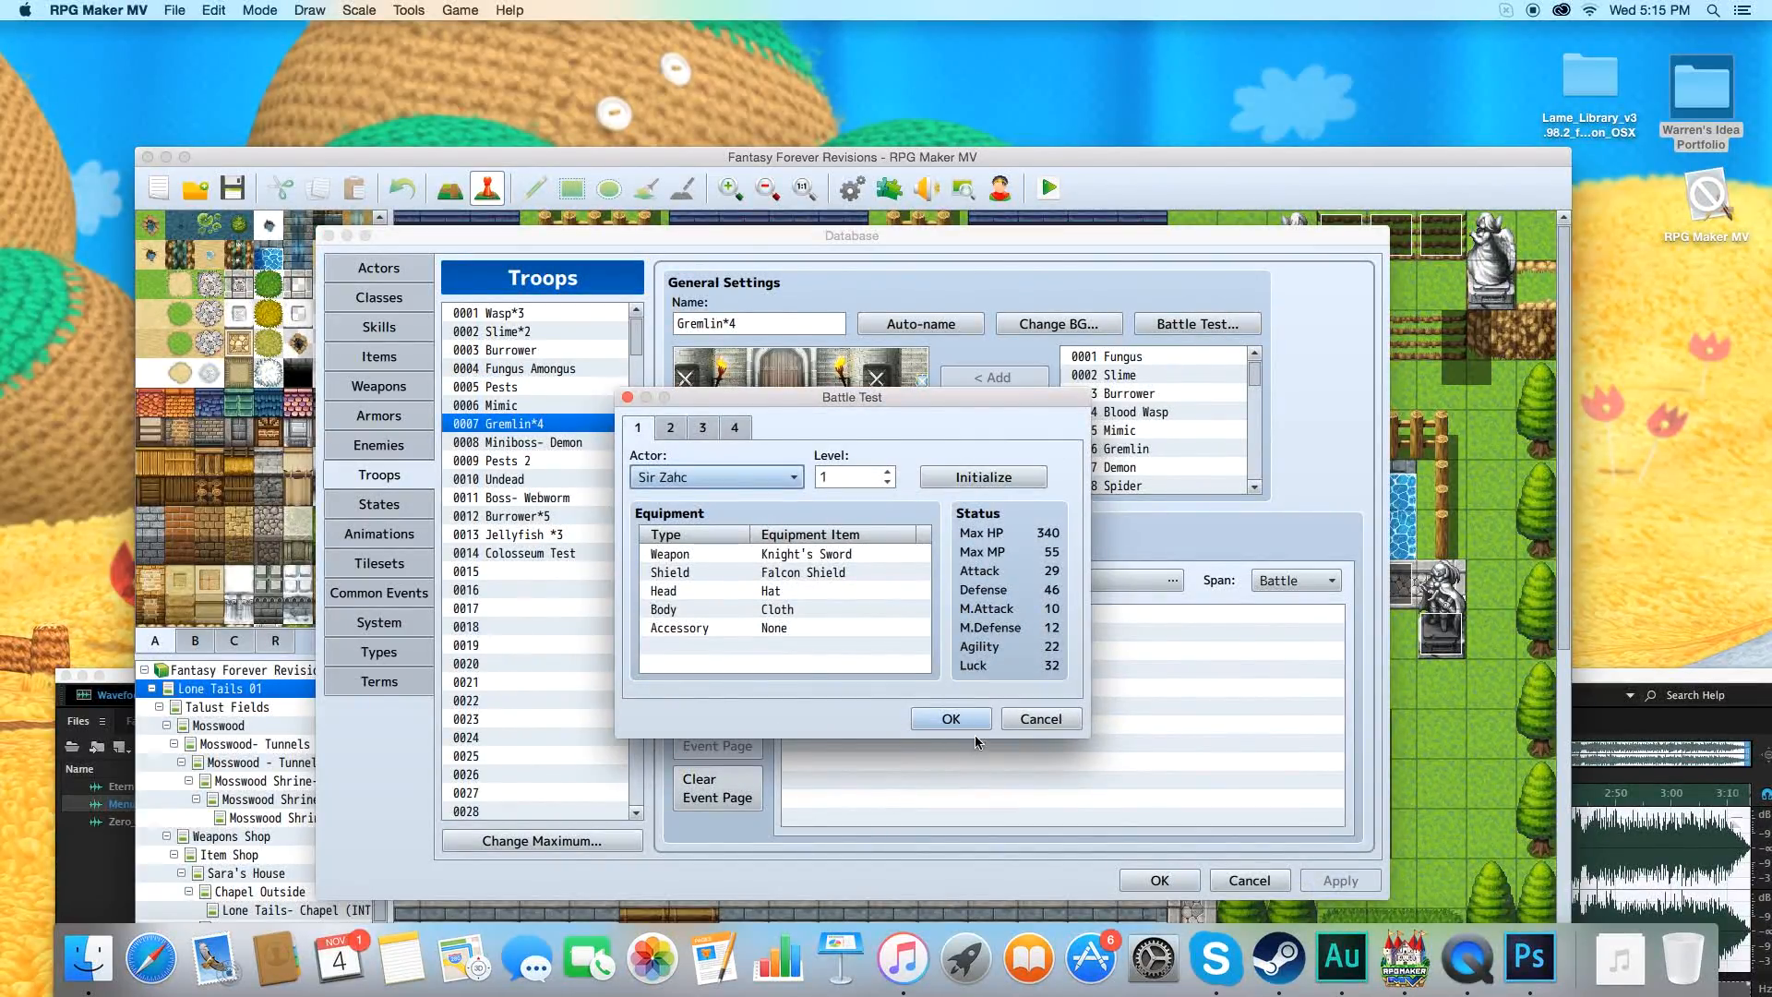
click(973, 718)
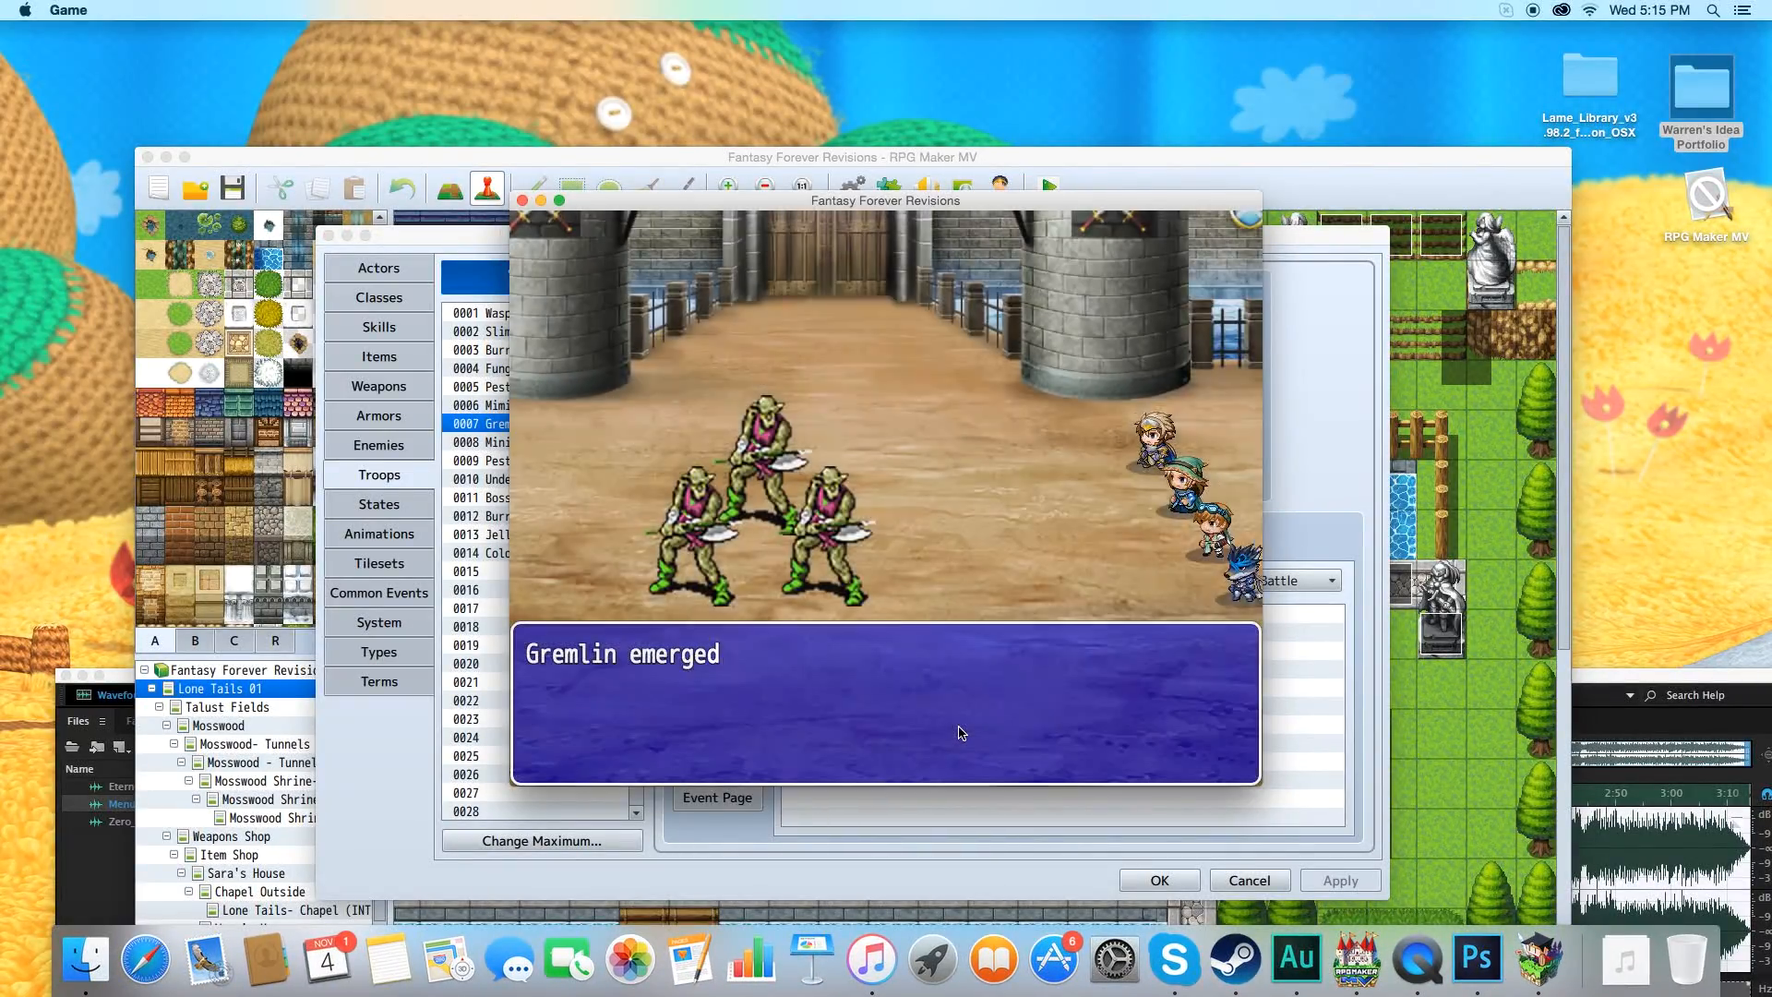
Fight one round against the gremlins to hear the battle music, and end the battle test.
click(960, 717)
key(Return)
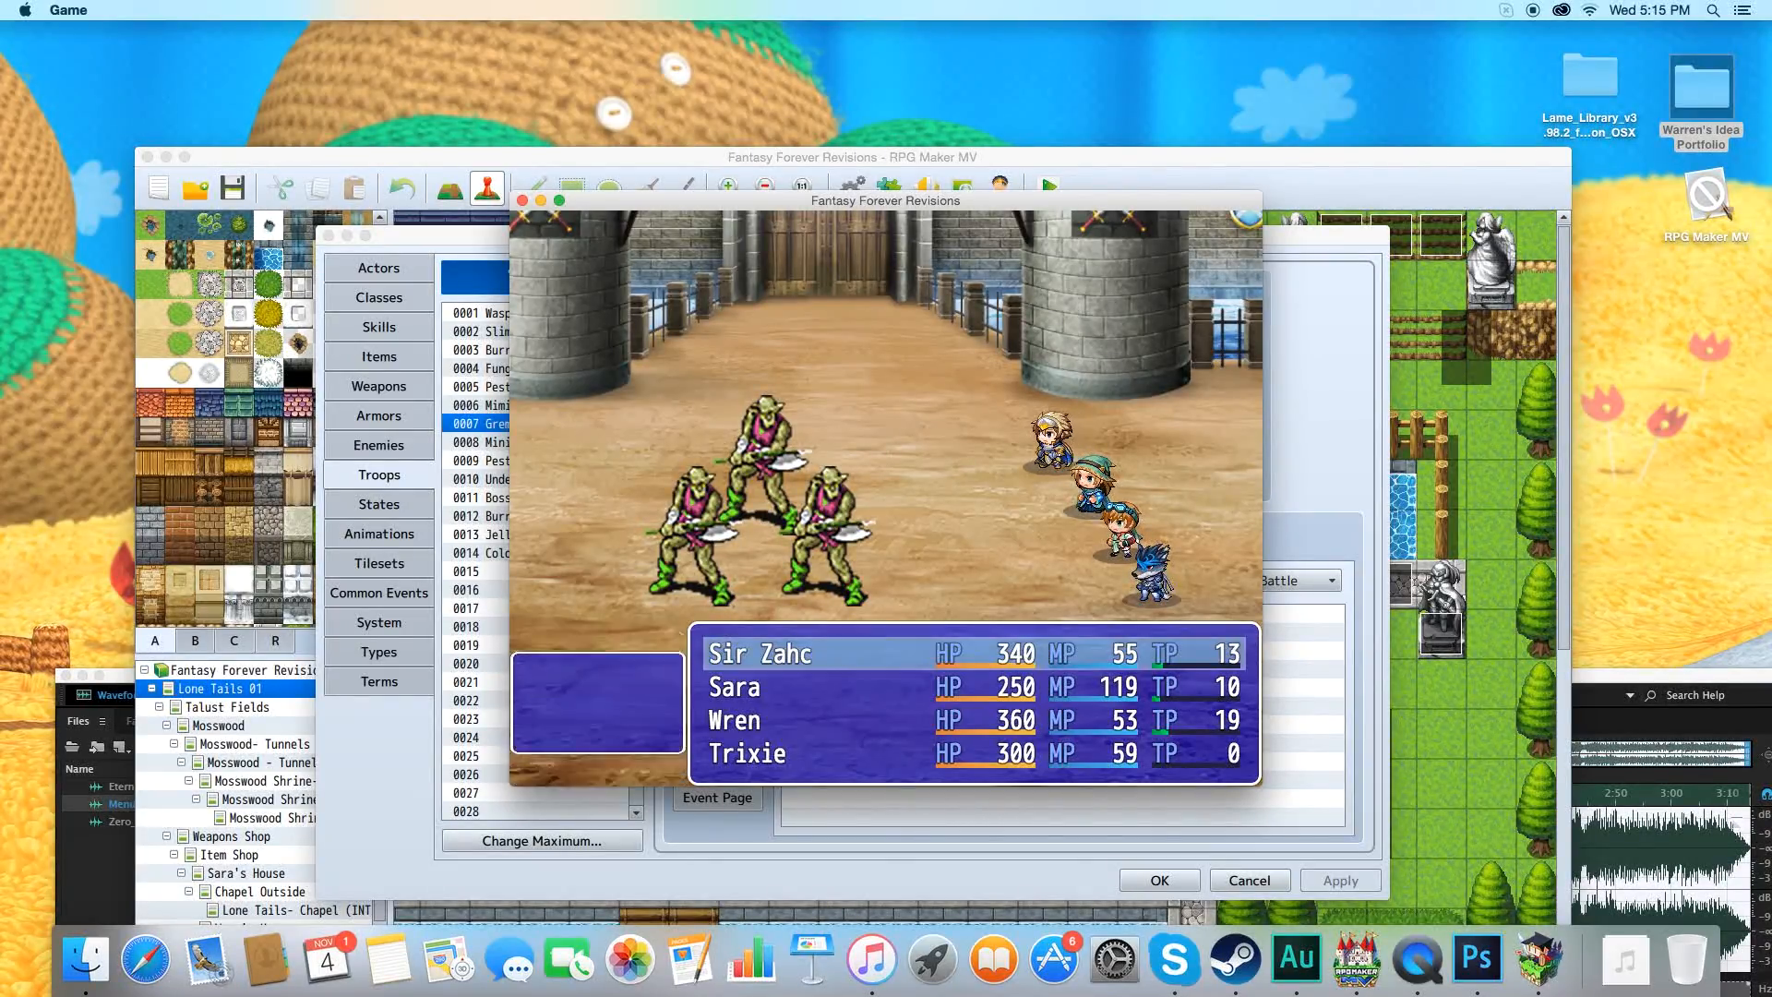
key(Down)
key(Return)
key(Return)
key(Return)
key(Return)
key(Return)
key(Return)
key(Return)
key(Return)
key(Return)
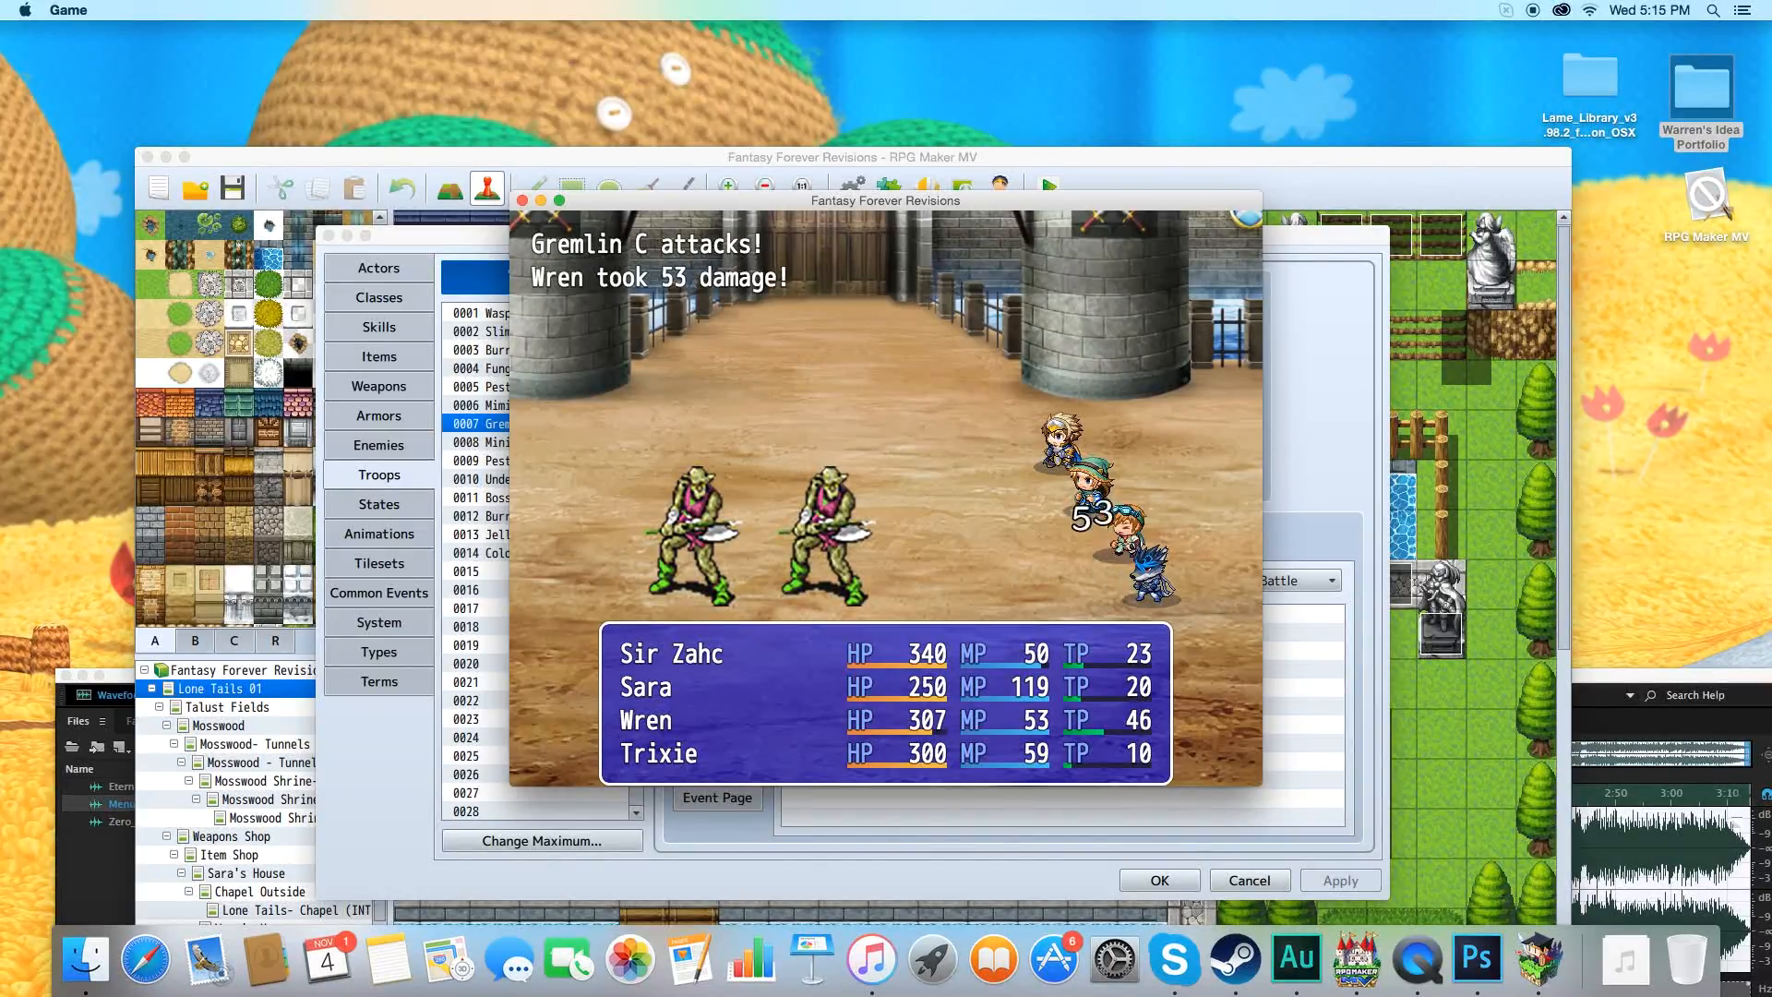
click(522, 201)
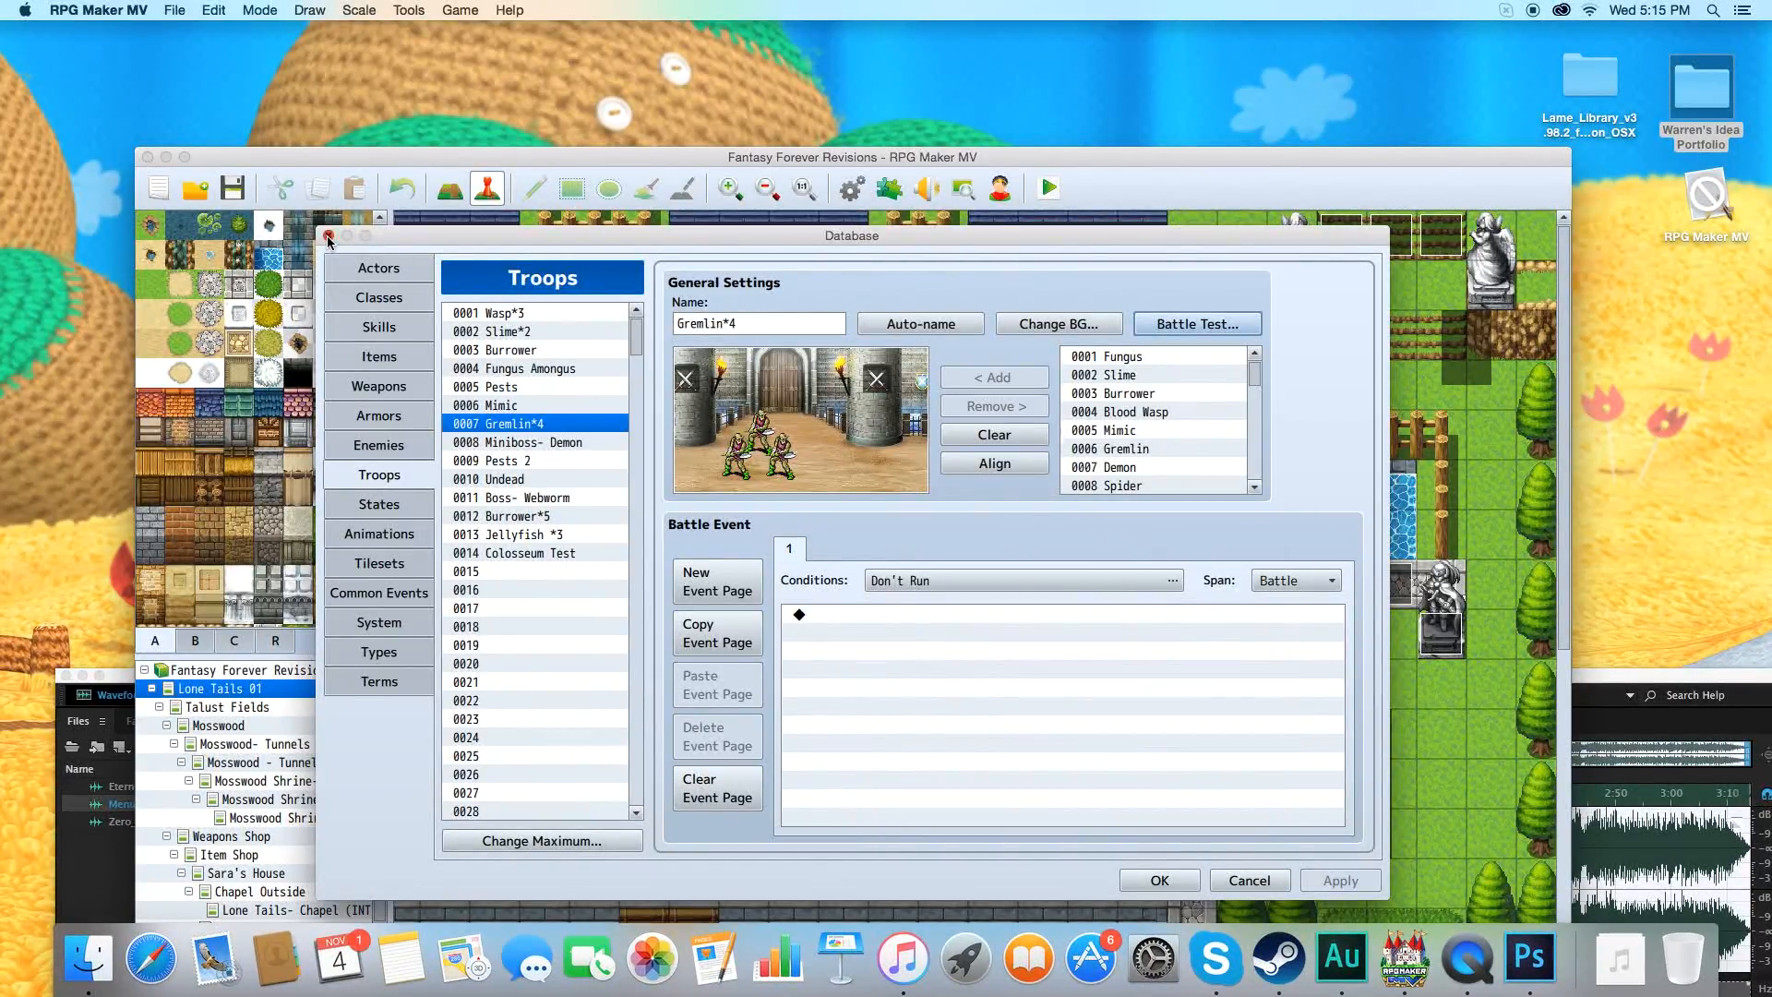
Close the database, start a playtest of the game with the changes saved, and begin playing at a lower sound volume.
click(328, 242)
drag(425, 165, 412, 56)
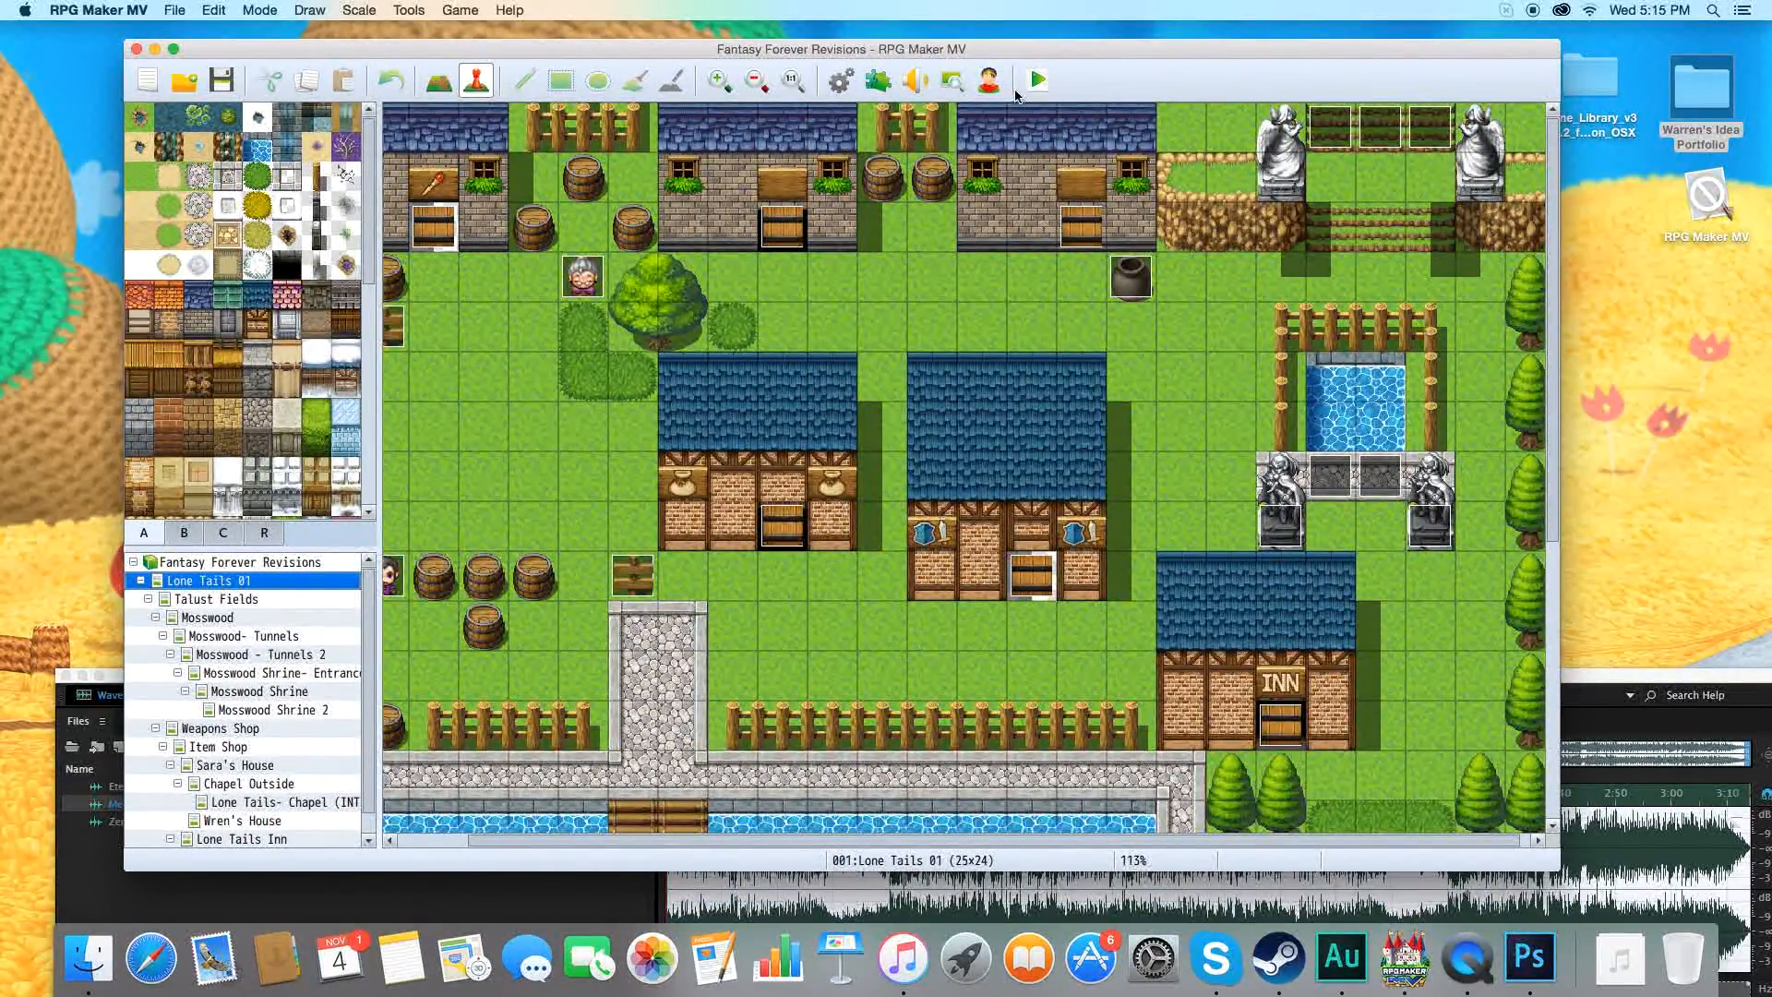
click(1038, 82)
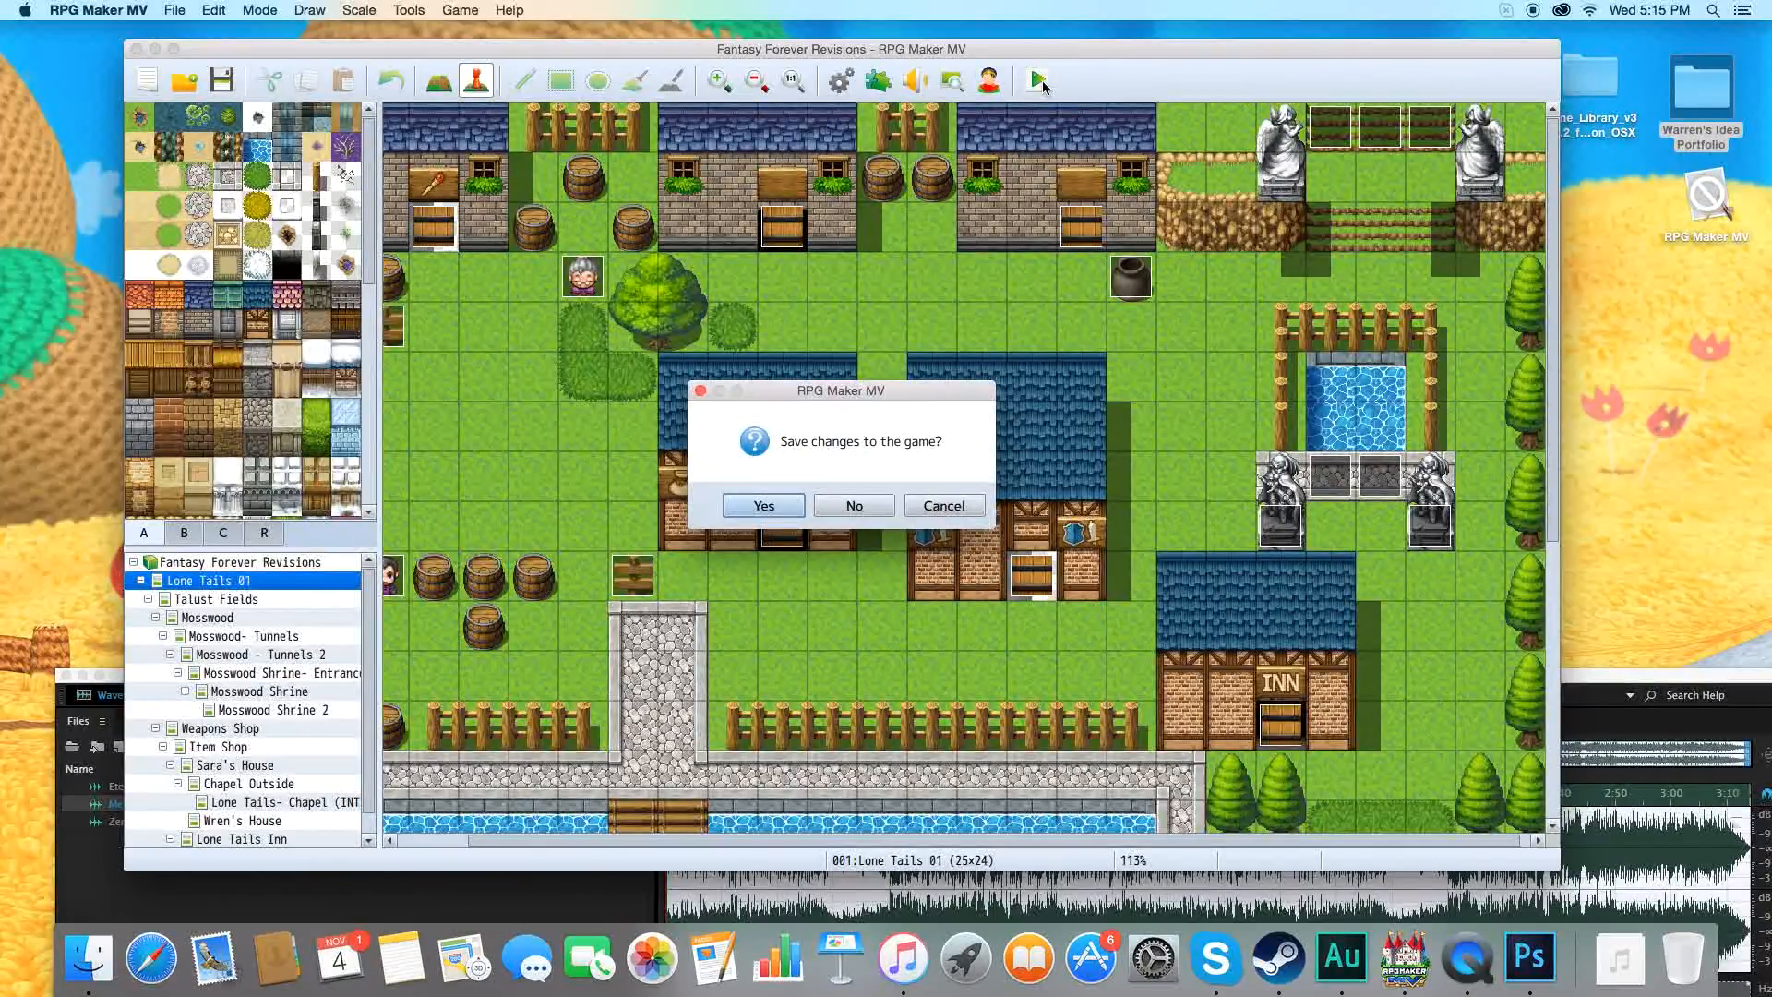
click(787, 507)
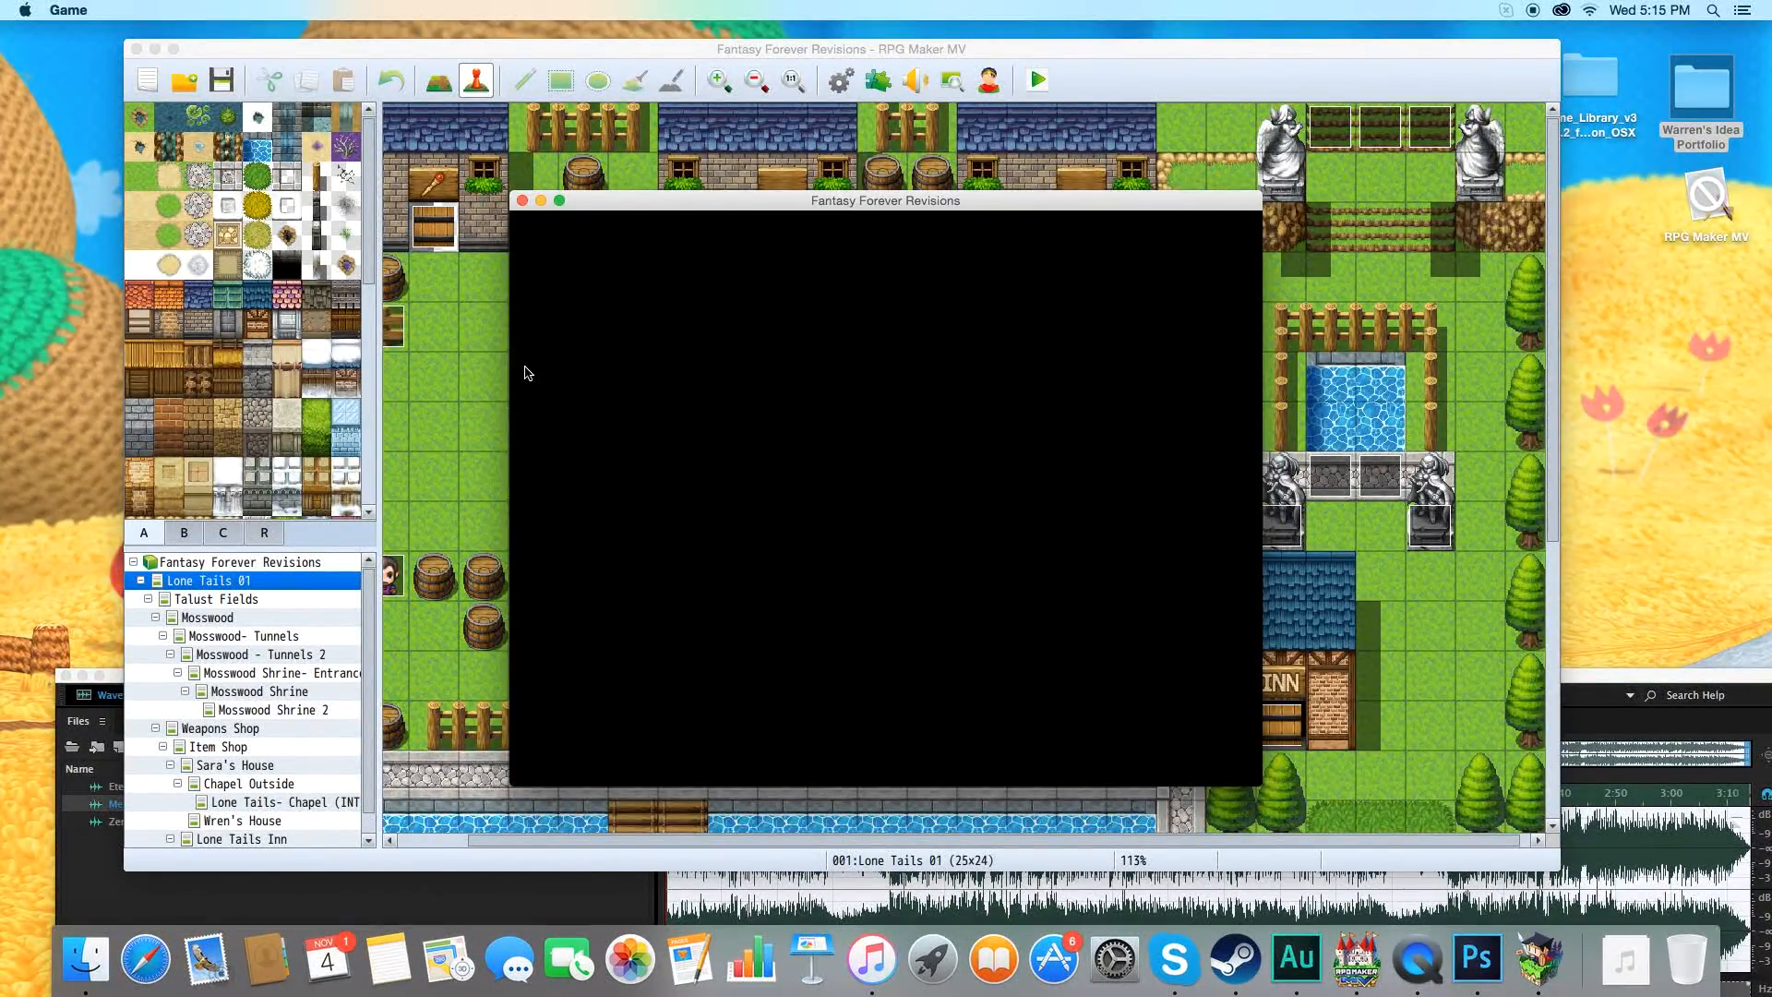
key(Return)
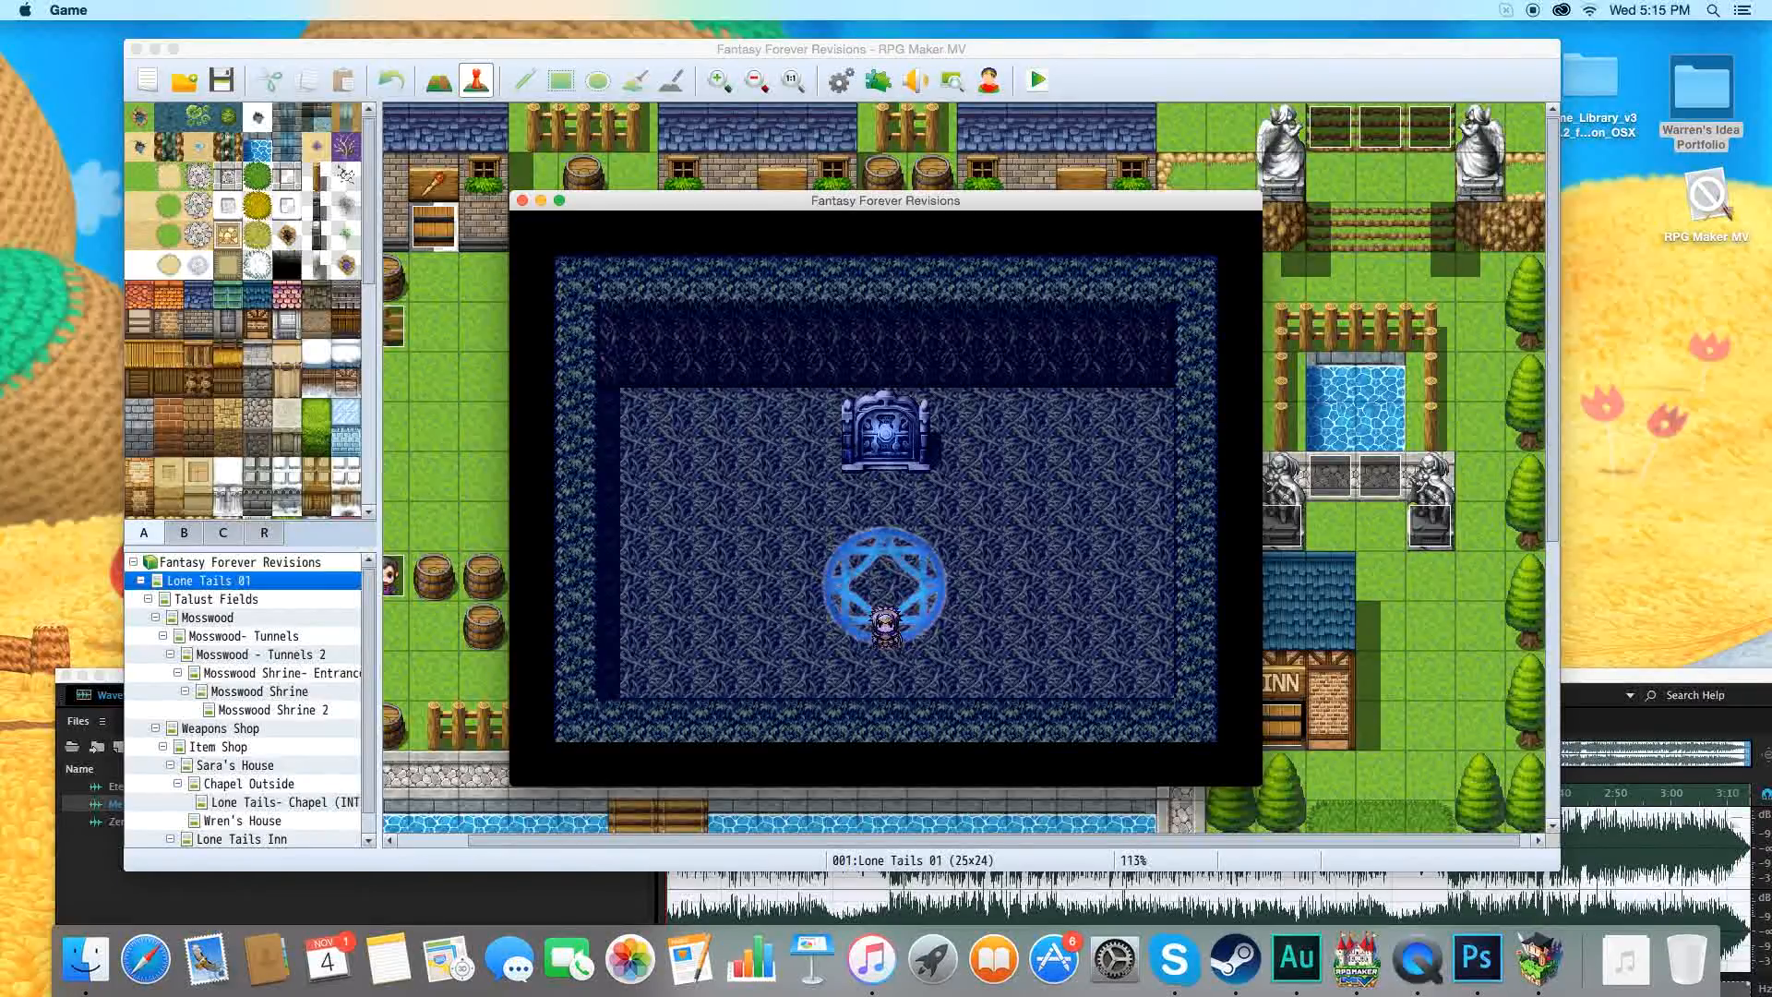
key(XF86AudioLowerVolume)
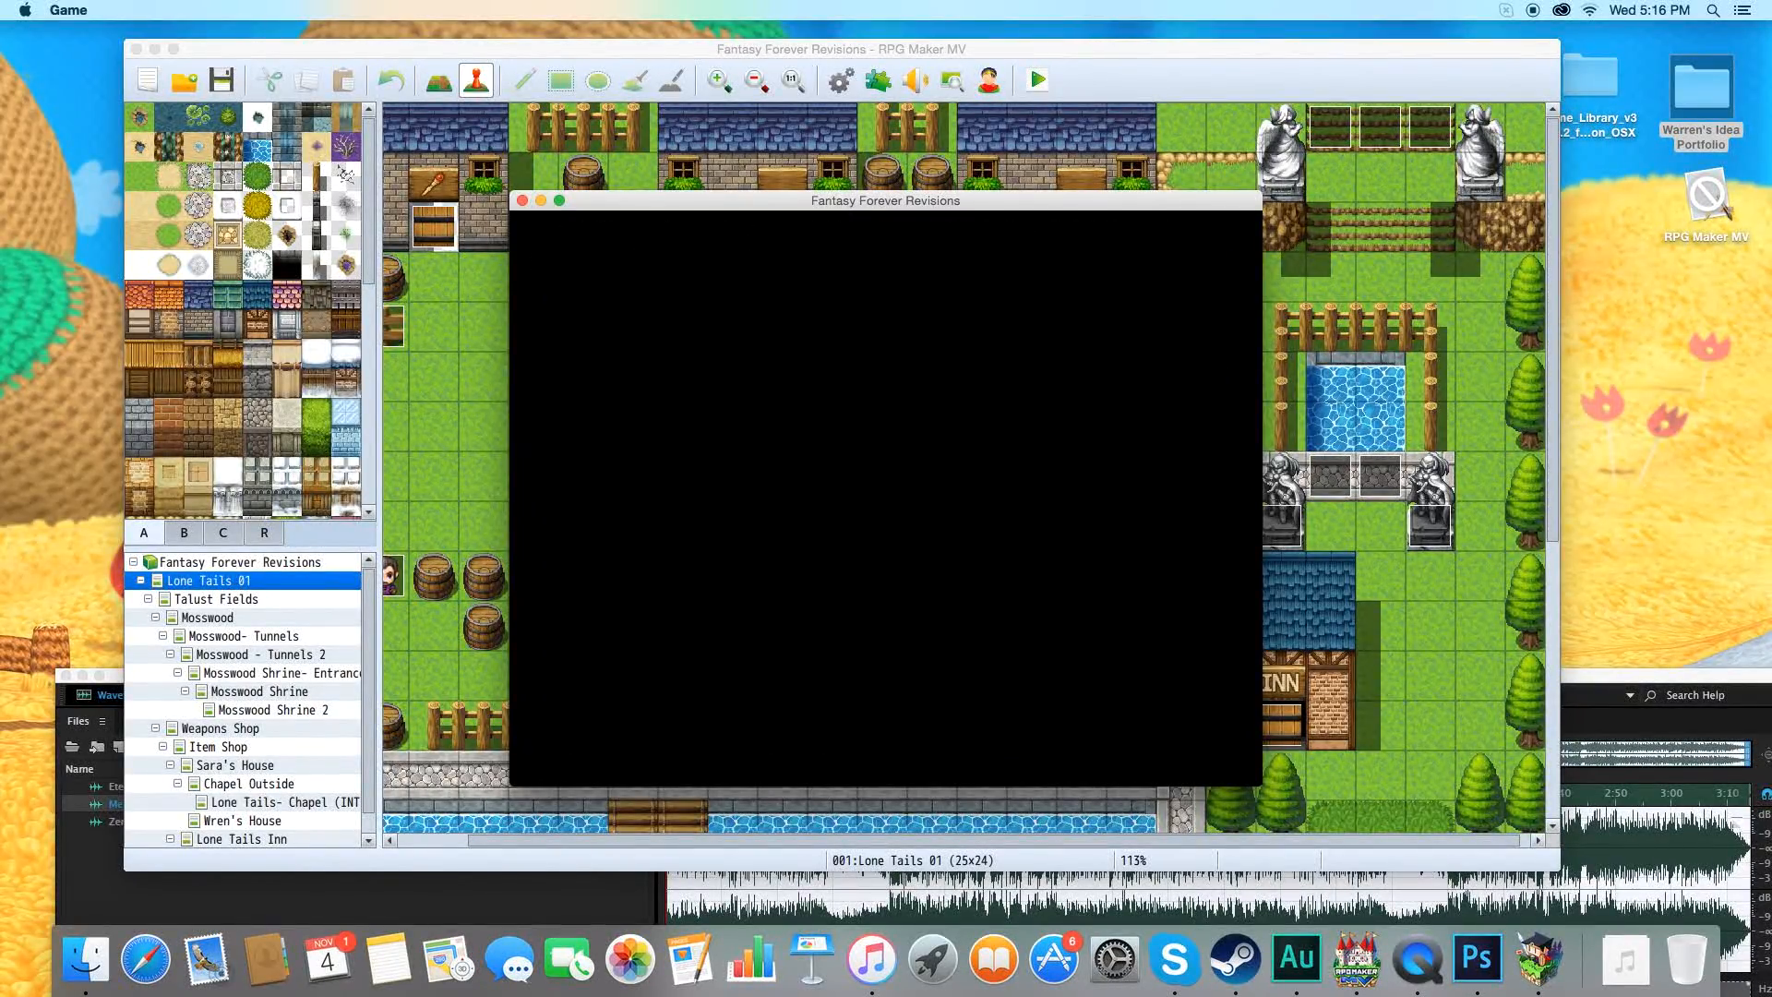
Walk through the village and talk to the mustached man by the barrels and the old woman beside the tree.
key(Up)
key(Left)
key(Up)
key(Return)
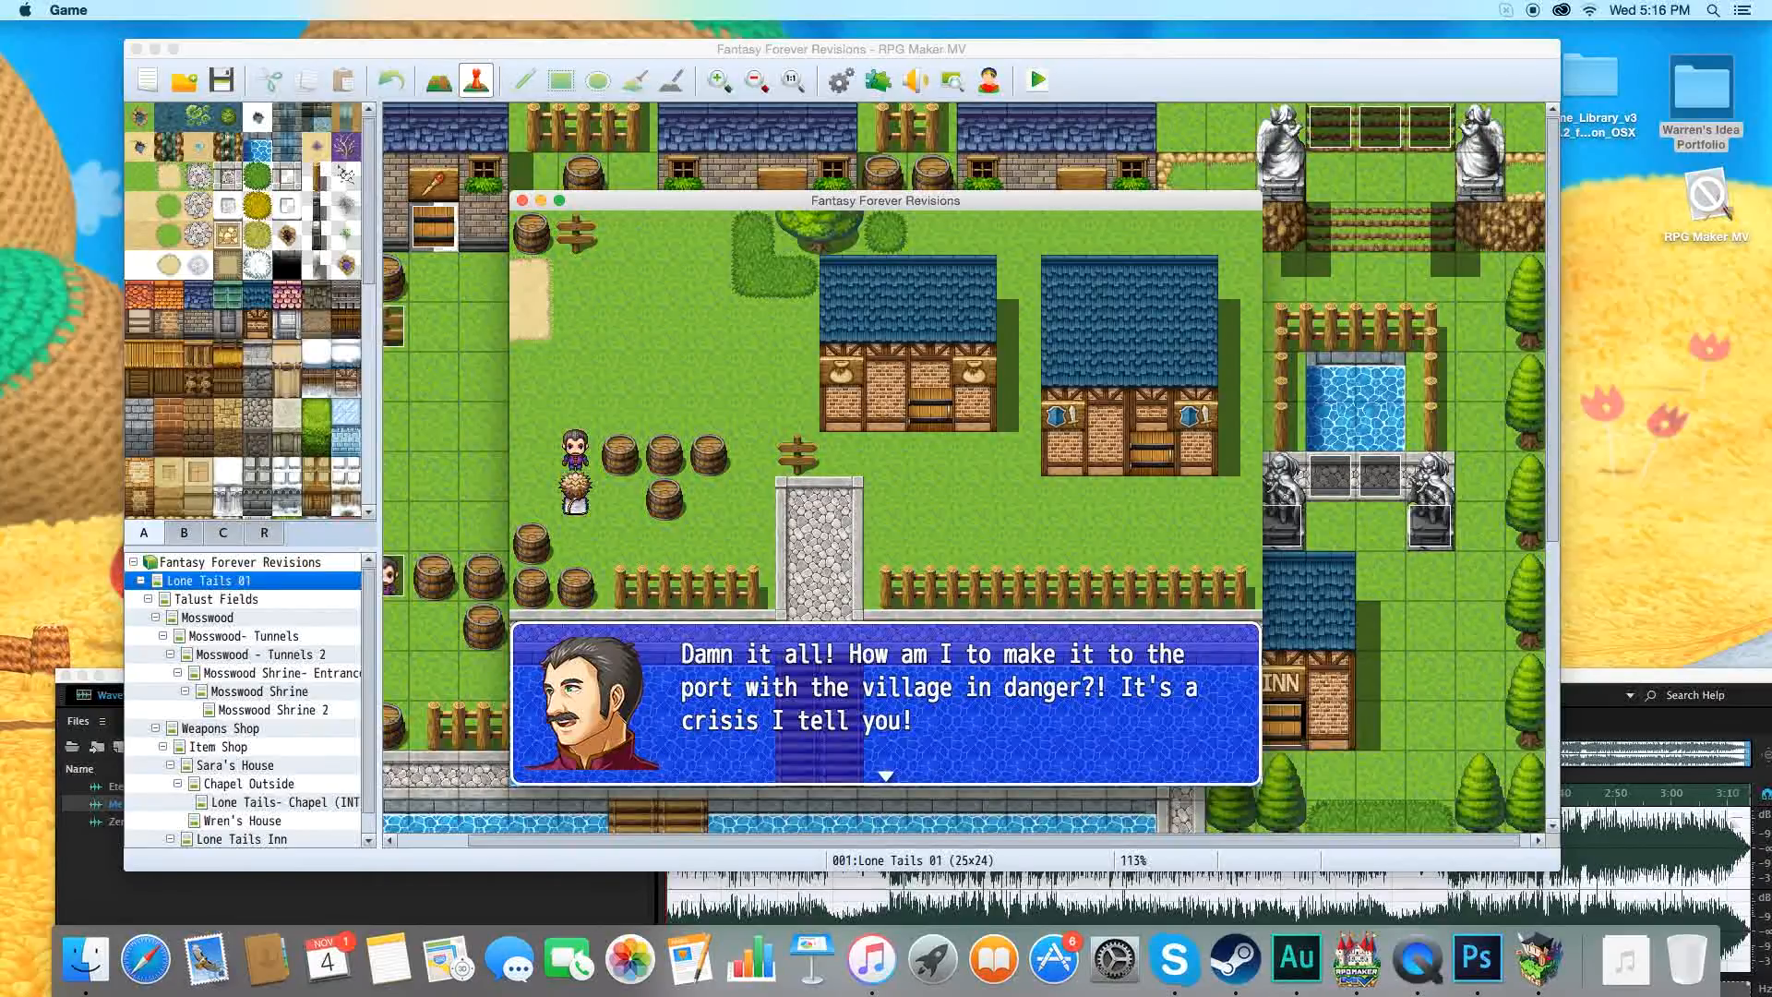
key(Return)
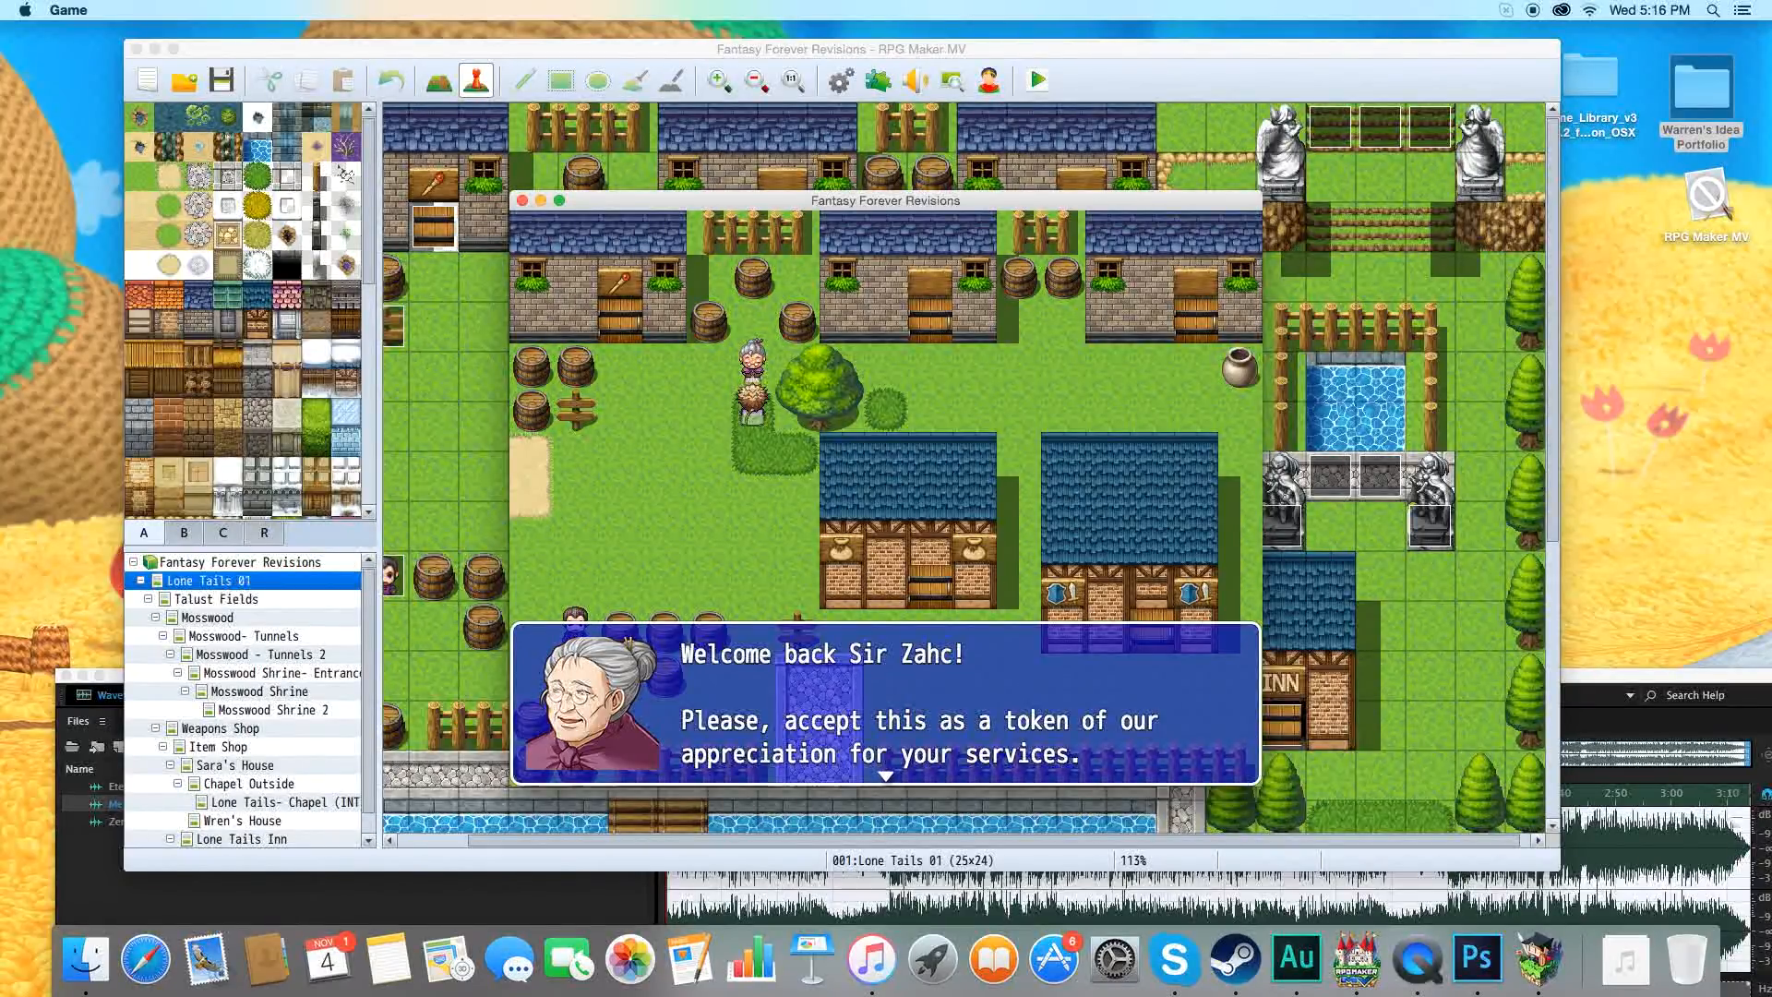
key(Return)
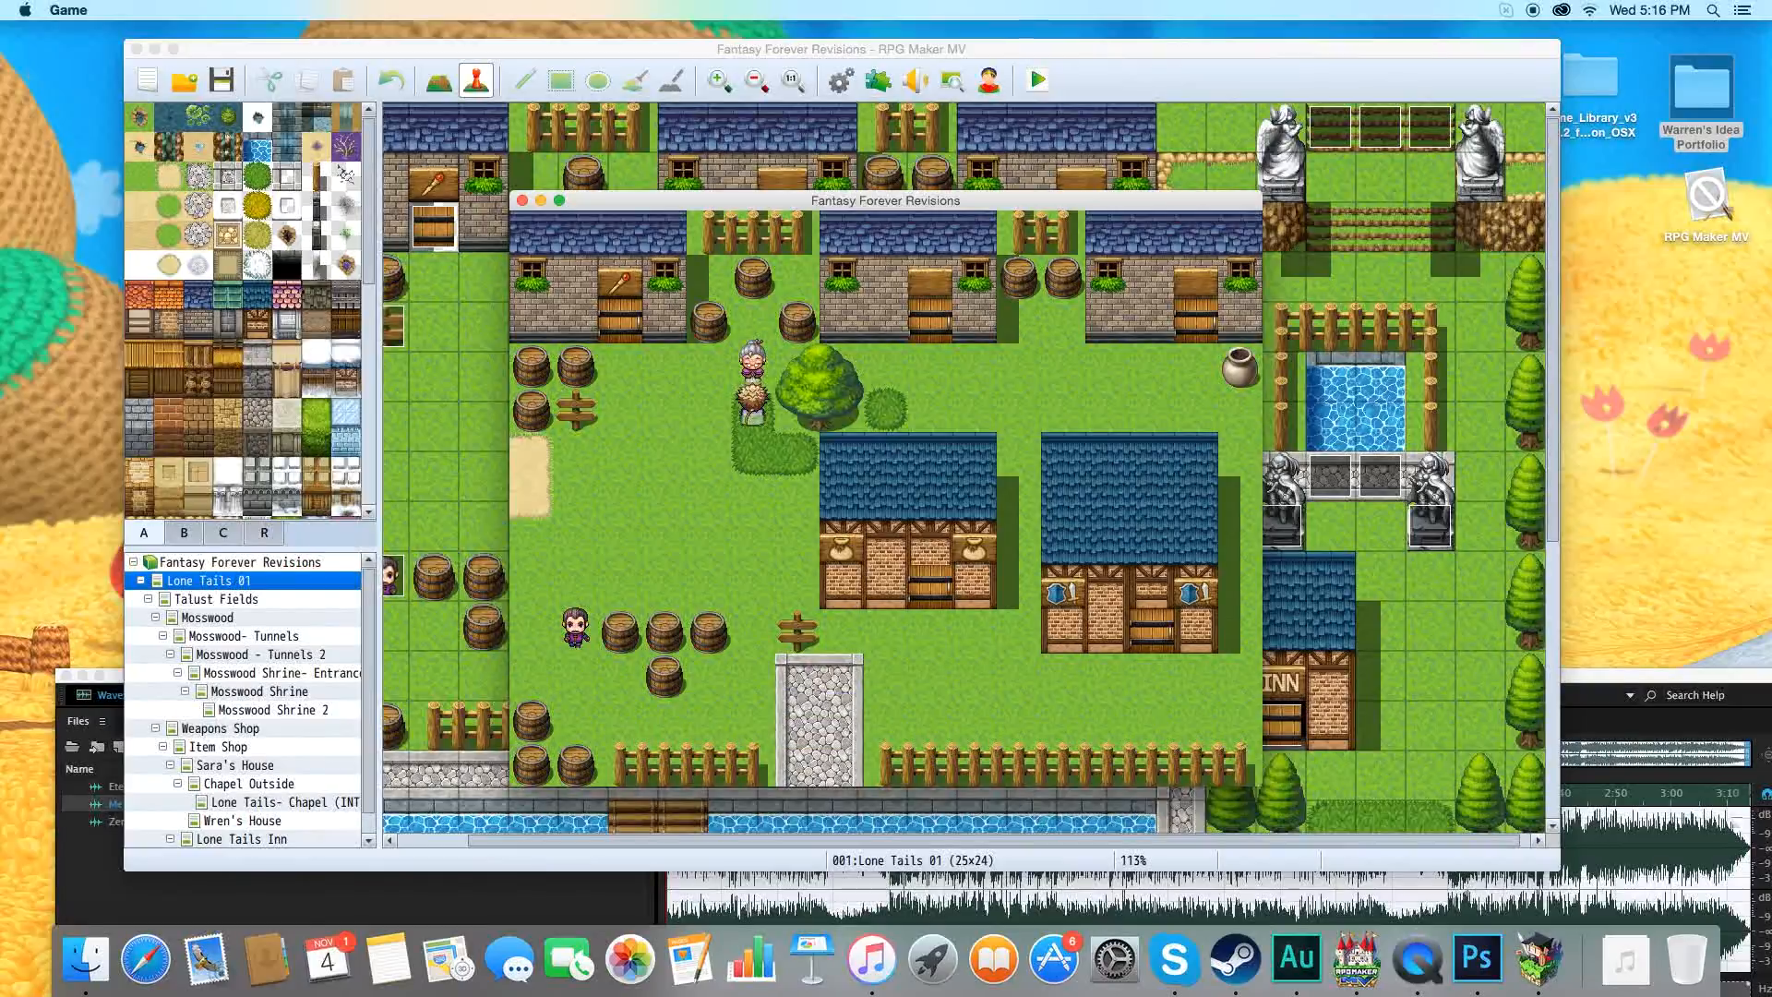
Cross the village to search the pot near the stone steps and inspect the locked house beside it.
key(Down)
key(Right)
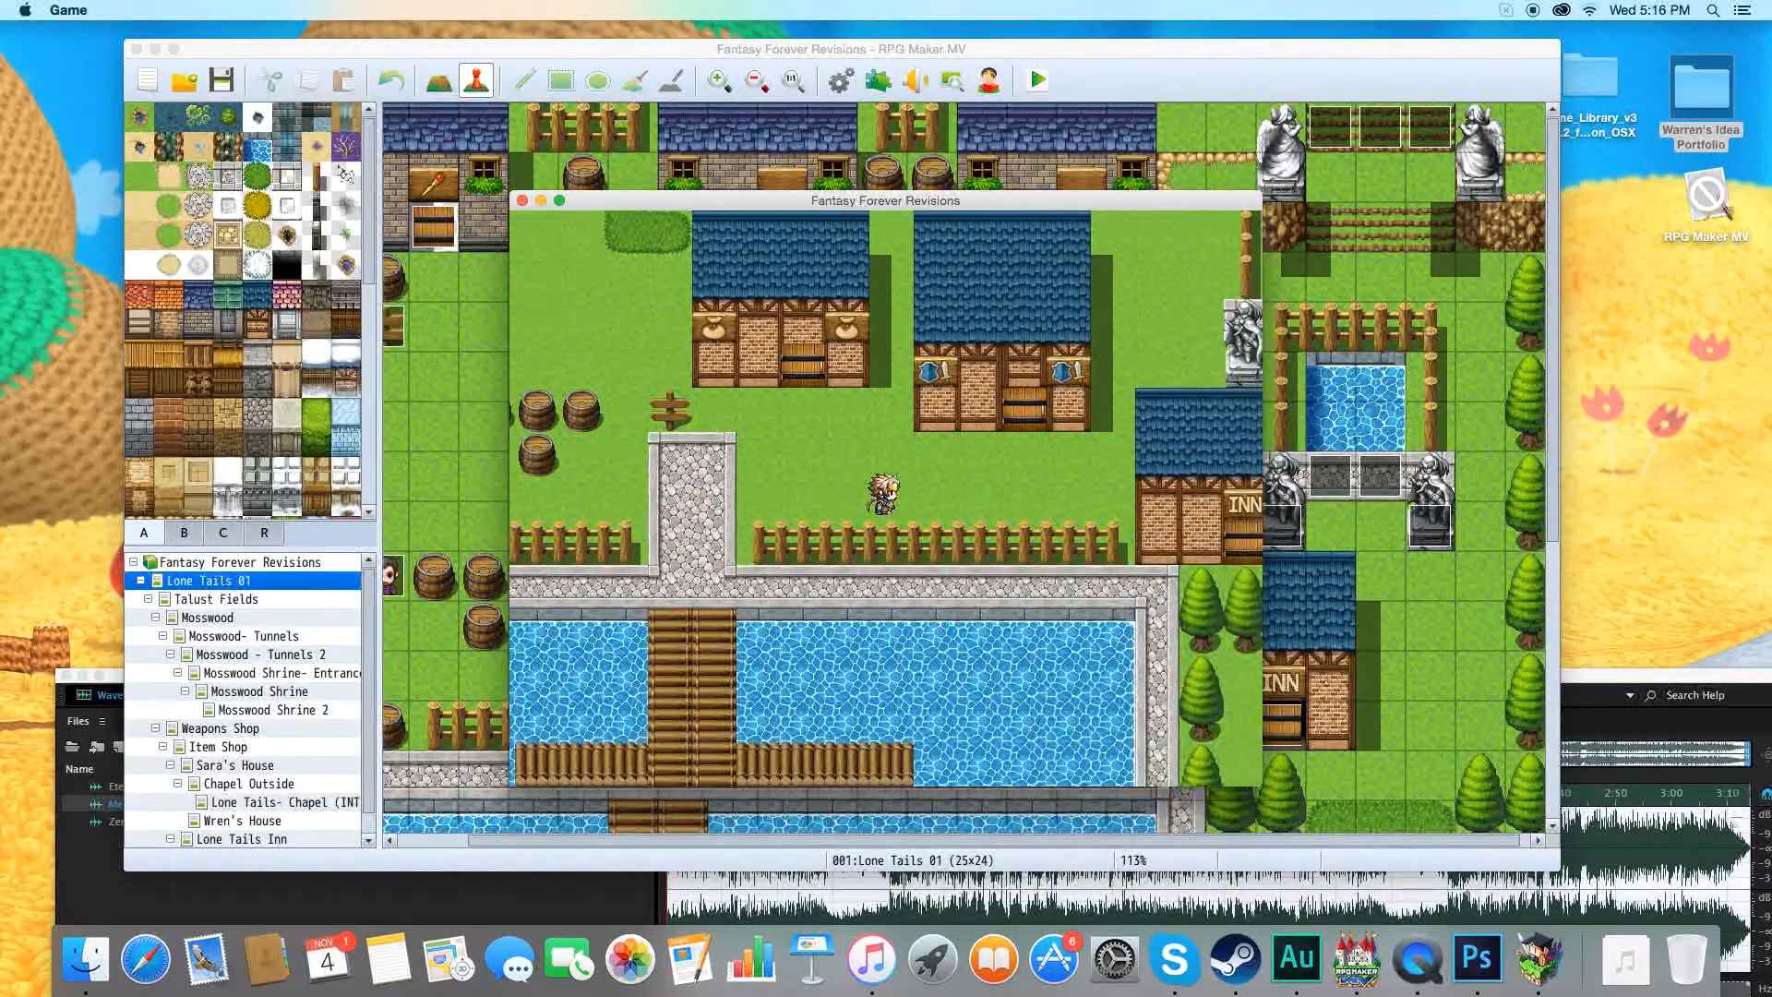
key(Up)
key(Return)
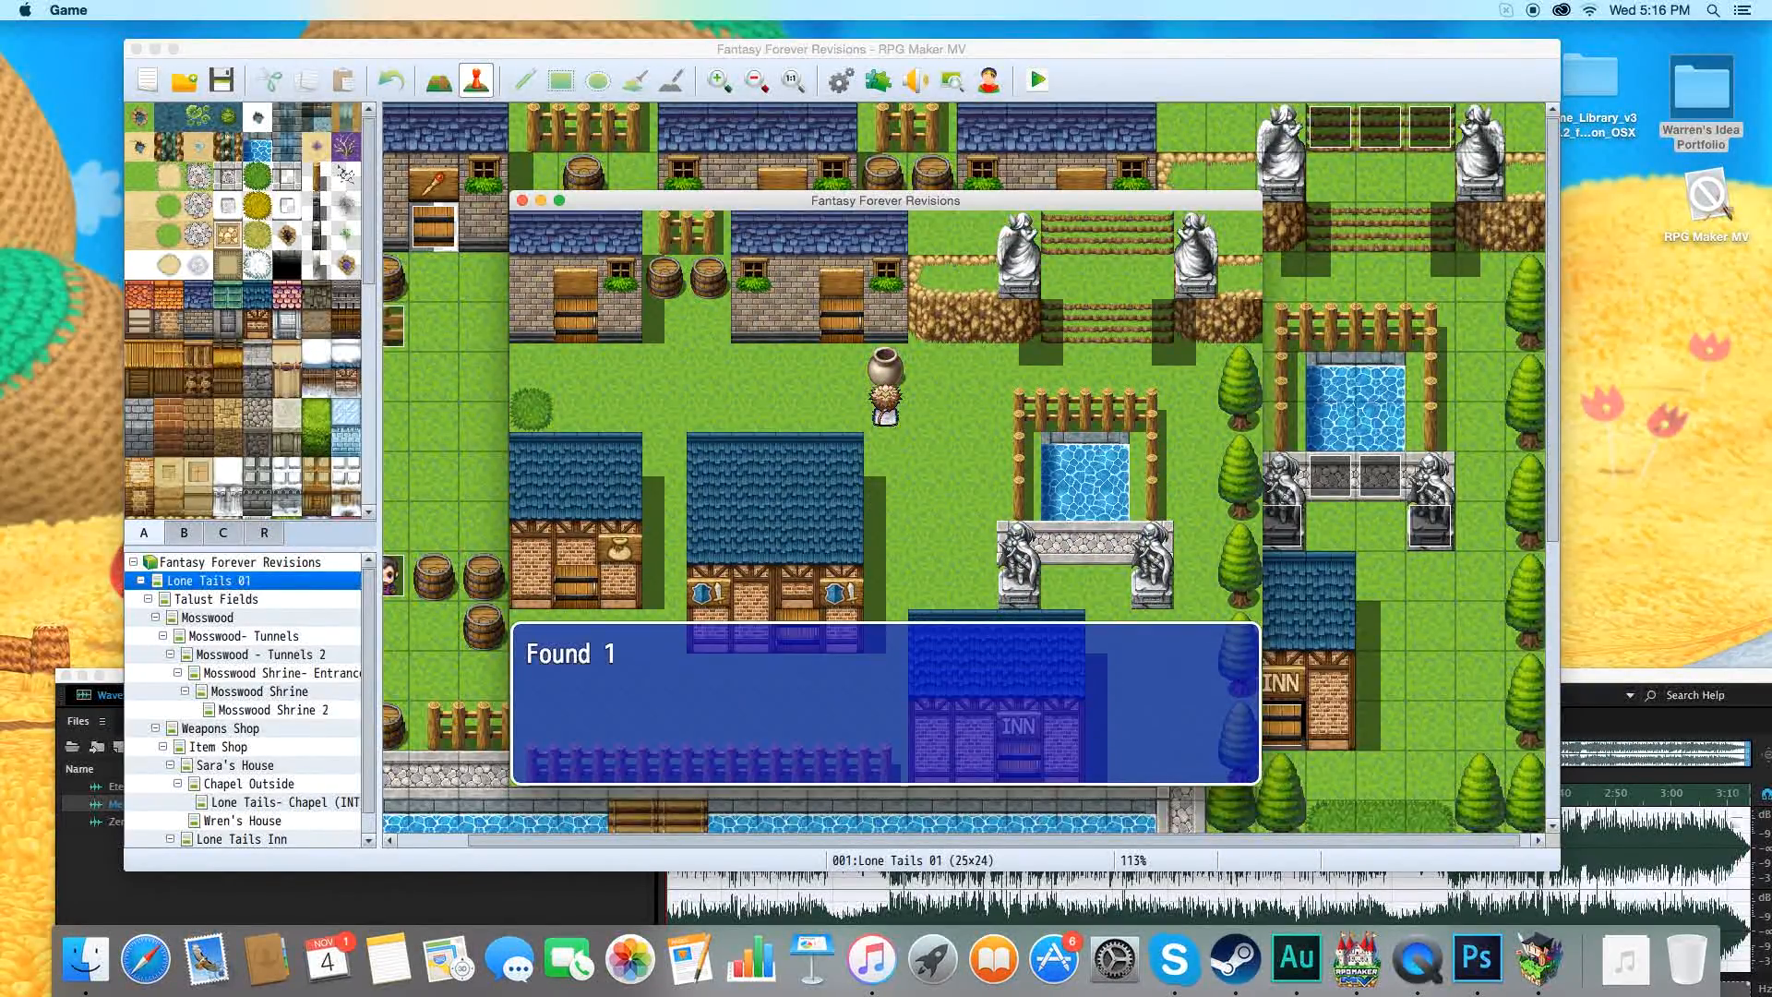
key(Return)
key(Left)
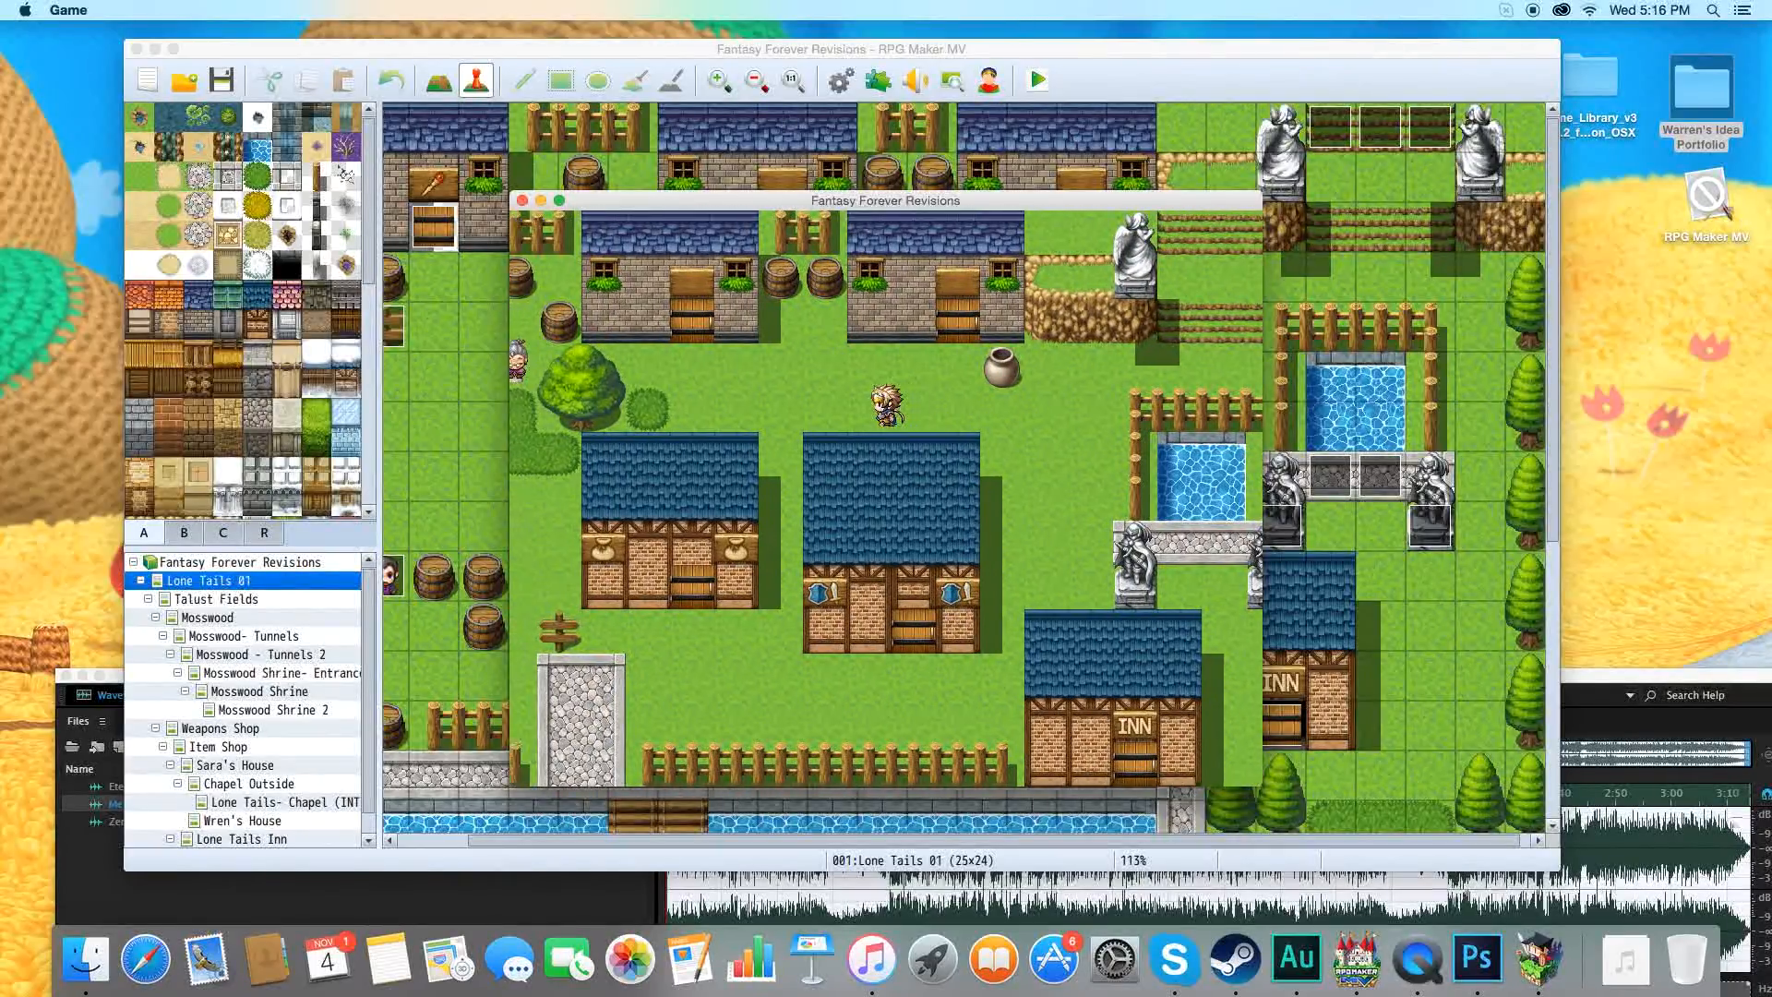
key(Up)
key(Return)
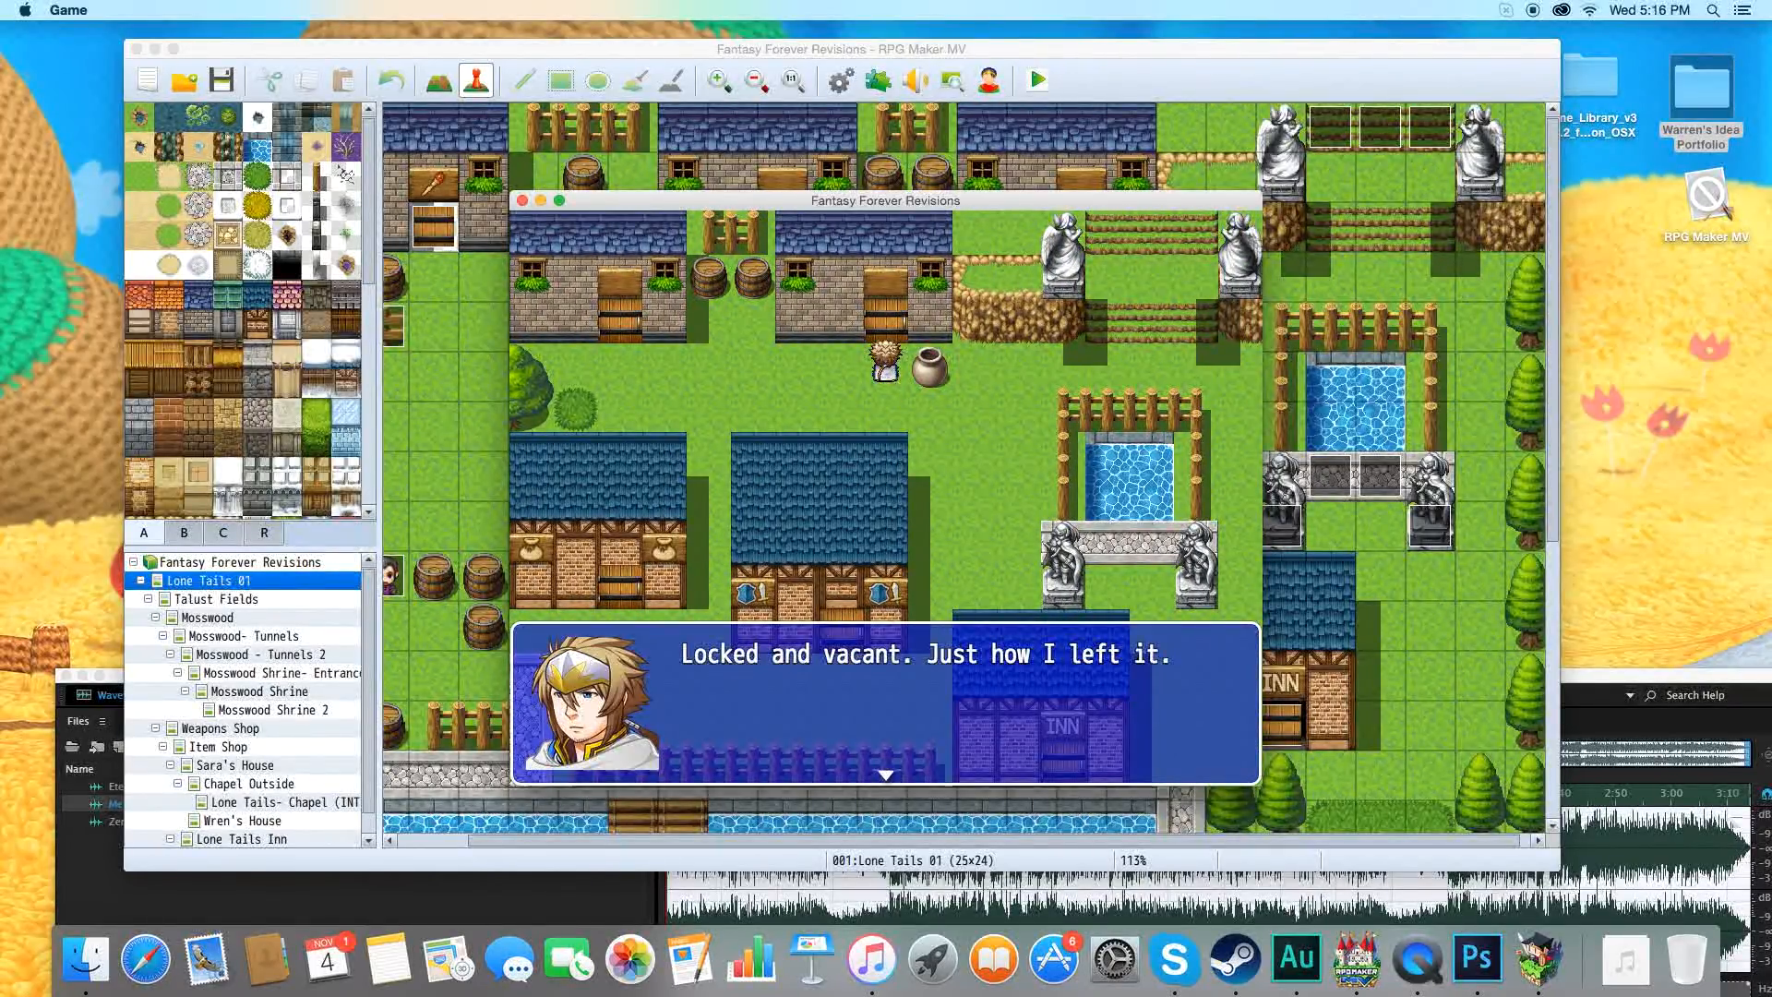
key(Return)
Enter Wren's House and read the travel log on the table through its dialogue.
key(Left)
key(Up)
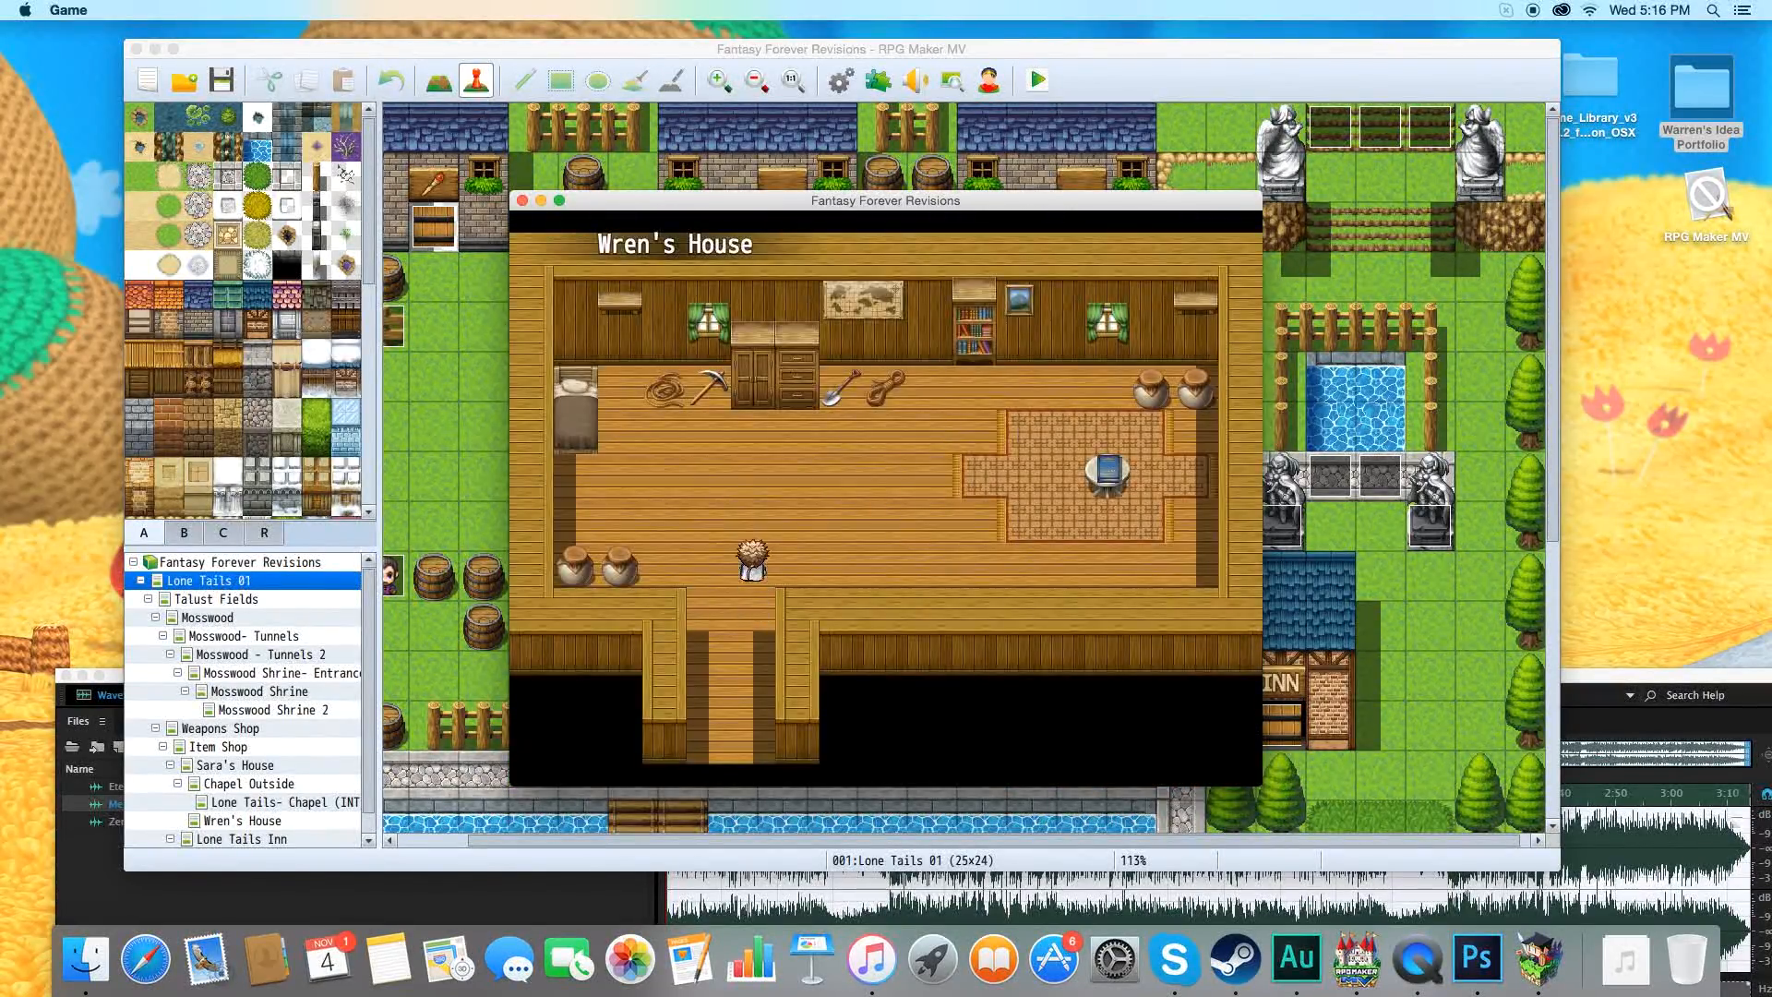
key(Right)
key(Return)
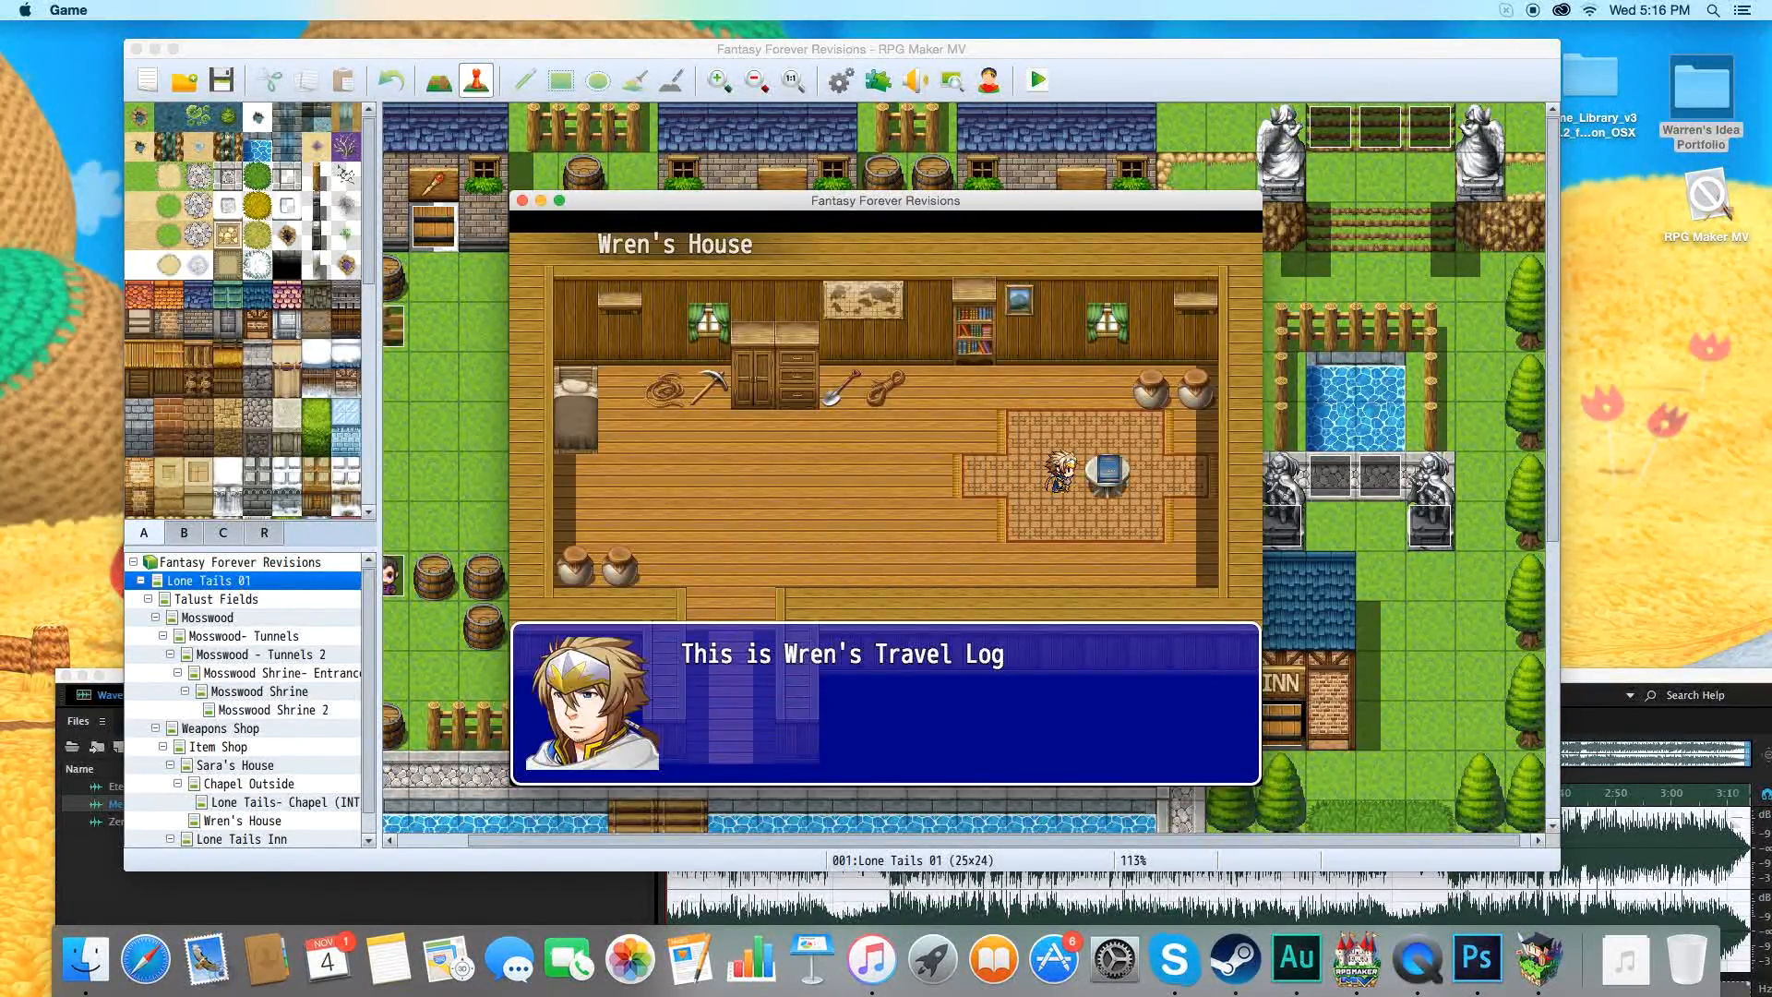
key(Return)
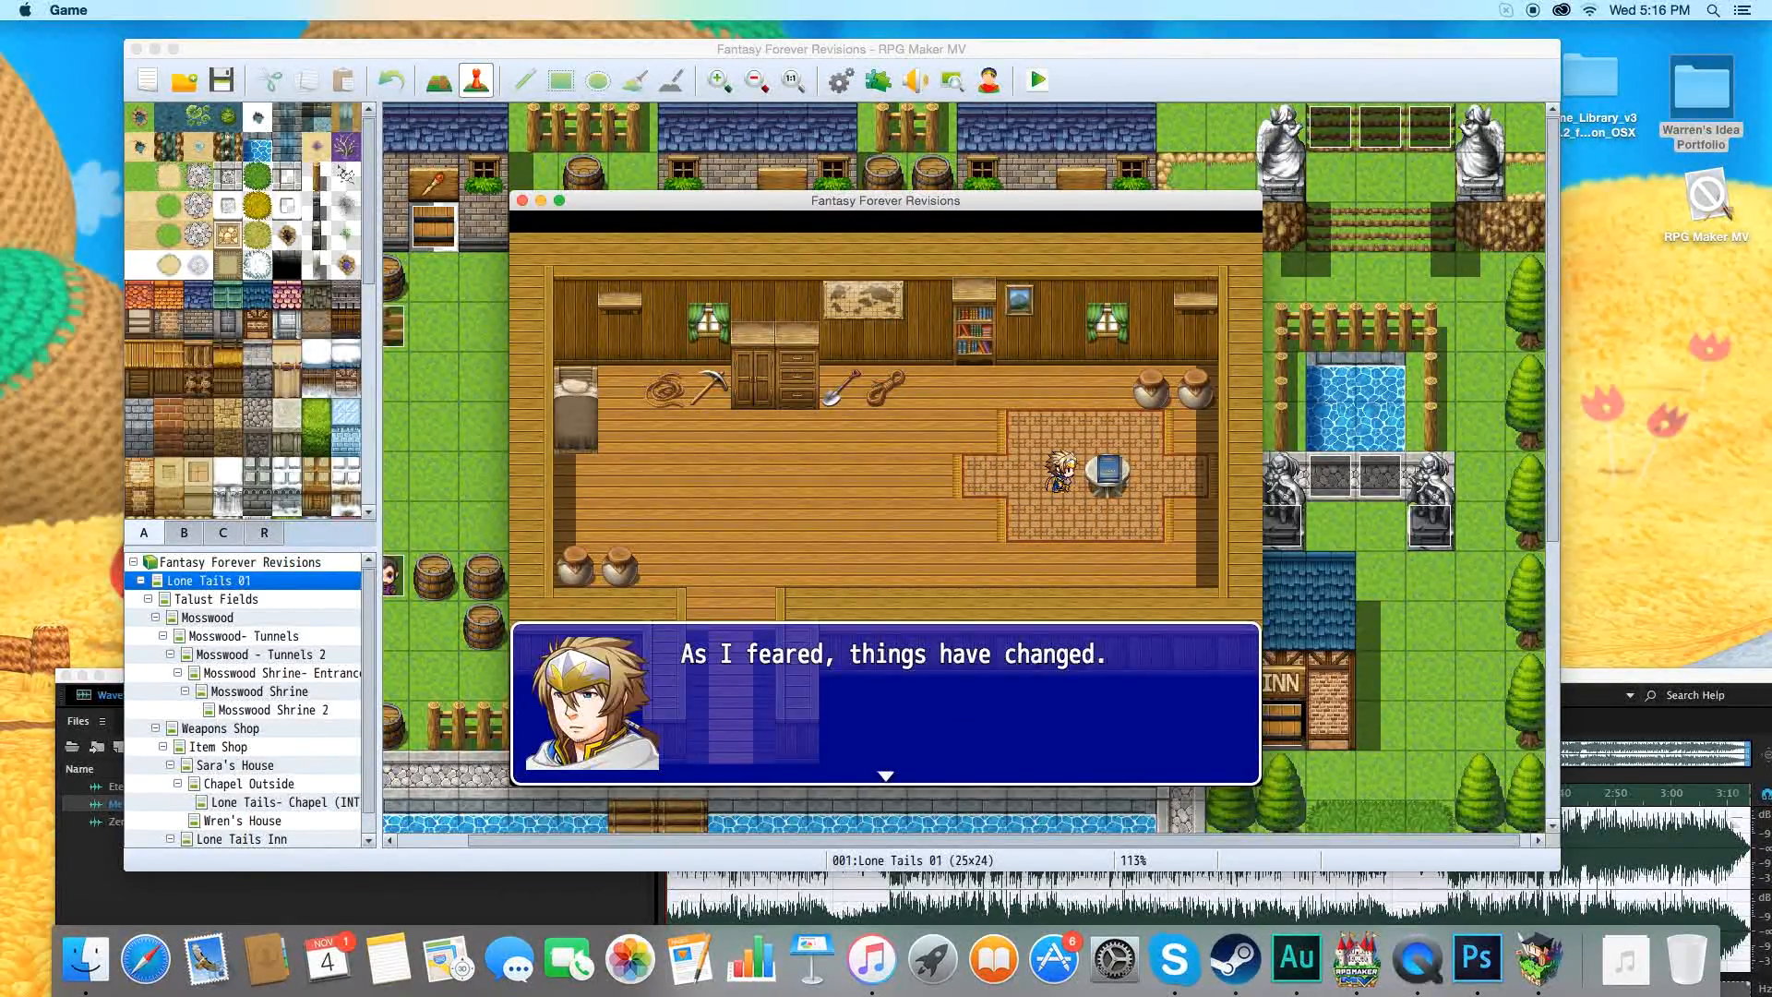
key(Return)
Leave Wren's House, enter Sara's House and talk to Sara across her table.
key(Down)
key(Down)
key(Left)
key(Up)
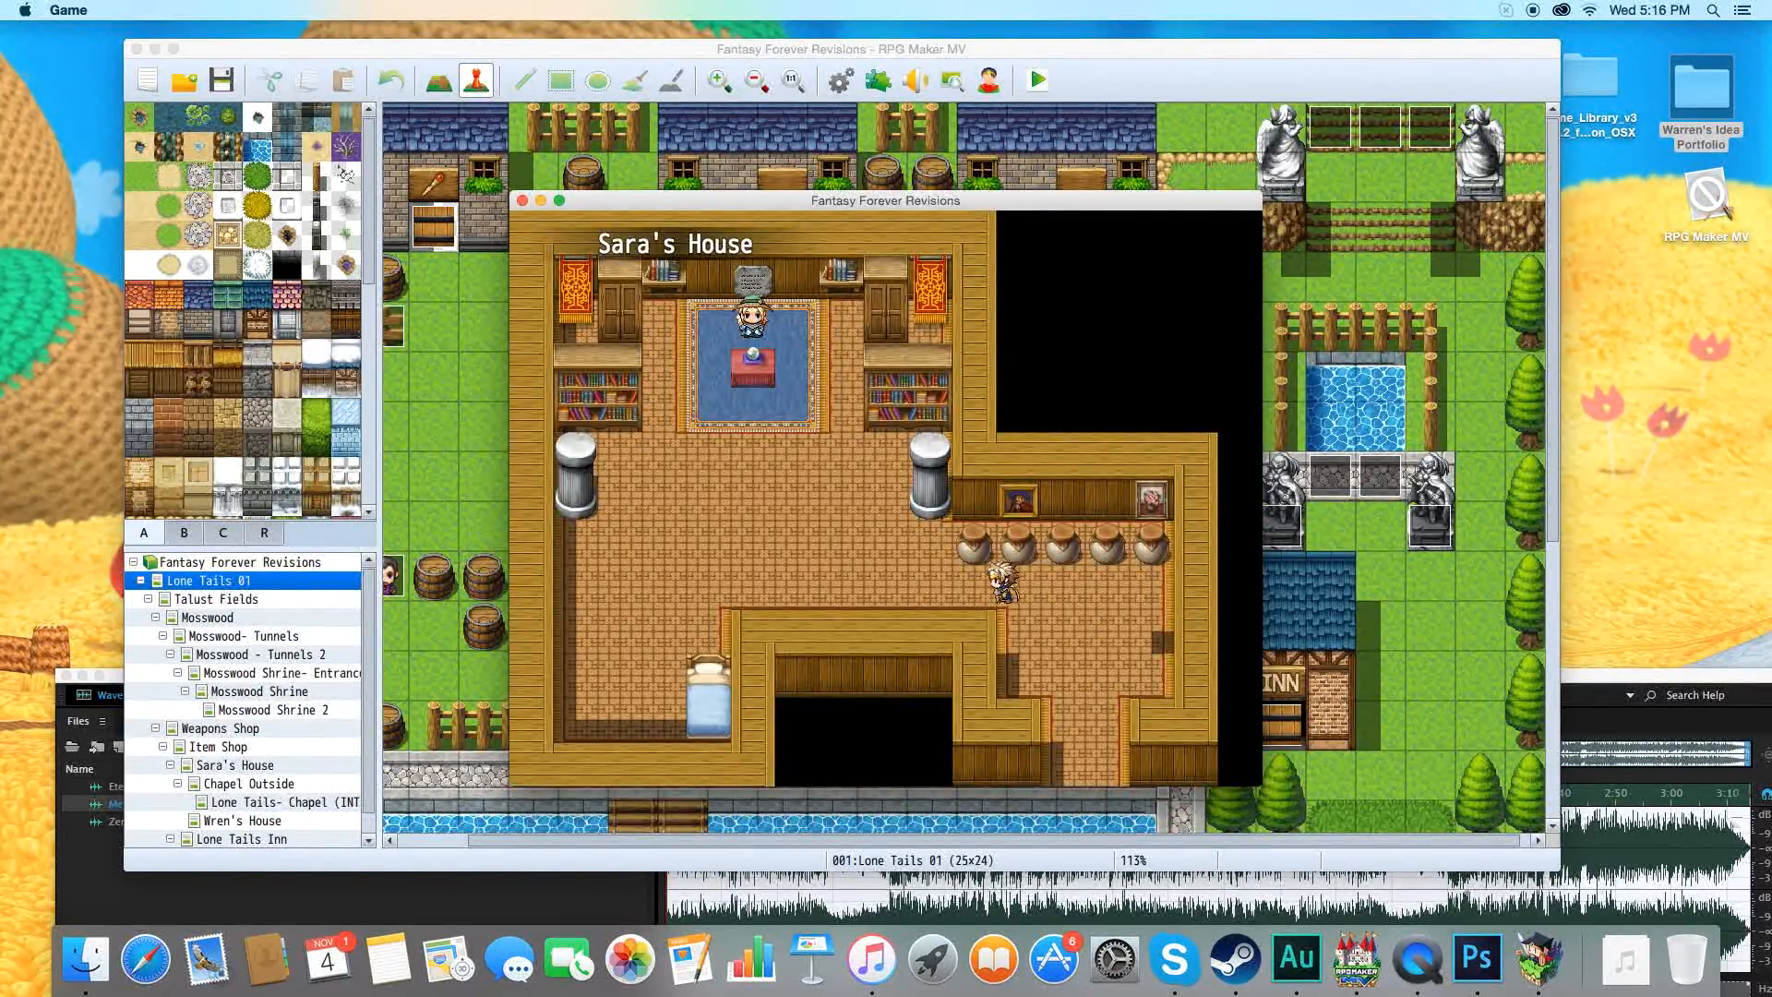
key(Up)
key(Return)
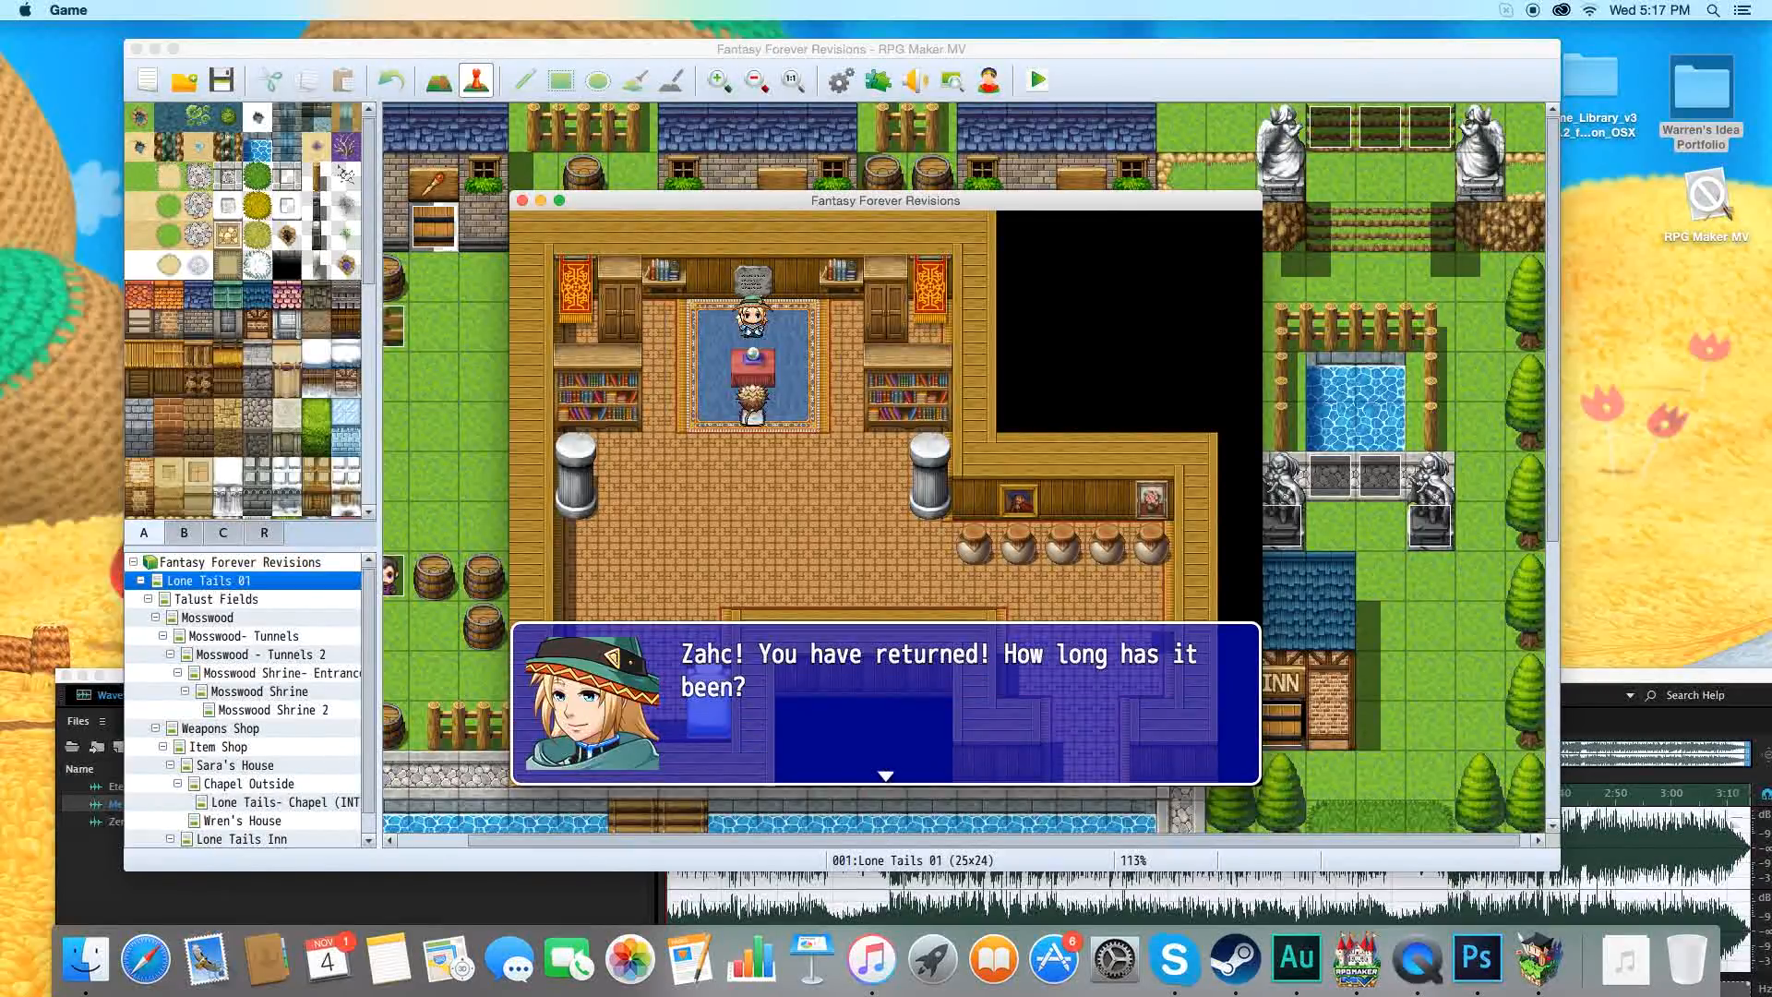
Advance through the whole conversation between Zahc and Sara until she joins the party.
key(Return)
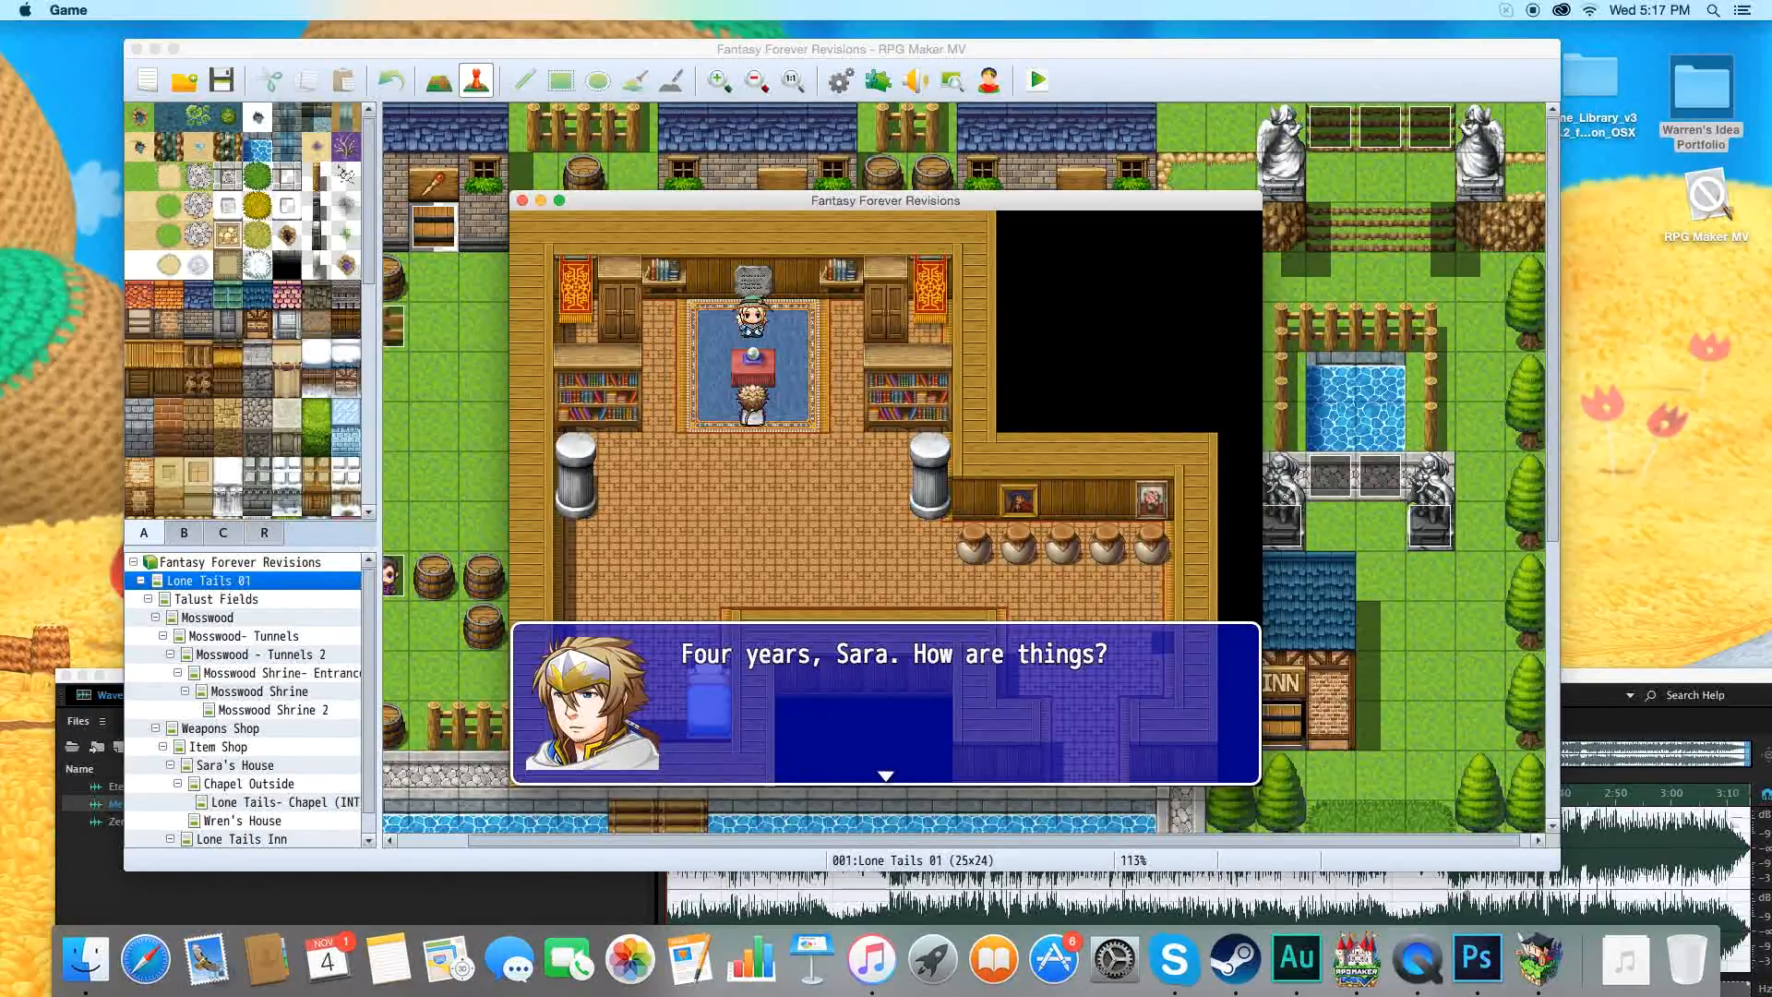
key(Return)
key(Return)
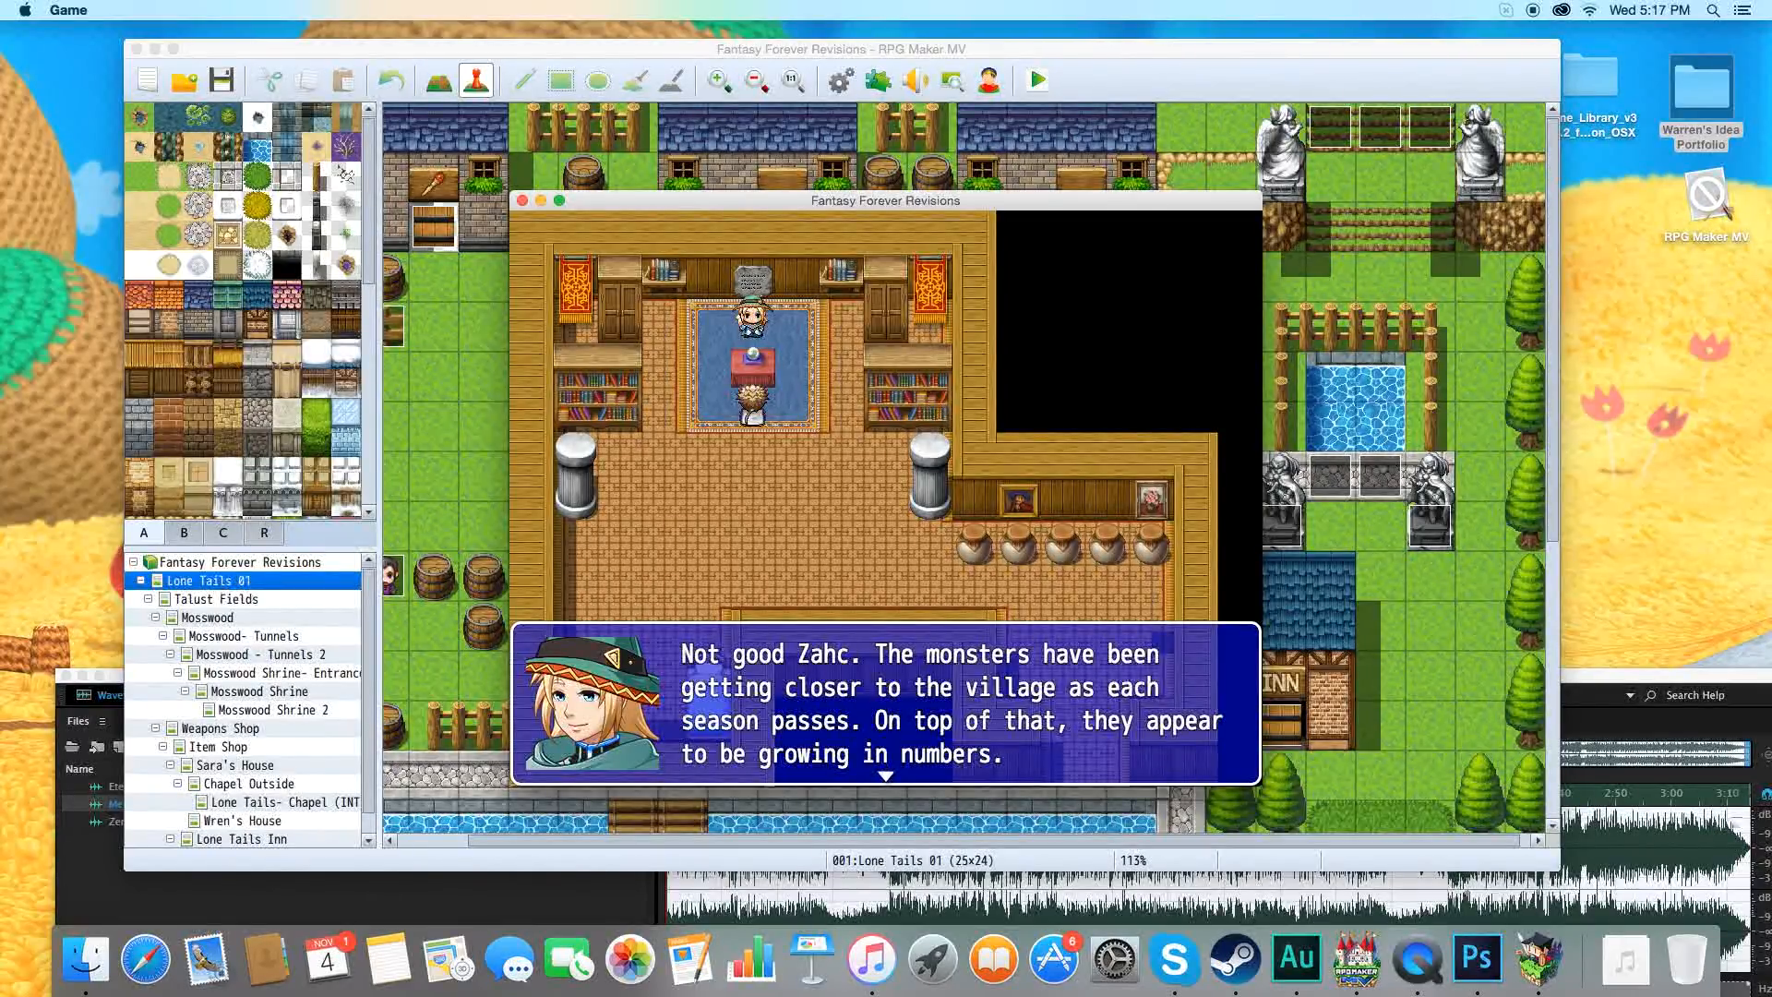
key(Return)
key(Return)
key(Return)
key(Return)
key(Return)
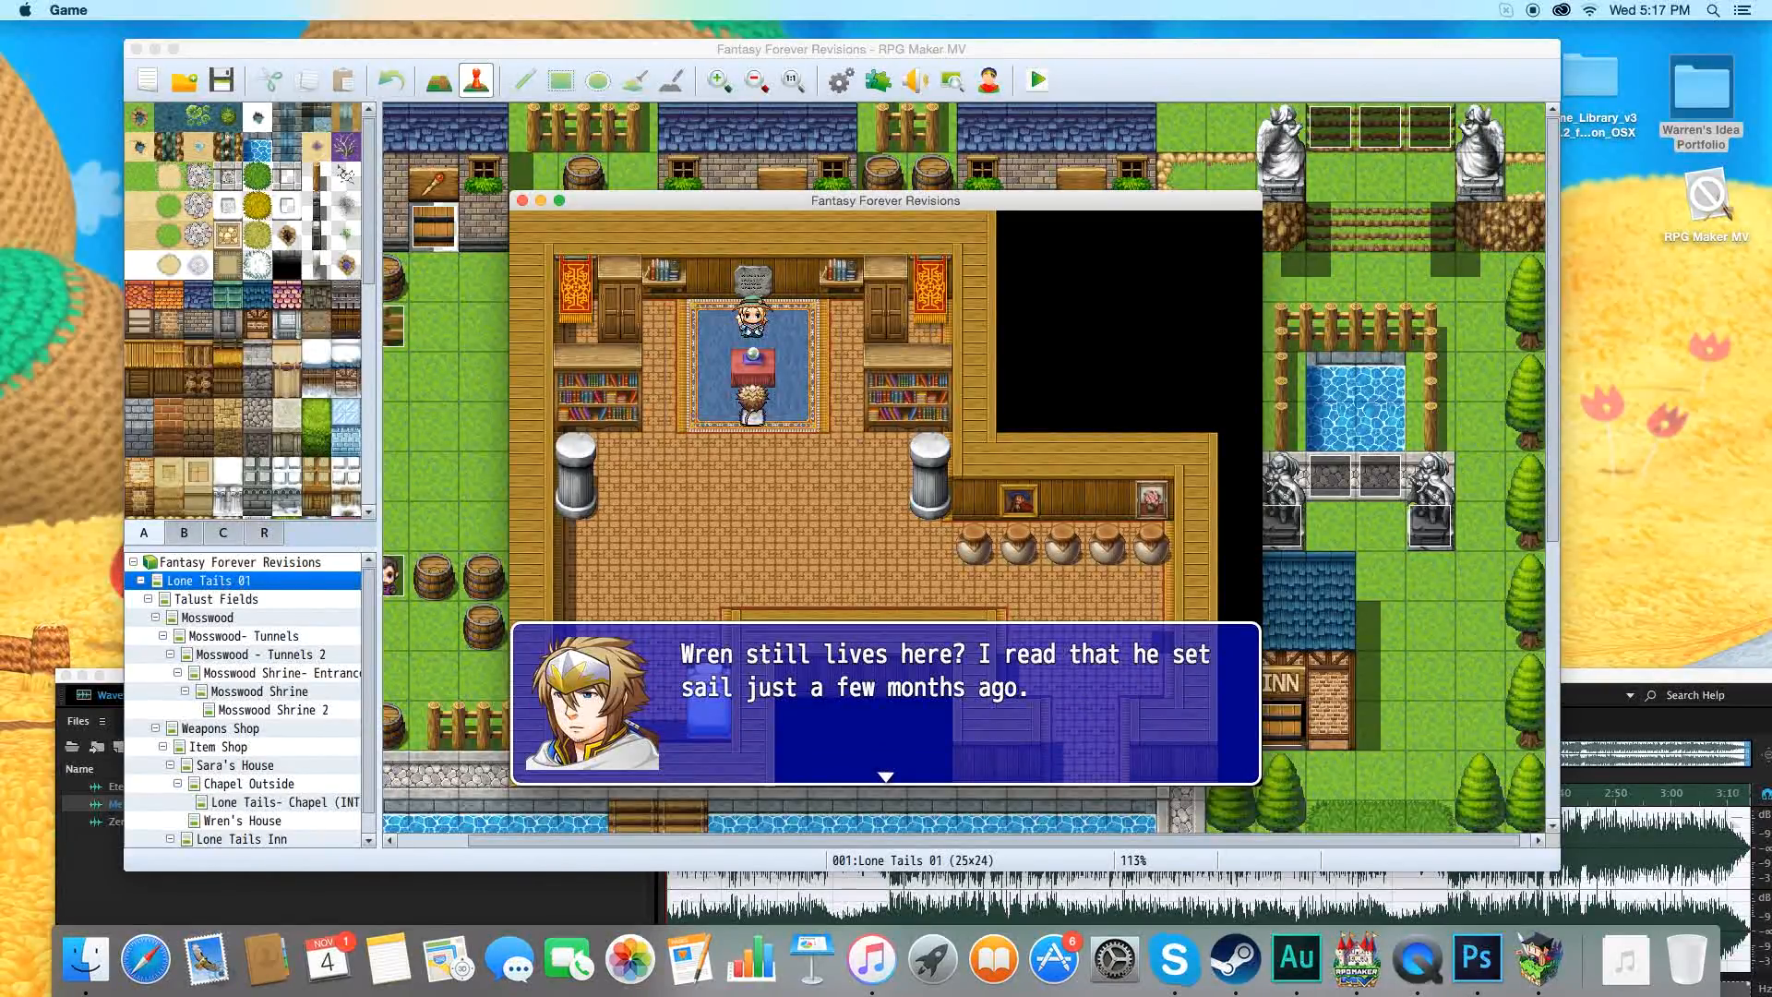
key(Return)
key(Return)
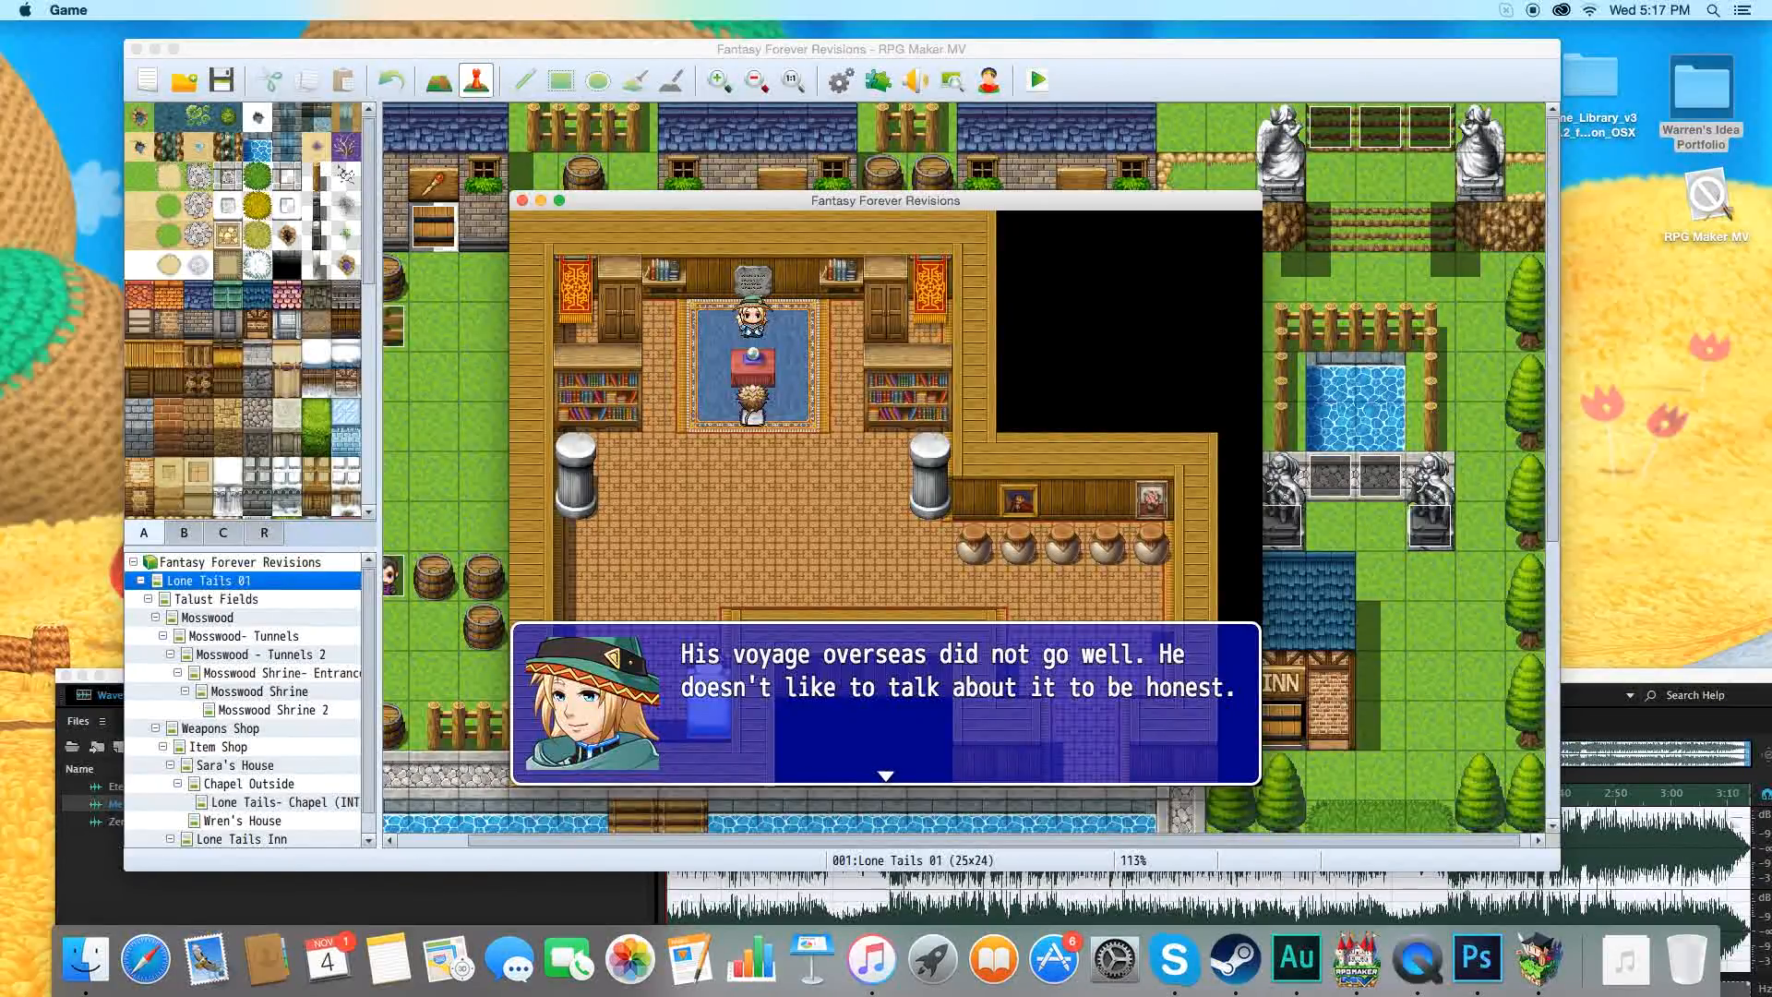
key(Return)
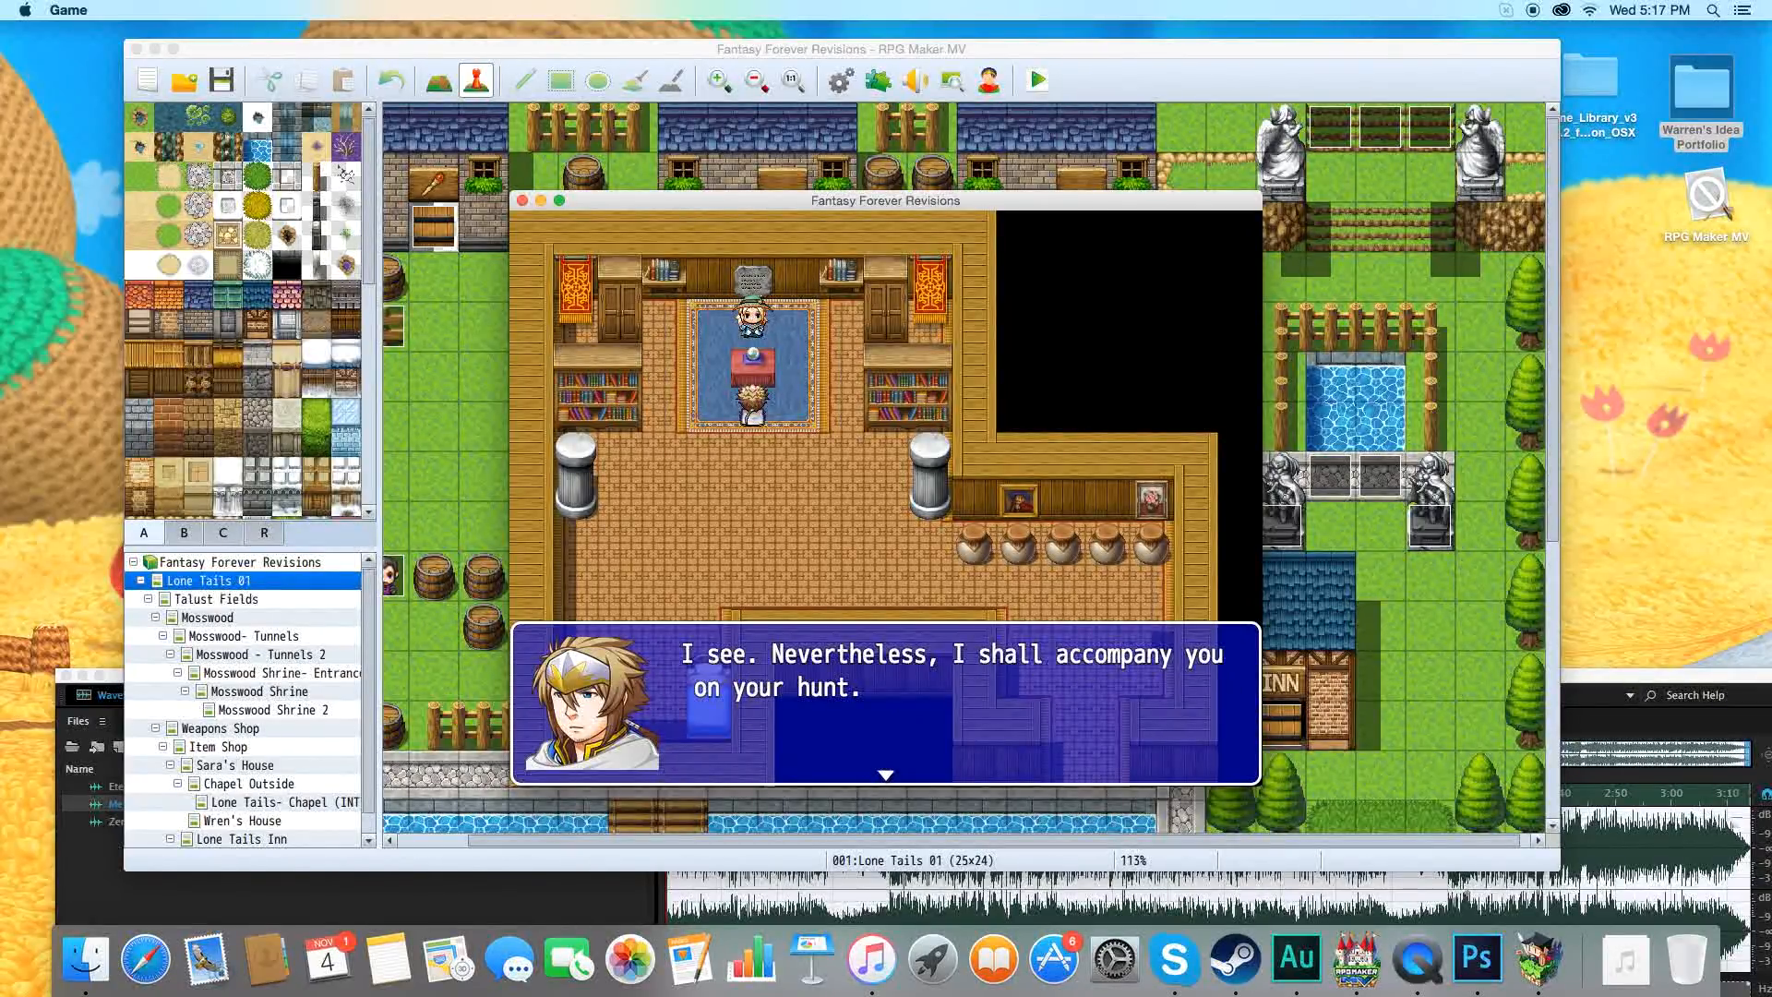
key(Return)
key(Return)
key(Return)
key(Return)
key(Return)
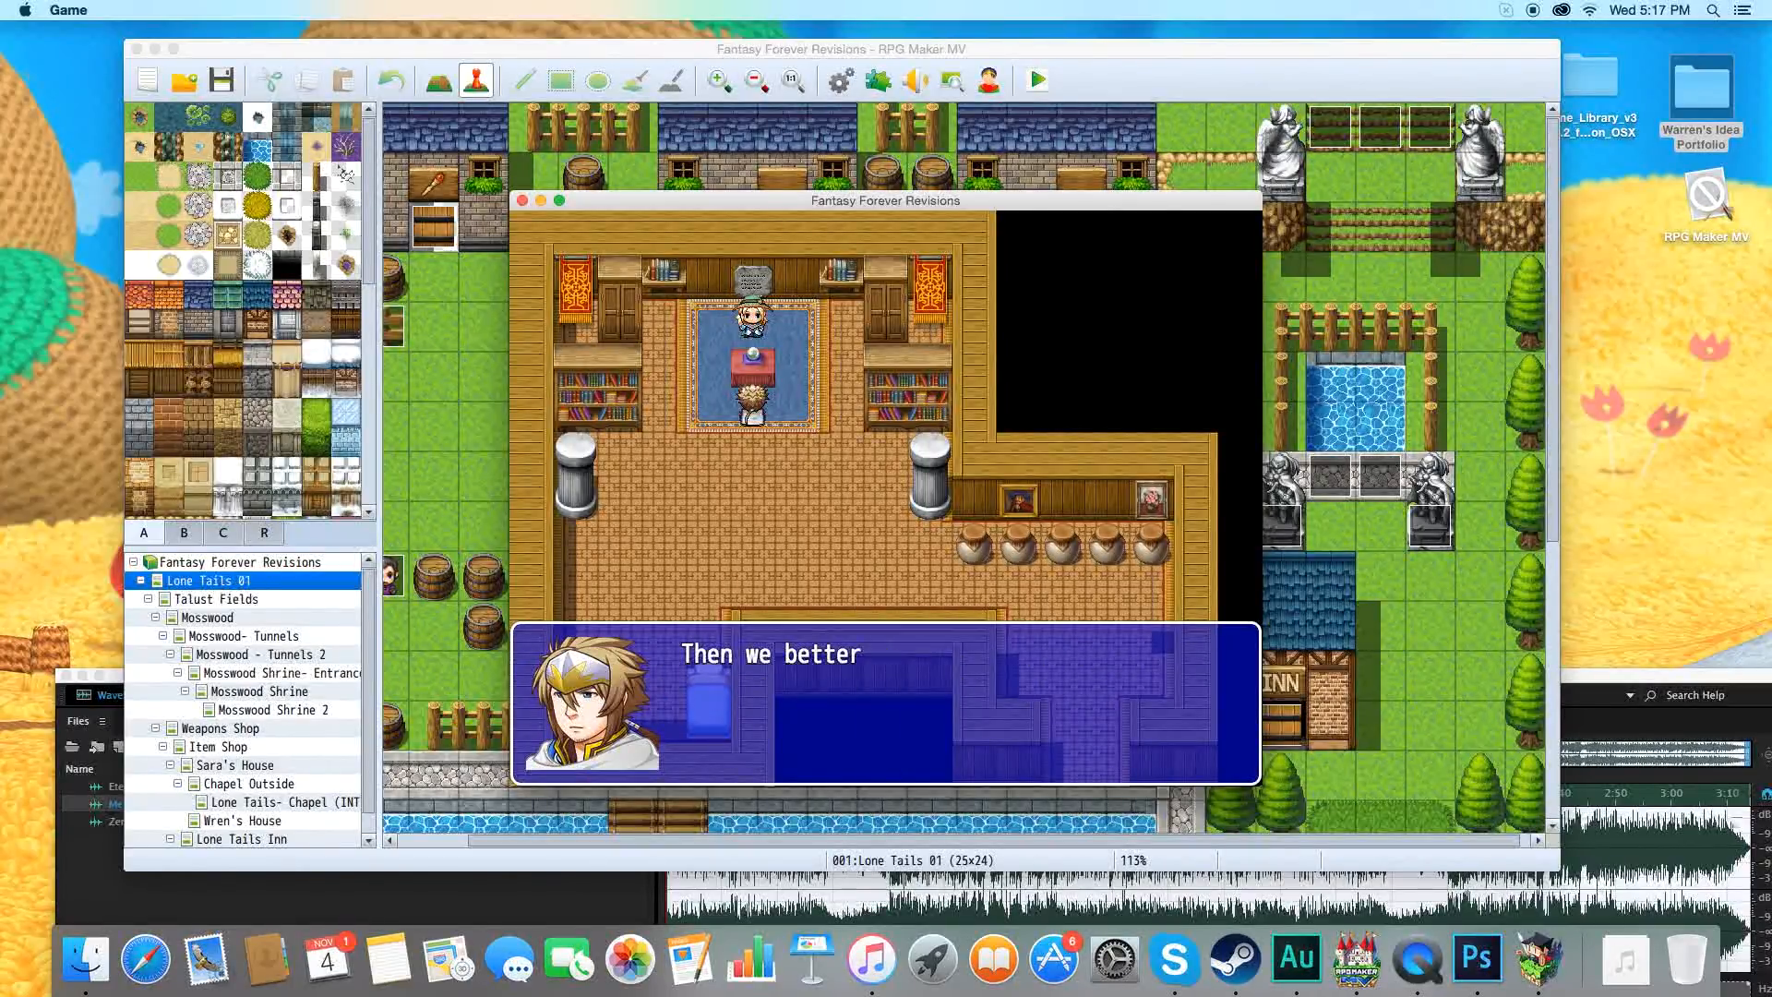
key(Return)
key(Return)
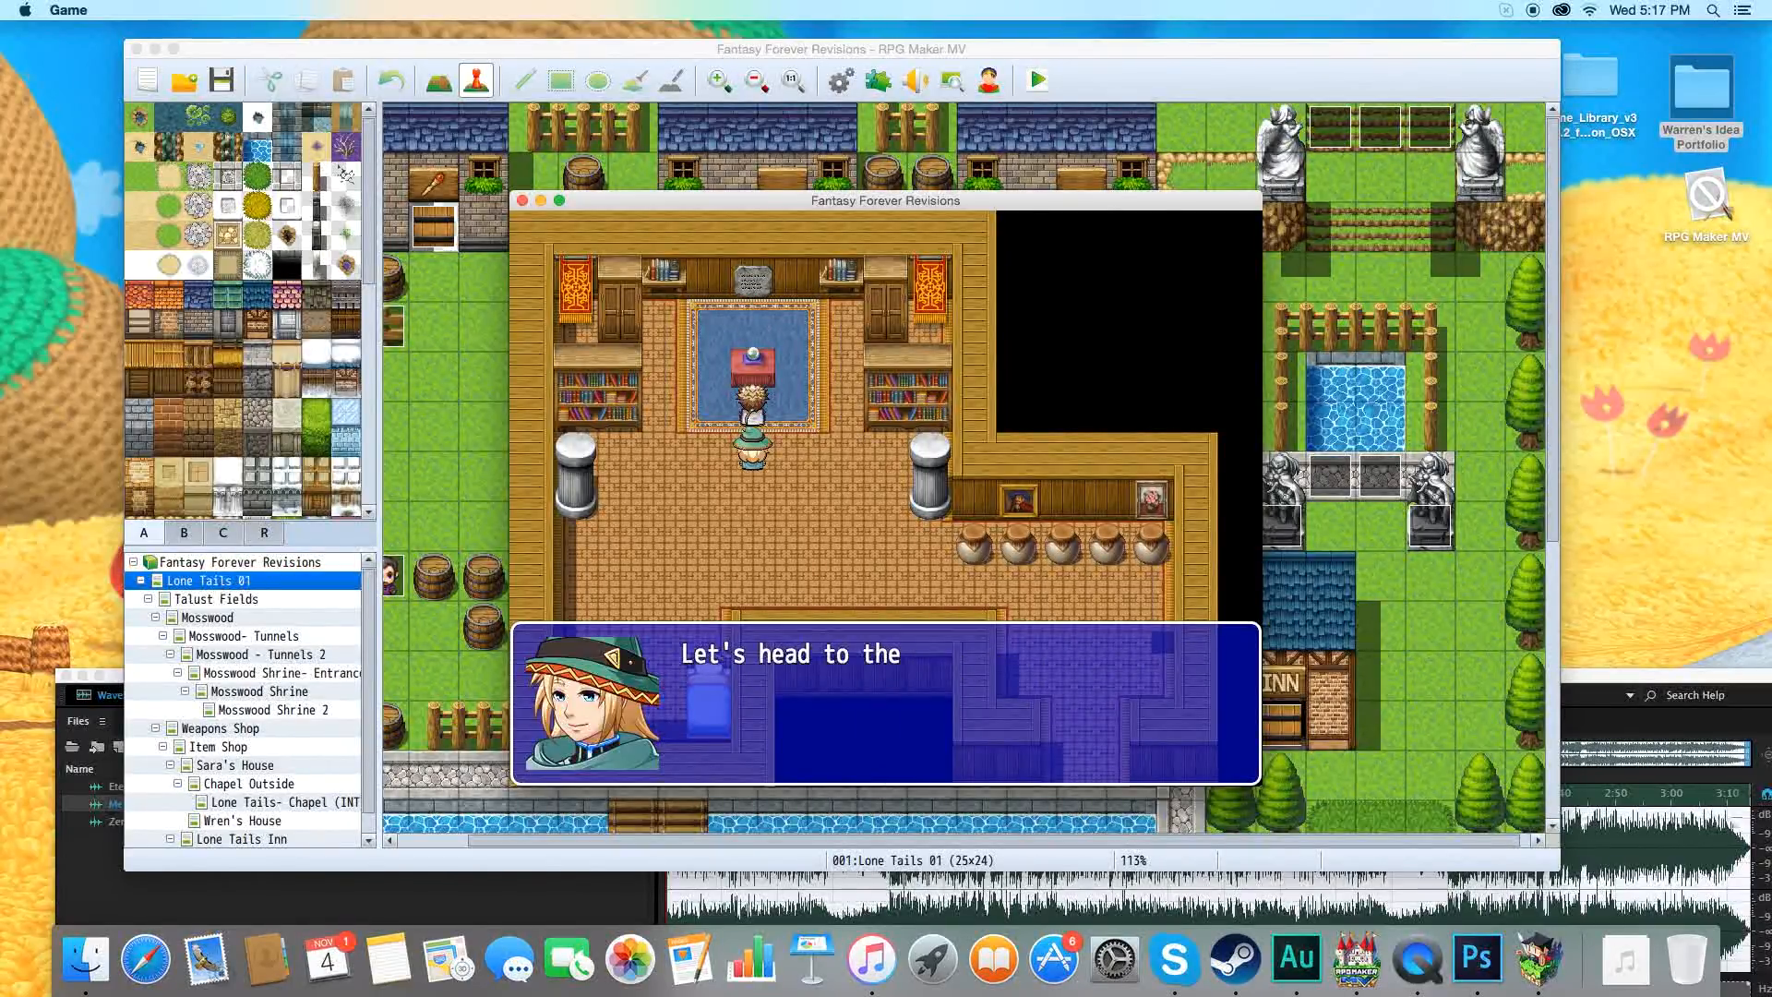
key(Return)
Walk out of Sara's House with Sara following, back into the Lone Tails village.
key(Down)
key(Down)
key(Right)
key(Right)
key(Right)
key(Right)
key(Right)
key(Down)
key(Down)
key(Down)
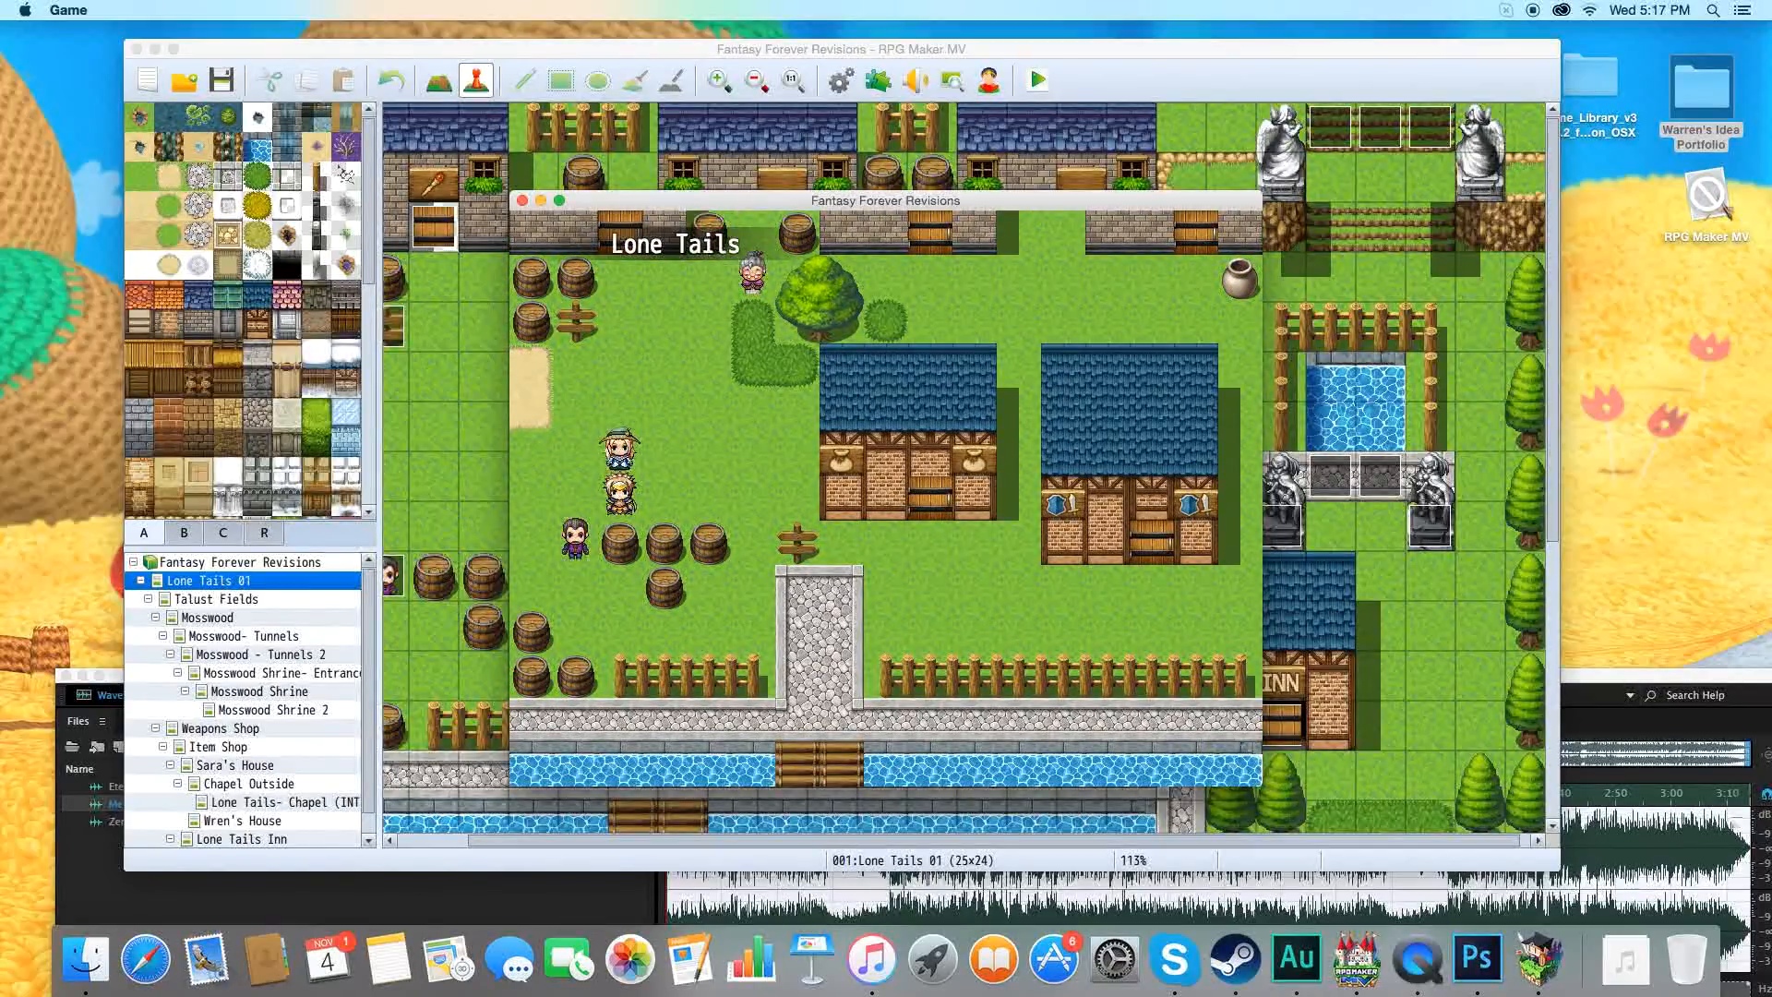
Walk the party past the barrels and up to the door of the shop with the sack signs.
key(Right)
key(Right)
key(Right)
key(Down)
key(Down)
key(Down)
key(Right)
key(Right)
key(Right)
key(Right)
key(Up)
key(Up)
key(Up)
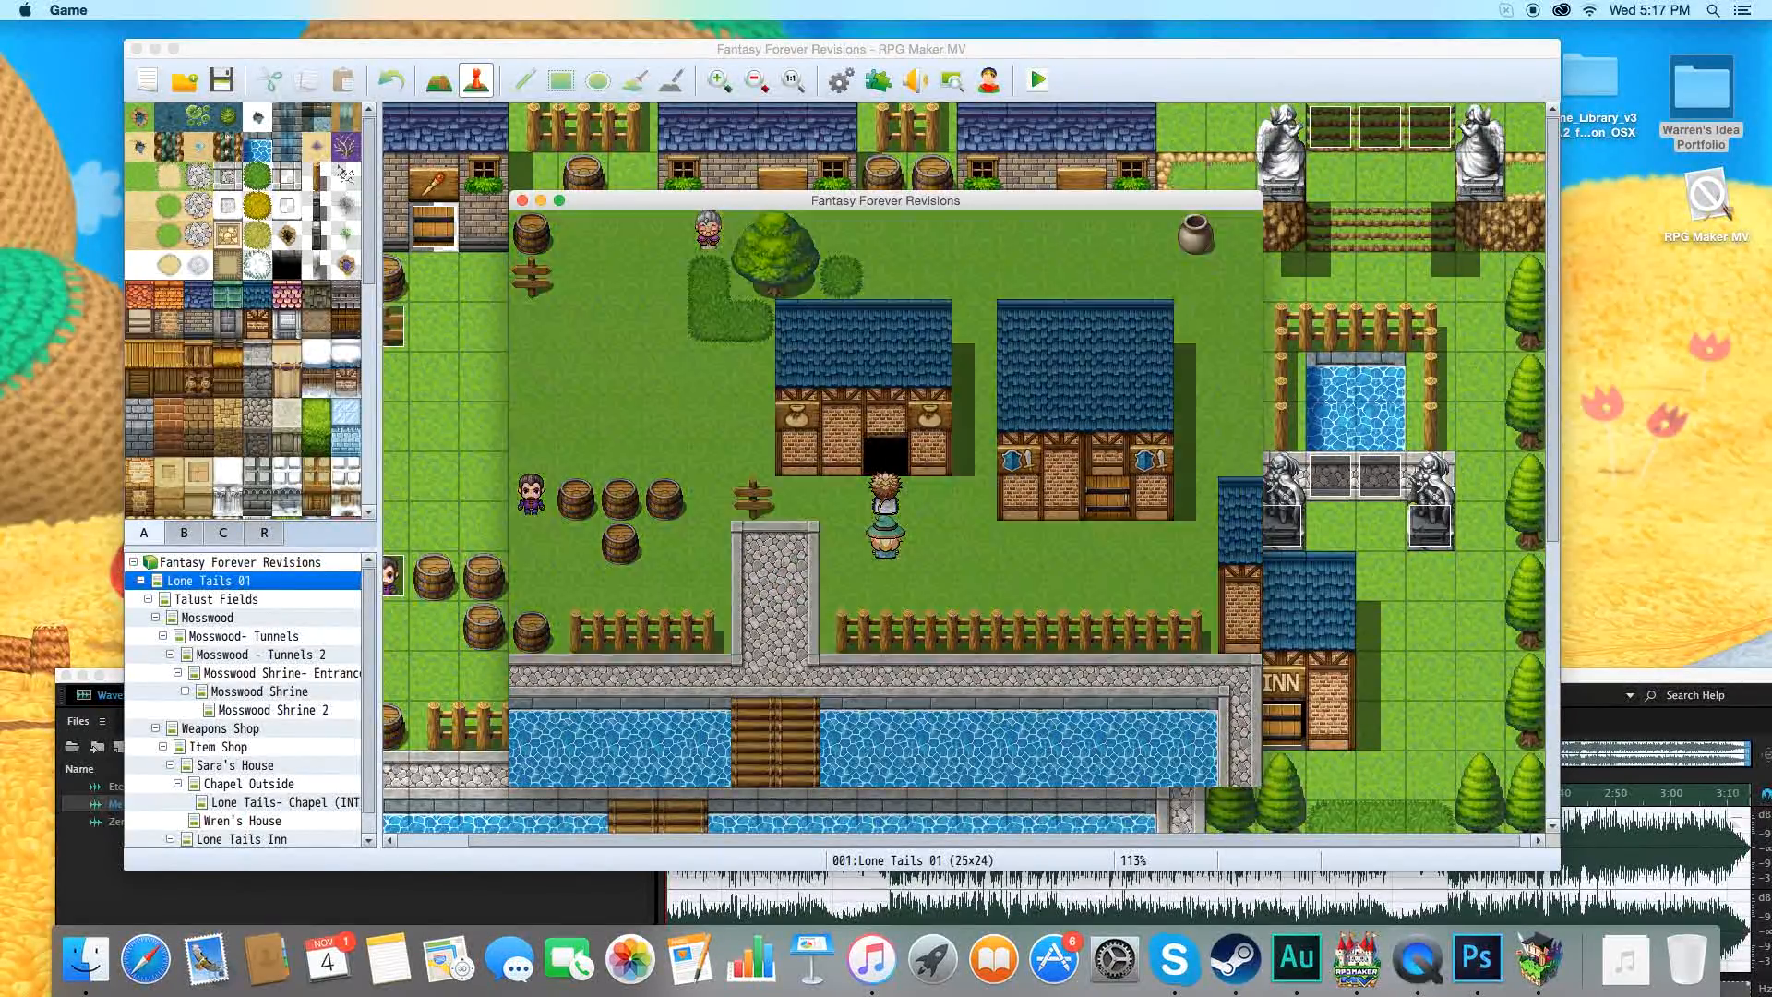
Enter the shop, talk to the shopkeeper behind the railing and open the list of items to buy.
key(Up)
key(Up)
key(Up)
key(Up)
key(Return)
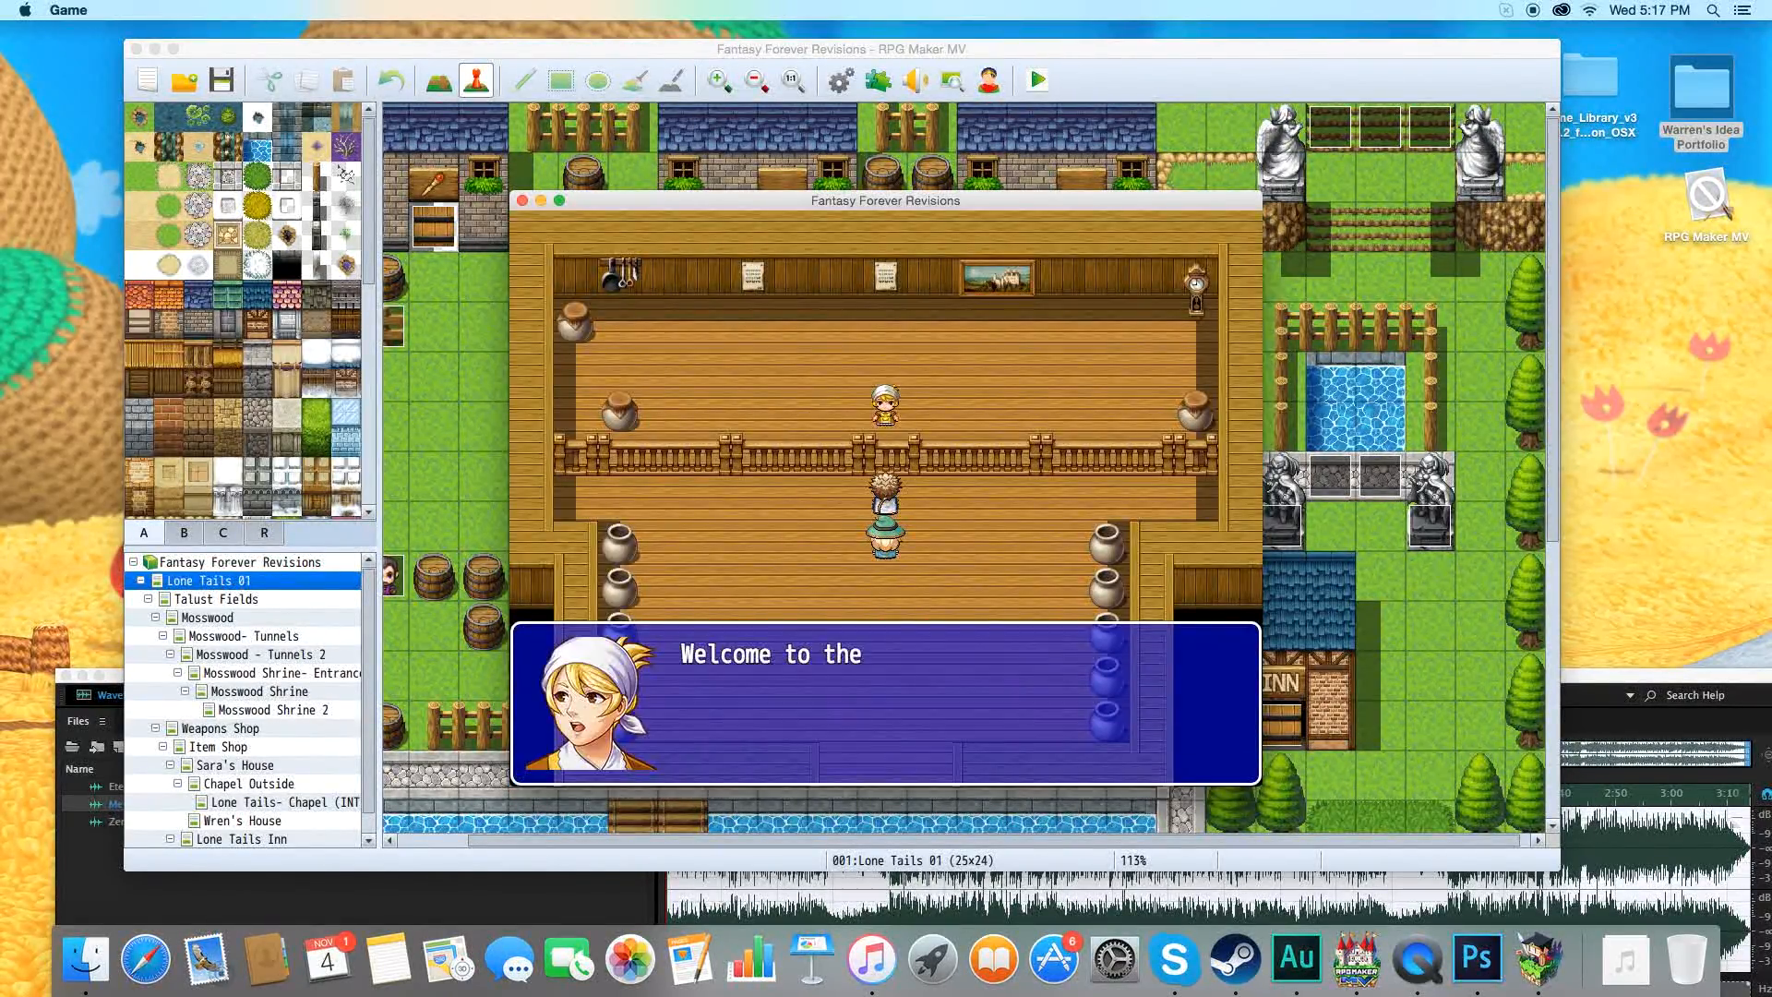
key(Return)
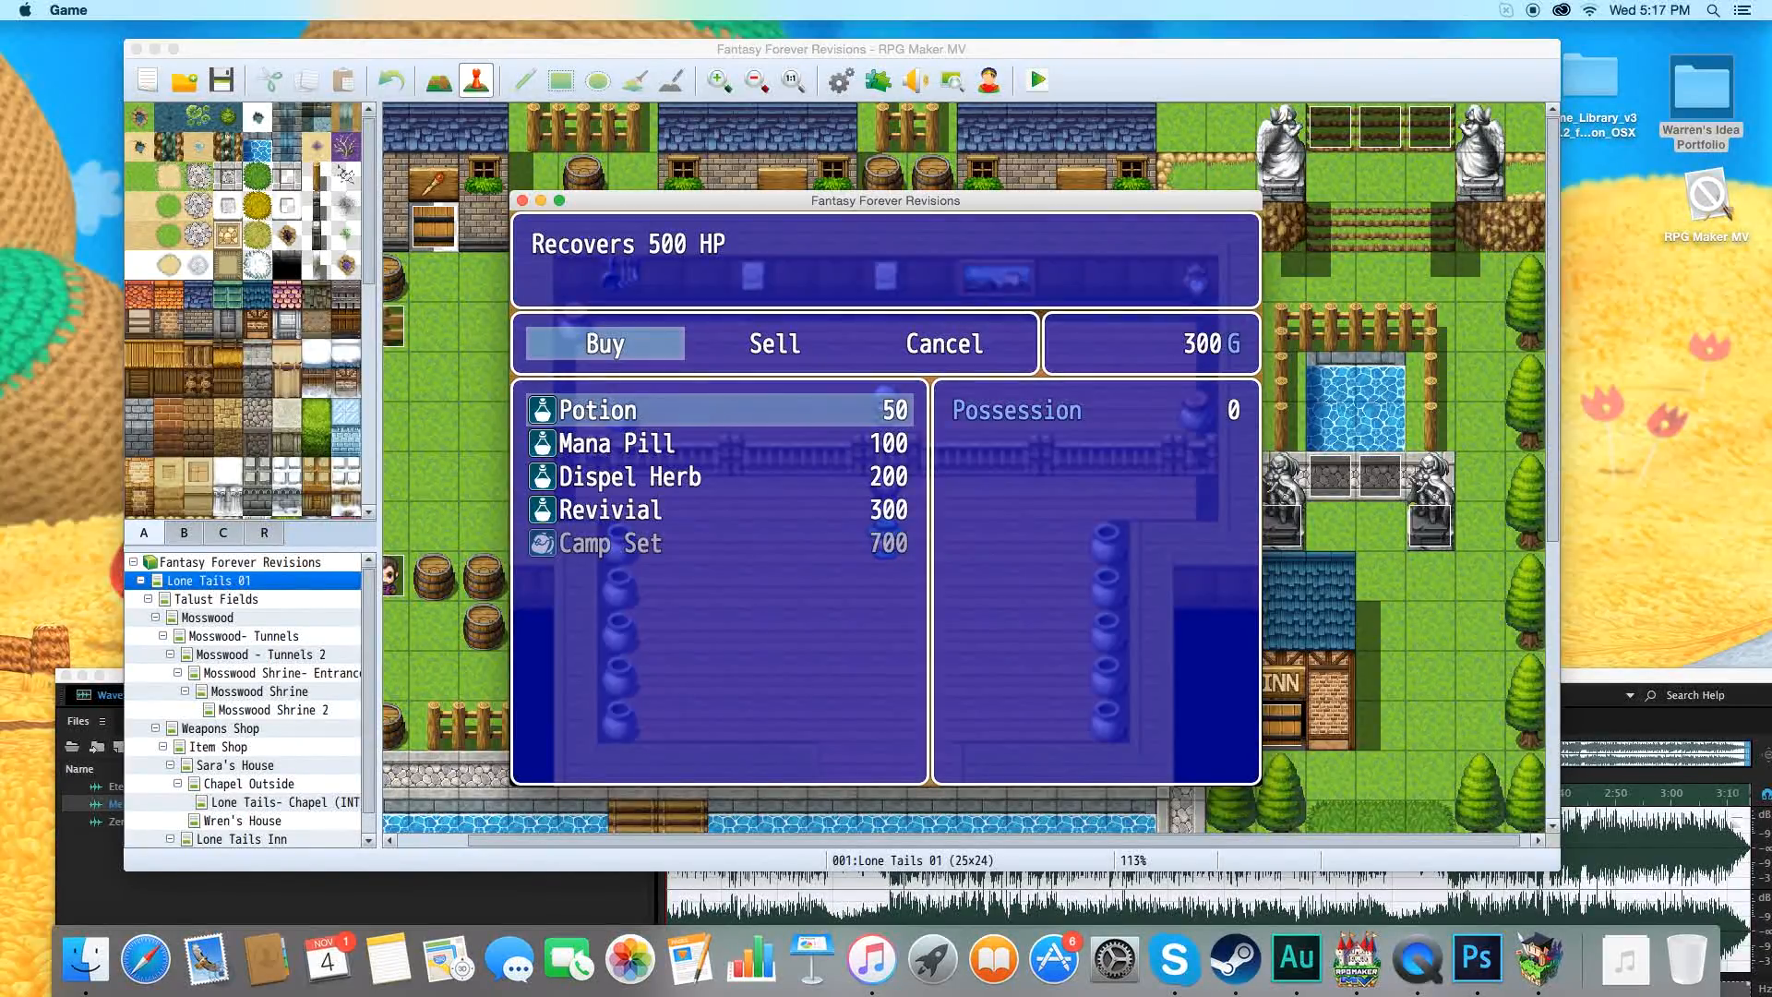
Buy one Potion and two Mana Pills from the shopkeeper and close the buying list.
key(Return)
key(Return)
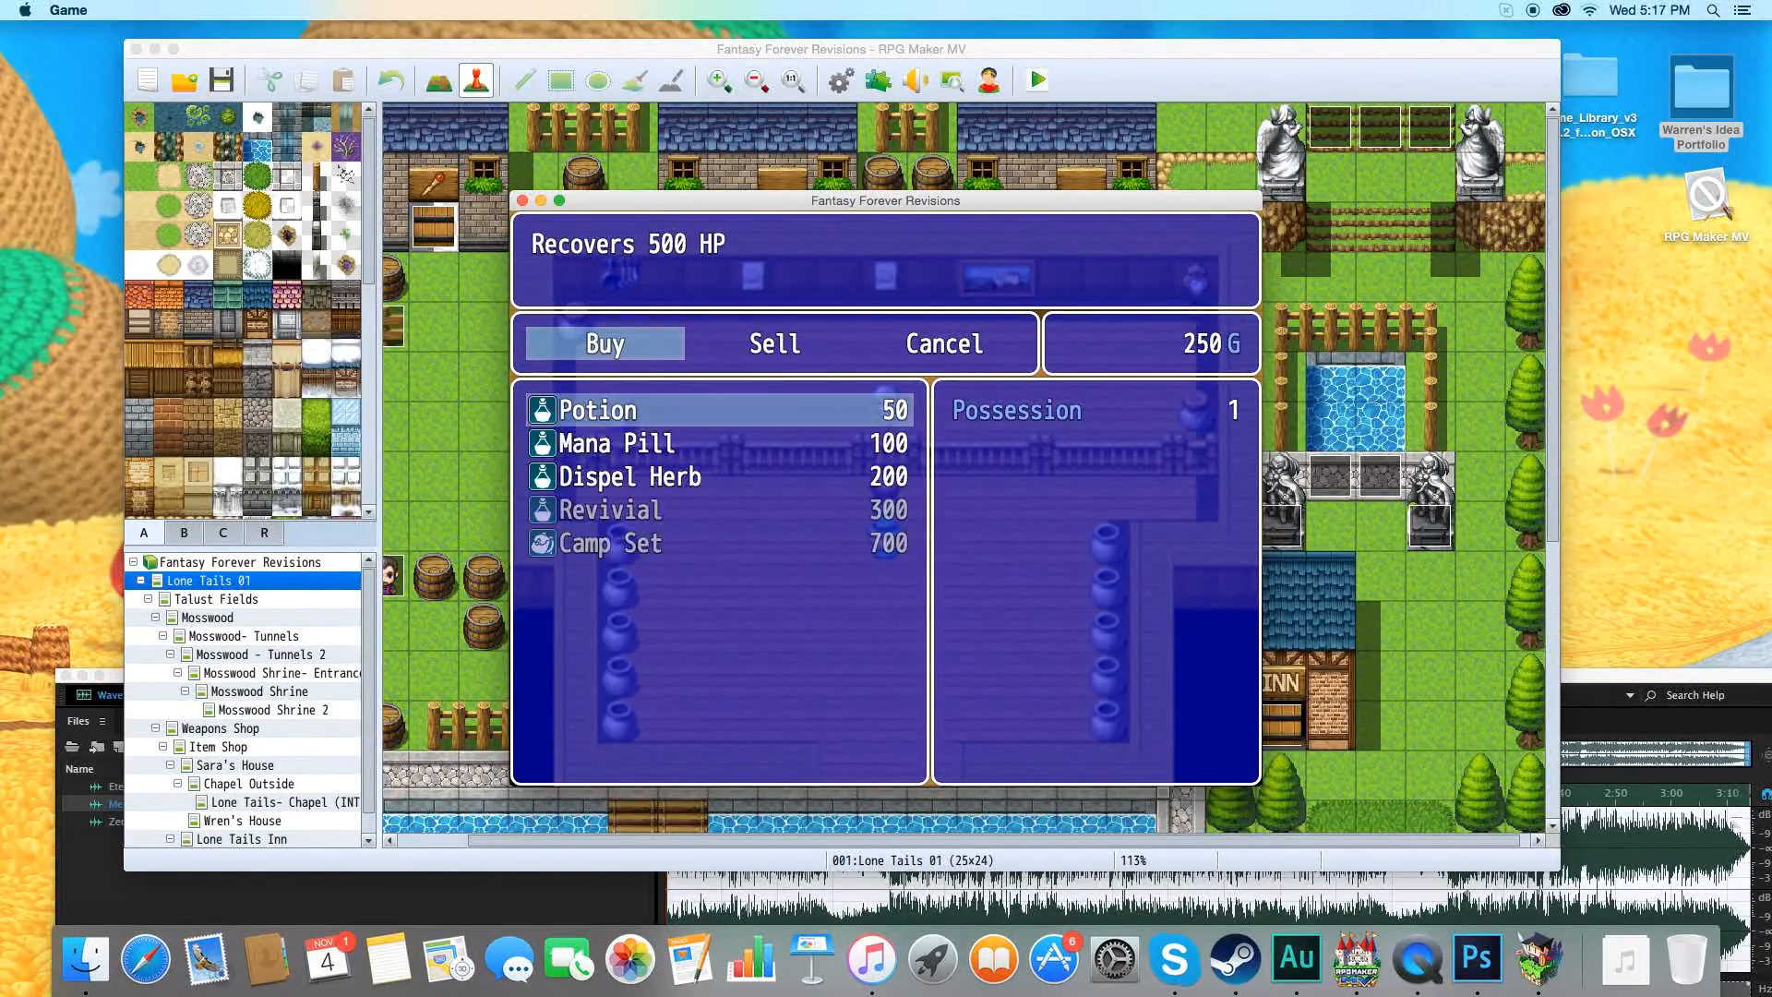
key(Return)
key(Return)
key(Down)
key(Up)
key(Return)
Leave the shop and walk the party back out onto the grass in the Lone Tails village.
key(Return)
key(Escape)
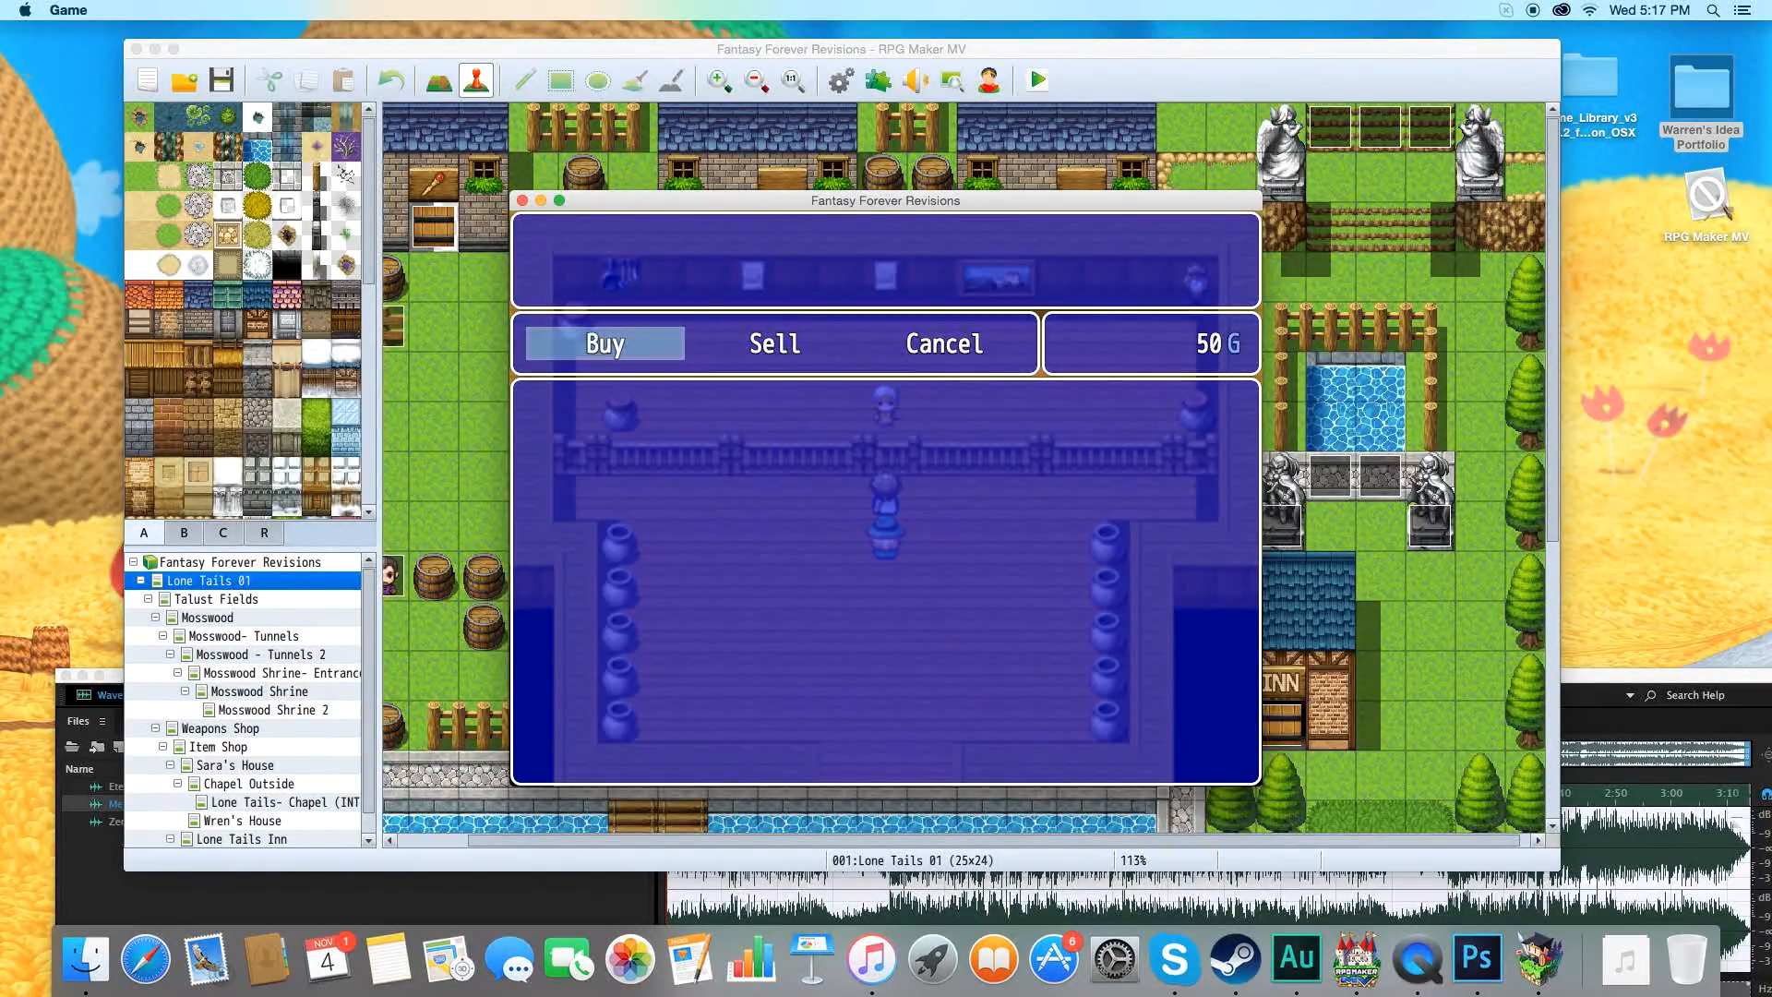
key(Escape)
key(Return)
key(Down)
key(Down)
key(Right)
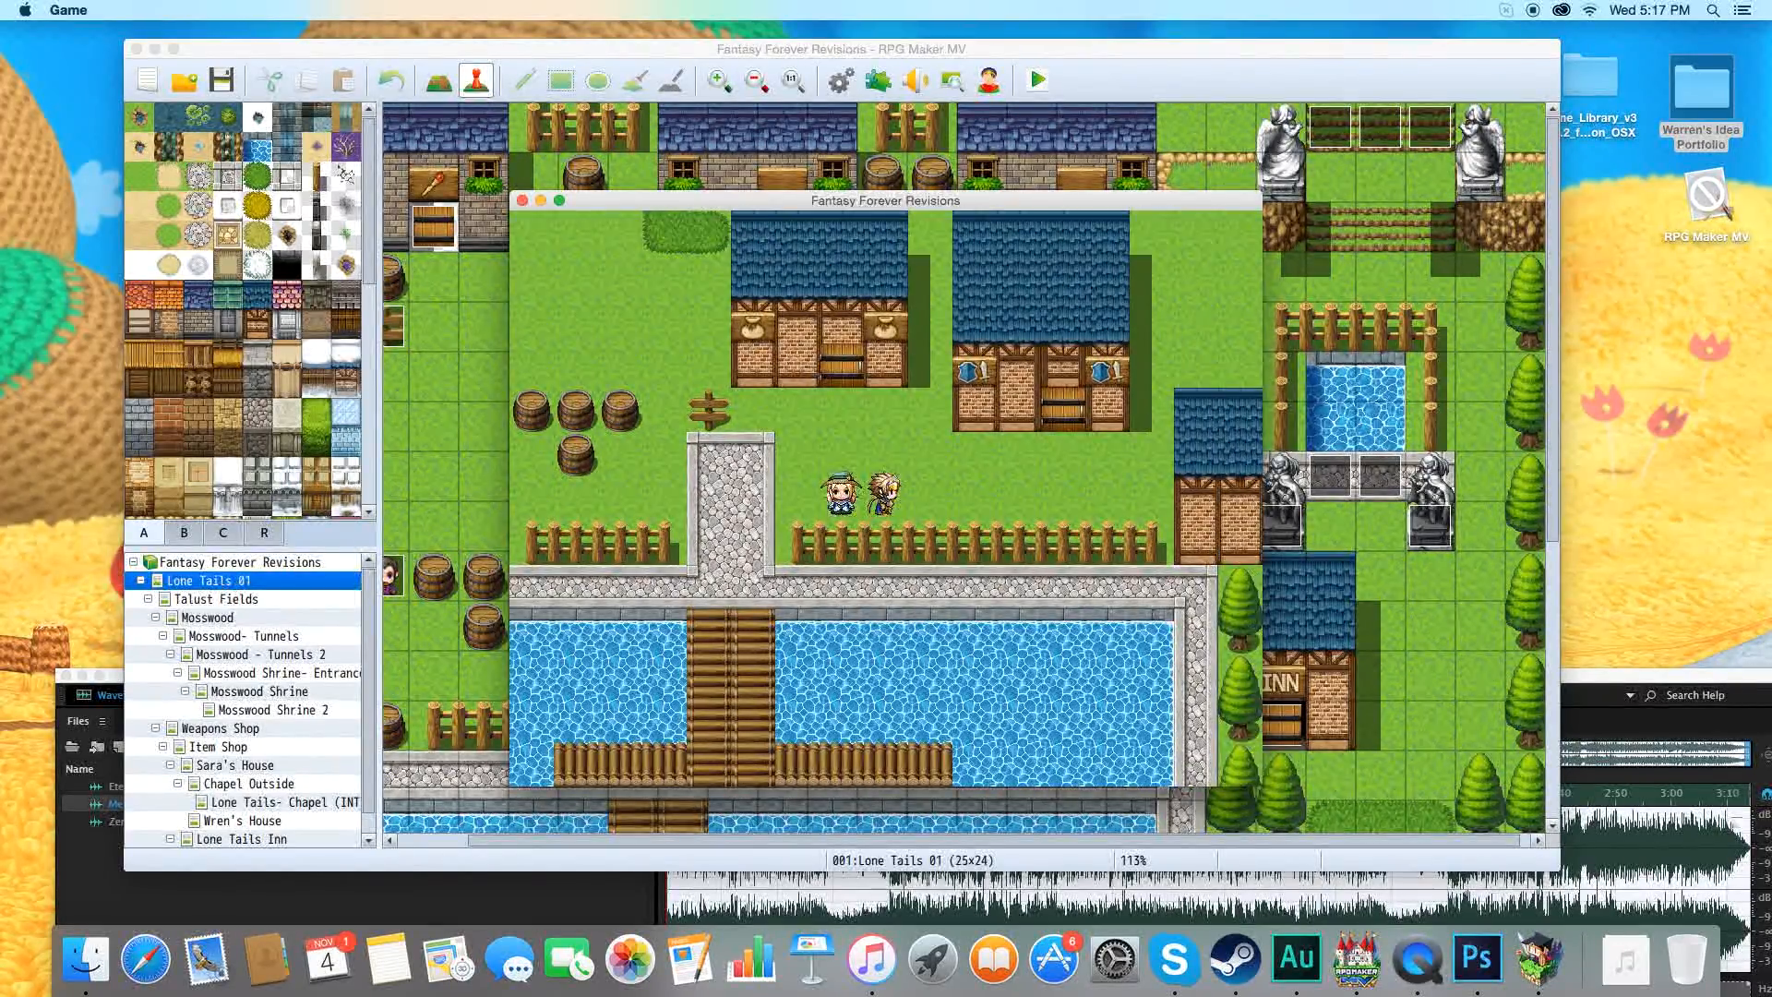
Check the party's item inventory, viewing the Potion and Mana Pill with the characters they can be used on, and return to the map.
key(Escape)
key(Return)
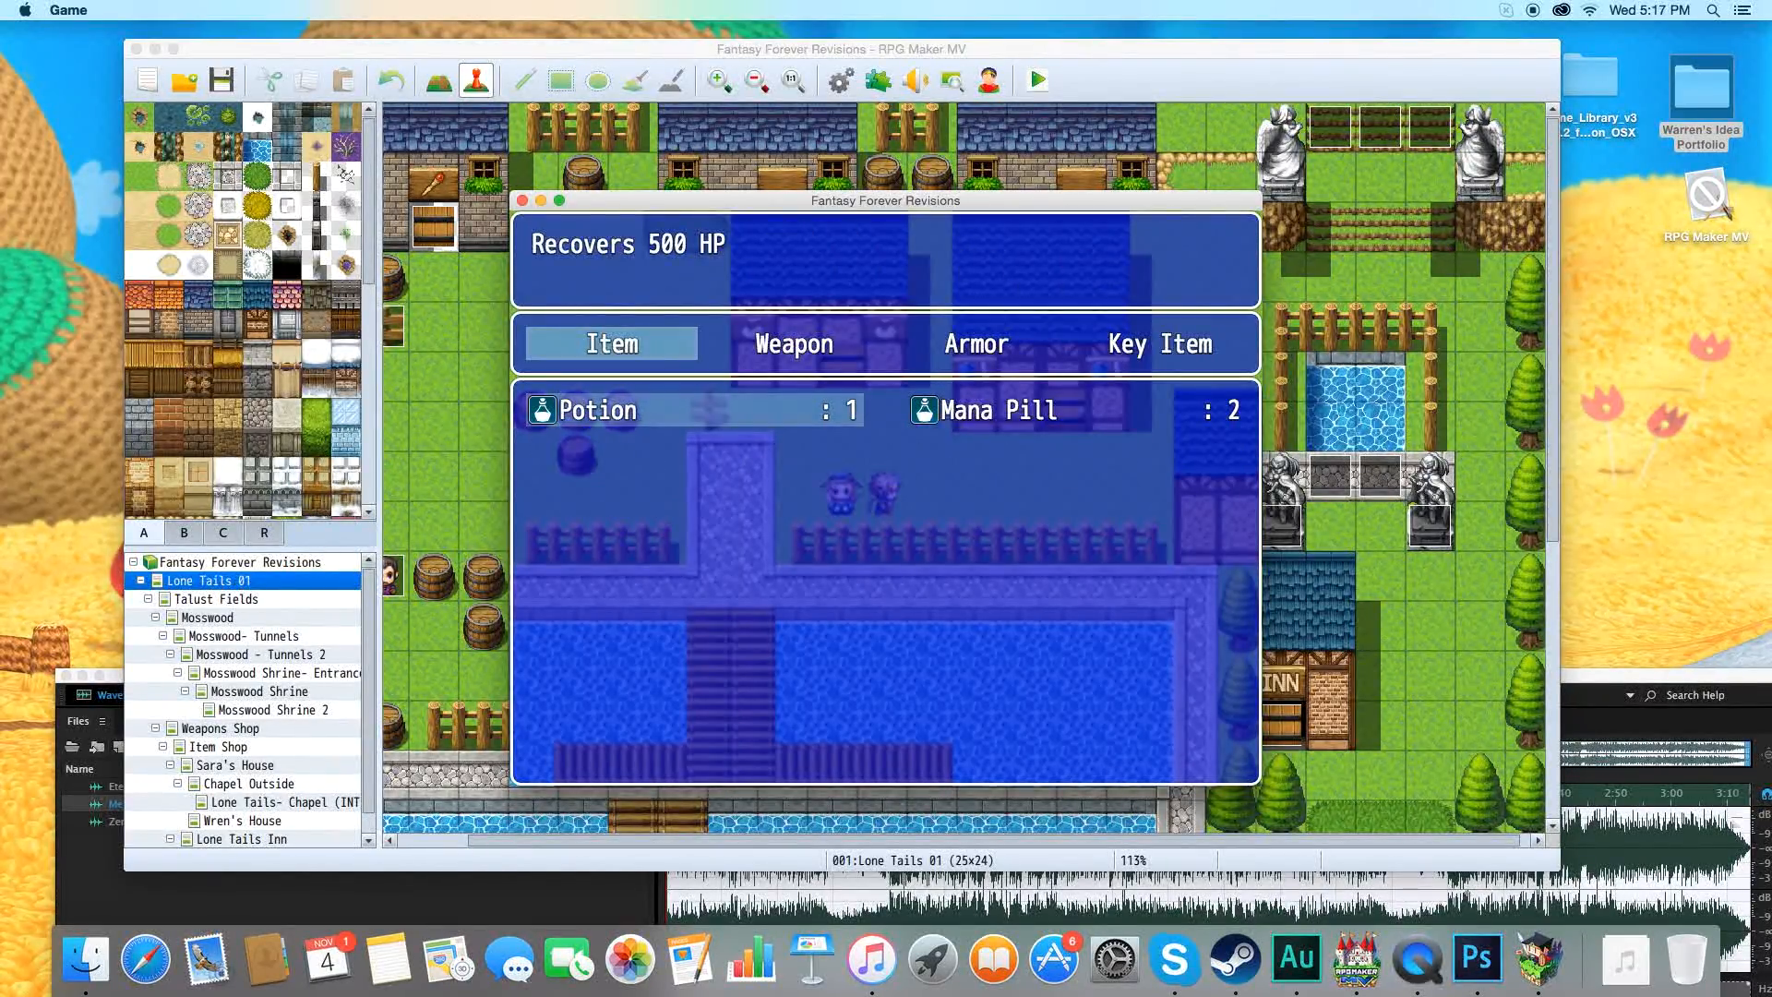
key(Return)
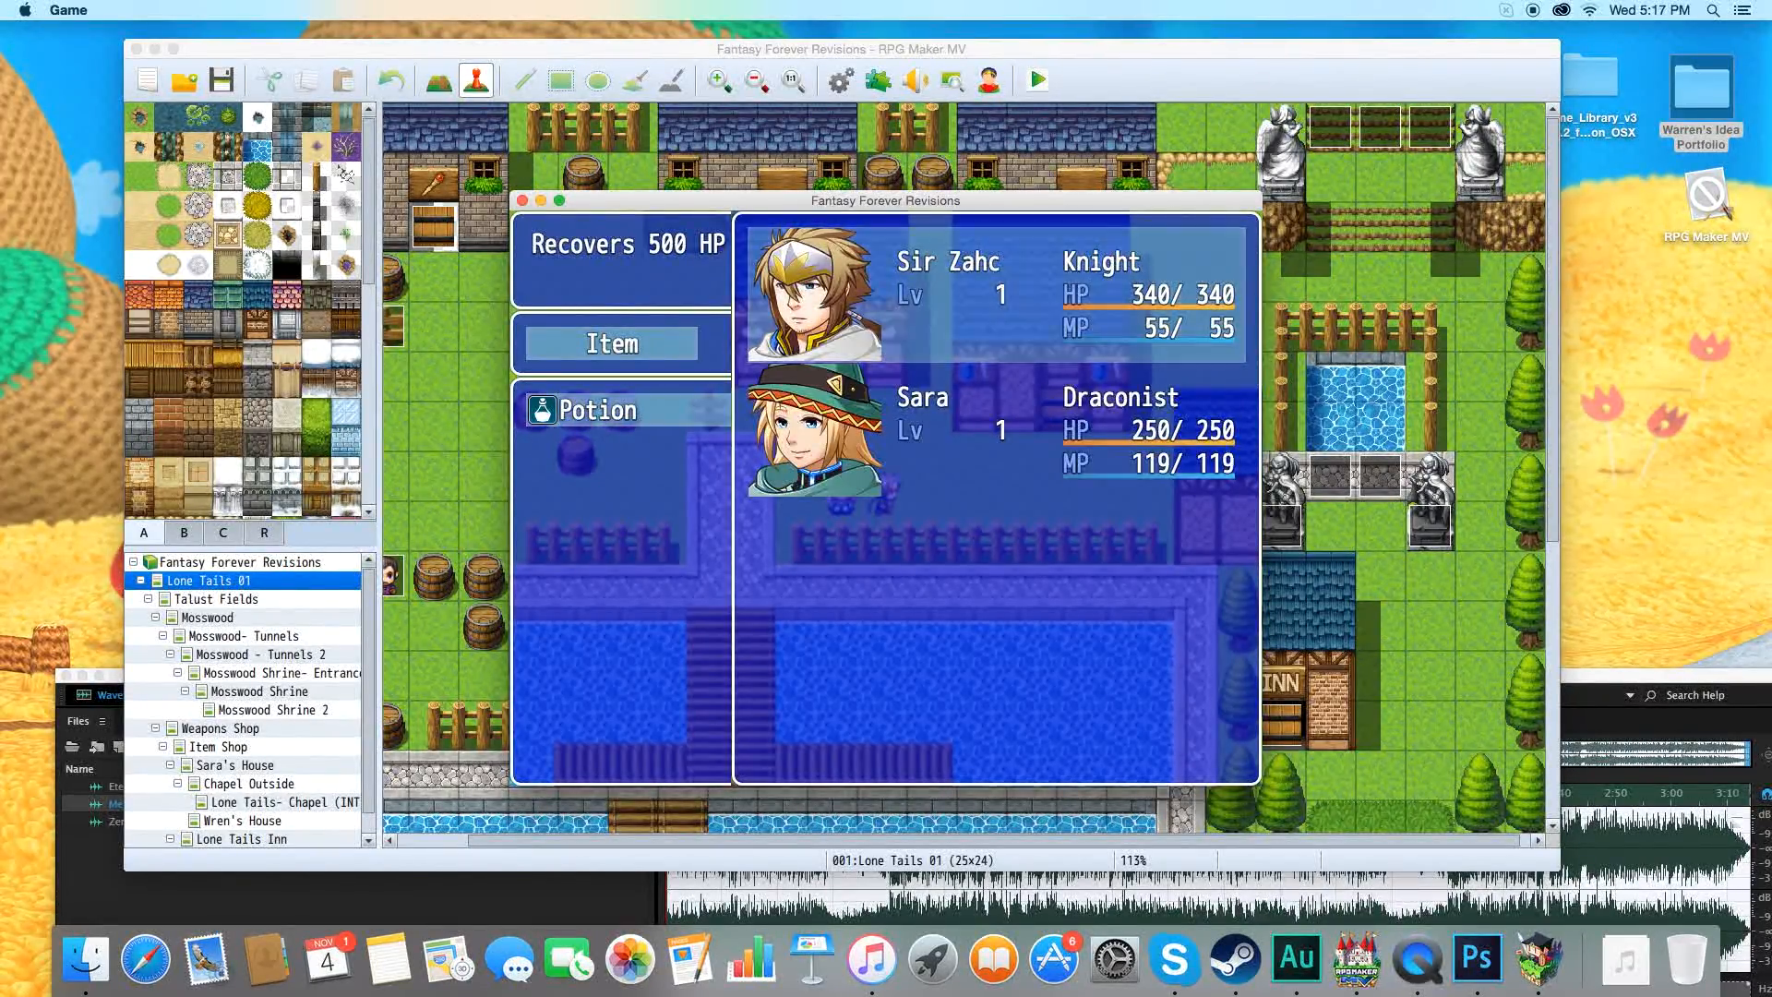
key(Escape)
key(Right)
key(Return)
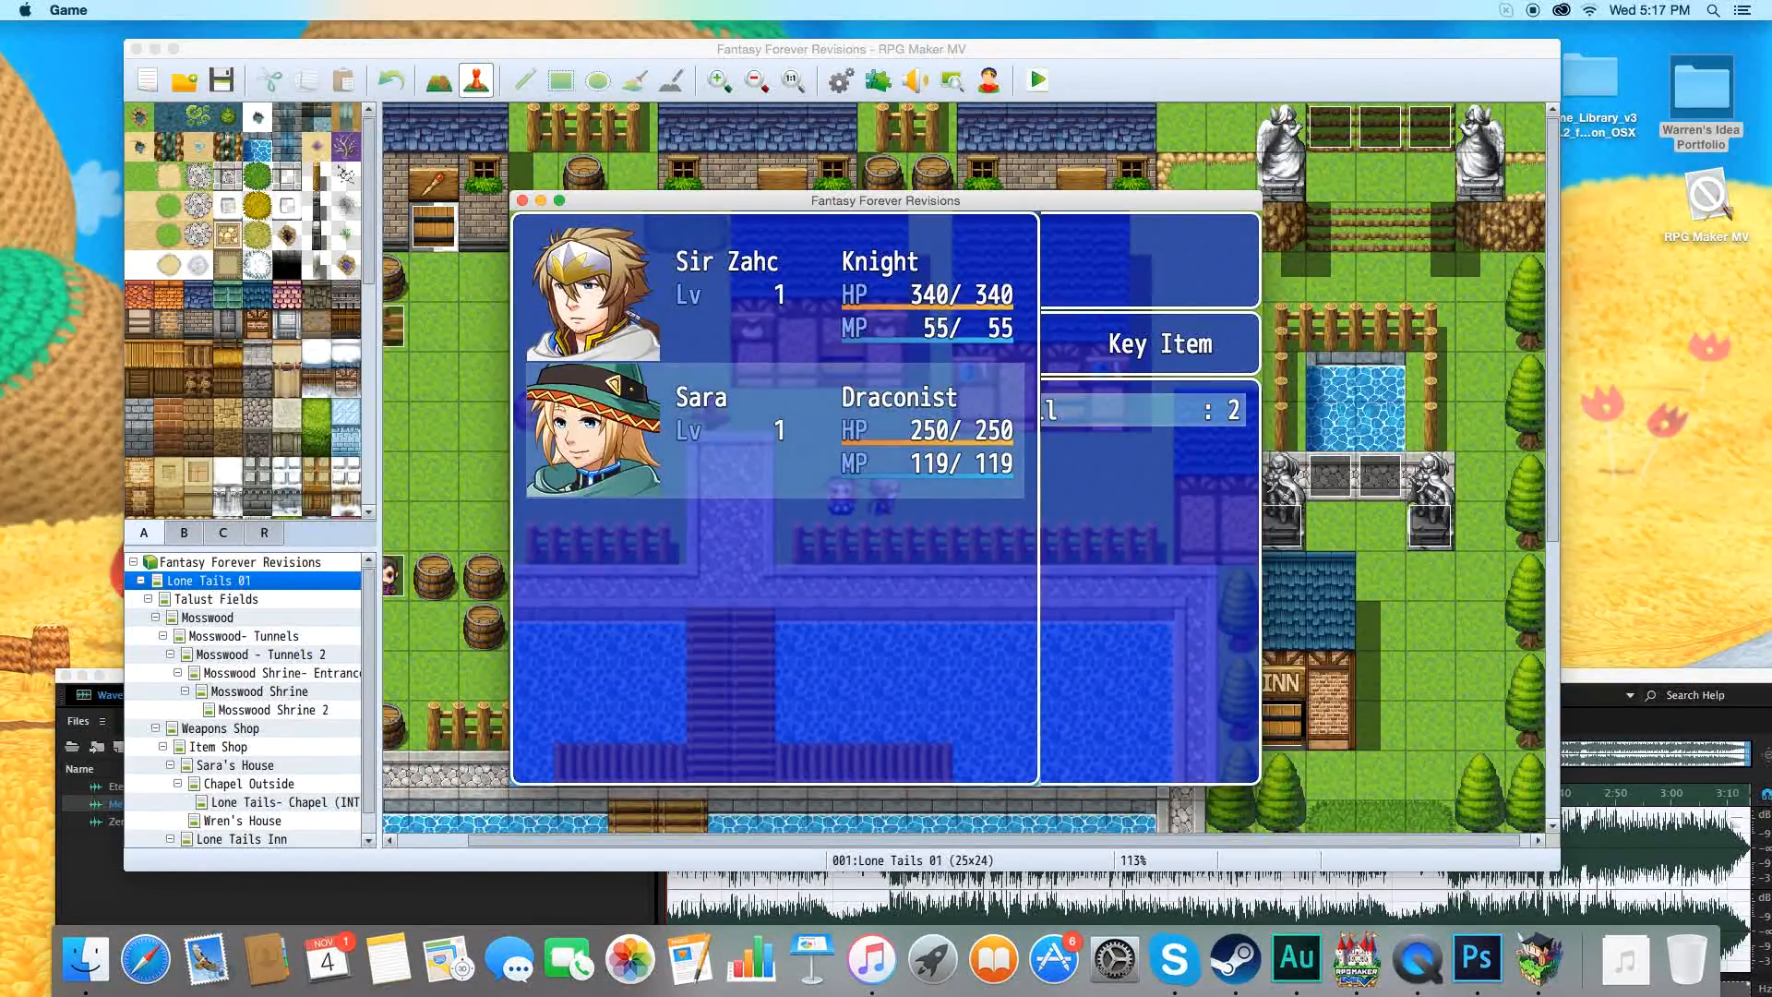
key(Escape)
key(Escape)
key(Escape)
key(Escape)
Walk the party out of the village along the dirt path and roam the world map until a battle starts.
key(Left)
key(Up)
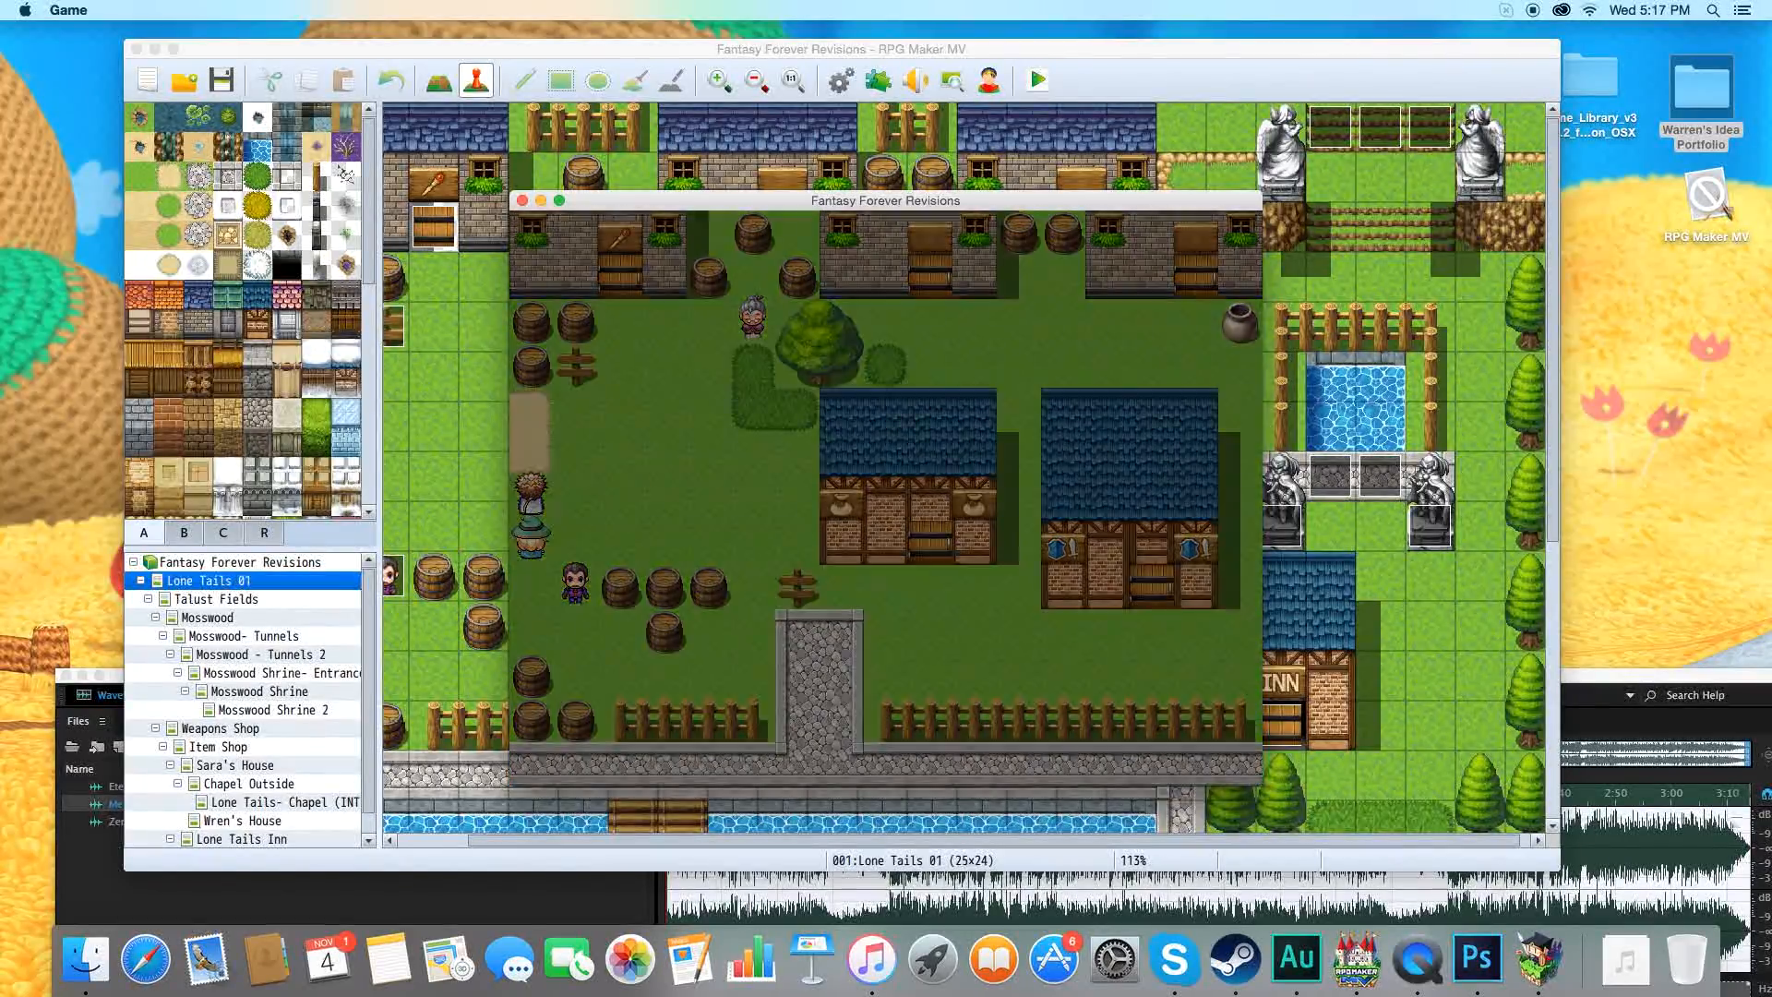
key(Up)
key(Right)
key(Right)
key(Up)
key(Left)
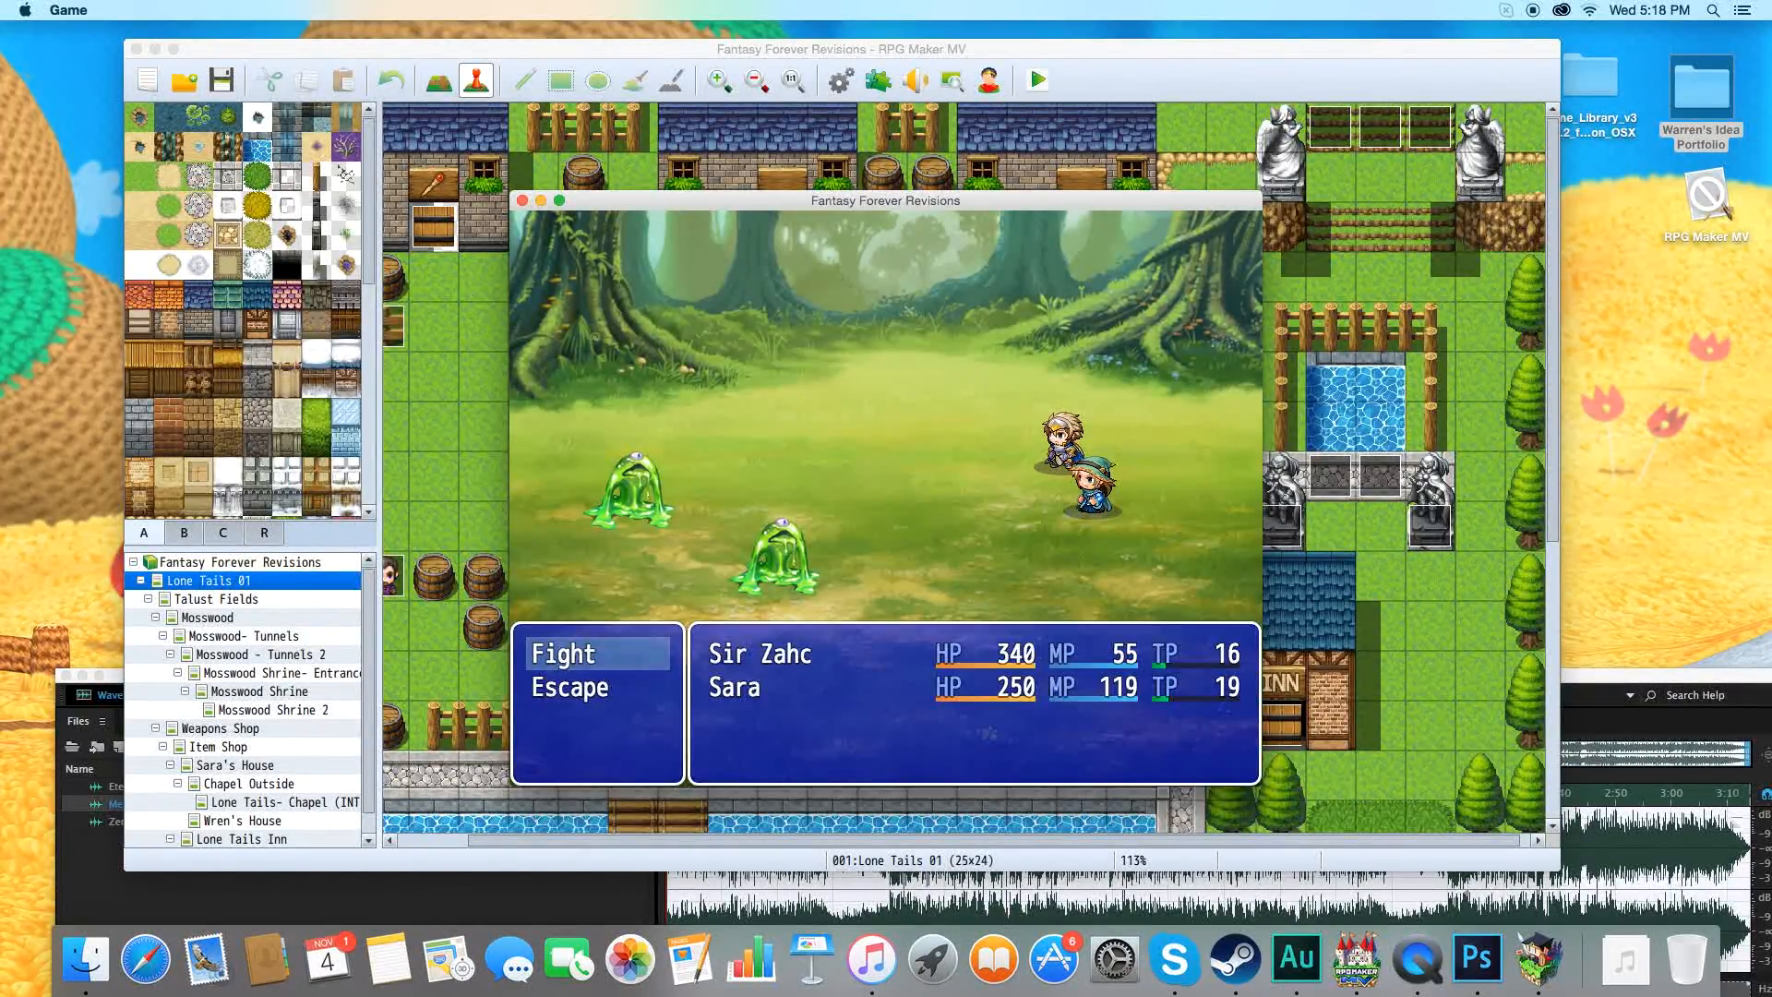
Fight the two slimes by having both Sir Zahc and Sara attack Slime A.
key(Return)
key(Return)
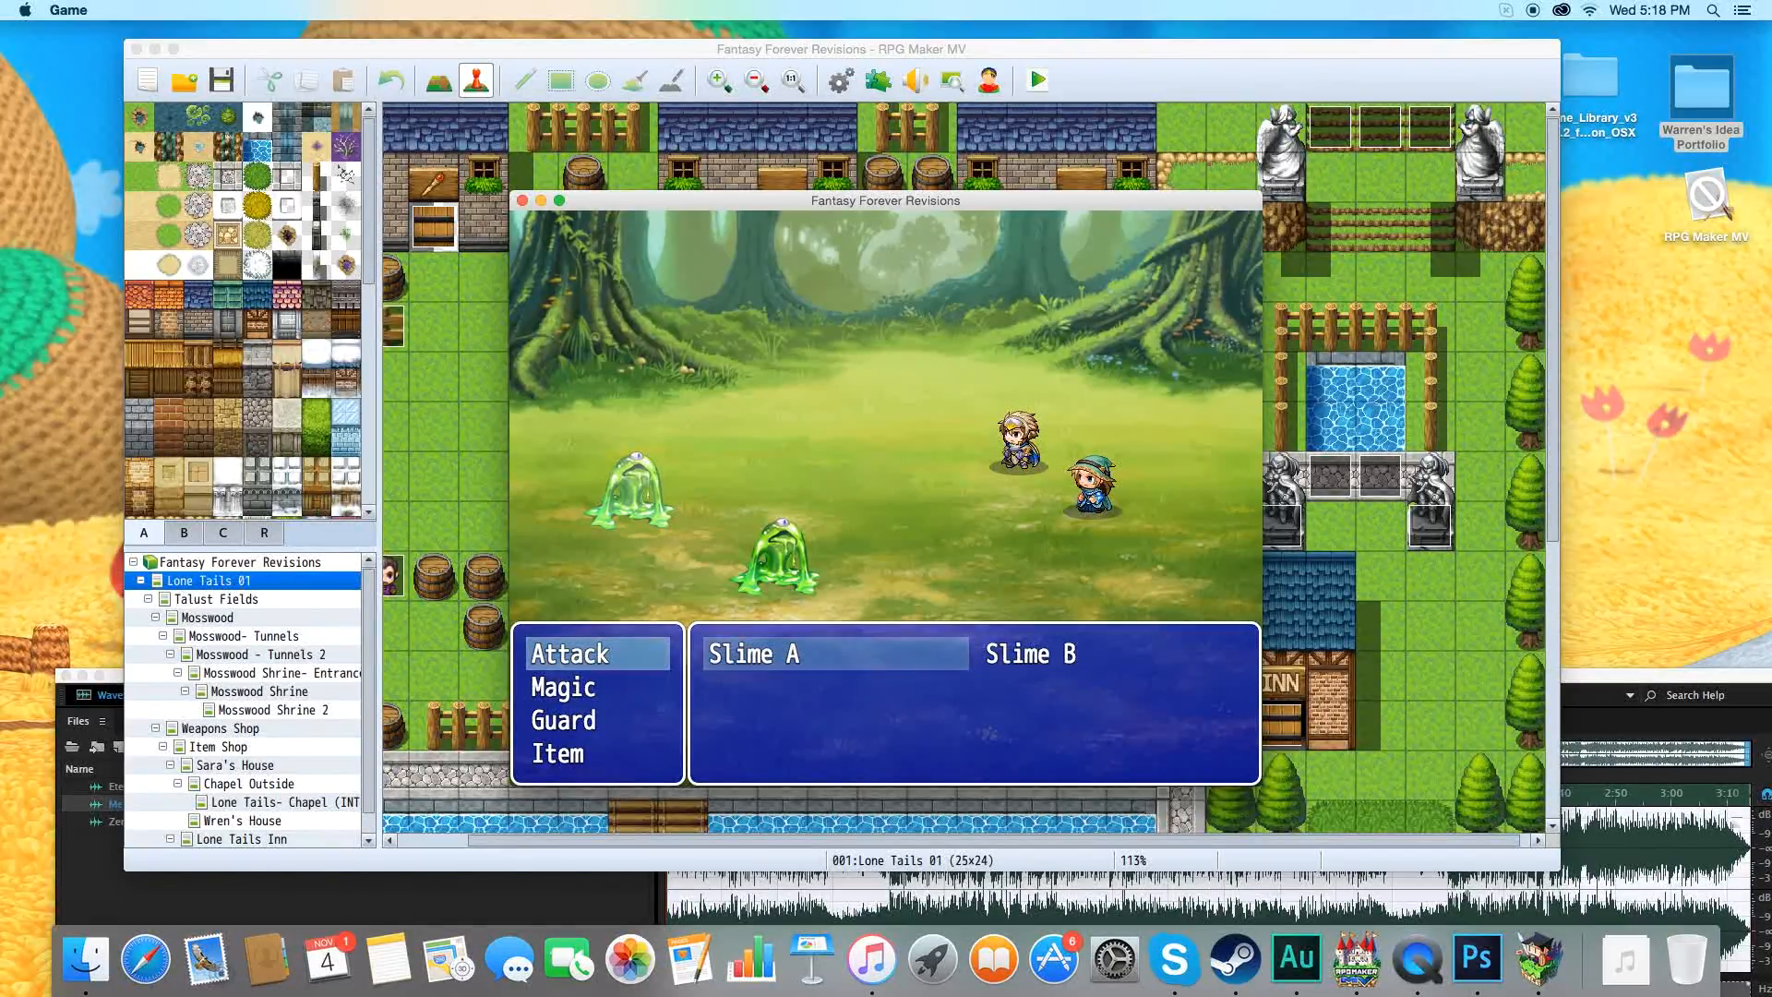
key(Return)
key(Return)
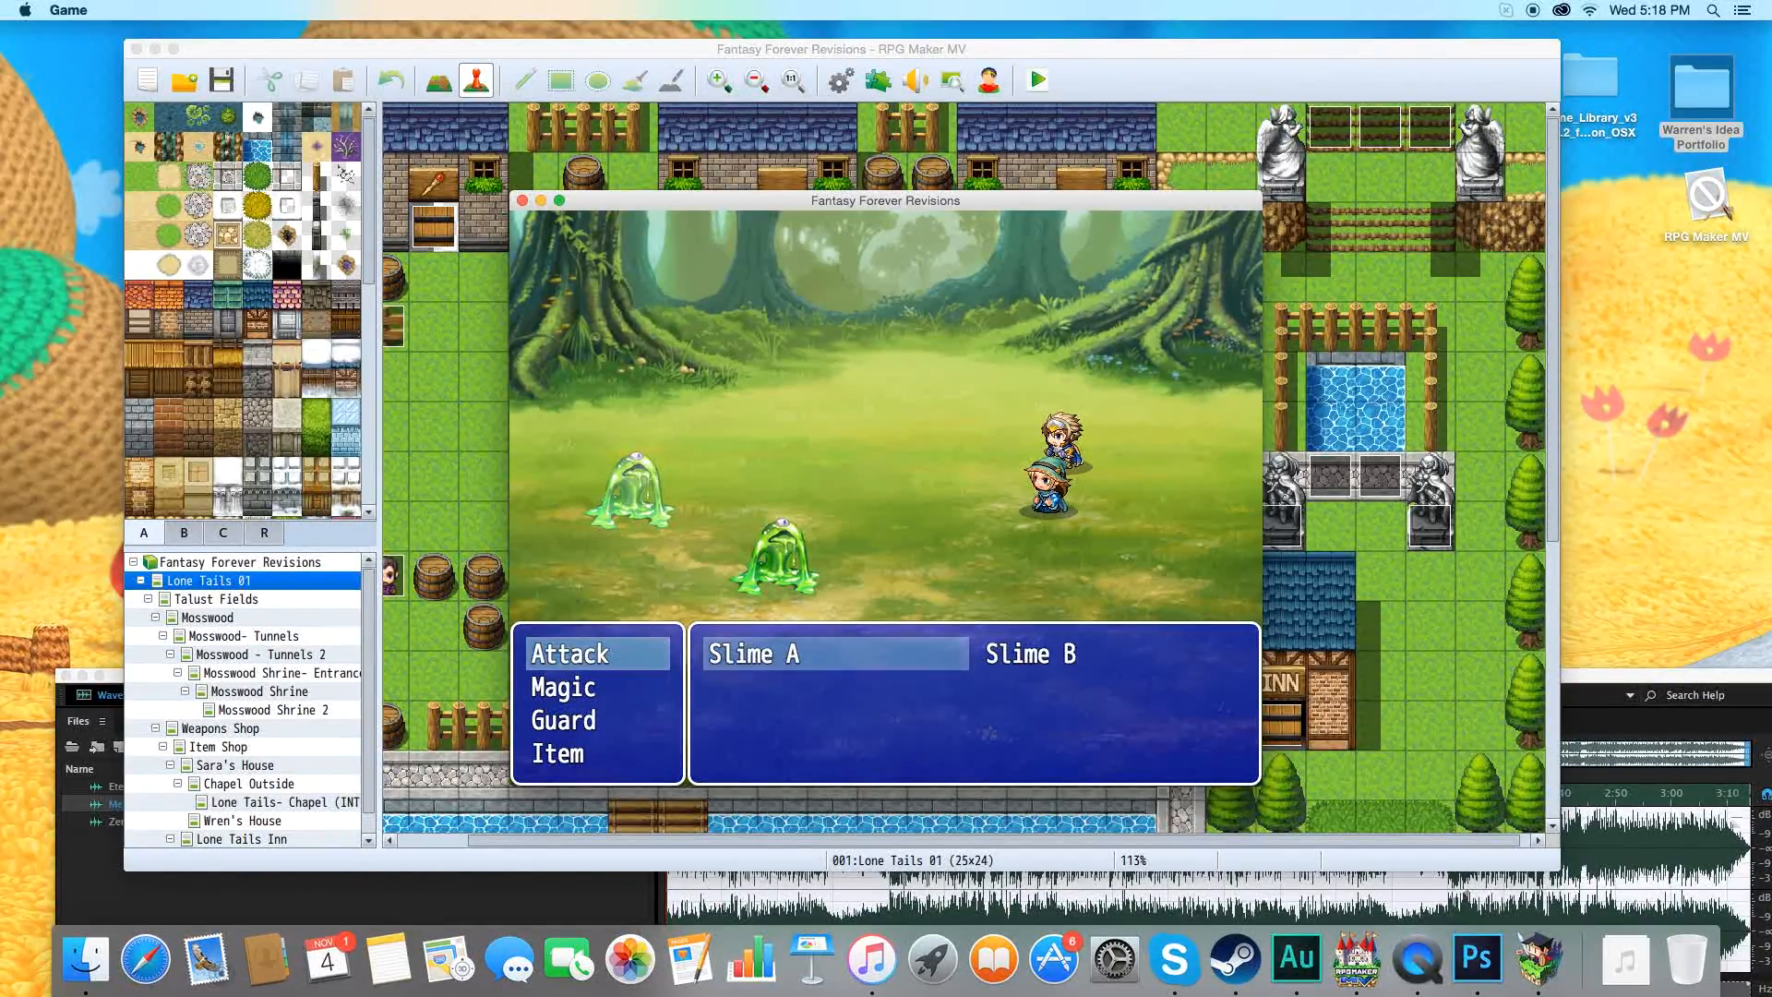
key(Return)
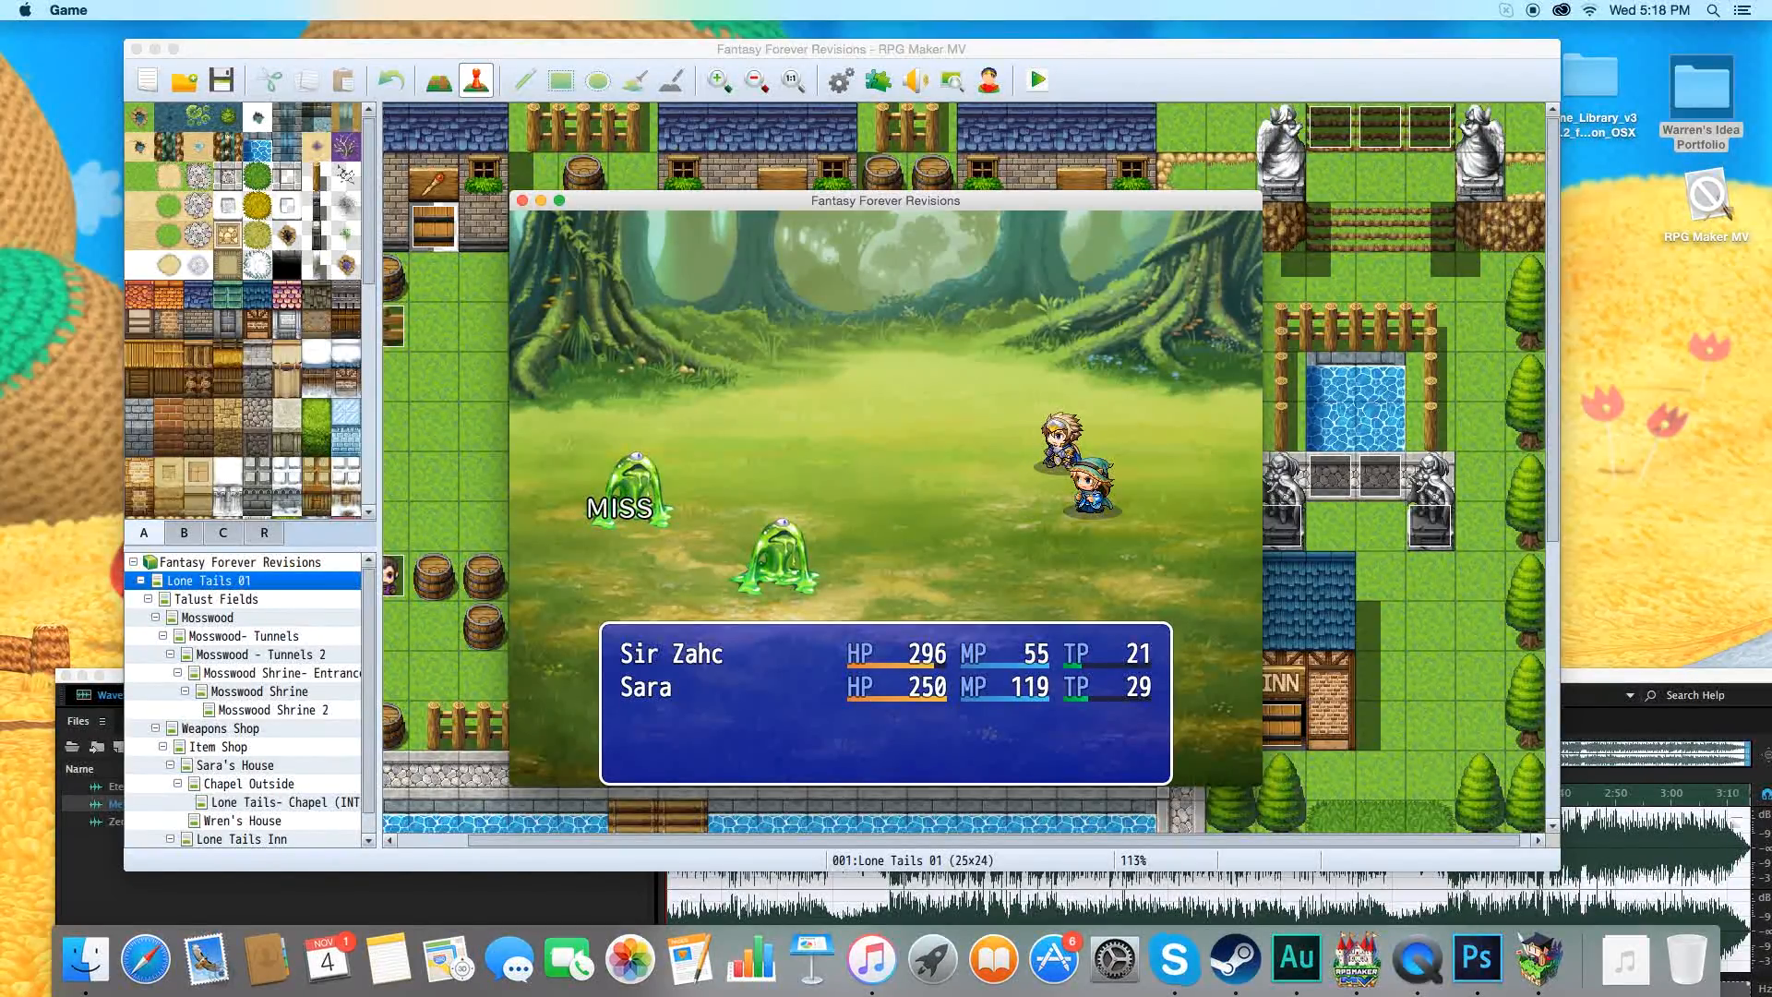
Cast Light Spark with Sir Zahc and a spell with Sara to defeat the slimes, and dismiss the victory message.
key(Return)
key(Down)
key(Return)
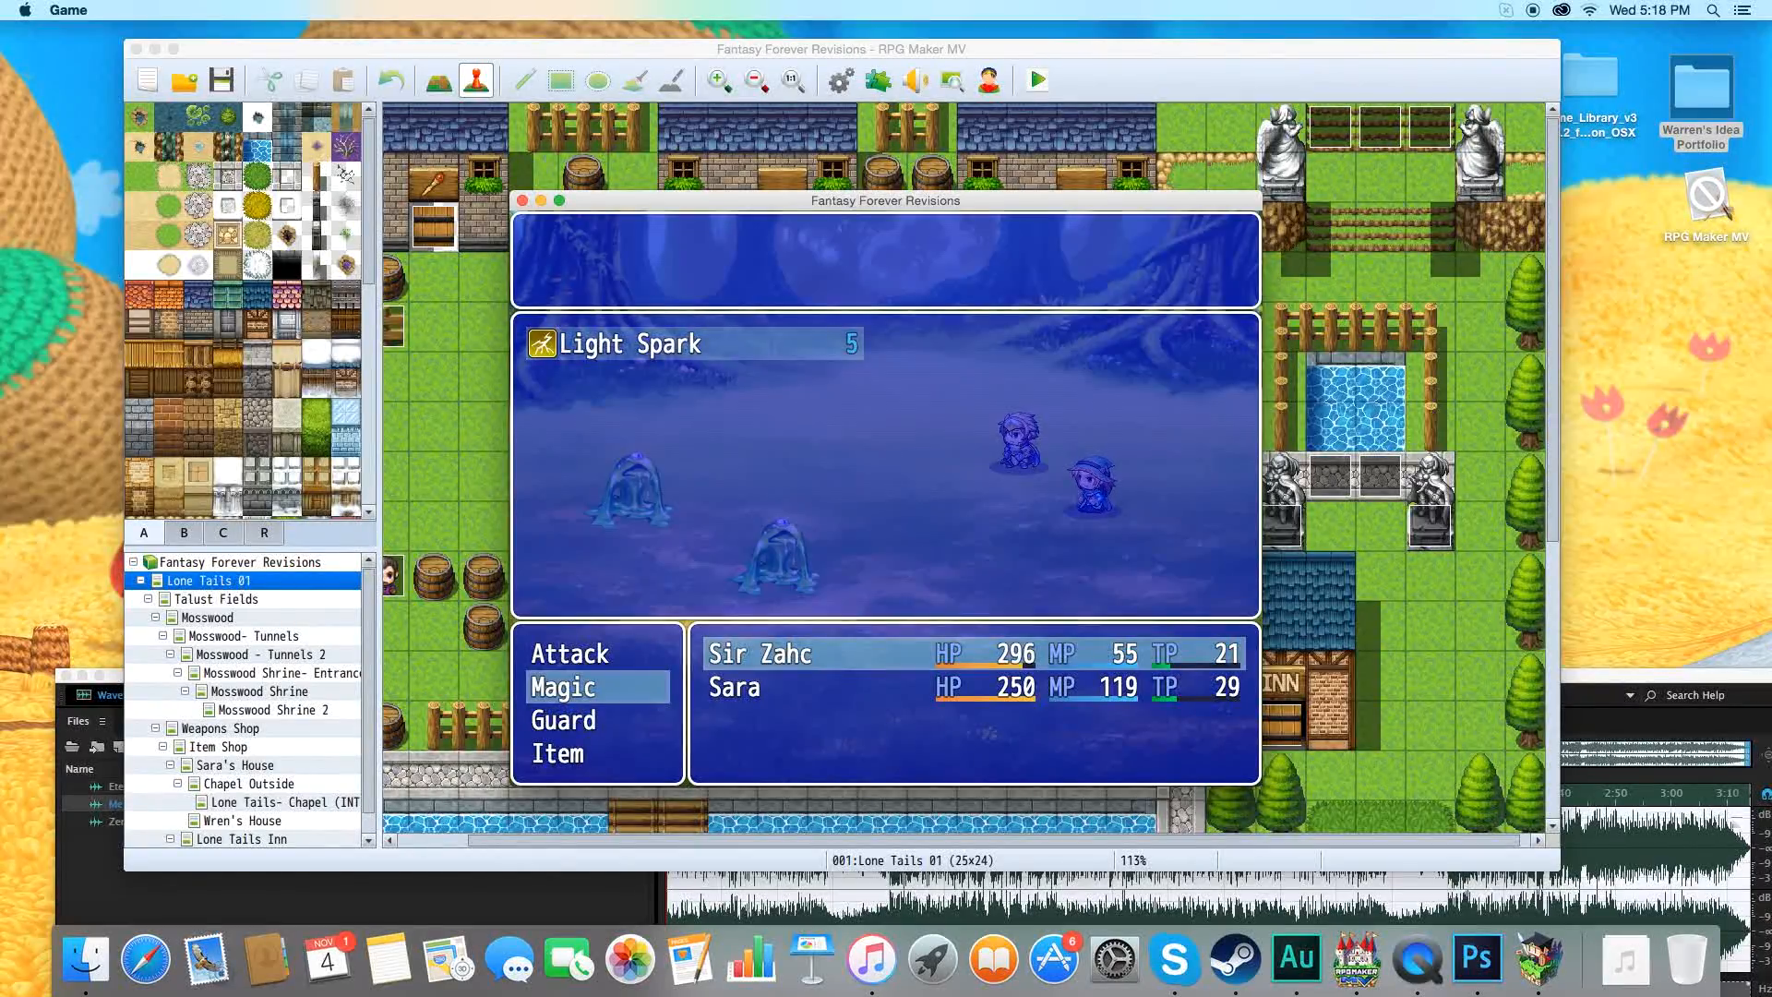
key(Return)
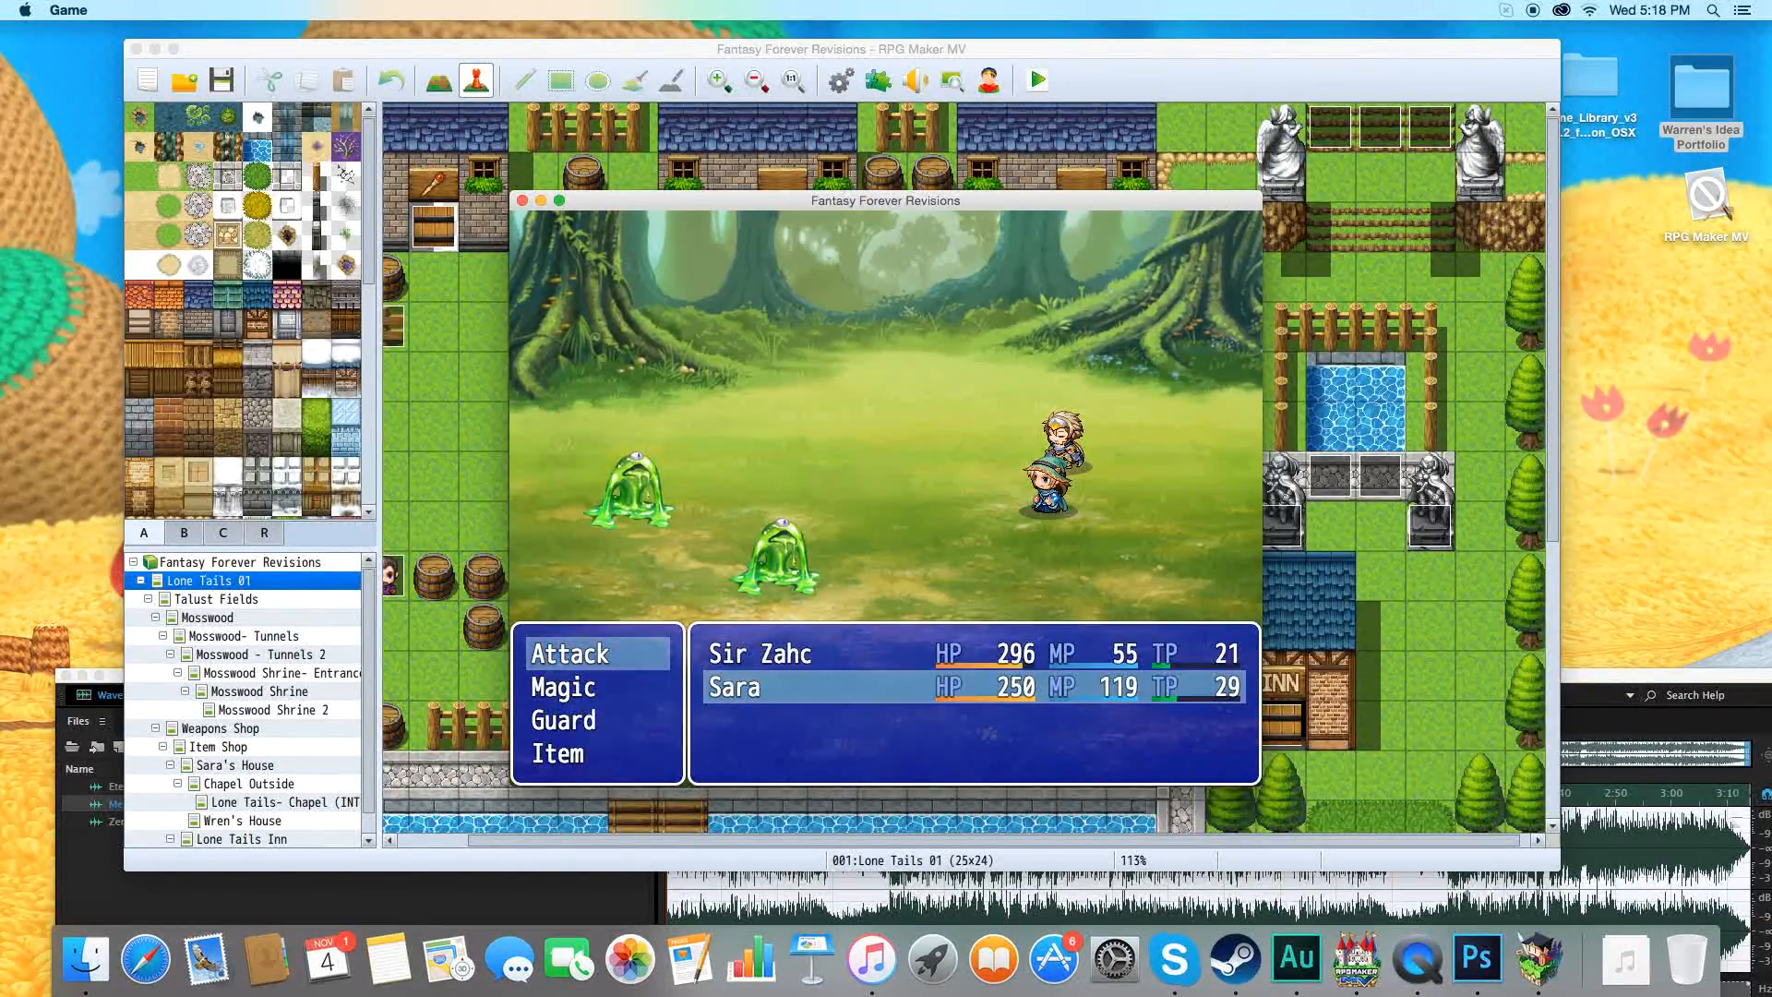
key(Down)
key(Return)
key(Return)
key(Return)
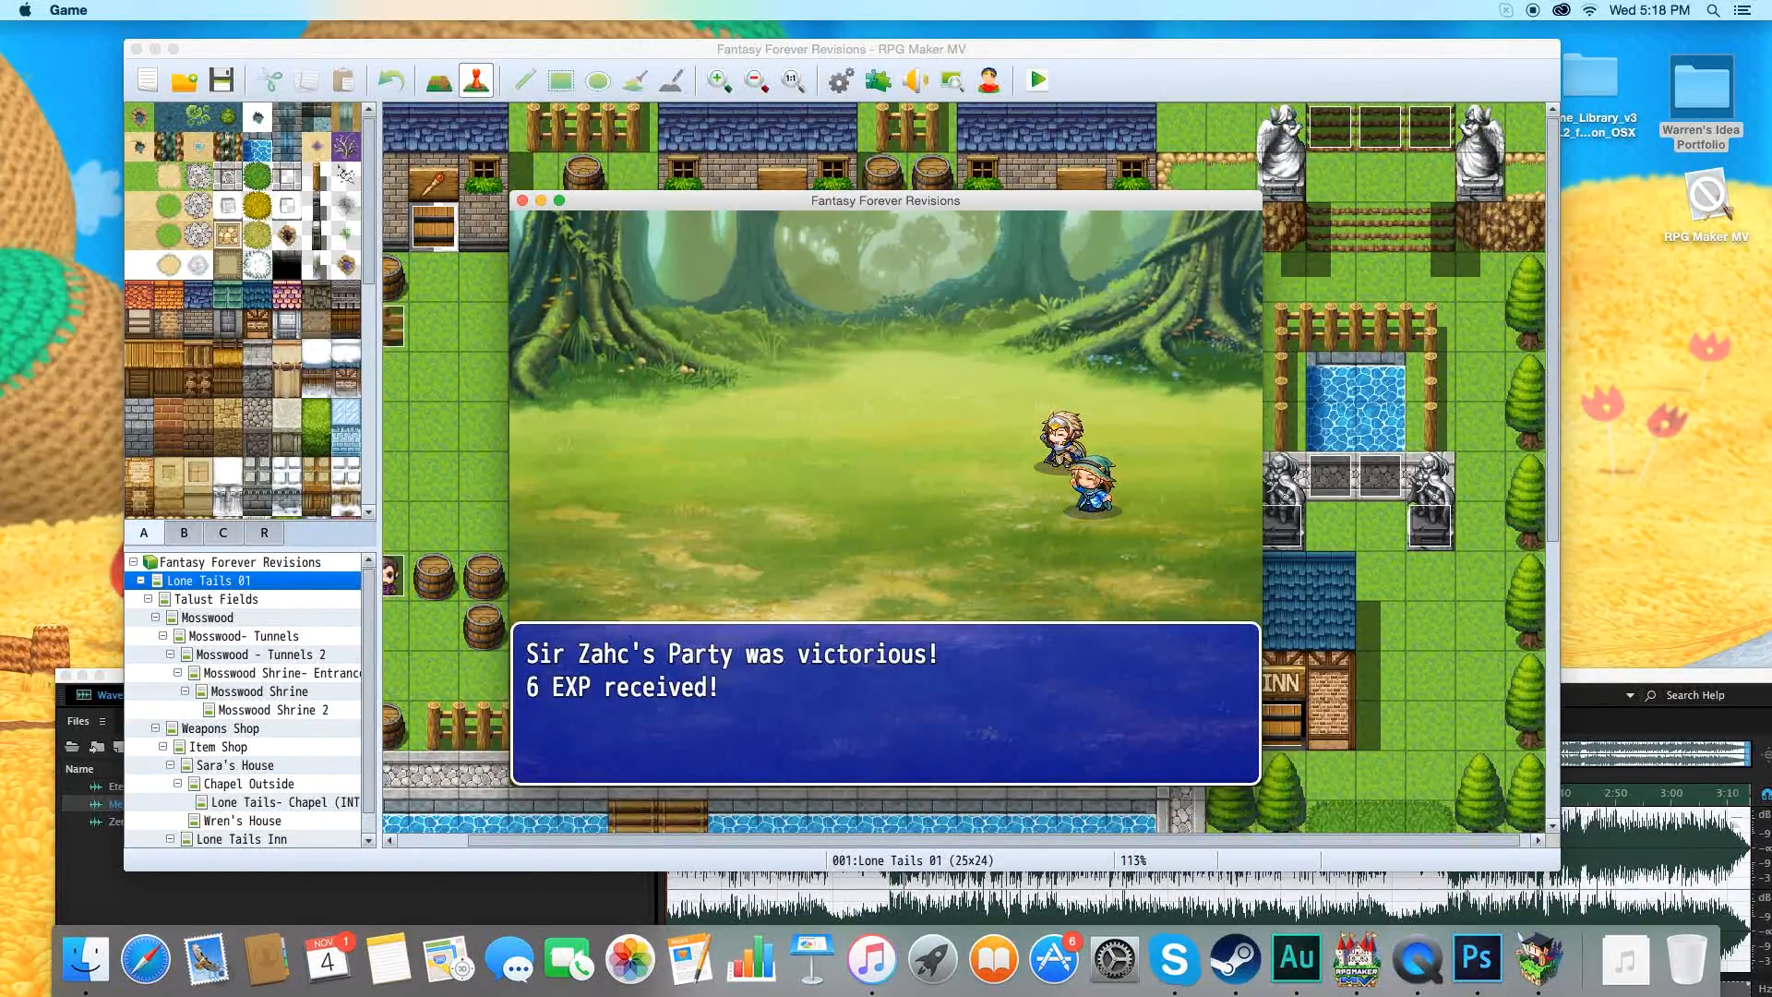
key(Return)
Use the Potion from the item inventory on Sir Zahc and return to the main game menu.
key(Escape)
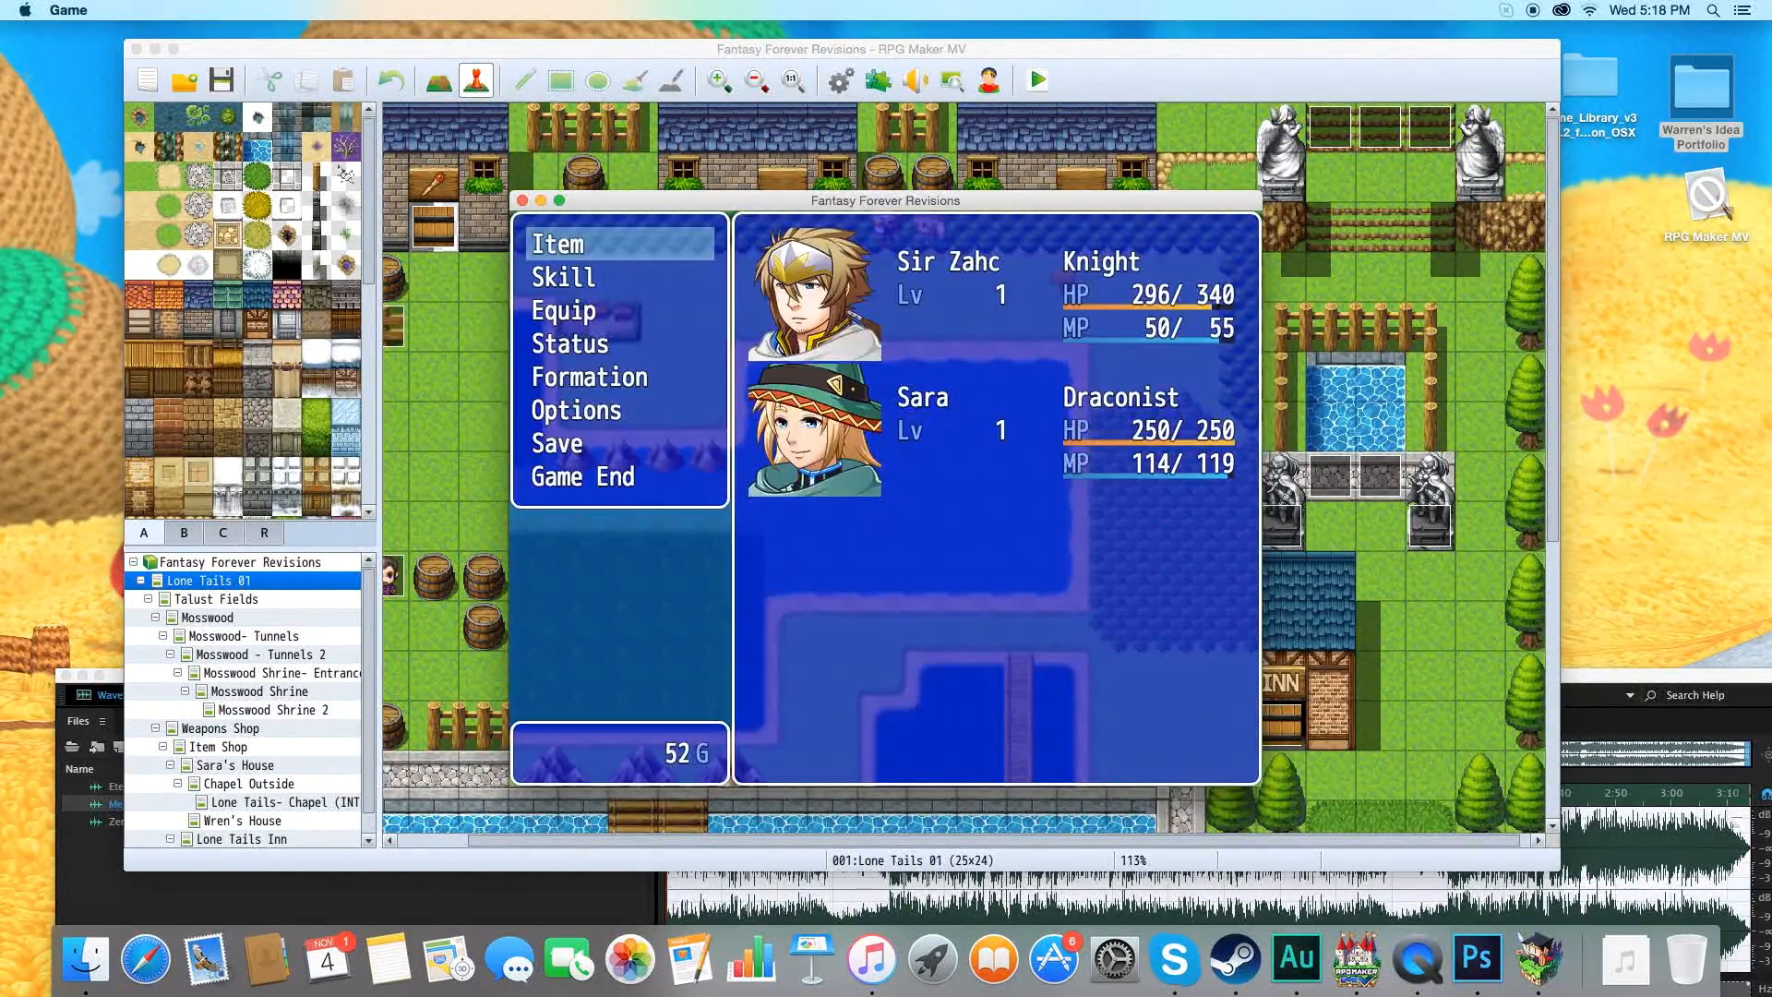
key(Return)
key(Return)
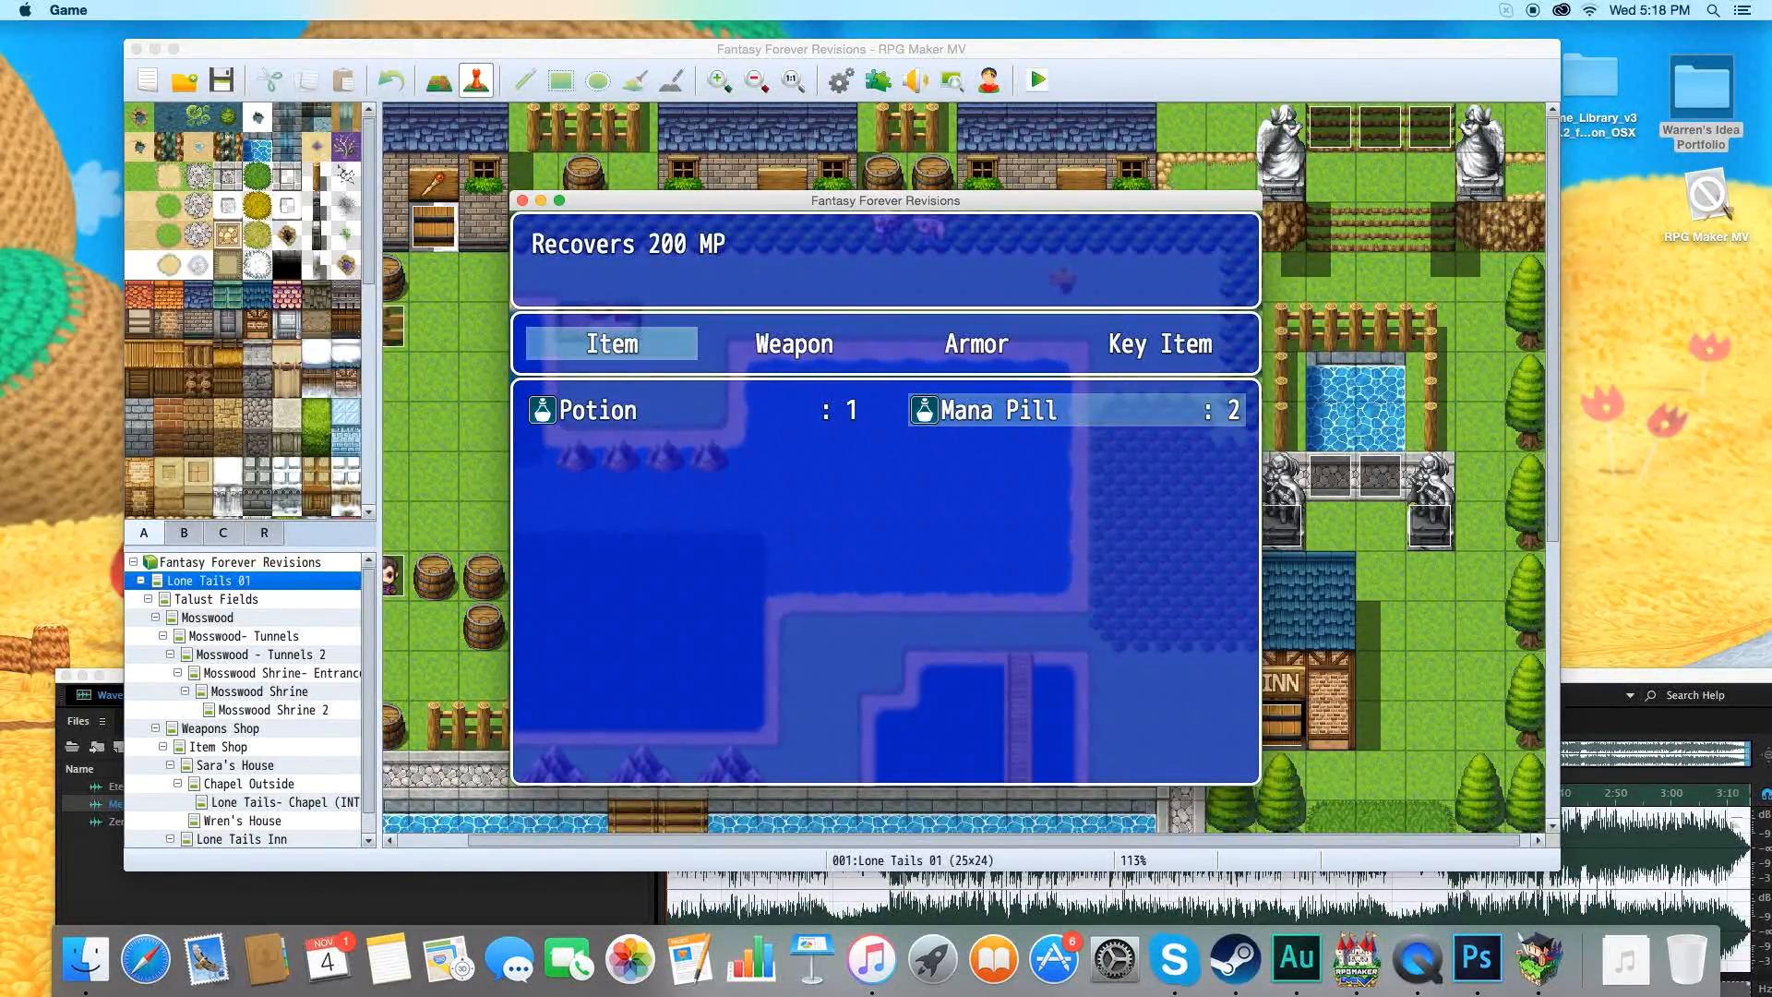
key(Left)
key(Return)
key(Up)
key(Return)
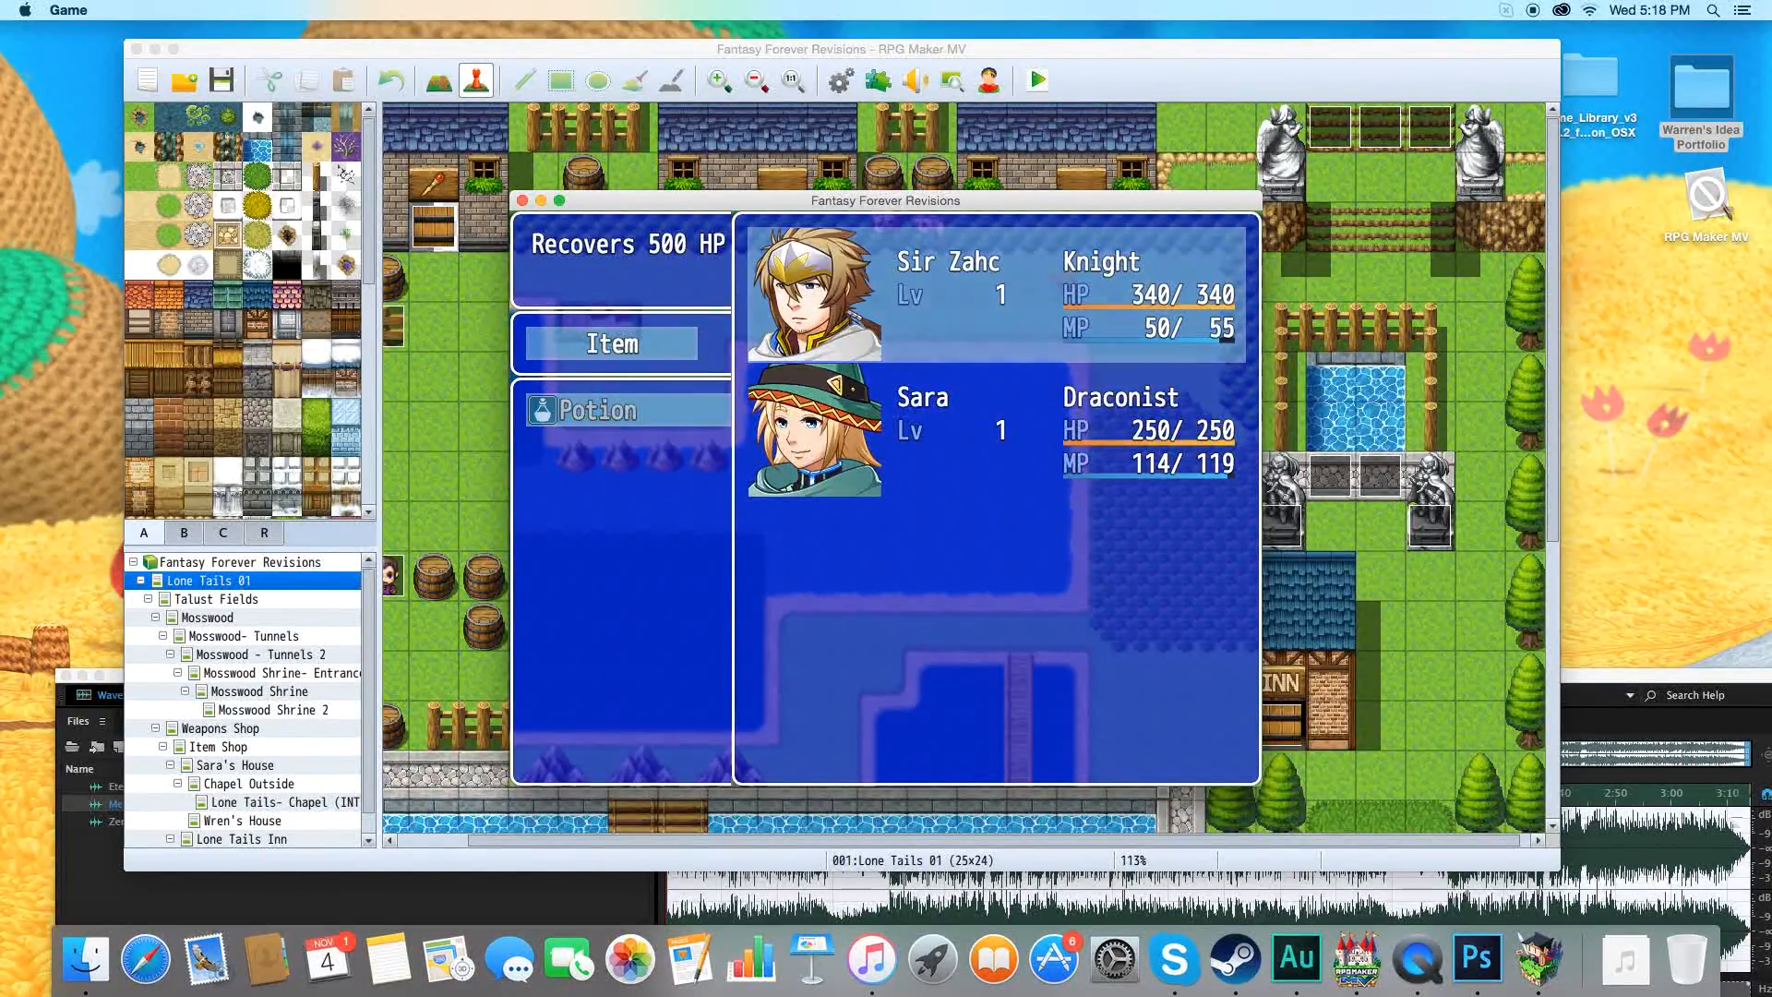
key(Escape)
key(Escape)
key(Escape)
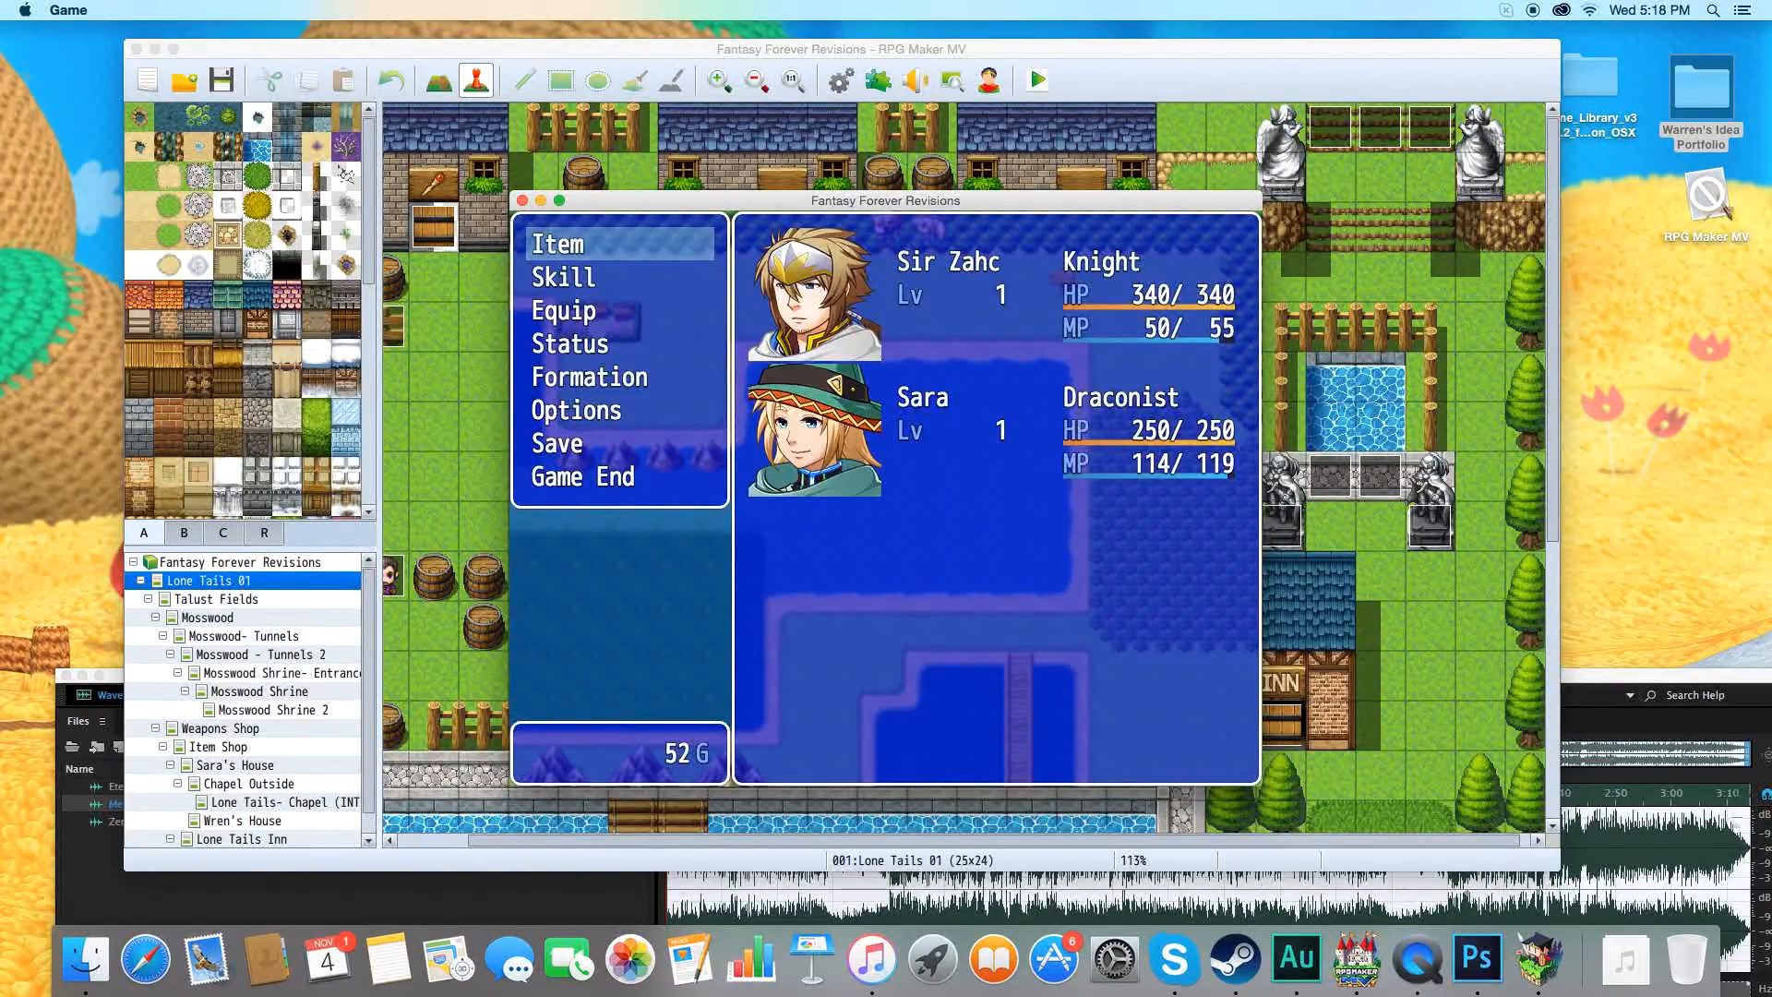